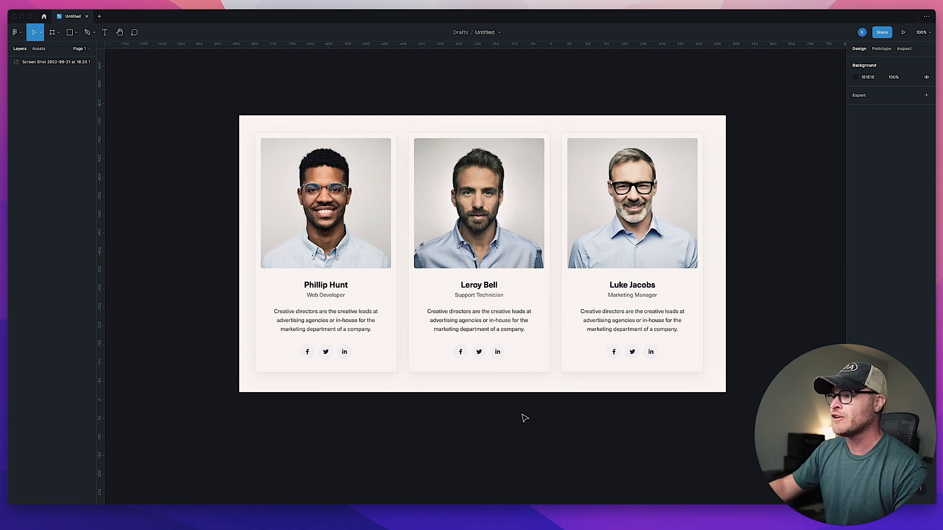
Switch to the Oxygen builder in the browser and add a Section element to the empty page content.
{"action": "left_click", "coordinate": [145, 520]}
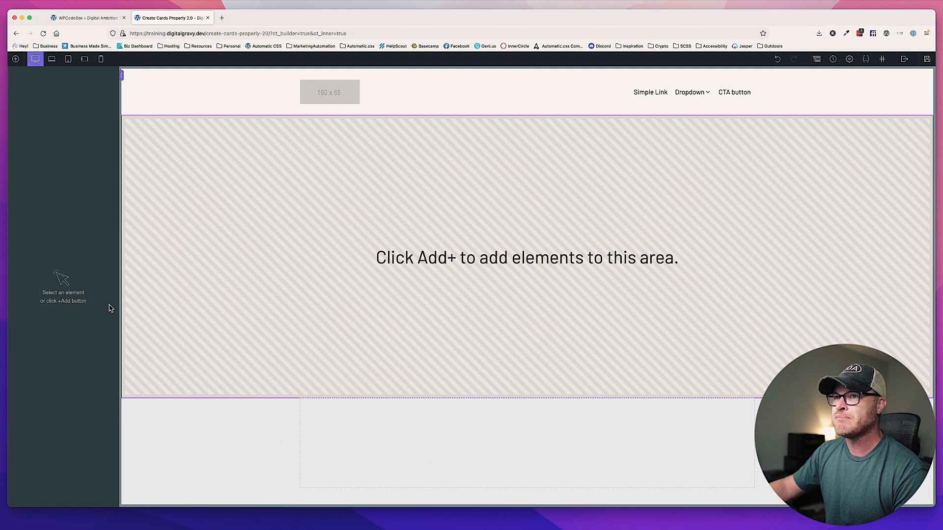
{"action": "left_click", "coordinate": [14, 60]}
{"action": "type", "text": "sec"}
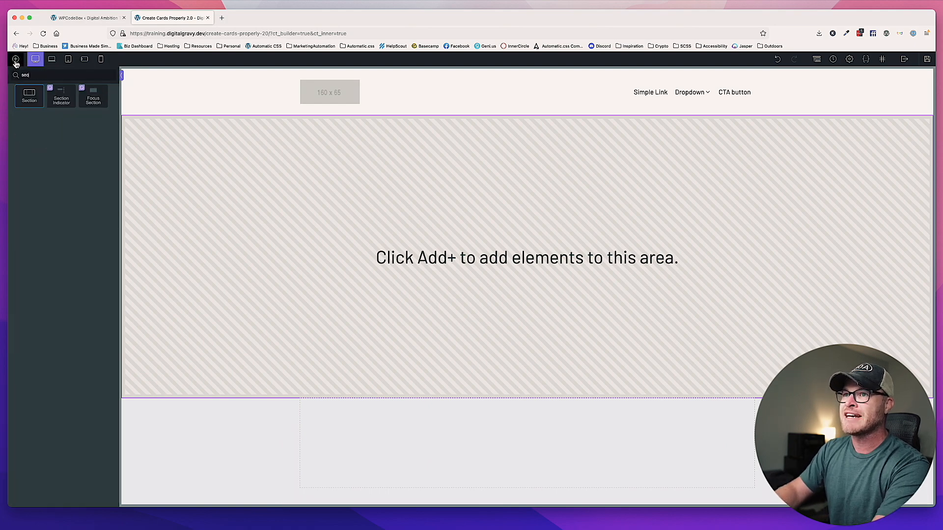
{"action": "left_click", "coordinate": [29, 95]}
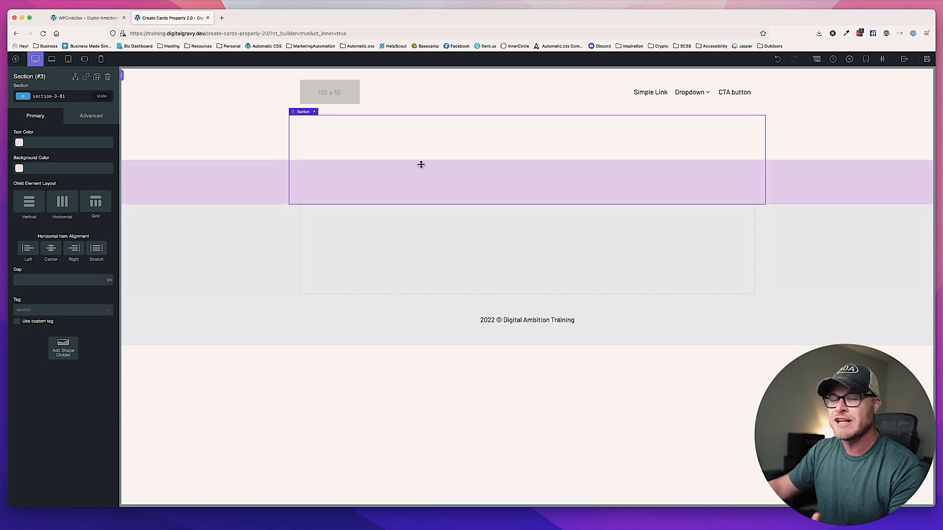
Check the team member cards mockup in Figma, return to Oxygen and add a Div inside the section.
{"action": "left_click", "coordinate": [83, 18]}
{"action": "left_click", "coordinate": [168, 14]}
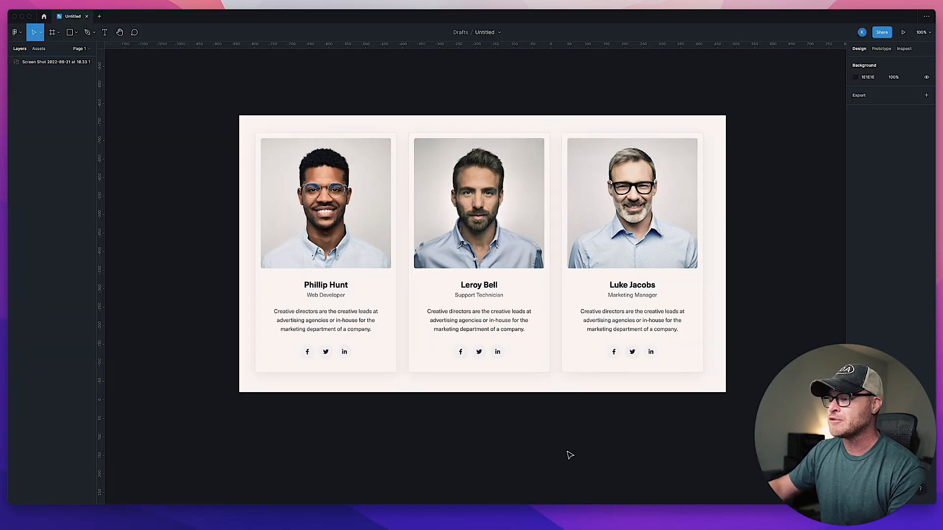
{"action": "left_click", "coordinate": [136, 524]}
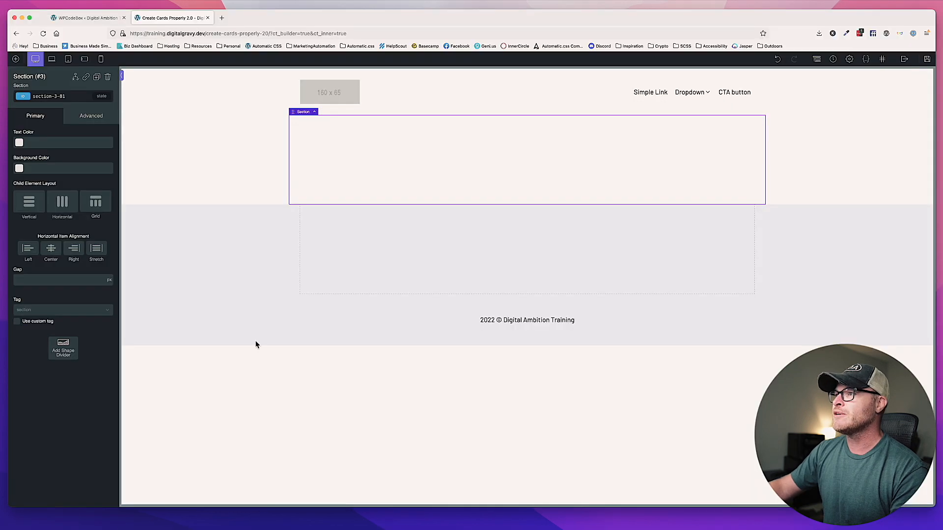
{"action": "left_click", "coordinate": [16, 59]}
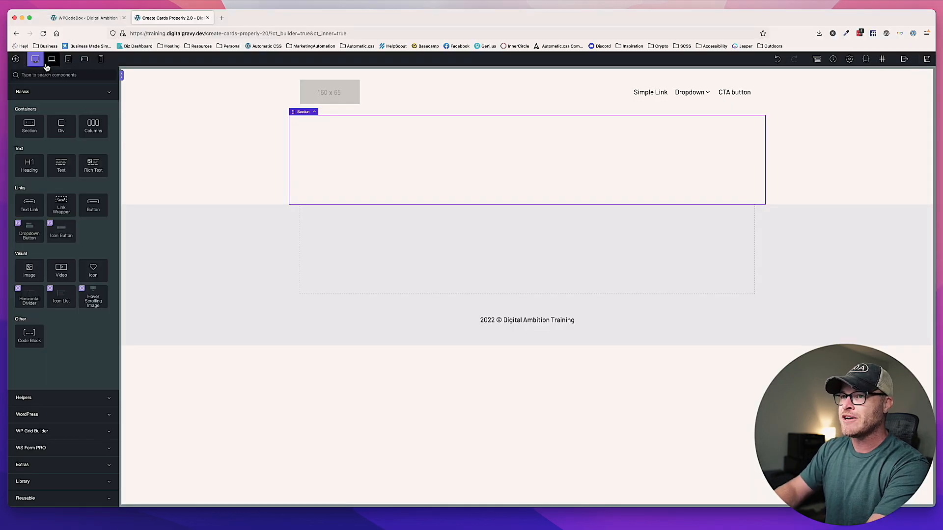
{"action": "type", "text": "div"}
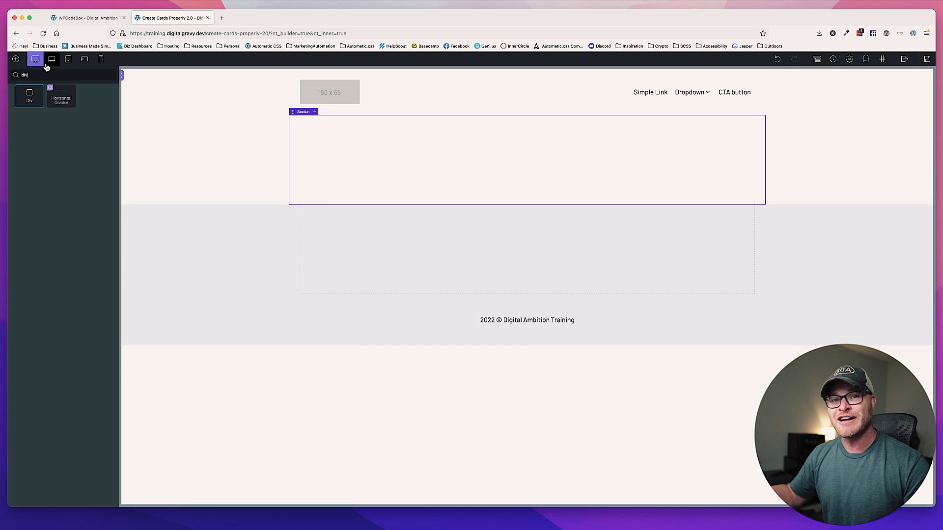
{"action": "key", "text": "Return"}
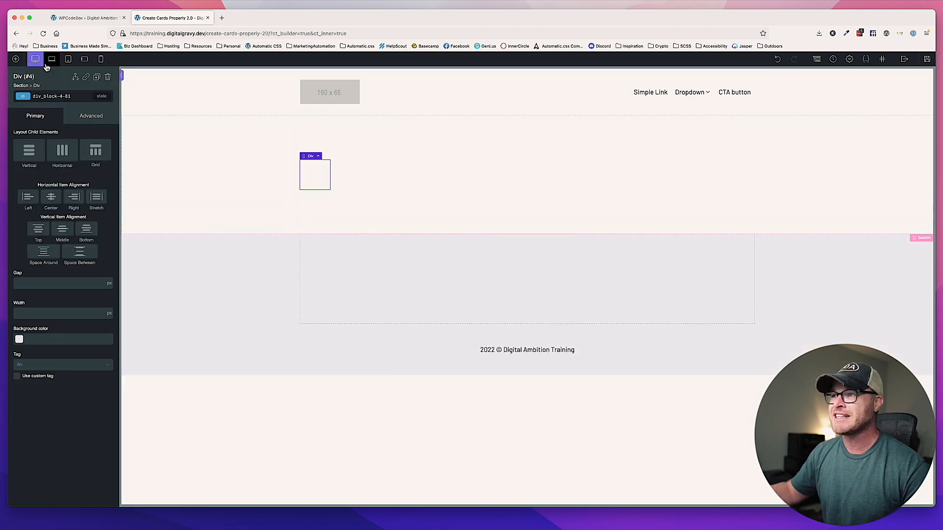
Assign the classes grid--3, grid--m-1 and gap--m to the new Div.
{"action": "left_click", "coordinate": [45, 97]}
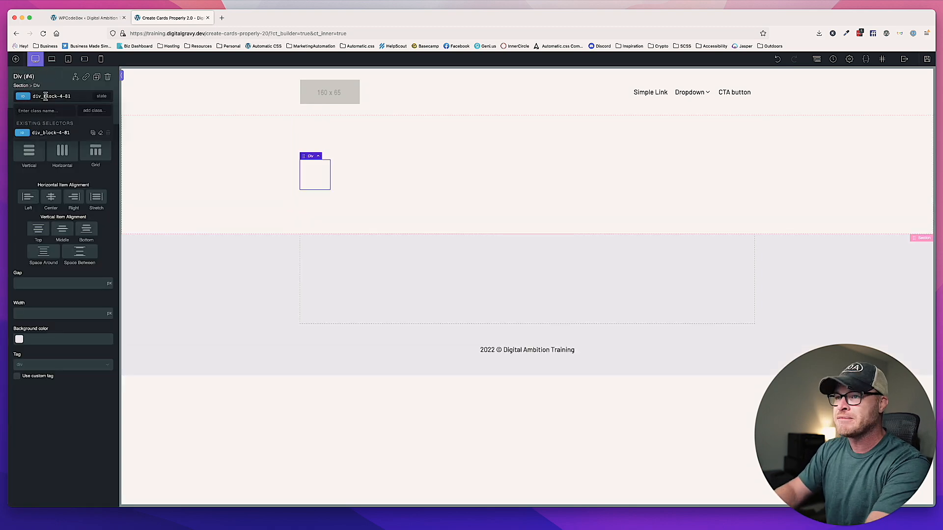
{"action": "type", "text": "grid--3"}
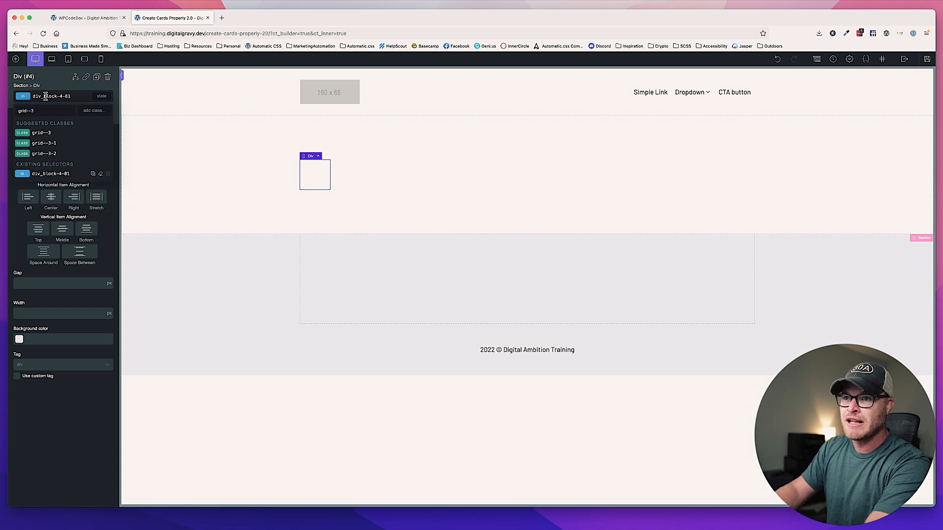
{"action": "key", "text": "Return"}
{"action": "left_click", "coordinate": [38, 96]}
{"action": "type", "text": "grid"}
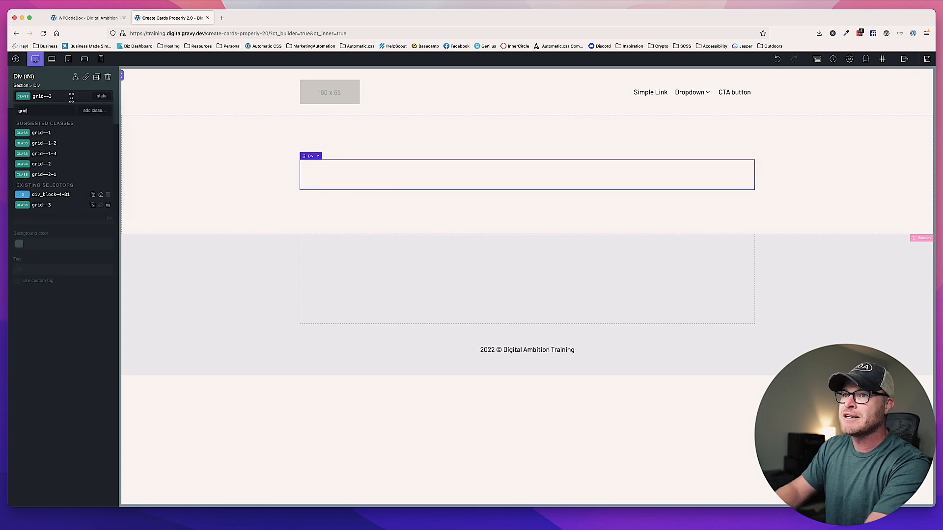
{"action": "type", "text": "--m-1"}
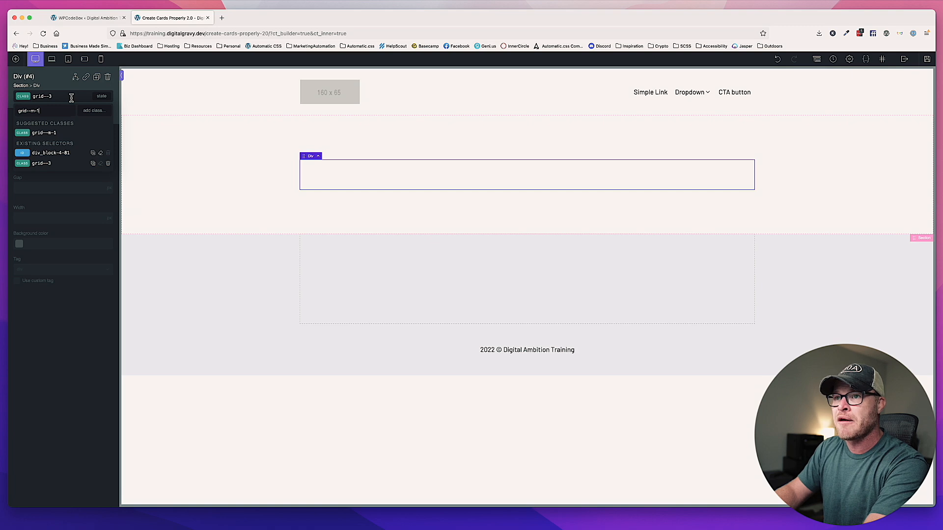
{"action": "key", "text": "Return"}
{"action": "left_click", "coordinate": [72, 99]}
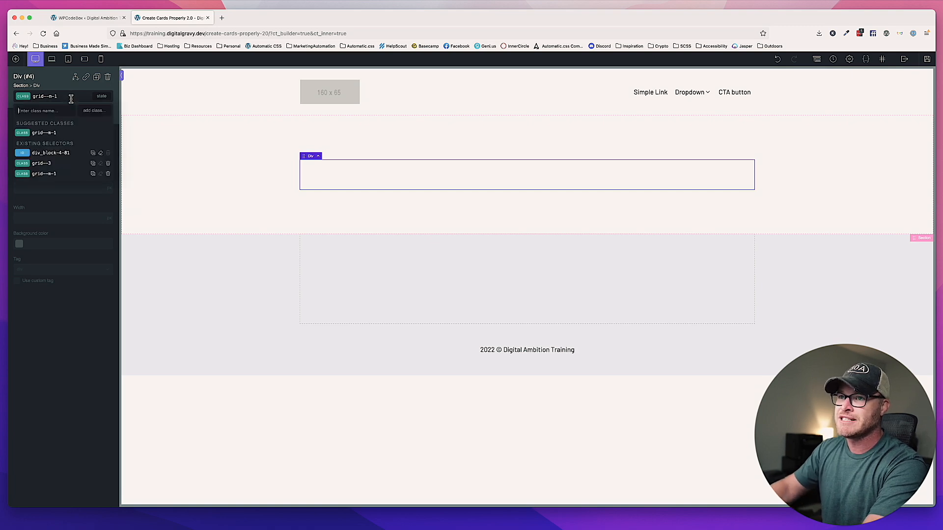
{"action": "type", "text": "gap--m"}
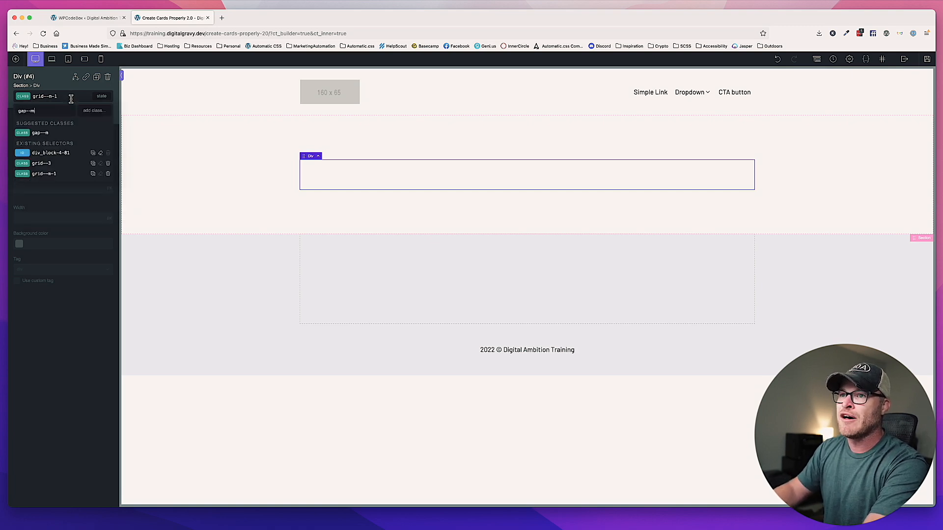
{"action": "key", "text": "Return"}
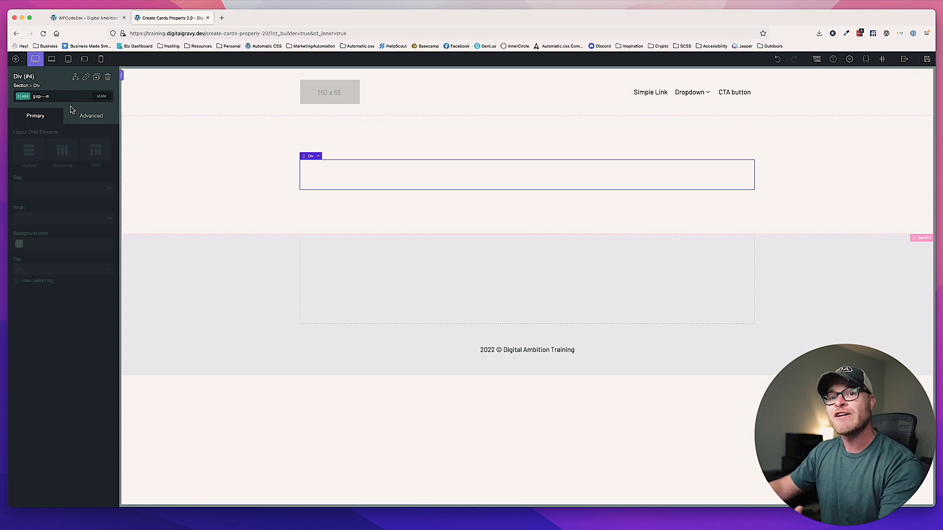
Add another Div inside the grid Div as the first card container.
{"action": "left_click", "coordinate": [16, 59]}
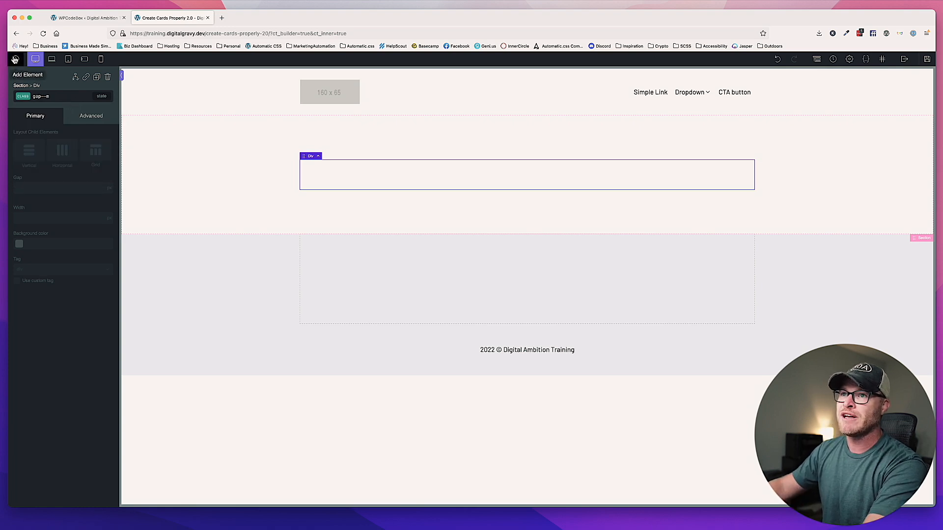
{"action": "type", "text": "div"}
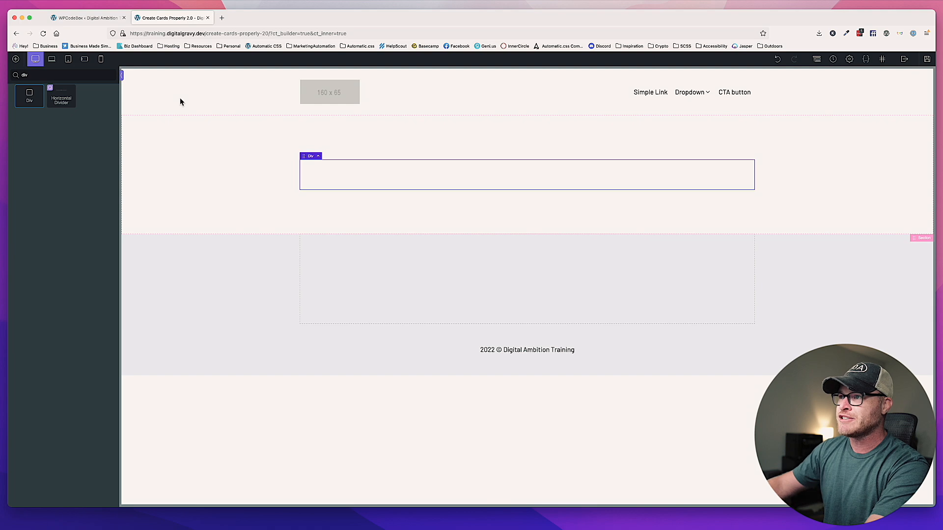
{"action": "key", "text": "Return"}
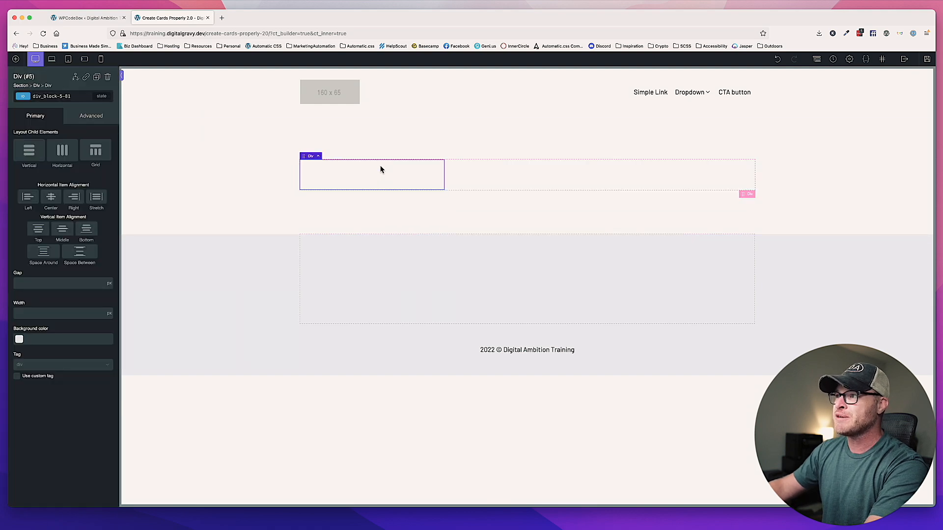
Show the page structure and rename the section as Team Members.
{"action": "left_click", "coordinate": [817, 60]}
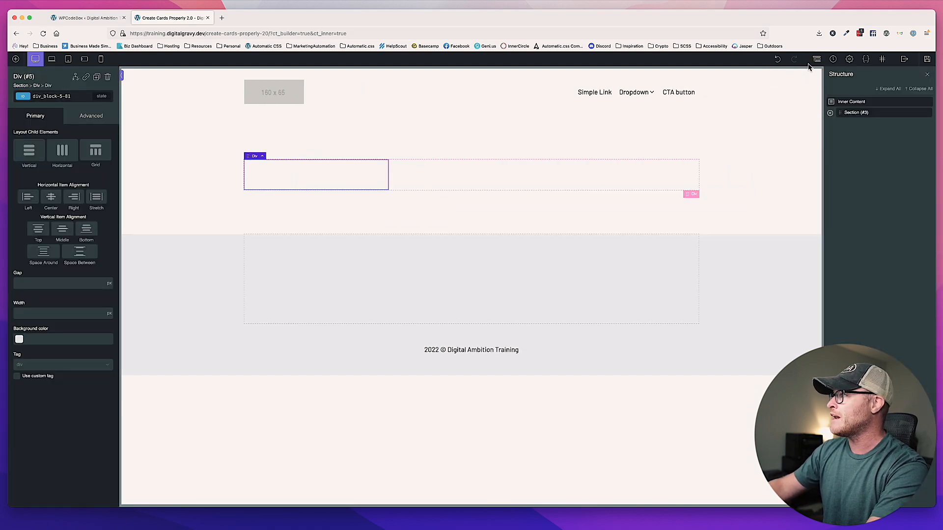
{"action": "left_click", "coordinate": [830, 113]}
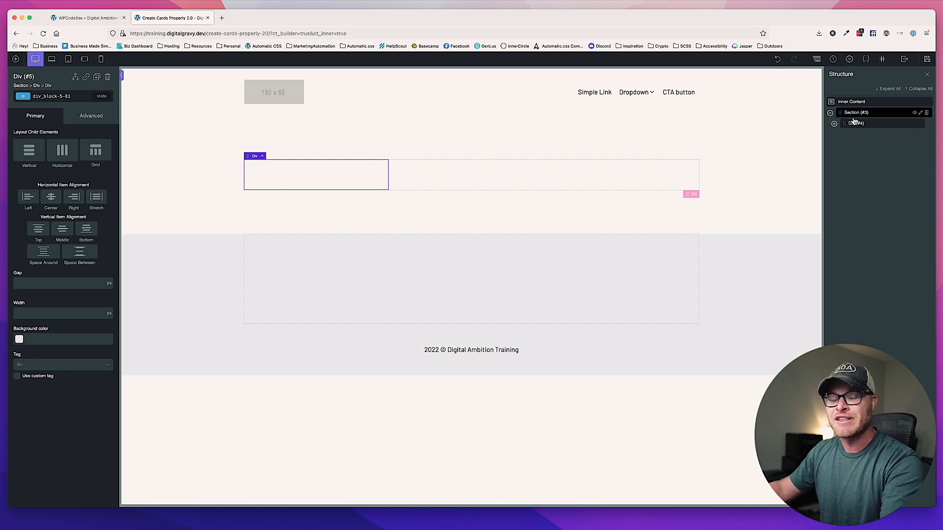
{"action": "double_click", "coordinate": [863, 113]}
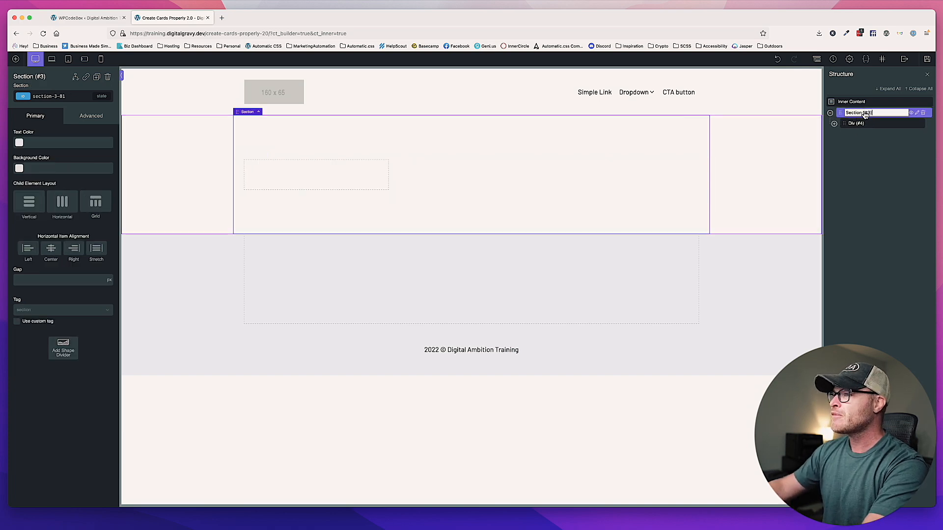
{"action": "key", "text": "super+a"}
{"action": "type", "text": "Team Members"}
{"action": "key", "text": "Return"}
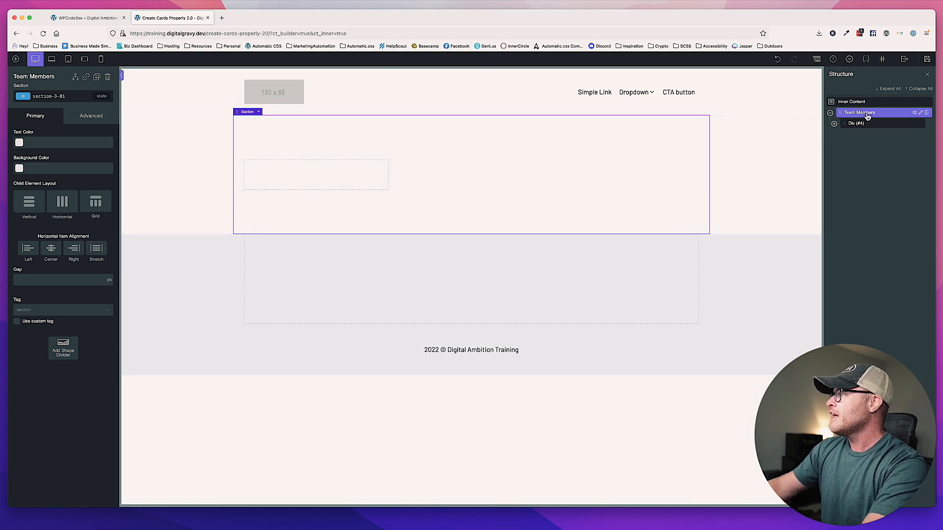
Rename the Div directly under the Team Members section as Team Member Grid.
{"action": "double_click", "coordinate": [855, 123]}
{"action": "key", "text": "super+a"}
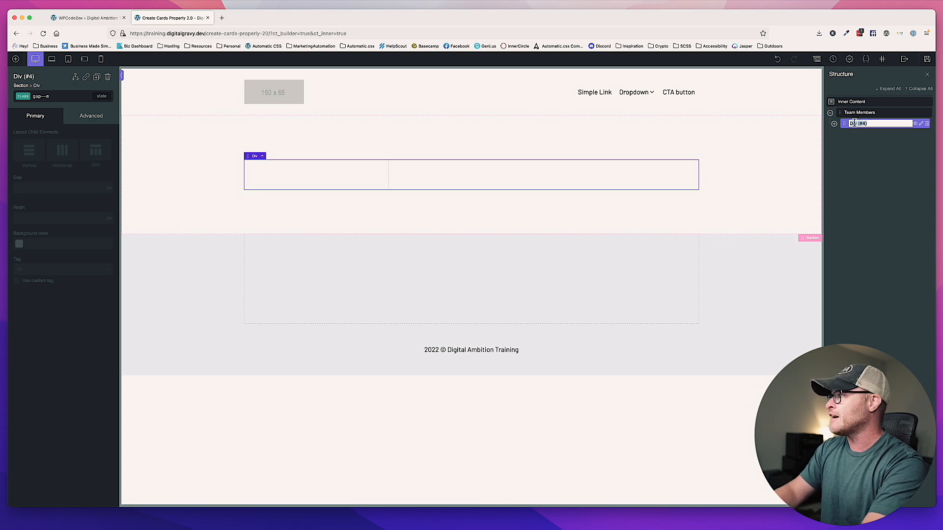
{"action": "type", "text": "Team Member Grid"}
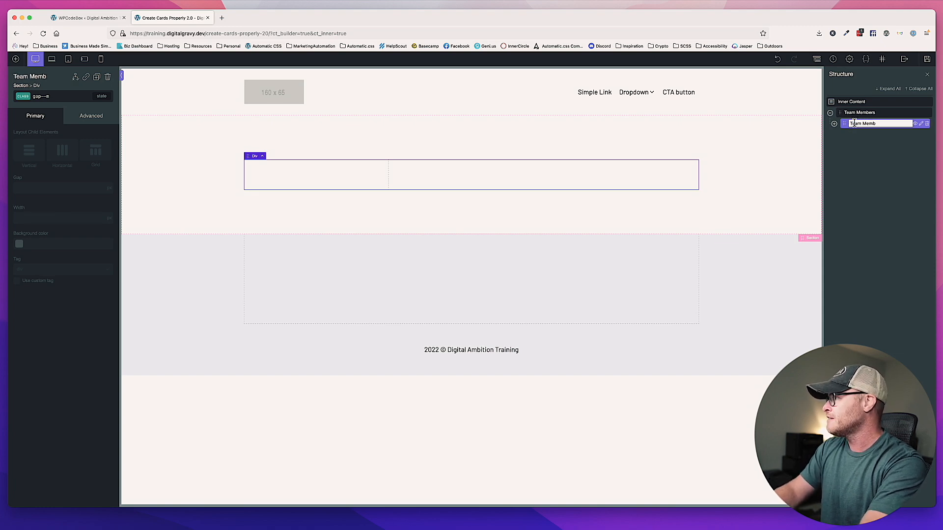
{"action": "key", "text": "Return"}
Rename the Div nested in the Team Member Grid as Team Card.
{"action": "left_click", "coordinate": [834, 123]}
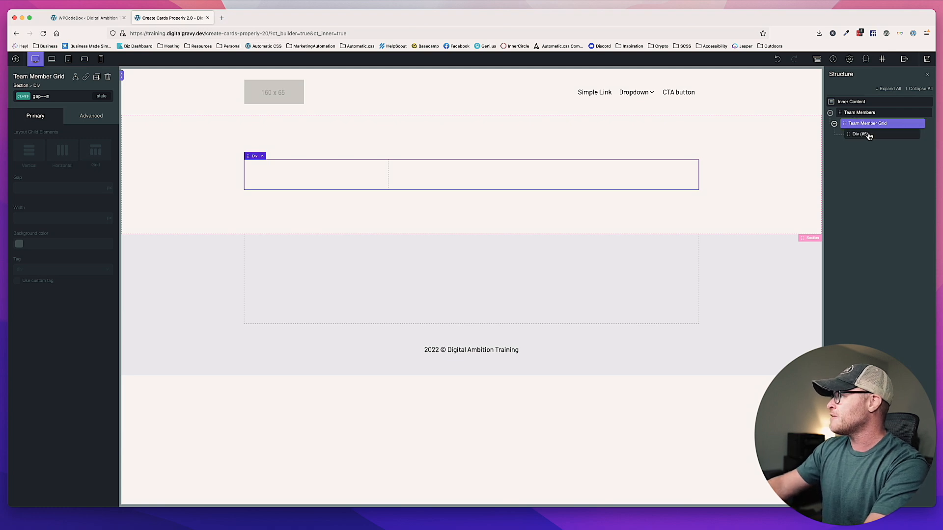
{"action": "left_click", "coordinate": [860, 135]}
{"action": "double_click", "coordinate": [859, 135]}
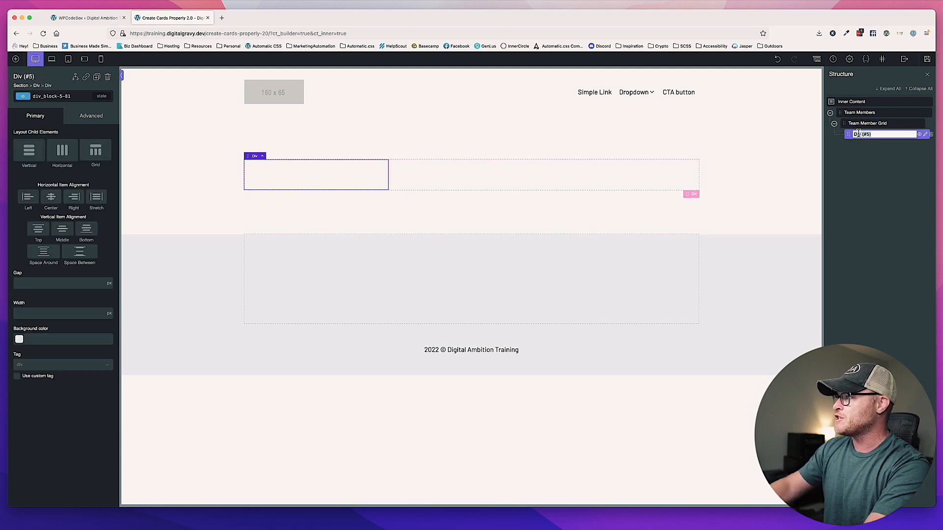
{"action": "type", "text": "Team Card"}
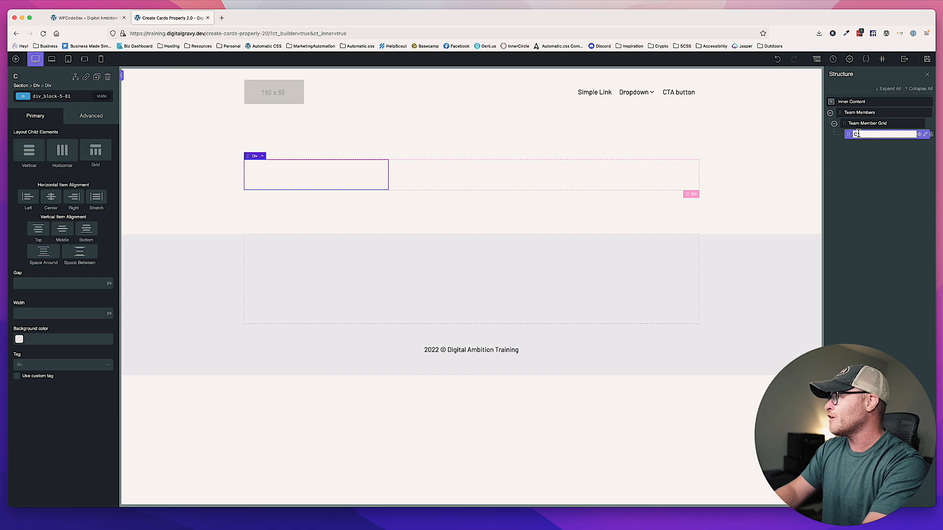
{"action": "key", "text": "Return"}
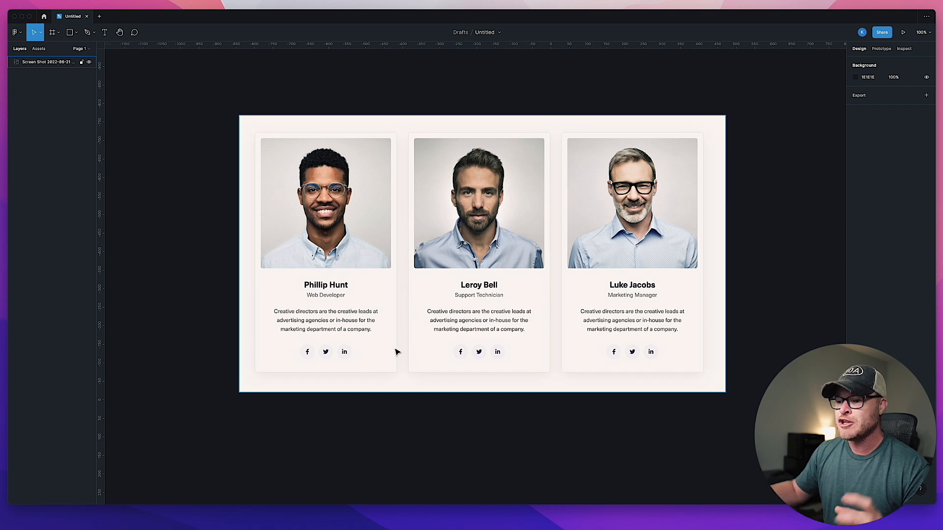
Switch from the mockup back to Oxygen, assign the class team-card to the Team Card and set its HTML tag to article.
{"action": "left_click", "coordinate": [146, 517]}
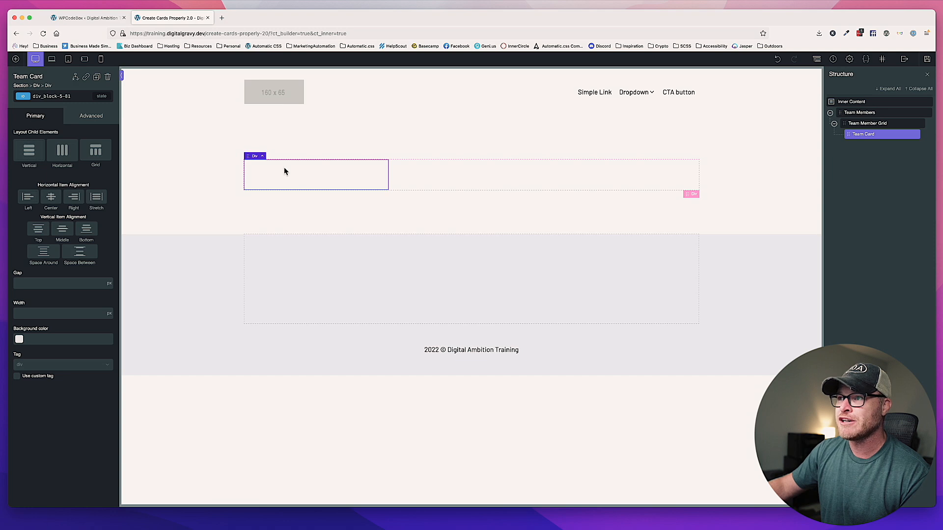
{"action": "left_click", "coordinate": [63, 97]}
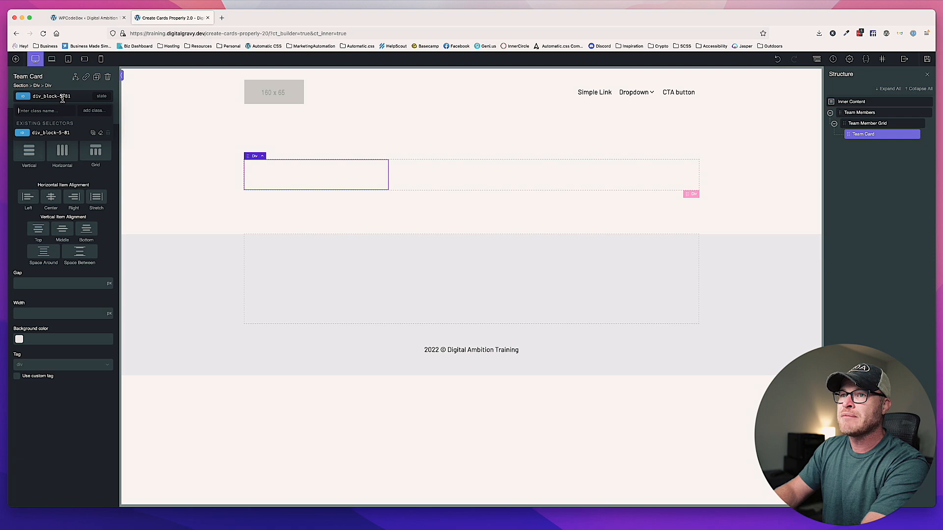
{"action": "type", "text": "team-card"}
{"action": "key", "text": "Return"}
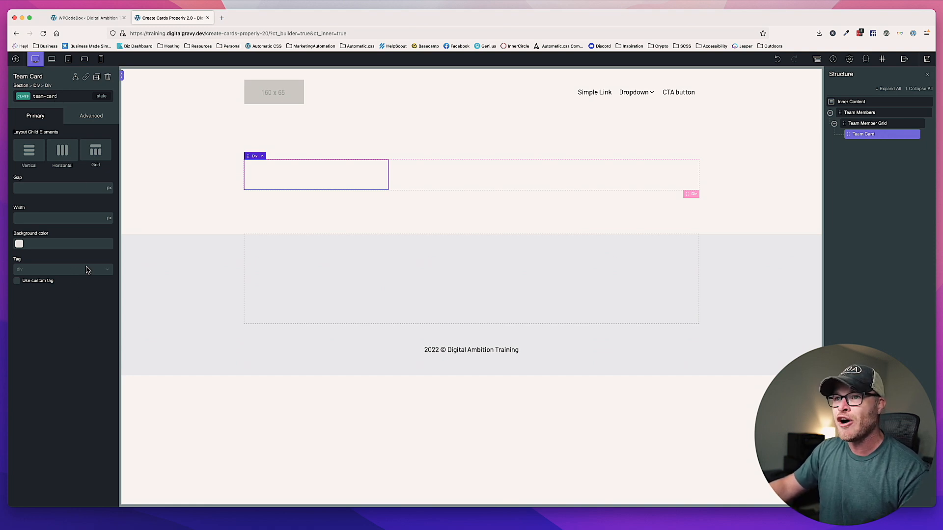
{"action": "left_click", "coordinate": [52, 271]}
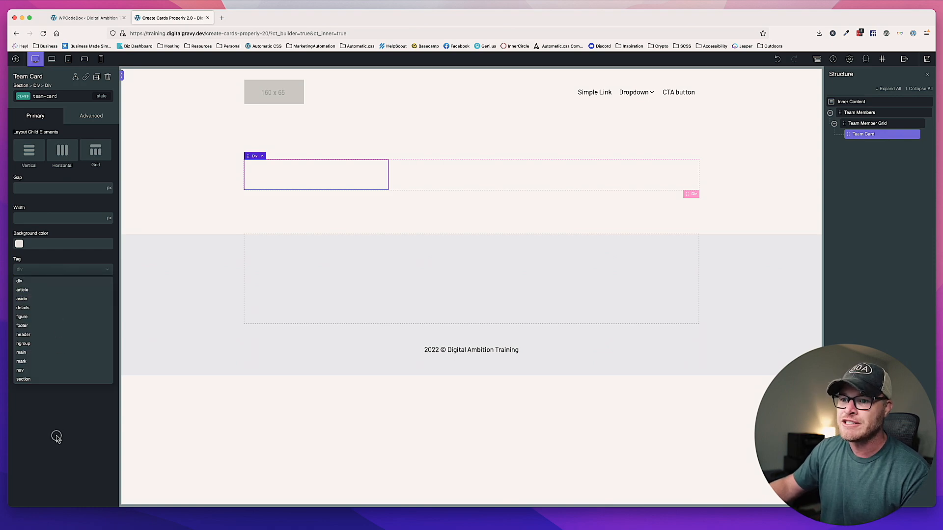
{"action": "left_click", "coordinate": [42, 289]}
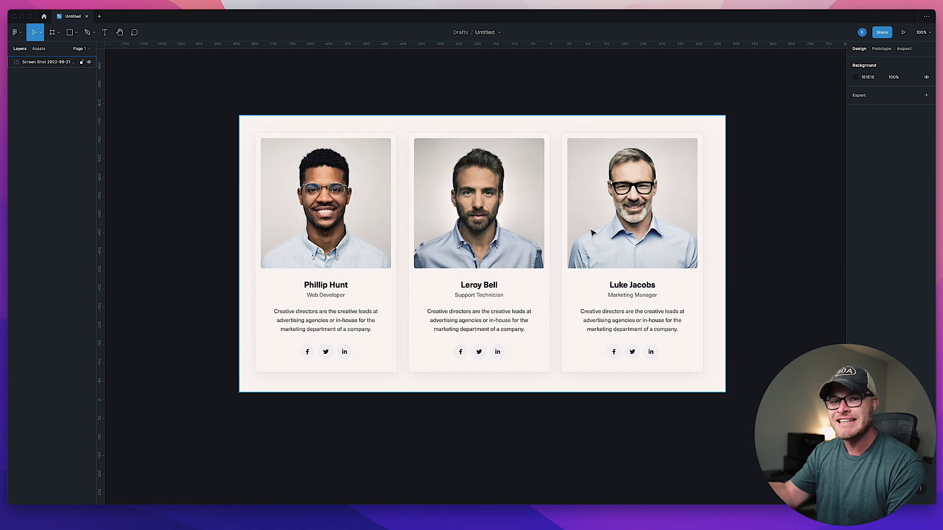
Switch from the mockup back to Oxygen and set the Team Card's HTML tag to the custom tag li.
{"action": "left_click", "coordinate": [136, 520]}
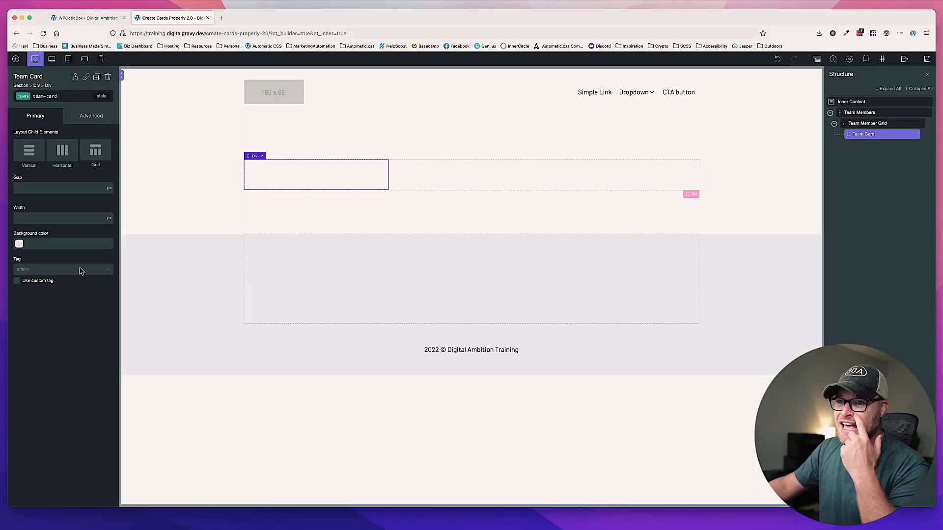
{"action": "left_click", "coordinate": [50, 274]}
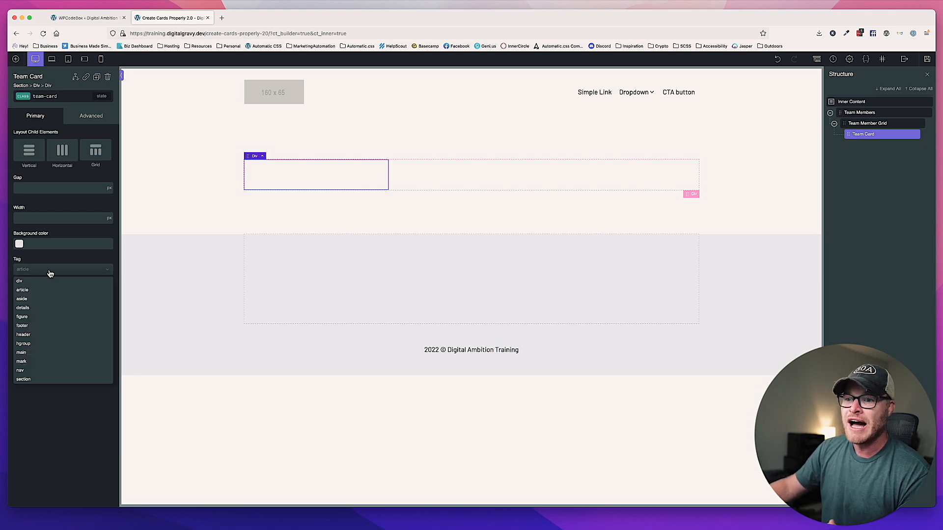
{"action": "left_click", "coordinate": [26, 278]}
{"action": "left_click", "coordinate": [16, 281]}
{"action": "double_click", "coordinate": [47, 269]}
{"action": "type", "text": "li"}
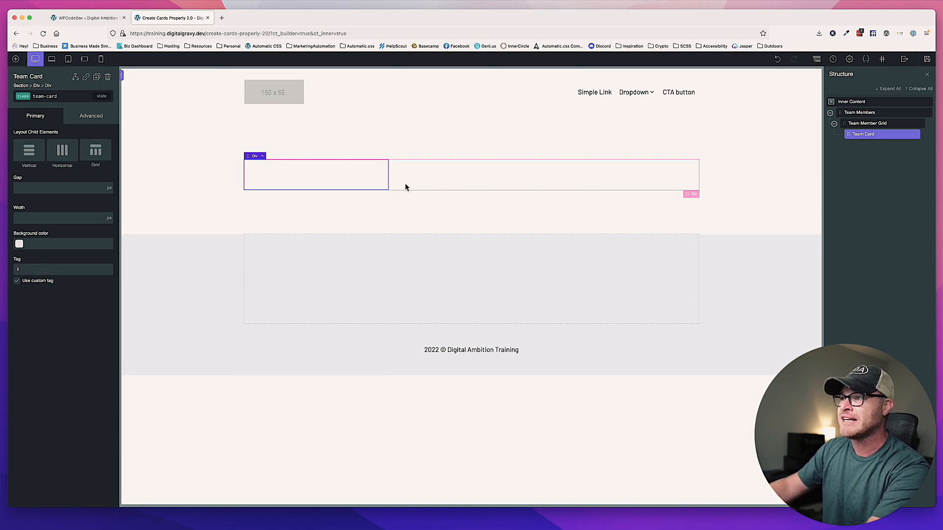
Set the Team Member Grid's HTML tag to the custom tag ul.
{"action": "left_click", "coordinate": [441, 188]}
{"action": "left_click", "coordinate": [57, 99]}
{"action": "left_click", "coordinate": [39, 135]}
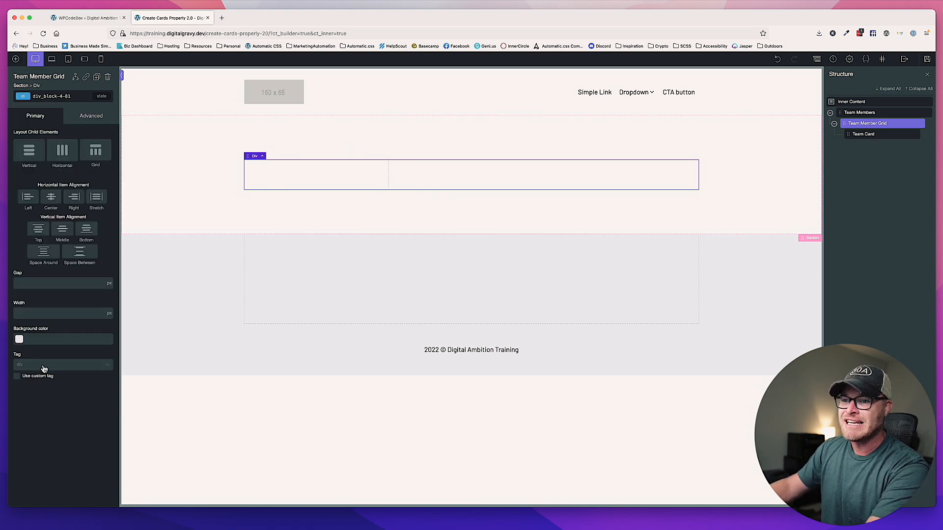
{"action": "left_click", "coordinate": [17, 376]}
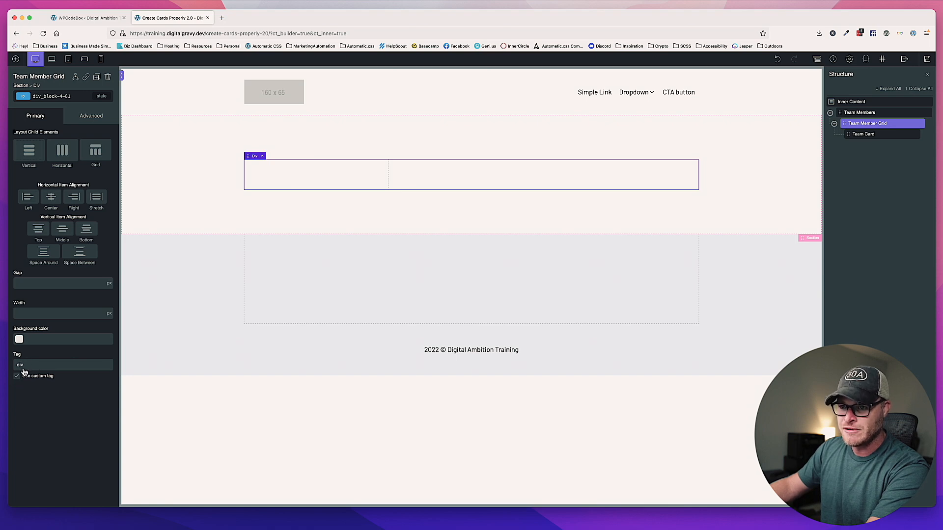
{"action": "type", "text": "ul"}
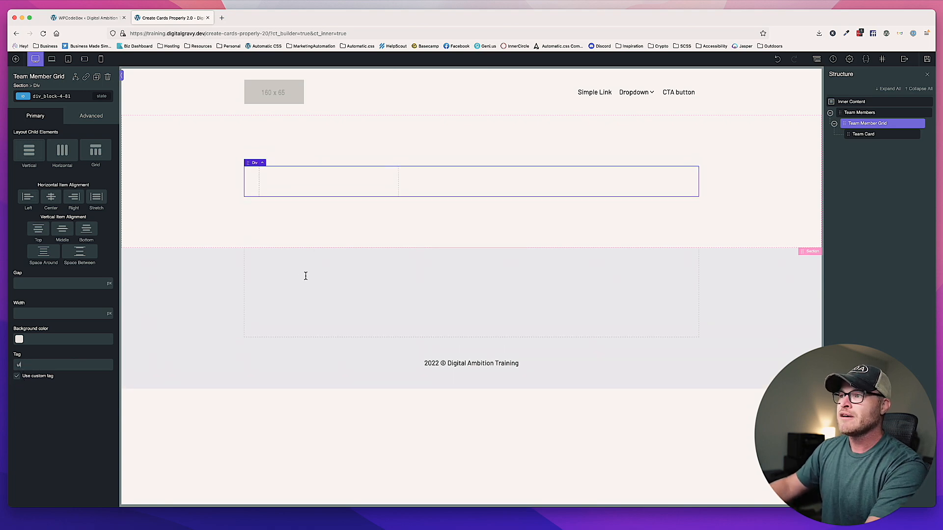
Add the utility class bg--base-ultra-light to the Team Card.
{"action": "left_click", "coordinate": [311, 186]}
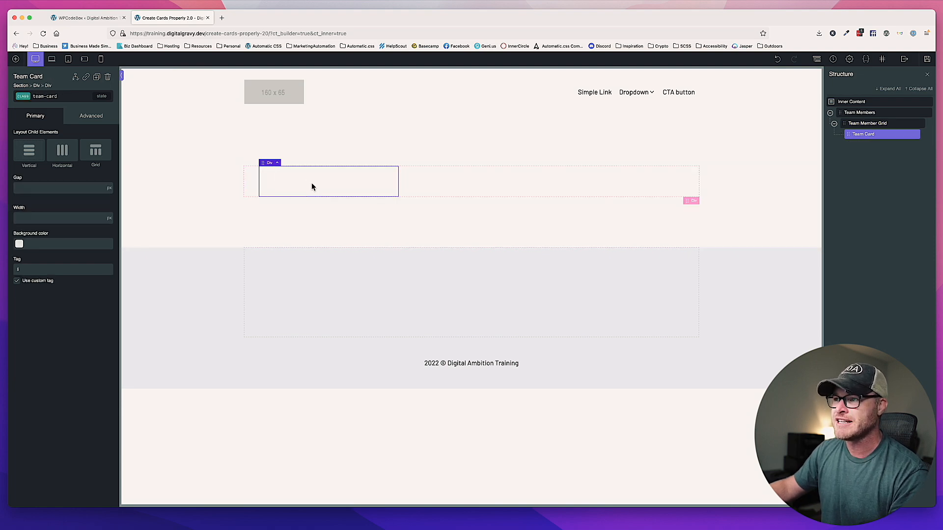
{"action": "left_click", "coordinate": [251, 183]}
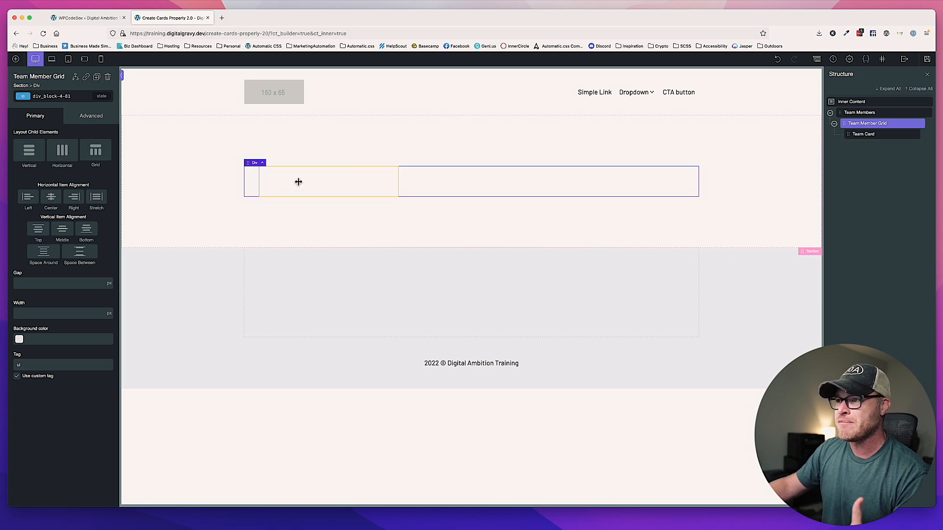
{"action": "left_click", "coordinate": [297, 181]}
{"action": "left_click", "coordinate": [69, 96]}
{"action": "type", "text": "bg--"}
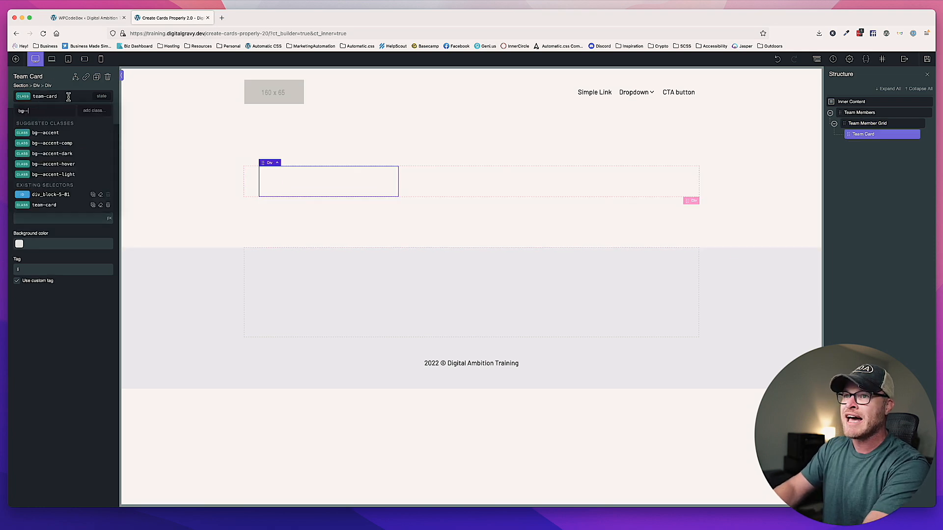
{"action": "type", "text": "base-ultra-light"}
{"action": "key", "text": "Return"}
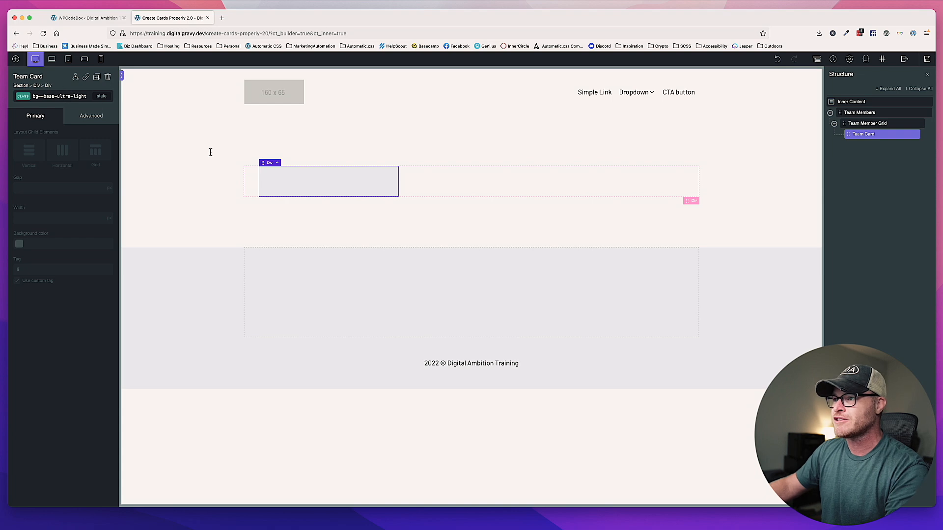
Add a Text element with its placeholder content inside the Team Card.
{"action": "left_click", "coordinate": [16, 59]}
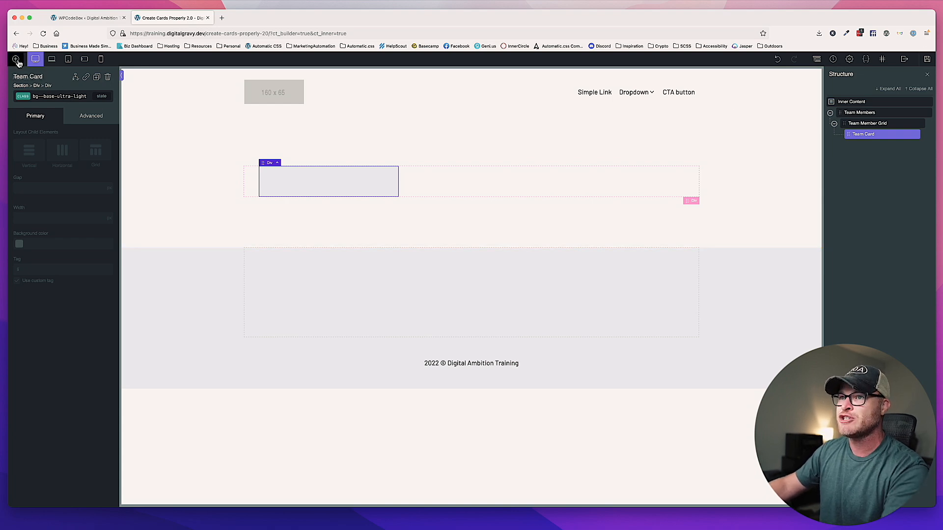
{"action": "type", "text": "text"}
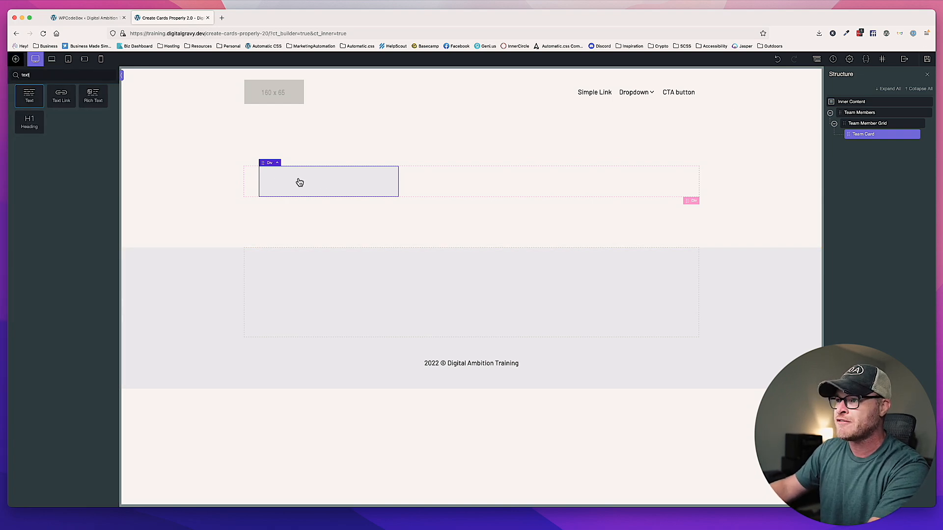
{"action": "key", "text": "Return"}
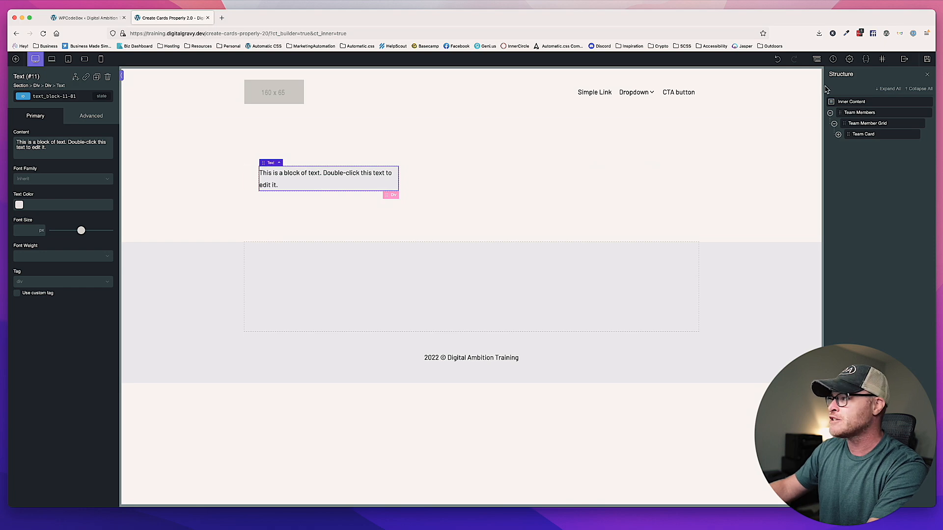
Save the page and open its front end in a new browser tab.
{"action": "left_click", "coordinate": [928, 59]}
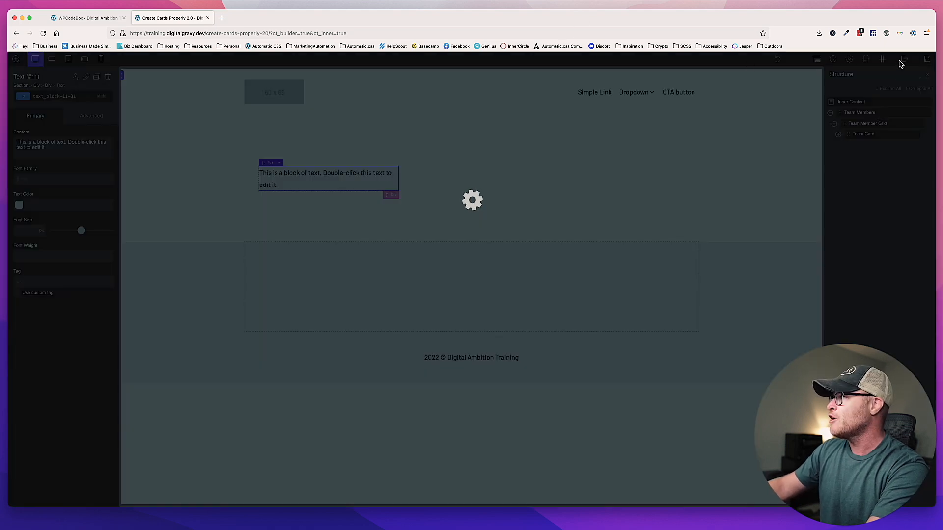
{"action": "mouse_move", "coordinate": [905, 63]}
{"action": "left_click", "coordinate": [905, 84]}
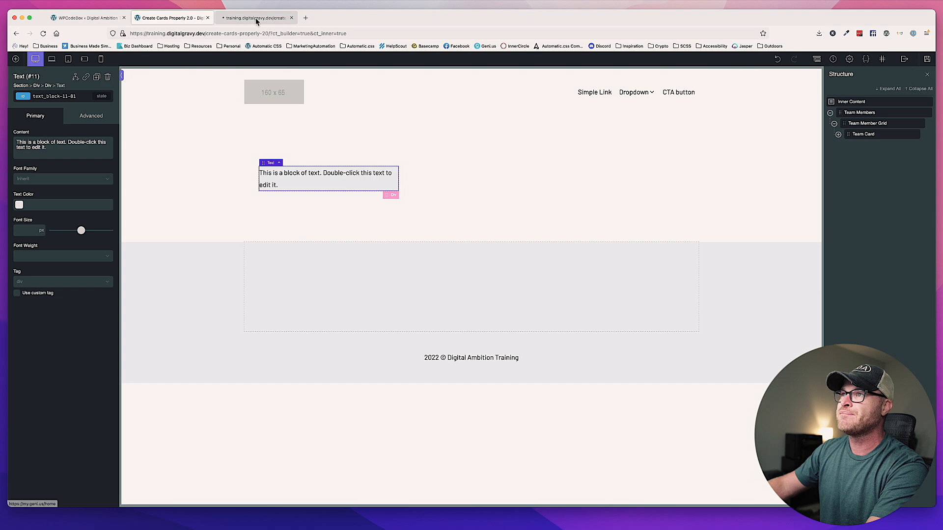
Inspect the card's text block in the browser developer tools, with the inspector pane made taller and its text enlarged.
{"action": "right_click", "coordinate": [306, 174]}
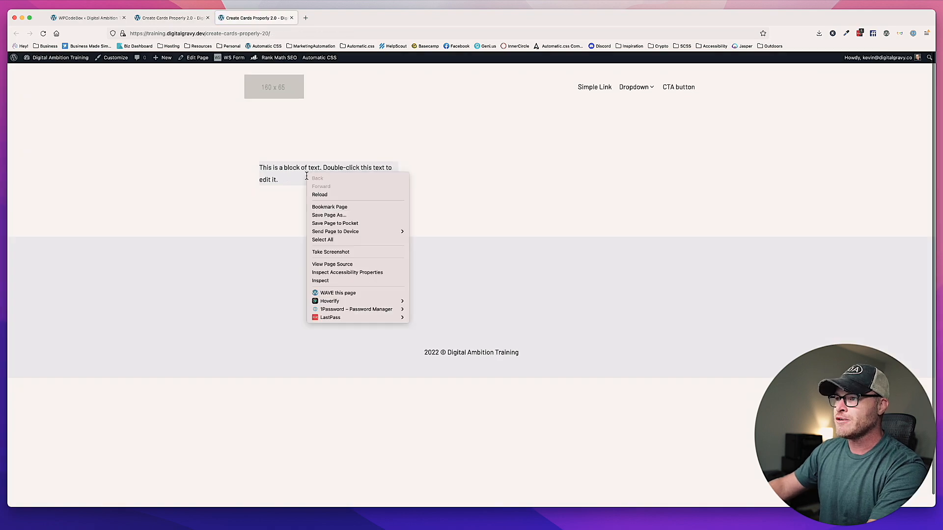
{"action": "left_click", "coordinate": [329, 281]}
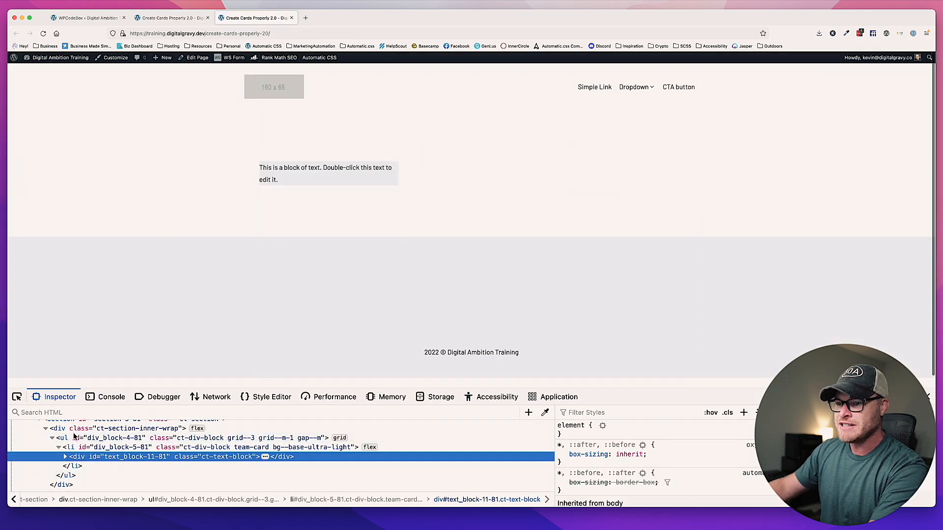
{"action": "left_click_drag", "start_coordinate": [597, 389], "coordinate": [595, 223]}
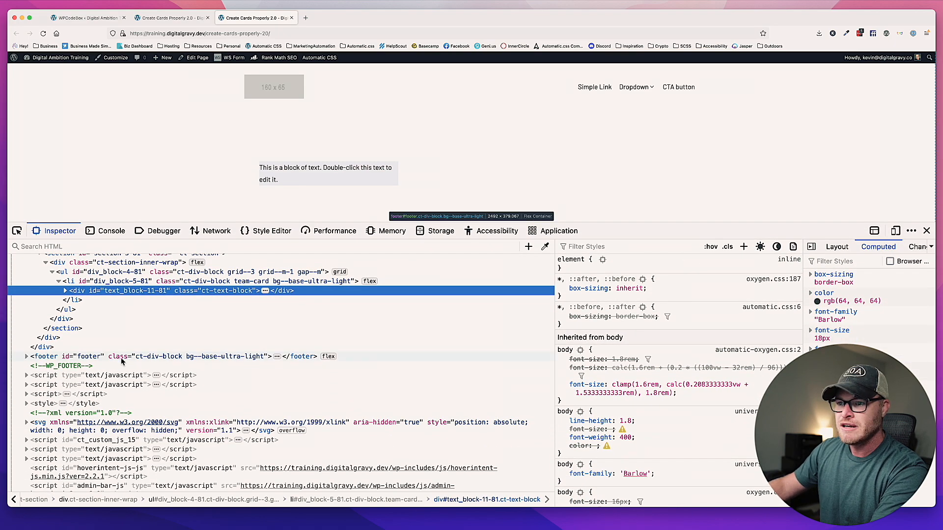
{"action": "key", "text": "super+plus"}
{"action": "key", "text": "super+plus"}
{"action": "key", "text": "super+plus"}
{"action": "key", "text": "super+plus"}
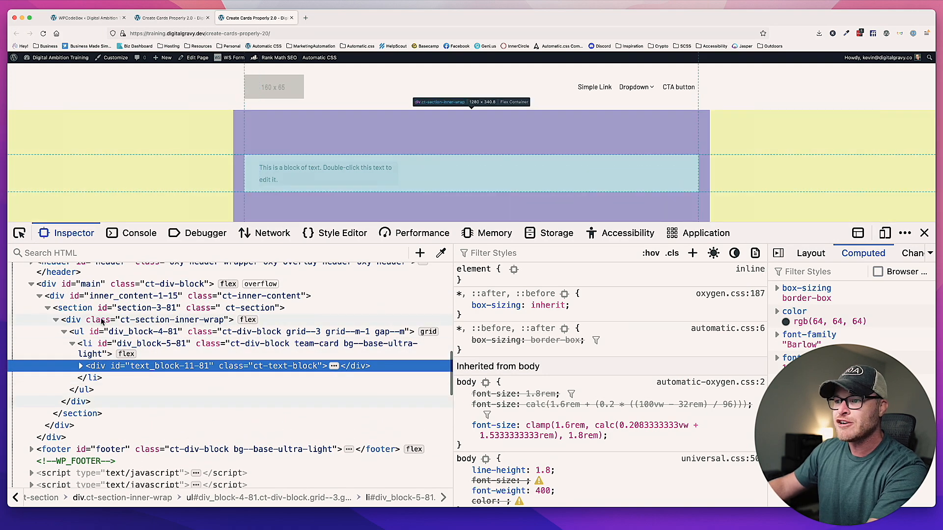
Examine the ul and li elements of the team grid and the style rules applied to them, looking for the list's default spacing.
{"action": "left_click", "coordinate": [102, 333]}
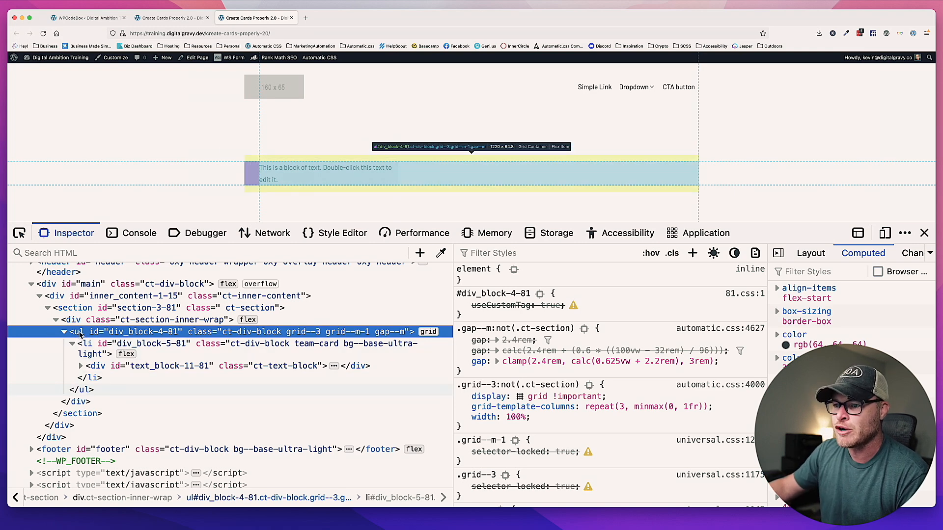
{"action": "left_click", "coordinate": [81, 345]}
{"action": "left_click", "coordinate": [72, 344]}
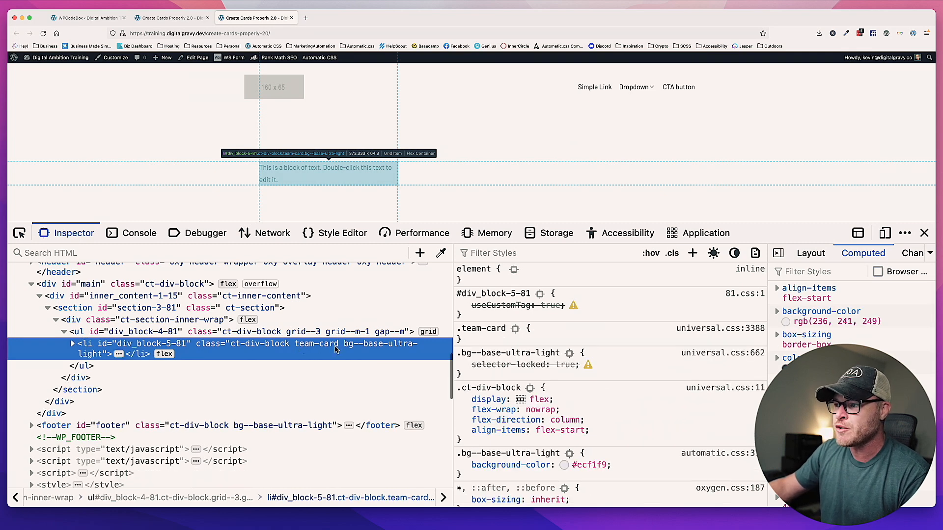
{"action": "left_click", "coordinate": [306, 334]}
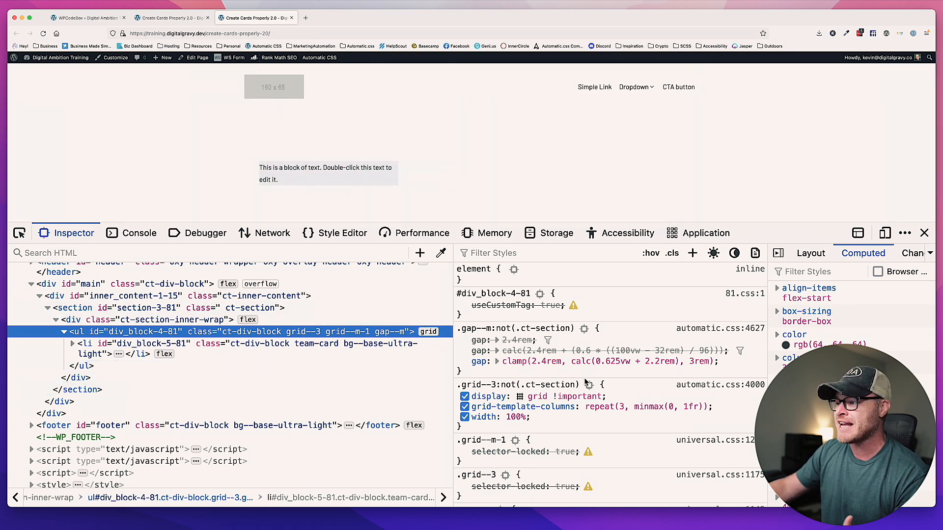
{"action": "scroll", "coordinate": [586, 380], "scroll_direction": "down", "scroll_amount": 5}
{"action": "scroll", "coordinate": [584, 377], "scroll_direction": "down", "scroll_amount": 5}
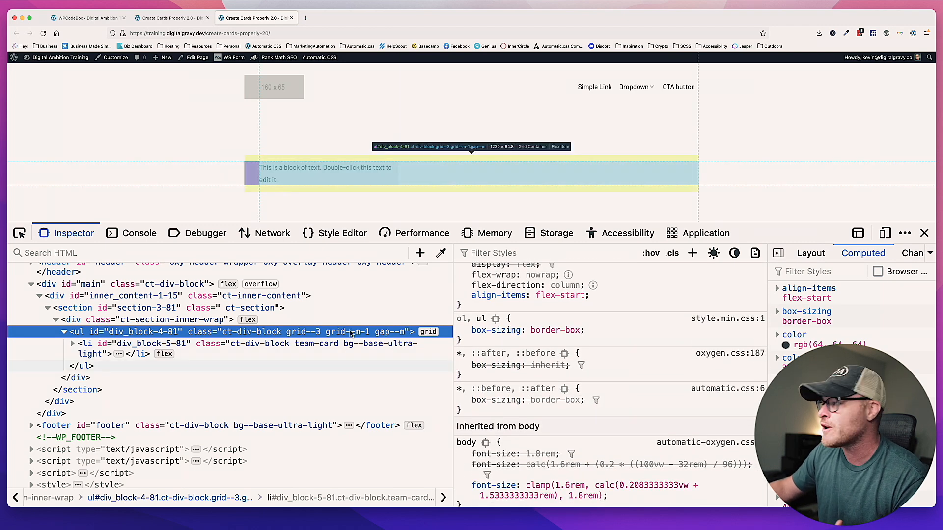
{"action": "scroll", "coordinate": [810, 314], "scroll_direction": "down", "scroll_amount": 5}
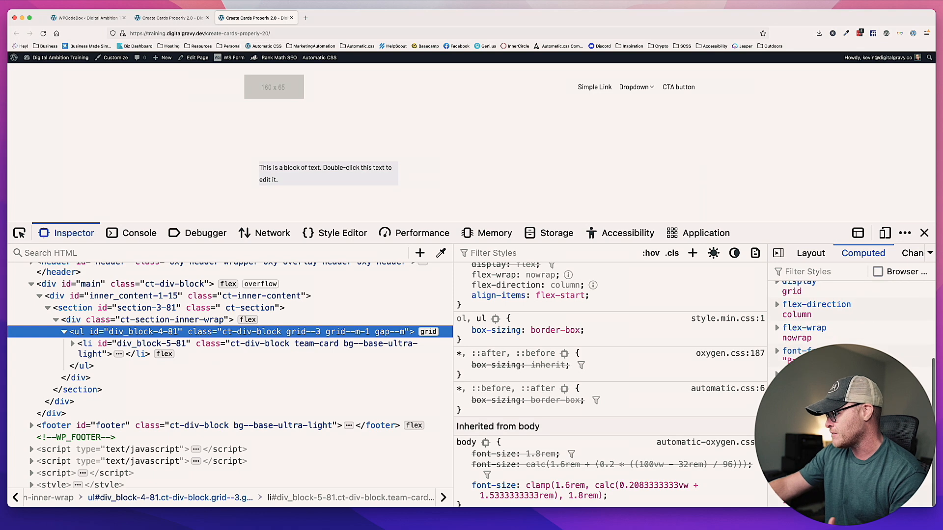
{"action": "scroll", "coordinate": [793, 317], "scroll_direction": "up", "scroll_amount": 3}
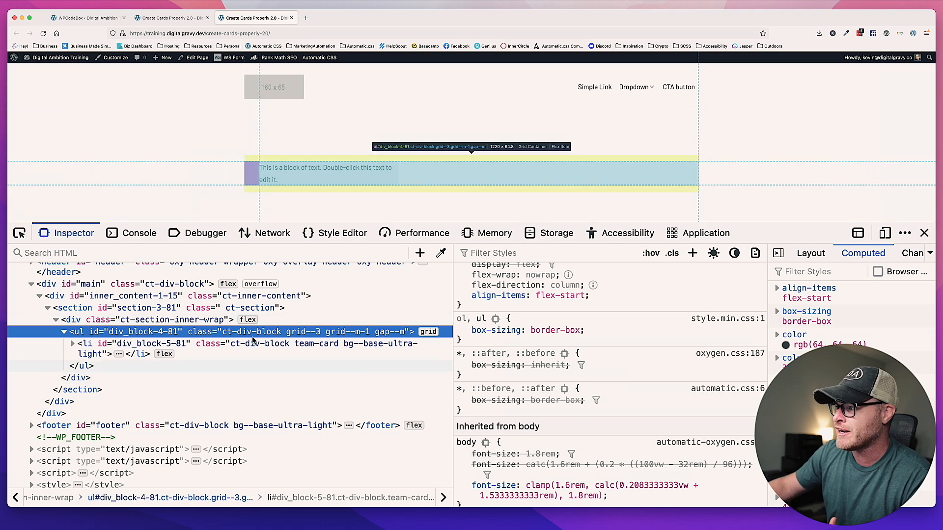
{"action": "scroll", "coordinate": [492, 334], "scroll_direction": "up", "scroll_amount": 2}
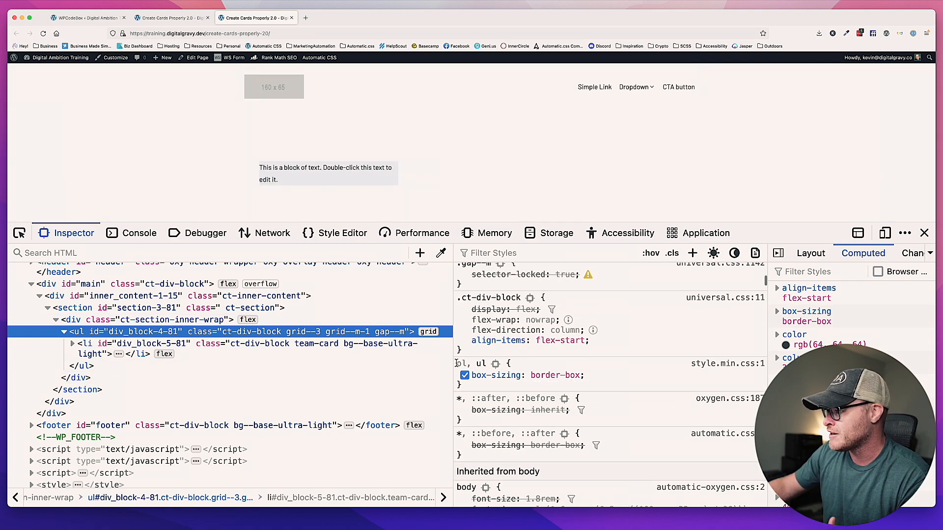
{"action": "scroll", "coordinate": [524, 380], "scroll_direction": "down", "scroll_amount": 2}
{"action": "scroll", "coordinate": [524, 381], "scroll_direction": "down", "scroll_amount": 5}
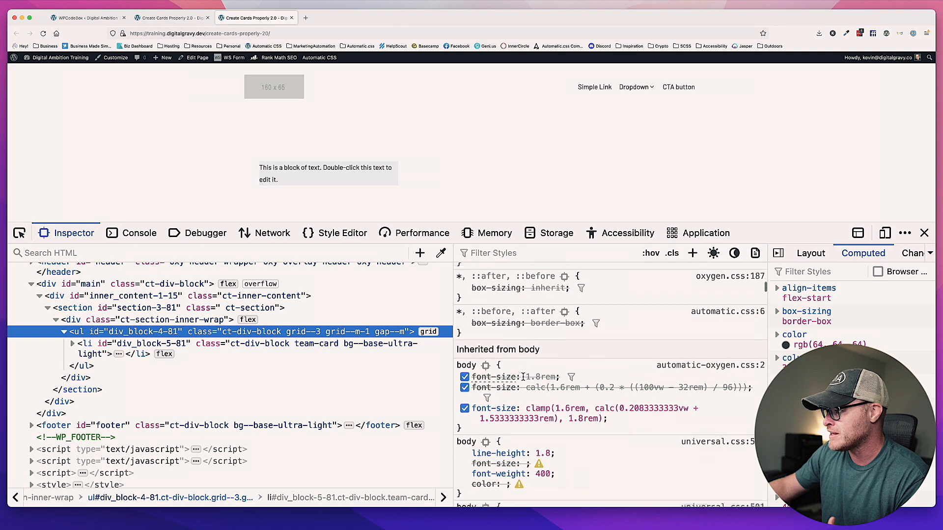
{"action": "scroll", "coordinate": [524, 382], "scroll_direction": "down", "scroll_amount": 12}
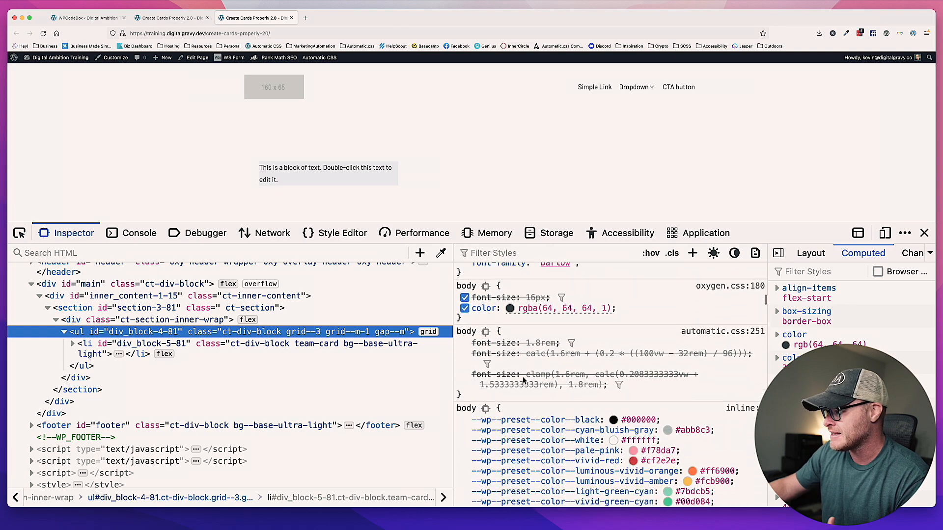
{"action": "scroll", "coordinate": [523, 378], "scroll_direction": "down", "scroll_amount": 20}
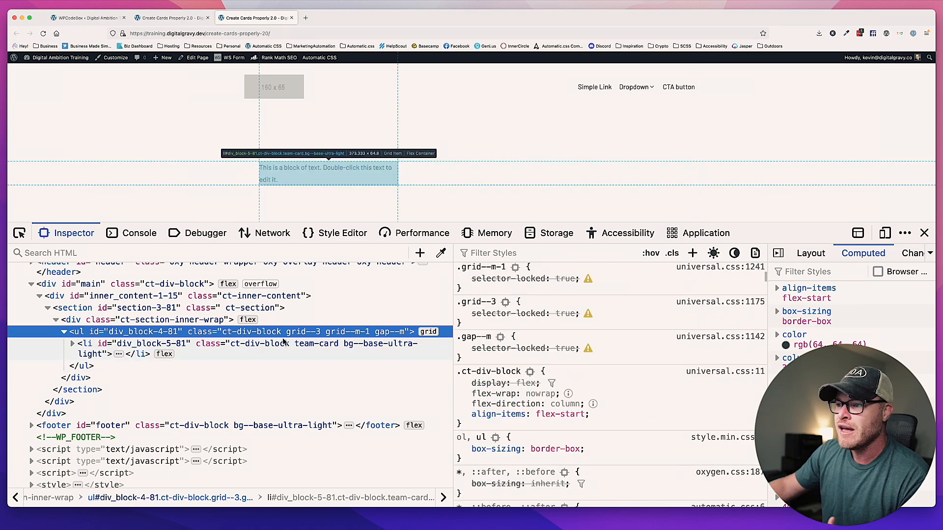
Return to the Oxygen builder, assign the class team-wrapper to the Team Member Grid and save the page.
{"action": "left_click", "coordinate": [139, 20]}
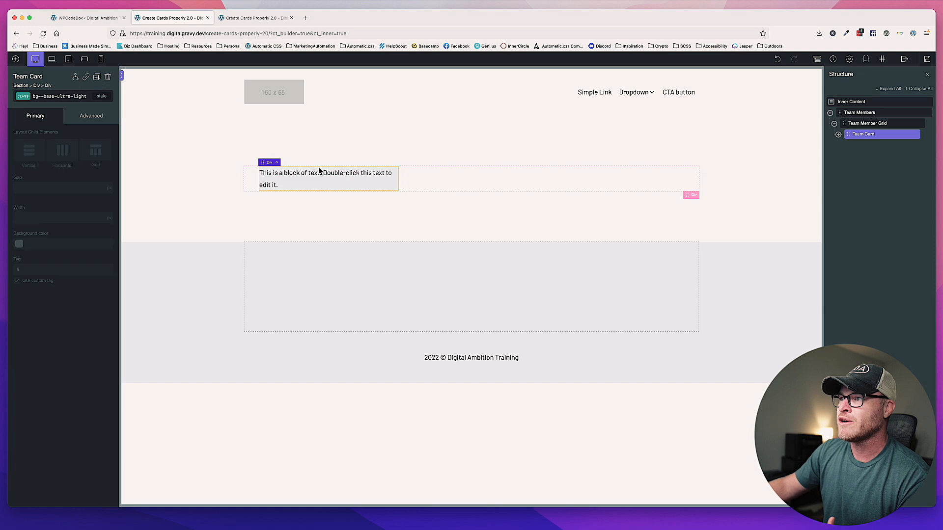
{"action": "left_click", "coordinate": [422, 179]}
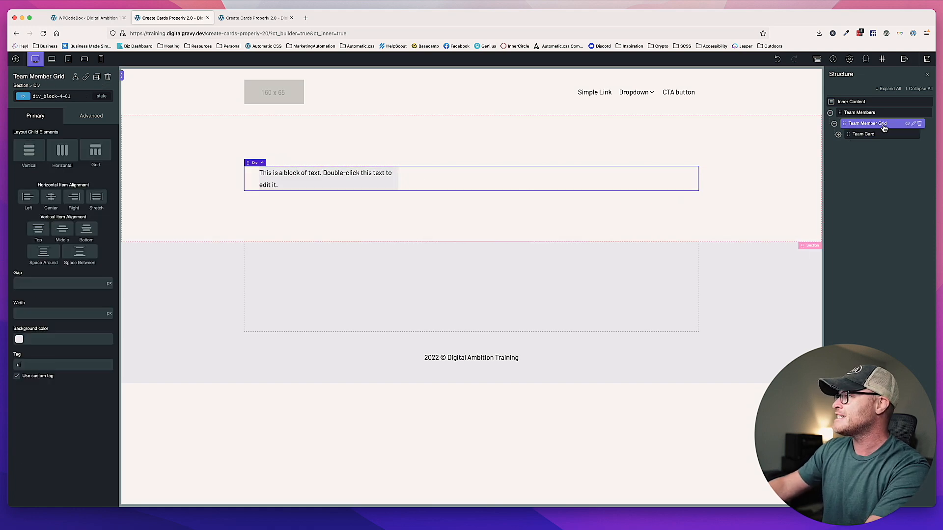
{"action": "left_click", "coordinate": [66, 95]}
{"action": "type", "text": "team-"}
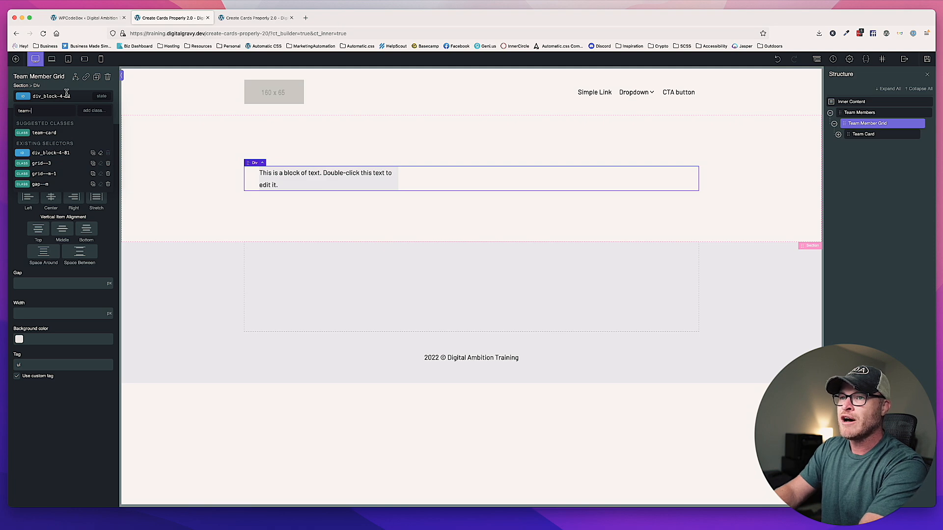
{"action": "type", "text": "wrapper"}
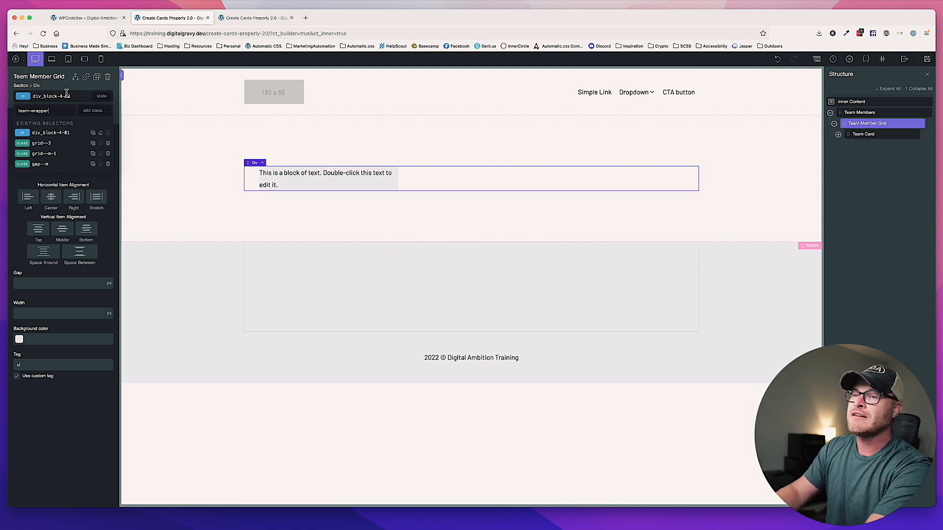
{"action": "key", "text": "Return"}
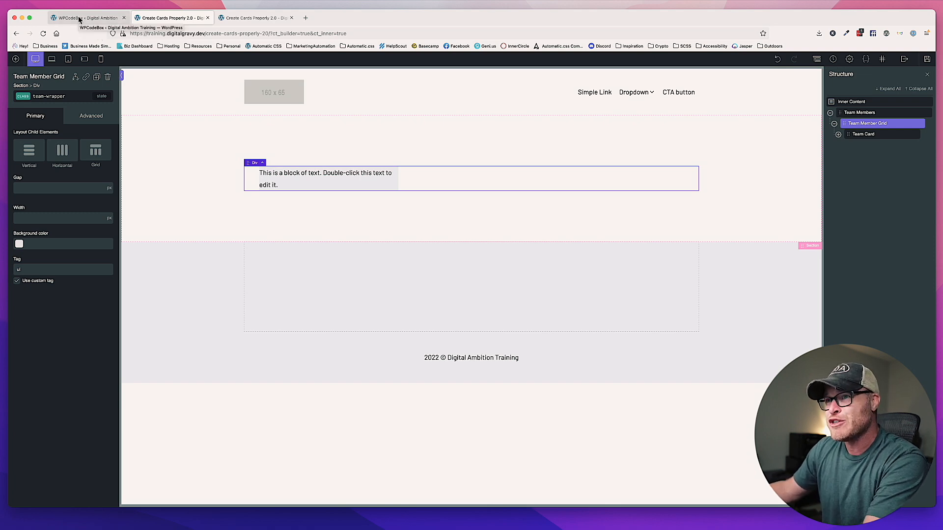
{"action": "left_click", "coordinate": [927, 59]}
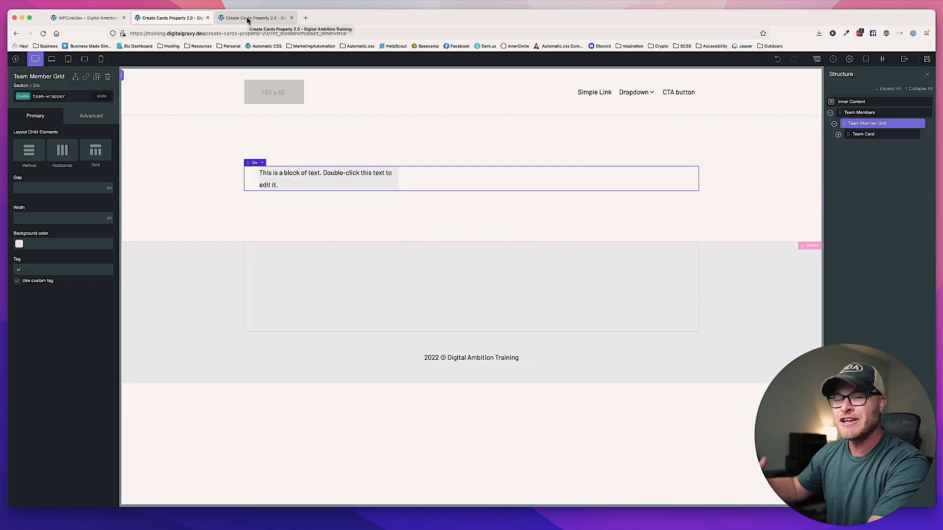
Reload the front-end page, check the team list's class in the inspector, and look at the WPCodeBox Global Styling snippet.
{"action": "left_click", "coordinate": [248, 19]}
{"action": "key", "text": "super+r"}
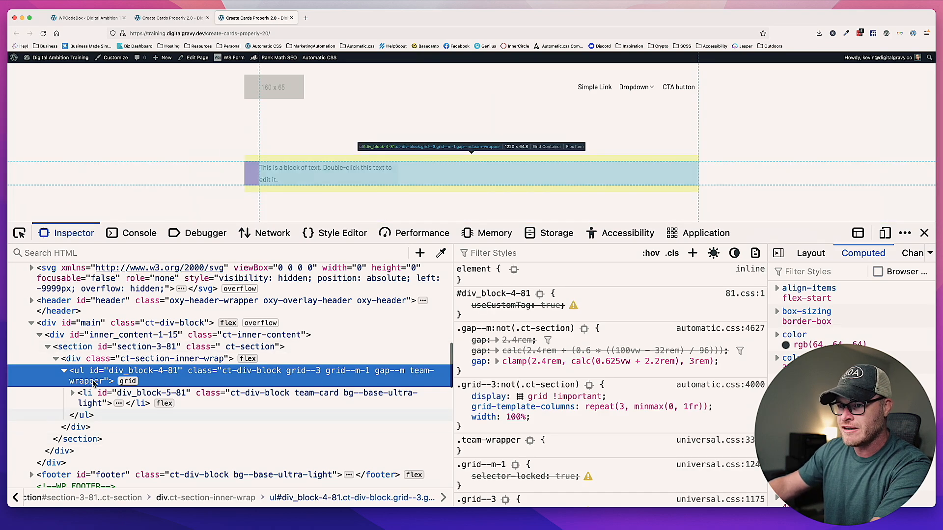
{"action": "left_click", "coordinate": [150, 18]}
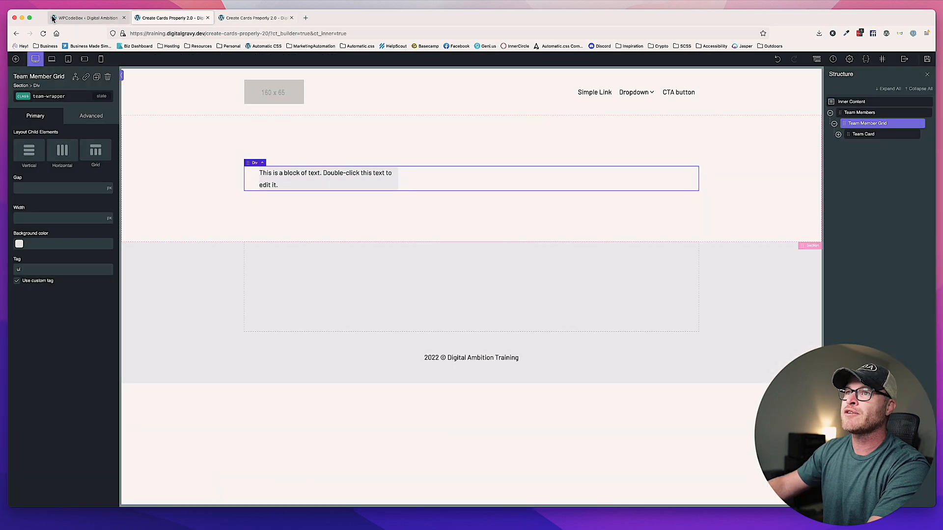
{"action": "left_click", "coordinate": [69, 17]}
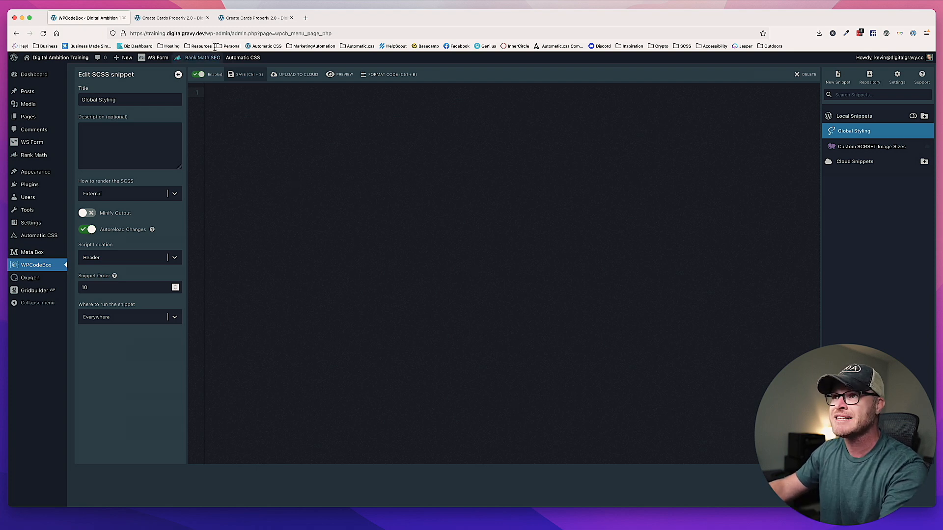
{"action": "left_click", "coordinate": [186, 19]}
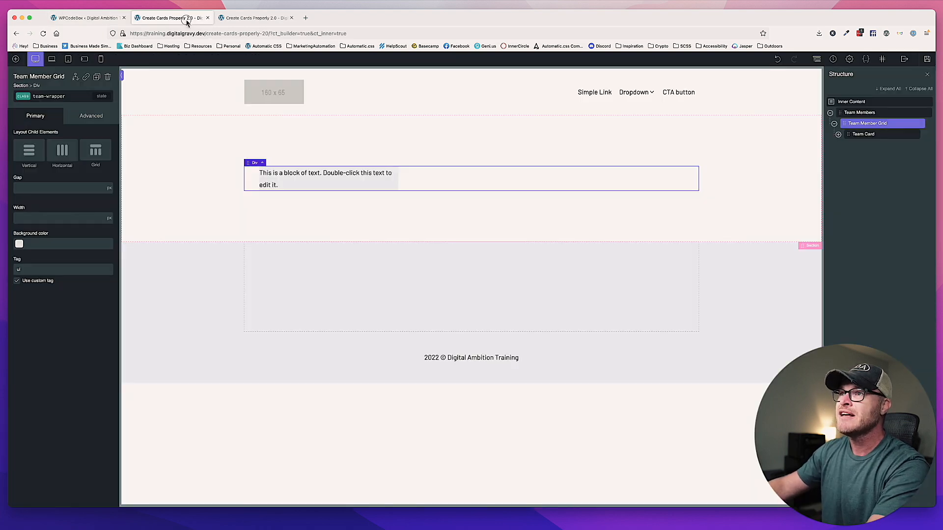
Set the left margin and left padding of the Team Member Grid's team-wrapper class to 0.
{"action": "left_click", "coordinate": [88, 117]}
{"action": "left_click", "coordinate": [77, 168]}
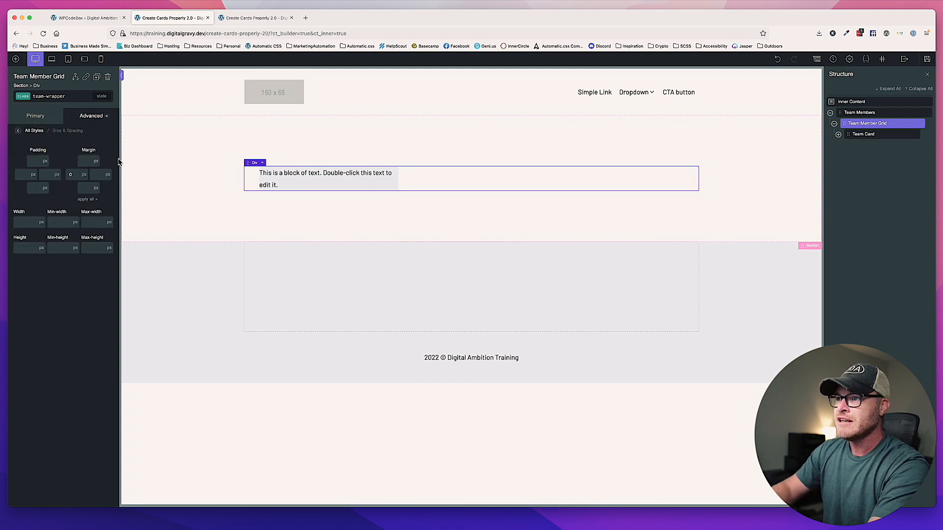
{"action": "left_click", "coordinate": [22, 175]}
{"action": "type", "text": "0"}
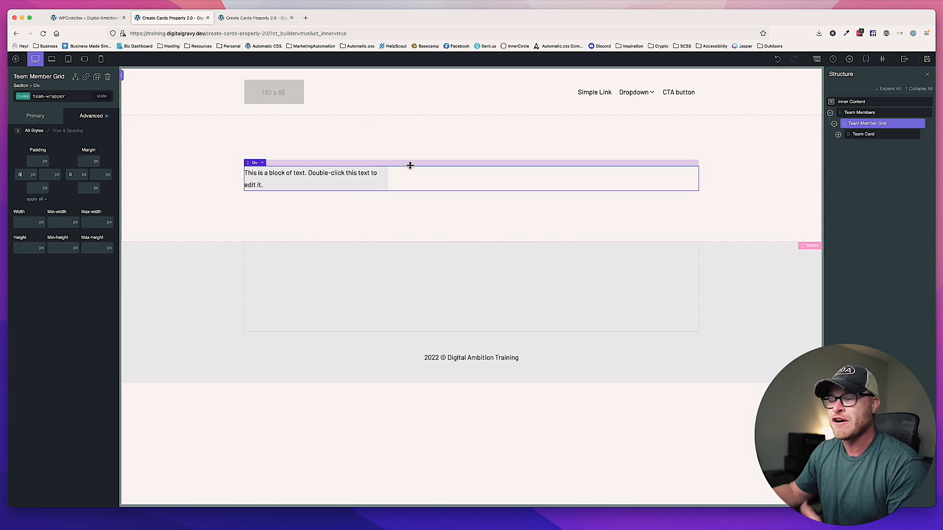
Delete the placeholder text block inside the Team Card.
{"action": "left_click", "coordinate": [357, 176]}
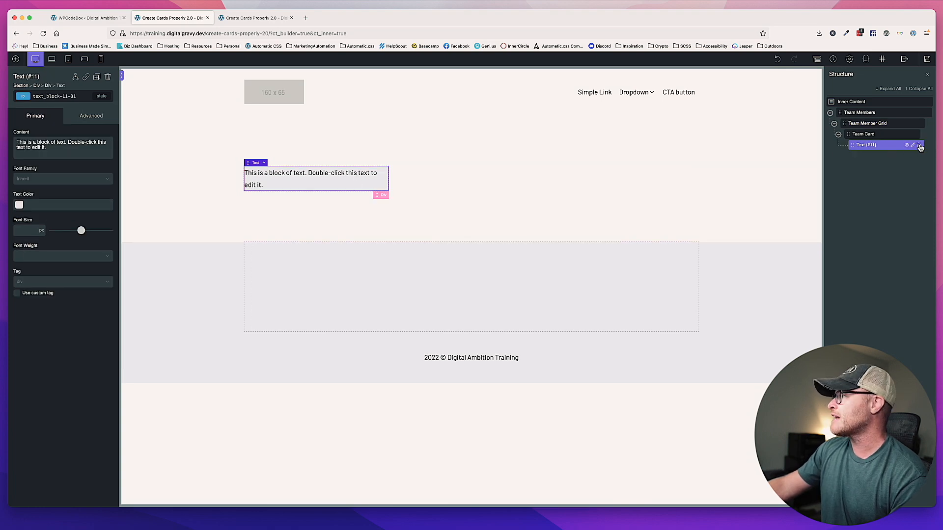
{"action": "left_click", "coordinate": [914, 145]}
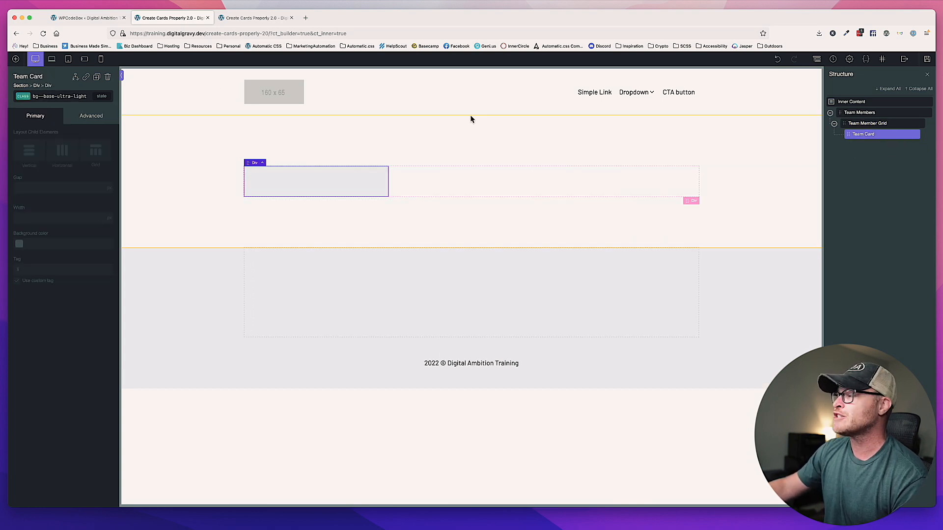
Switch to the Figma mockup to examine how each team card is divided, and return to the Oxygen builder.
{"action": "left_click", "coordinate": [255, 18]}
{"action": "left_click", "coordinate": [103, 22]}
{"action": "left_click", "coordinate": [196, 18]}
{"action": "left_click", "coordinate": [278, 526]}
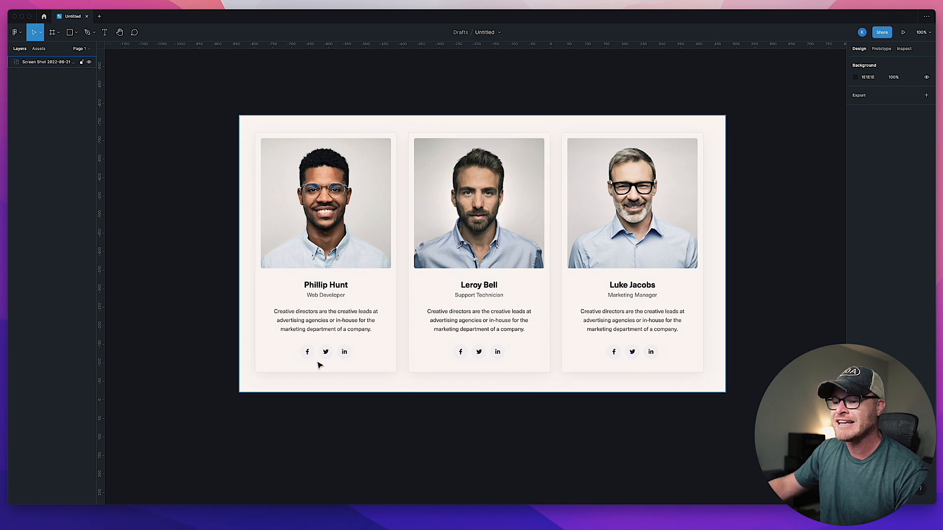
{"action": "left_click", "coordinate": [139, 527]}
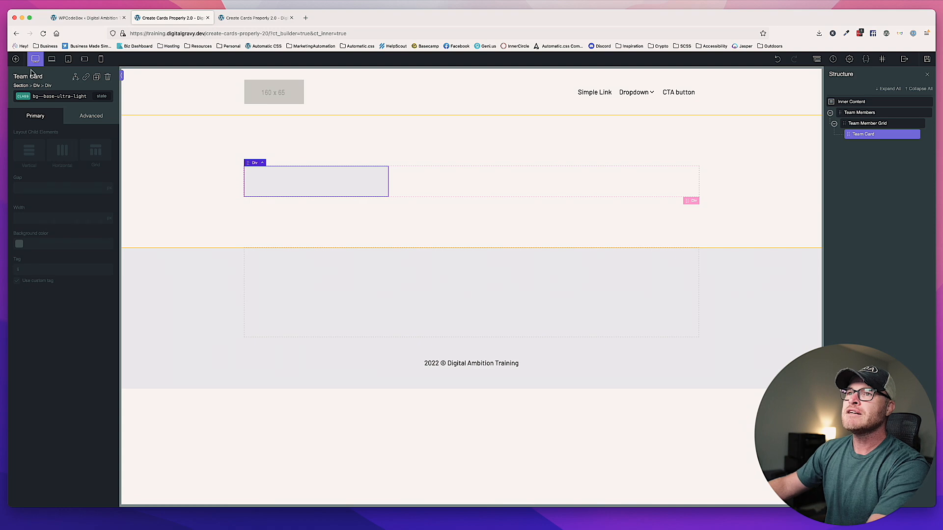
Add a Div inside the Team Card and duplicate it until the card holds three divs, deleting any surplus copy.
{"action": "left_click", "coordinate": [17, 60]}
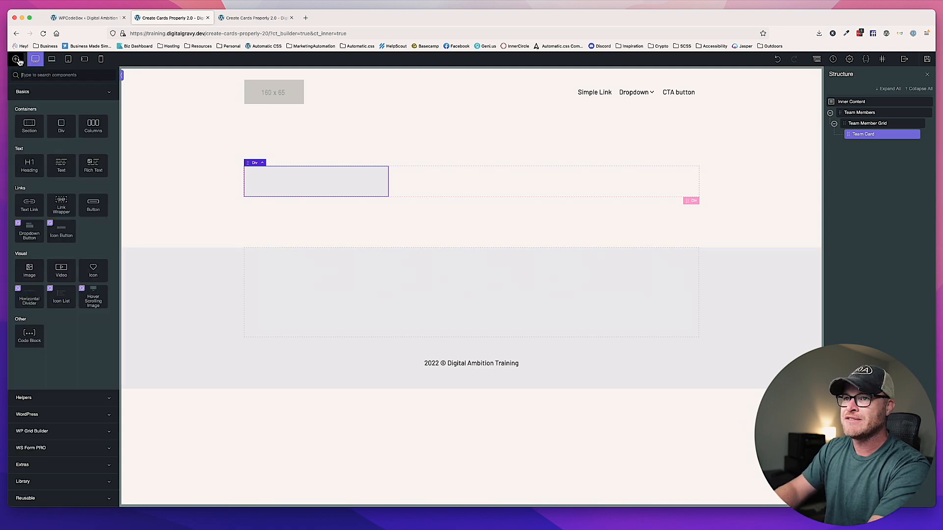
{"action": "type", "text": "div"}
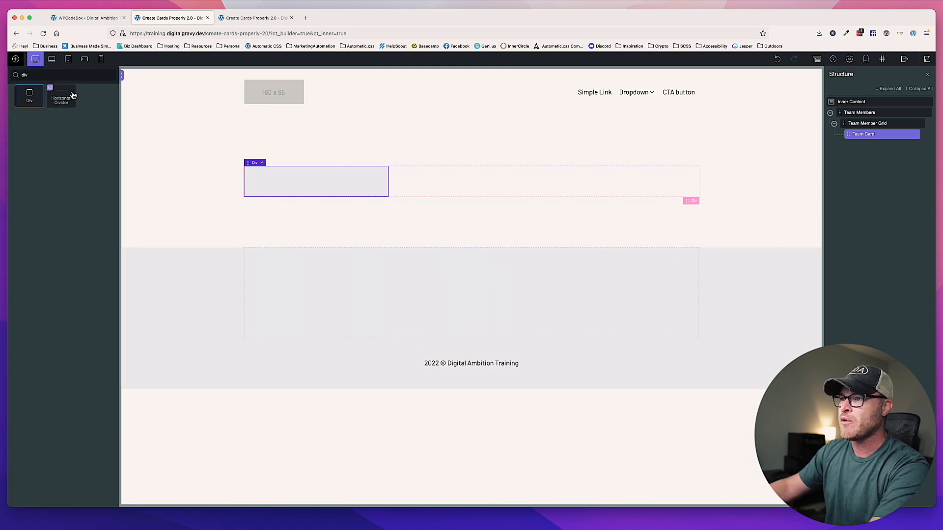
{"action": "key", "text": "Return"}
{"action": "left_click", "coordinate": [96, 80]}
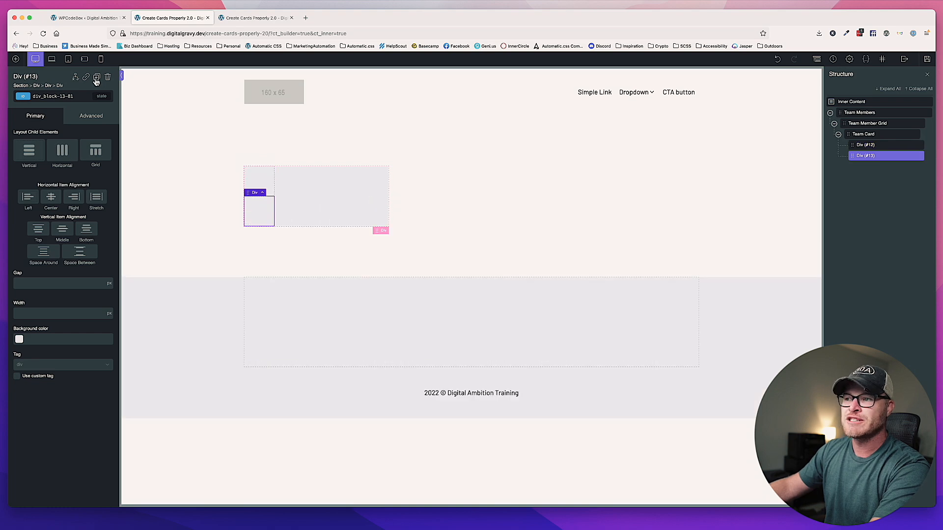
{"action": "left_click", "coordinate": [96, 80]}
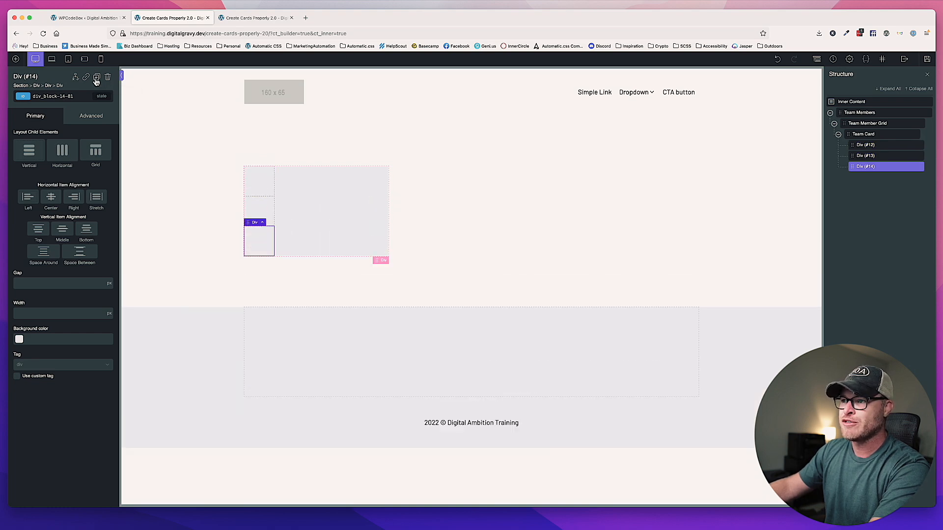
{"action": "left_click", "coordinate": [96, 81]}
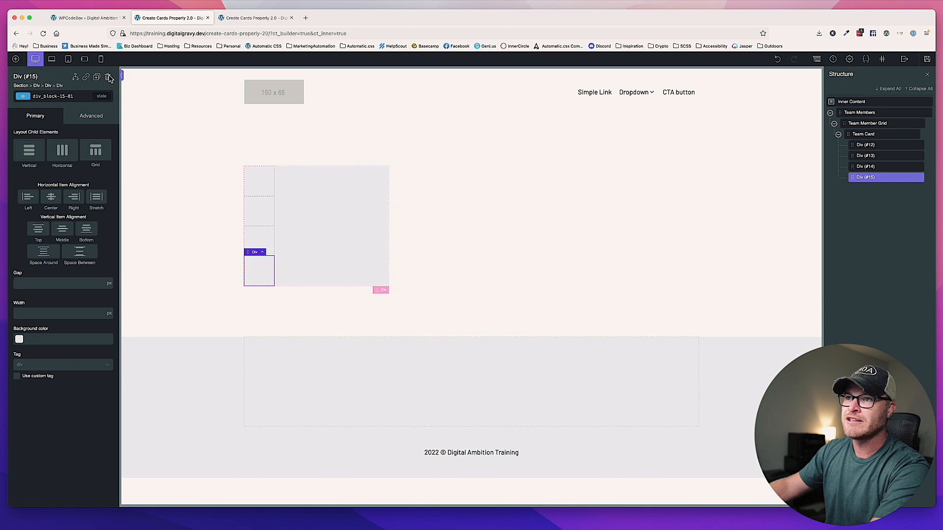
{"action": "left_click", "coordinate": [109, 79]}
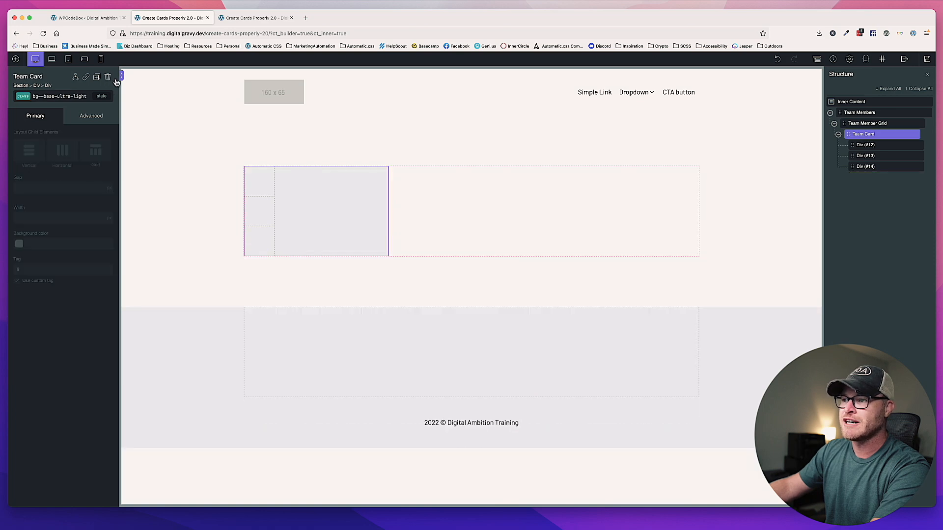
Rename the first div inside the Team Card as Media.
{"action": "left_click", "coordinate": [864, 145]}
{"action": "double_click", "coordinate": [863, 146]}
{"action": "type", "text": "Header"}
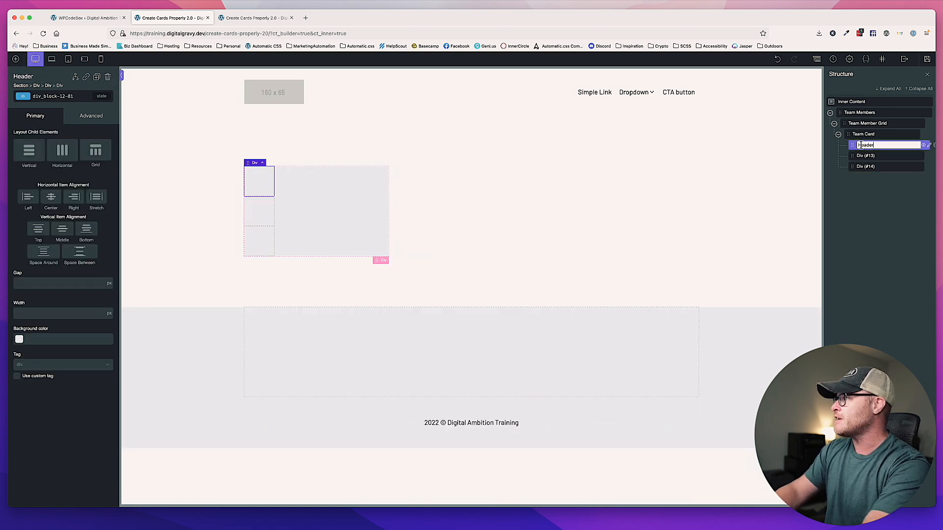
{"action": "key", "text": "super+a"}
{"action": "type", "text": "Media"}
{"action": "key", "text": "Return"}
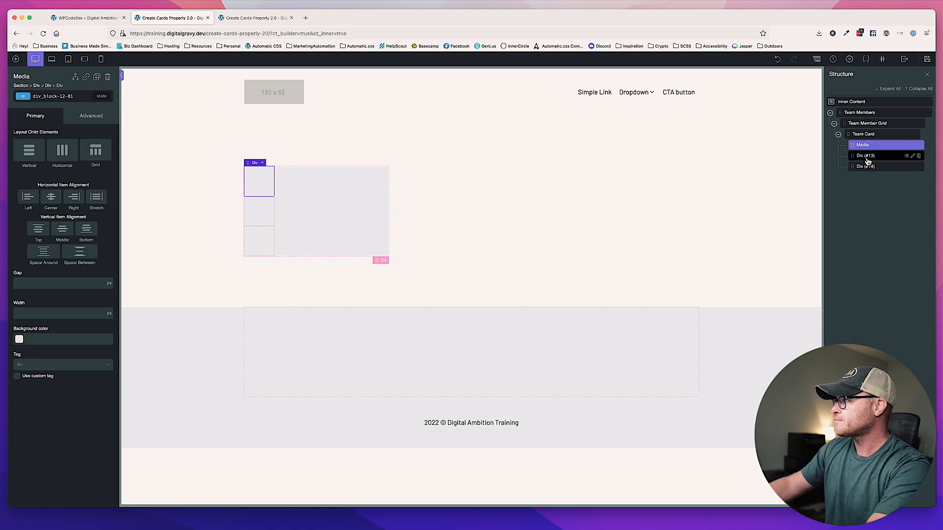
Rename the Team Card's second div as Body and its third div as Footer.
{"action": "double_click", "coordinate": [866, 156]}
{"action": "key", "text": "super+a"}
{"action": "type", "text": "Body"}
{"action": "key", "text": "Return"}
{"action": "double_click", "coordinate": [867, 167]}
{"action": "key", "text": "super+a"}
{"action": "type", "text": "Footer"}
{"action": "key", "text": "Return"}
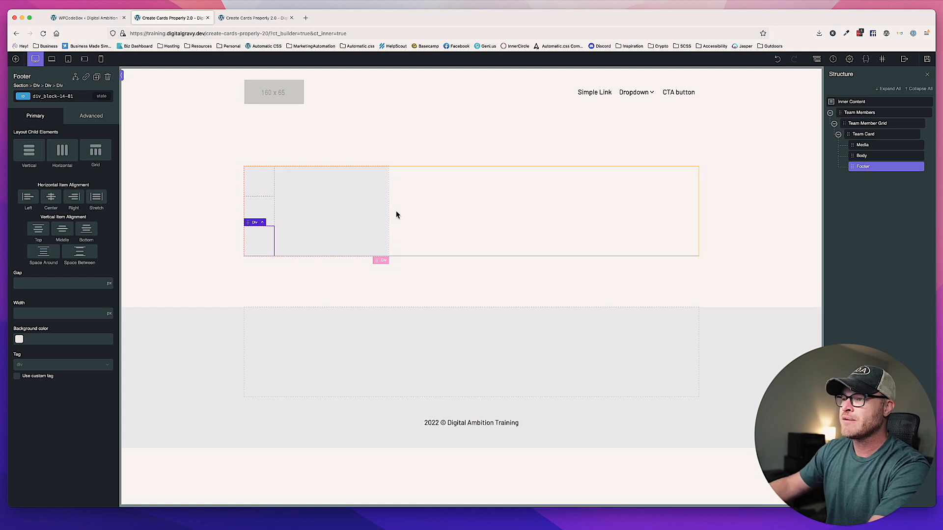
Assign the class team-card__media-wrapper to the Media div.
{"action": "left_click", "coordinate": [879, 146]}
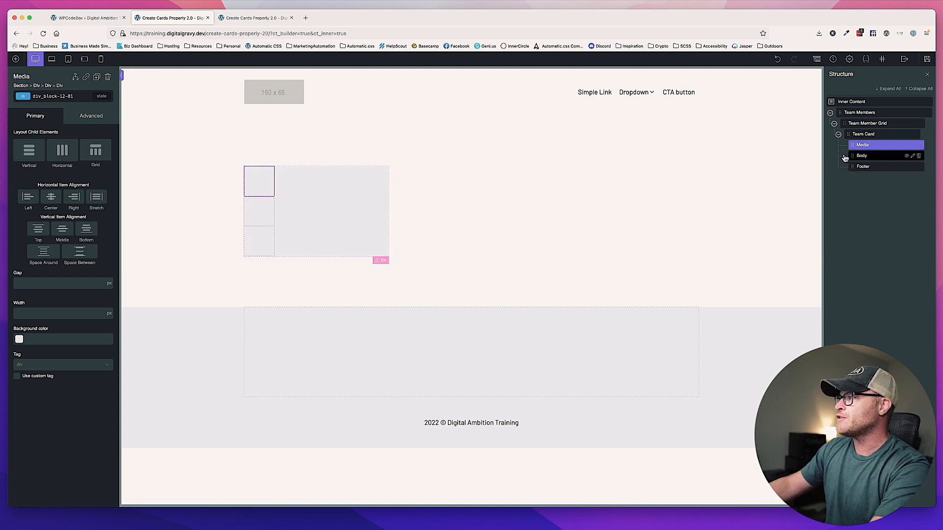
{"action": "left_click", "coordinate": [64, 96]}
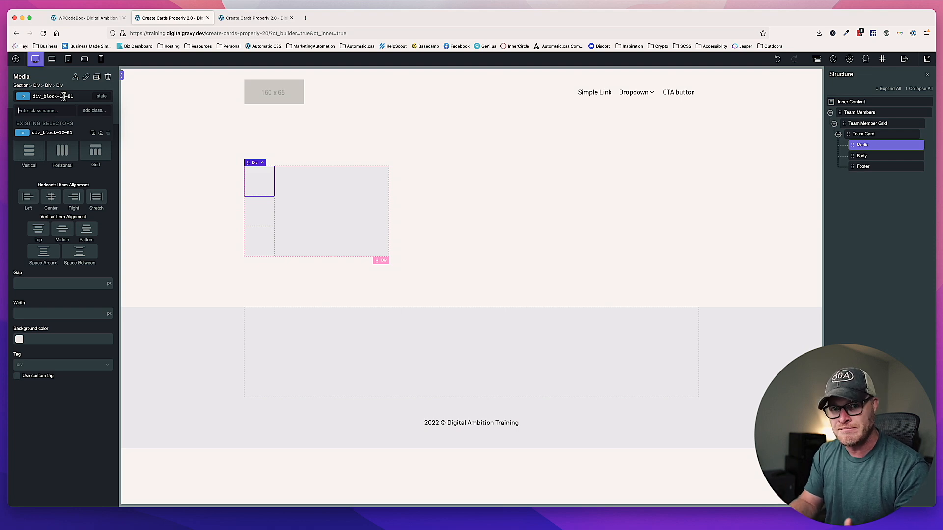
{"action": "type", "text": "team-card__media"}
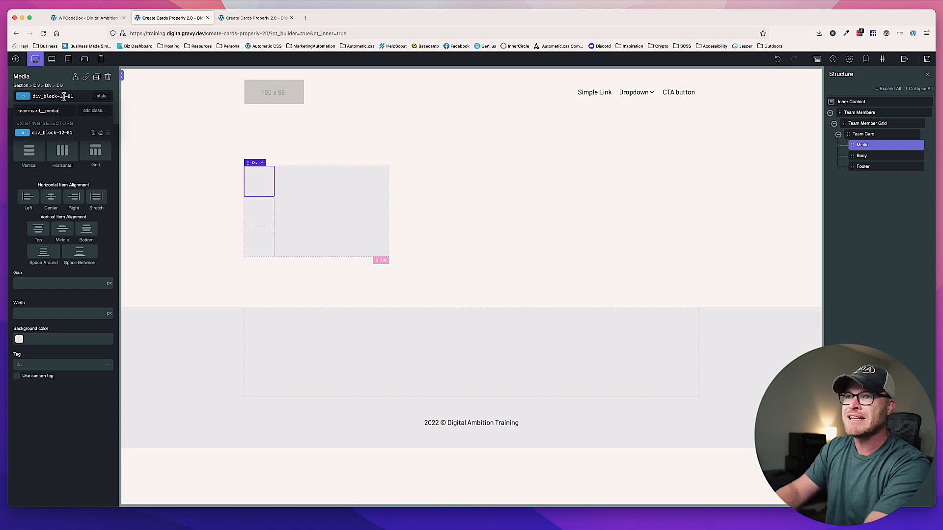
{"action": "type", "text": "-wrapper"}
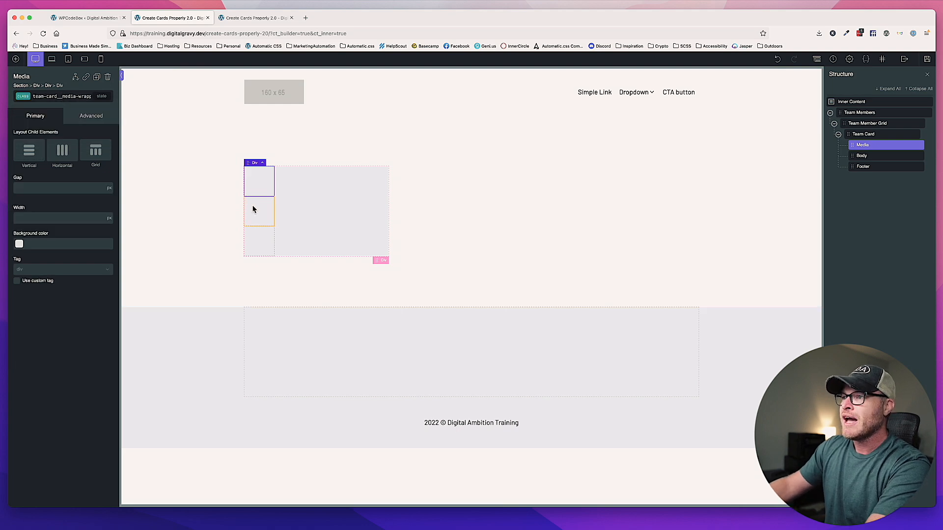
Assign the class team-card__body-wrapper to the Body div.
{"action": "left_click", "coordinate": [260, 210]}
{"action": "left_click", "coordinate": [69, 96]}
{"action": "type", "text": "team-card__body-wrapper"}
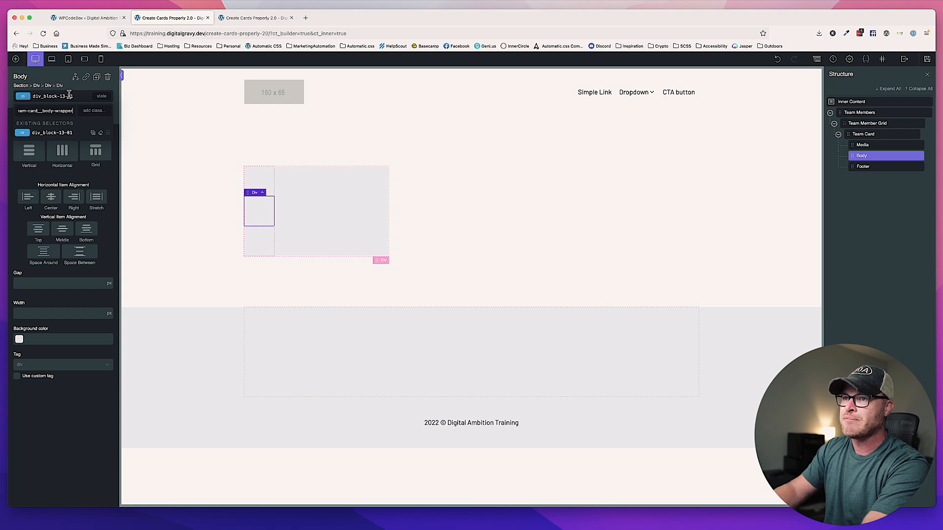
{"action": "key", "text": "Return"}
Assign the class team-card__footer-wrapper to the Footer div.
{"action": "left_click", "coordinate": [64, 96]}
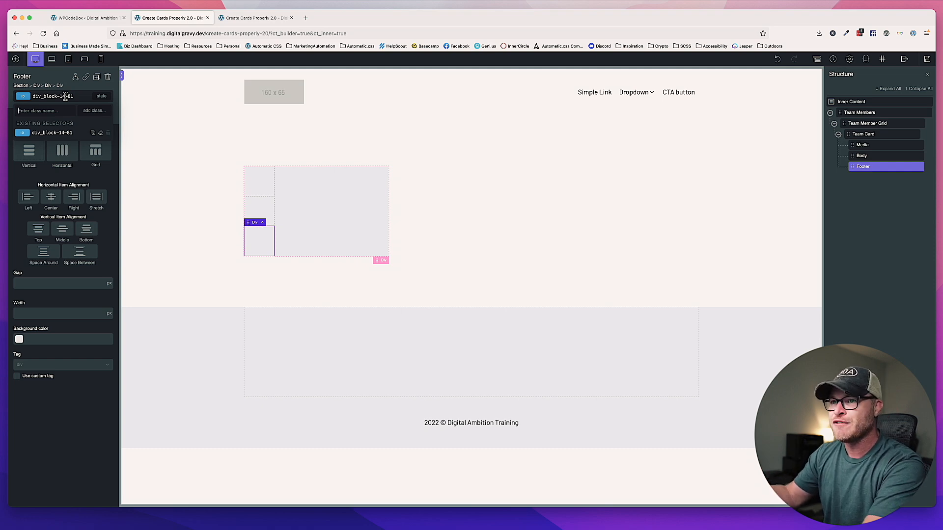
{"action": "type", "text": "team-card__"}
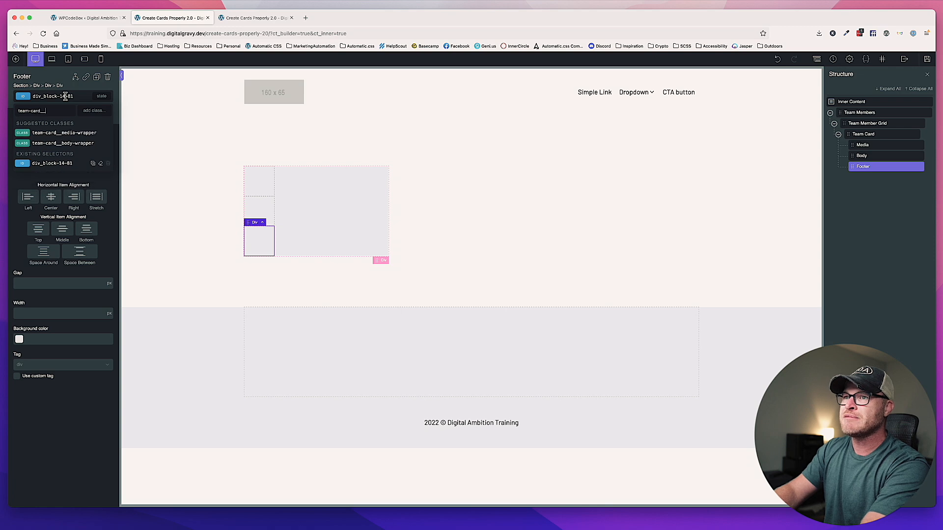
{"action": "type", "text": "footer-wrap"}
{"action": "key", "text": "Return"}
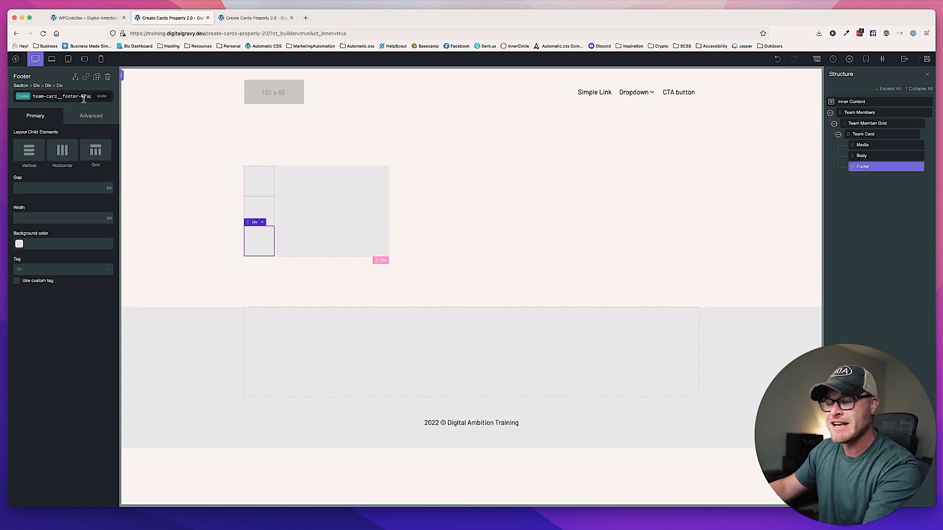
Set the width of the Media div's team-card__media-wrapper class to 100%.
{"action": "left_click", "coordinate": [250, 184]}
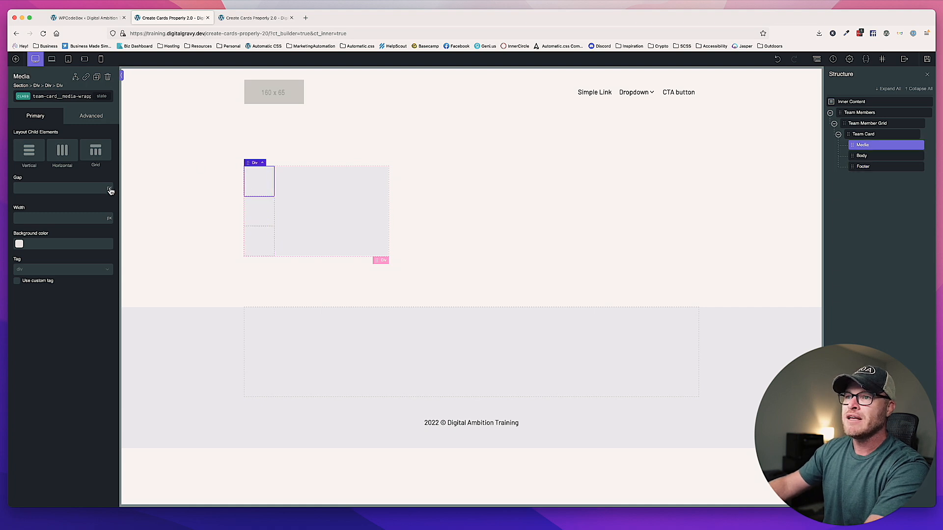
{"action": "left_click", "coordinate": [109, 217]}
{"action": "left_click", "coordinate": [109, 211]}
{"action": "type", "text": "100"}
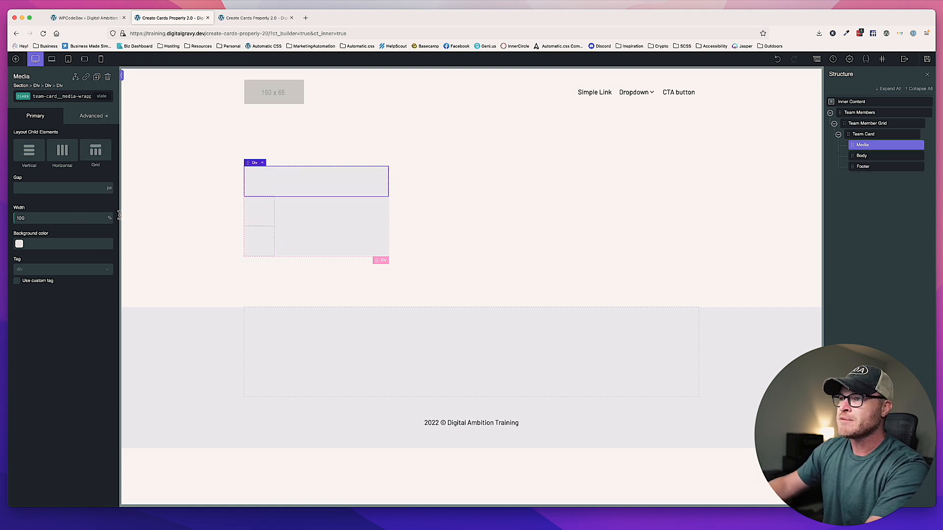
Set the width of the Body div's team-card__body-wrapper class to 100%.
{"action": "left_click", "coordinate": [264, 210]}
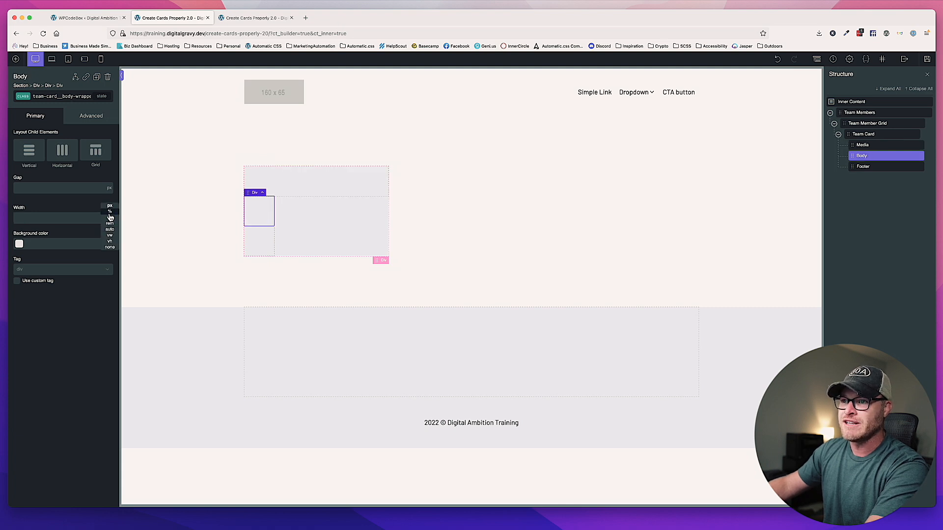
{"action": "left_click", "coordinate": [68, 220]}
{"action": "type", "text": "100"}
Set the Footer div's width to 100% on its team-card__footer-wrapper class.
{"action": "left_click", "coordinate": [261, 245]}
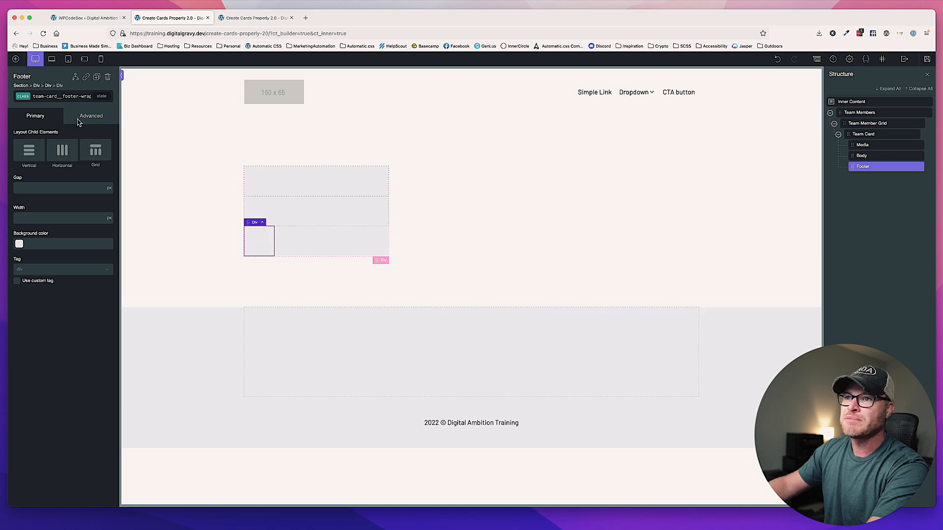
{"action": "left_click", "coordinate": [83, 92]}
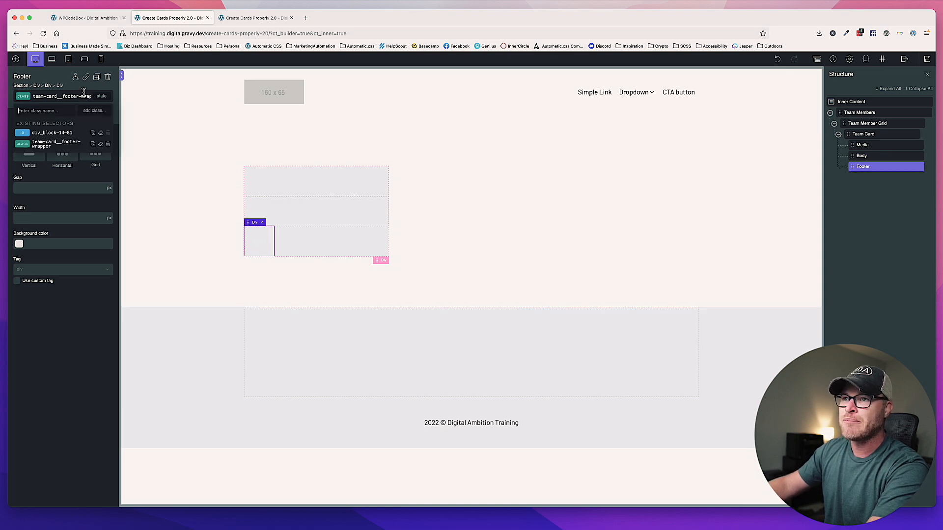
{"action": "left_click", "coordinate": [70, 142]}
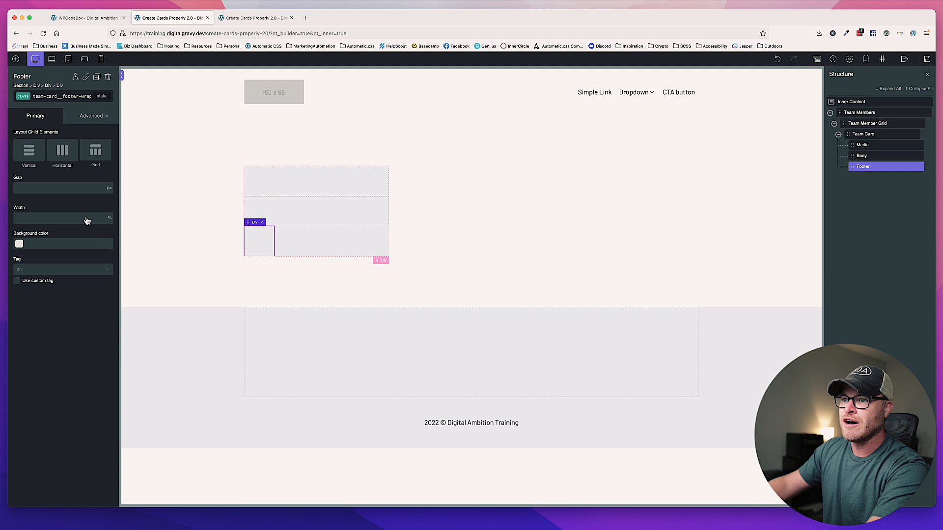
{"action": "left_click", "coordinate": [110, 211]}
{"action": "type", "text": "100"}
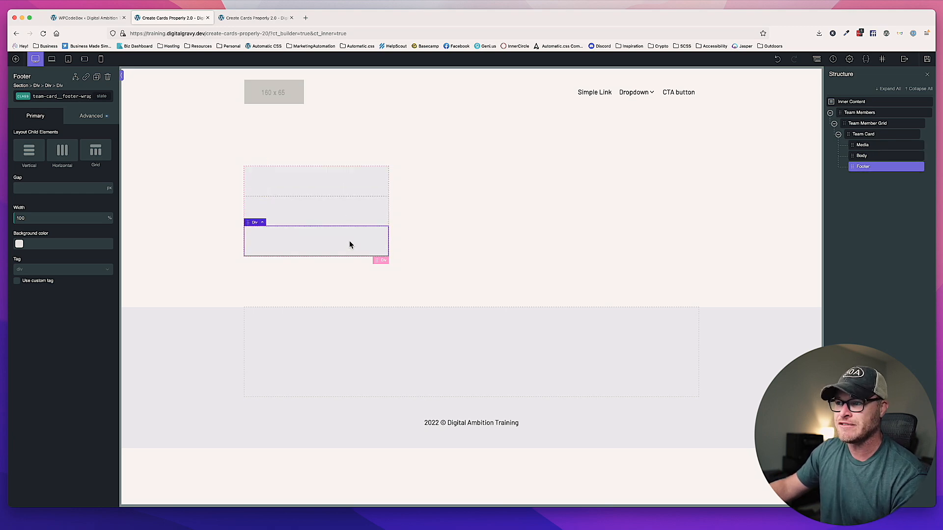
Set the Team Card's custom tag to article on its ID selector div_block-5-81.
{"action": "left_click", "coordinate": [59, 272]}
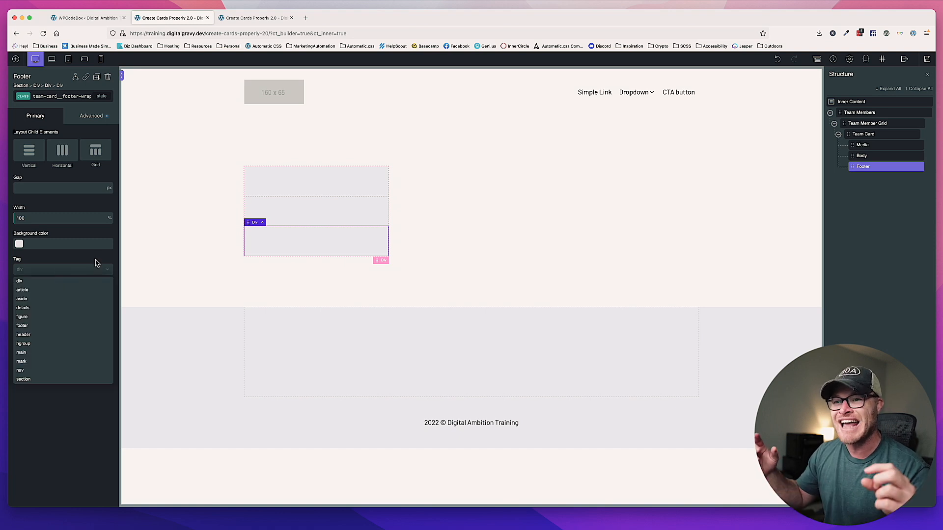
{"action": "left_click", "coordinate": [275, 193]}
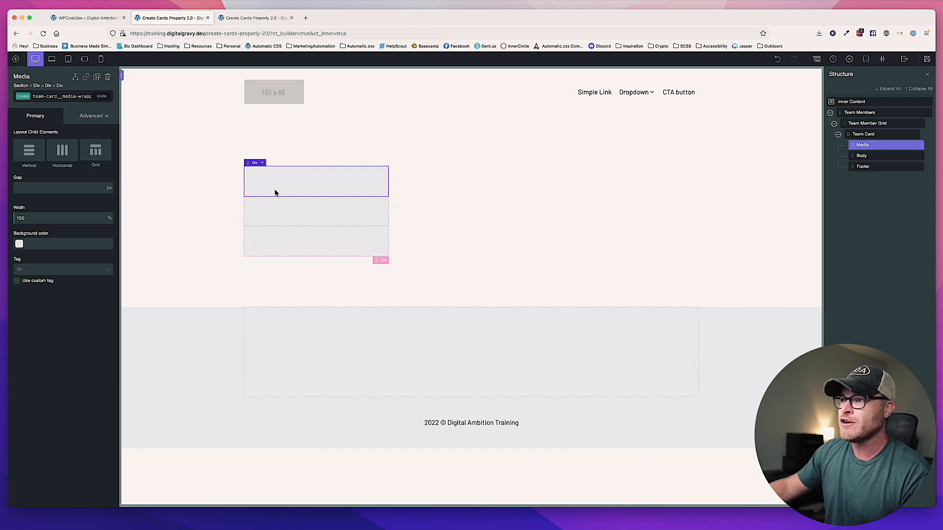
{"action": "left_click", "coordinate": [262, 163]}
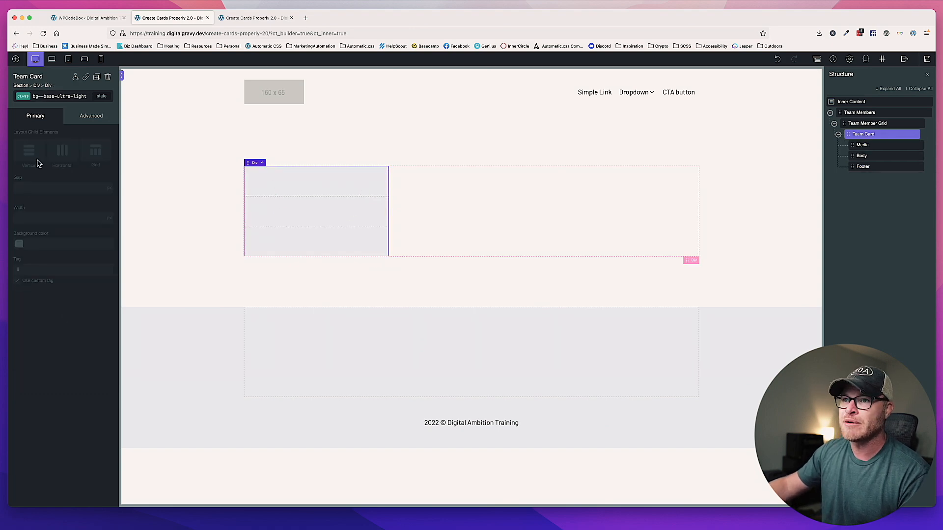
{"action": "left_click", "coordinate": [50, 96]}
{"action": "left_click", "coordinate": [37, 132]}
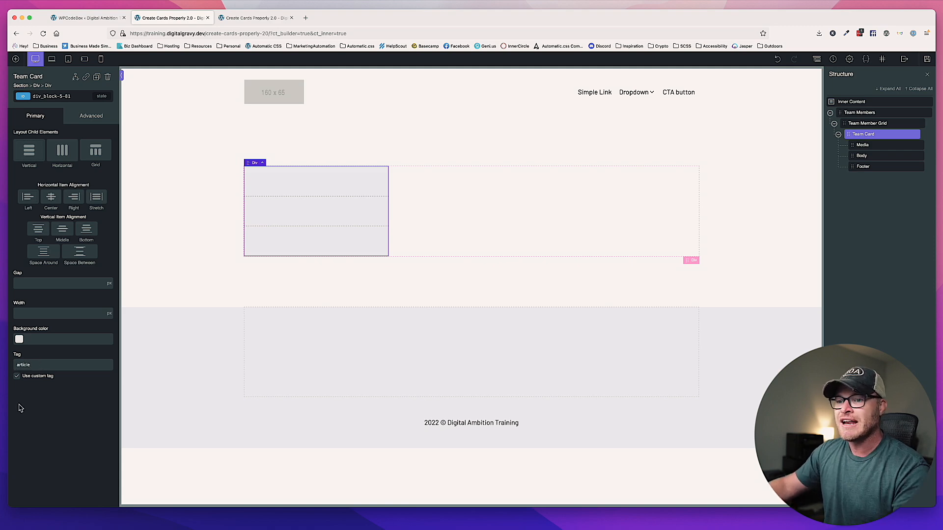
Try the footer tag on the Footer div and return it to div.
{"action": "left_click", "coordinate": [289, 188]}
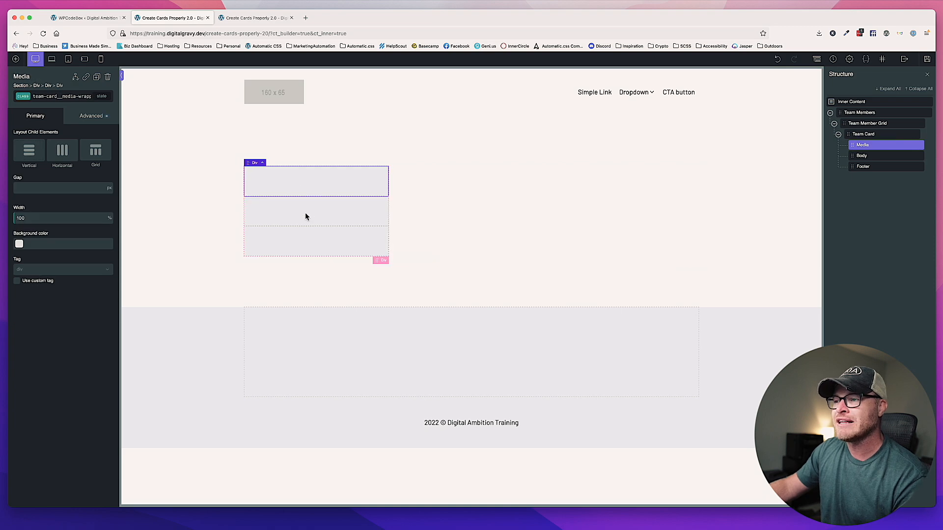
{"action": "left_click", "coordinate": [305, 213]}
{"action": "left_click", "coordinate": [301, 235]}
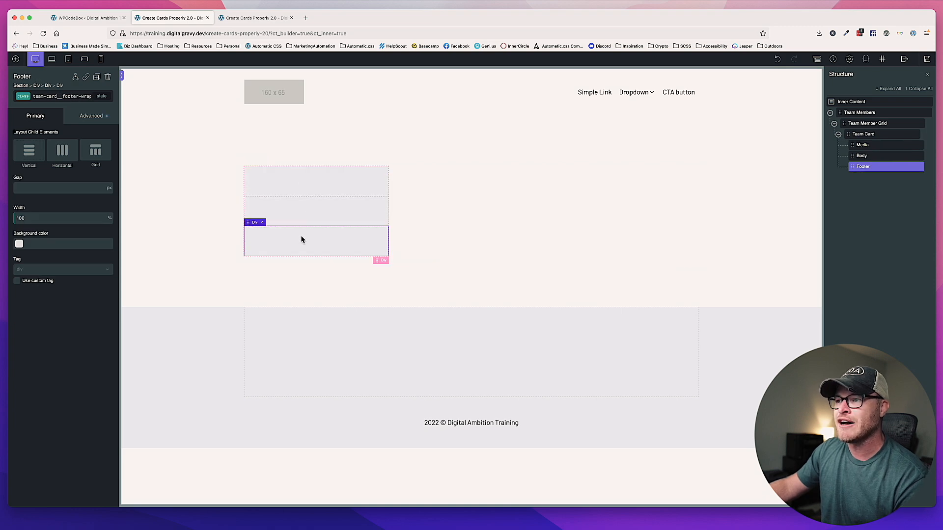
{"action": "left_click", "coordinate": [41, 274]}
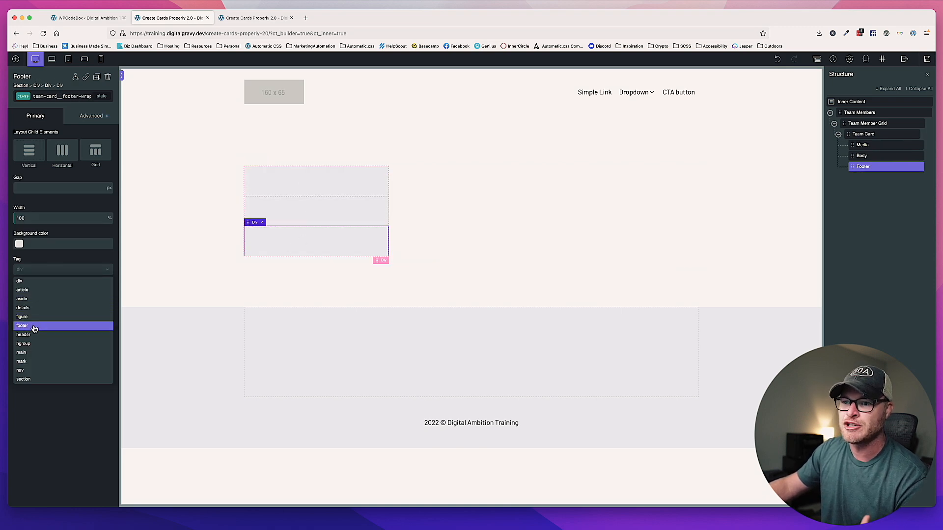
{"action": "left_click", "coordinate": [99, 326]}
{"action": "left_click", "coordinate": [39, 270]}
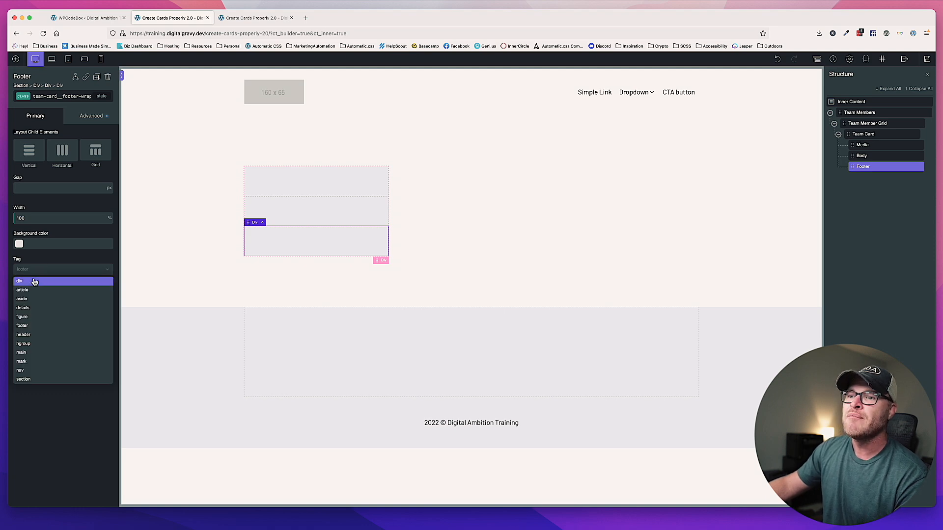
{"action": "left_click", "coordinate": [35, 284]}
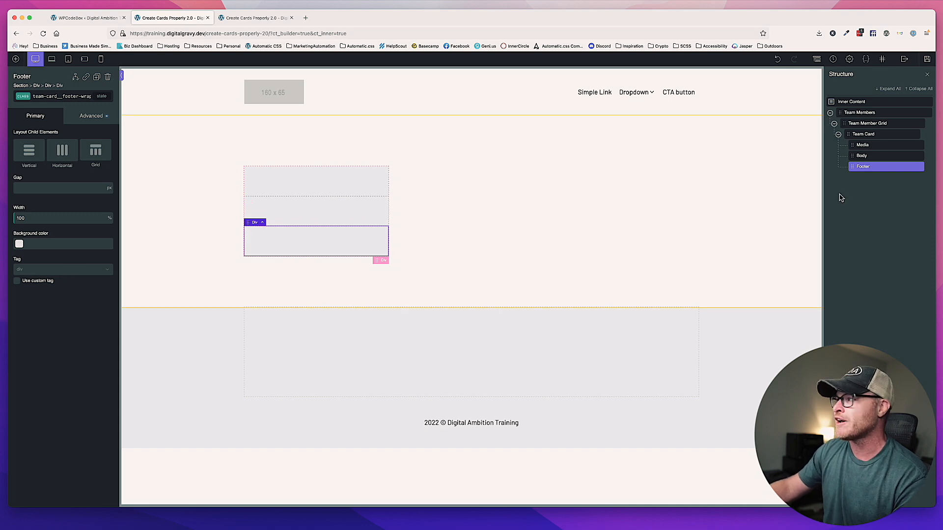
Set the Team Card's custom tag back to li, checking the Media, Body and Footer wrappers inside it.
{"action": "left_click", "coordinate": [884, 156]}
{"action": "left_click", "coordinate": [878, 145]}
{"action": "left_click", "coordinate": [874, 135]}
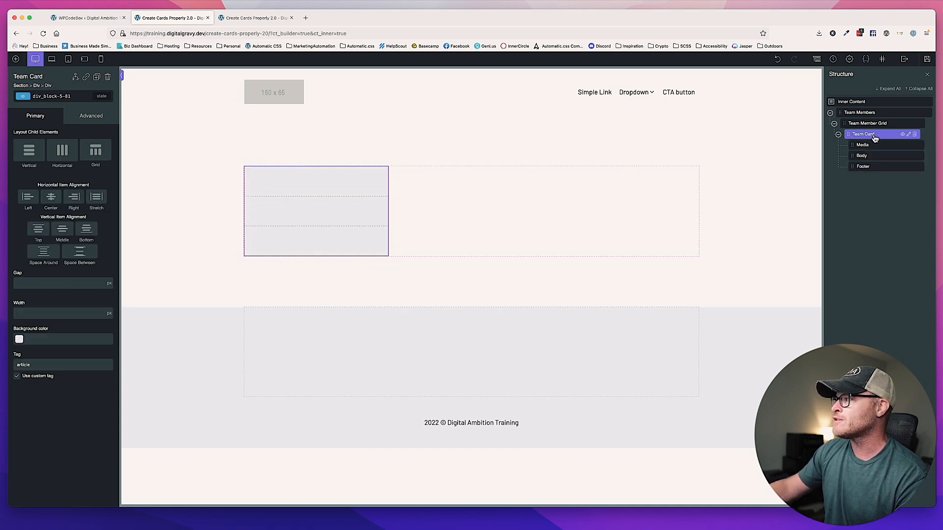
{"action": "double_click", "coordinate": [74, 367]}
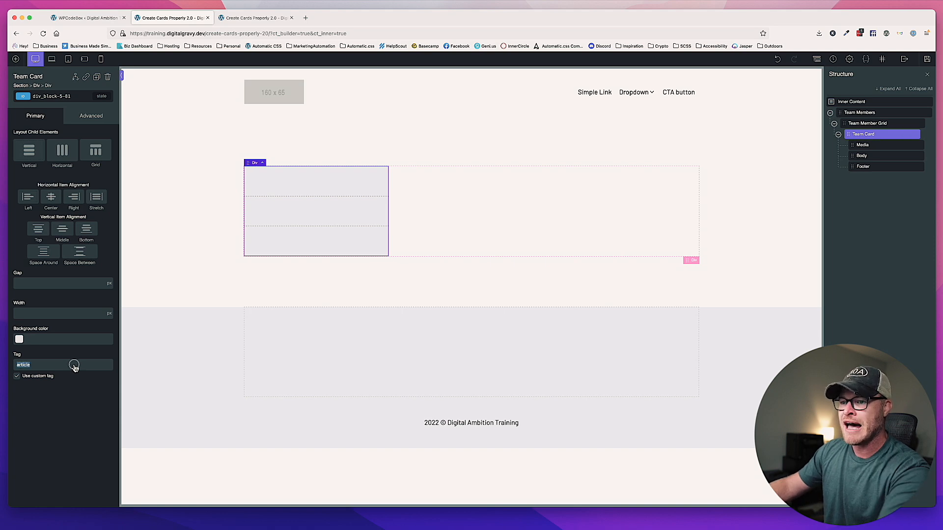
{"action": "left_click", "coordinate": [868, 146]}
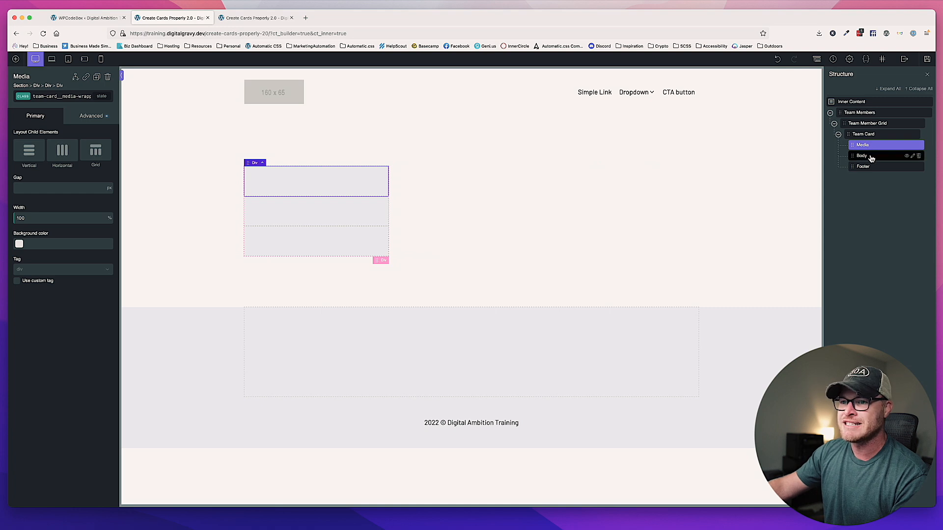
{"action": "left_click", "coordinate": [868, 156]}
{"action": "left_click", "coordinate": [876, 169]}
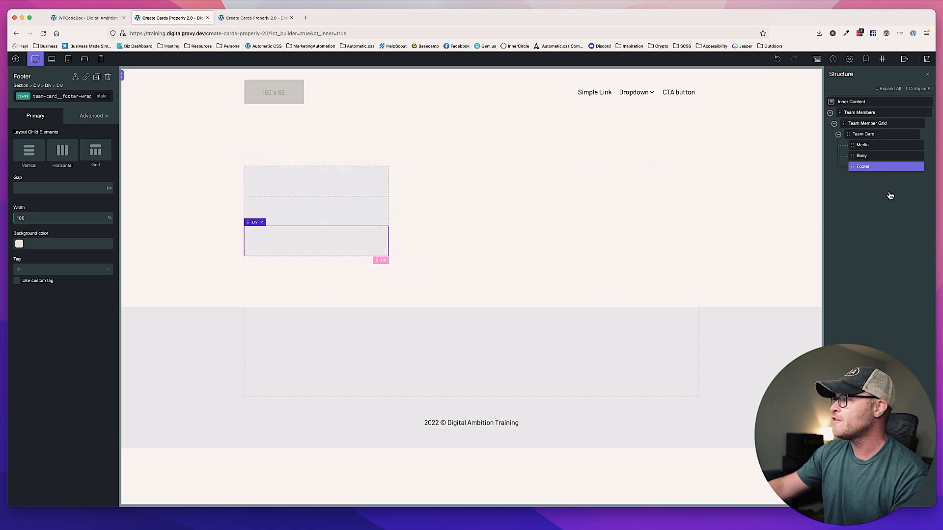
{"action": "left_click", "coordinate": [285, 177]}
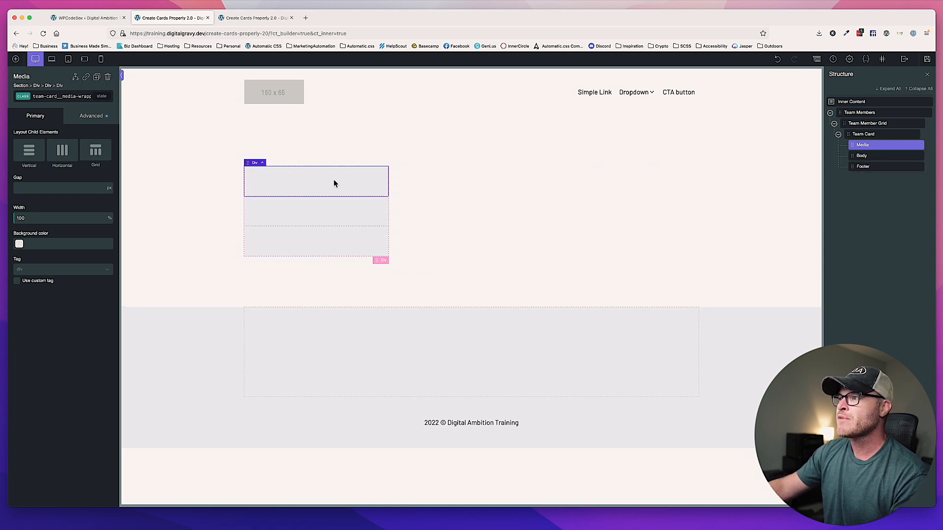
{"action": "left_click", "coordinate": [264, 163]}
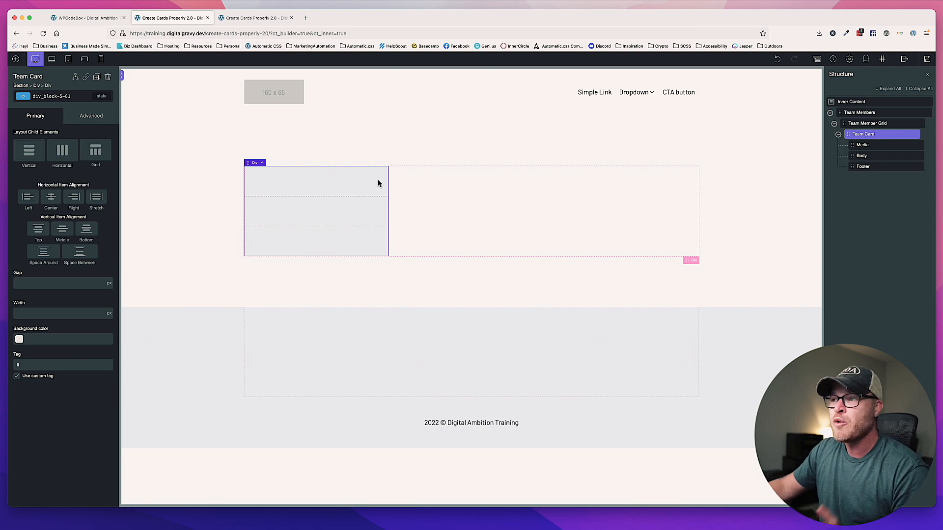
Compare the Media wrapper and the published page with the team cards in the Figma mockup.
{"action": "left_click", "coordinate": [357, 194]}
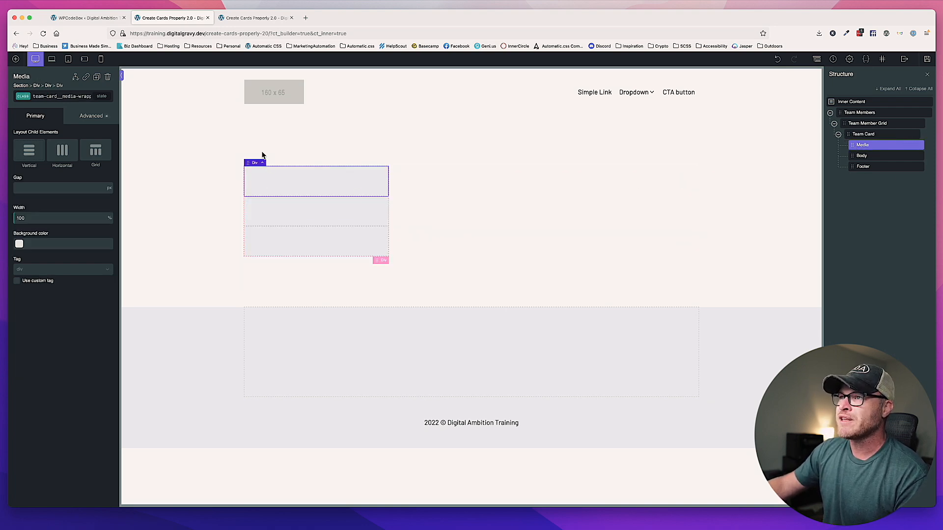
{"action": "left_click", "coordinate": [89, 18]}
{"action": "left_click", "coordinate": [250, 19]}
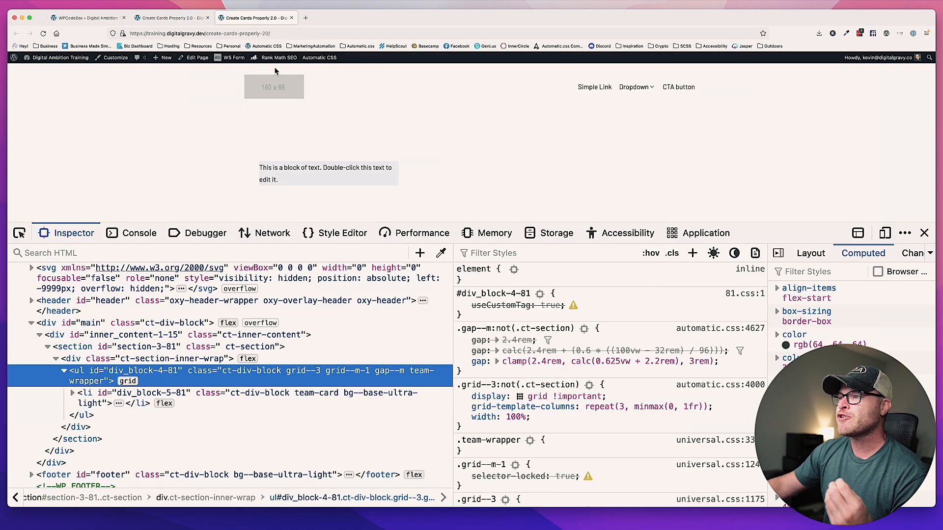
{"action": "left_click", "coordinate": [280, 524]}
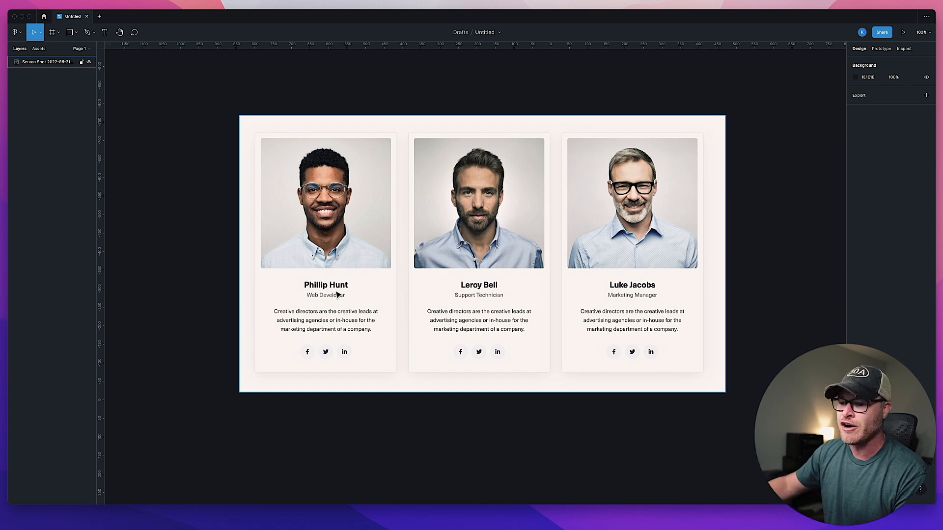
{"action": "left_click", "coordinate": [143, 513]}
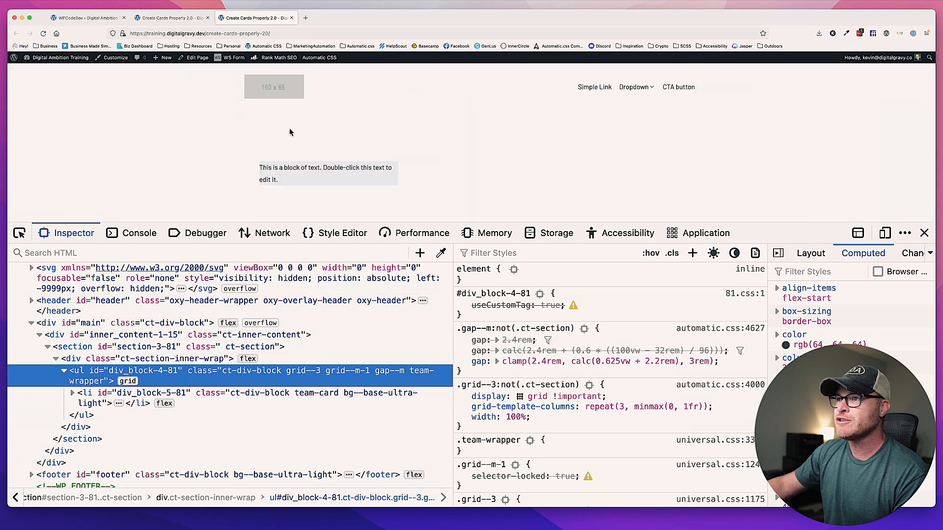
{"action": "left_click", "coordinate": [167, 18]}
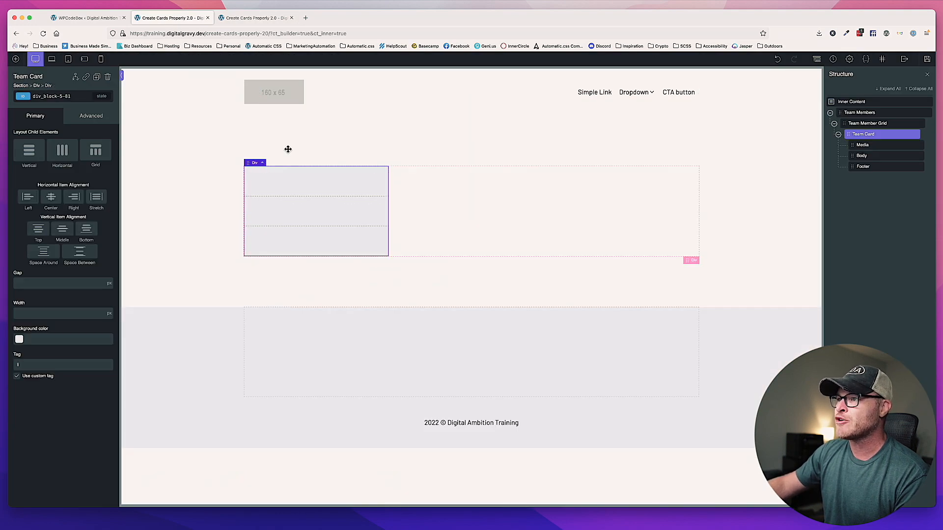
Set the padding of the Team Card's team-card class to 1 em on all four sides.
{"action": "left_click", "coordinate": [57, 96]}
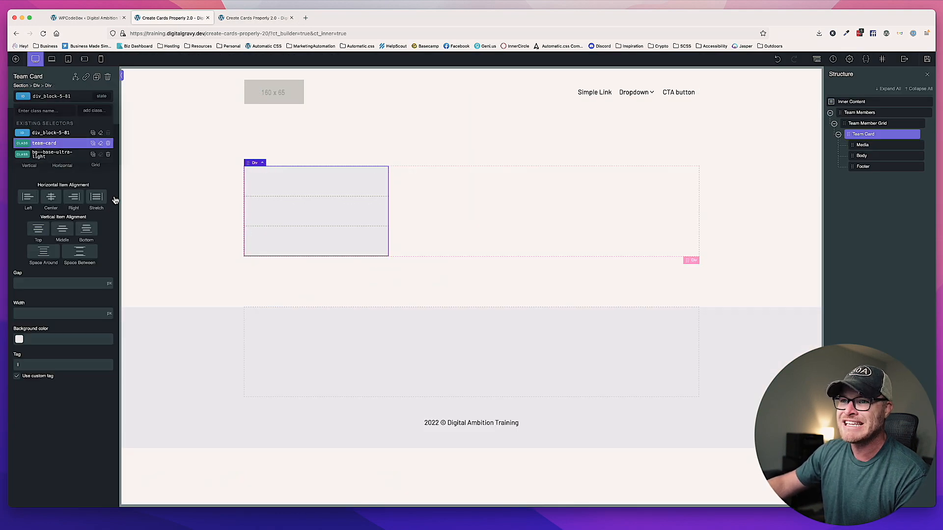
{"action": "left_click", "coordinate": [61, 144]}
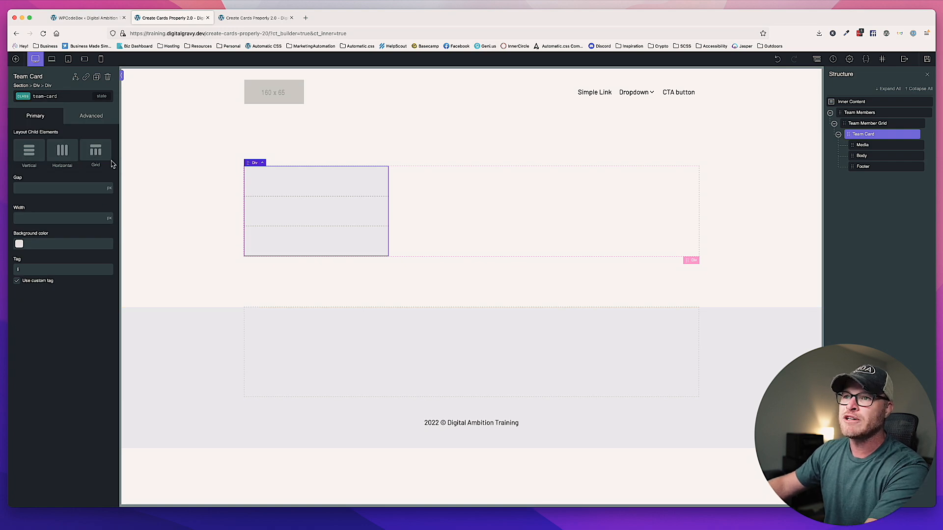
{"action": "left_click", "coordinate": [98, 120]}
{"action": "left_click", "coordinate": [58, 163]}
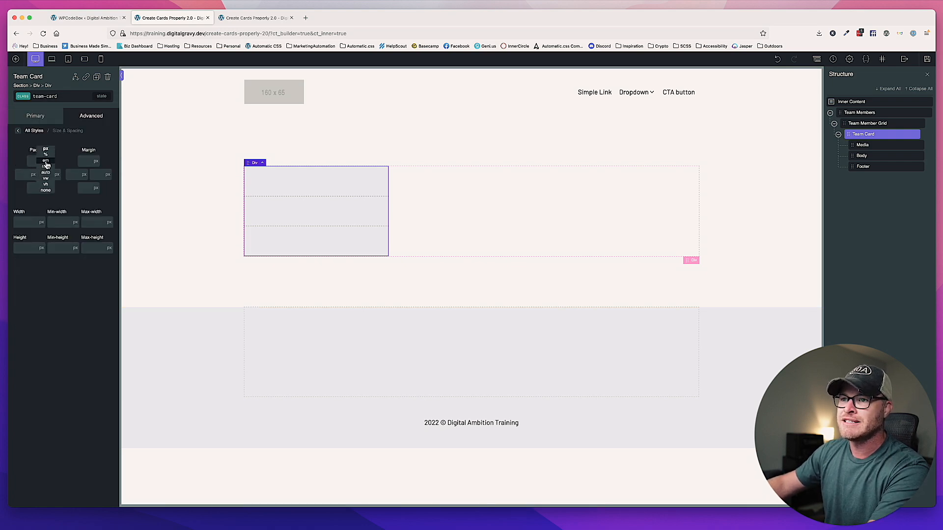
{"action": "left_click", "coordinate": [45, 161]}
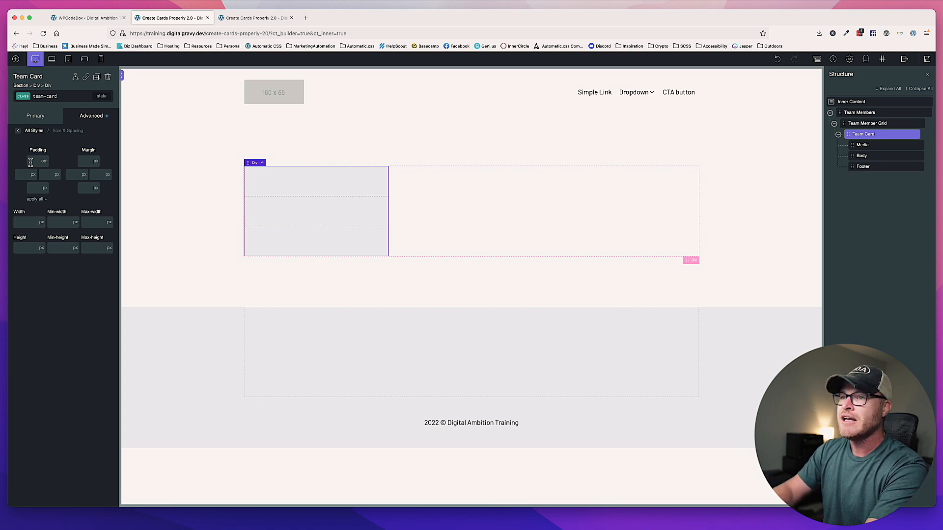
{"action": "left_click", "coordinate": [31, 162]}
{"action": "type", "text": "1"}
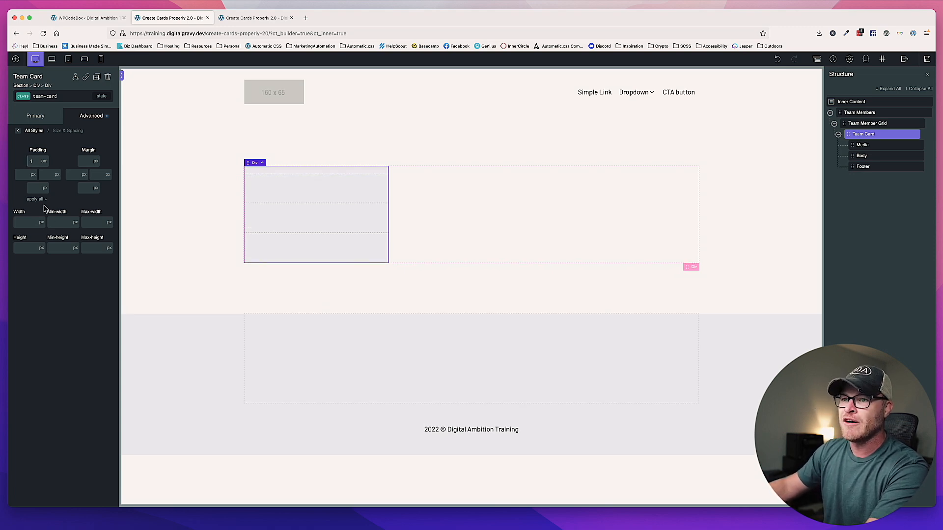
{"action": "left_click", "coordinate": [41, 200]}
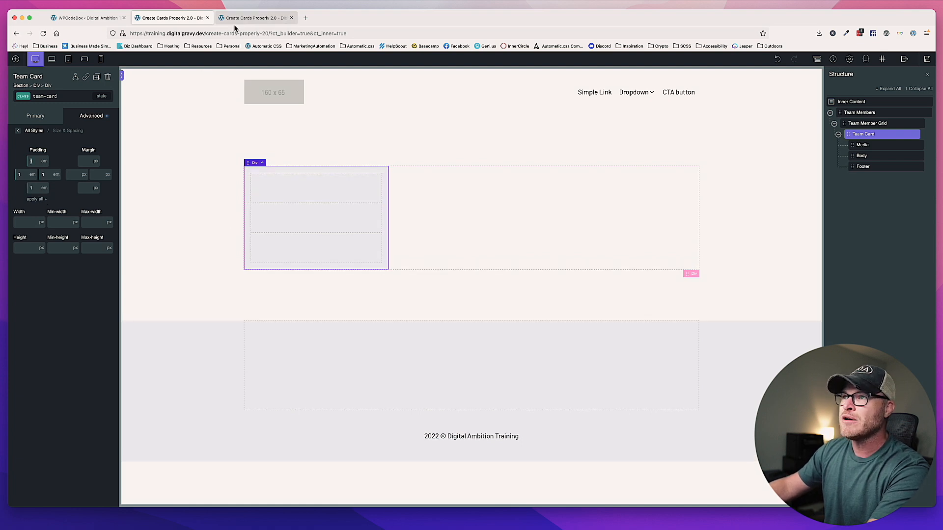
Check the card background in the Figma mockup and remove the bg--base-ultra-light class from the Team Card.
{"action": "left_click", "coordinate": [281, 523]}
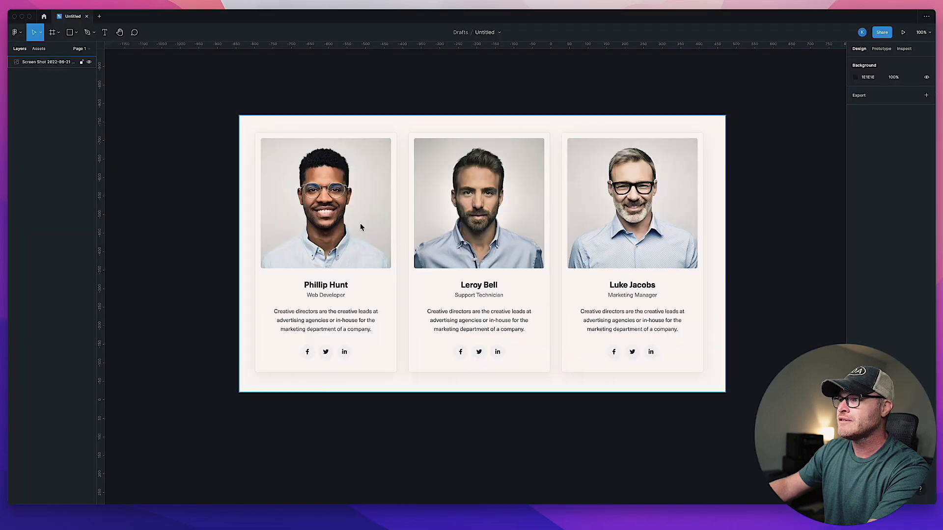
{"action": "left_click", "coordinate": [140, 519]}
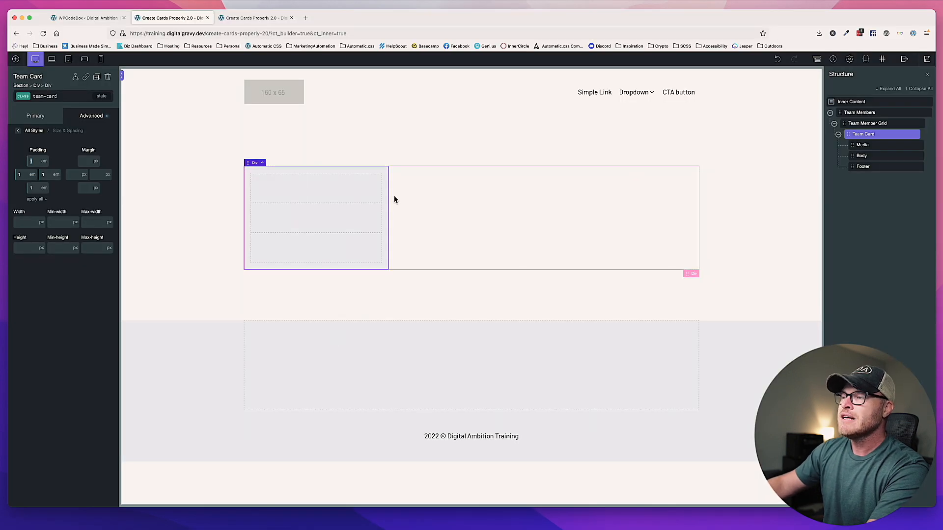
{"action": "left_click", "coordinate": [90, 117]}
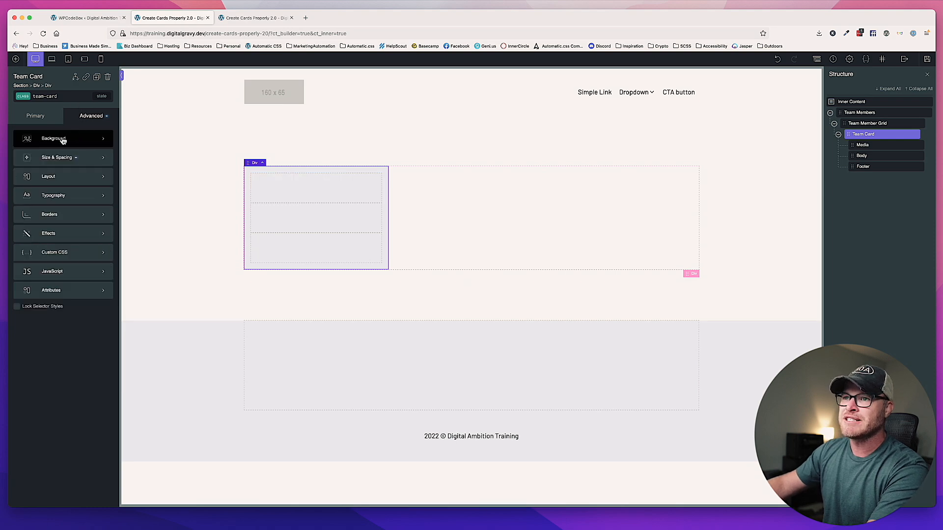
{"action": "left_click", "coordinate": [62, 139]}
{"action": "left_click", "coordinate": [92, 116]}
{"action": "left_click", "coordinate": [69, 98]}
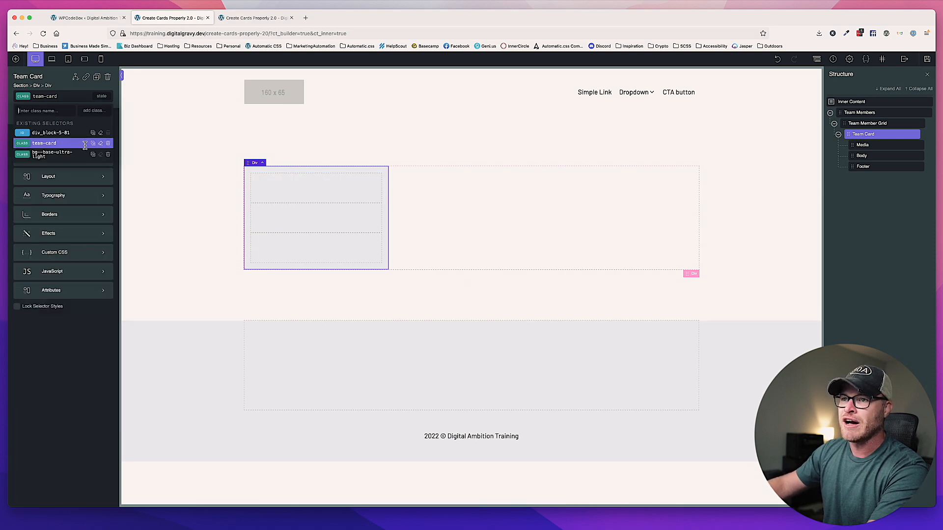
{"action": "left_click", "coordinate": [107, 156]}
{"action": "left_click", "coordinate": [211, 214]}
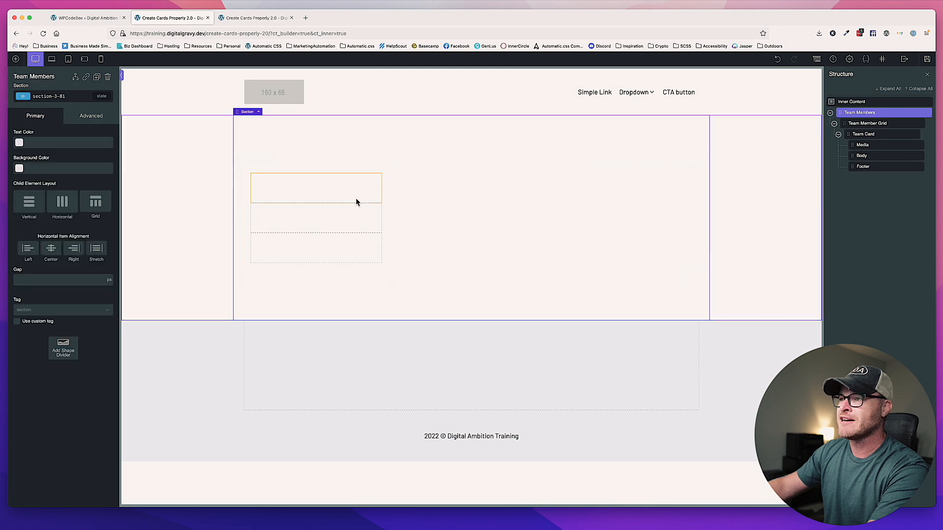
Check the card borders in the Figma mockup and open the border settings of the Team Card's team-card class.
{"action": "left_click", "coordinate": [388, 183]}
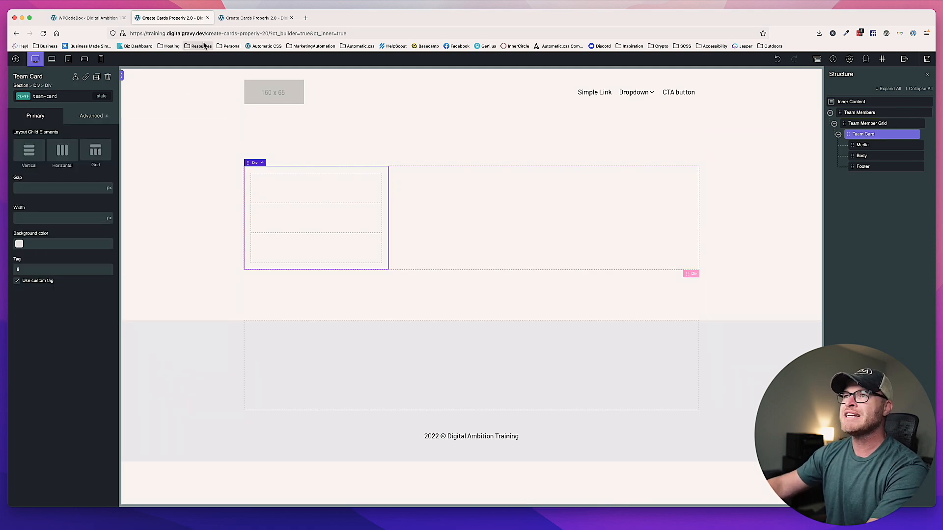
{"action": "left_click", "coordinate": [239, 20]}
{"action": "left_click", "coordinate": [194, 20]}
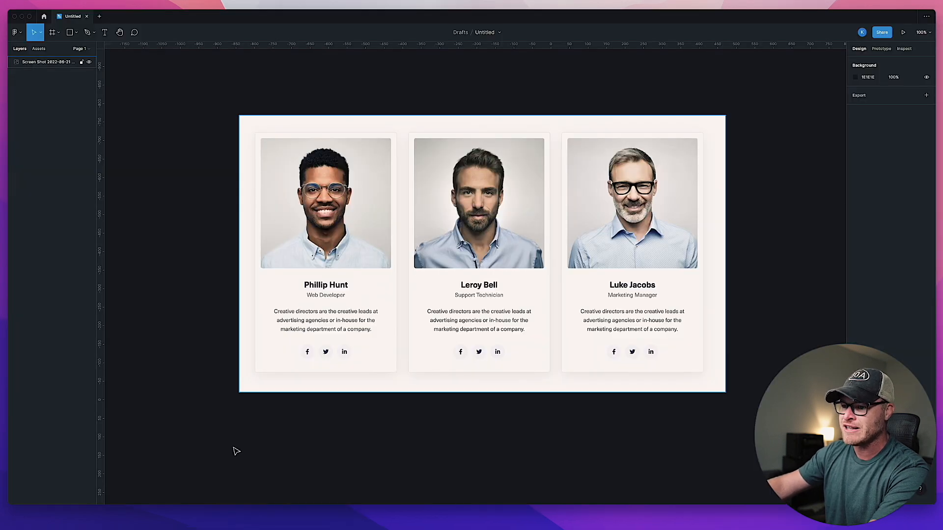
{"action": "left_click", "coordinate": [145, 516]}
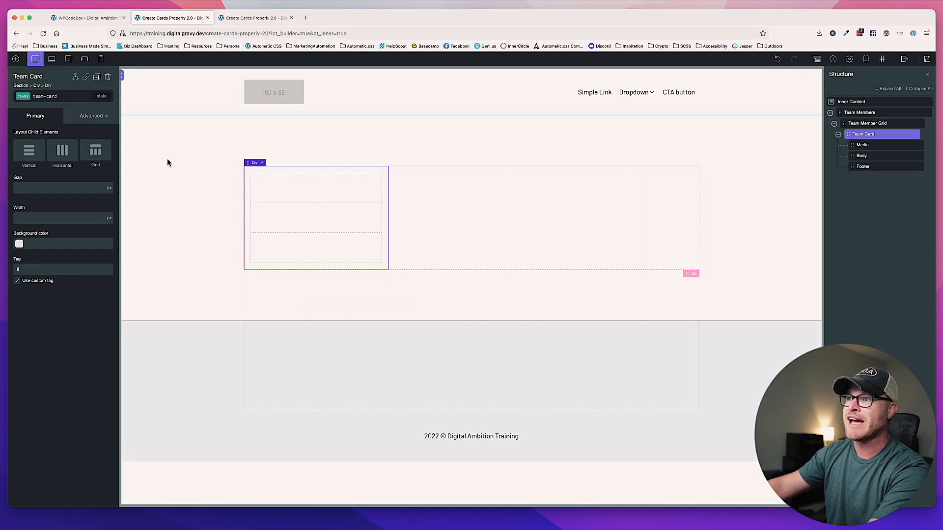
{"action": "left_click", "coordinate": [90, 118]}
{"action": "left_click", "coordinate": [63, 216]}
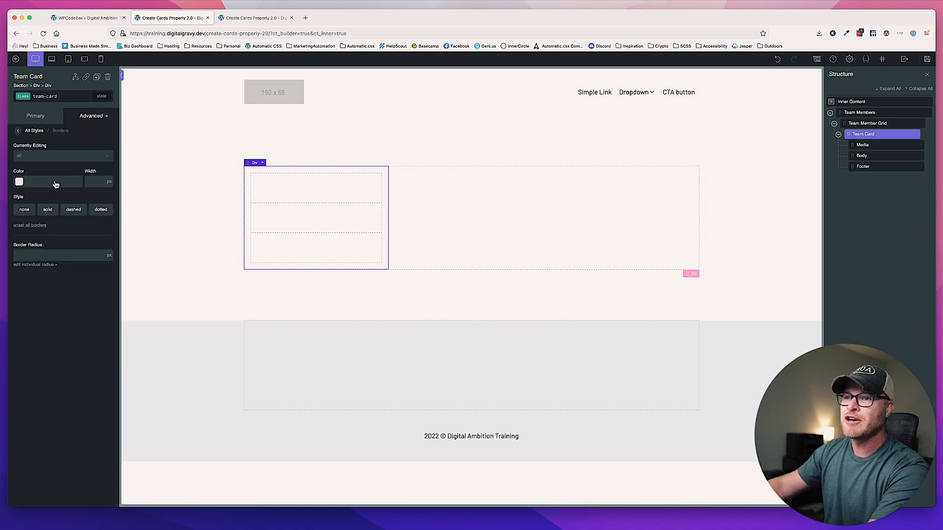
Pick a light grey border colour, #d8d6d6, for all borders of the Team Card.
{"action": "left_click", "coordinate": [19, 182]}
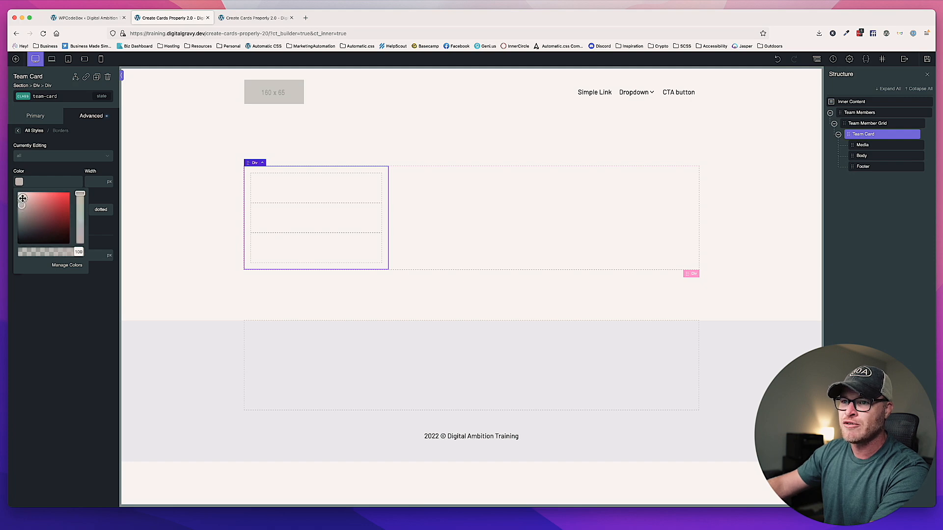
{"action": "left_click_drag", "start_coordinate": [20, 196], "coordinate": [17, 201]}
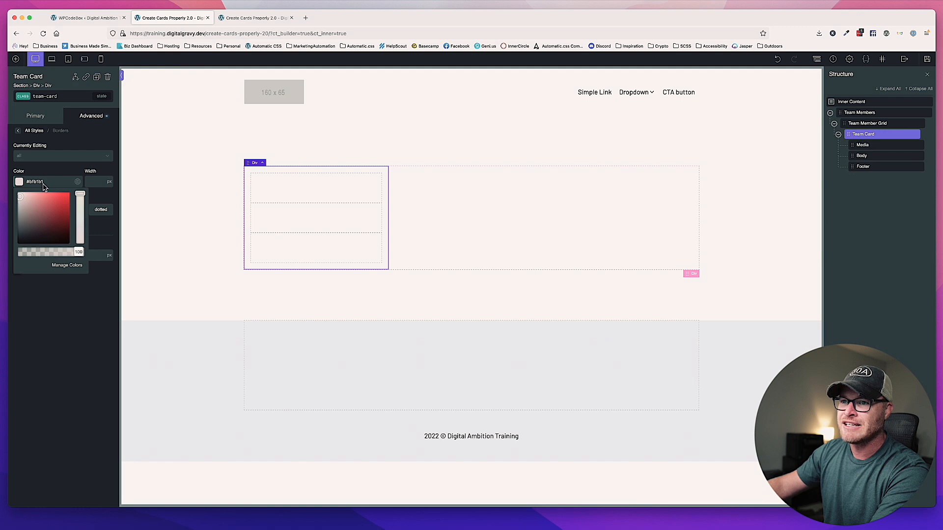
{"action": "left_click", "coordinate": [58, 158]}
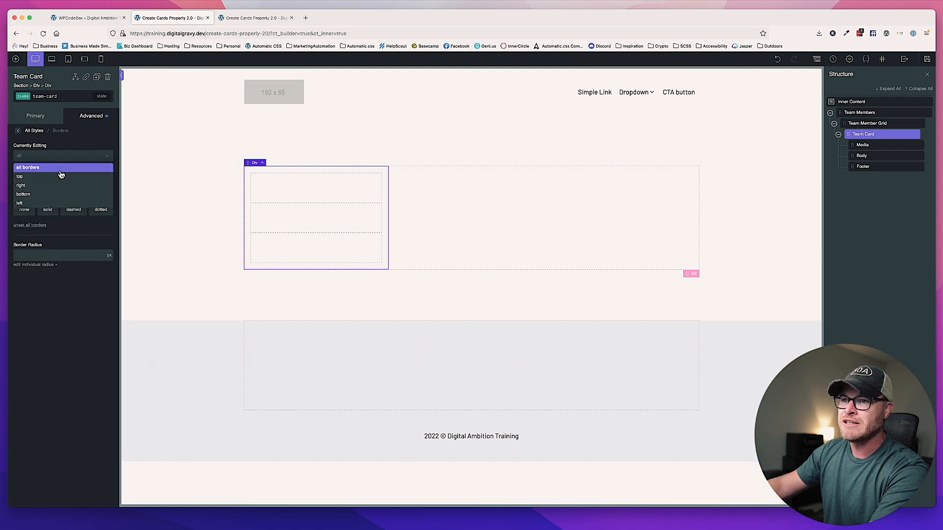
{"action": "left_click", "coordinate": [47, 184]}
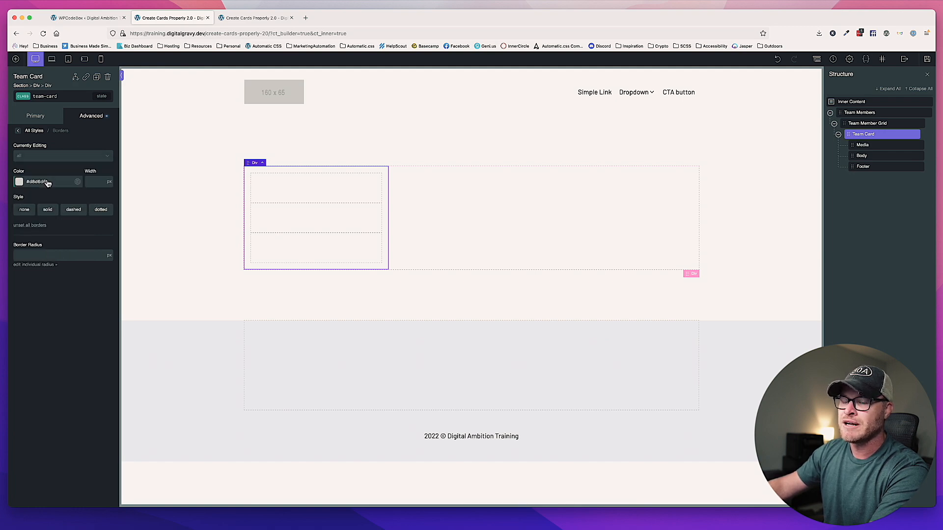
Give the Team Card's team-card class a 1.5 px solid border in #eee on all sides.
{"action": "key", "text": "super+t"}
{"action": "type", "text": "$"}
{"action": "key", "text": "BackSpace"}
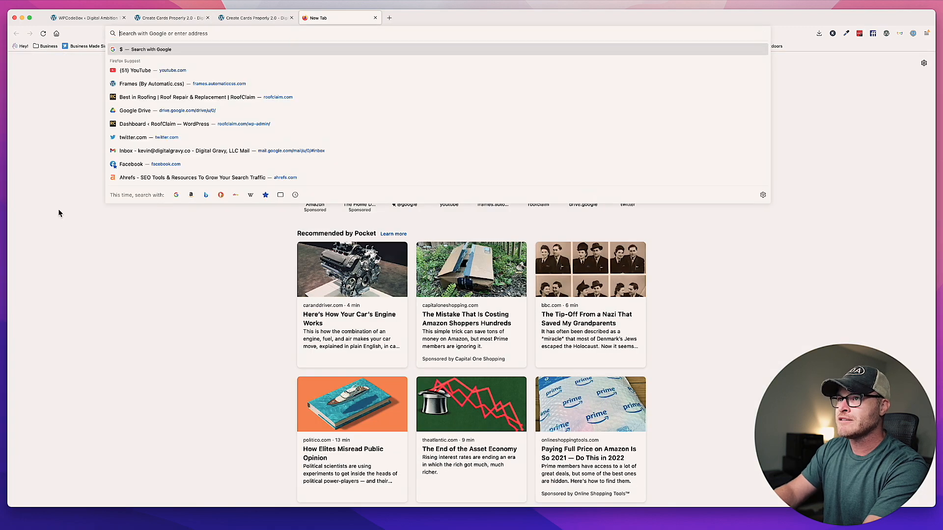
{"action": "type", "text": "#eee"}
{"action": "key", "text": "super+a"}
{"action": "key", "text": "super+c"}
{"action": "left_click", "coordinate": [374, 19]}
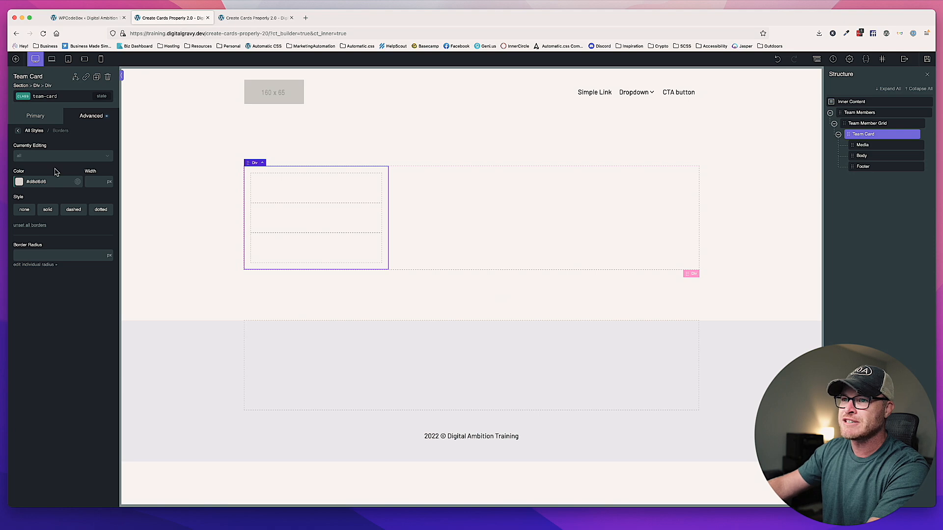
{"action": "triple_click", "coordinate": [48, 183]}
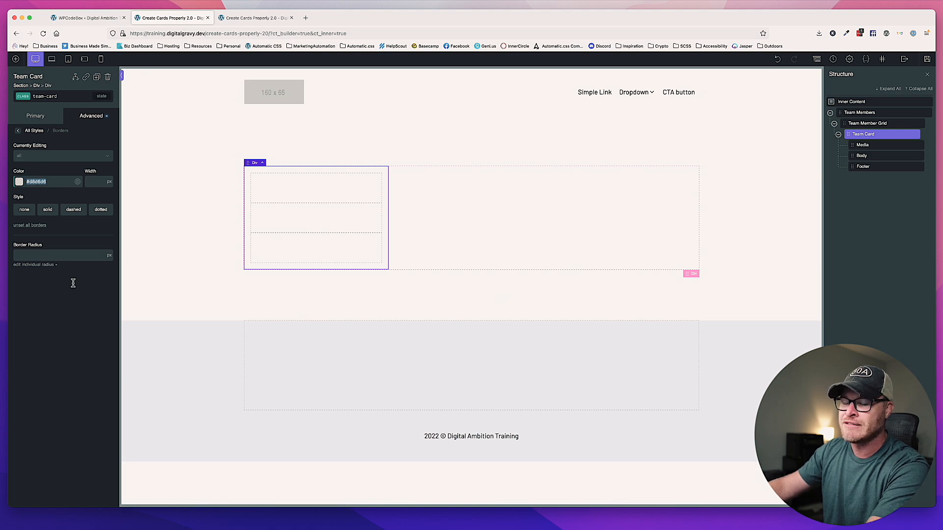
{"action": "key", "text": "super+v"}
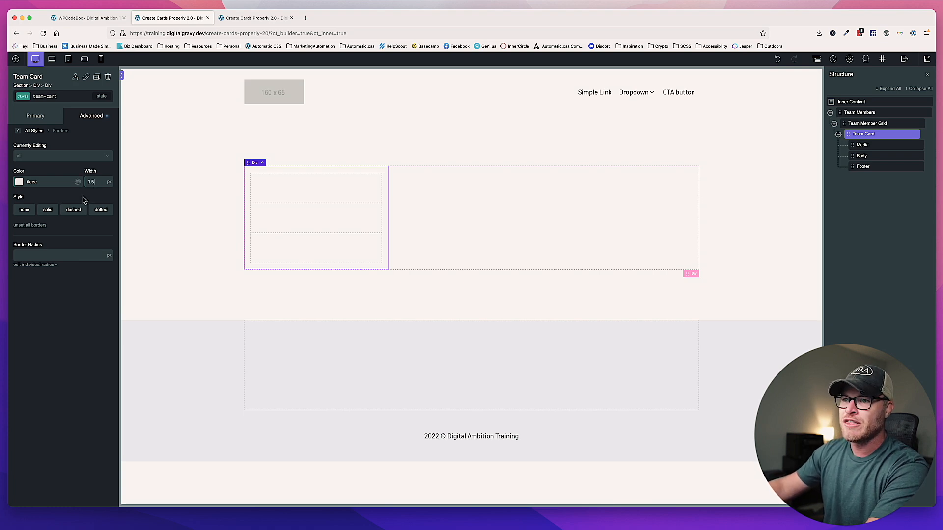
{"action": "left_click", "coordinate": [48, 209]}
{"action": "left_click", "coordinate": [159, 238]}
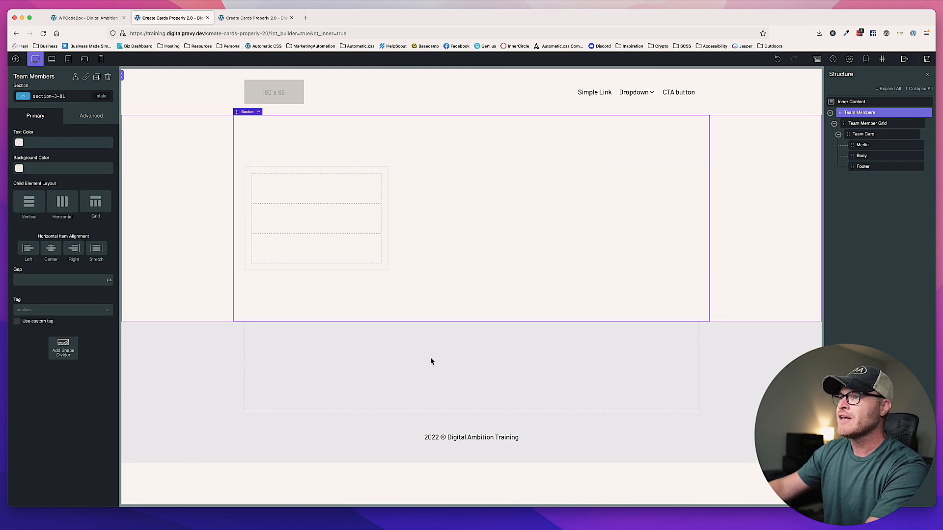
Set the Team Card's box shadow colour to black at 15% opacity, rgba(0,0,0,0.15).
{"action": "left_click", "coordinate": [385, 189]}
{"action": "left_click", "coordinate": [92, 115]}
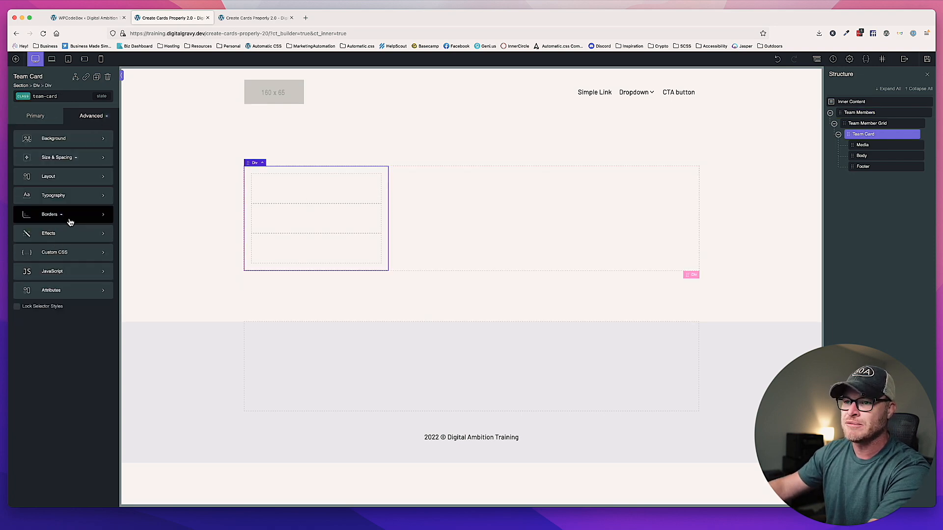
{"action": "left_click", "coordinate": [69, 235]}
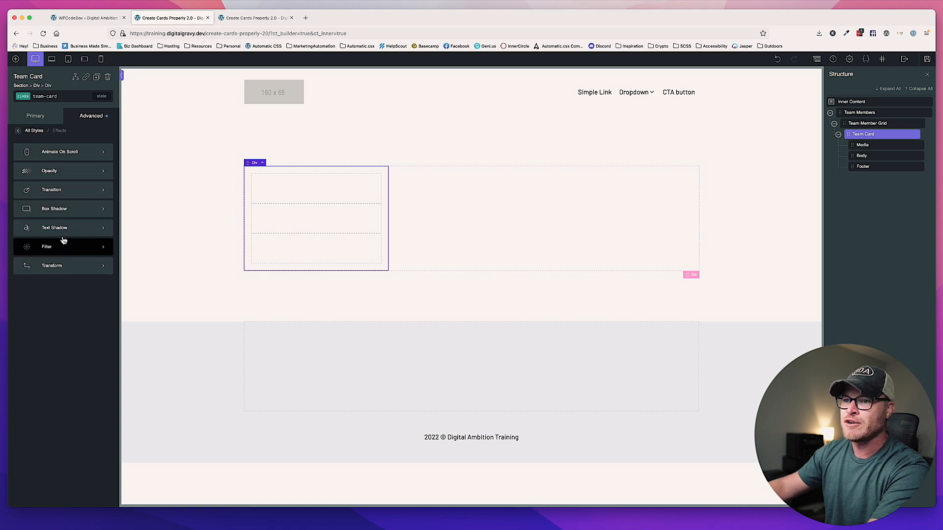
{"action": "left_click", "coordinate": [62, 211]}
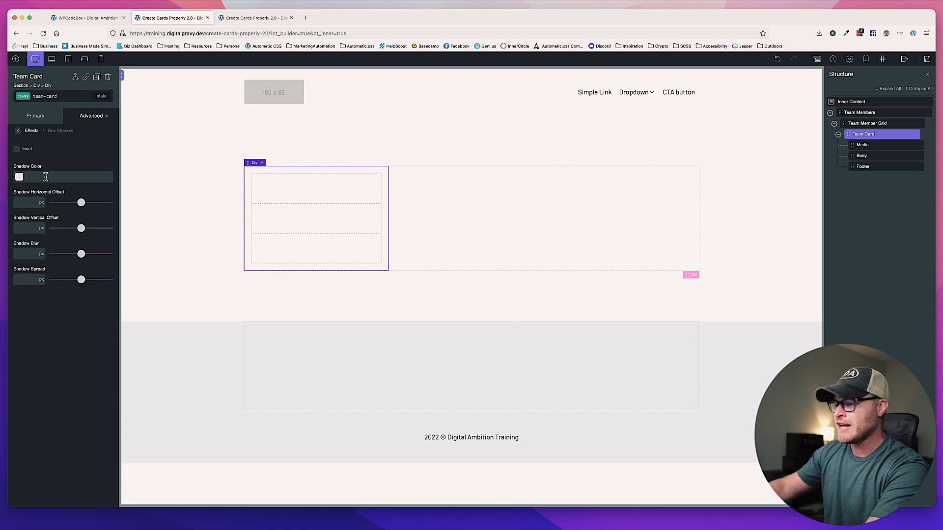
{"action": "left_click", "coordinate": [20, 177]}
{"action": "left_click", "coordinate": [22, 206]}
{"action": "left_click_drag", "start_coordinate": [21, 205], "coordinate": [11, 240]}
{"action": "left_click", "coordinate": [59, 145]}
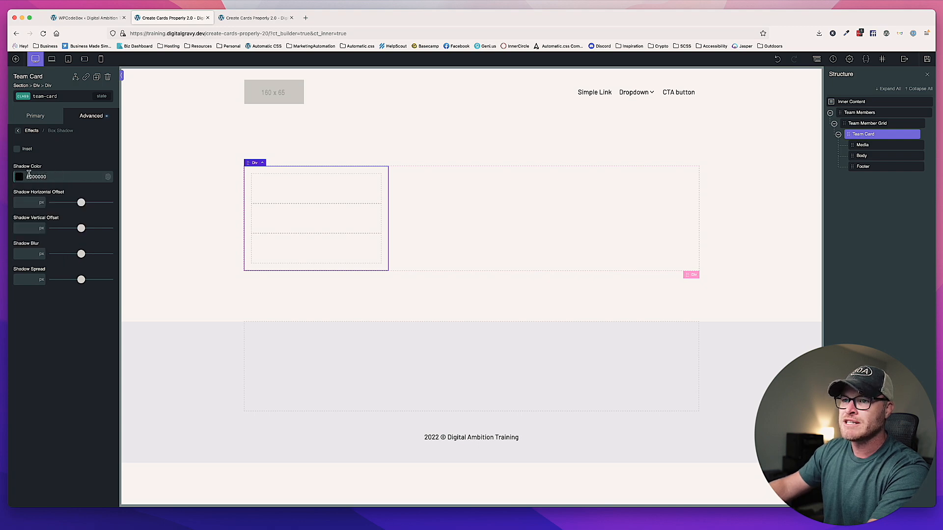
{"action": "left_click", "coordinate": [22, 180]}
{"action": "left_click_drag", "start_coordinate": [77, 248], "coordinate": [31, 248]}
{"action": "left_click", "coordinate": [74, 162]}
Set the Team Card's shadow horizontal and vertical offsets to 2 px and its blur to 30 px.
{"action": "left_click", "coordinate": [25, 207]}
{"action": "left_click", "coordinate": [23, 229]}
{"action": "type", "text": "2"}
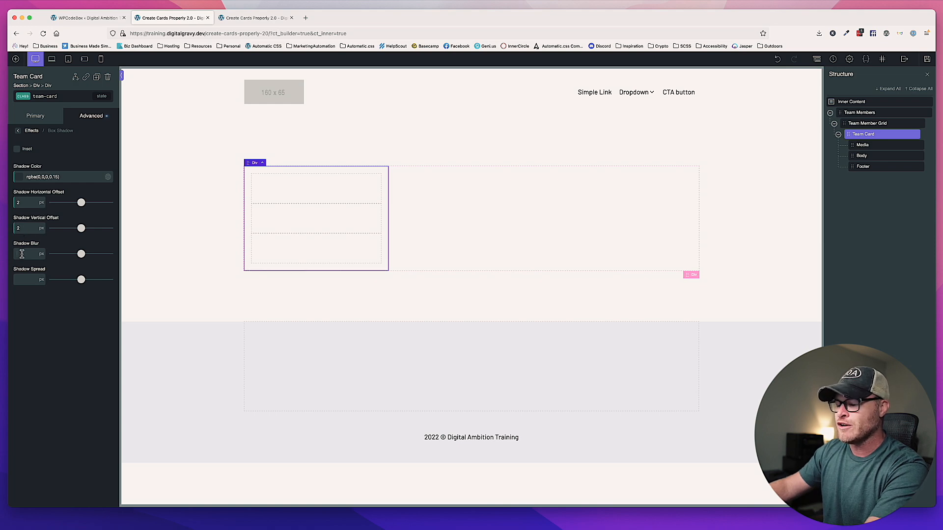
{"action": "left_click", "coordinate": [22, 252]}
{"action": "type", "text": "30"}
{"action": "key", "text": "BackSpace"}
{"action": "type", "text": "0"}
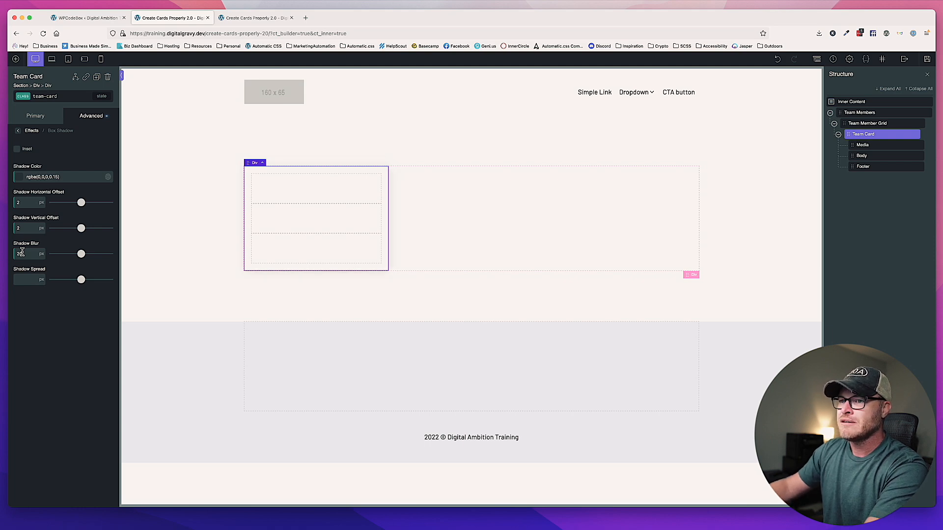
Change the Team Card's shadow colour to rgba(0,0,0,0.12) and set the shadow spread to -1 px.
{"action": "left_click", "coordinate": [56, 180]}
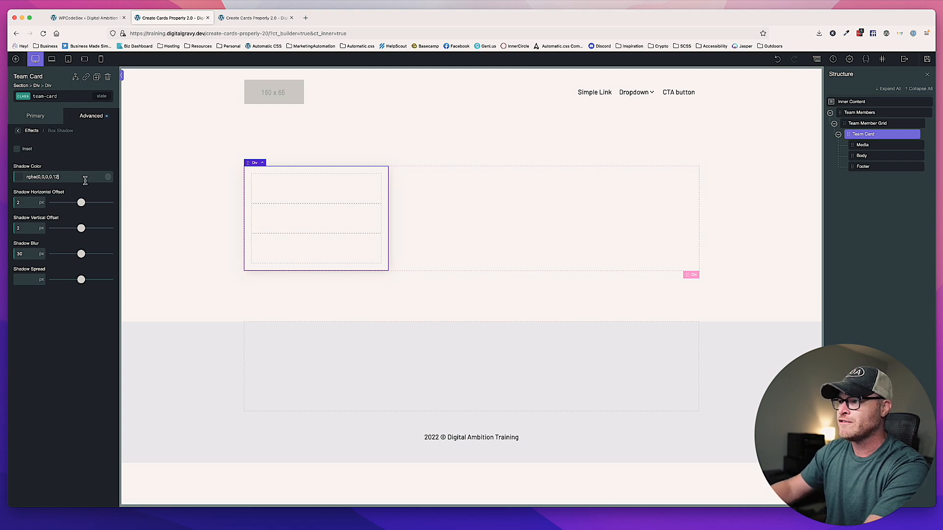
{"action": "left_click", "coordinate": [28, 279]}
{"action": "type", "text": "0"}
{"action": "left_click_drag", "start_coordinate": [28, 279], "coordinate": [17, 280]}
{"action": "type", "text": "-1"}
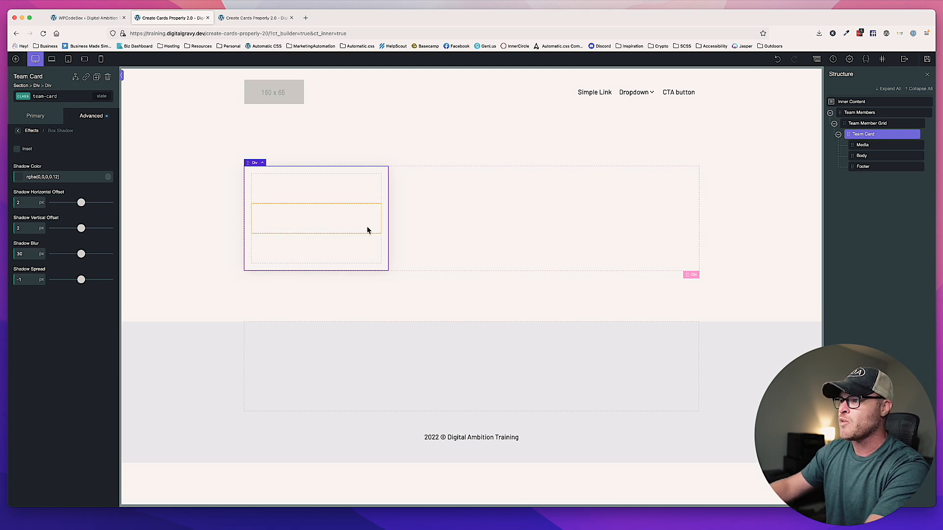
Save the page and compare the card's border and shadow with the Figma mockup.
{"action": "left_click", "coordinate": [657, 277]}
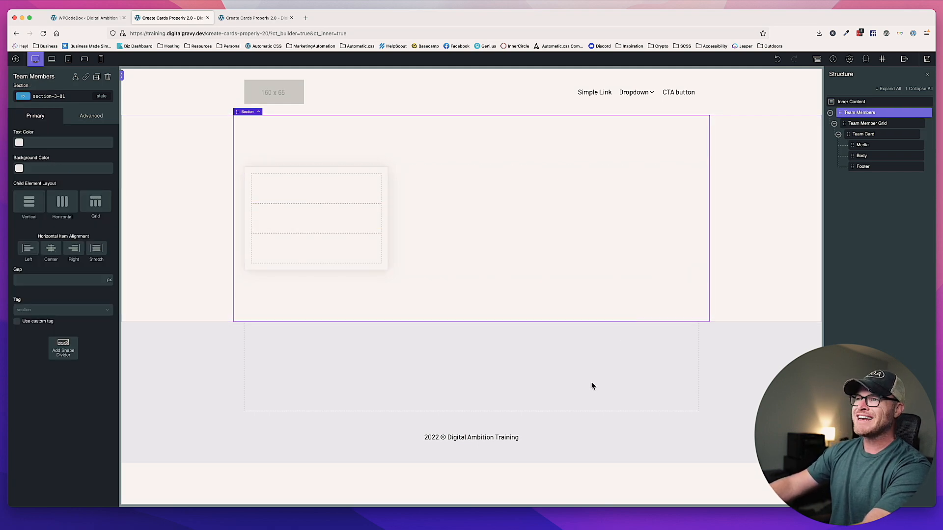
{"action": "left_click", "coordinate": [927, 60]}
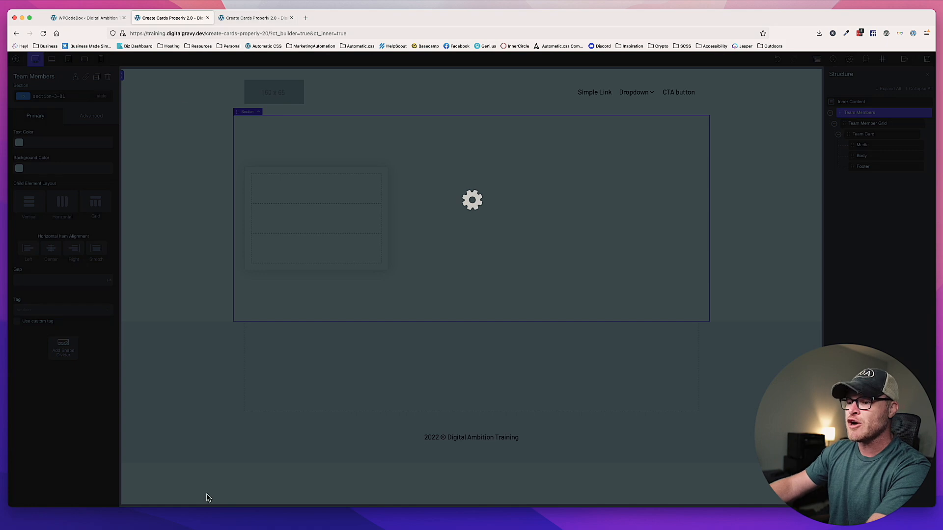
{"action": "left_click", "coordinate": [276, 518]}
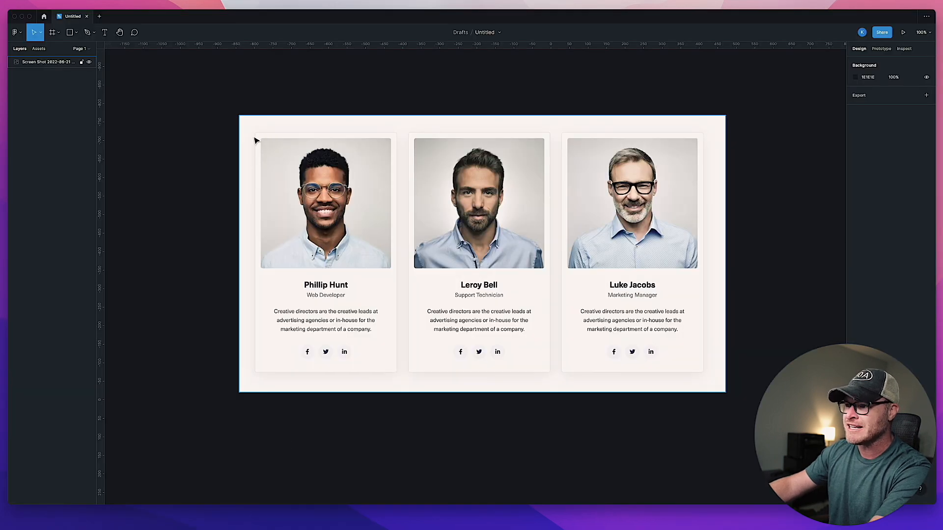
{"action": "left_click", "coordinate": [146, 516]}
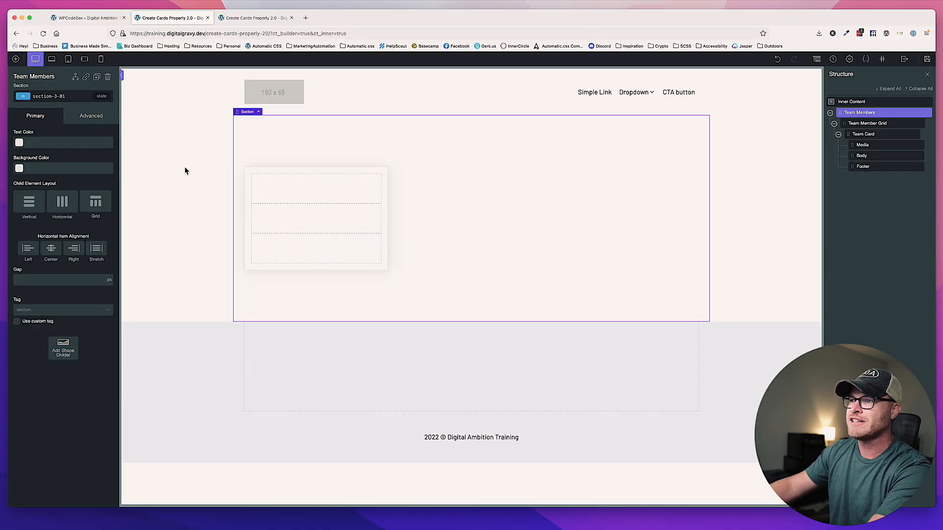
Soften the Team Card's box shadow by setting its colour to rgba(0,0,0,0.10) and its blur to 40 px.
{"action": "left_click", "coordinate": [271, 170]}
{"action": "left_click", "coordinate": [89, 118]}
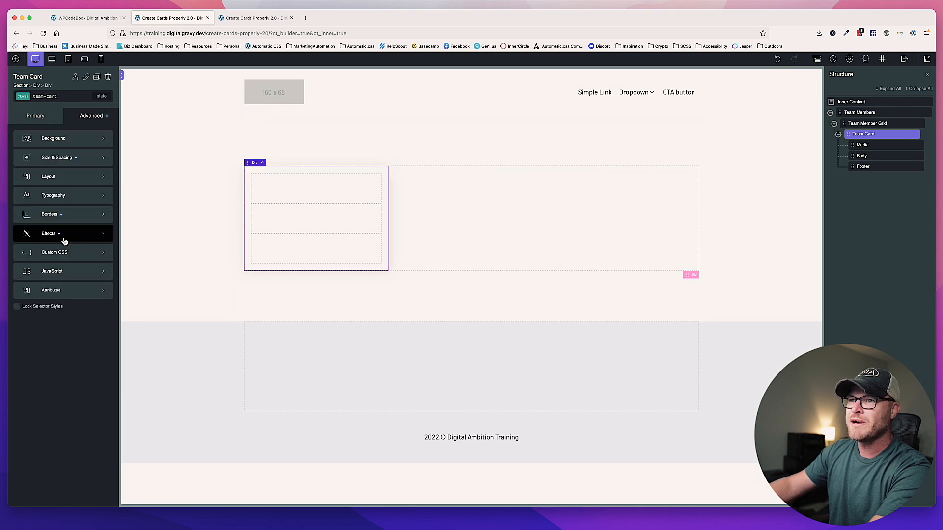
{"action": "left_click", "coordinate": [59, 219]}
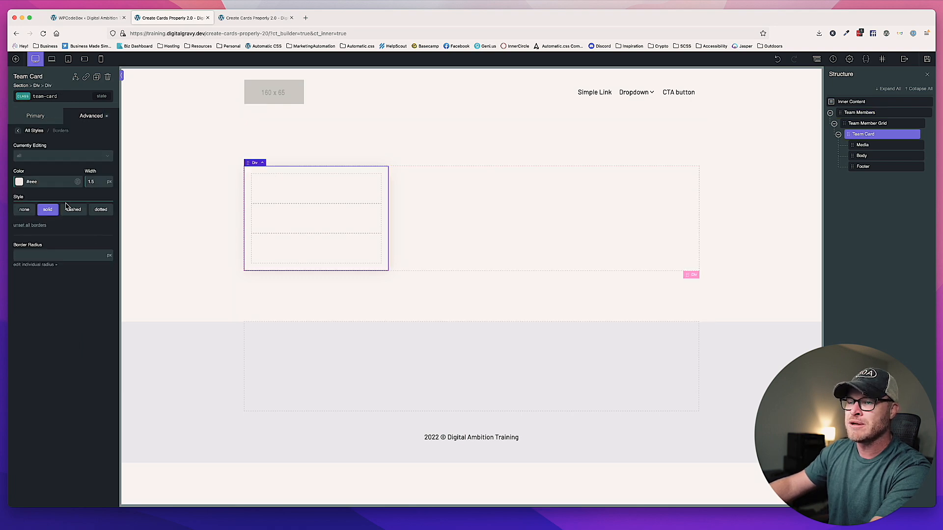
{"action": "left_click", "coordinate": [76, 118]}
{"action": "left_click", "coordinate": [35, 116]}
{"action": "left_click", "coordinate": [91, 116]}
{"action": "left_click", "coordinate": [62, 235]}
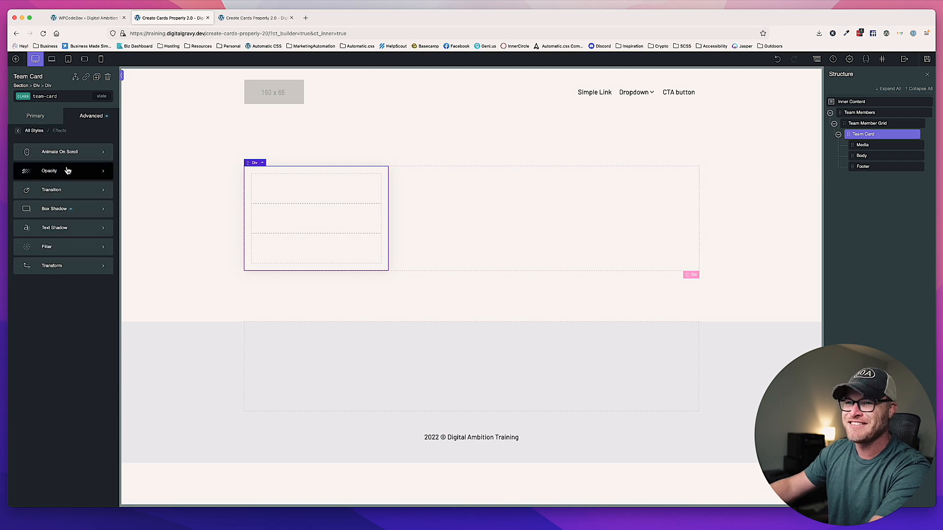
{"action": "left_click", "coordinate": [77, 210]}
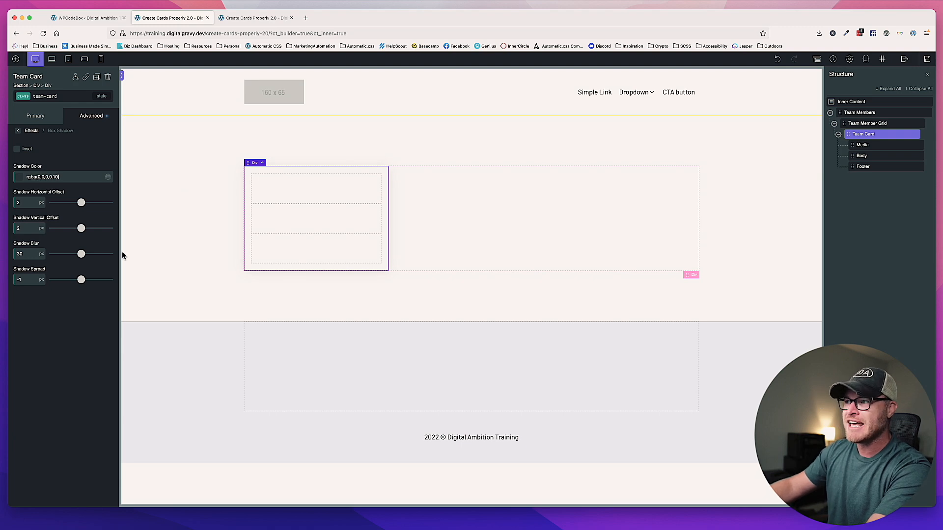
{"action": "double_click", "coordinate": [31, 256]}
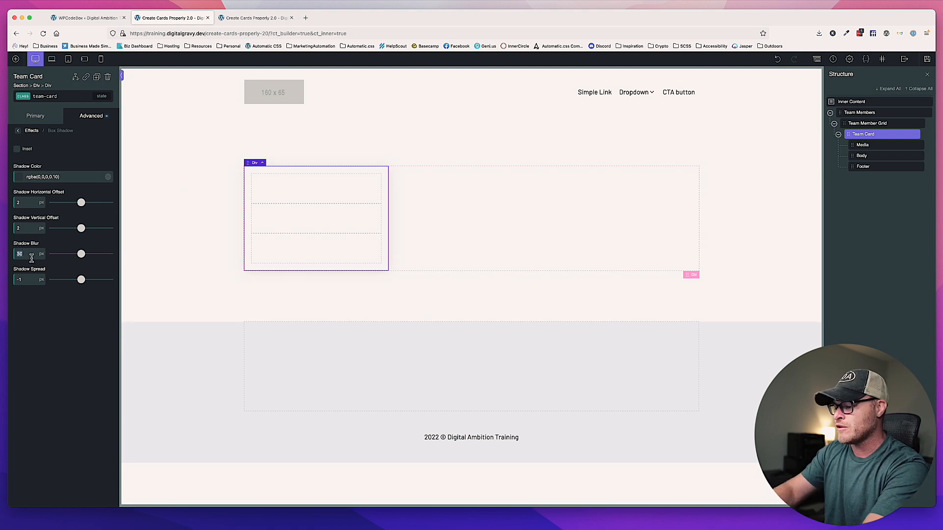
{"action": "type", "text": "40"}
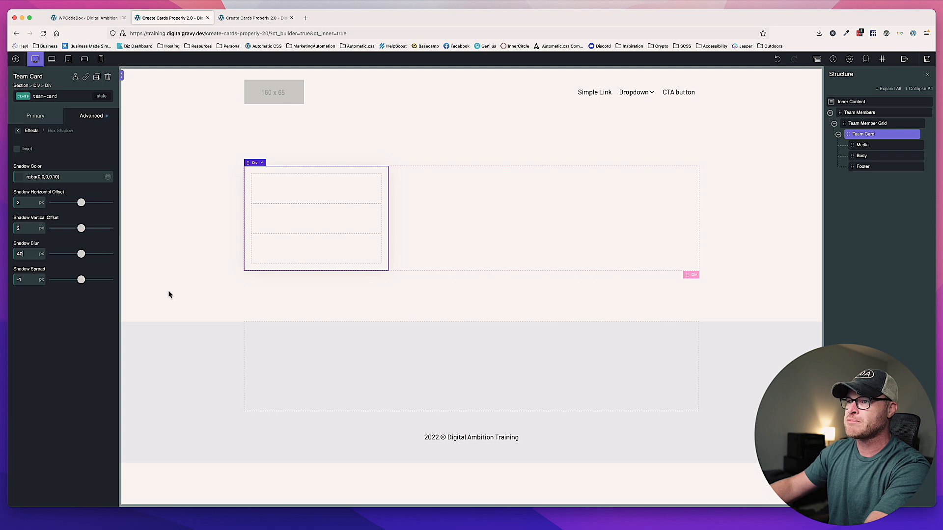
{"action": "left_click", "coordinate": [211, 305]}
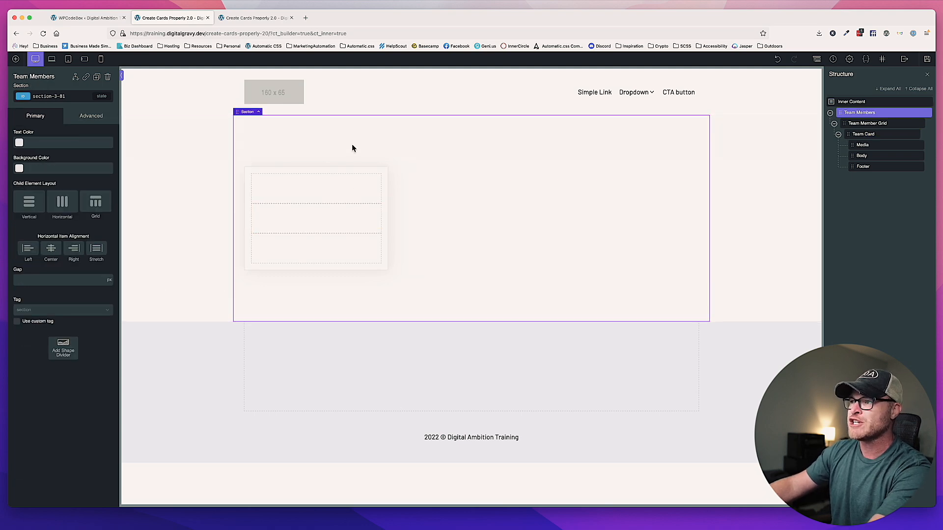
Check the card corners in the Figma mockup and set the Team Card's border radius to .2.
{"action": "left_click", "coordinate": [280, 529]}
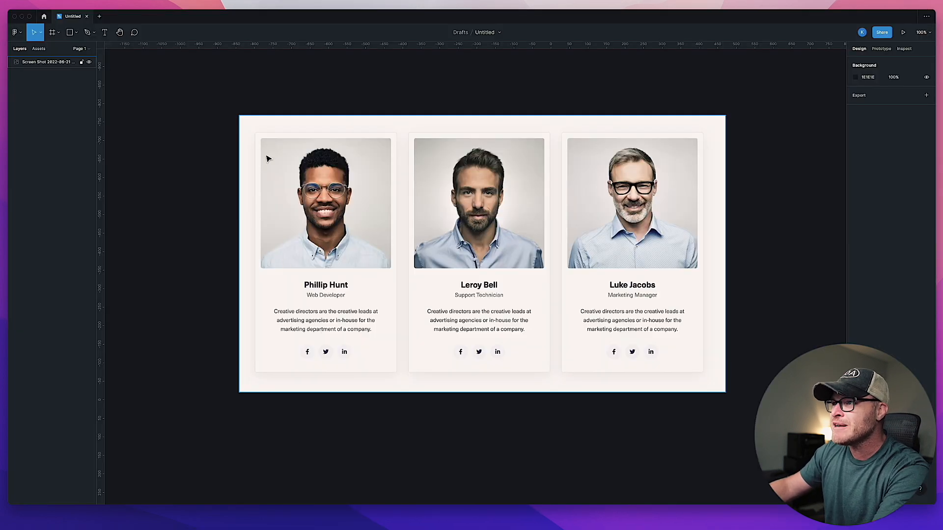
{"action": "left_click", "coordinate": [141, 524]}
{"action": "left_click", "coordinate": [253, 167]}
{"action": "left_click", "coordinate": [88, 116]}
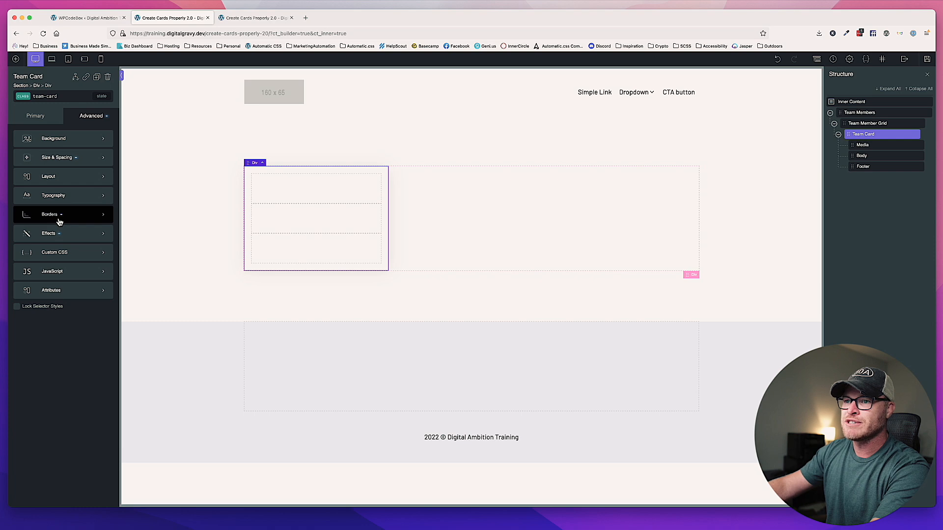
{"action": "left_click", "coordinate": [57, 216]}
{"action": "left_click", "coordinate": [113, 261]}
{"action": "left_click", "coordinate": [75, 259]}
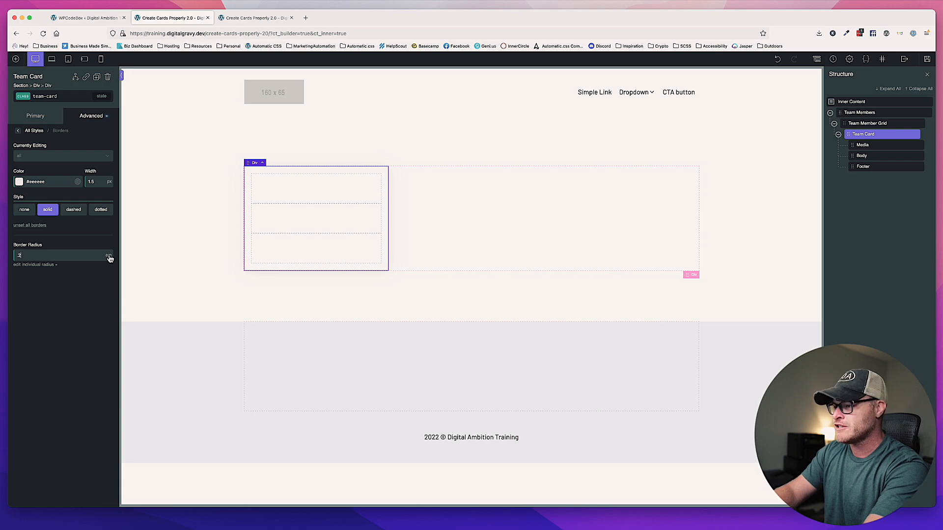
{"action": "left_click", "coordinate": [183, 266]}
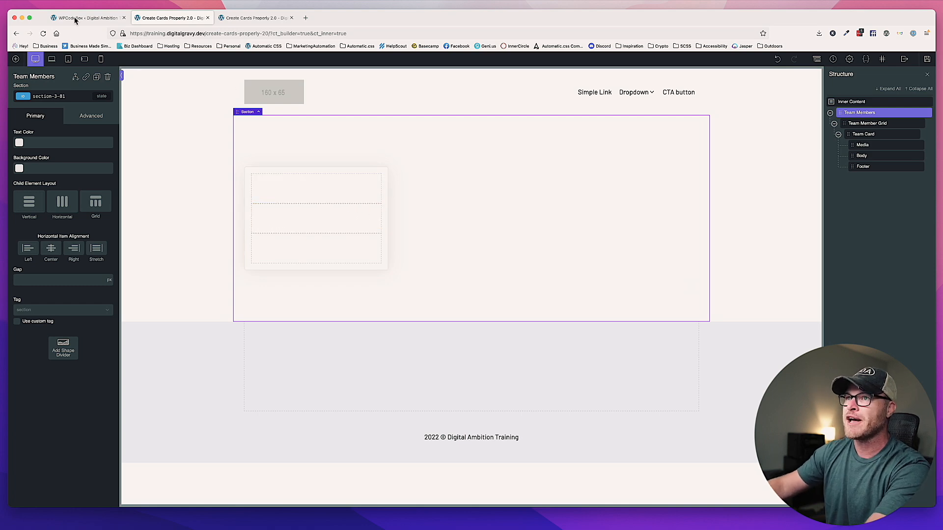
{"action": "left_click", "coordinate": [241, 19]}
{"action": "left_click", "coordinate": [182, 17]}
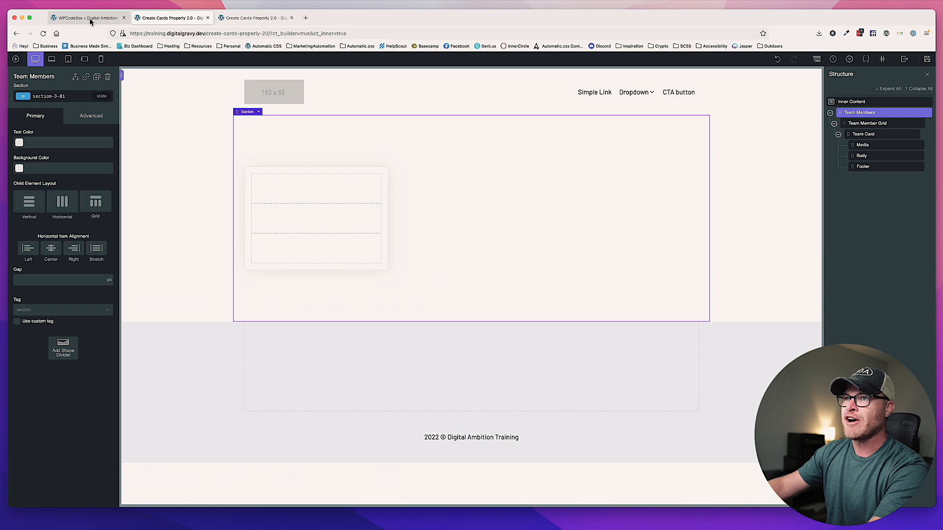
Insert an image element in the card's Media wrapper and fill it with the uploaded headshot team7.jpg.
{"action": "left_click", "coordinate": [291, 189]}
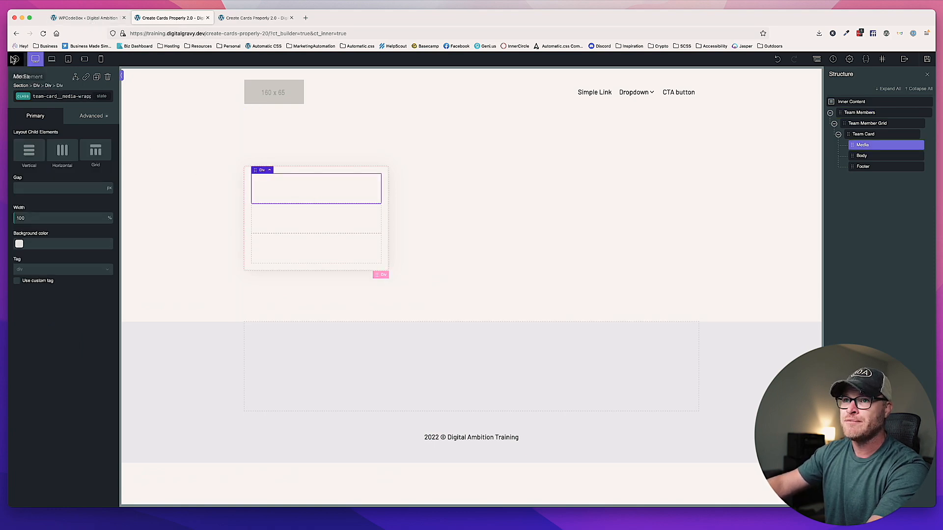
{"action": "left_click", "coordinate": [16, 58]}
{"action": "type", "text": "image"}
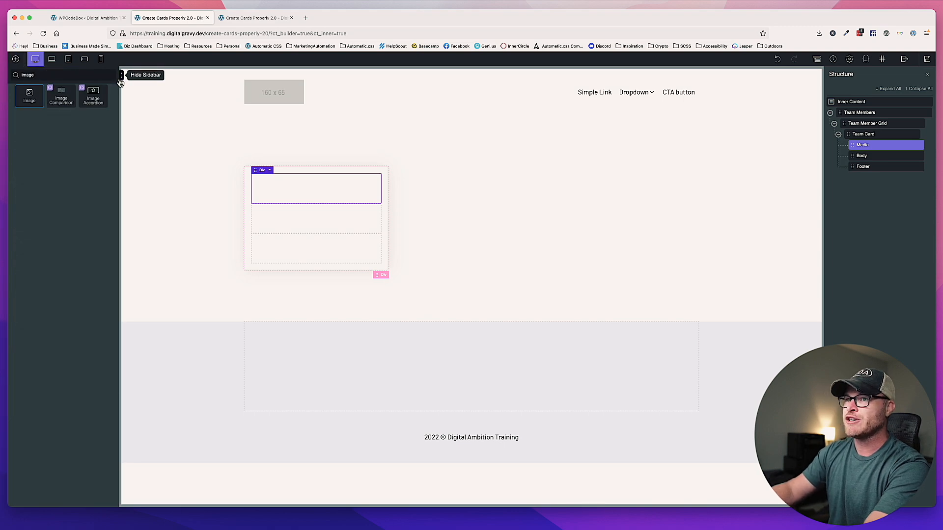
{"action": "key", "text": "Return"}
{"action": "left_click", "coordinate": [81, 167]}
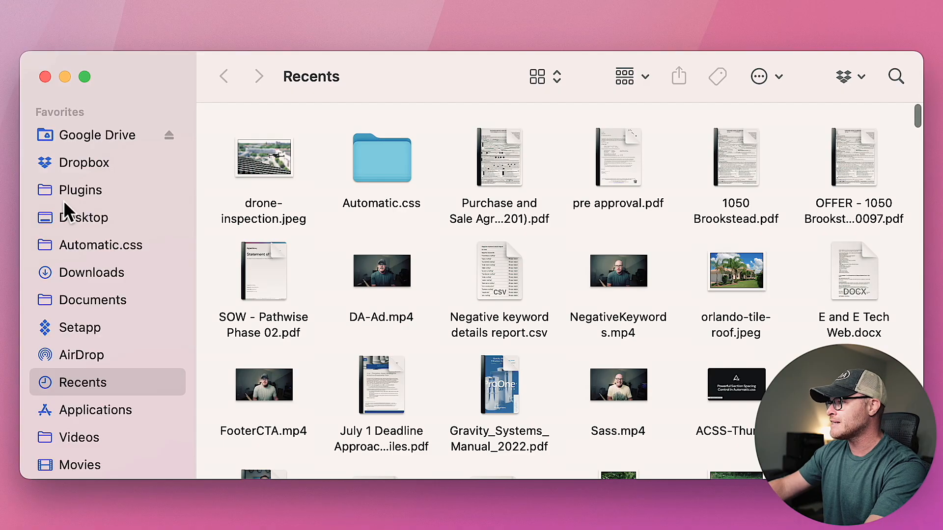
{"action": "left_click", "coordinate": [69, 216]}
{"action": "left_click_drag", "start_coordinate": [254, 196], "coordinate": [268, 120]}
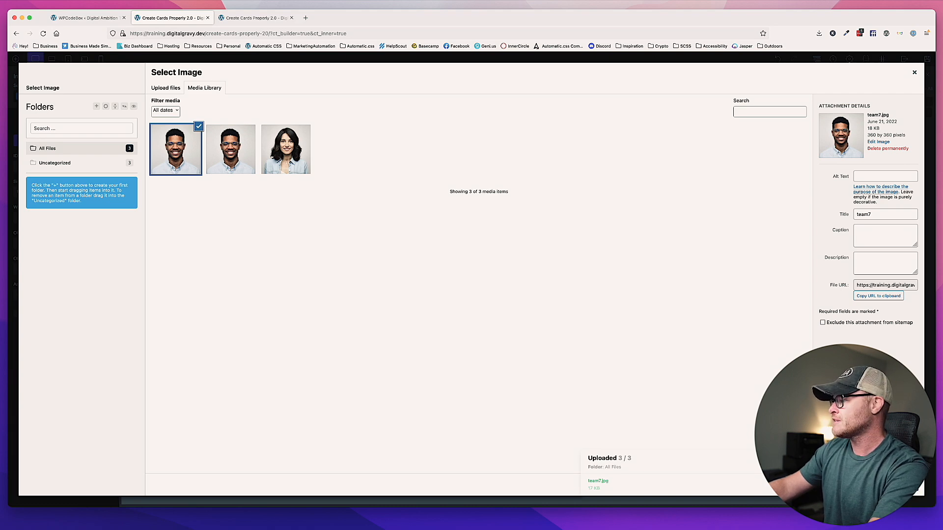
{"action": "left_click", "coordinate": [902, 486]}
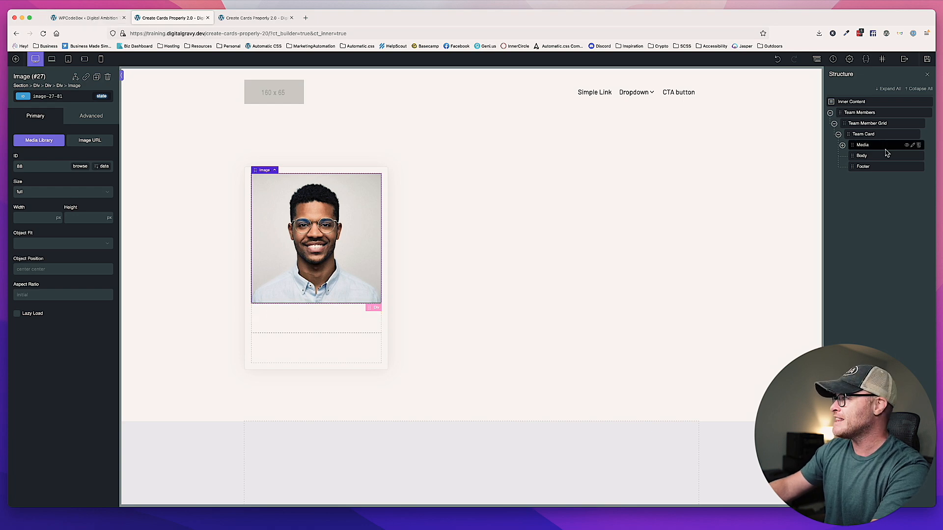
Rename the card's image element to Headshot and give it the class team-card__headshot.
{"action": "left_click", "coordinate": [843, 145]}
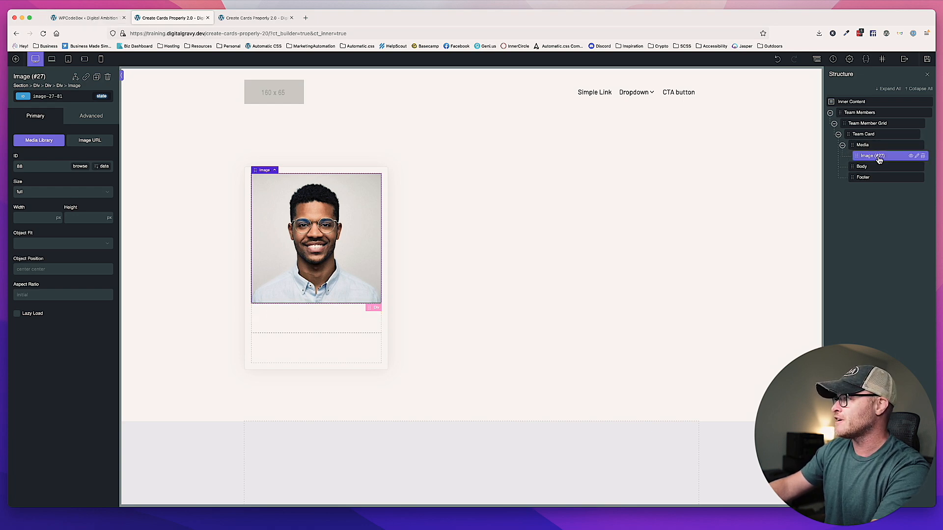
{"action": "double_click", "coordinate": [872, 155]}
{"action": "type", "text": "Headshot"}
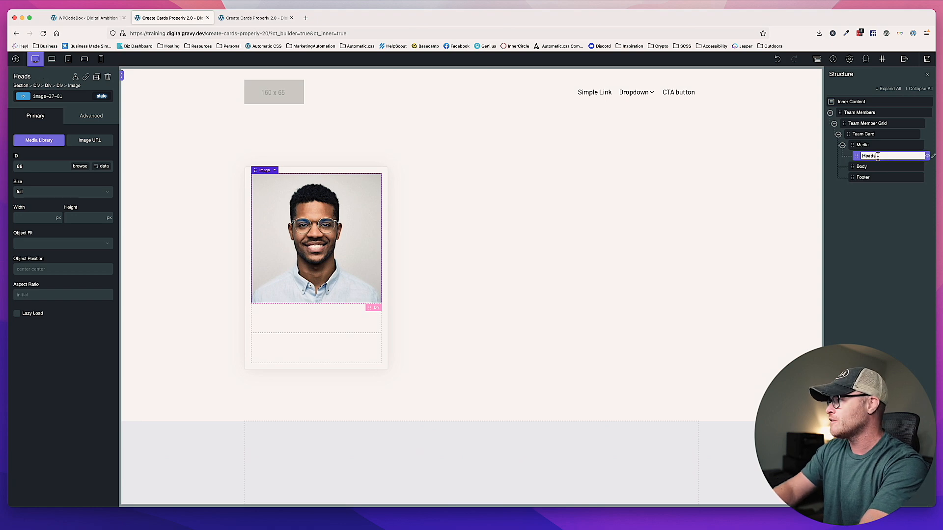
{"action": "key", "text": "Return"}
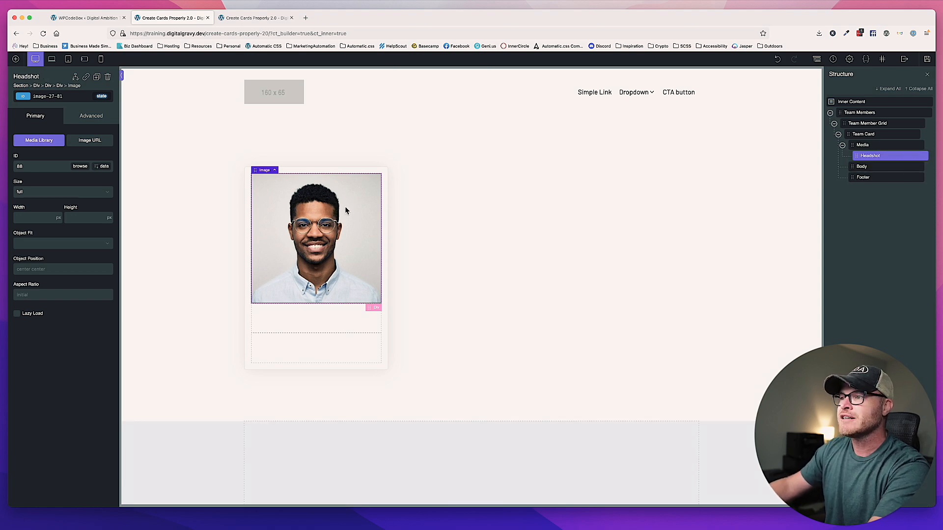
{"action": "left_click", "coordinate": [72, 96]}
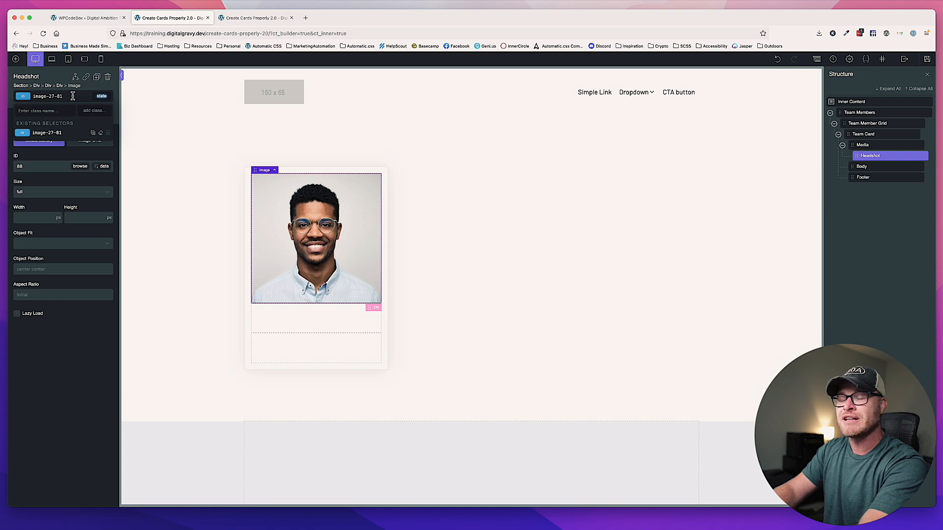
{"action": "type", "text": "team-card__"}
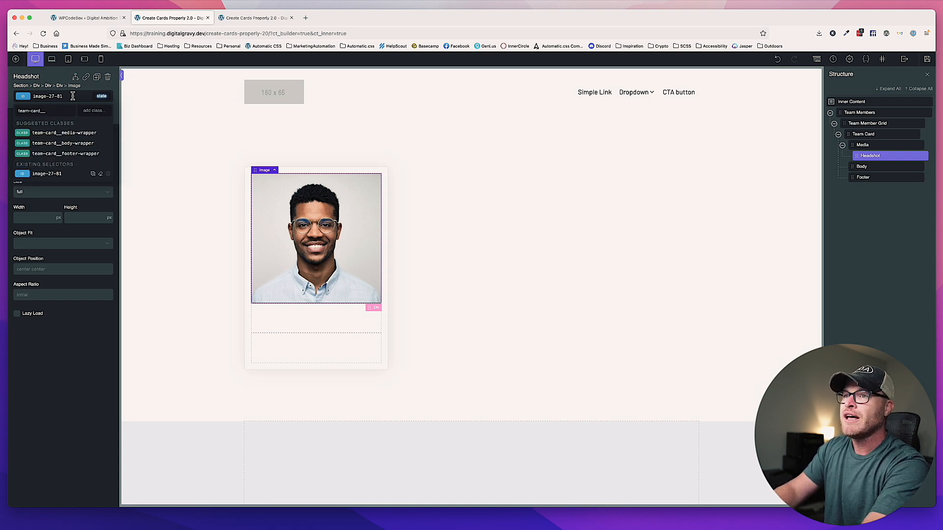
{"action": "type", "text": "headshot"}
{"action": "key", "text": "Return"}
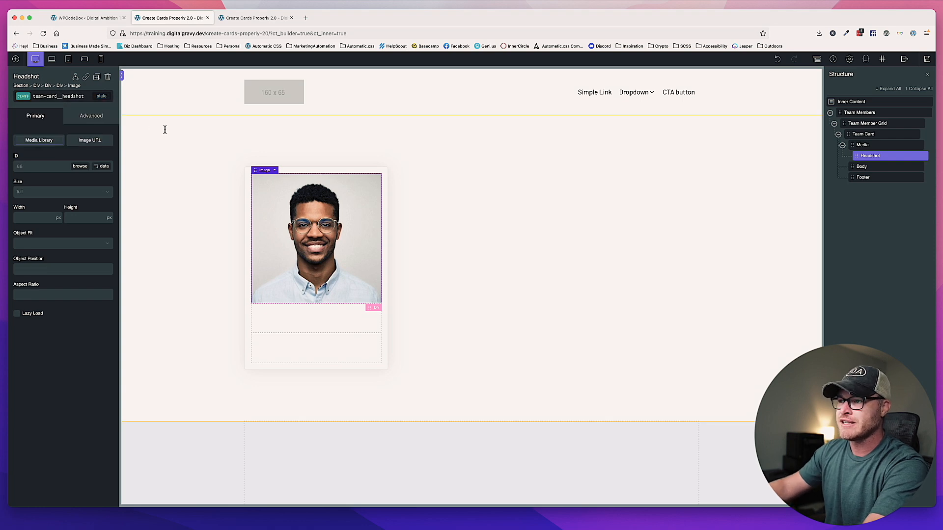
Add a heading element to the card's Body wrapper and set its tag to h3.
{"action": "left_click", "coordinate": [336, 317]}
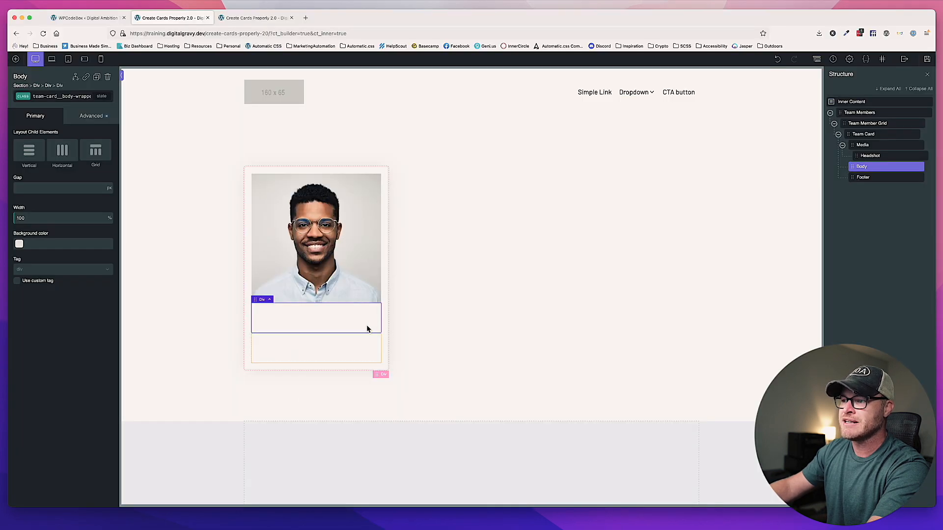
{"action": "left_click", "coordinate": [16, 59]}
{"action": "type", "text": "head"}
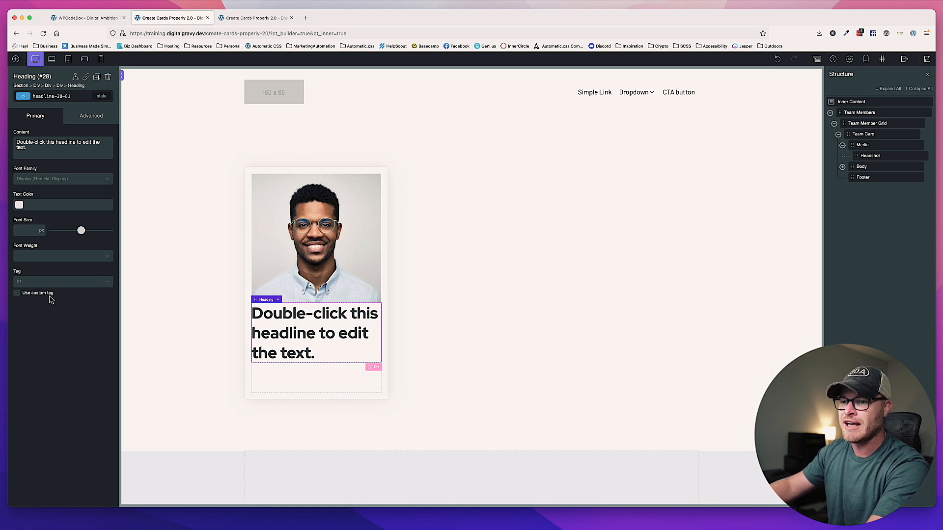
{"action": "left_click", "coordinate": [49, 285]}
{"action": "left_click", "coordinate": [38, 311]}
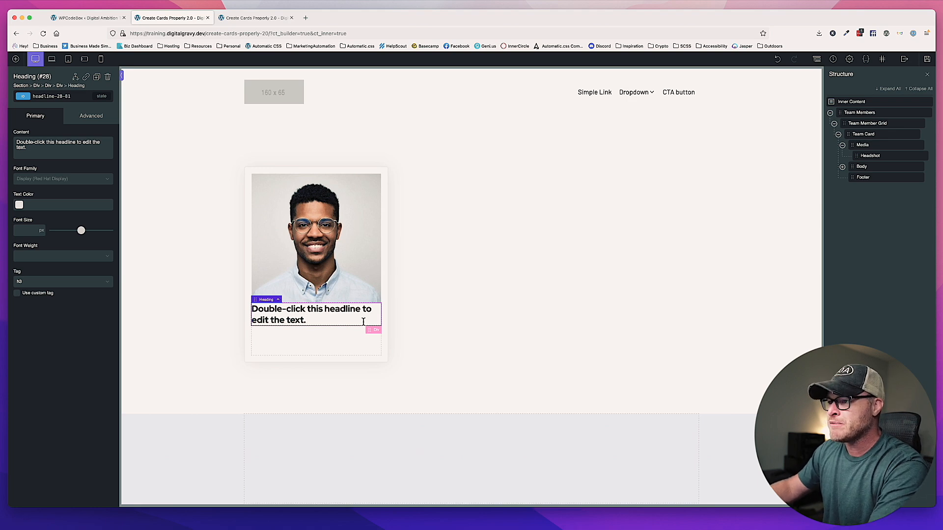
{"action": "left_click", "coordinate": [326, 338]}
{"action": "left_click", "coordinate": [332, 320]}
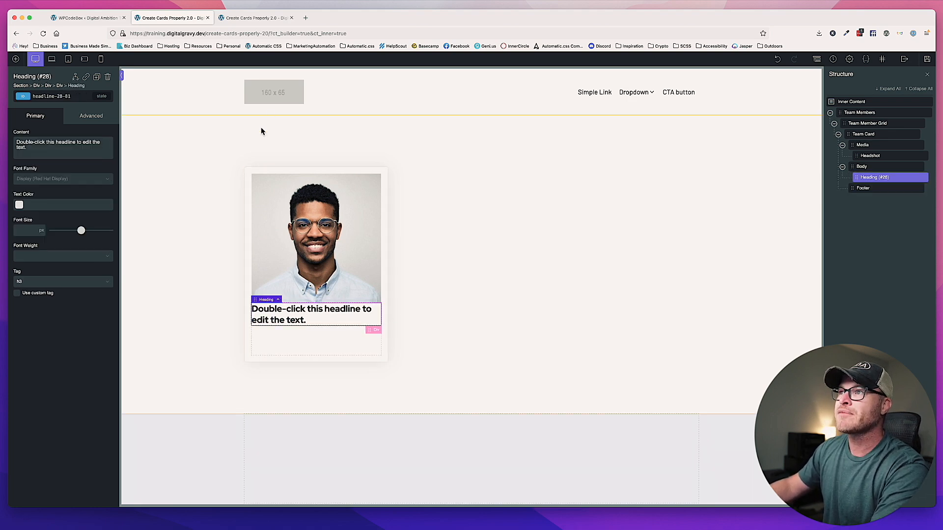
Look over the live page and examine the text elements below the headshot in the Figma mockup.
{"action": "left_click", "coordinate": [243, 18]}
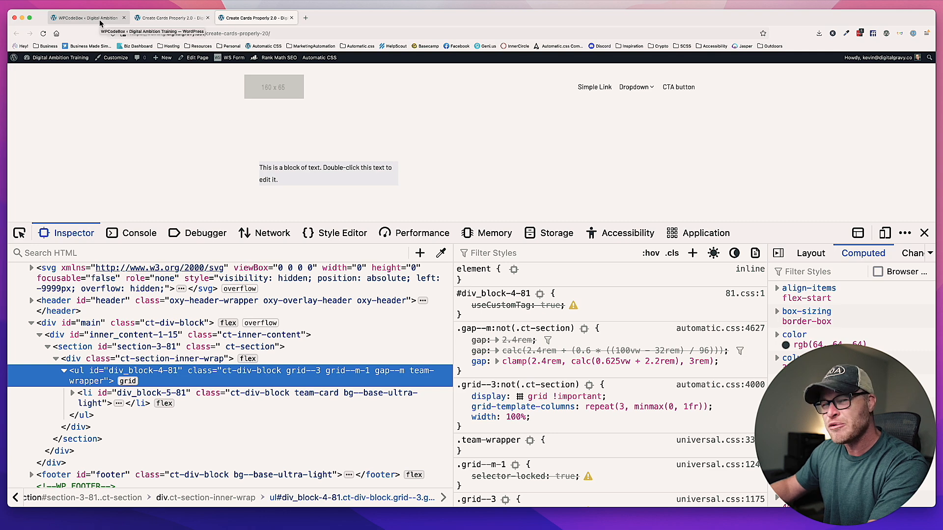
{"action": "left_click", "coordinate": [193, 20]}
{"action": "left_click", "coordinate": [237, 18]}
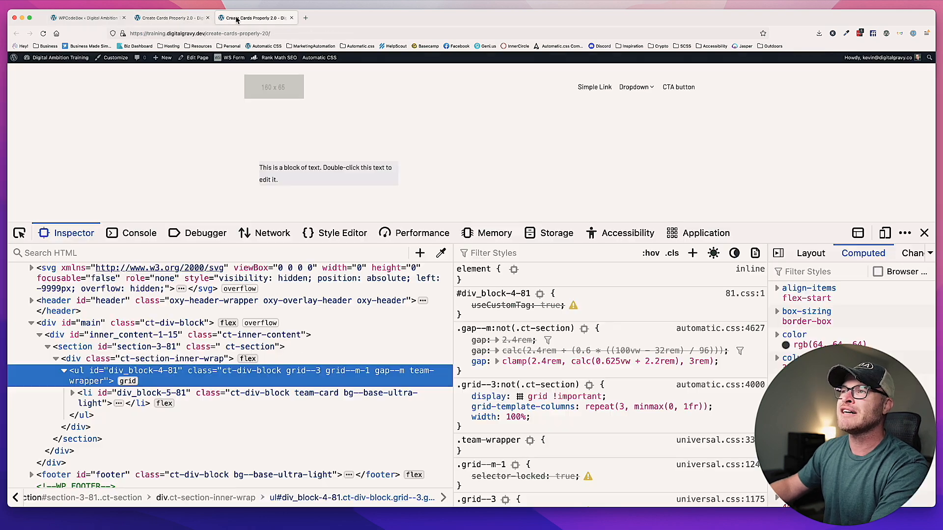
{"action": "left_click", "coordinate": [179, 19]}
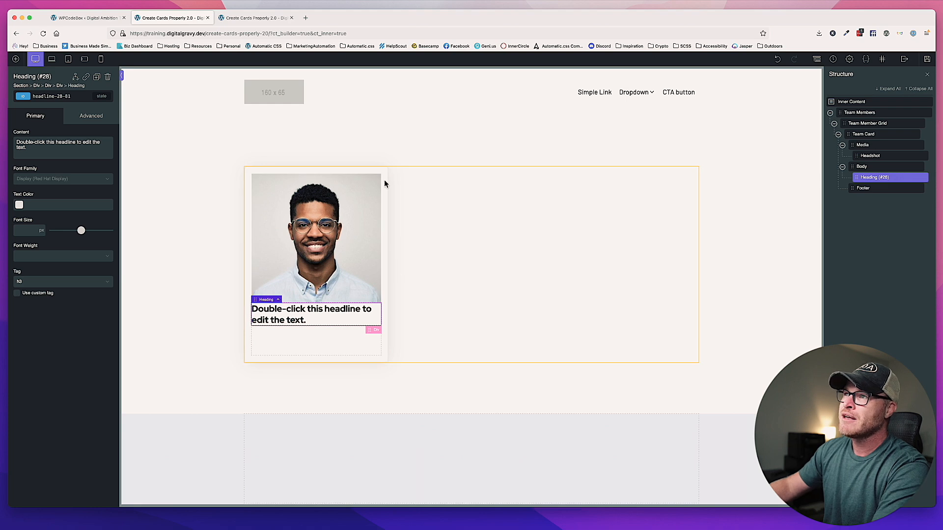
{"action": "left_click", "coordinate": [265, 20]}
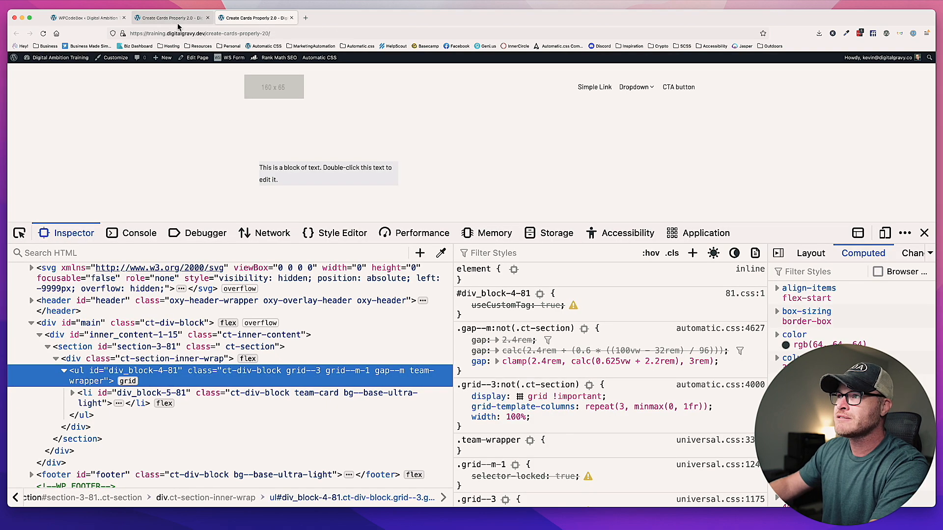
{"action": "left_click", "coordinate": [157, 22]}
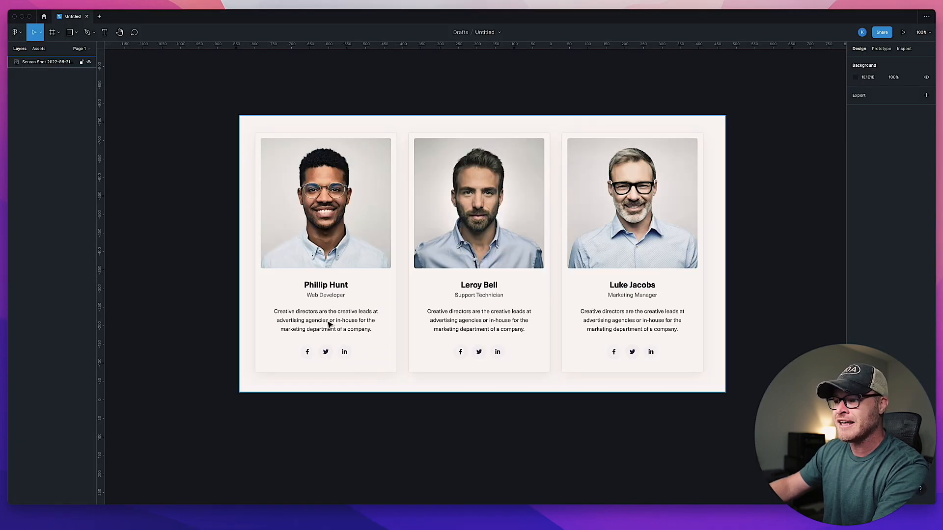
{"action": "left_click", "coordinate": [142, 528]}
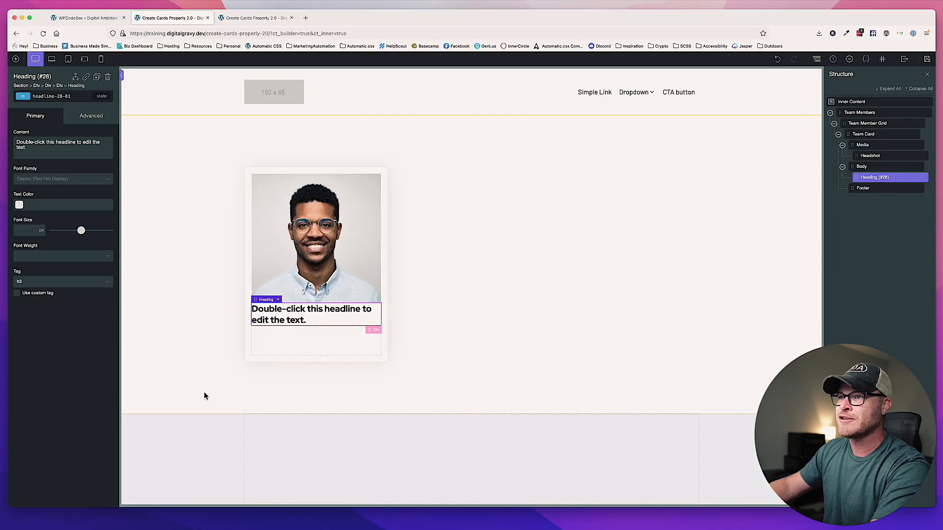
Add two text elements below the heading in the card's Body wrapper.
{"action": "left_click", "coordinate": [16, 59]}
{"action": "type", "text": "text"}
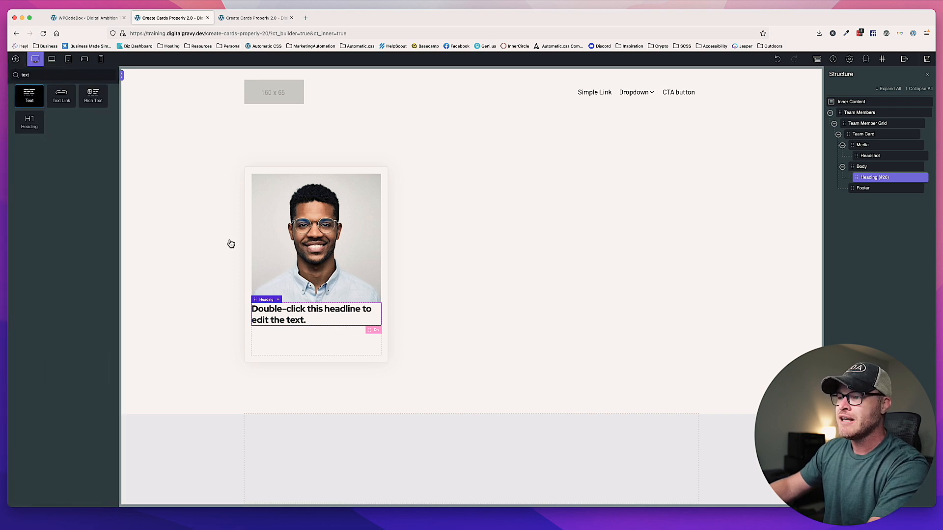
{"action": "key", "text": "Return"}
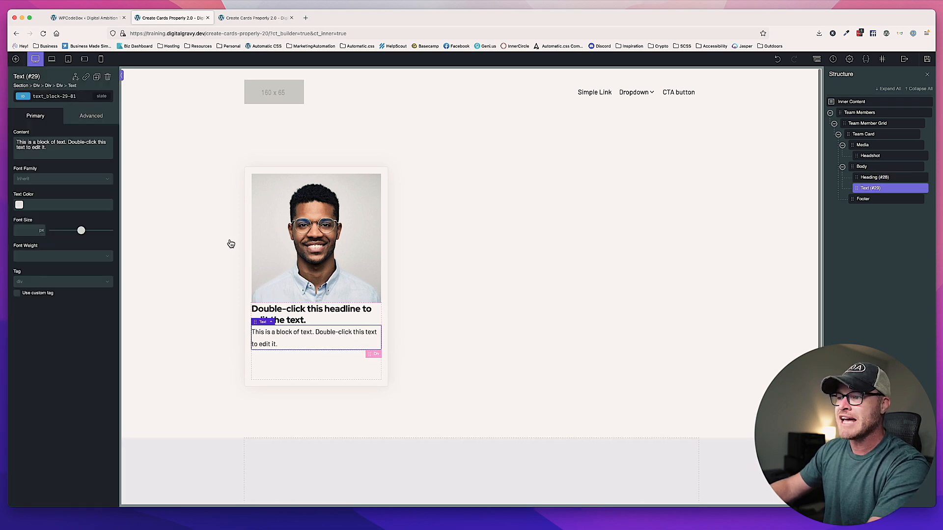
{"action": "left_click", "coordinate": [17, 60]}
{"action": "type", "text": "text"}
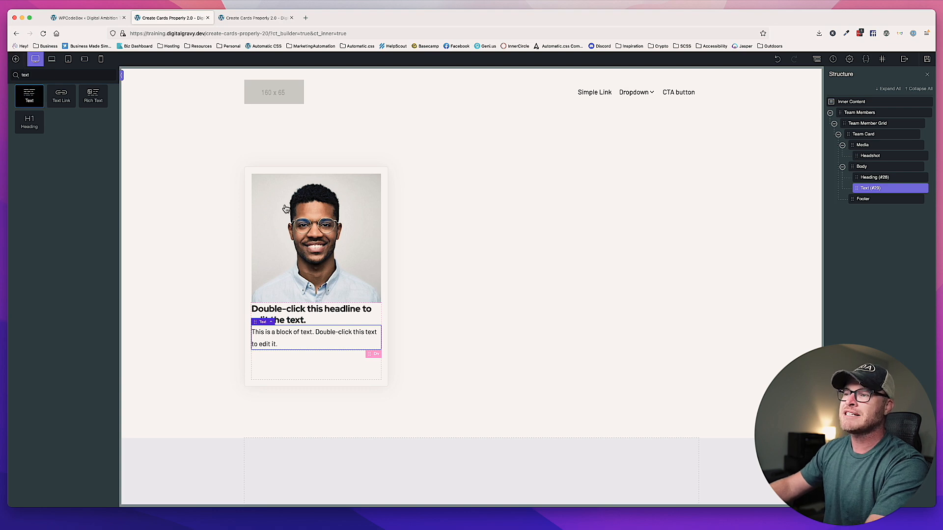
{"action": "key", "text": "Return"}
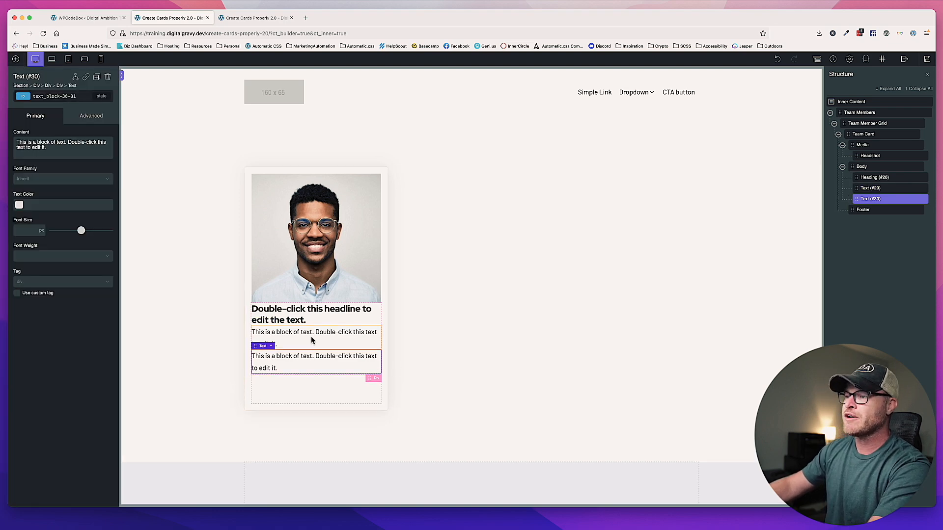
Replace the content of the first text element below the heading with "Web Developer", following the Figma mockup.
{"action": "left_click", "coordinate": [311, 318]}
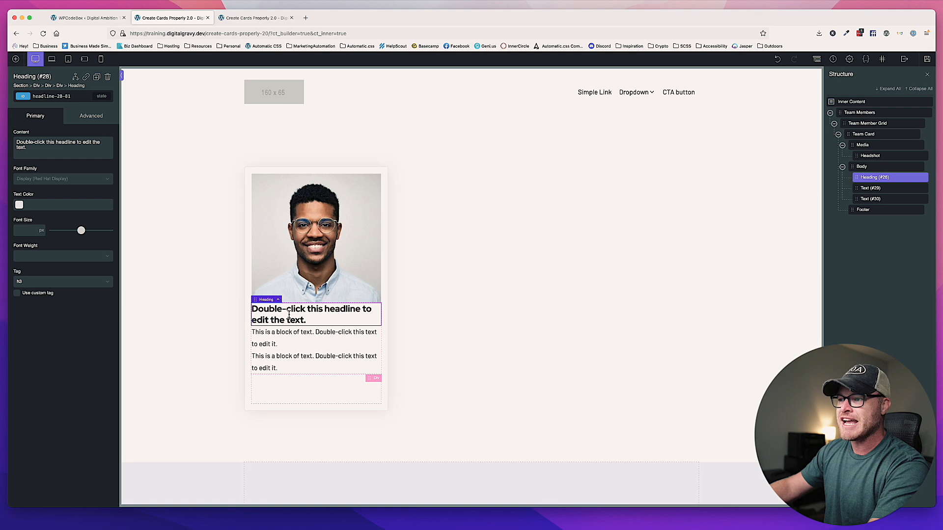
{"action": "left_click", "coordinate": [304, 338]}
{"action": "left_click", "coordinate": [233, 18]}
{"action": "left_click", "coordinate": [171, 18]}
{"action": "left_click", "coordinate": [283, 523]}
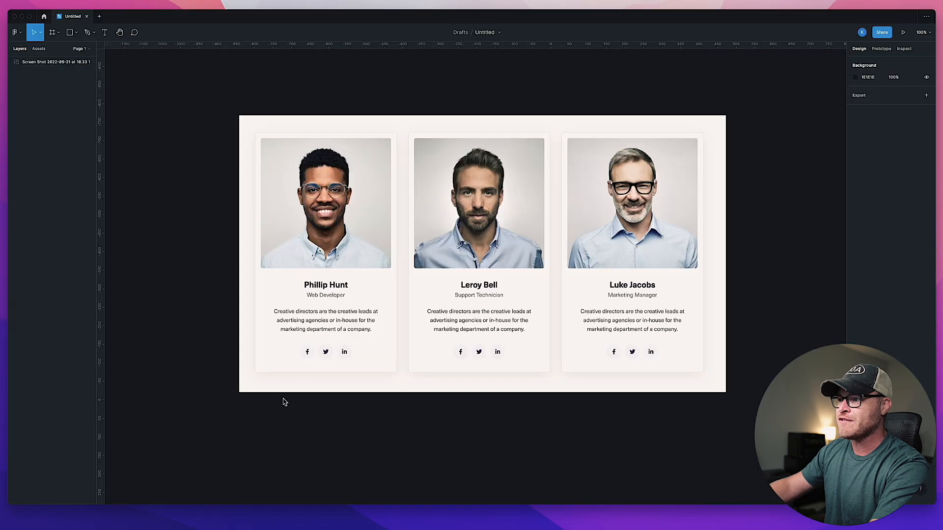
{"action": "left_click", "coordinate": [146, 523]}
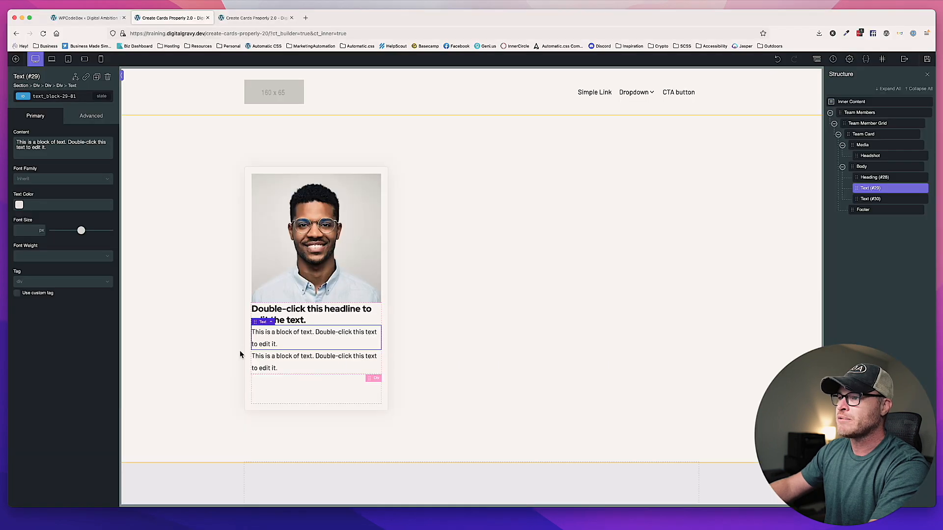
{"action": "double_click", "coordinate": [289, 339]}
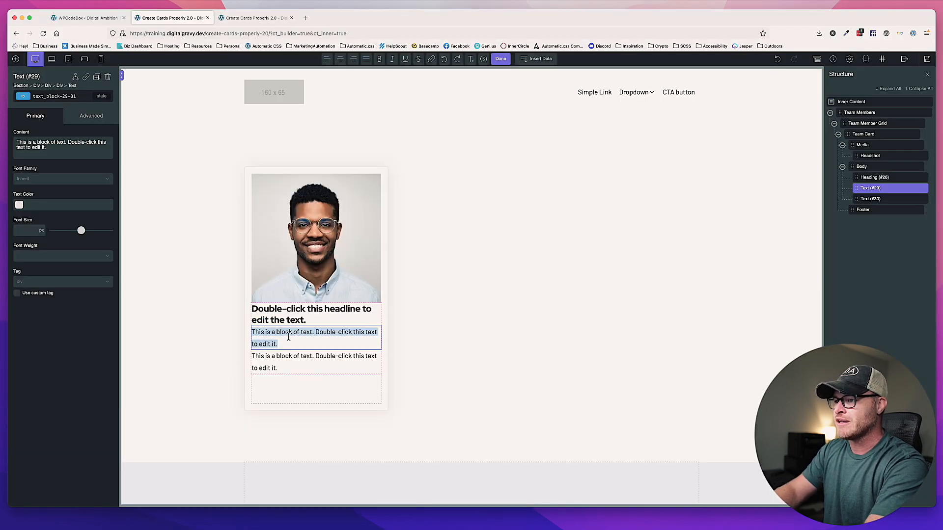
{"action": "left_click", "coordinate": [38, 147]}
{"action": "key", "text": "super+a"}
{"action": "type", "text": "Web Developer"}
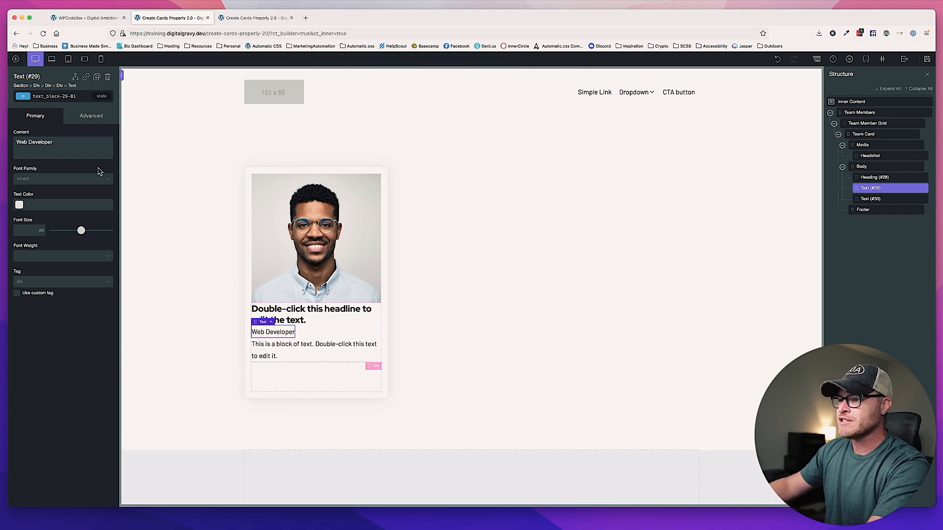
Copy the first placeholder sentence, ending in "et dolore magna aliqua.", from the loremipsum.io site for the card's second text element.
{"action": "left_click", "coordinate": [271, 348]}
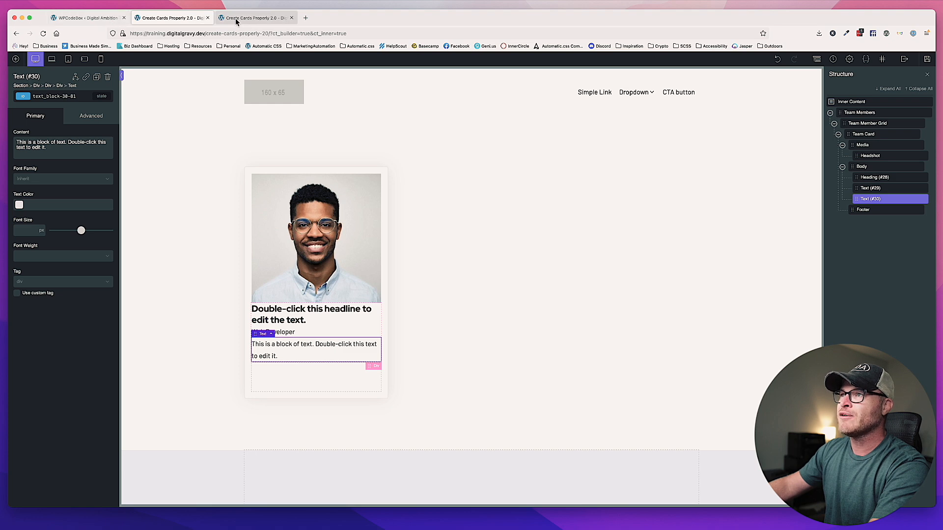
{"action": "key", "text": "super+t"}
{"action": "type", "text": "loremipsum"}
{"action": "key", "text": "Return"}
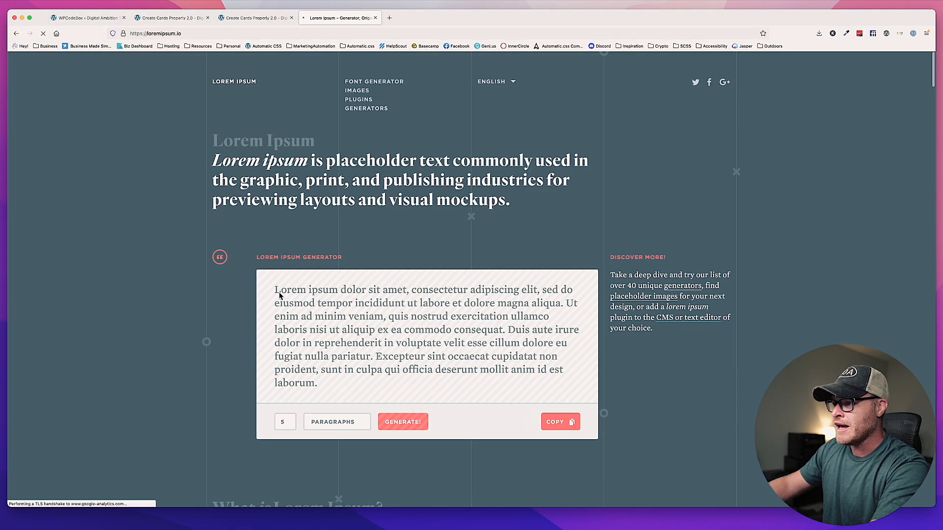
{"action": "left_click_drag", "start_coordinate": [274, 291], "coordinate": [564, 304]}
{"action": "key", "text": "ctrl+c"}
Replace the second text element's content with the copied lorem ipsum sentence and shorten it to end at "incididunt ut labore.".
{"action": "left_click", "coordinate": [112, 19]}
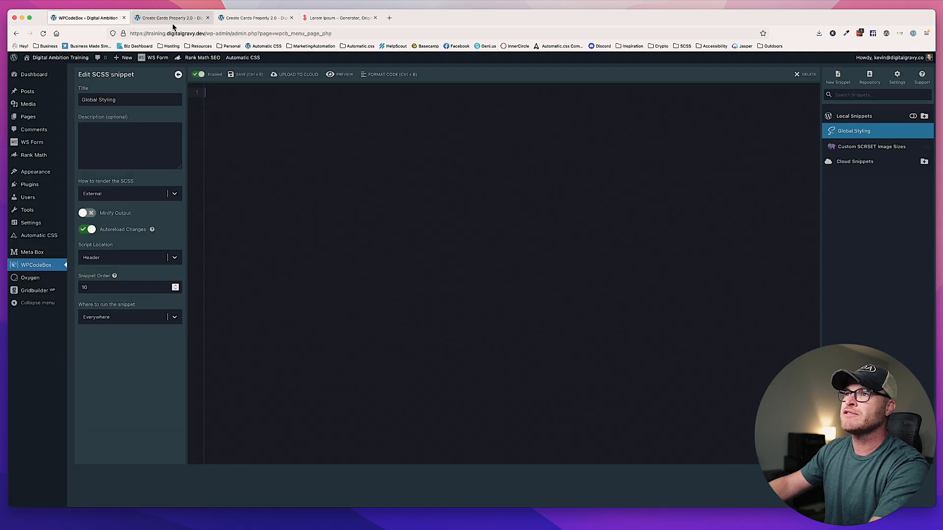
{"action": "left_click", "coordinate": [170, 19]}
{"action": "left_click", "coordinate": [44, 146]}
{"action": "key", "text": "ctrl+a"}
{"action": "key", "text": "ctrl+v"}
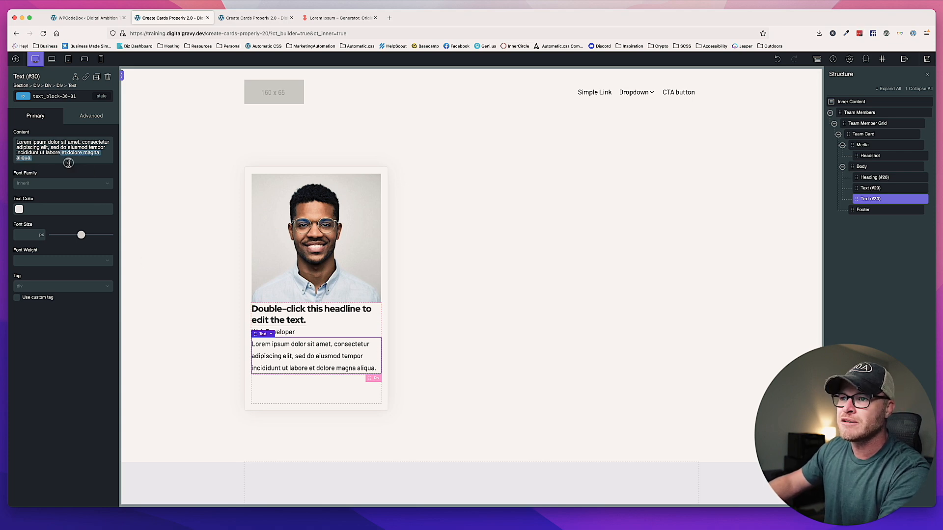
{"action": "left_click_drag", "start_coordinate": [60, 155], "coordinate": [32, 159]}
{"action": "key", "text": "BackSpace"}
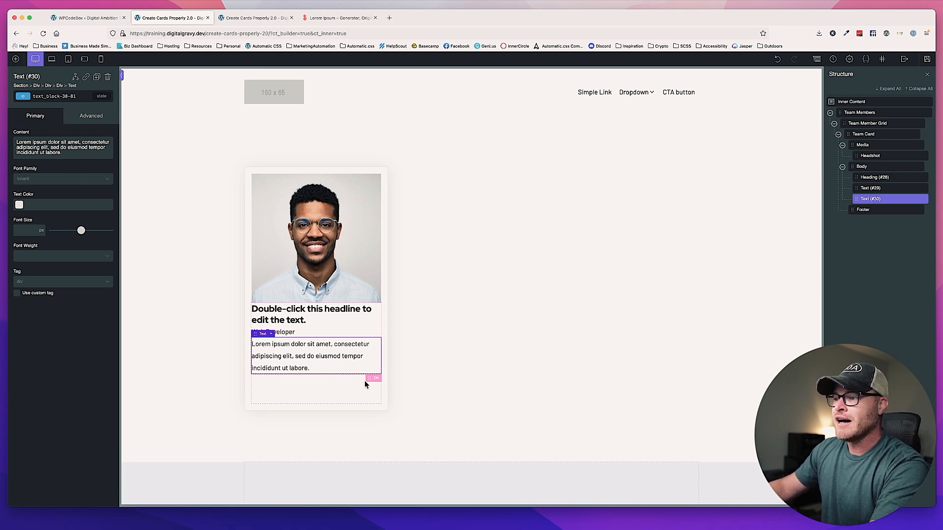
Add the class team-card__name to the heading in the card's Body wrapper.
{"action": "left_click", "coordinate": [296, 332]}
{"action": "left_click", "coordinate": [295, 321]}
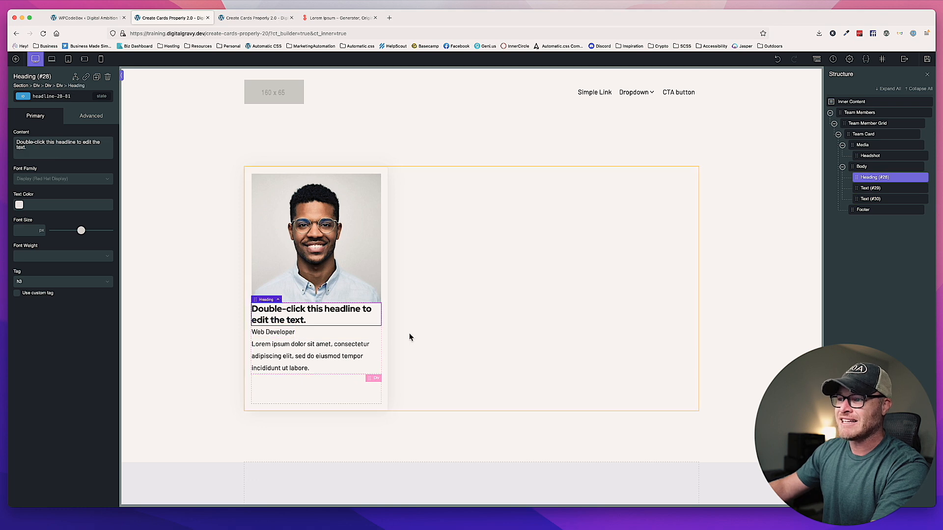
{"action": "left_click", "coordinate": [83, 97]}
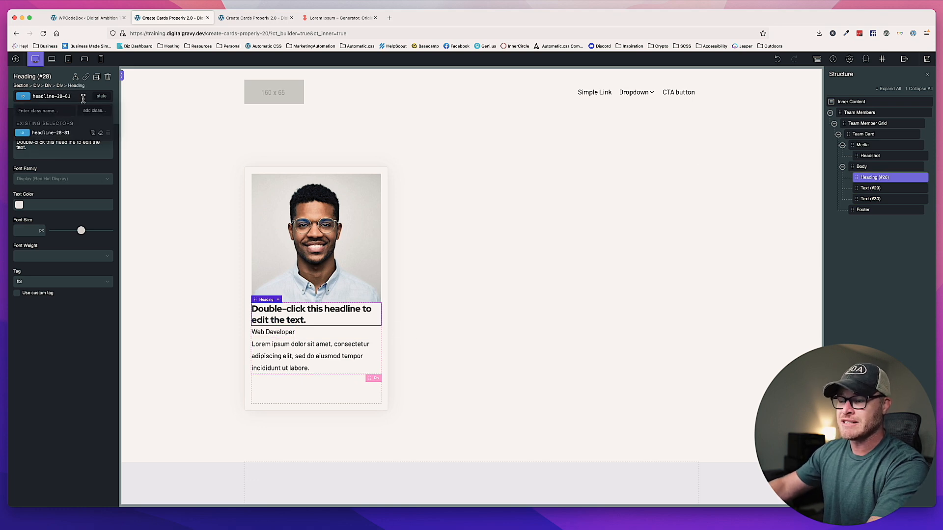
{"action": "type", "text": "team-"}
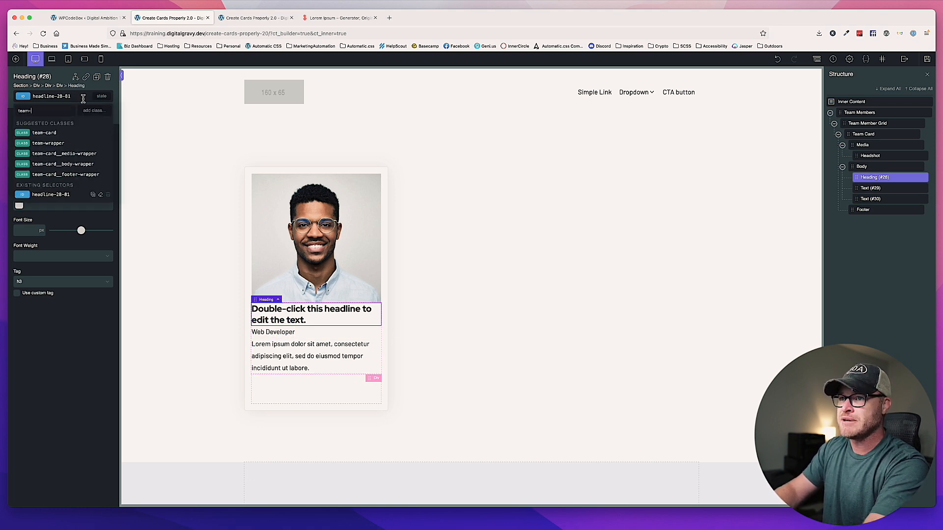
{"action": "type", "text": "card__"}
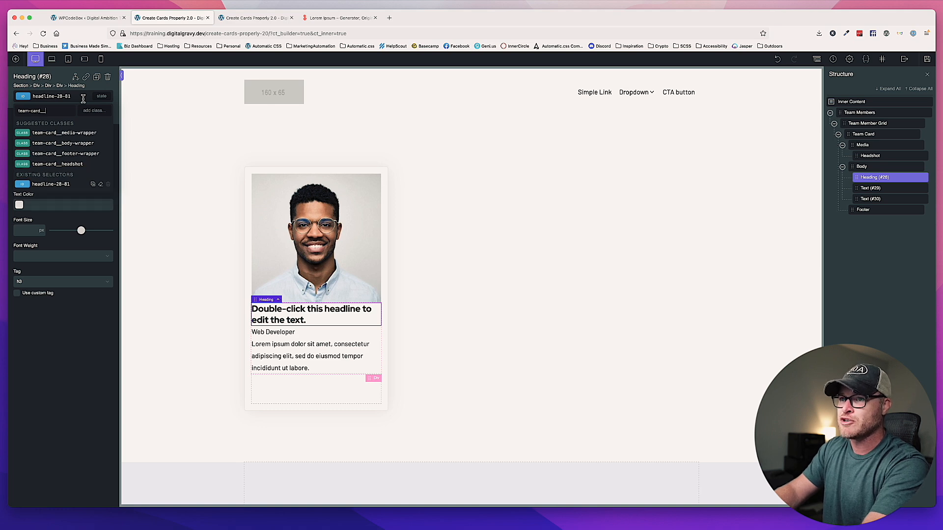
{"action": "type", "text": "name"}
{"action": "key", "text": "Return"}
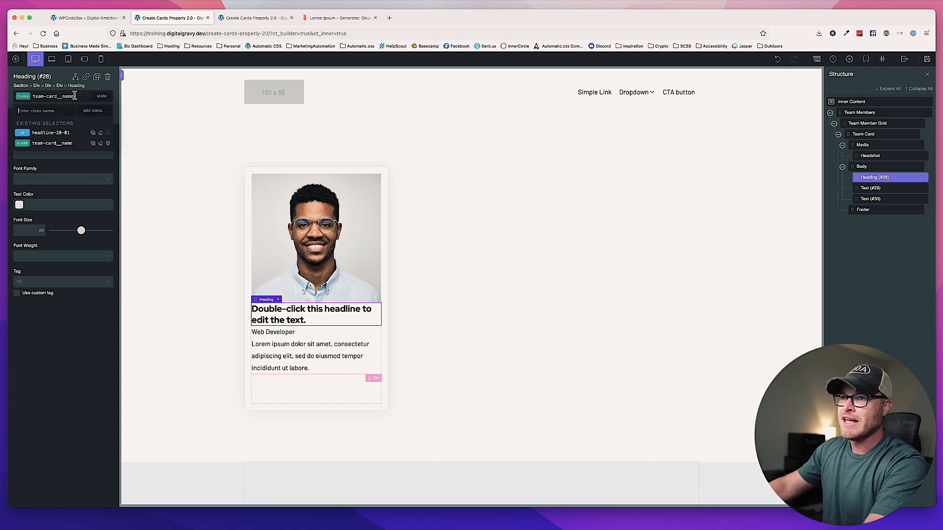
Add the class team-card__position to the "Web Developer" text element.
{"action": "left_click", "coordinate": [284, 332]}
{"action": "type", "text": "team-"}
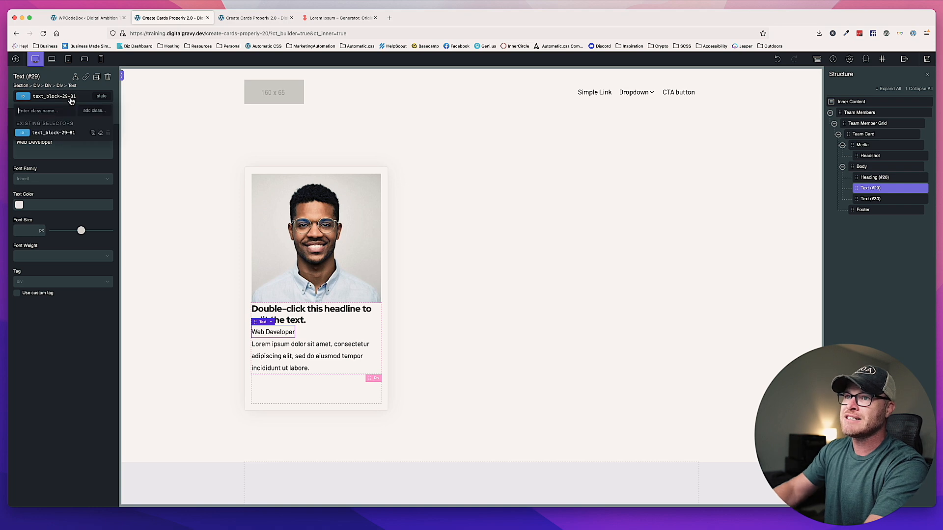
{"action": "type", "text": "card__position"}
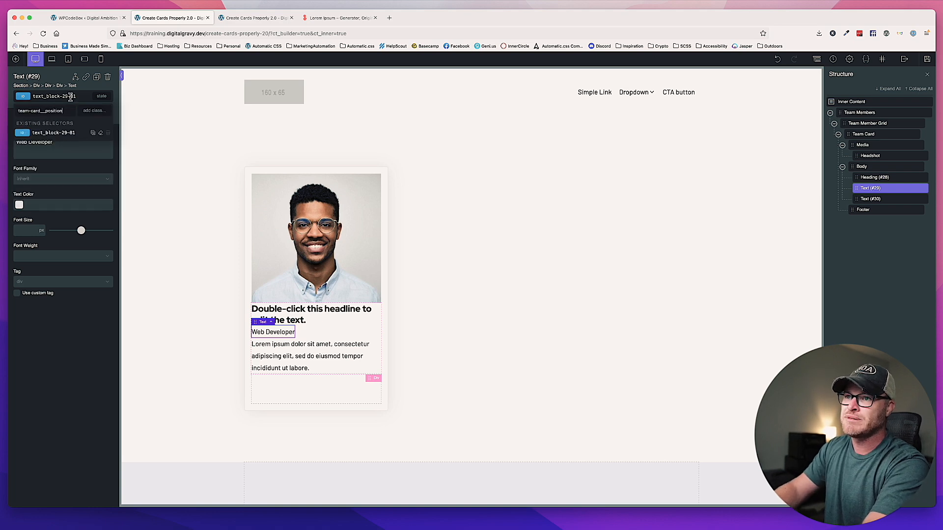
{"action": "key", "text": "Return"}
Add the class team-card__bio to the lorem ipsum text element.
{"action": "left_click", "coordinate": [310, 344]}
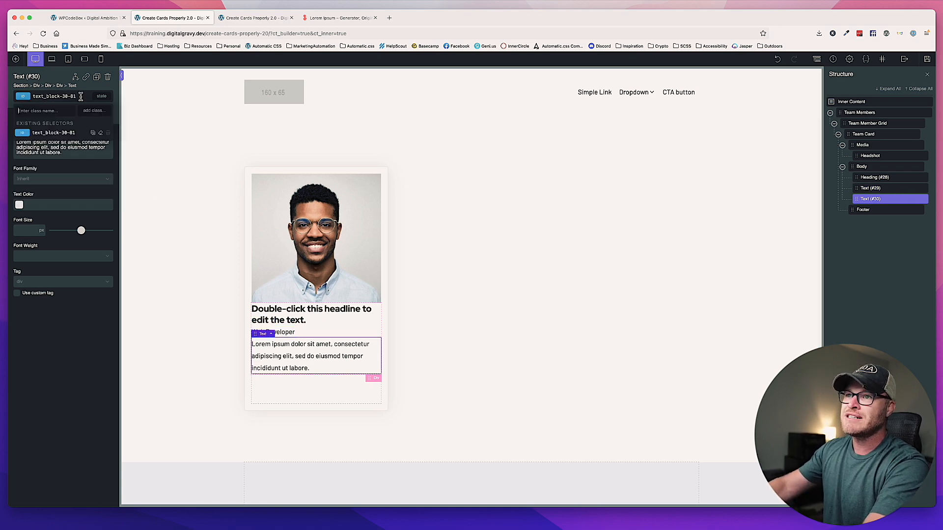
{"action": "type", "text": "team-card__bio"}
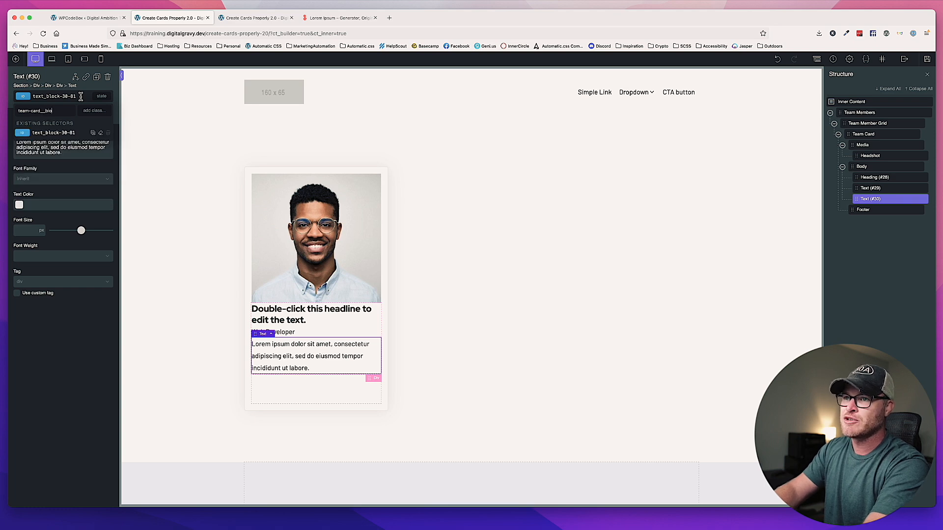
{"action": "key", "text": "Return"}
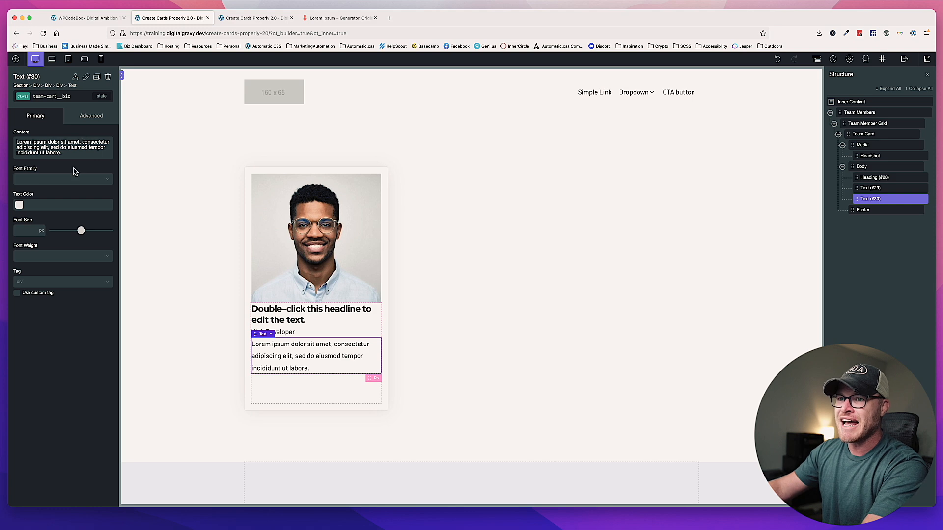
Set the line height of the team-card__bio class to 1.4.
{"action": "left_click", "coordinate": [87, 116]}
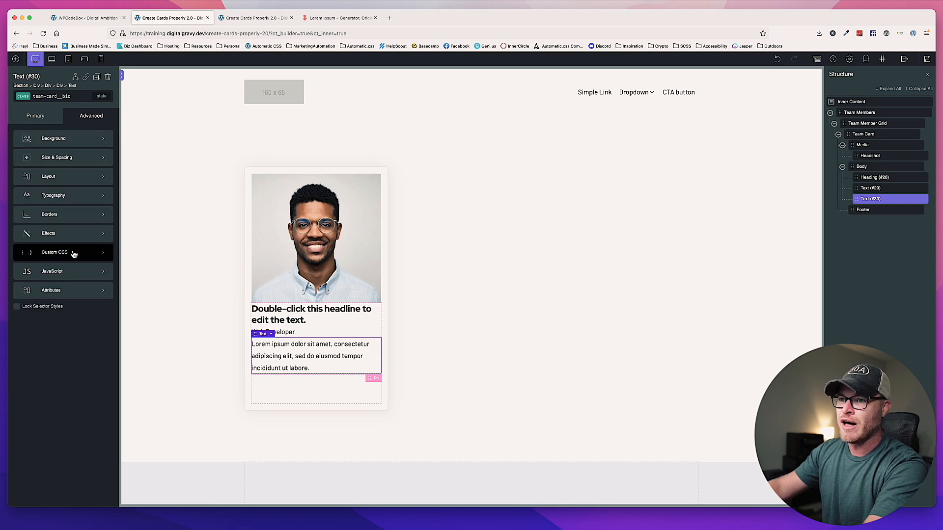
{"action": "left_click", "coordinate": [68, 197]}
{"action": "left_click", "coordinate": [38, 263]}
{"action": "type", "text": "1.4"}
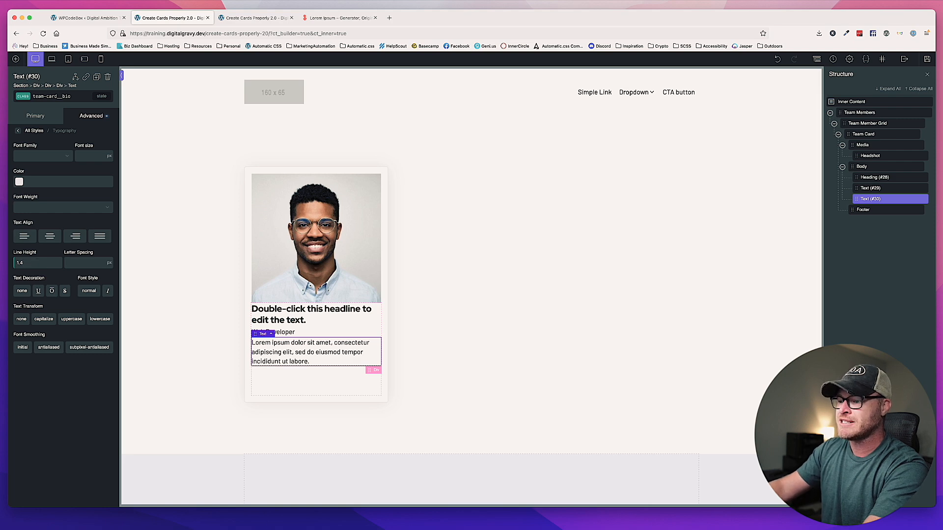
Check the bio text in the Figma mockup and set the team-card__bio font size to 1.6 rem.
{"action": "left_click", "coordinate": [283, 526]}
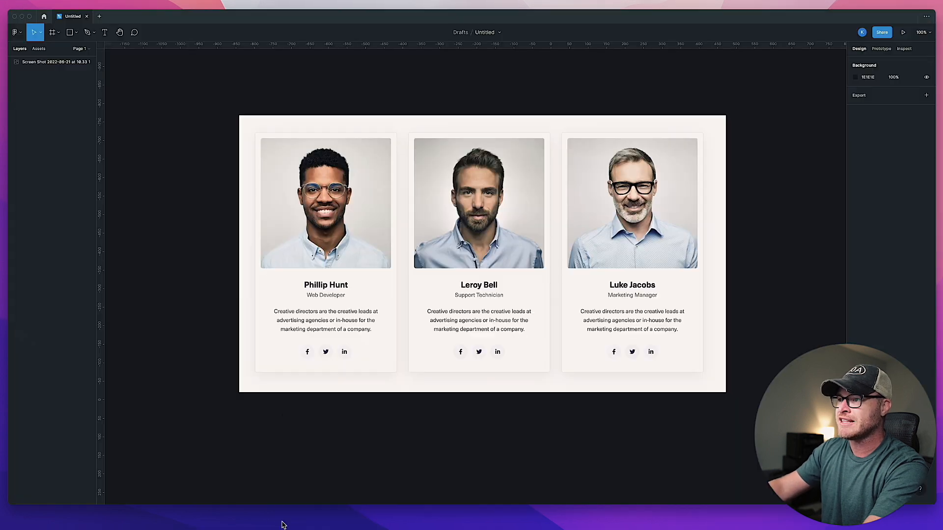
{"action": "left_click", "coordinate": [144, 524]}
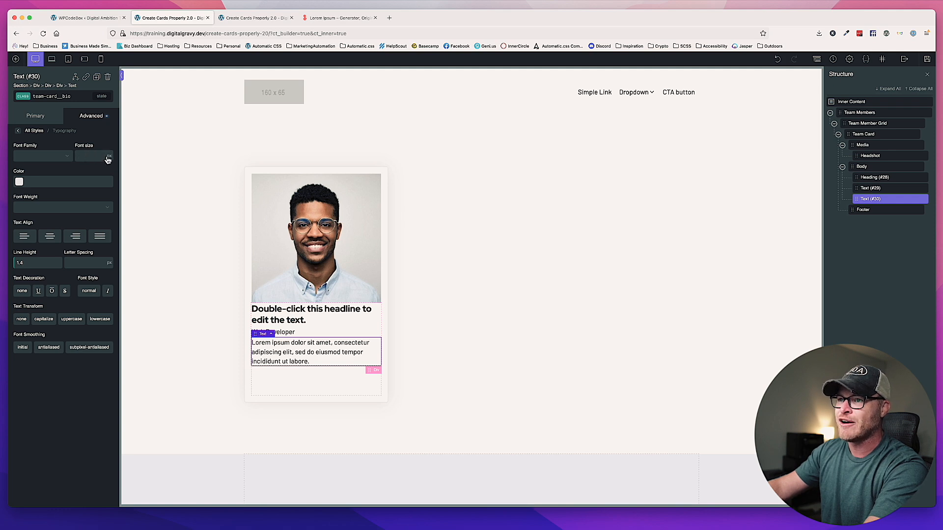
{"action": "left_click", "coordinate": [109, 162]}
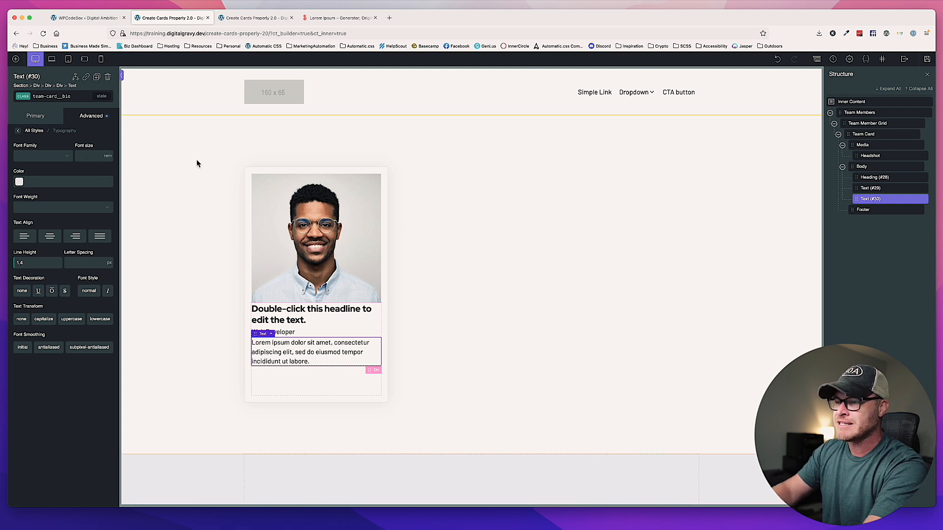
{"action": "type", "text": "1.6"}
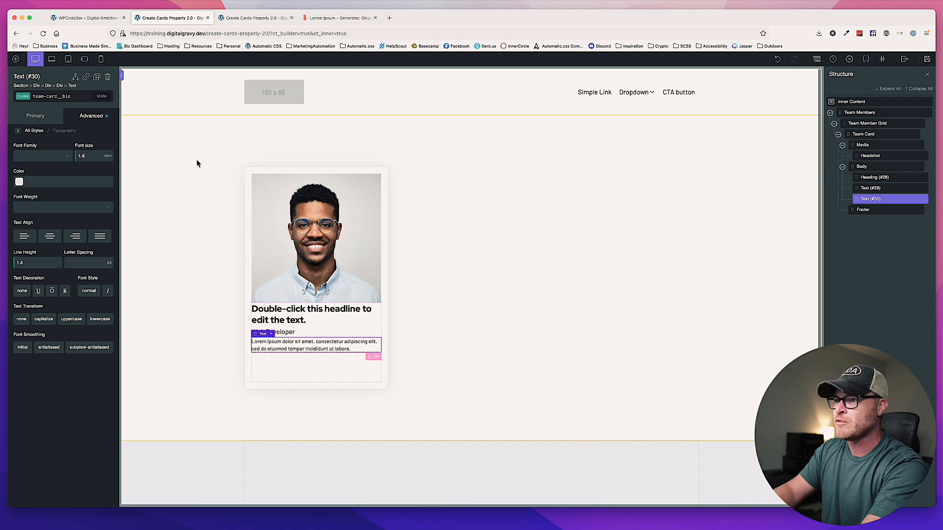
{"action": "key", "text": "BackSpace"}
{"action": "type", "text": "8"}
{"action": "key", "text": "BackSpace"}
{"action": "type", "text": "6"}
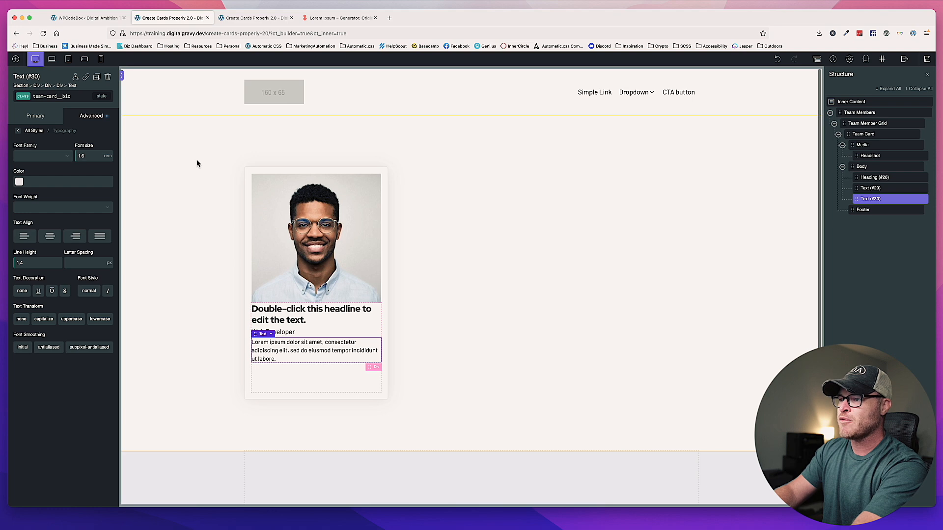
Set the font size of the team-card__position class on the "Web Developer" text to 1.6 rem.
{"action": "left_click", "coordinate": [285, 332]}
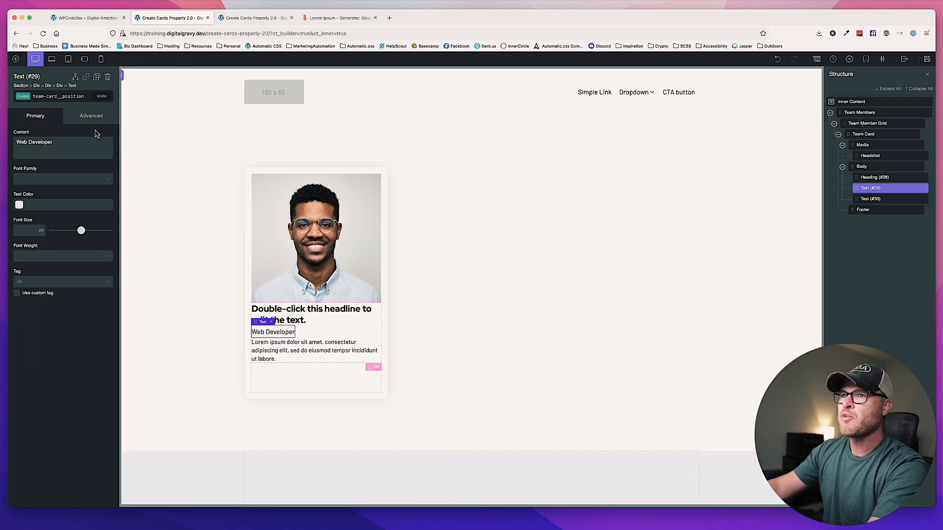
{"action": "left_click", "coordinate": [45, 232]}
{"action": "left_click", "coordinate": [48, 258]}
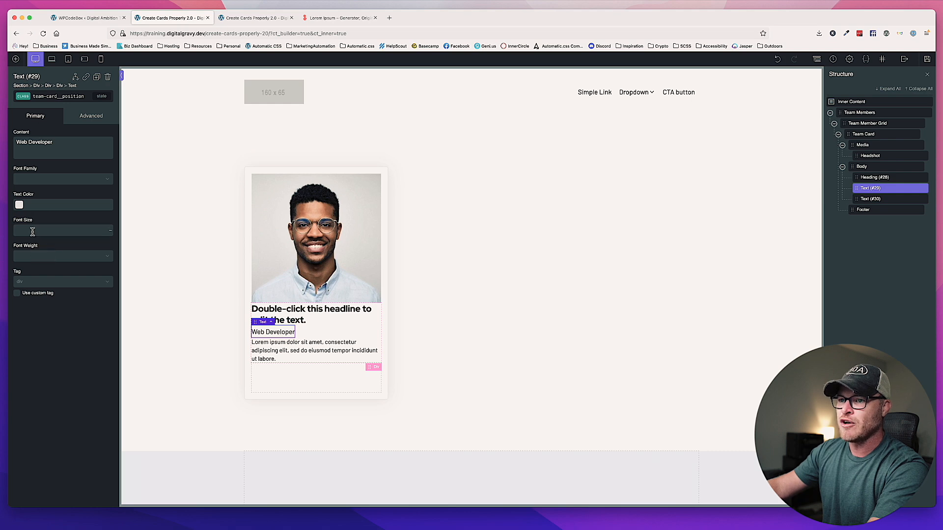
{"action": "left_click", "coordinate": [110, 231]}
{"action": "left_click", "coordinate": [109, 238]}
{"action": "left_click", "coordinate": [30, 230]}
{"action": "type", "text": "1.6"}
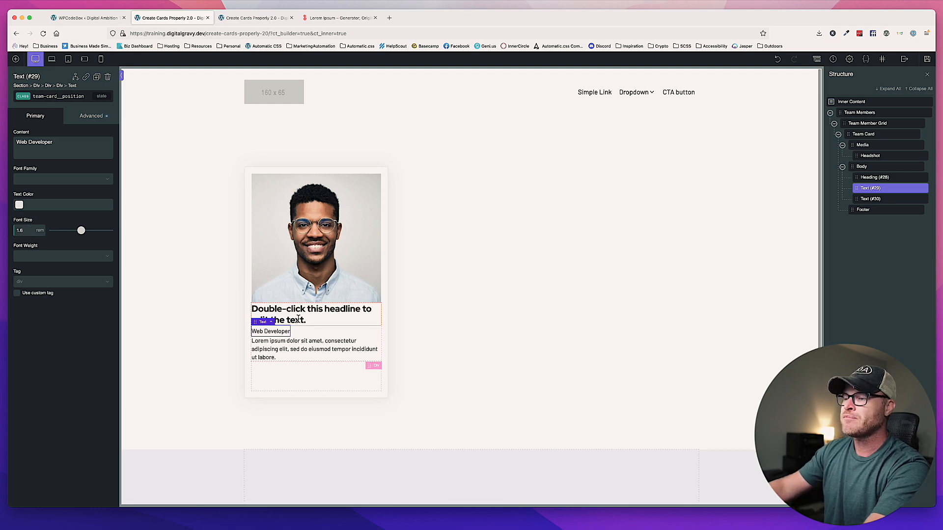
Compare the card heading with the Figma mockup and set the team-card__name font size to 2.2 rem.
{"action": "left_click", "coordinate": [378, 319]}
{"action": "left_click", "coordinate": [281, 527]}
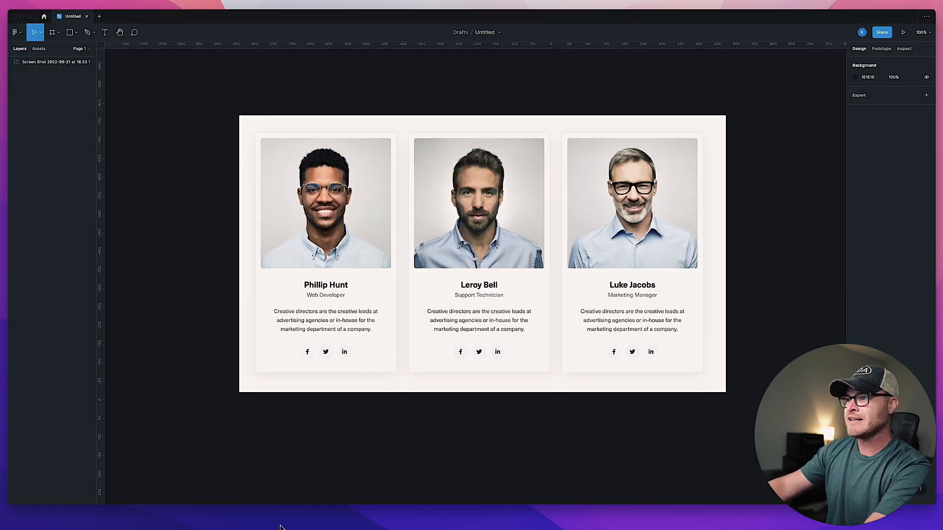
{"action": "left_click", "coordinate": [144, 523]}
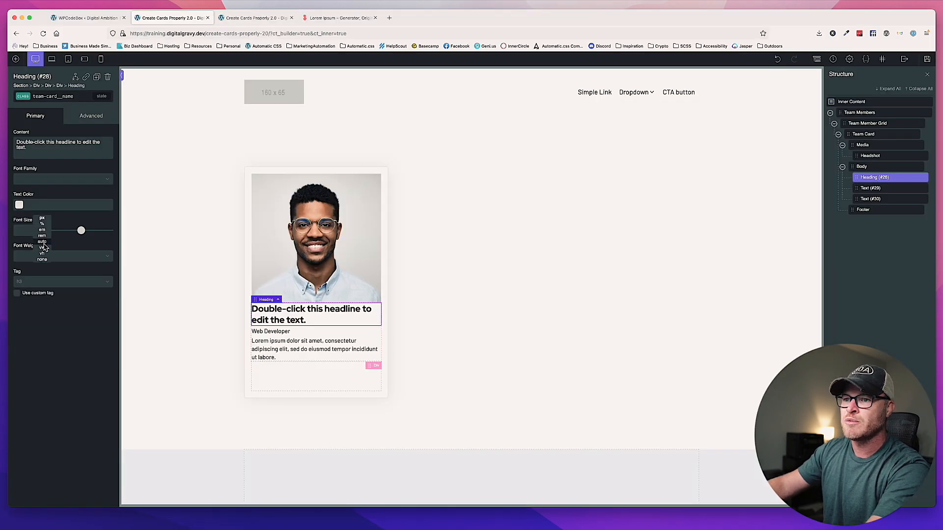
{"action": "left_click", "coordinate": [41, 236]}
{"action": "type", "text": "1.98"}
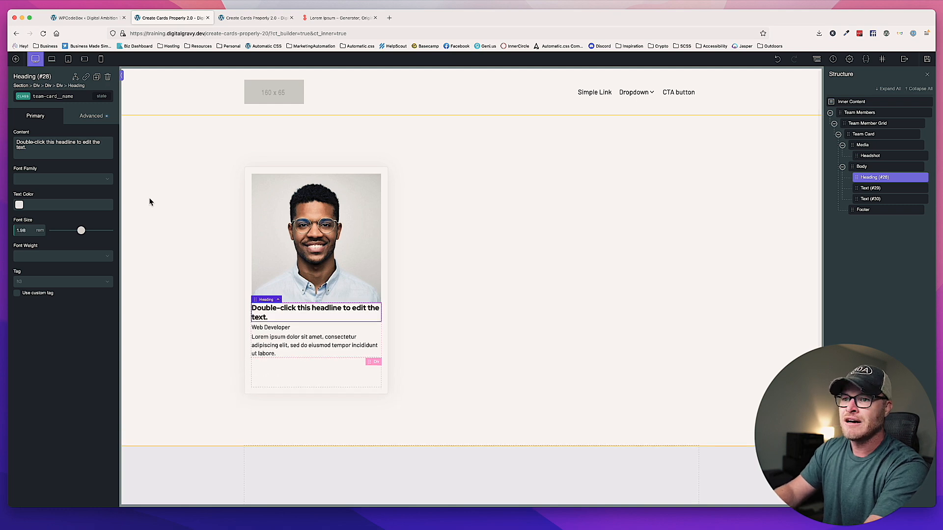
{"action": "key", "text": "BackSpace"}
{"action": "key", "text": "BackSpace"}
{"action": "key", "text": "BackSpace"}
{"action": "key", "text": "BackSpace"}
{"action": "type", "text": "2"}
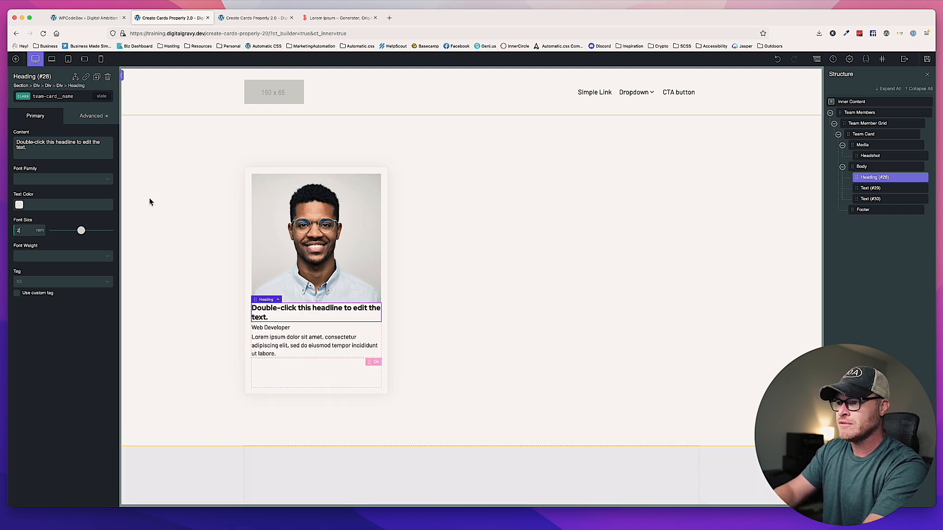
{"action": "type", "text": ".2"}
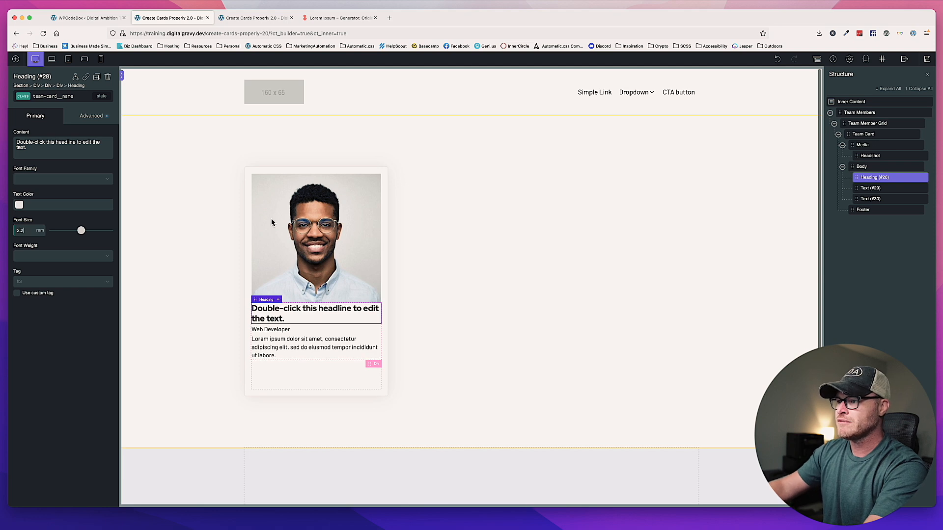
Replace the card heading's placeholder content with the team member's name from the first card in the Figma mockup.
{"action": "left_click", "coordinate": [385, 335]}
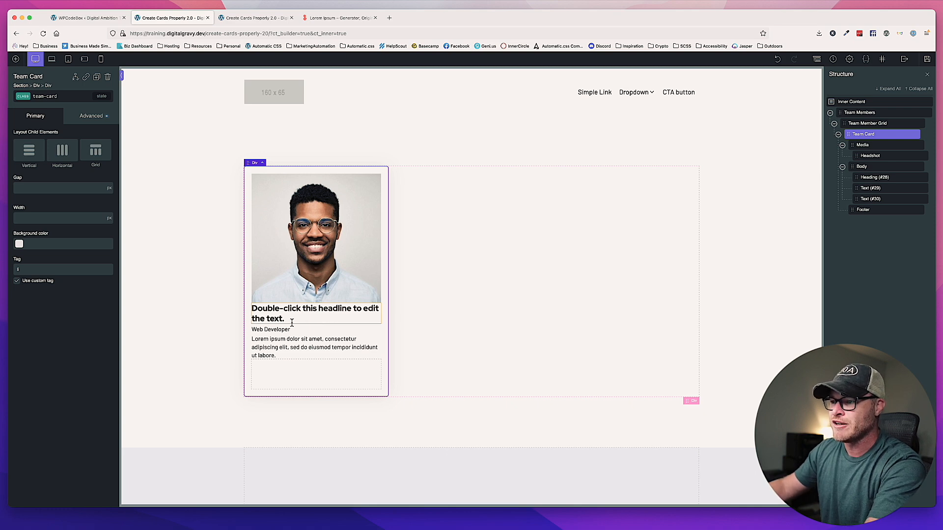
{"action": "left_click", "coordinate": [367, 333]}
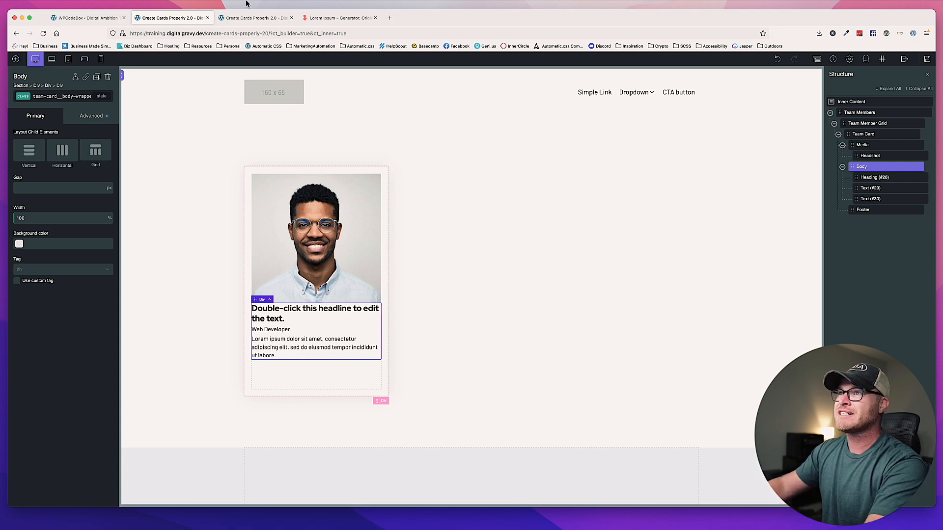
{"action": "left_click", "coordinate": [279, 529]}
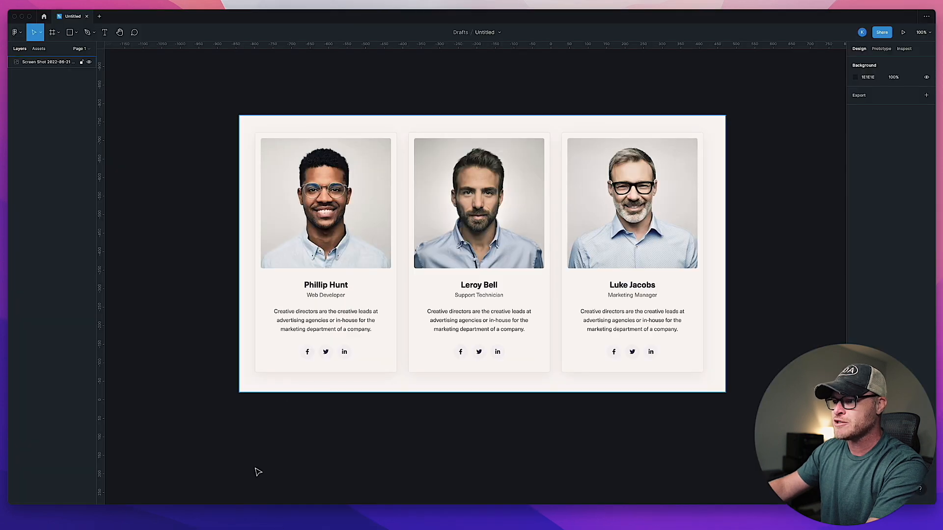
{"action": "left_click", "coordinate": [150, 524]}
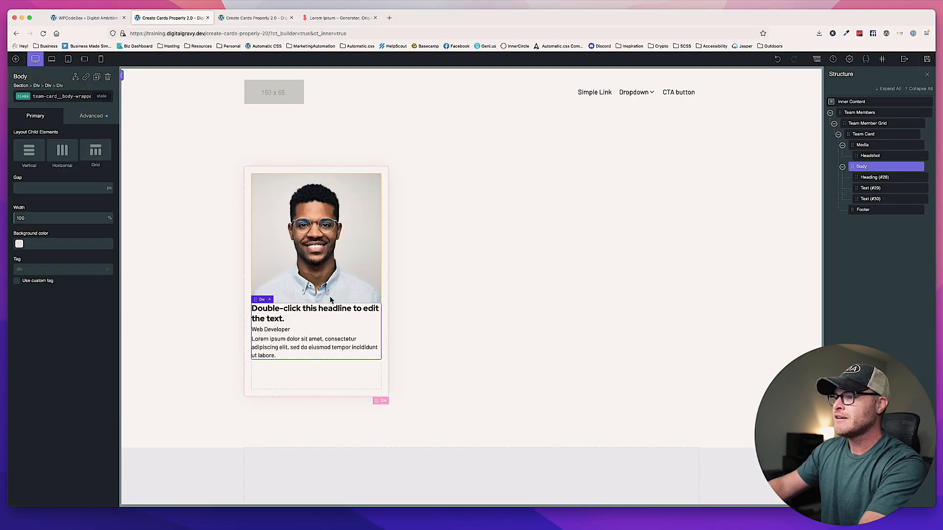
{"action": "left_click", "coordinate": [322, 314]}
{"action": "double_click", "coordinate": [323, 314]}
{"action": "type", "text": "Phillip Hunt"}
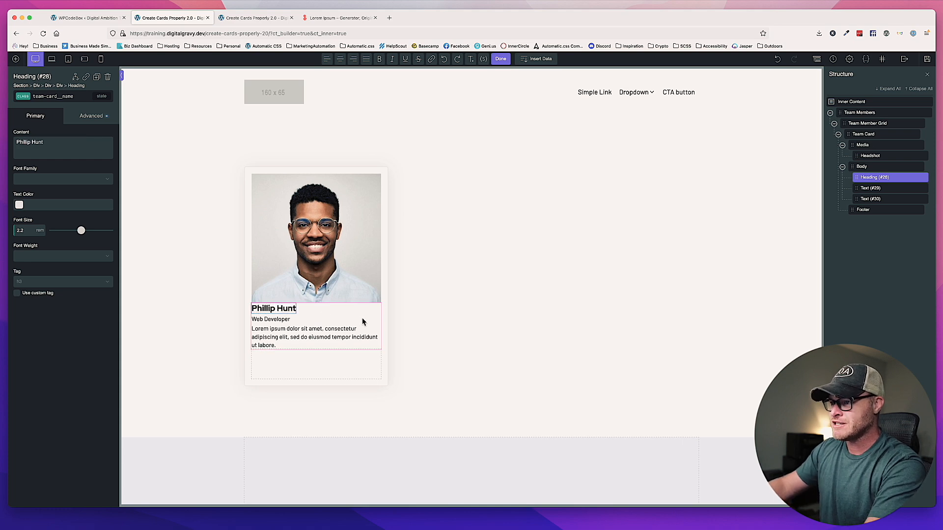
Give the "Web Developer" text in the card body a custom span tag.
{"action": "left_click", "coordinate": [311, 340]}
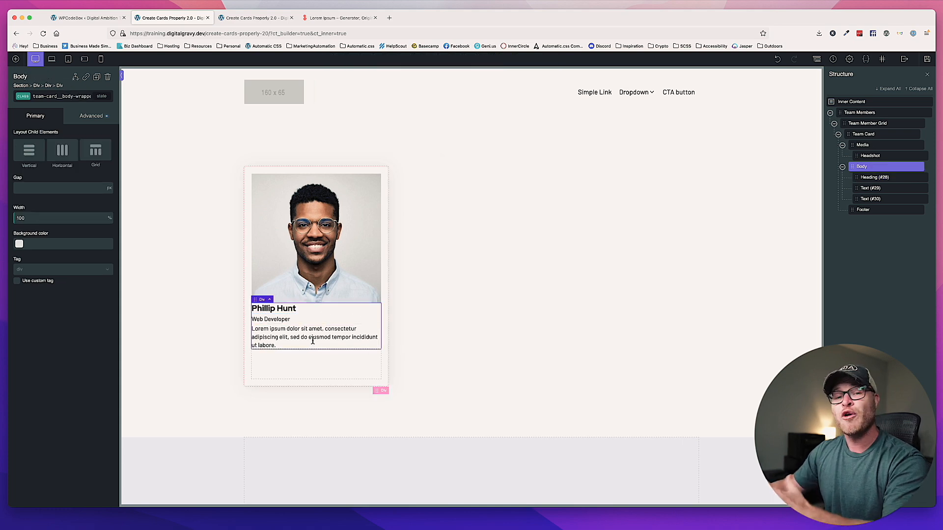
{"action": "left_click", "coordinate": [316, 339]}
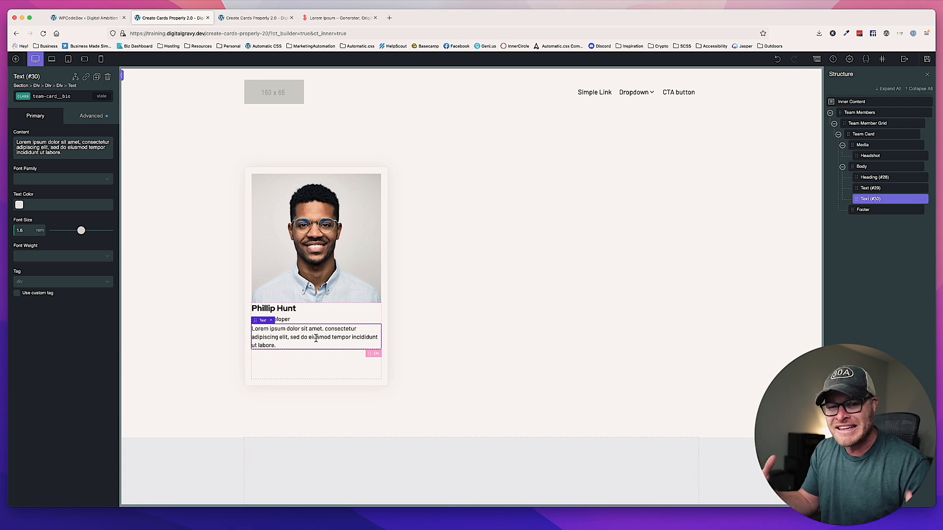
{"action": "left_click", "coordinate": [255, 320]}
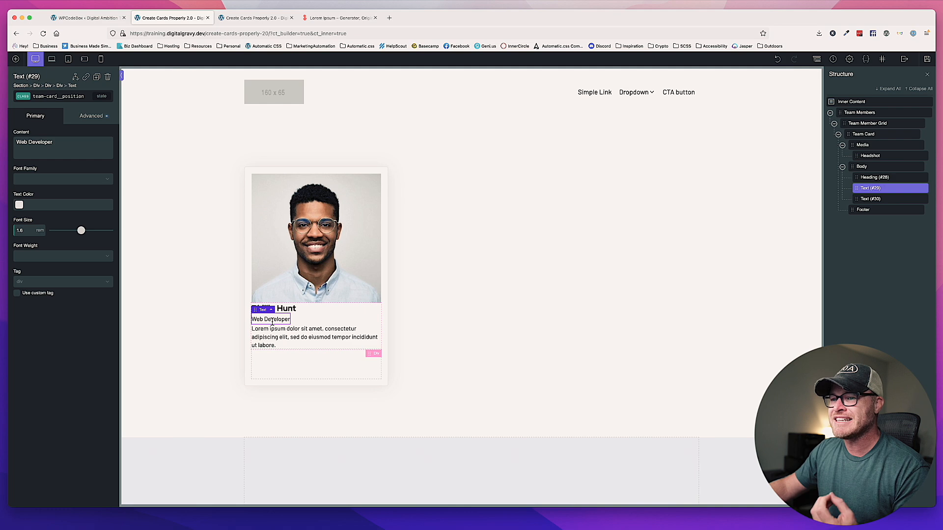
{"action": "left_click", "coordinate": [22, 284]}
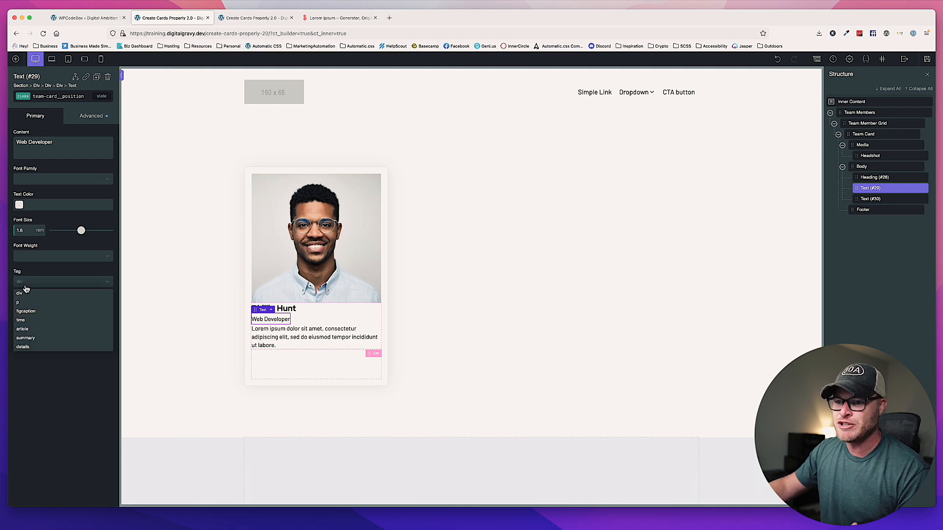
{"action": "left_click", "coordinate": [18, 306]}
{"action": "left_click", "coordinate": [16, 293]}
{"action": "double_click", "coordinate": [32, 287]}
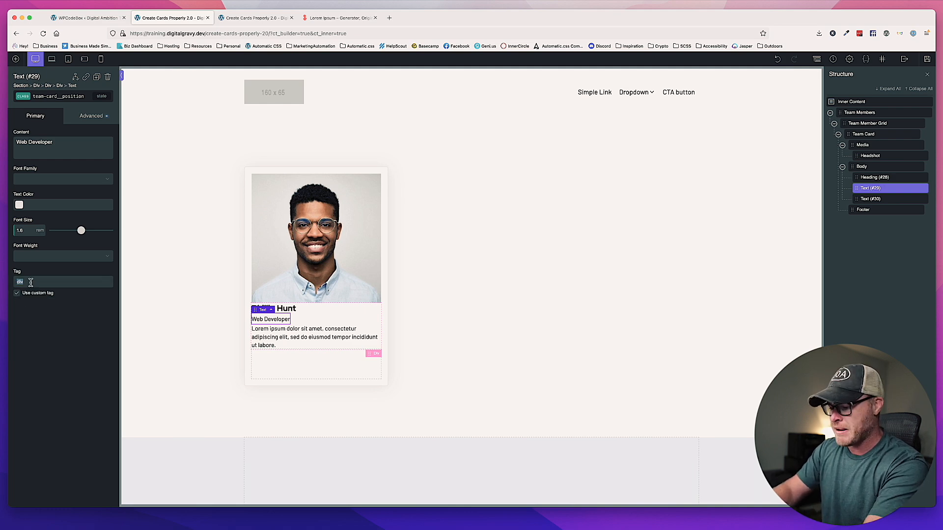
Set the tag of the team-card__bio text to p and save the page.
{"action": "left_click", "coordinate": [320, 336]}
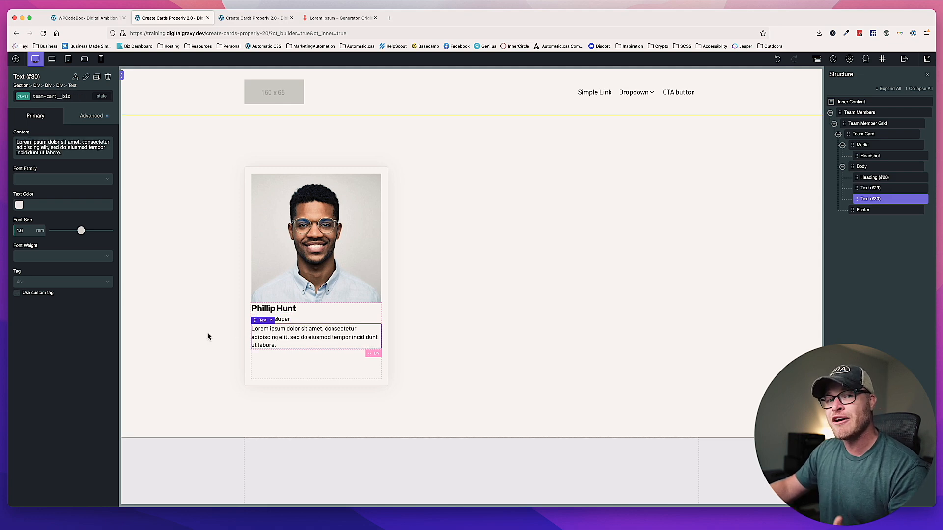
{"action": "left_click", "coordinate": [33, 282]}
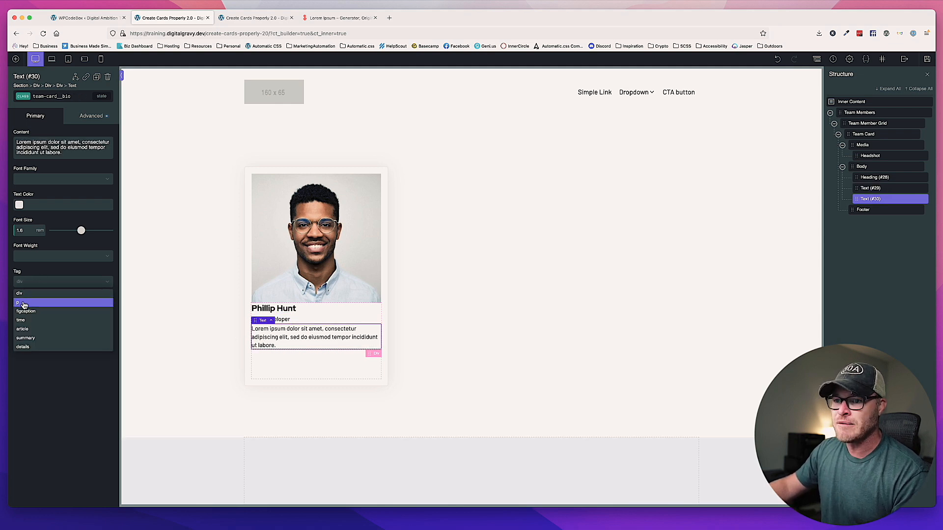
{"action": "left_click", "coordinate": [24, 304]}
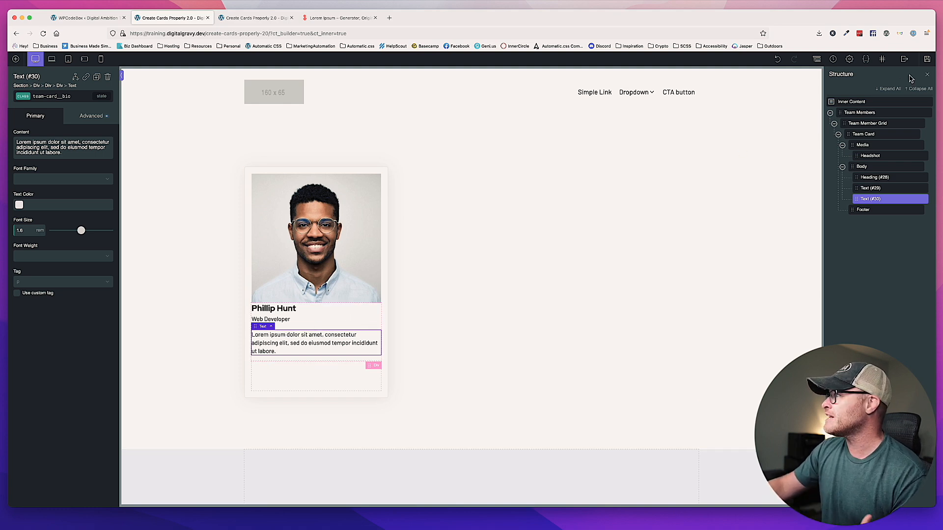
{"action": "left_click", "coordinate": [927, 59]}
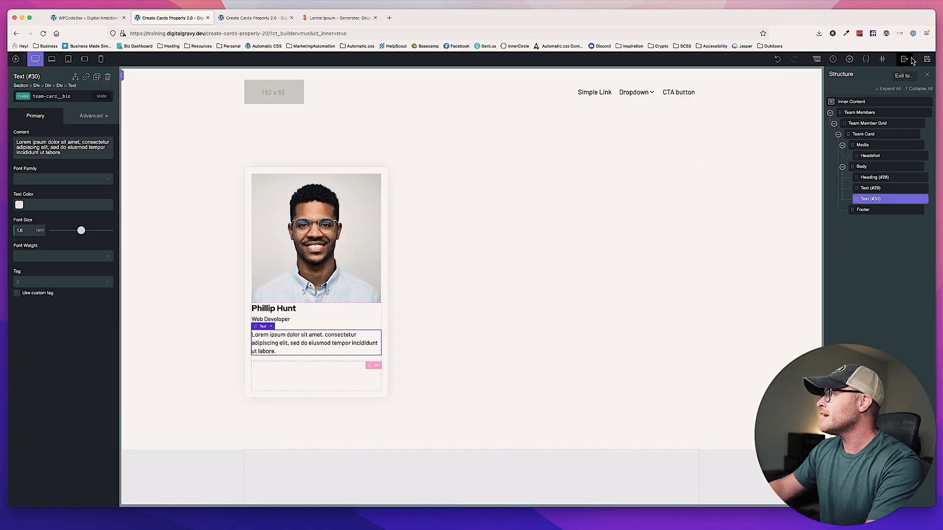
Open the page's front end and inspect the bio paragraph's markup and the CSS rules that apply to it.
{"action": "mouse_move", "coordinate": [908, 63]}
{"action": "left_click", "coordinate": [910, 82]}
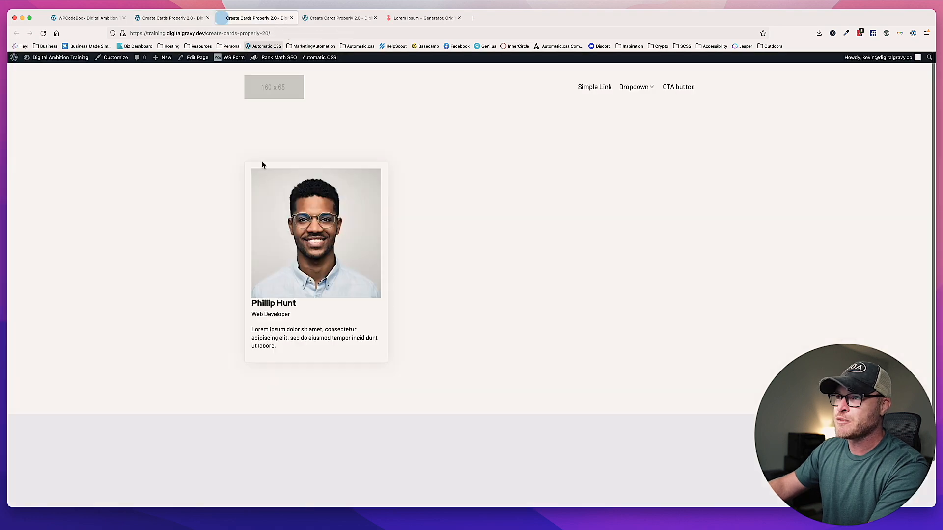
{"action": "right_click", "coordinate": [295, 339]}
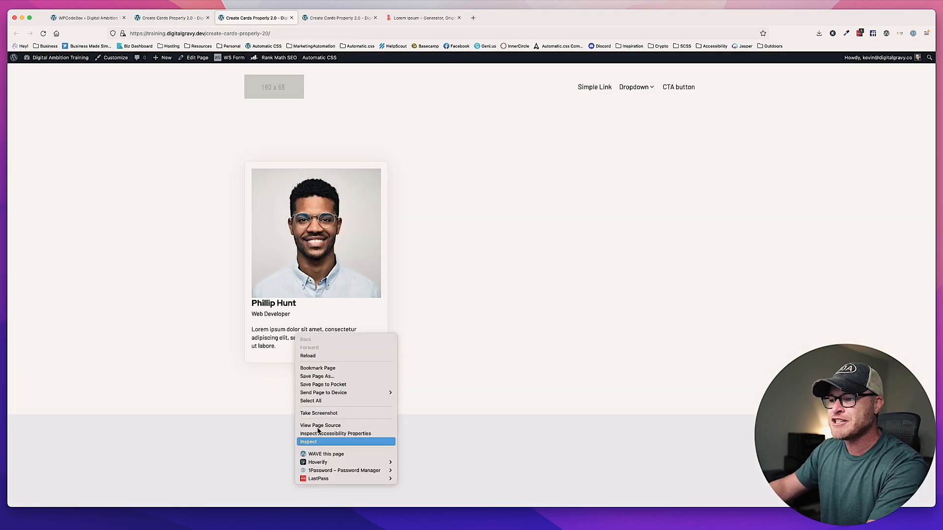
{"action": "left_click", "coordinate": [323, 444]}
{"action": "scroll", "coordinate": [588, 458], "scroll_direction": "down", "scroll_amount": 5}
{"action": "left_click_drag", "start_coordinate": [582, 391], "coordinate": [579, 313]}
{"action": "scroll", "coordinate": [590, 455], "scroll_direction": "down", "scroll_amount": 4}
{"action": "scroll", "coordinate": [589, 456], "scroll_direction": "down", "scroll_amount": 5}
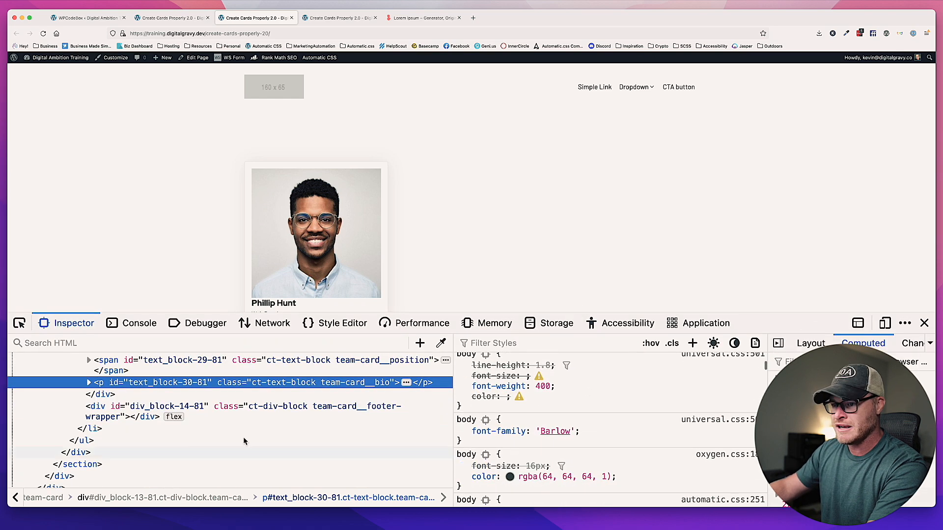
{"action": "scroll", "coordinate": [535, 407], "scroll_direction": "down", "scroll_amount": 5}
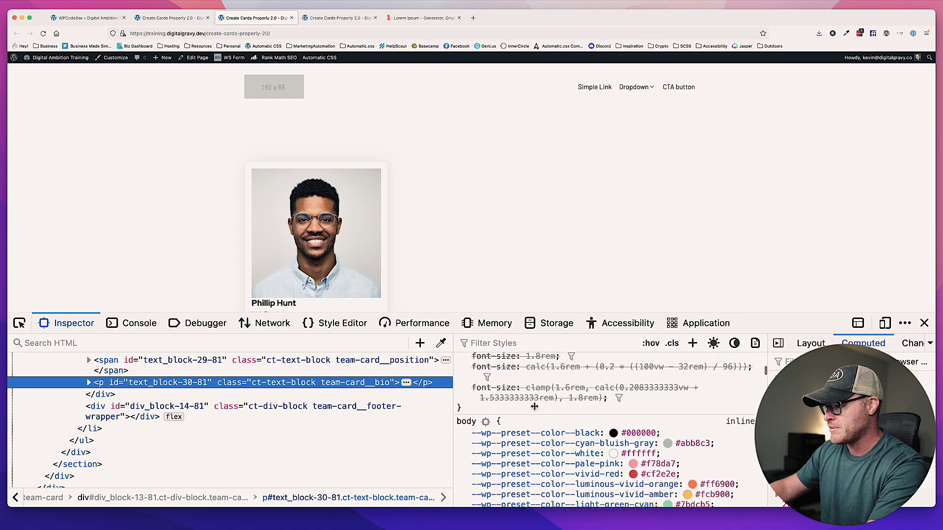
{"action": "scroll", "coordinate": [535, 407], "scroll_direction": "up", "scroll_amount": 6}
{"action": "right_click", "coordinate": [536, 407]}
{"action": "left_click", "coordinate": [557, 431]}
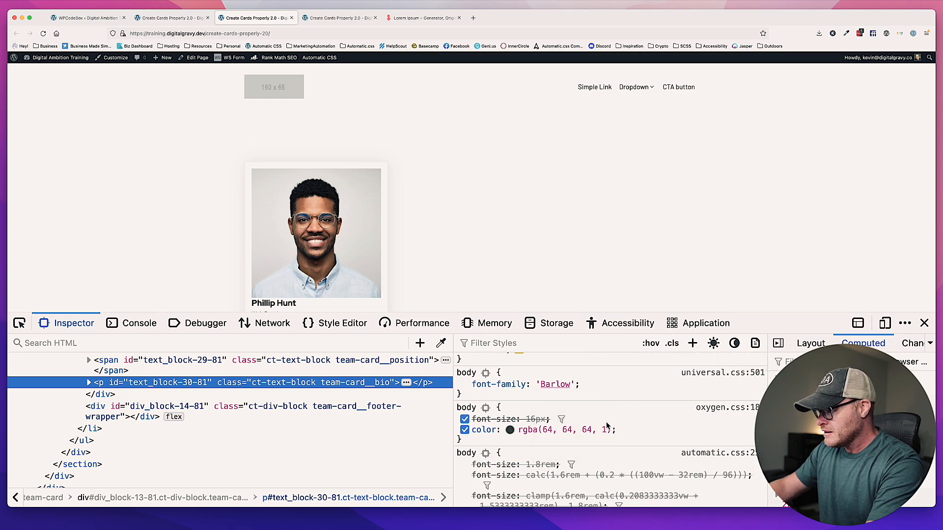
{"action": "scroll", "coordinate": [590, 423], "scroll_direction": "down", "scroll_amount": 6}
{"action": "scroll", "coordinate": [607, 421], "scroll_direction": "down", "scroll_amount": 10}
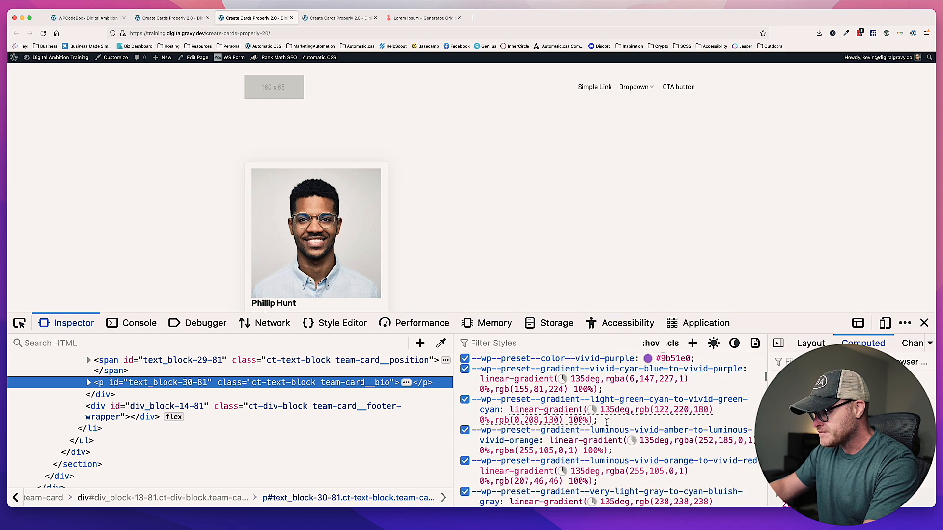
{"action": "scroll", "coordinate": [607, 423], "scroll_direction": "up", "scroll_amount": 3}
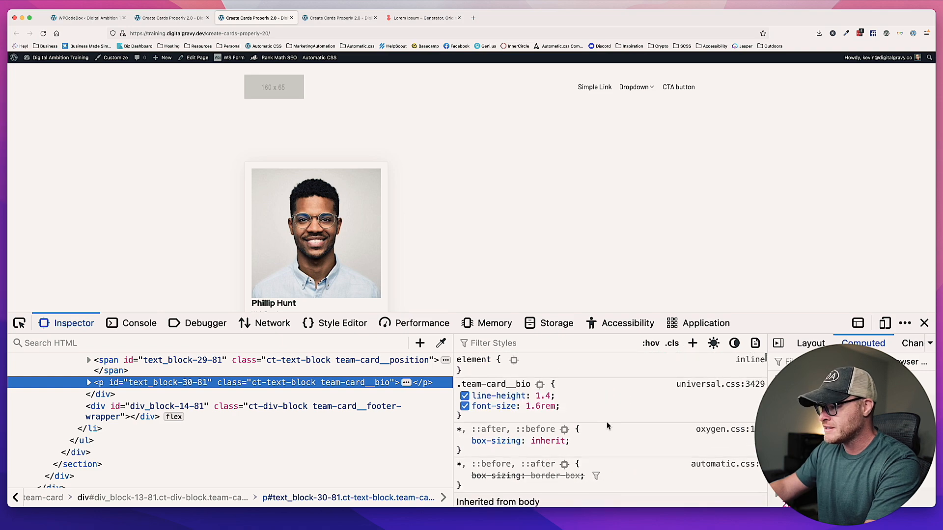
{"action": "left_click", "coordinate": [924, 323]}
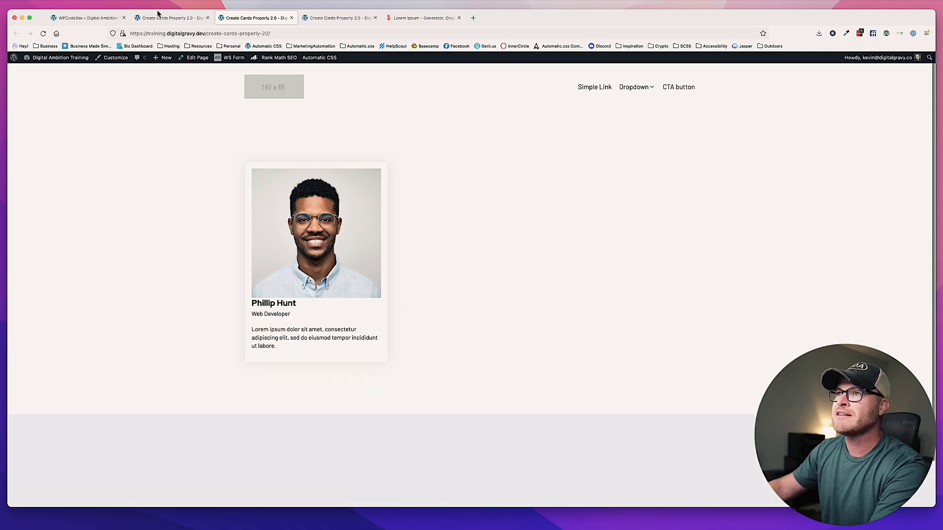
Switch to the WPCodeBox Global Styling snippet and add a .team-card rule containing a nested p rule.
{"action": "left_click", "coordinate": [170, 18]}
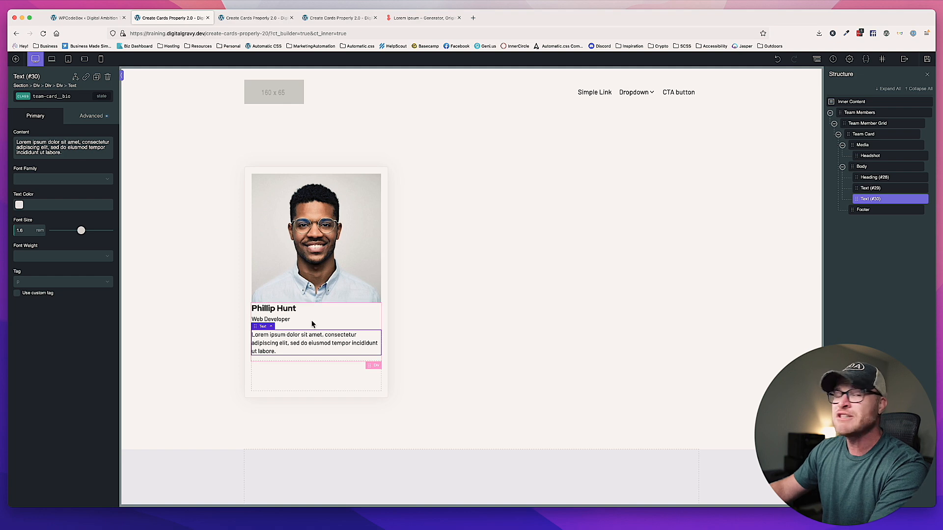
{"action": "left_click", "coordinate": [263, 170]}
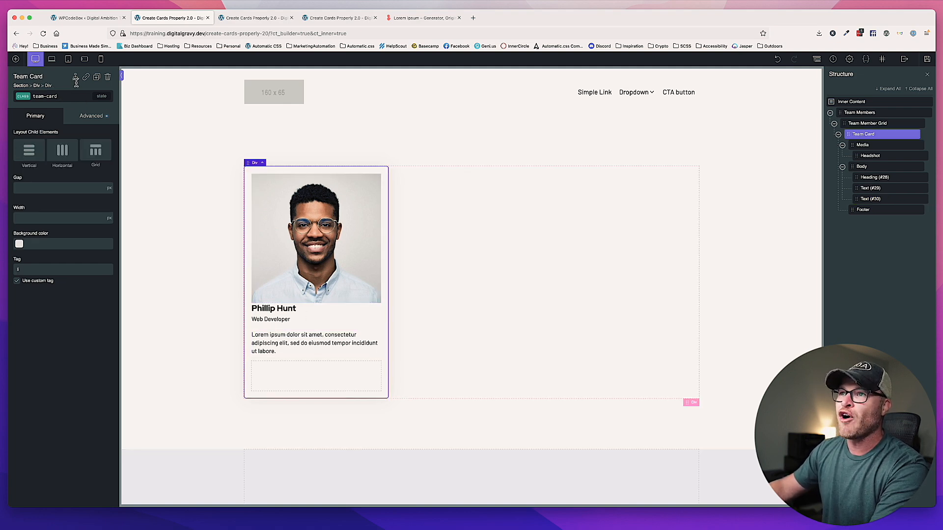
{"action": "left_click", "coordinate": [82, 18]}
{"action": "type", "text": ".team"}
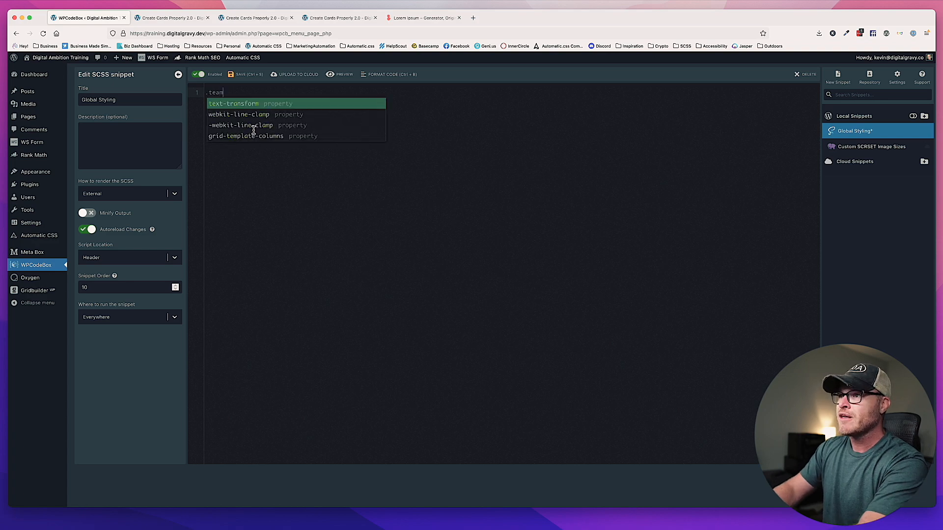
{"action": "type", "text": "-card {     "}
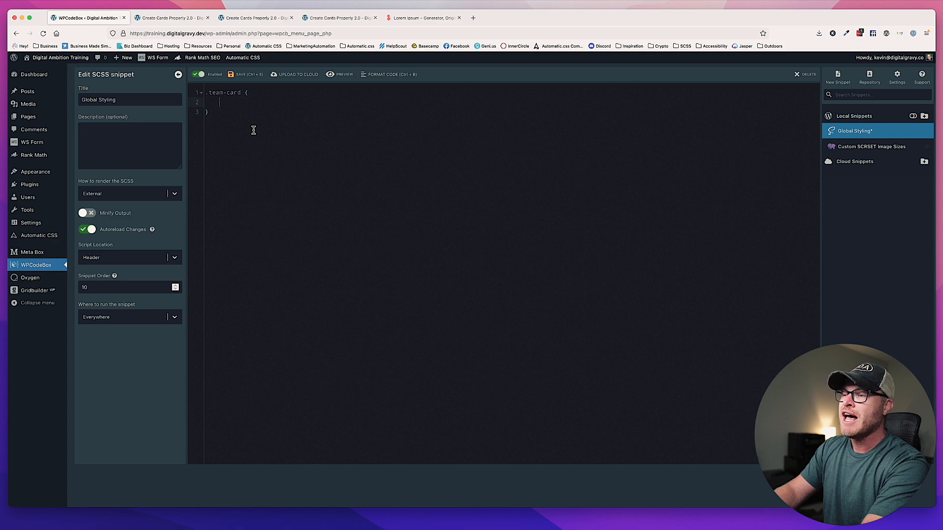
{"action": "type", "text": "p"}
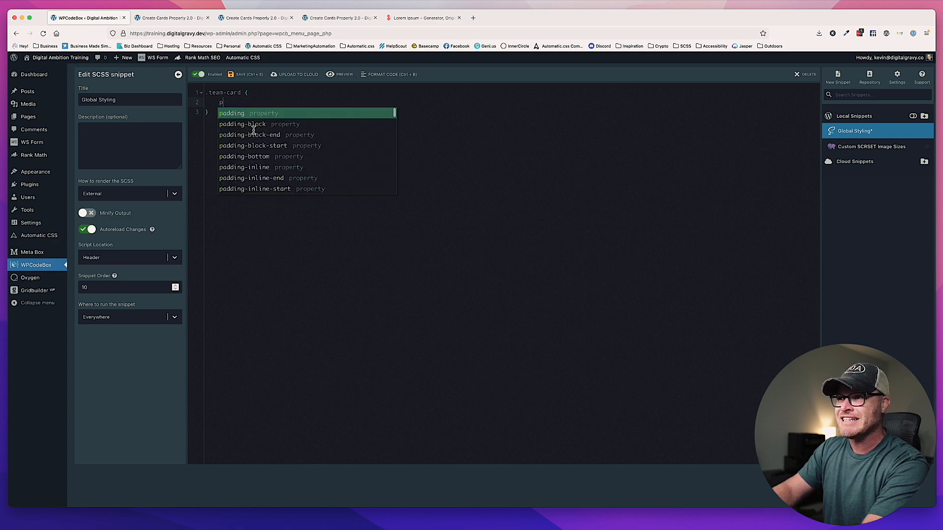
{"action": "type", "text": " {"}
{"action": "key", "text": "Return"}
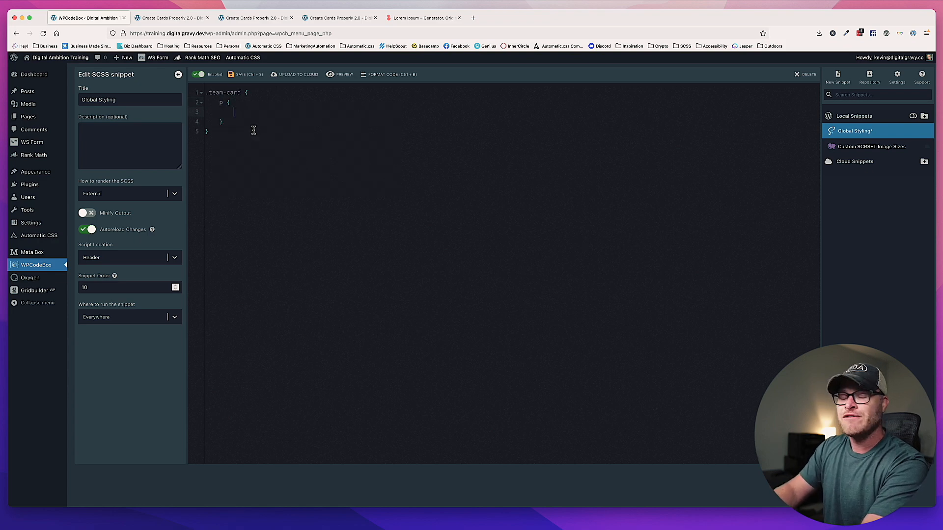
Set margin-block-start and margin-block-end to 0 inside the nested p rule.
{"action": "type", "text": "margin-bloc-"}
{"action": "key", "text": "BackSpace"}
{"action": "type", "text": "k-start: 0;"}
{"action": "key", "text": "Return"}
{"action": "type", "text": "margin-block-"}
{"action": "key", "text": "Return"}
{"action": "type", "text": "0;"}
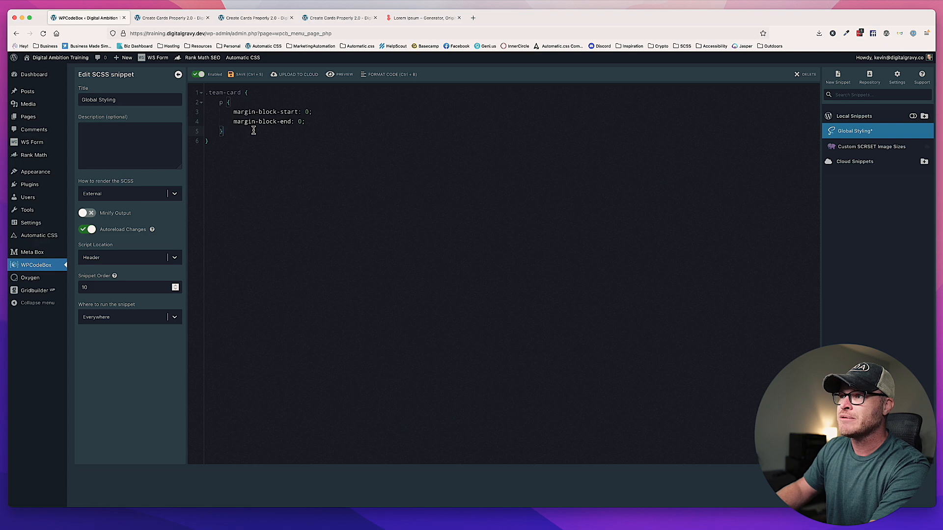
{"action": "key", "text": "Down"}
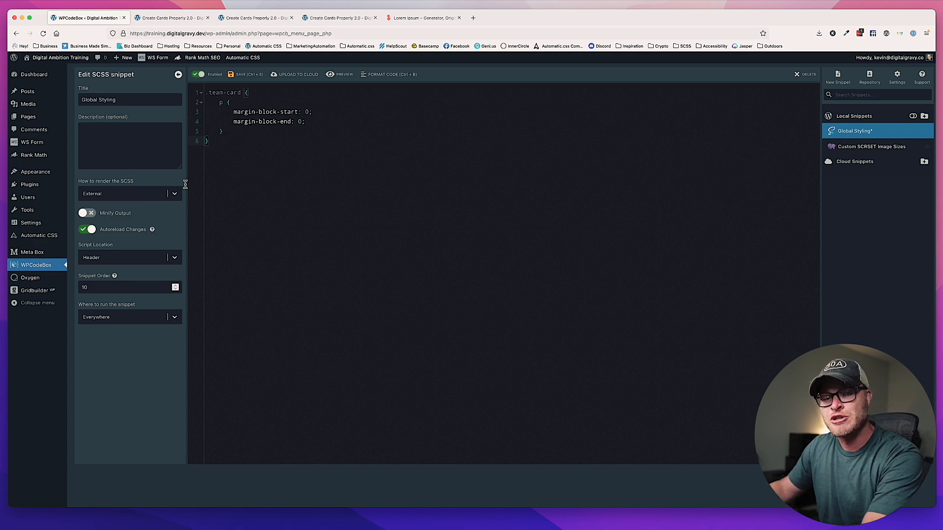
Review and save the Global Styling snippet, and check the bio paragraph's spacing in the Oxygen builder.
{"action": "left_click_drag", "start_coordinate": [219, 103], "coordinate": [224, 131]}
{"action": "left_click", "coordinate": [236, 92]}
{"action": "left_click_drag", "start_coordinate": [248, 92], "coordinate": [201, 92]}
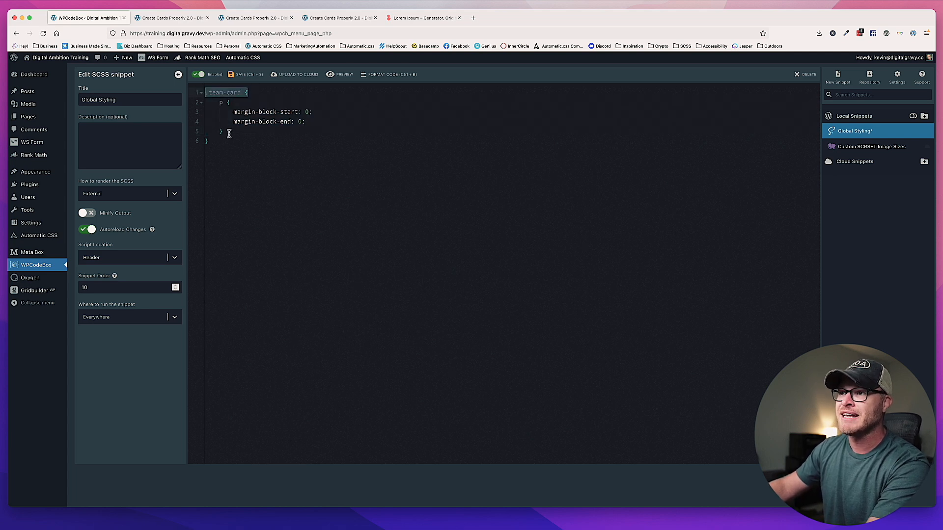
{"action": "left_click", "coordinate": [225, 104]}
{"action": "left_click_drag", "start_coordinate": [220, 102], "coordinate": [224, 131]}
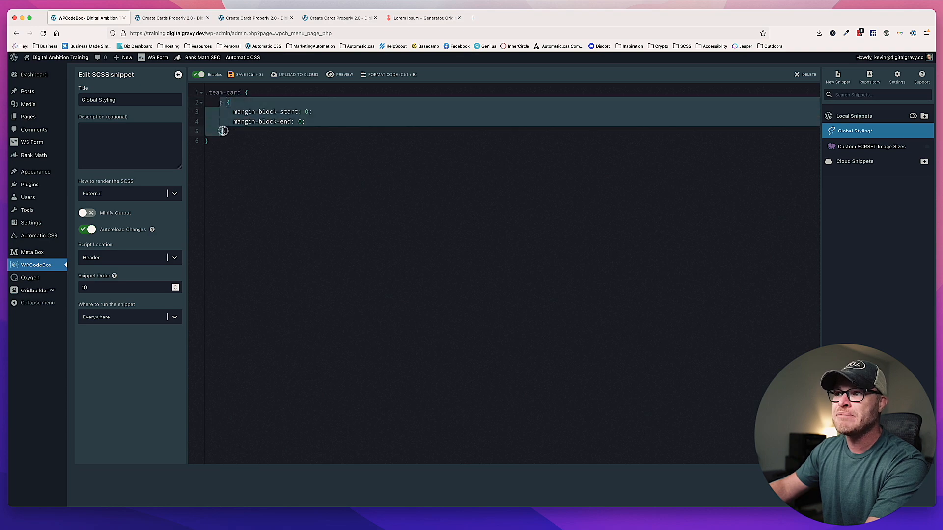
{"action": "left_click", "coordinate": [268, 132]}
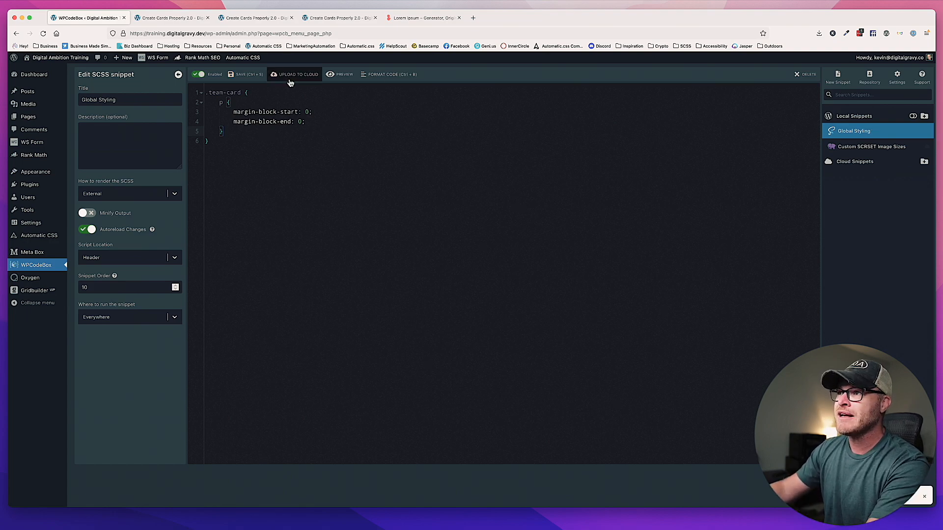
{"action": "left_click", "coordinate": [185, 19]}
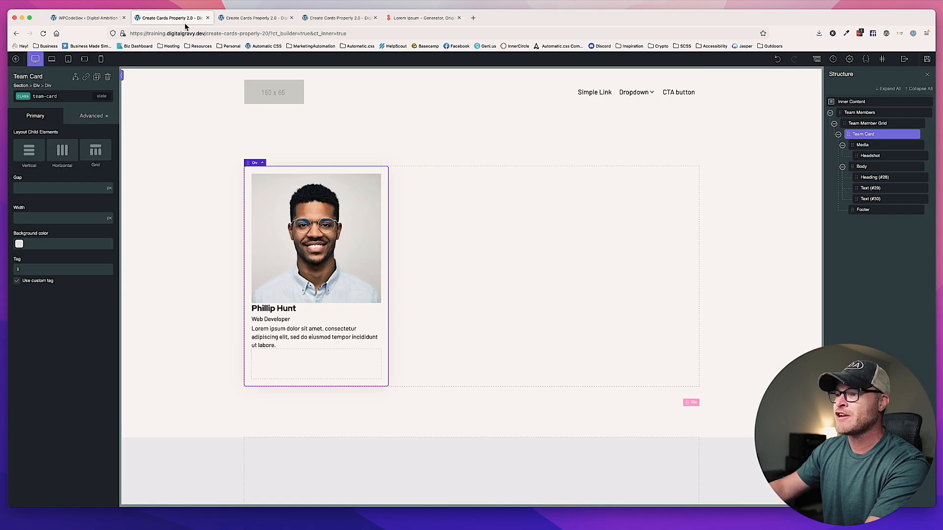
{"action": "left_click", "coordinate": [298, 336]}
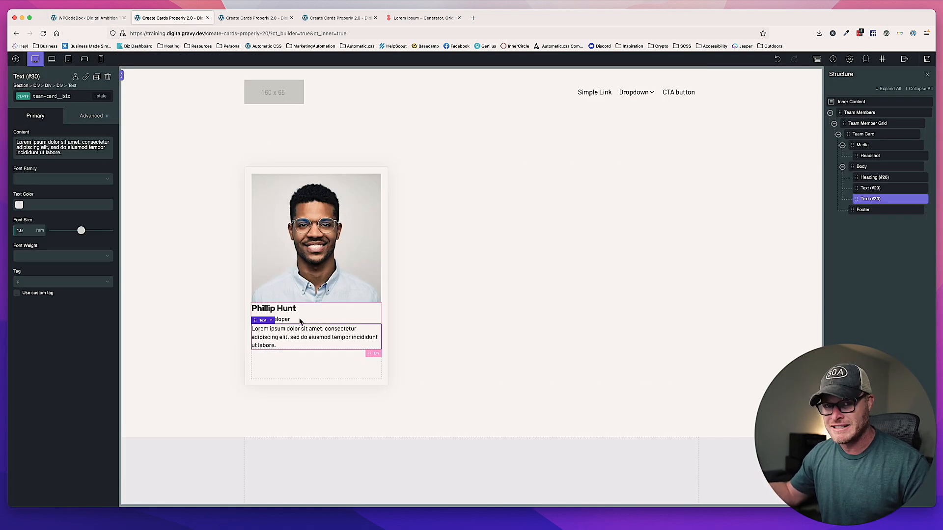
{"action": "left_click", "coordinate": [86, 18]}
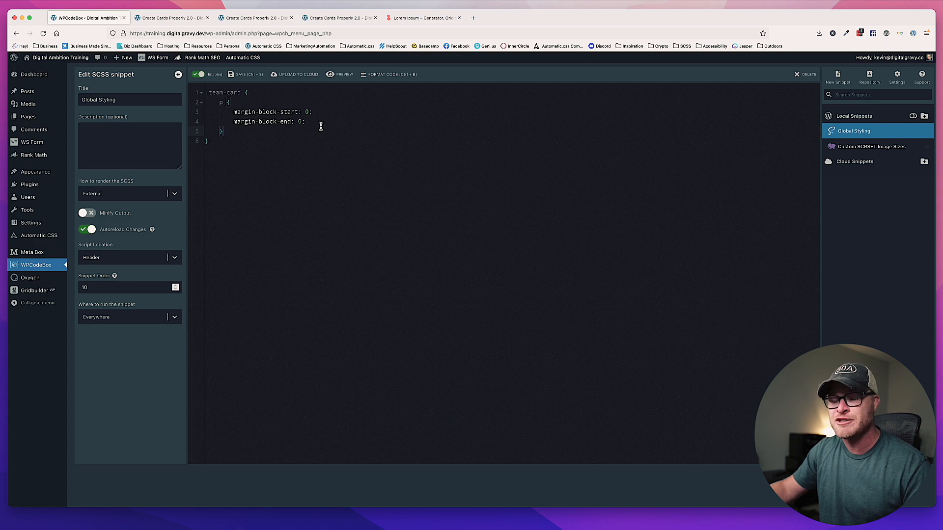
{"action": "left_click", "coordinate": [172, 18]}
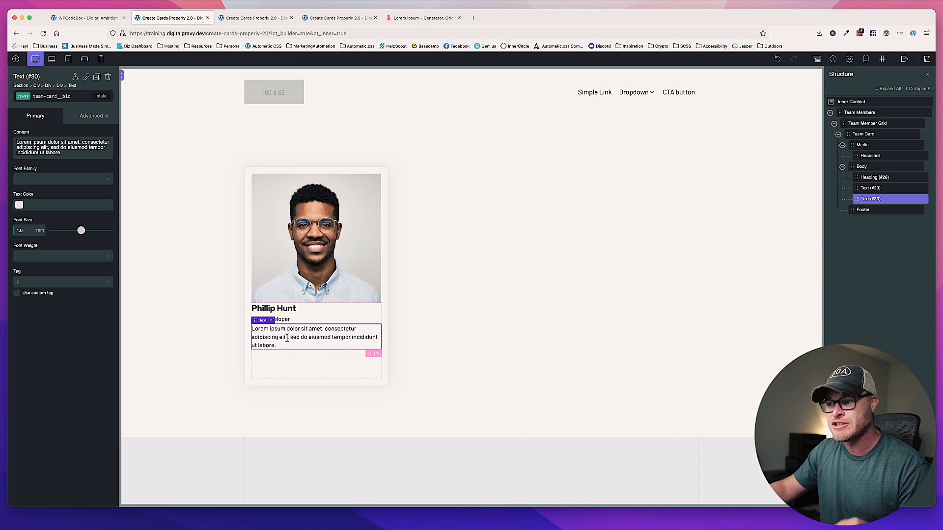
Lay out the card's Body wrapper vertically with its child elements centered horizontally.
{"action": "left_click", "coordinate": [370, 318]}
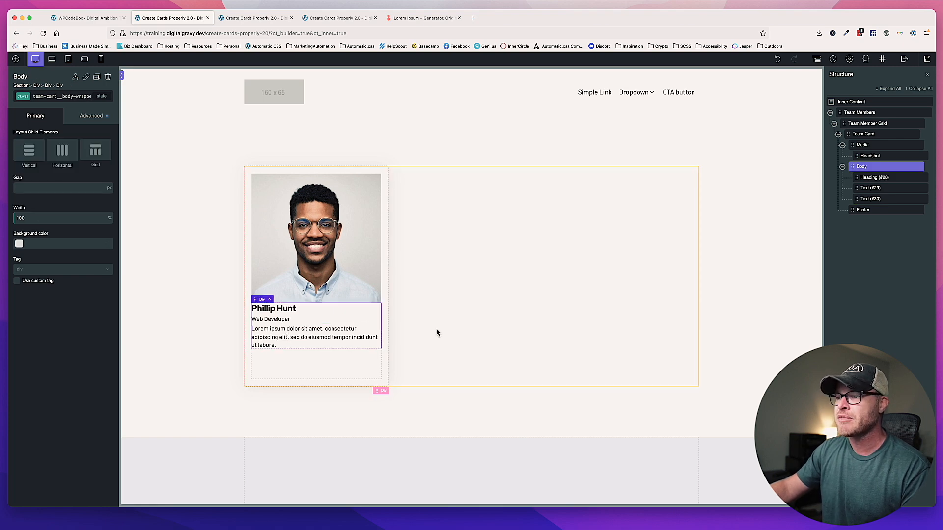
{"action": "left_click", "coordinate": [29, 153]}
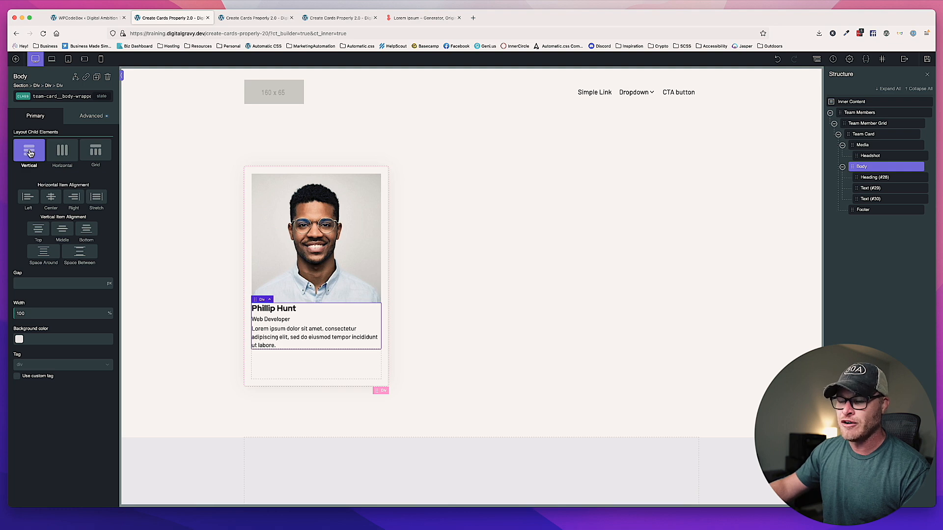
{"action": "left_click", "coordinate": [51, 198]}
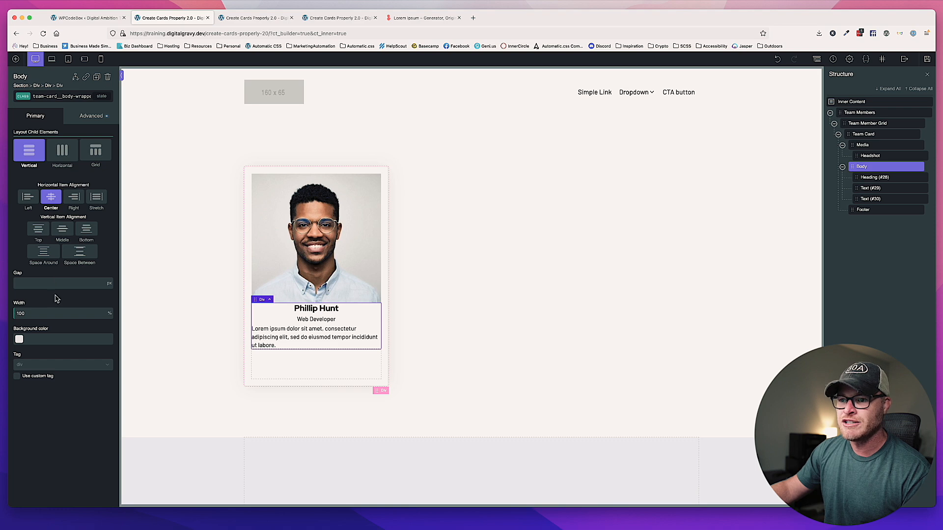
Set the gap between the Body wrapper's child elements to .75 em.
{"action": "left_click", "coordinate": [109, 290]}
{"action": "left_click", "coordinate": [54, 285]}
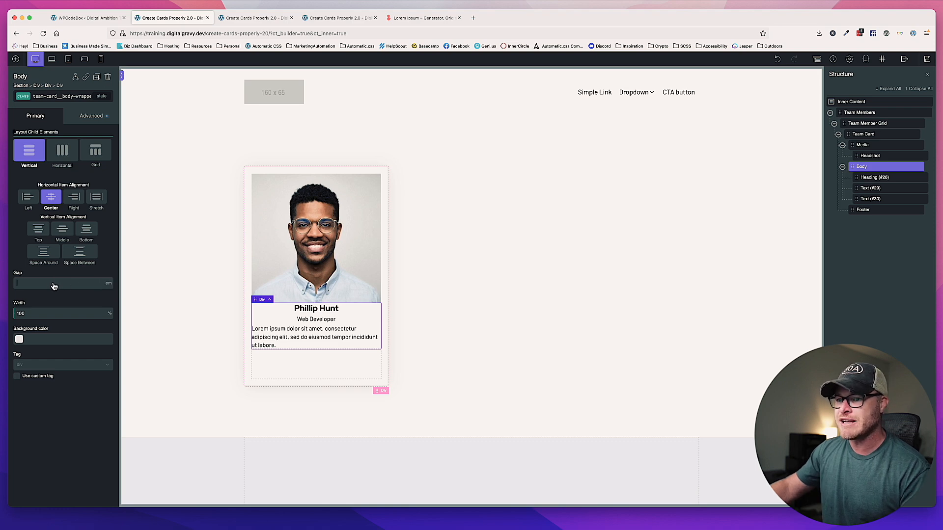
{"action": "type", "text": "1"}
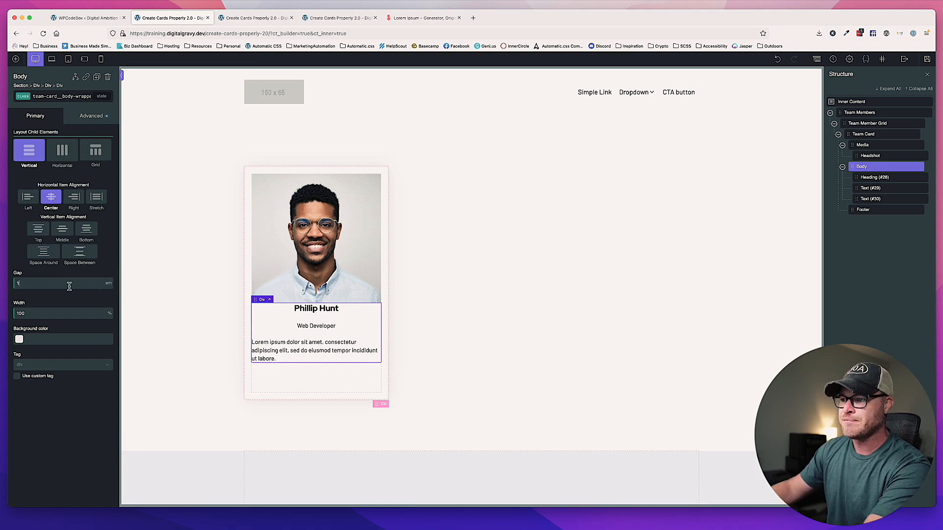
{"action": "key", "text": "BackSpace"}
{"action": "type", "text": ".75"}
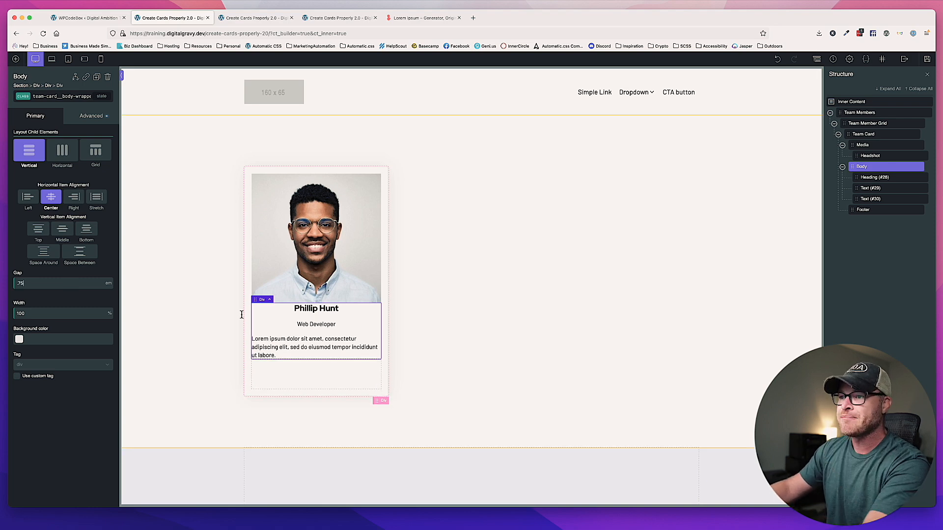
Center-align the text inside the card's Body wrapper through its typography settings.
{"action": "left_click", "coordinate": [91, 116]}
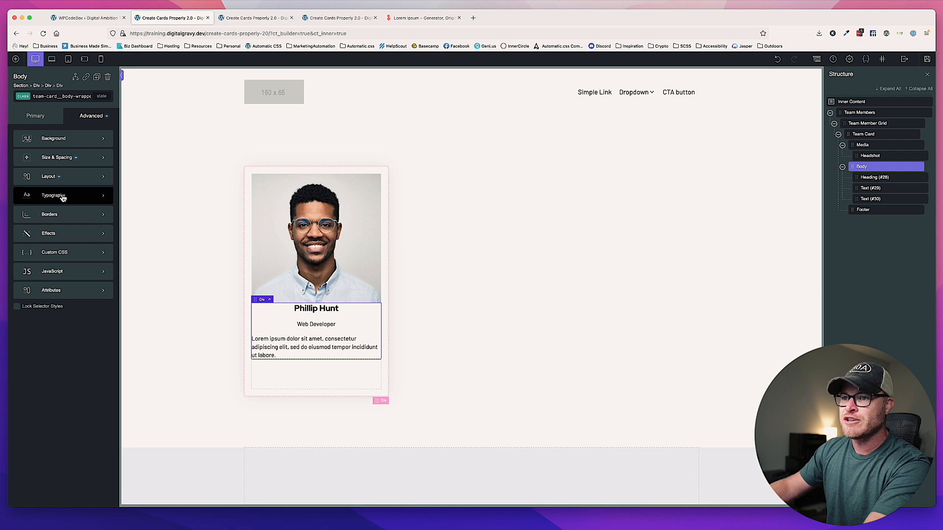
{"action": "left_click", "coordinate": [63, 194]}
{"action": "left_click", "coordinate": [50, 236]}
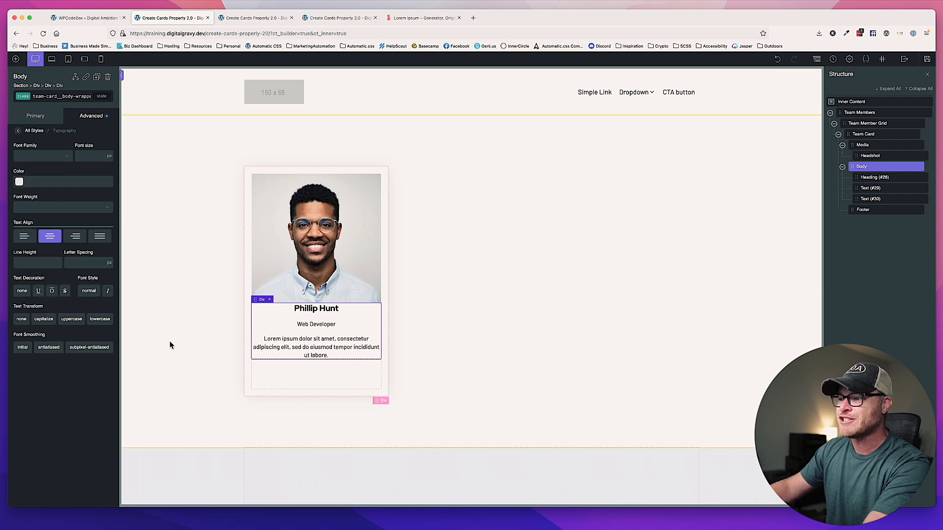
{"action": "left_click", "coordinate": [416, 352]}
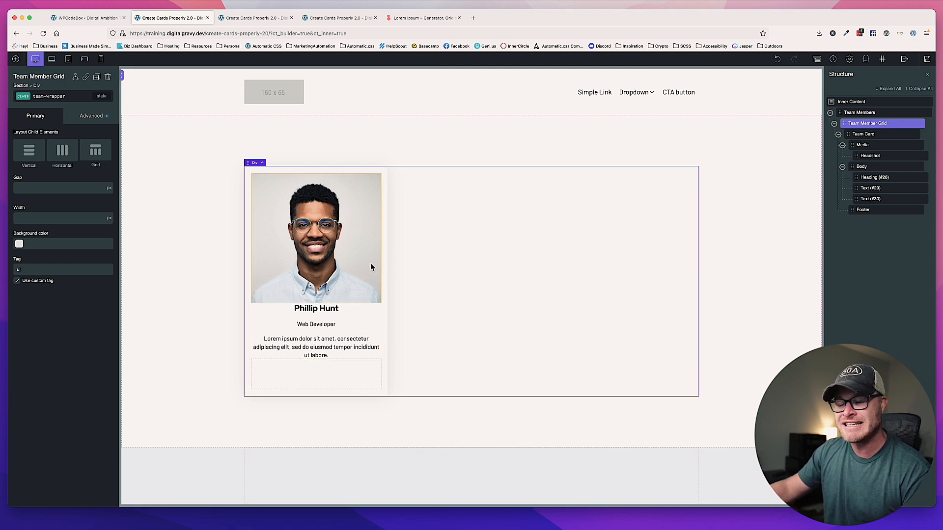
Lay out the Team Card's child elements vertically with a gap of 1.5 em.
{"action": "left_click", "coordinate": [383, 274]}
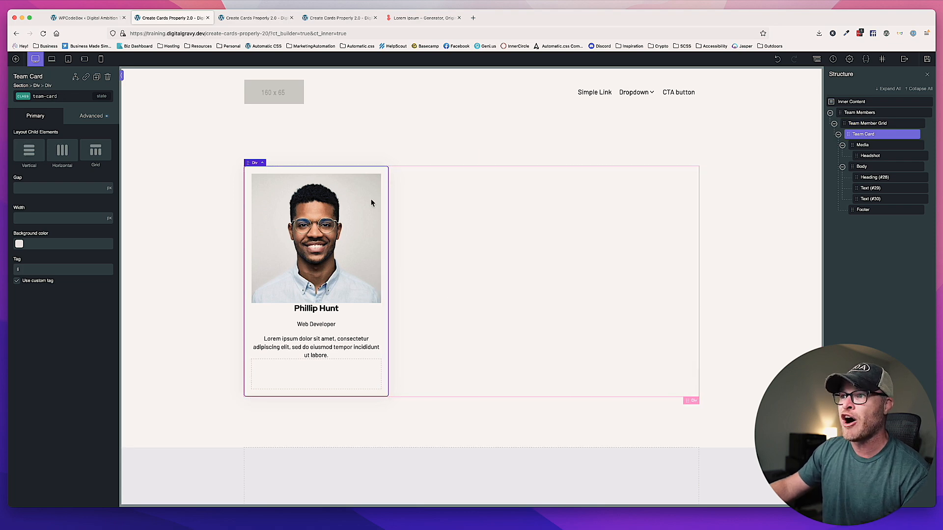
{"action": "left_click", "coordinate": [32, 155]}
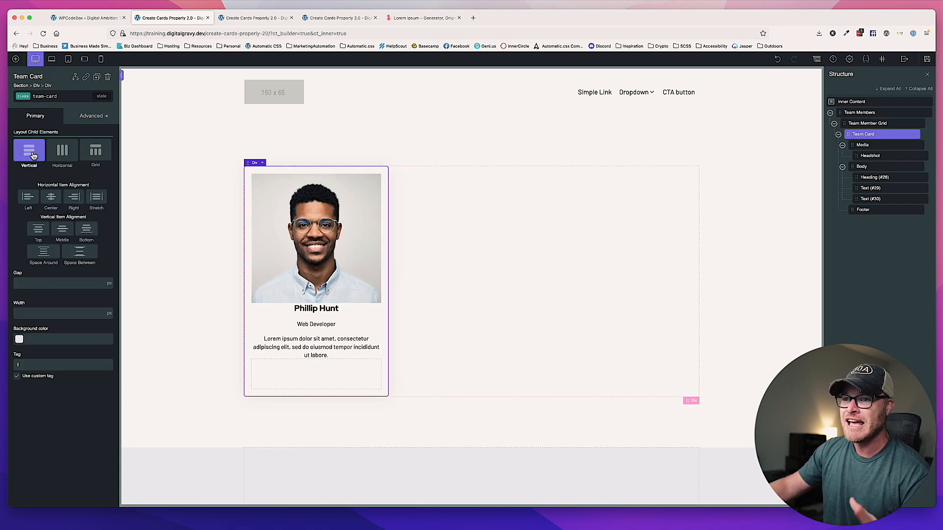
{"action": "left_click", "coordinate": [109, 284]}
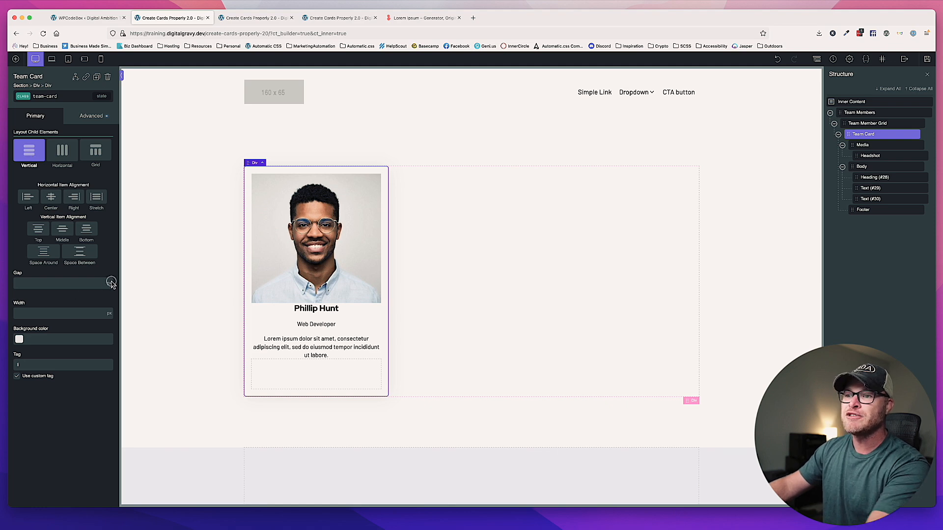
{"action": "left_click", "coordinate": [109, 283]}
{"action": "left_click", "coordinate": [88, 283]}
{"action": "type", "text": "1"}
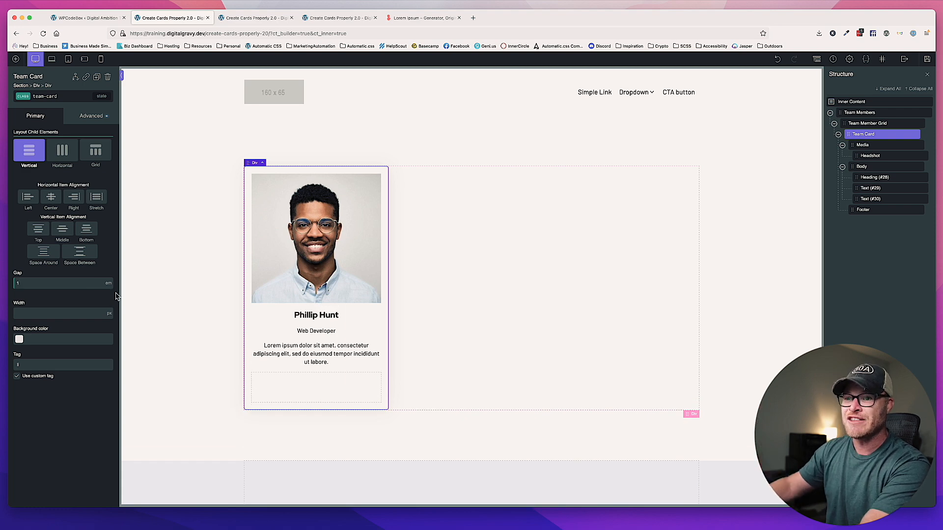
{"action": "type", "text": ".5"}
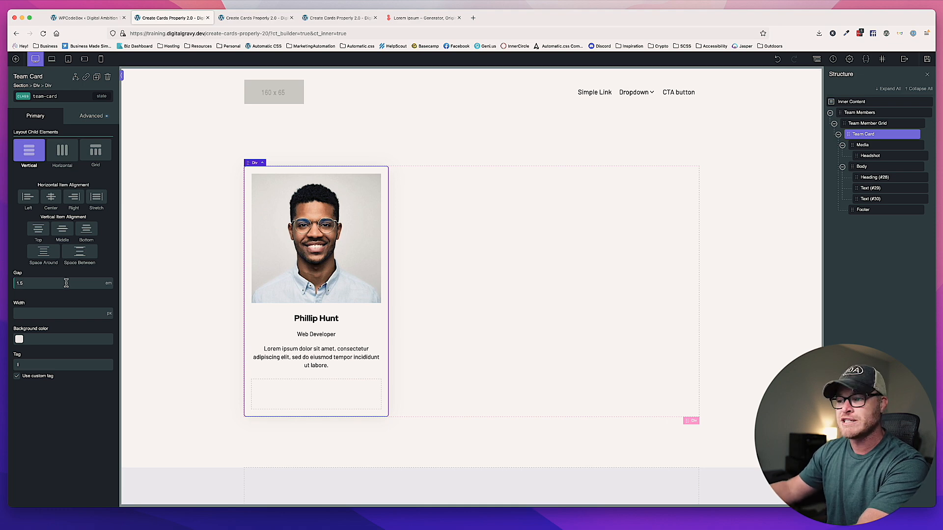
Compare the card's spacing and headshot corners in the Oxygen builder with the Figma team card mockup.
{"action": "left_click", "coordinate": [188, 322]}
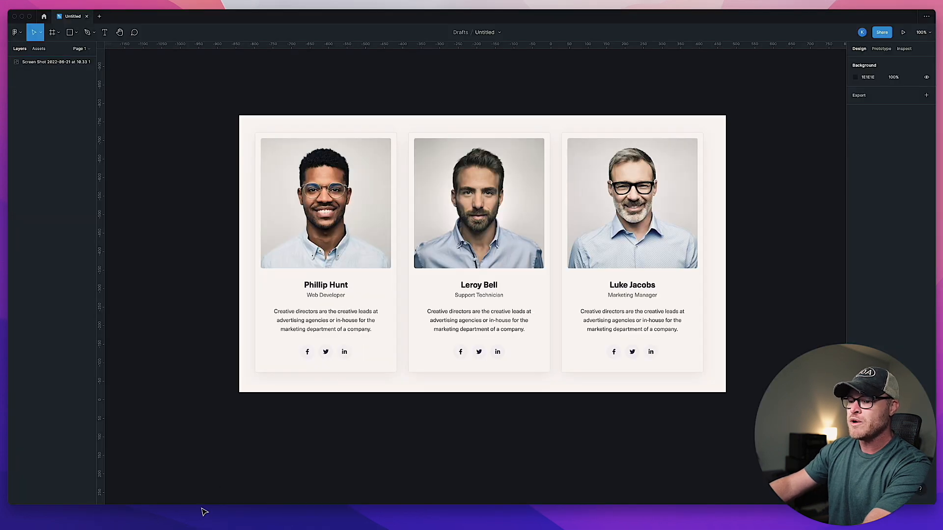
{"action": "left_click", "coordinate": [144, 517]}
{"action": "left_click", "coordinate": [354, 237]}
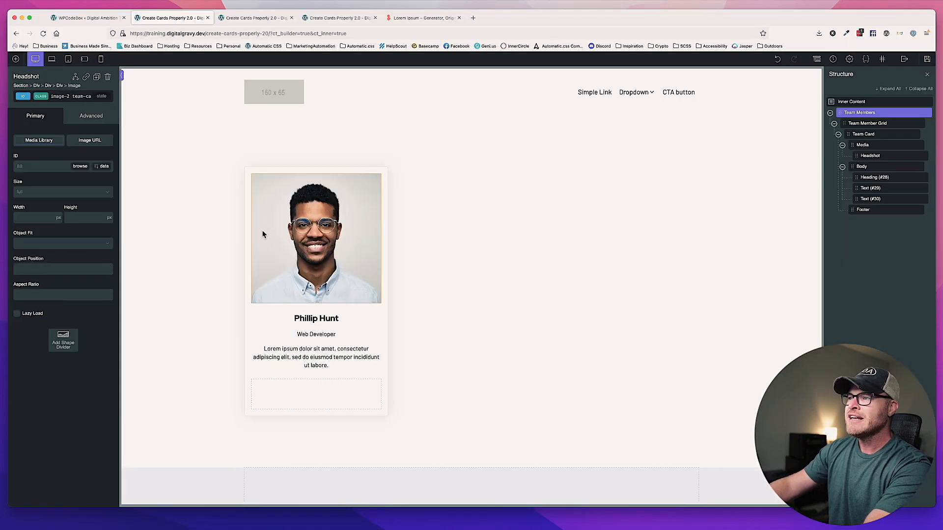
{"action": "left_click", "coordinate": [273, 523]}
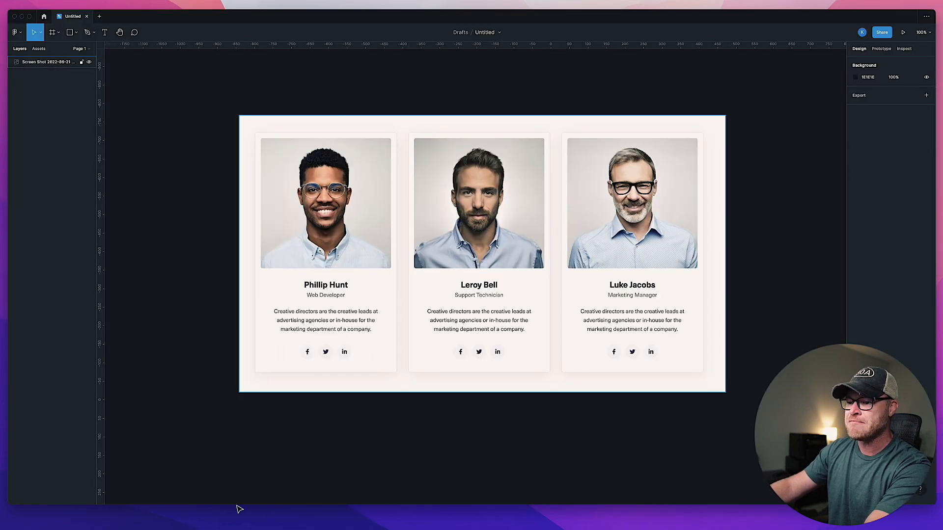
{"action": "left_click", "coordinate": [144, 522]}
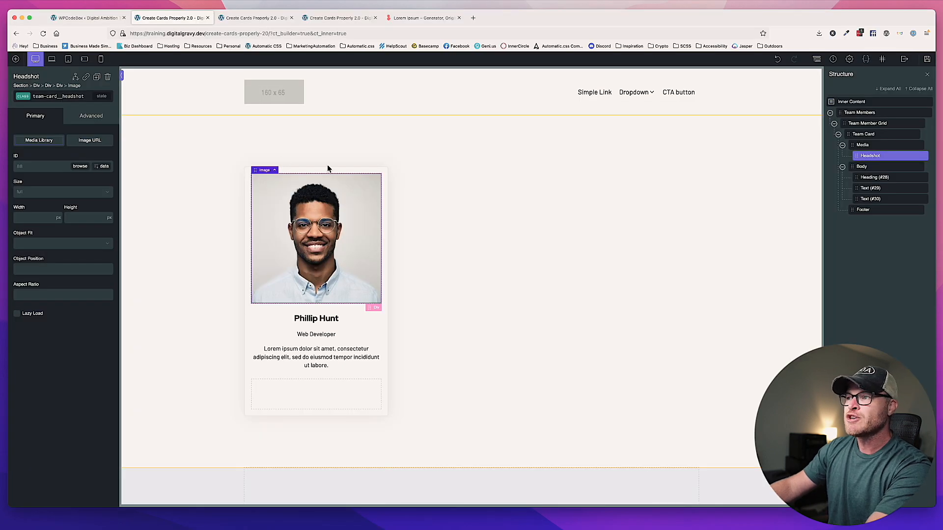
Check the border radius set on the Team Card in its border settings.
{"action": "left_click", "coordinate": [342, 168]}
{"action": "left_click", "coordinate": [92, 116]}
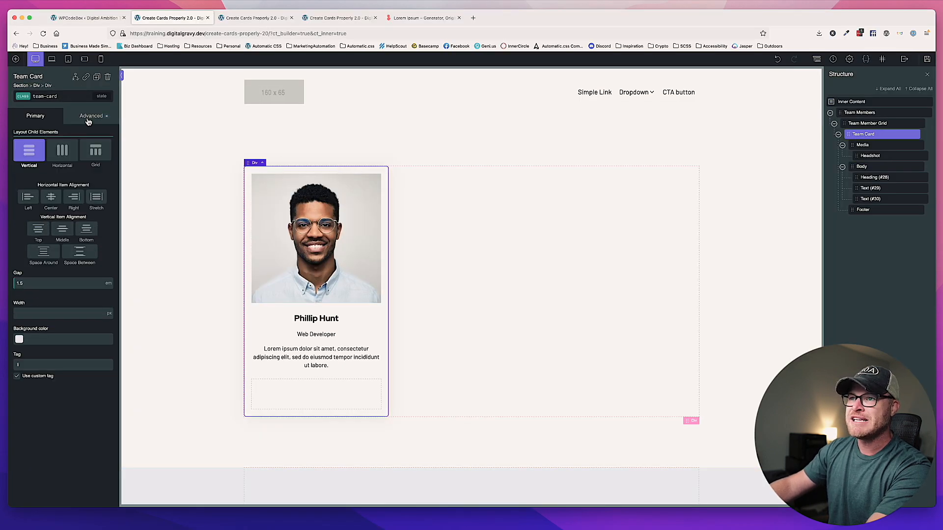
{"action": "left_click", "coordinate": [67, 216]}
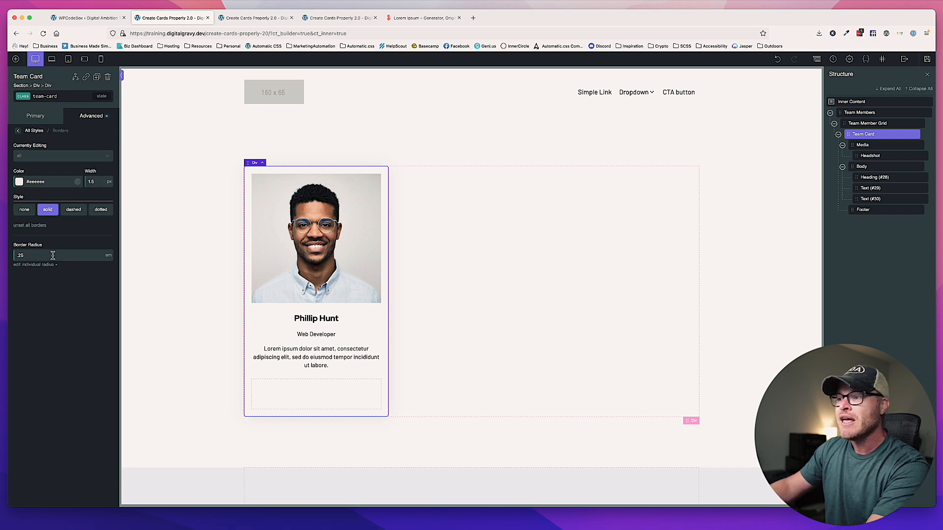
Select the headshot image and open its advanced style settings.
{"action": "left_click", "coordinate": [300, 201]}
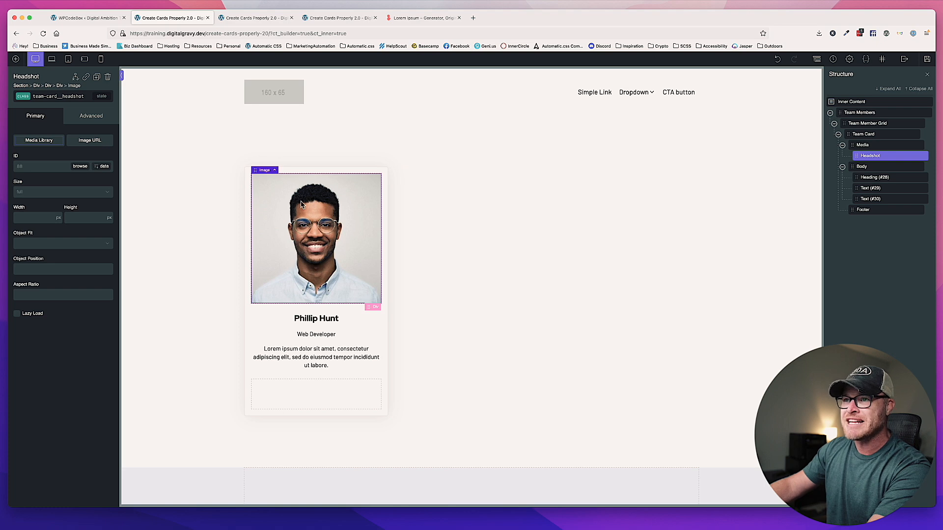
{"action": "left_click", "coordinate": [84, 118]}
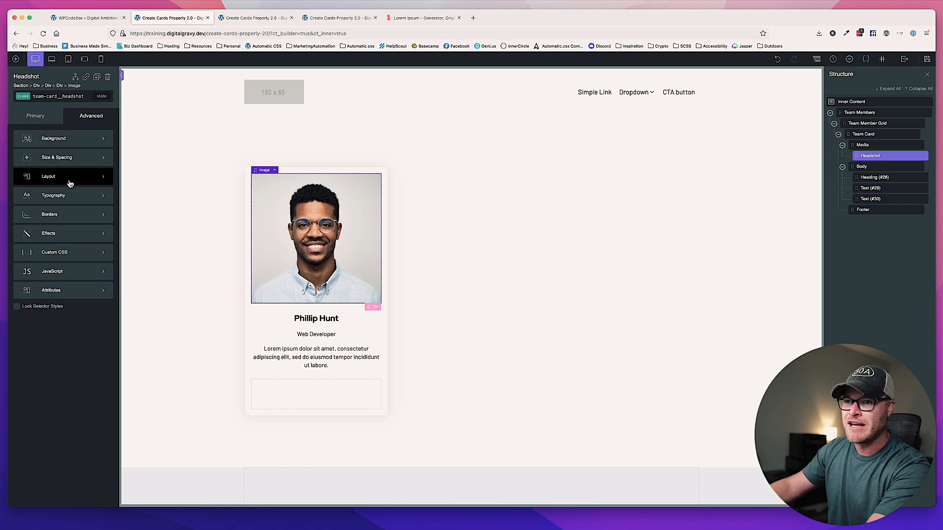
Set the headshot image's border radius to .25 em.
{"action": "left_click", "coordinate": [66, 215]}
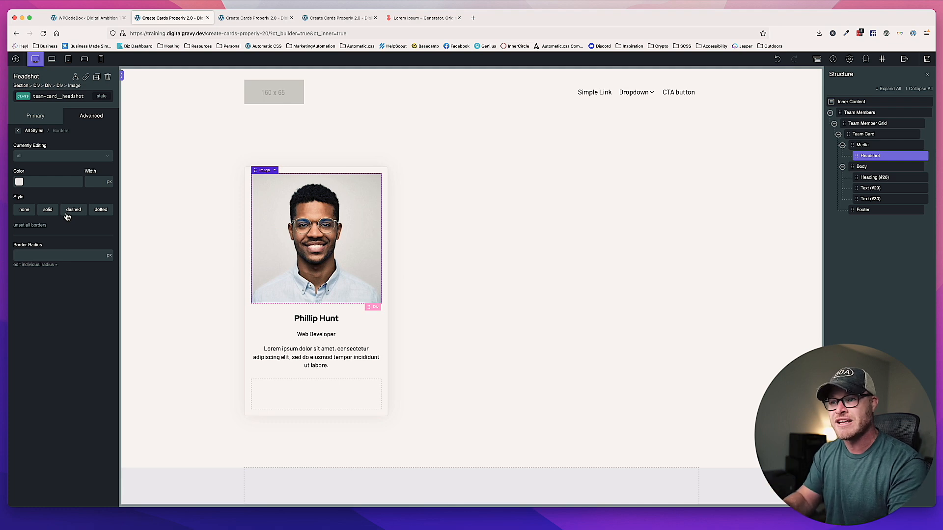
{"action": "left_click", "coordinate": [110, 254]}
{"action": "left_click", "coordinate": [51, 255]}
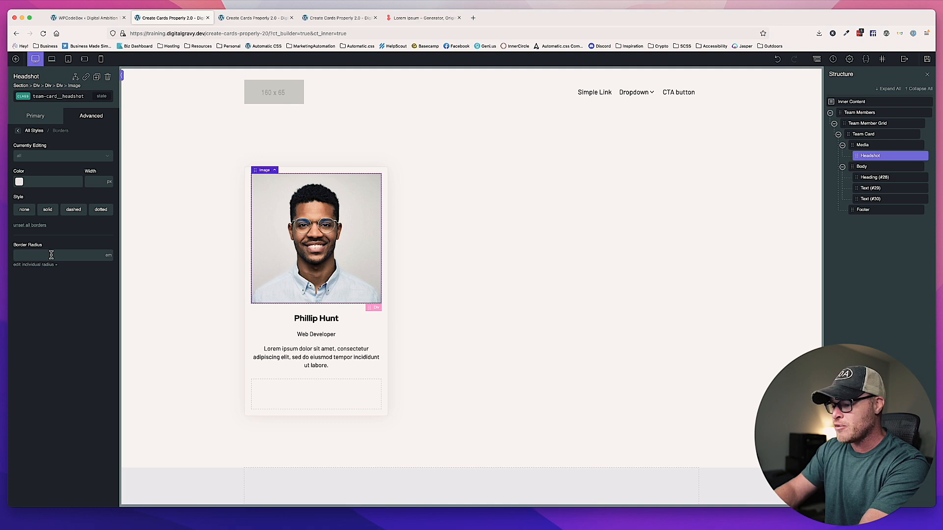
{"action": "type", "text": ".25"}
{"action": "left_click", "coordinate": [162, 275]}
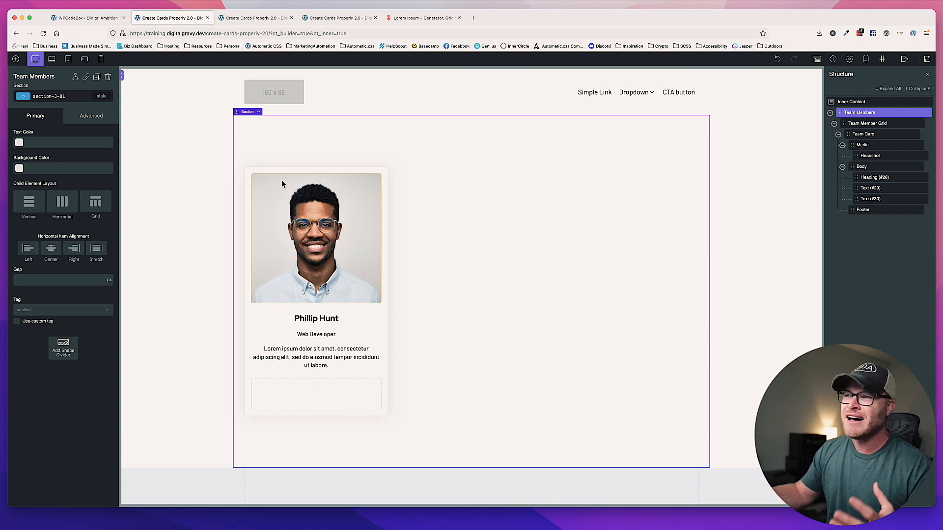
Check the border radius setting of the Team Card div.
{"action": "left_click", "coordinate": [256, 169]}
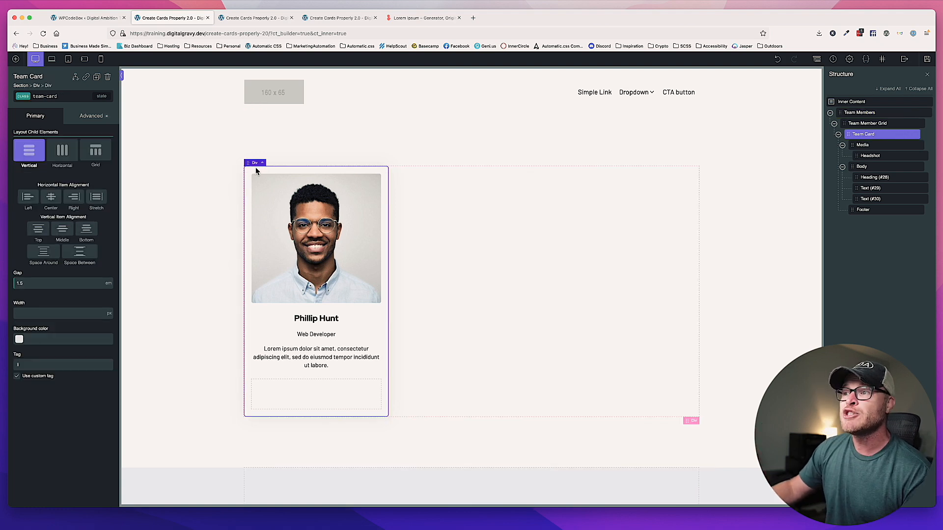
{"action": "left_click", "coordinate": [88, 116]}
{"action": "left_click", "coordinate": [71, 217]}
{"action": "left_click", "coordinate": [75, 255]}
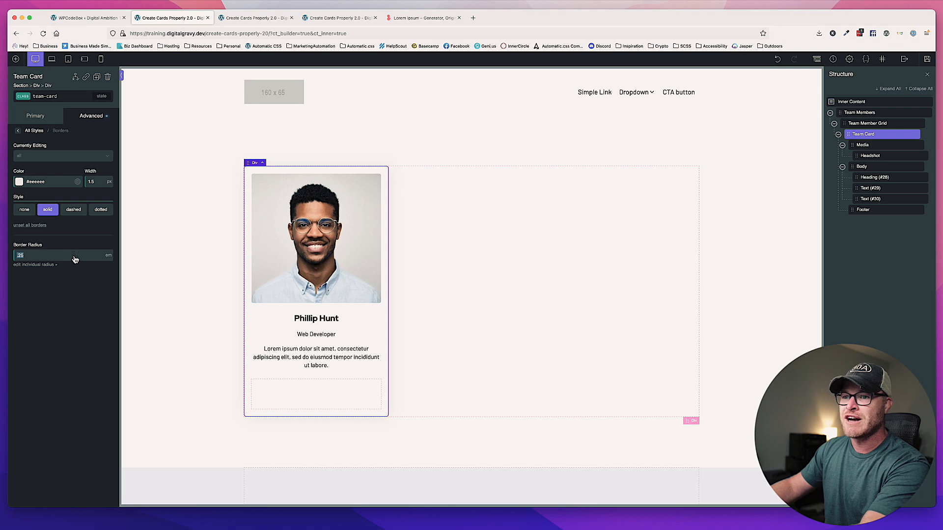
{"action": "left_click", "coordinate": [177, 276]}
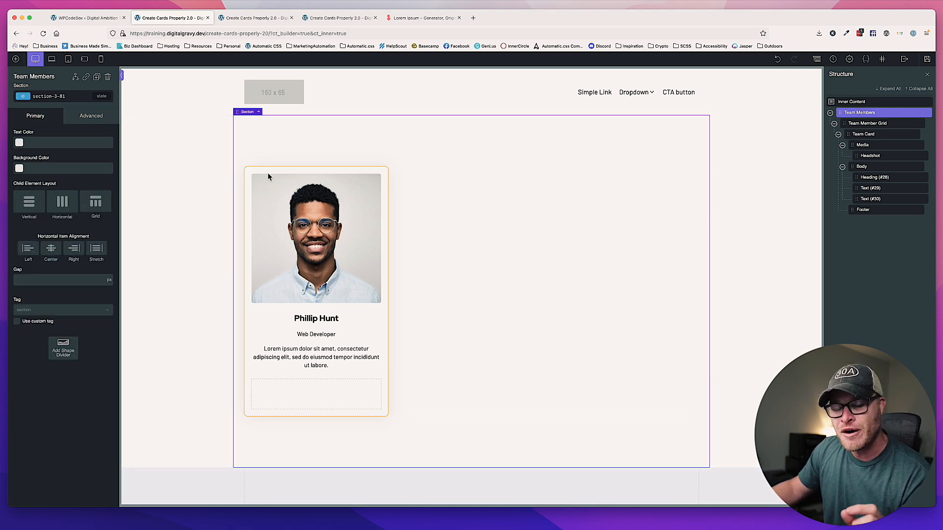
Change the headshot image's border radius to .5 em.
{"action": "left_click", "coordinate": [274, 199]}
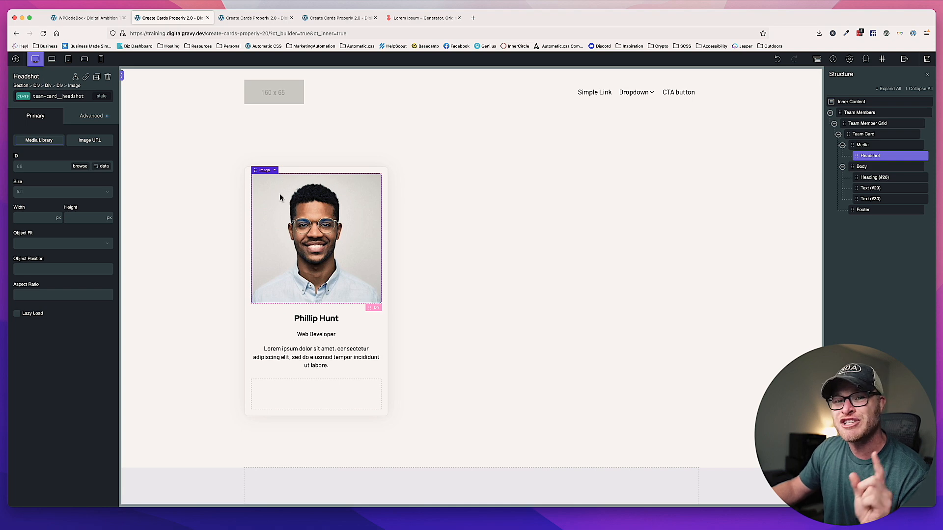
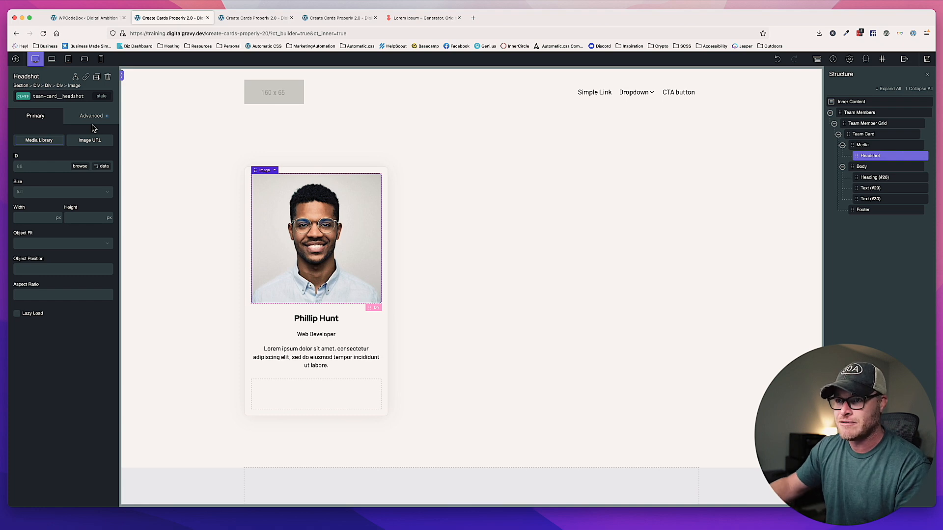
{"action": "left_click", "coordinate": [94, 118]}
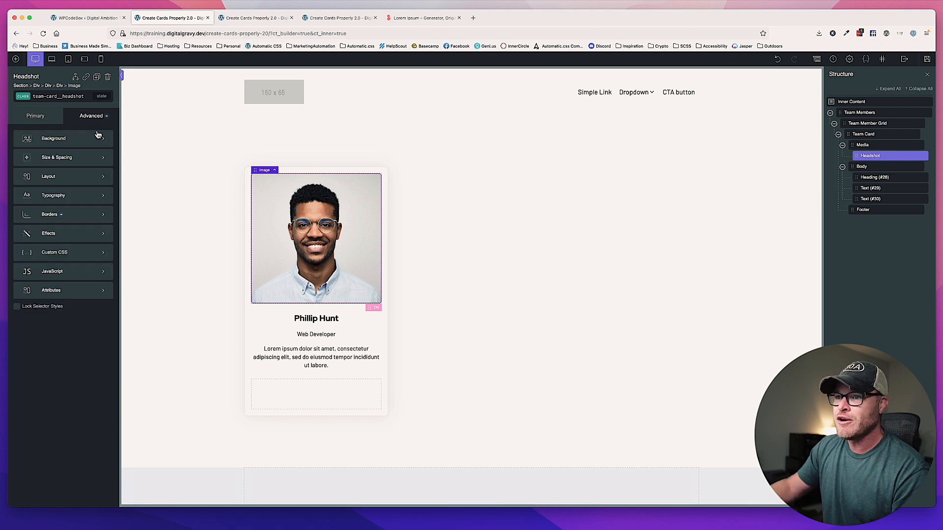
{"action": "left_click", "coordinate": [88, 222]}
{"action": "left_click", "coordinate": [70, 255]}
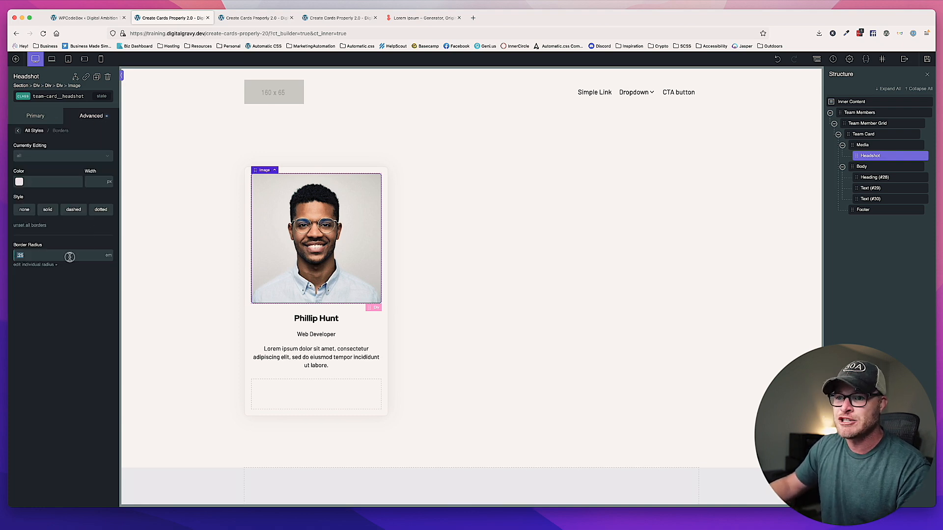
{"action": "type", "text": ".5"}
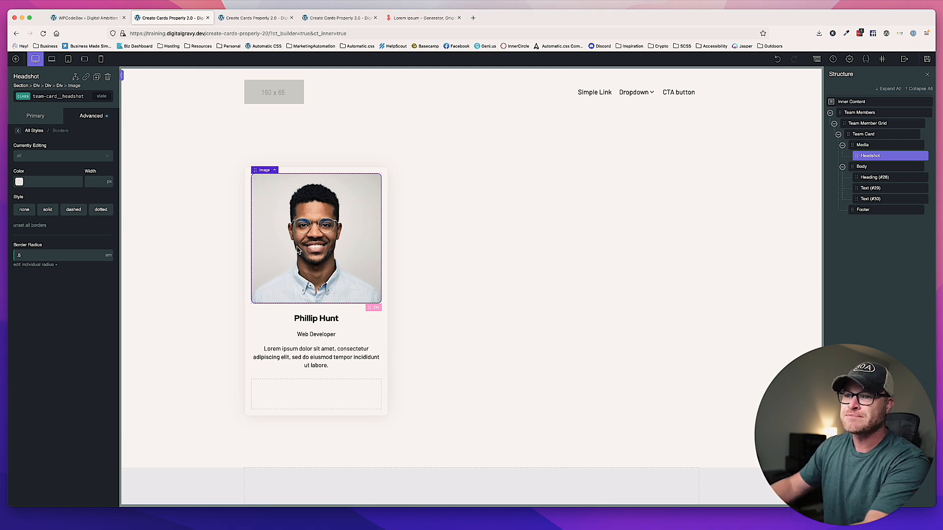
Clear the border radius values from both the headshot image and the Team Card div.
{"action": "double_click", "coordinate": [80, 253]}
{"action": "key", "text": "BackSpace"}
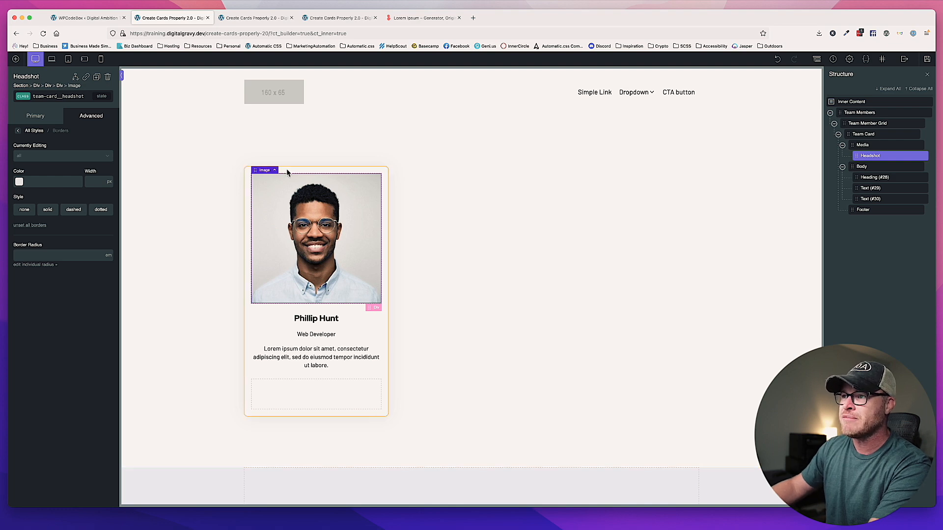
{"action": "left_click", "coordinate": [287, 169]}
{"action": "left_click", "coordinate": [103, 118]}
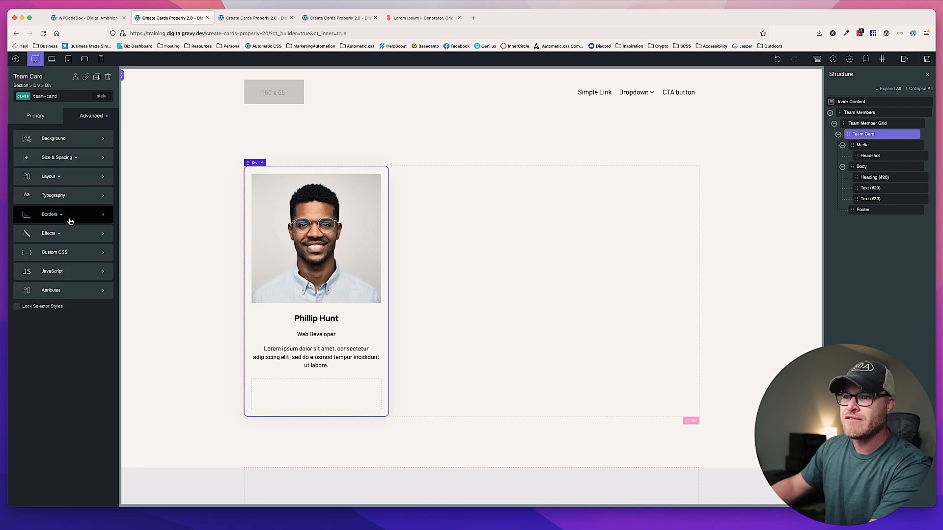
{"action": "left_click", "coordinate": [69, 217]}
{"action": "double_click", "coordinate": [71, 256]}
{"action": "key", "text": "BackSpace"}
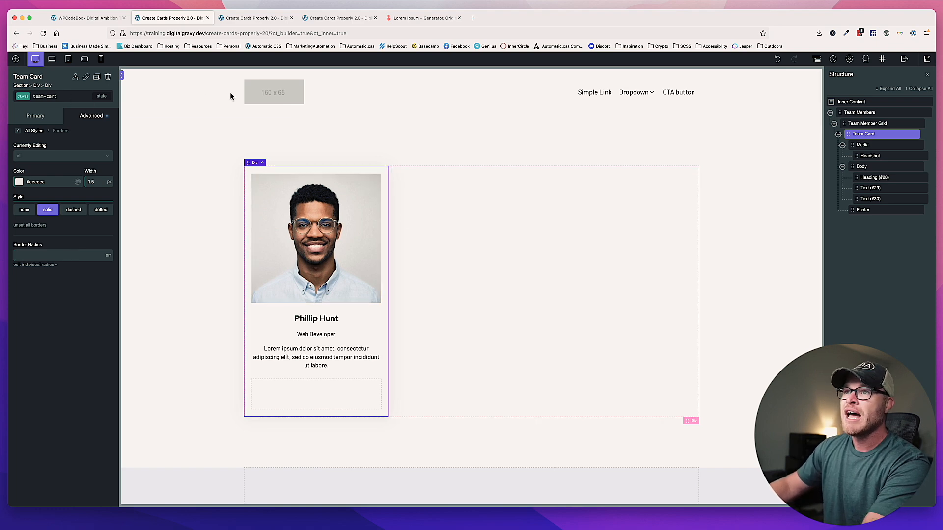
Switch to WPCodeBox and add an empty :root rule above the .team-card rule in the Global Styling snippet.
{"action": "left_click", "coordinate": [98, 20]}
{"action": "left_click", "coordinate": [253, 123]}
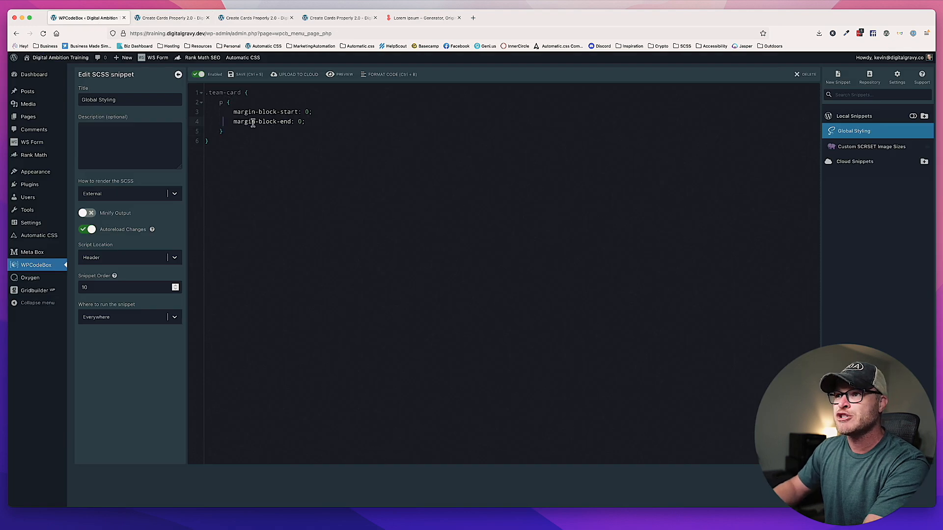
{"action": "key", "text": "Return"}
{"action": "key", "text": "Return"}
{"action": "key", "text": "Return"}
{"action": "key", "text": "Up"}
{"action": "key", "text": "Up"}
{"action": "key", "text": "Up"}
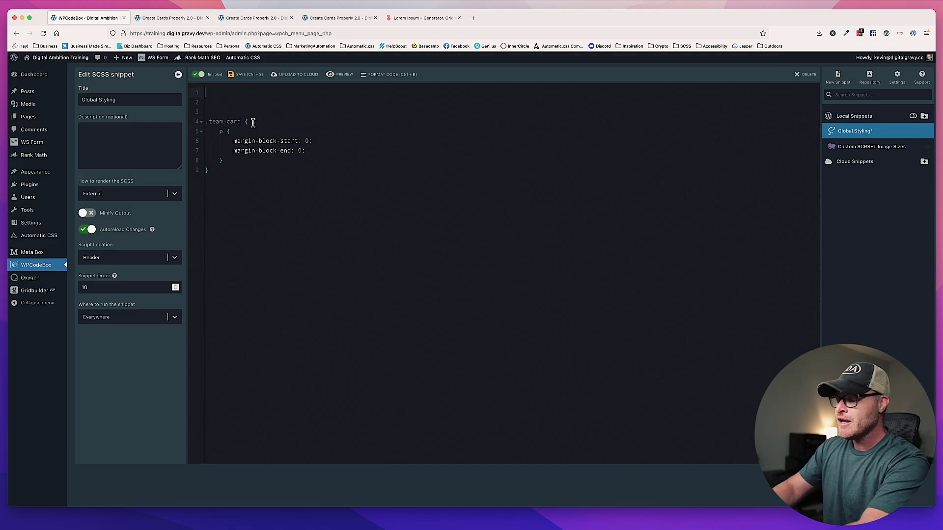
{"action": "type", "text": ":root {"}
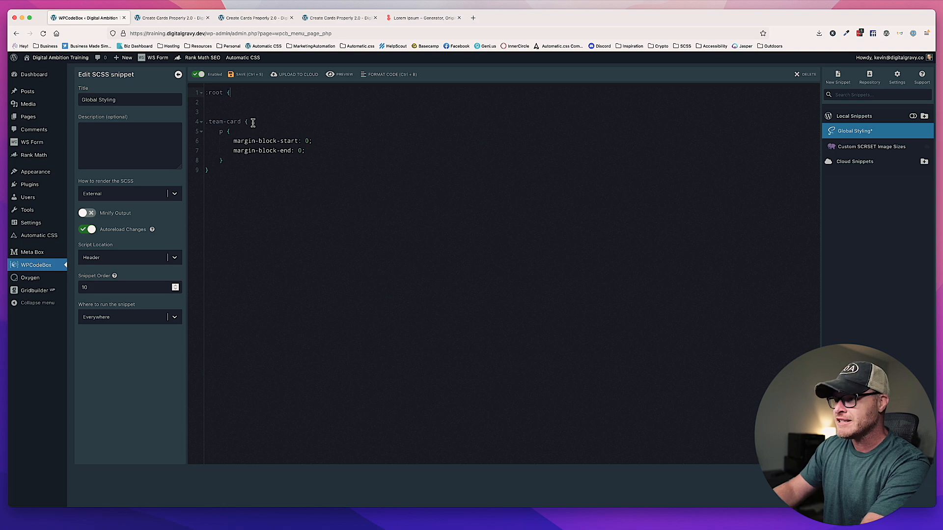
{"action": "key", "text": "Return"}
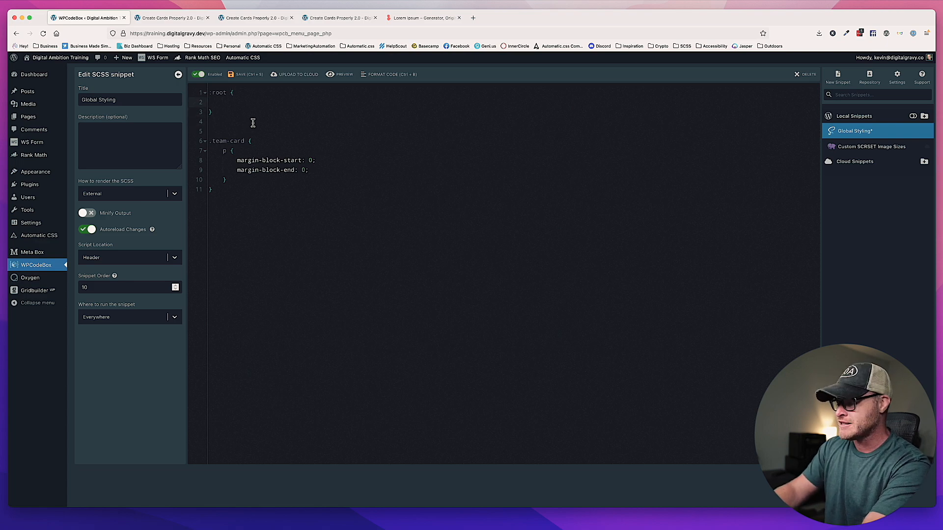
Define the variable --card-radius with the value .25em inside the :root rule.
{"action": "type", "text": "--"}
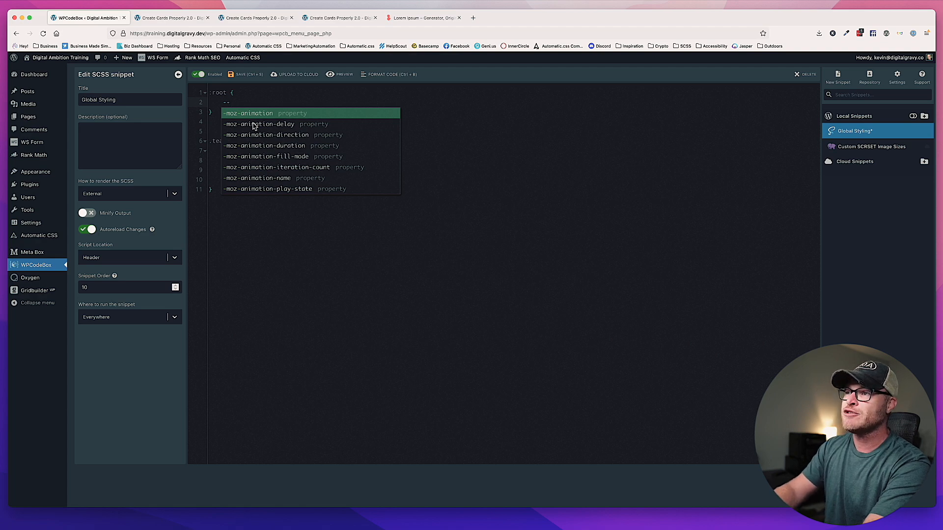
{"action": "type", "text": "card-radius:"}
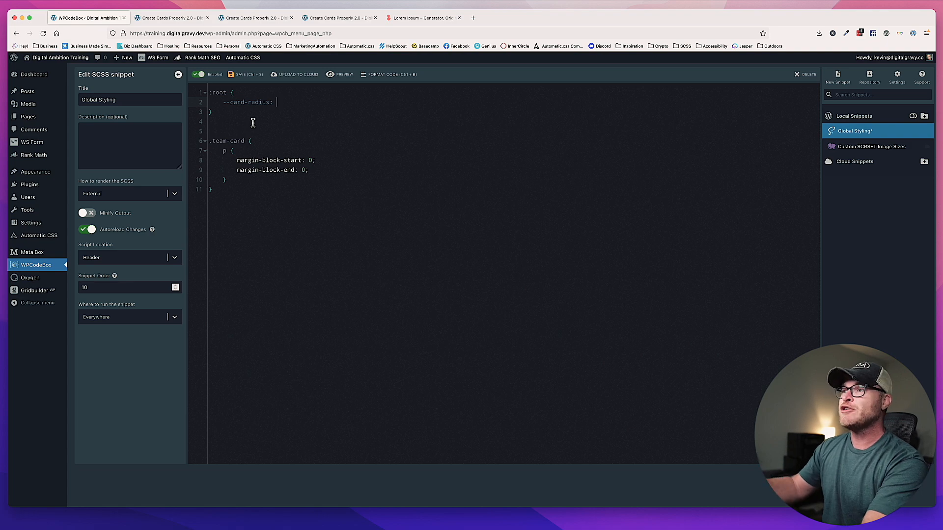
{"action": "key", "text": "Return"}
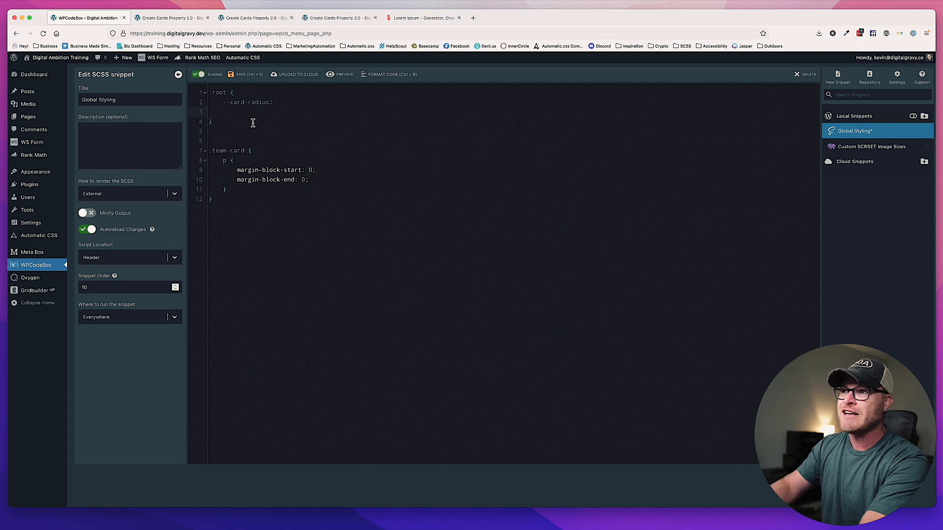
{"action": "key", "text": "BackSpace"}
{"action": "key", "text": "BackSpace"}
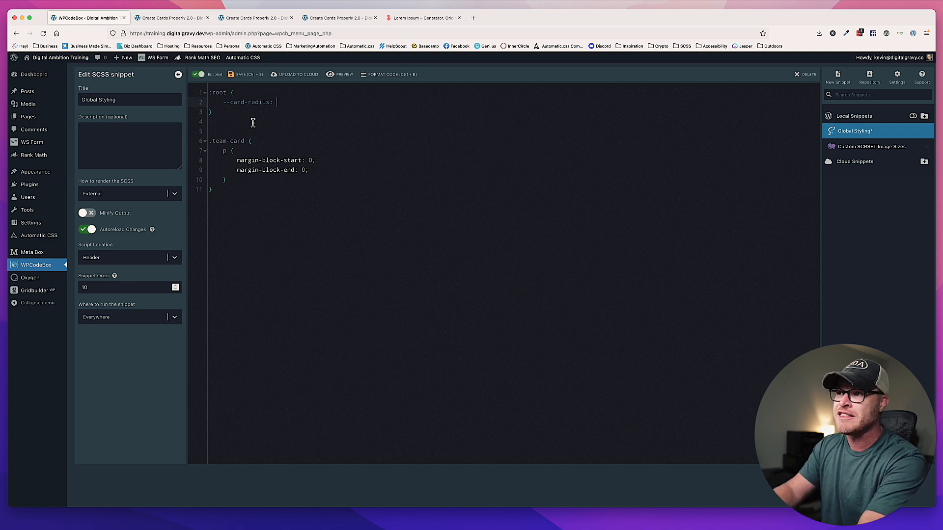
{"action": "type", "text": ".25em;"}
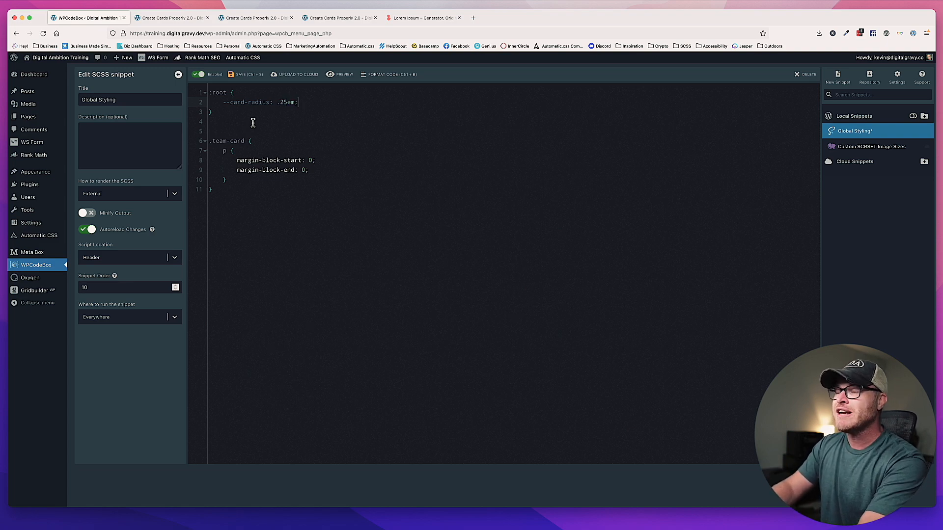
Define the variable --card-padding with the value 1em below --card-radius.
{"action": "key", "text": "Return"}
{"action": "type", "text": "--card-"}
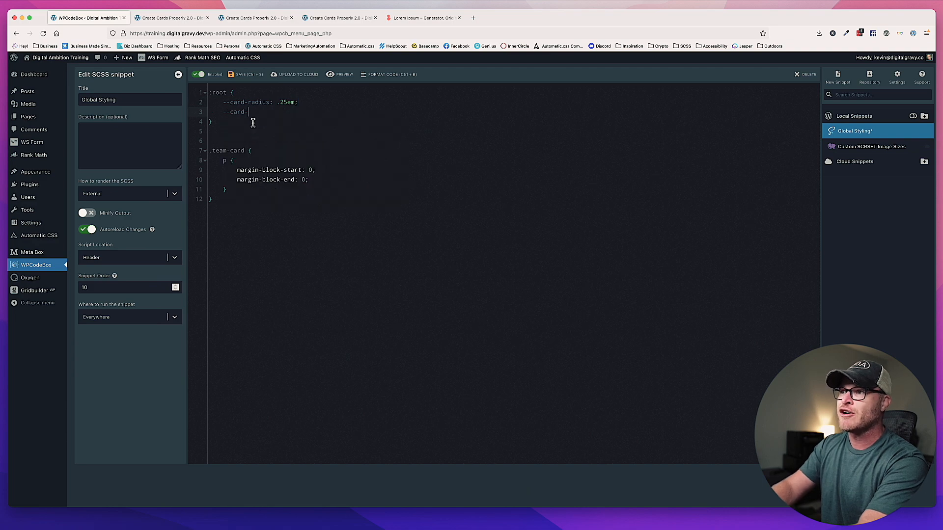
{"action": "type", "text": "padding: .e"}
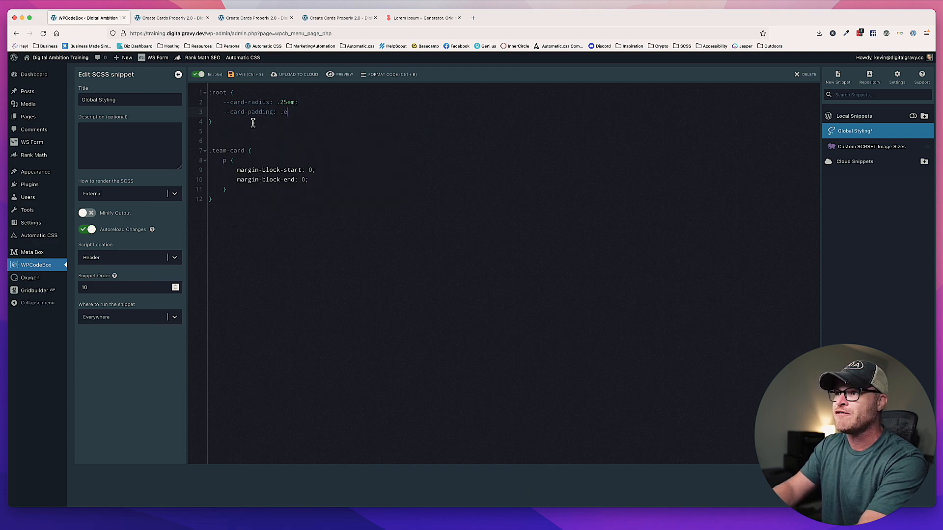
{"action": "type", "text": "em;"}
{"action": "key", "text": "BackSpace"}
{"action": "key", "text": "BackSpace"}
{"action": "key", "text": "BackSpace"}
{"action": "key", "text": "BackSpace"}
{"action": "key", "text": "BackSpace"}
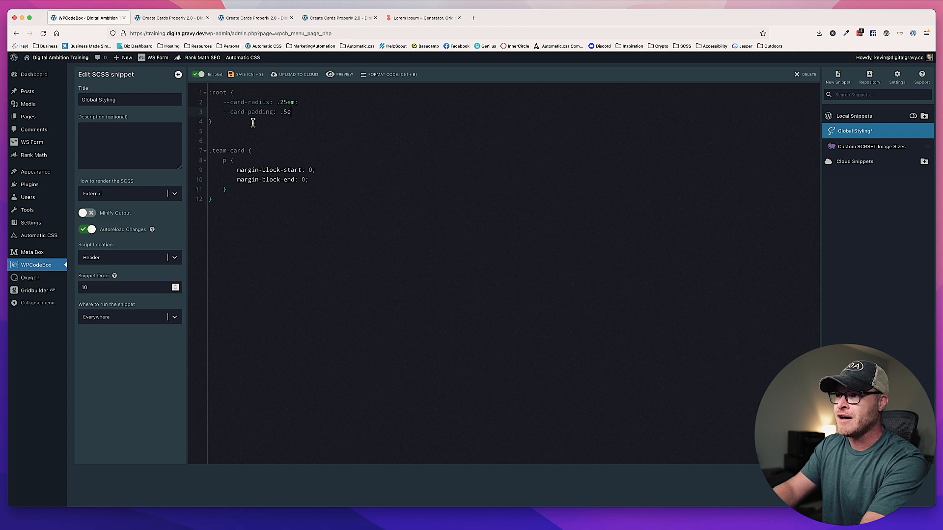
{"action": "type", "text": "1em;"}
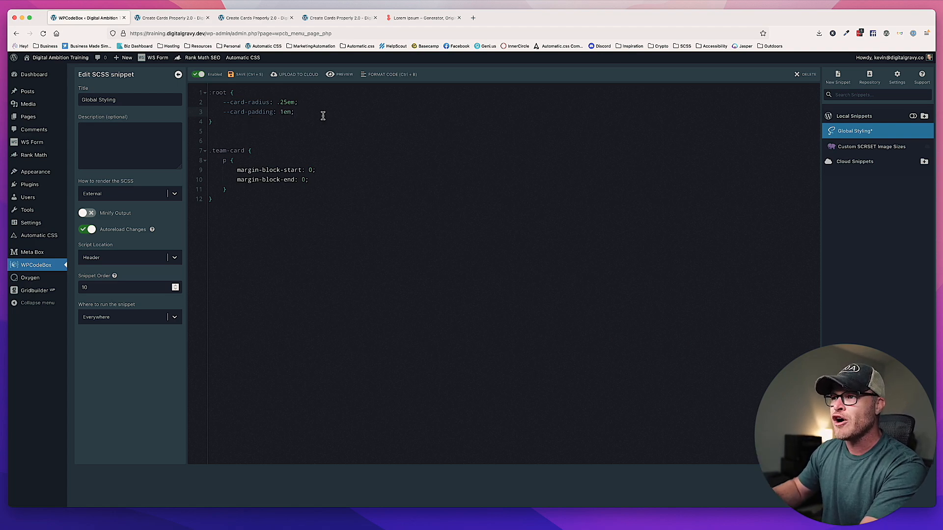
Define the variable --card-gap with the value 1.5em below --card-padding and save the snippet.
{"action": "key", "text": "Return"}
{"action": "type", "text": "--card-gap: "}
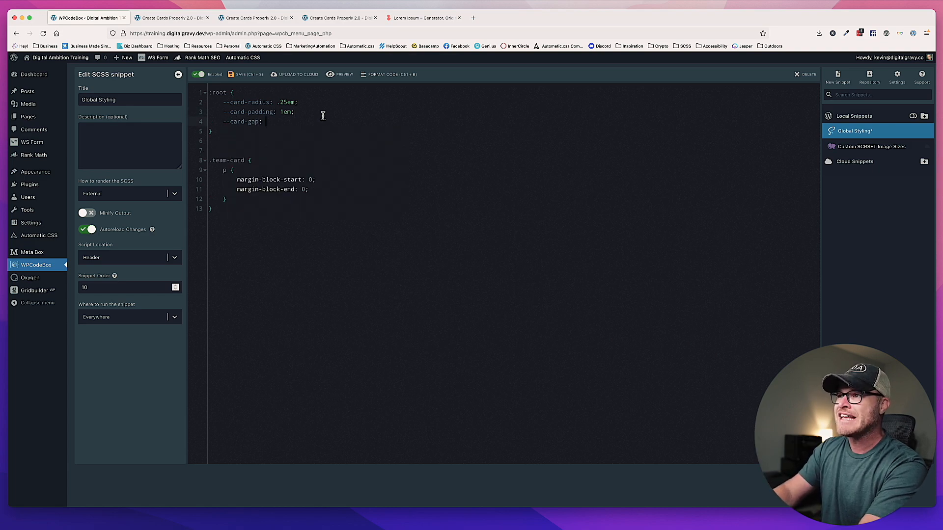
{"action": "type", "text": "2em;"}
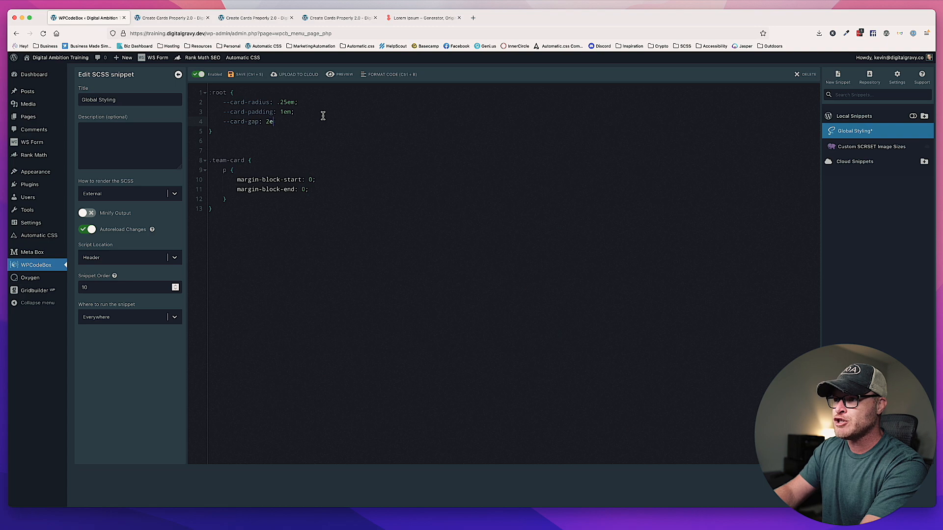
{"action": "key", "text": "BackSpace"}
{"action": "key", "text": "BackSpace"}
{"action": "key", "text": "BackSpace"}
{"action": "key", "text": "BackSpace"}
{"action": "type", "text": "1.5em;"}
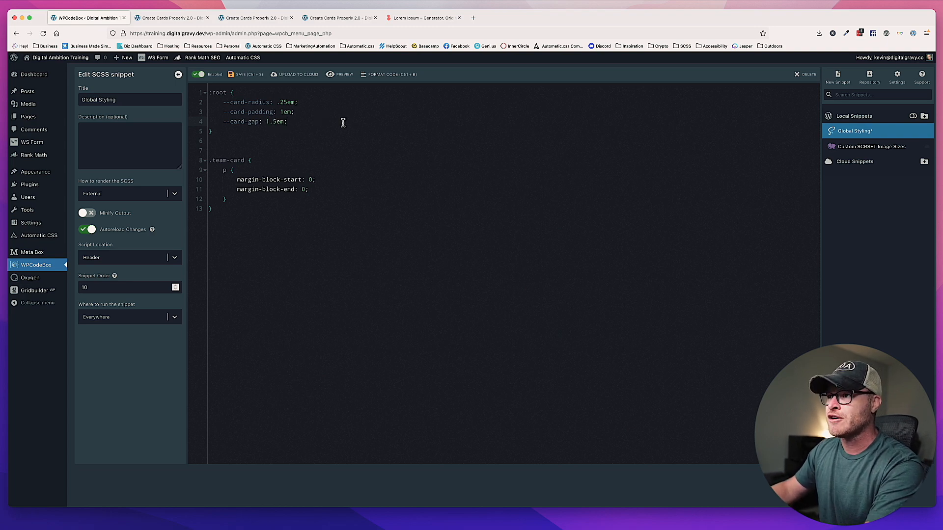
{"action": "key", "text": "ctrl+s"}
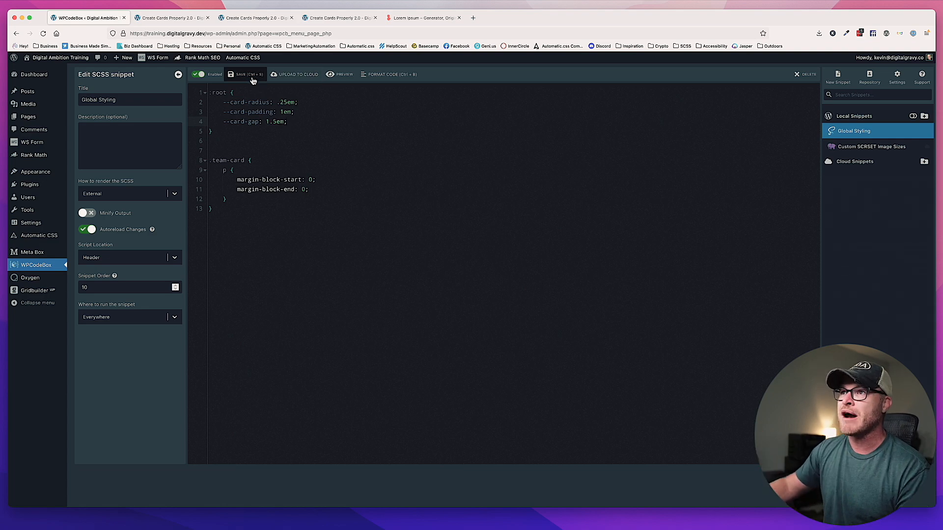
Switch to the Oxygen builder and replace the Team Card's gap with var(--card-gap).
{"action": "left_click", "coordinate": [152, 16]}
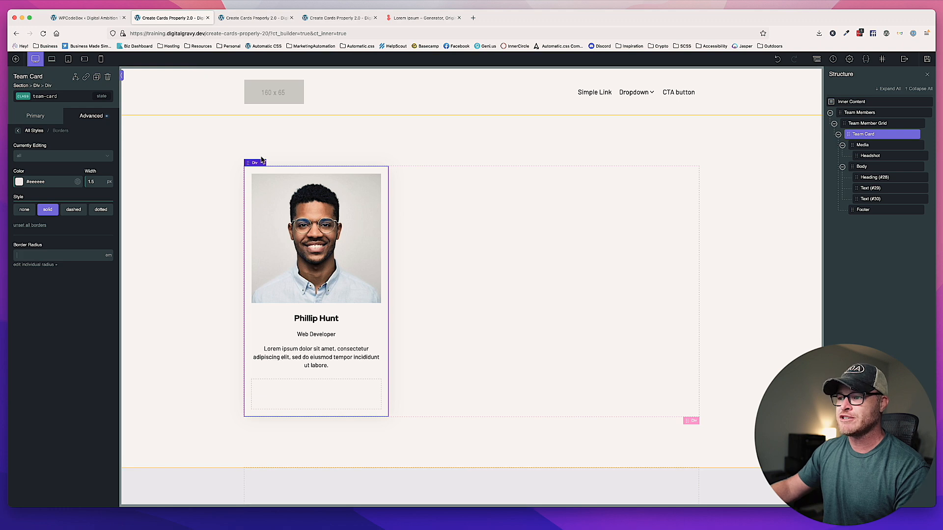
{"action": "left_click", "coordinate": [75, 116]}
{"action": "left_click", "coordinate": [37, 117]}
{"action": "double_click", "coordinate": [61, 282]}
{"action": "key", "text": "BackSpace"}
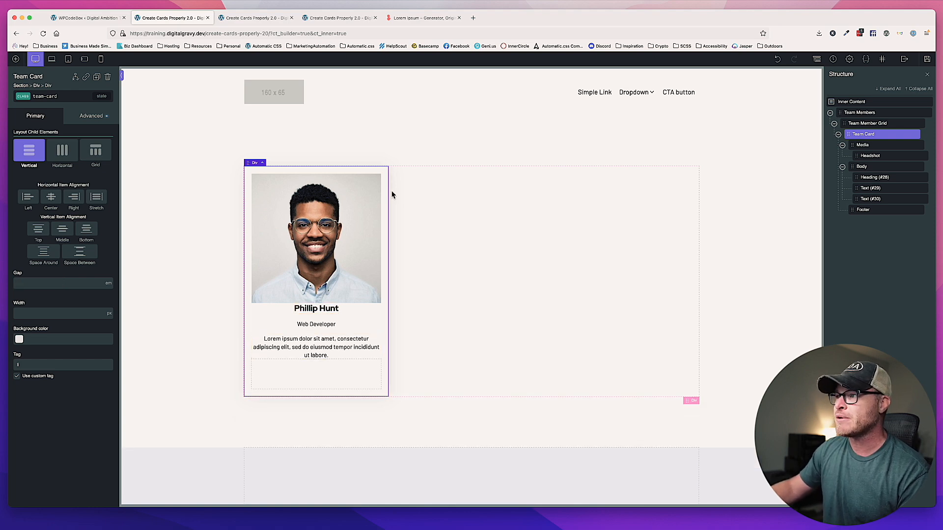
{"action": "left_click", "coordinate": [93, 286]}
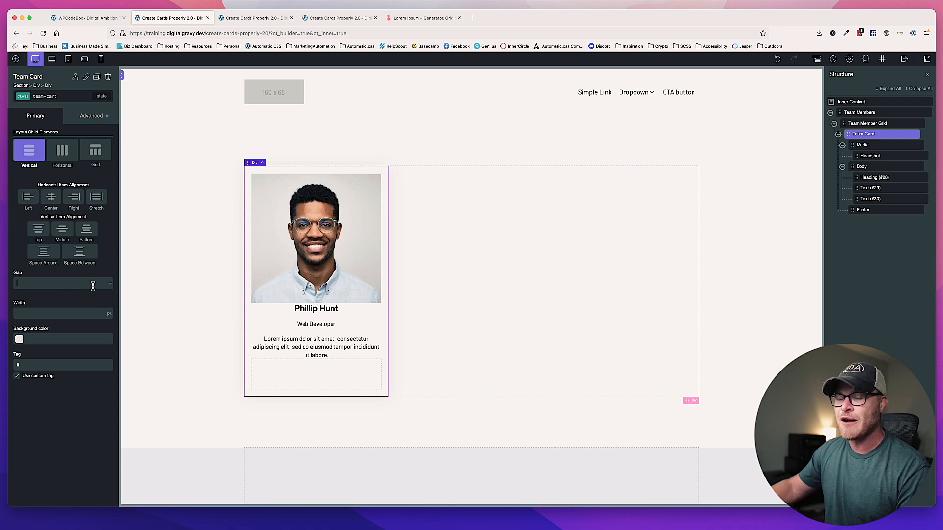
{"action": "type", "text": "var(--"}
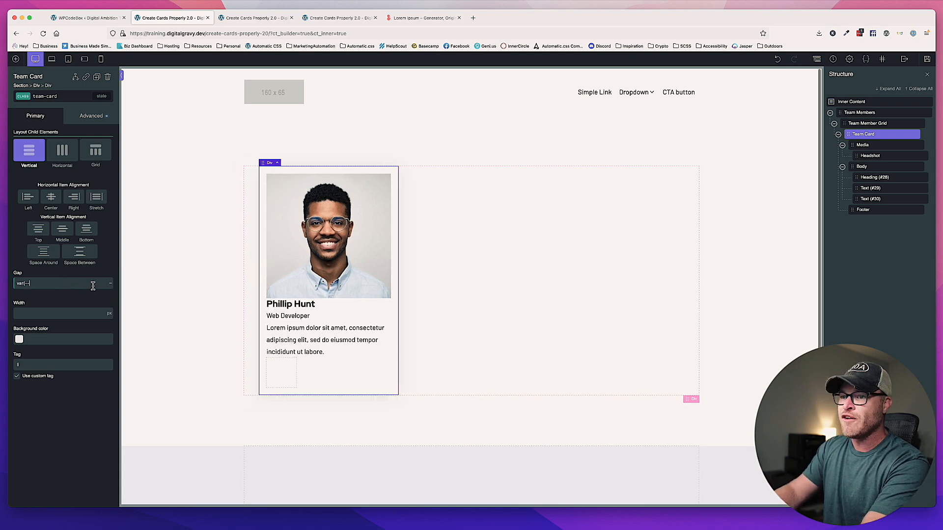
{"action": "type", "text": "card-gap)"}
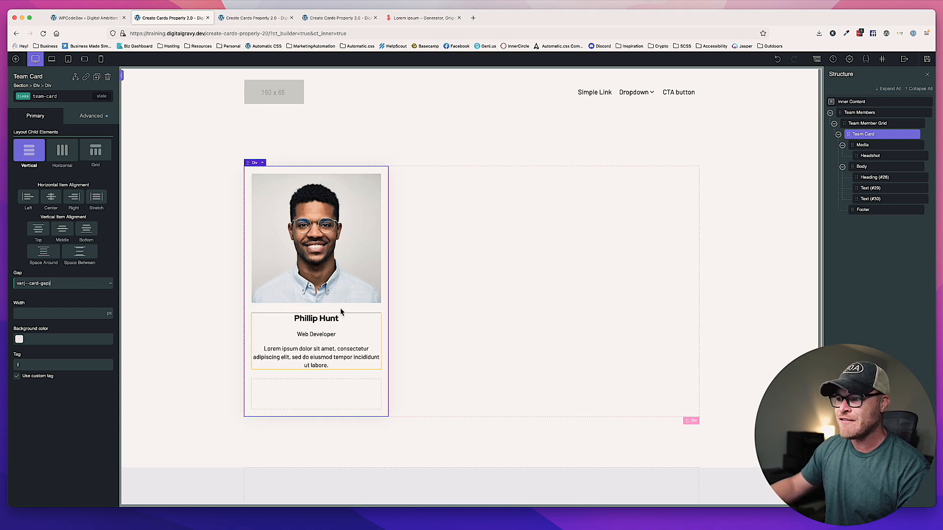
{"action": "key", "text": "super+a"}
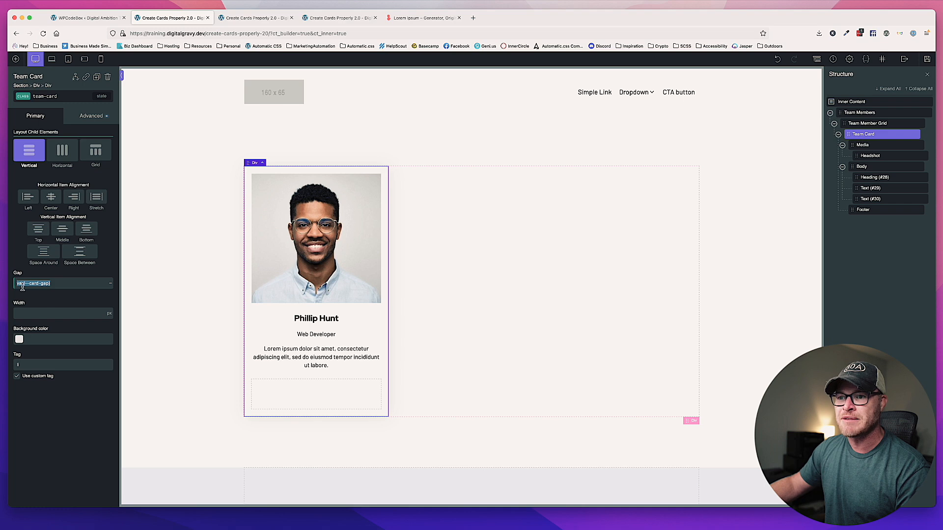
Set the Headshot image's border radius to var(--card-radius).
{"action": "left_click", "coordinate": [282, 207]}
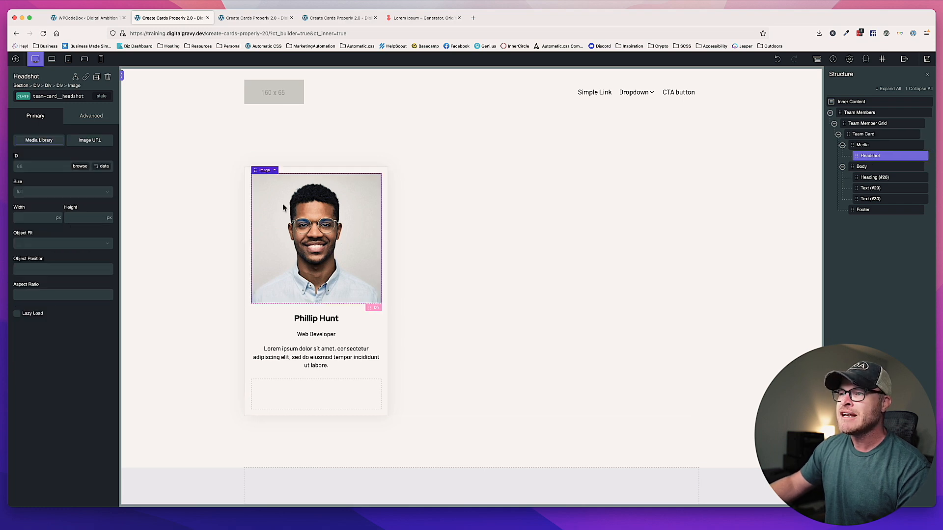
{"action": "left_click", "coordinate": [89, 117]}
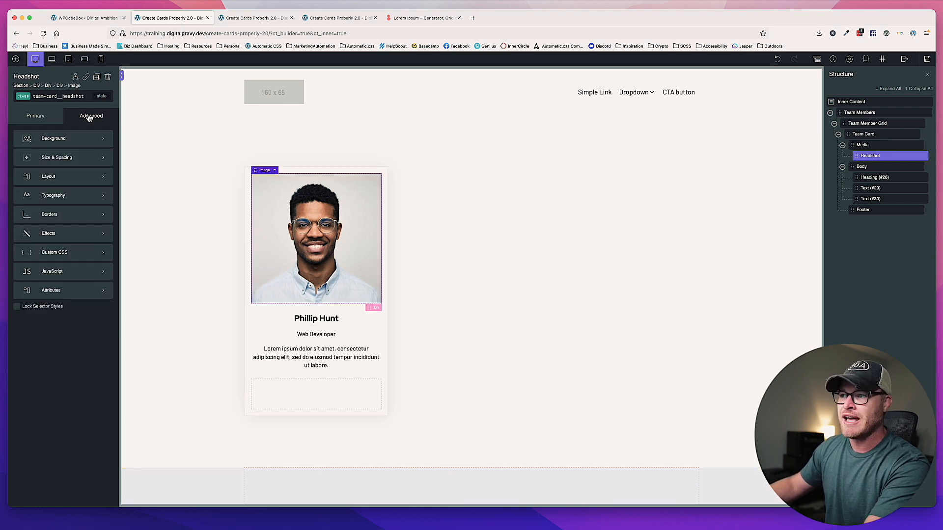
{"action": "left_click", "coordinate": [74, 216]}
{"action": "left_click", "coordinate": [108, 256]}
{"action": "left_click", "coordinate": [113, 277]}
{"action": "left_click", "coordinate": [81, 258]}
{"action": "type", "text": "var(--card-"}
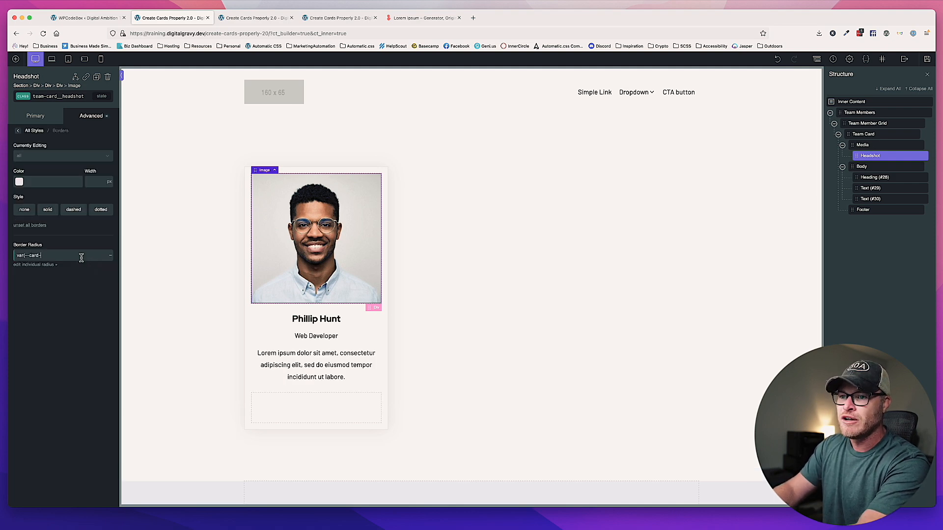
{"action": "type", "text": "radius)"}
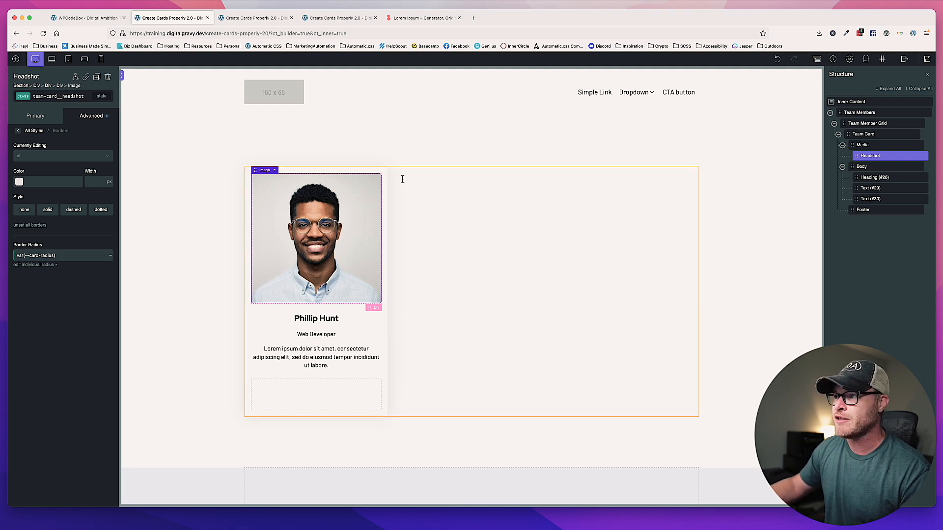
Set the Team Card's border radius to var(--card-radius).
{"action": "left_click", "coordinate": [385, 172]}
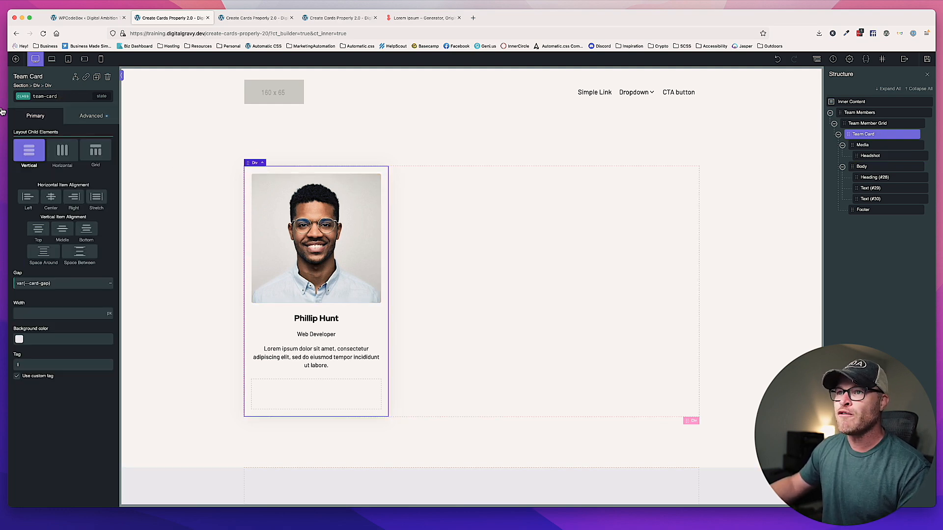
{"action": "left_click", "coordinate": [91, 117]}
{"action": "left_click", "coordinate": [64, 222]}
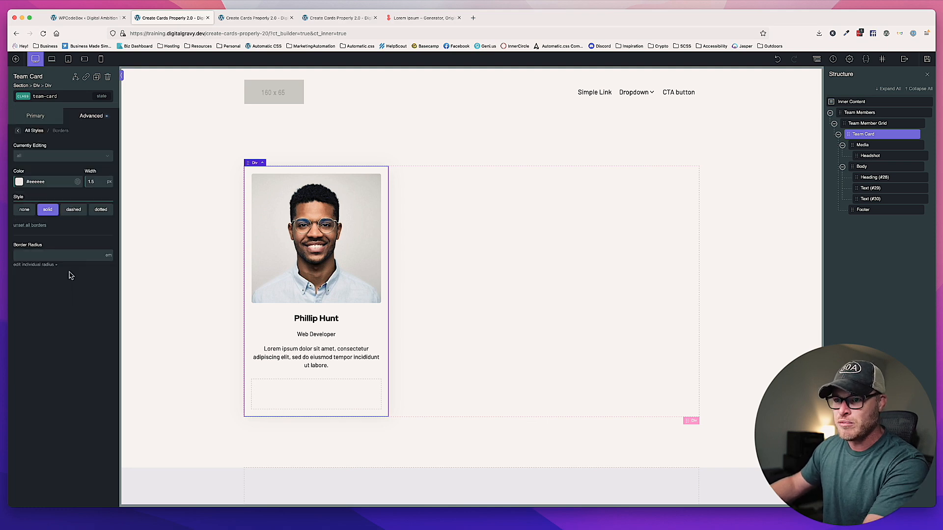
{"action": "left_click", "coordinate": [69, 256]}
{"action": "type", "text": "var"}
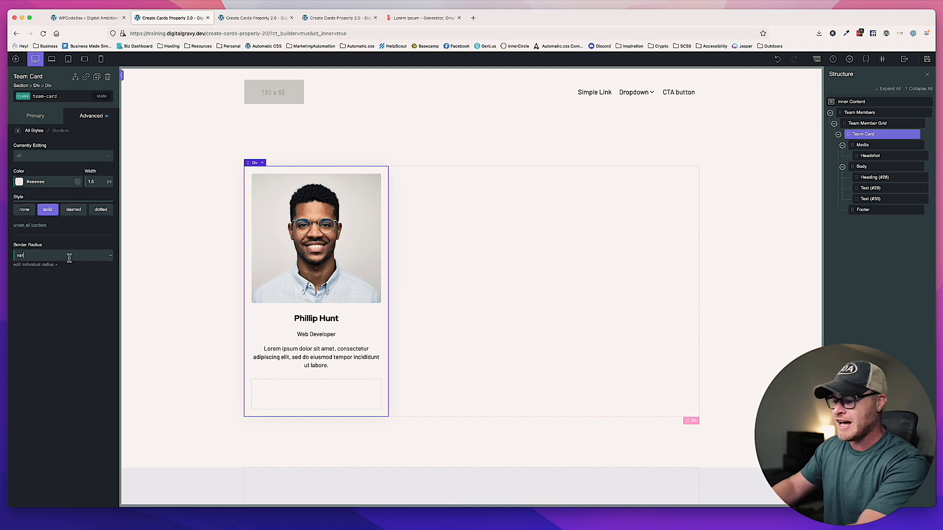
{"action": "type", "text": "(--card-cadius)"}
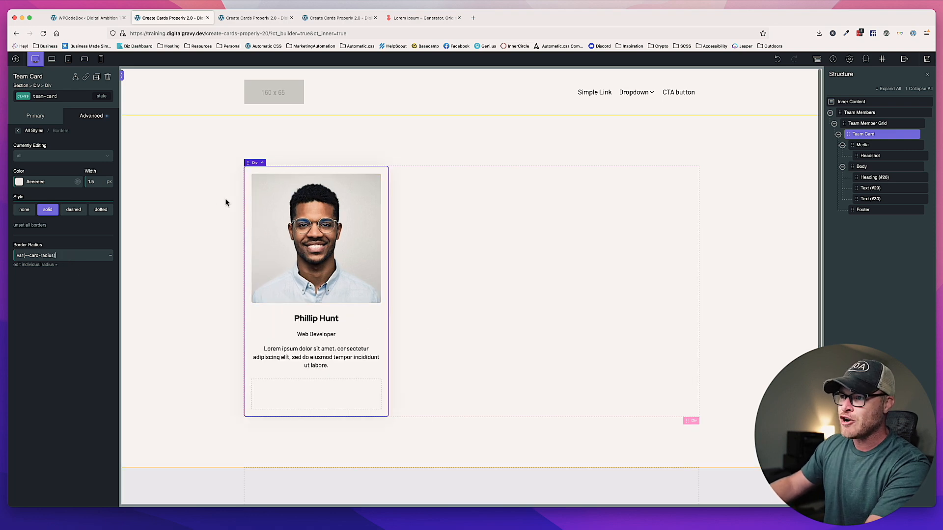
{"action": "left_click", "coordinate": [238, 192]}
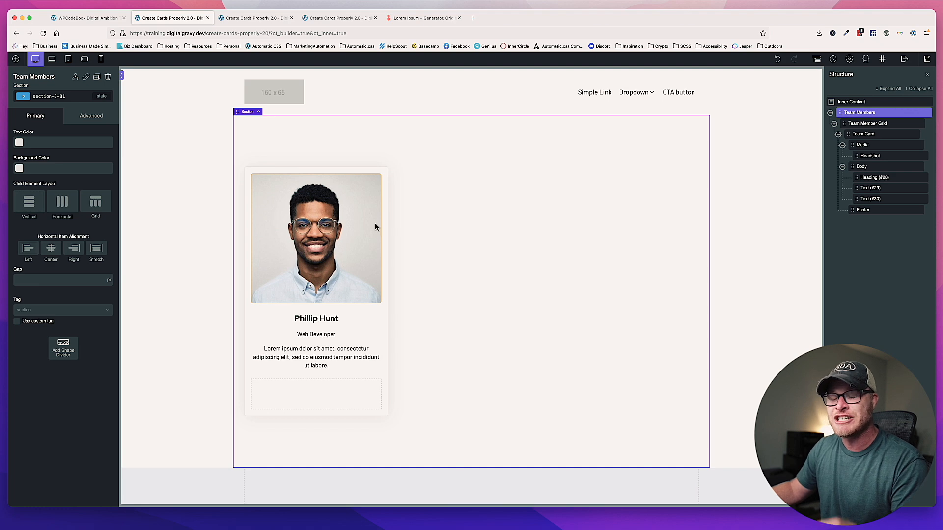
Set --card-radius to 1em in the WPCodeBox Global Styling snippet and inspect the Team Card's border radius in Oxygen.
{"action": "left_click", "coordinate": [85, 18]}
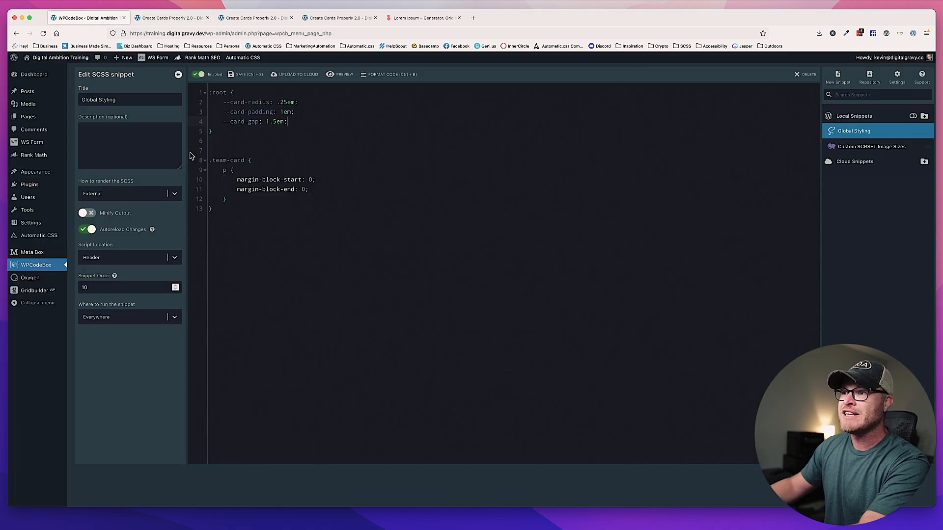
{"action": "left_click_drag", "start_coordinate": [288, 102], "coordinate": [277, 101]}
{"action": "type", "text": "1"}
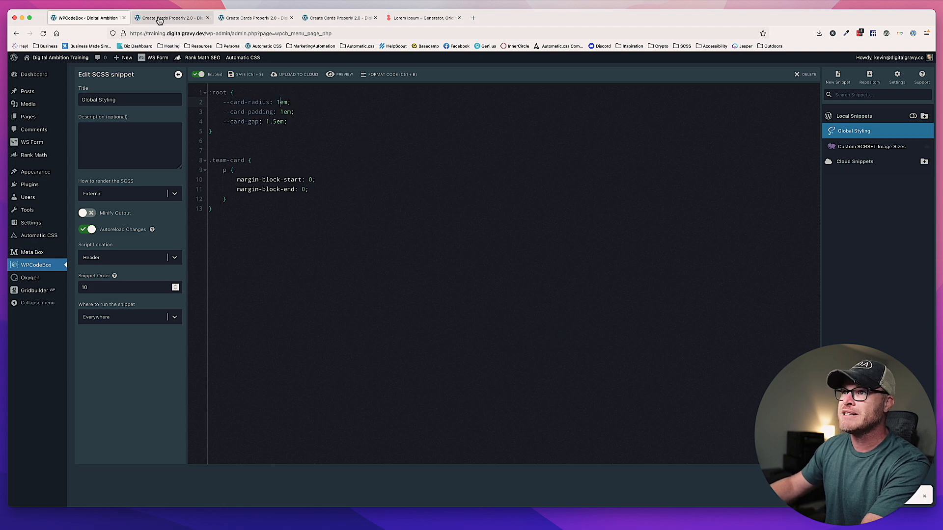
{"action": "left_click", "coordinate": [159, 19]}
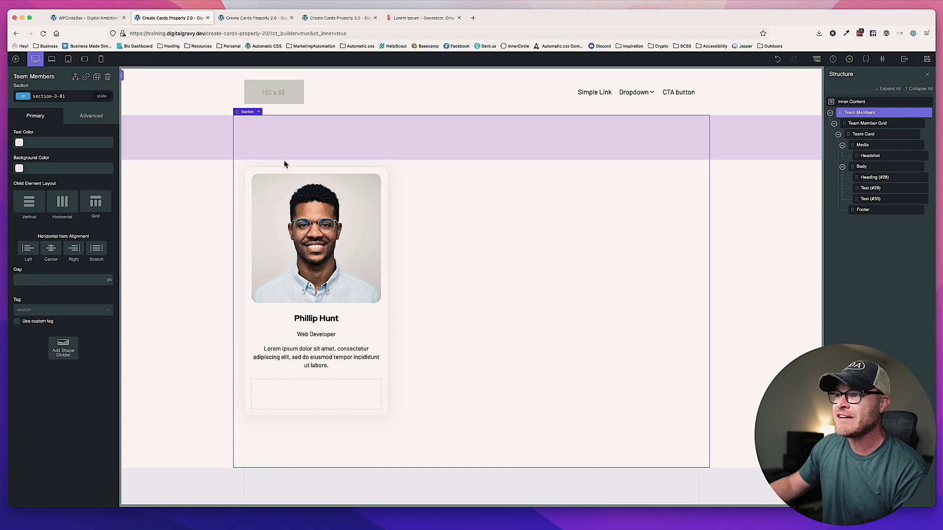
{"action": "left_click", "coordinate": [256, 174]}
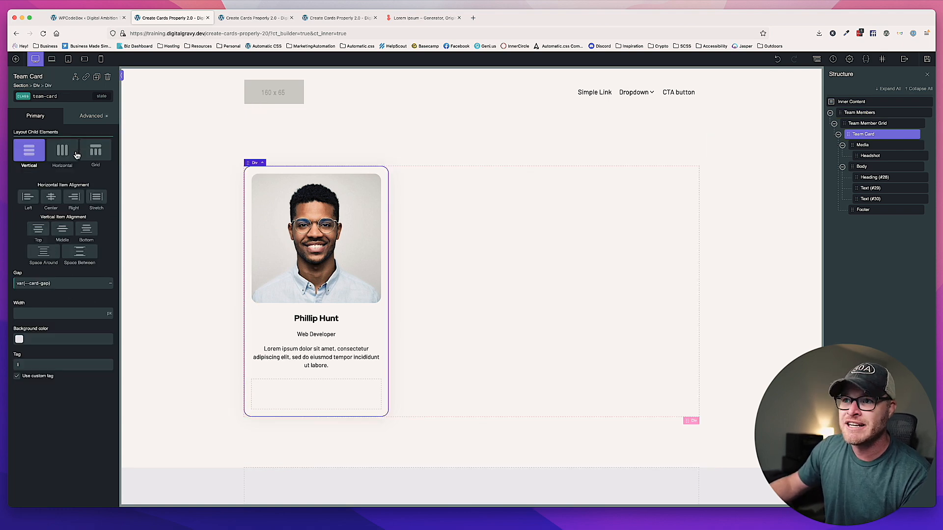
{"action": "left_click", "coordinate": [92, 116]}
{"action": "left_click", "coordinate": [52, 214]}
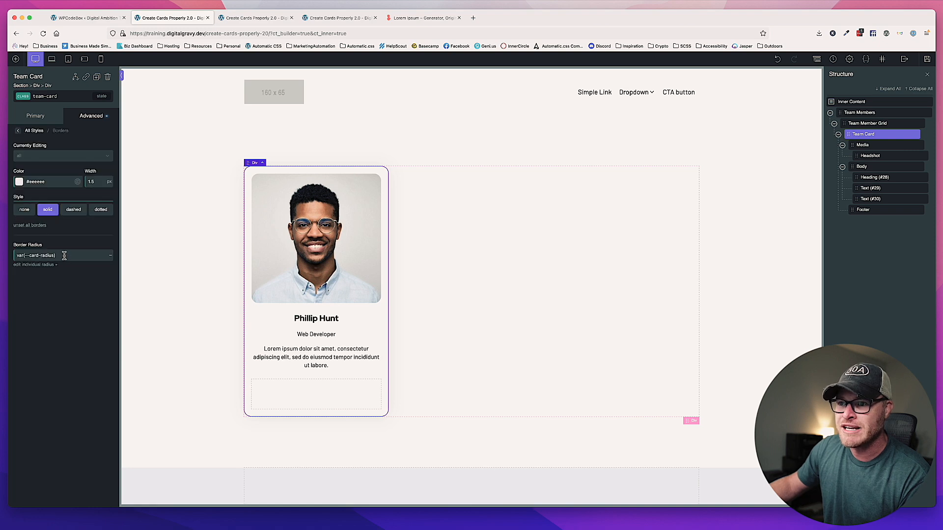
{"action": "triple_click", "coordinate": [25, 255]}
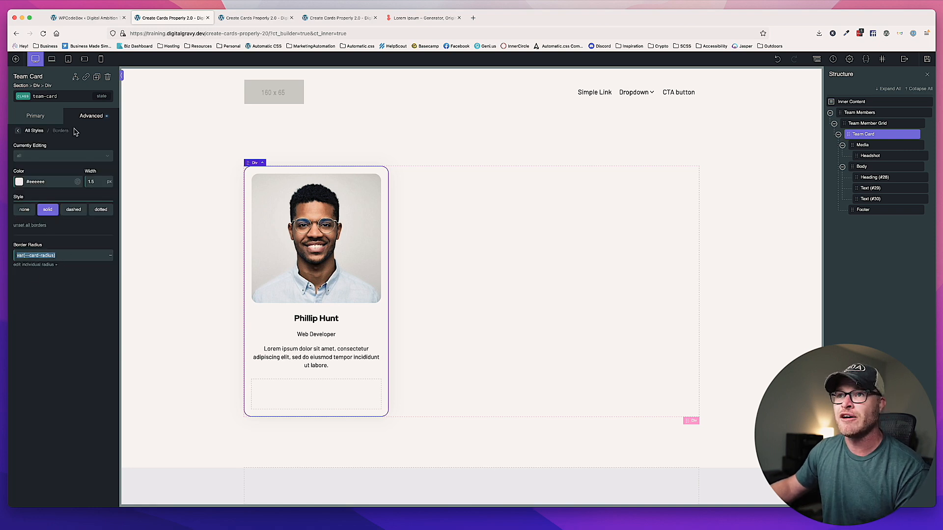
Set --card-radius to .25em in the WPCodeBox snippet and check the card and headshot corners in Oxygen.
{"action": "left_click", "coordinate": [78, 18]}
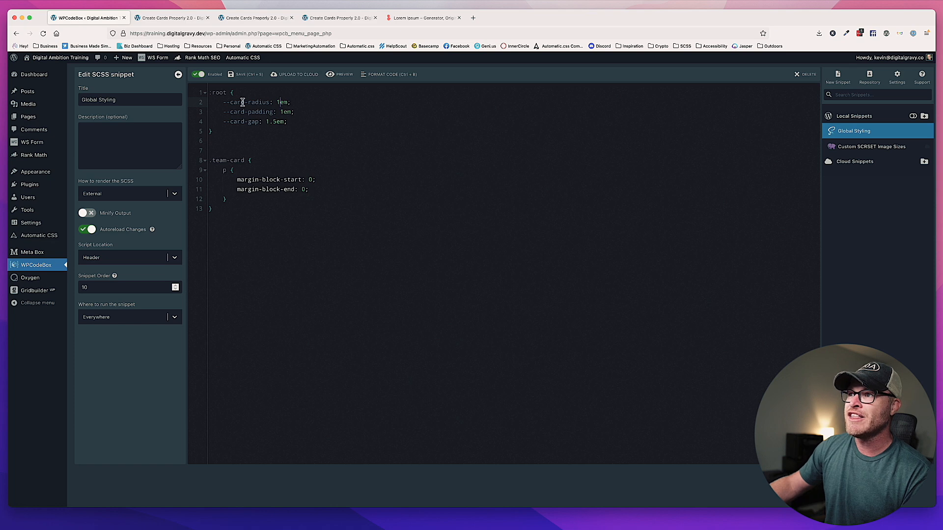
{"action": "key", "text": "BackSpace"}
{"action": "type", "text": ".25"}
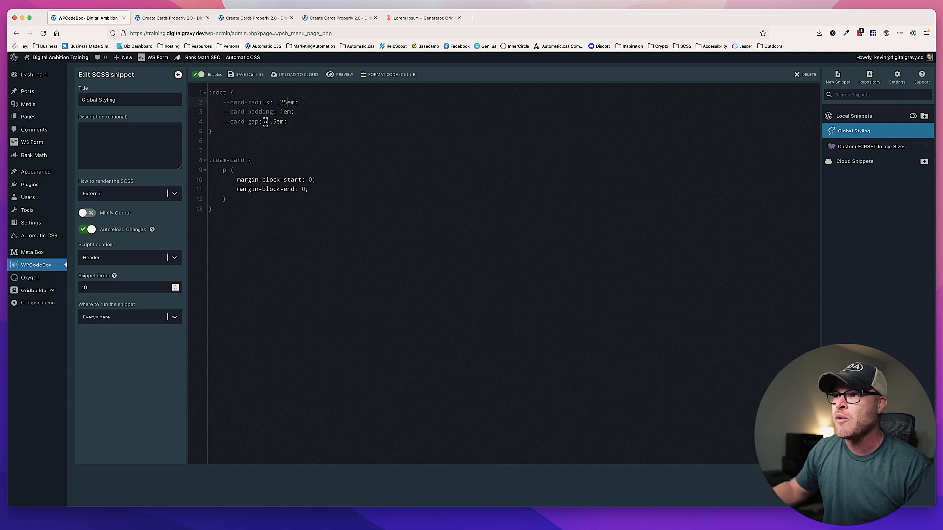
{"action": "key", "text": "ctrl+Tab"}
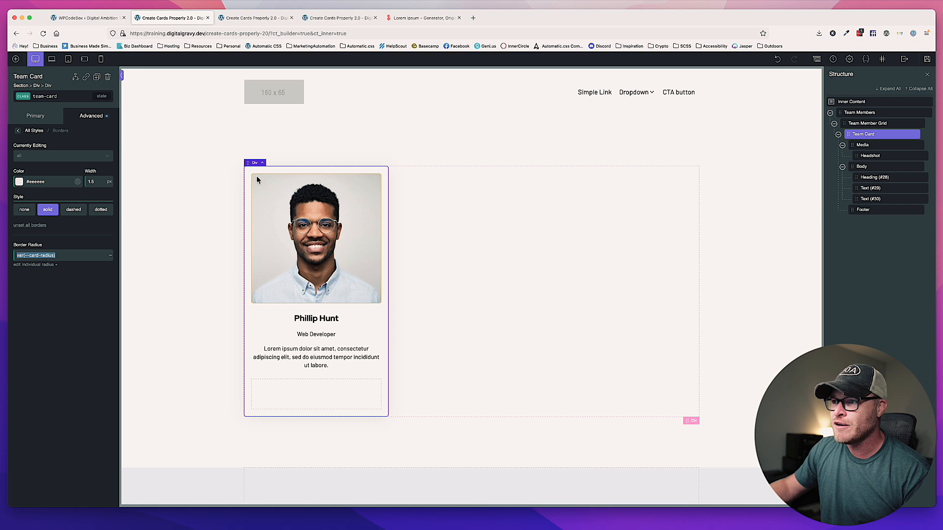
{"action": "left_click", "coordinate": [278, 221]}
{"action": "left_click", "coordinate": [250, 172]}
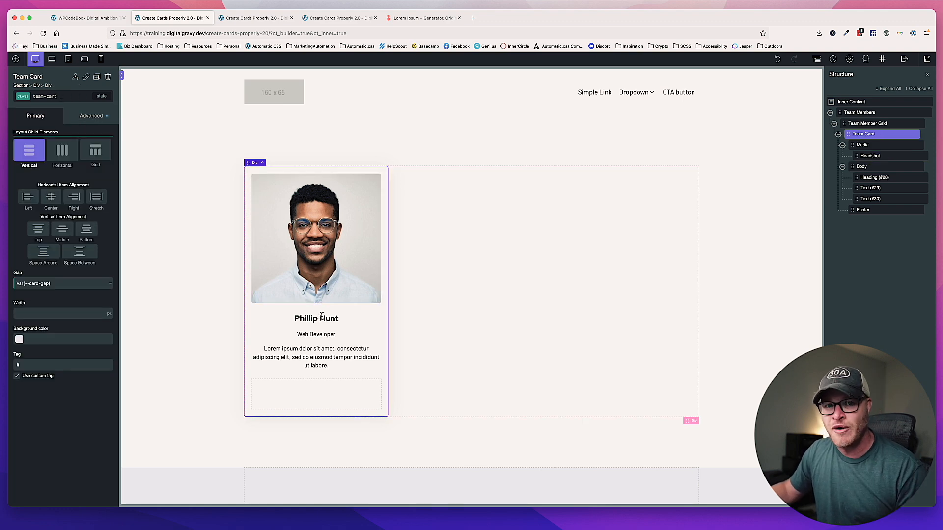
{"action": "left_click", "coordinate": [429, 238]}
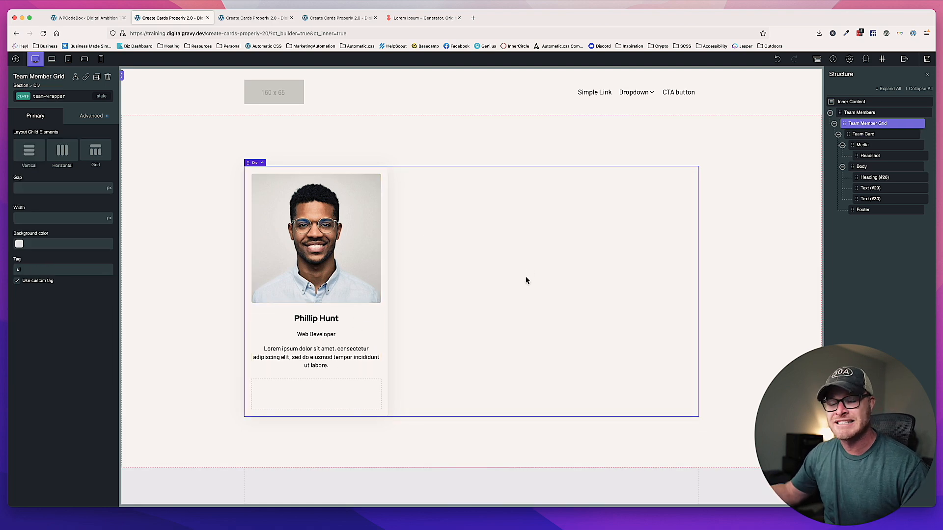
Set the gap of the card's Body wrapper to .5em.
{"action": "left_click", "coordinate": [362, 330]}
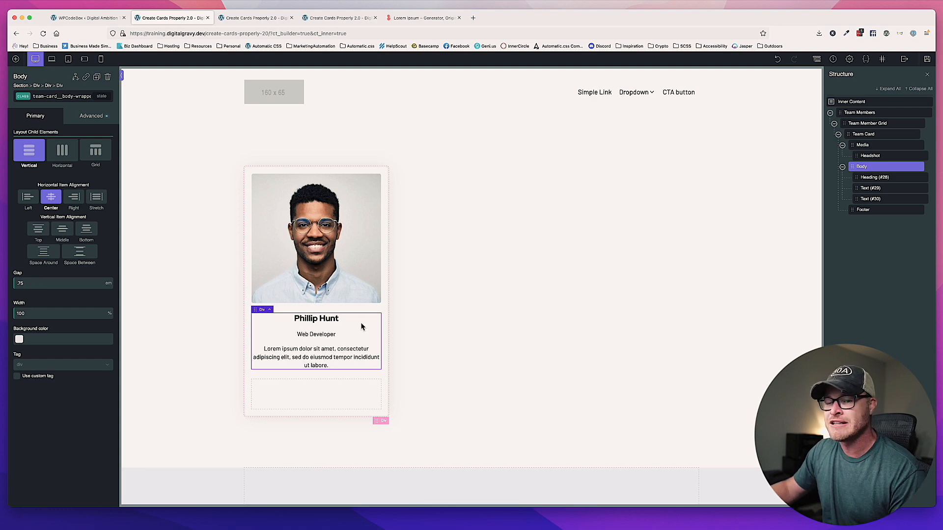
{"action": "double_click", "coordinate": [56, 283]}
{"action": "type", "text": ".5"}
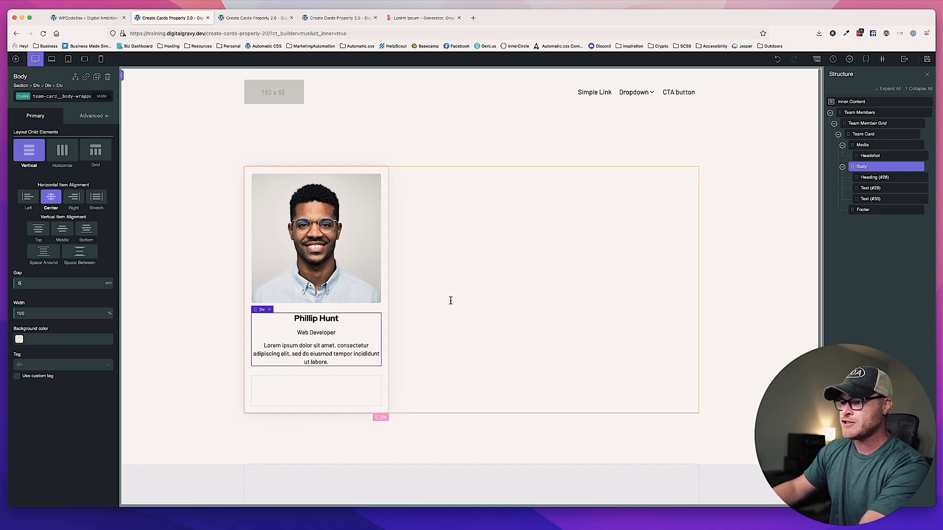
{"action": "left_click", "coordinate": [657, 310]}
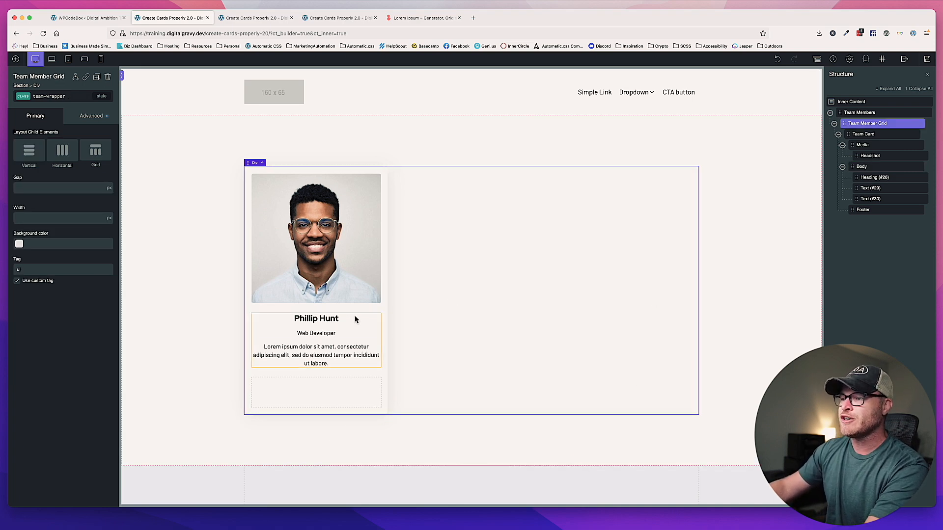
Compare the card's bio text with the Figma design, and give it 1em of left and right padding in Oxygen.
{"action": "left_click", "coordinate": [341, 358]}
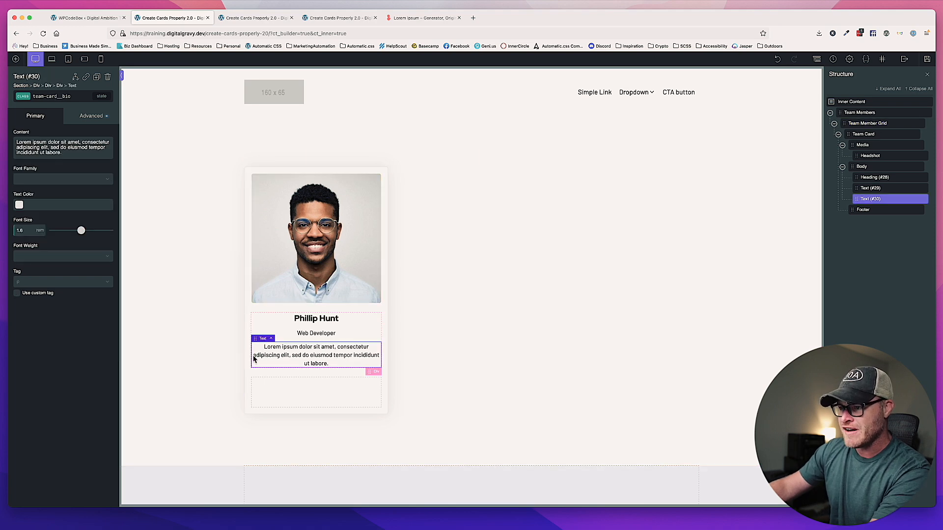
{"action": "left_click", "coordinate": [278, 525]}
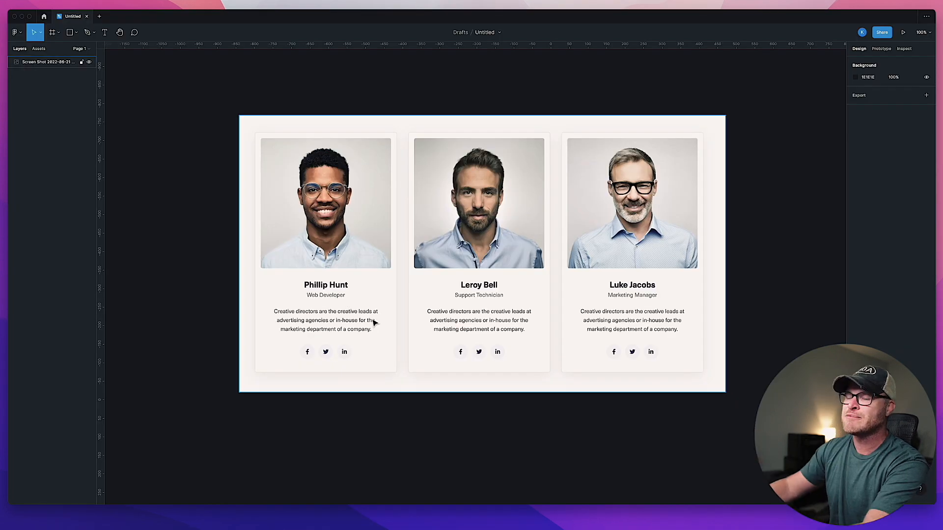
{"action": "left_click", "coordinate": [139, 518]}
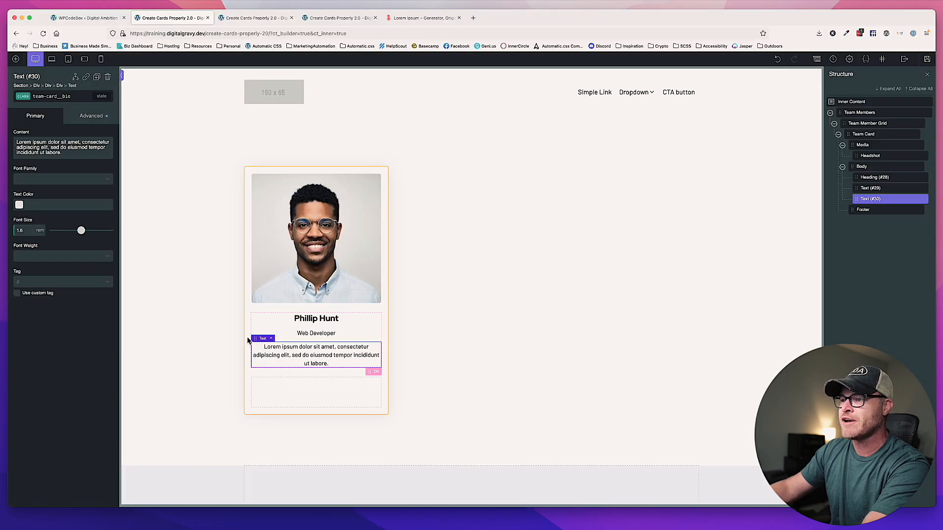
{"action": "left_click", "coordinate": [85, 115]}
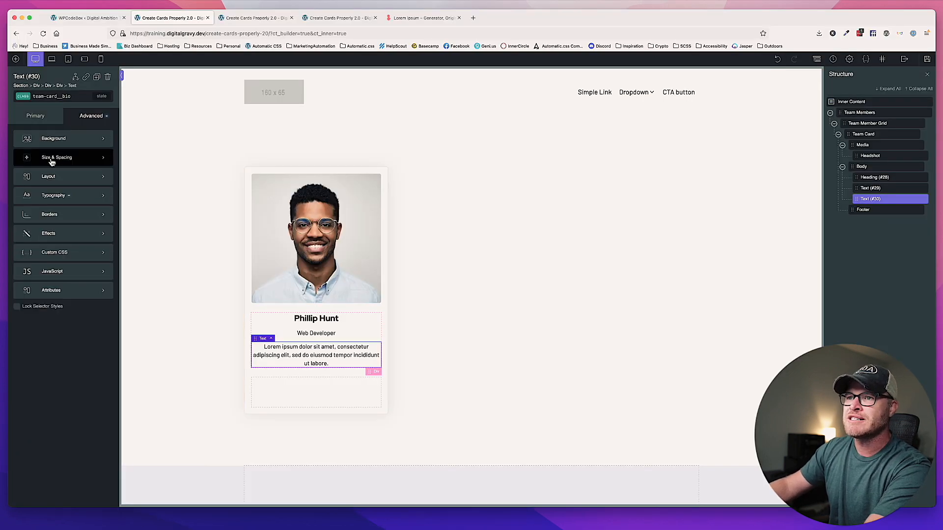
{"action": "left_click", "coordinate": [51, 162]}
{"action": "left_click", "coordinate": [57, 177]}
{"action": "left_click", "coordinate": [61, 177]}
{"action": "left_click", "coordinate": [21, 175]}
{"action": "type", "text": "1"}
{"action": "left_click", "coordinate": [48, 176]}
{"action": "type", "text": "1"}
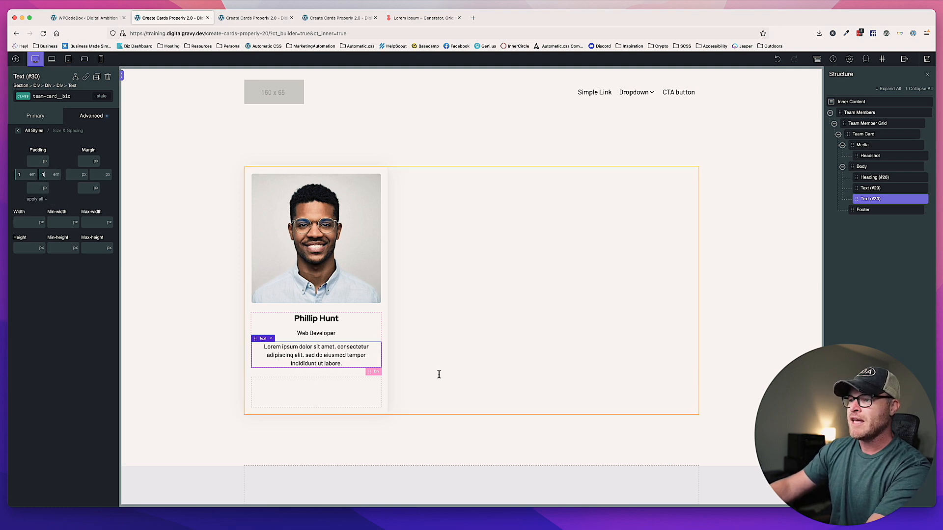
{"action": "left_click", "coordinate": [410, 371]}
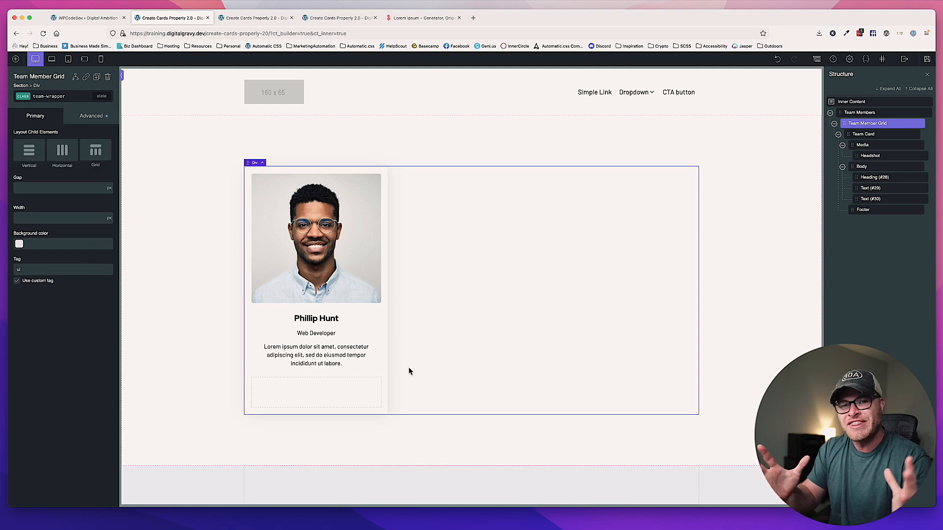
Compare the card's text with the Figma design, and set the job title's text color to grey #7a7979 in Oxygen.
{"action": "left_click", "coordinate": [341, 355]}
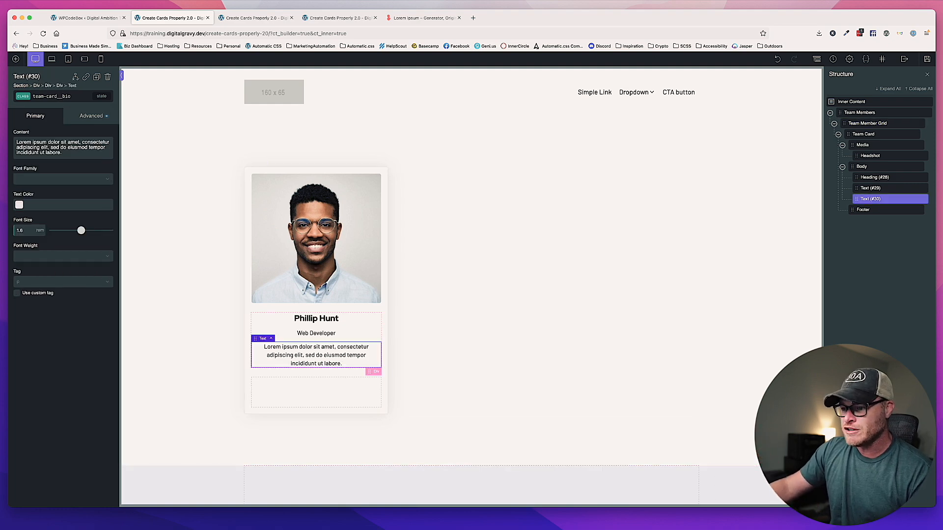
{"action": "left_click", "coordinate": [280, 526]}
{"action": "left_click_drag", "start_coordinate": [333, 300], "coordinate": [306, 298]}
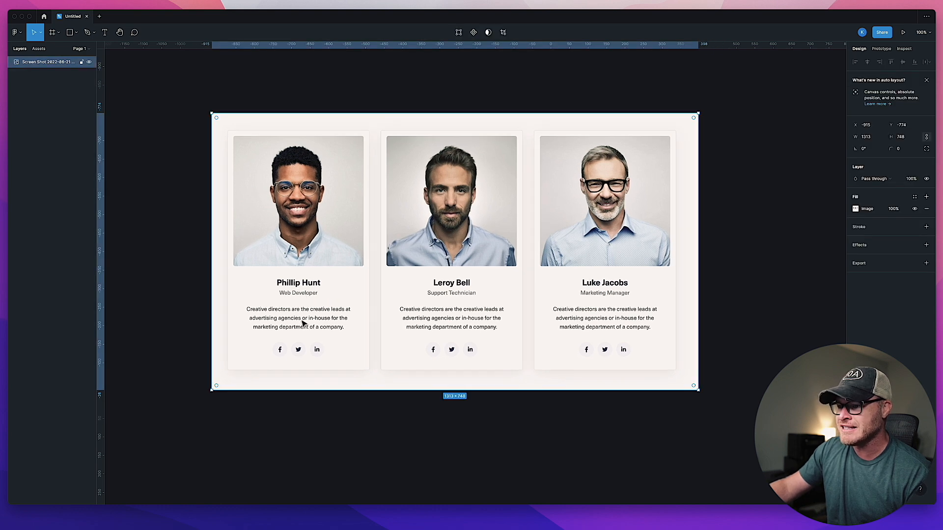
{"action": "left_click", "coordinate": [154, 526]}
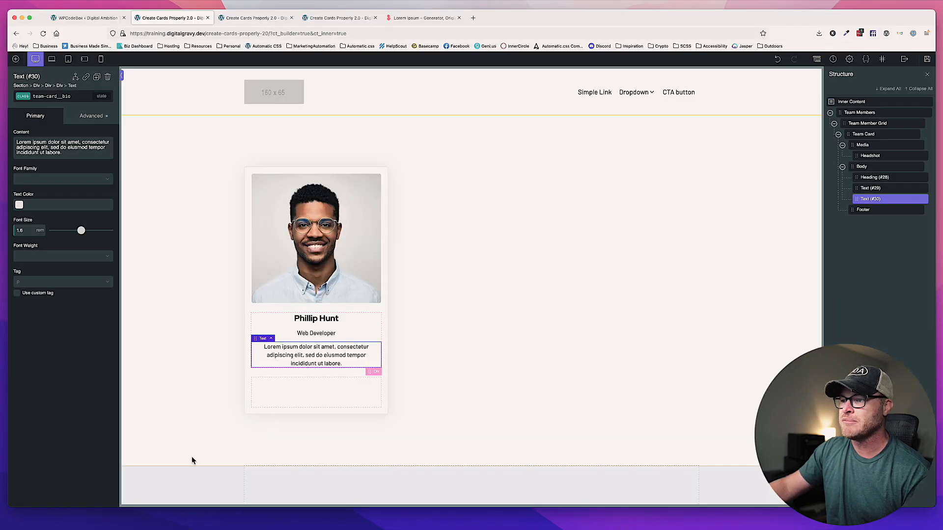
{"action": "left_click", "coordinate": [307, 333]}
{"action": "left_click", "coordinate": [93, 115]}
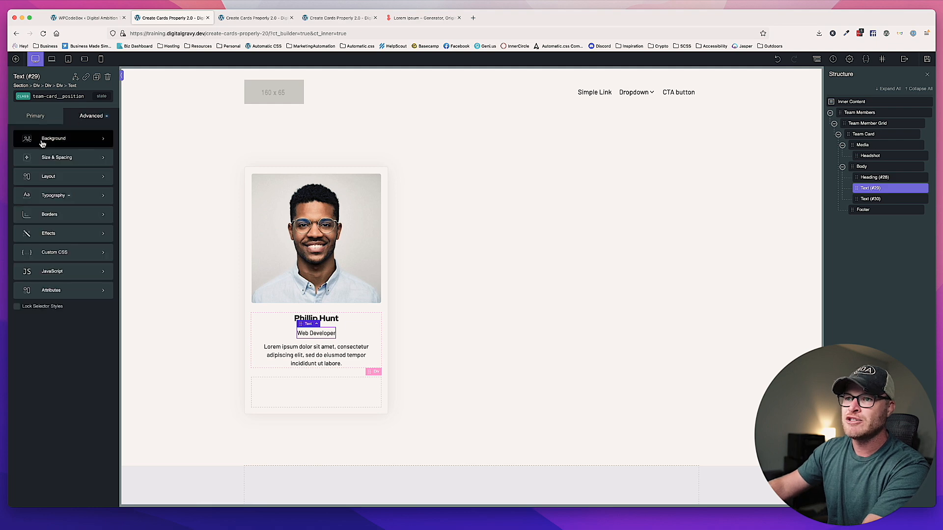
{"action": "left_click", "coordinate": [59, 195]}
{"action": "left_click", "coordinate": [19, 185]}
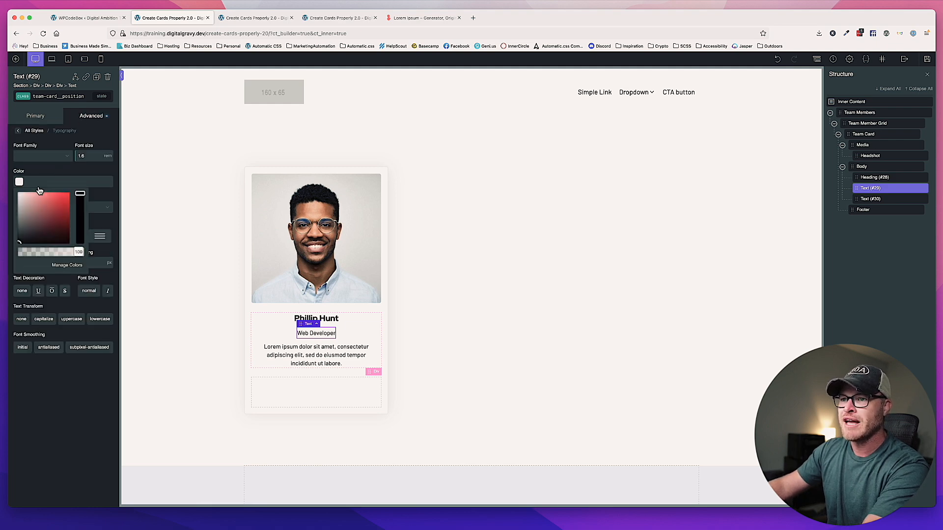
{"action": "left_click_drag", "start_coordinate": [42, 233], "coordinate": [21, 230]}
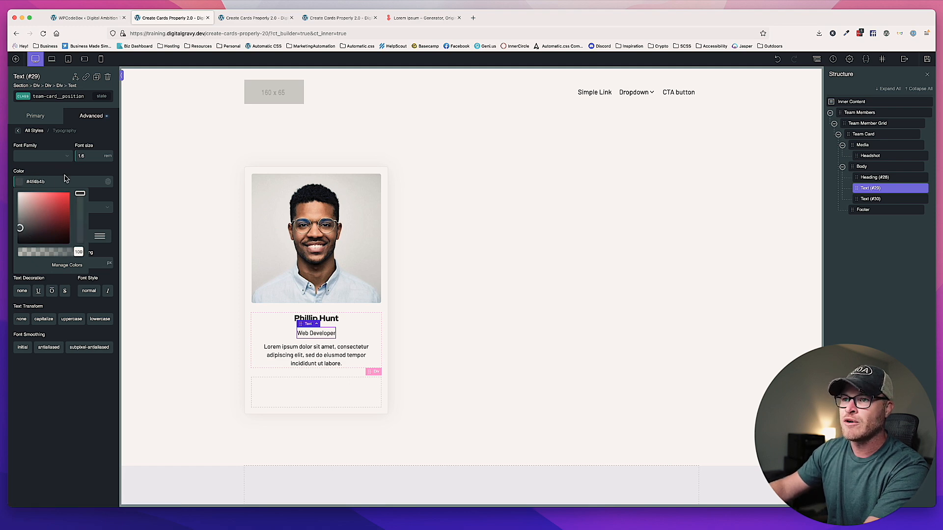
{"action": "left_click_drag", "start_coordinate": [38, 219], "coordinate": [18, 219]}
{"action": "left_click", "coordinate": [18, 218]}
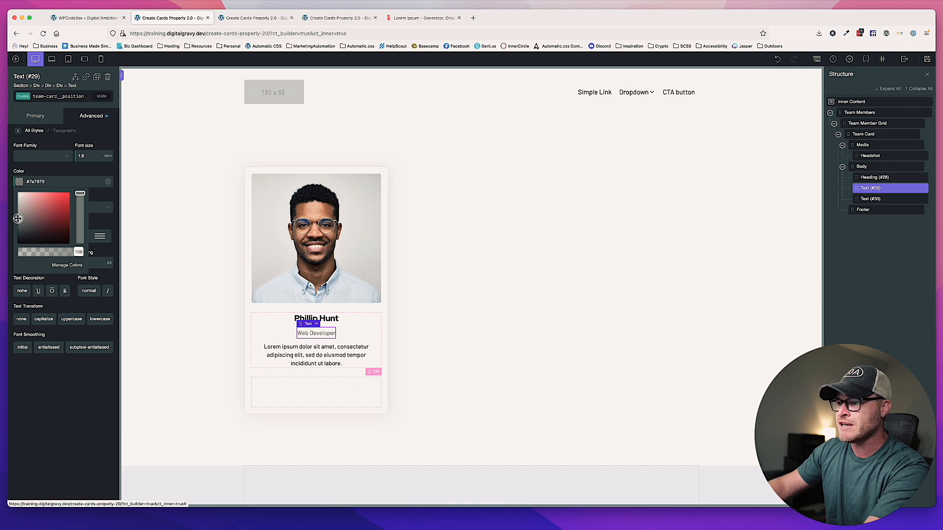
Adjust the text color of the card's bio to a dark neutral shade.
{"action": "left_click", "coordinate": [332, 348]}
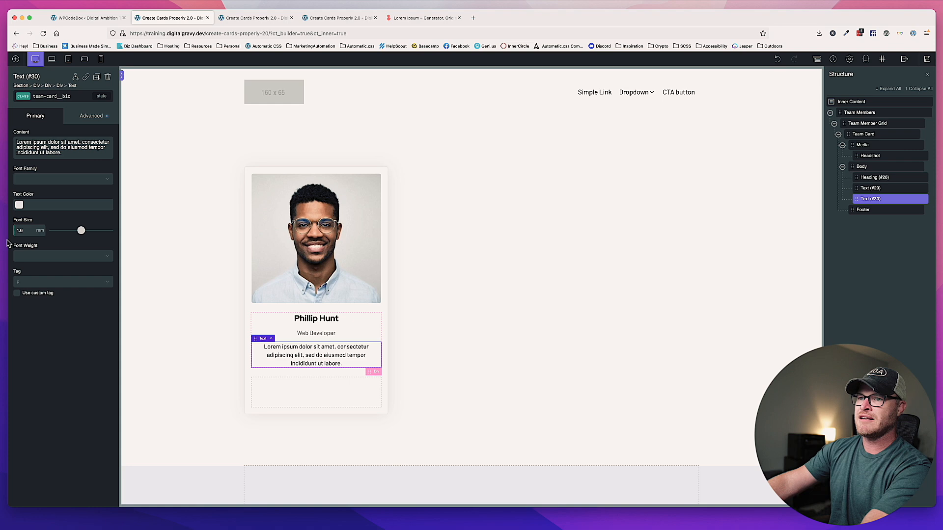
{"action": "left_click", "coordinate": [19, 204]}
{"action": "left_click", "coordinate": [15, 248]}
{"action": "left_click_drag", "start_coordinate": [15, 248], "coordinate": [14, 249]}
{"action": "left_click", "coordinate": [156, 283]}
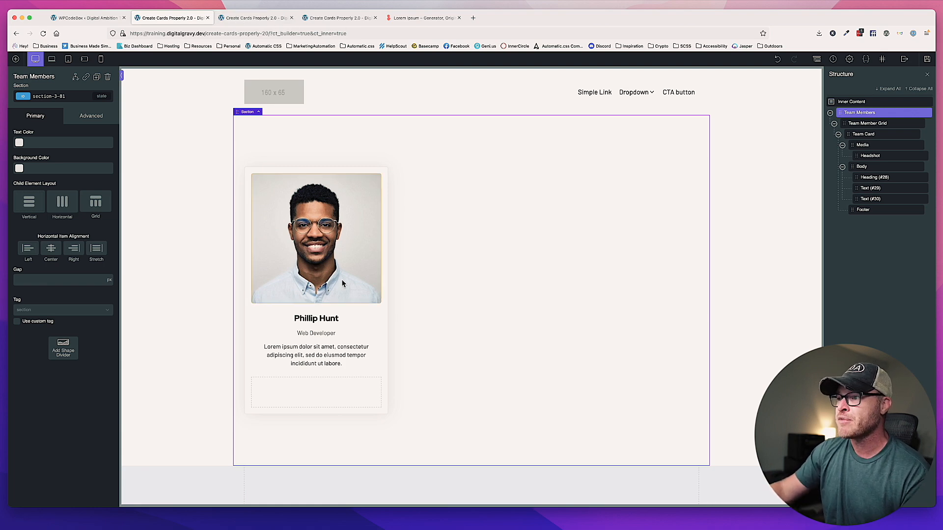
Open the Headshot image's advanced styling options, and add a blank line after the p rule of .team-card in the WPCodeBox snippet.
{"action": "left_click", "coordinate": [308, 208]}
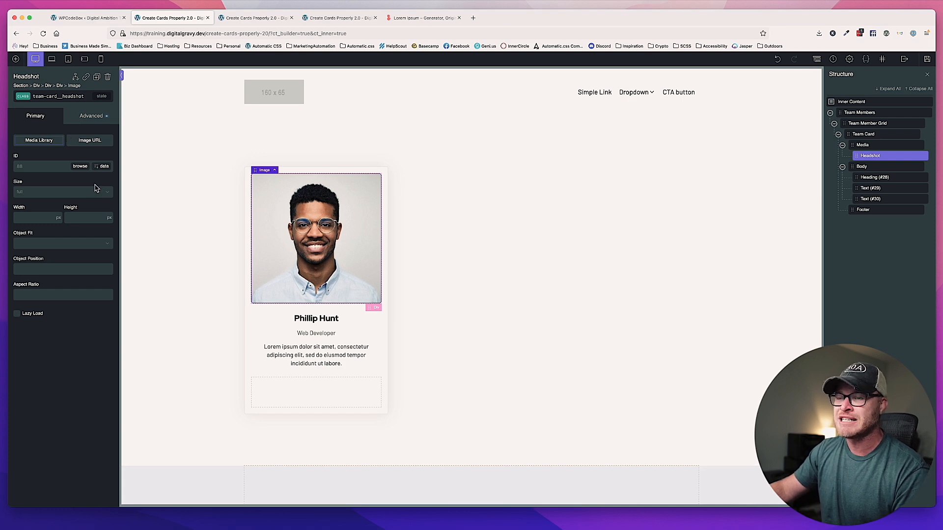
{"action": "left_click", "coordinate": [92, 119]}
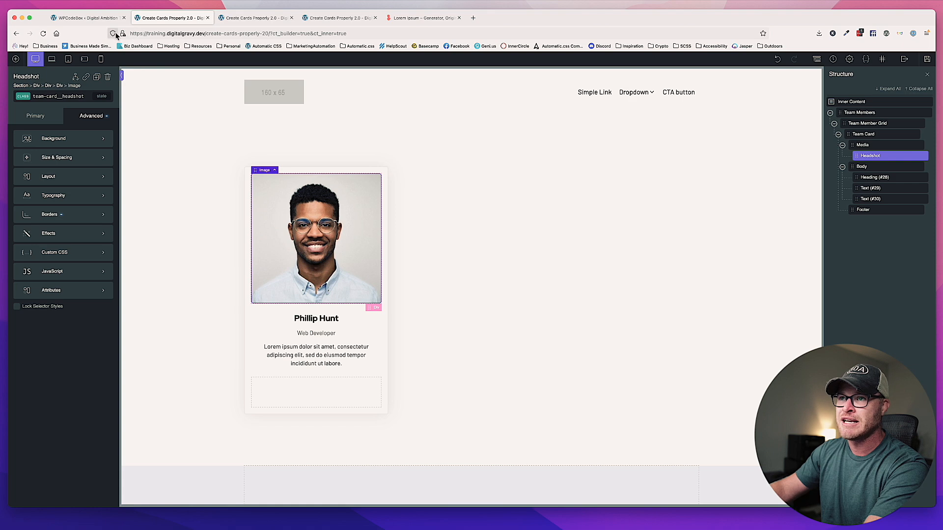
{"action": "left_click", "coordinate": [91, 18]}
{"action": "left_click", "coordinate": [295, 198]}
{"action": "key", "text": "Return"}
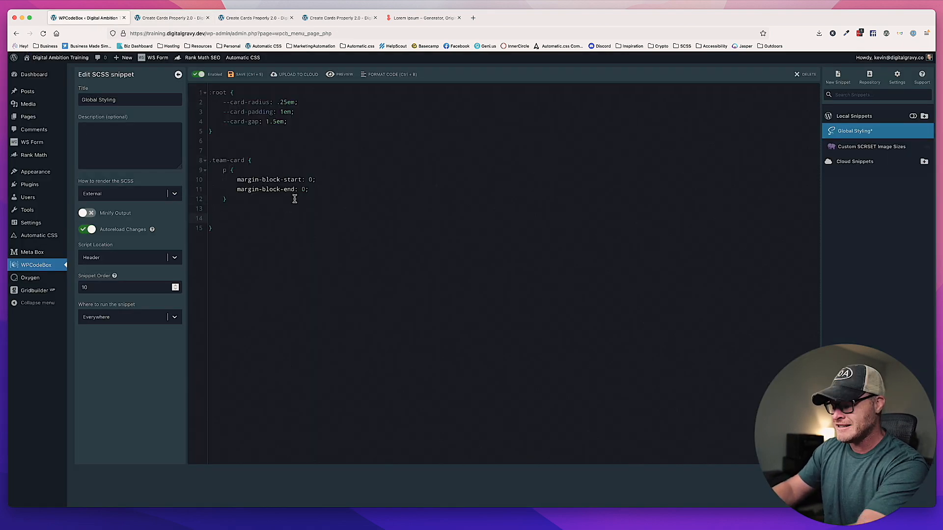
{"action": "left_click", "coordinate": [252, 19]}
{"action": "left_click", "coordinate": [179, 18]}
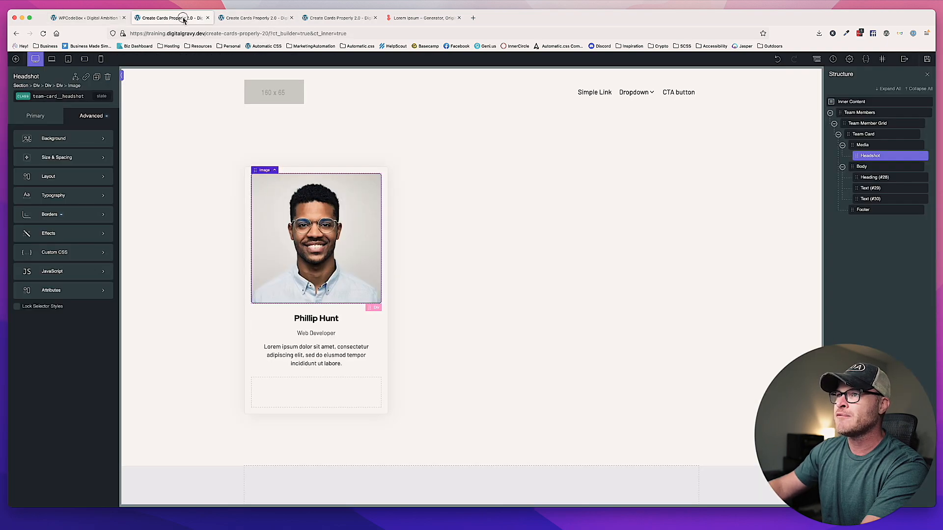
Search Unsplash for "headshot" and open the portrait of the smiling man with glasses and a black sweater.
{"action": "key", "text": "super+t"}
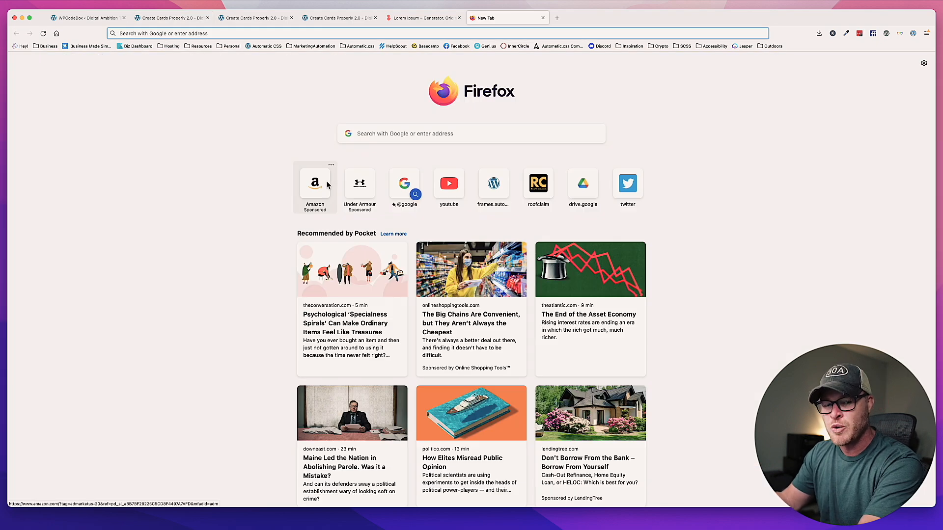
{"action": "type", "text": "unsplash.com"}
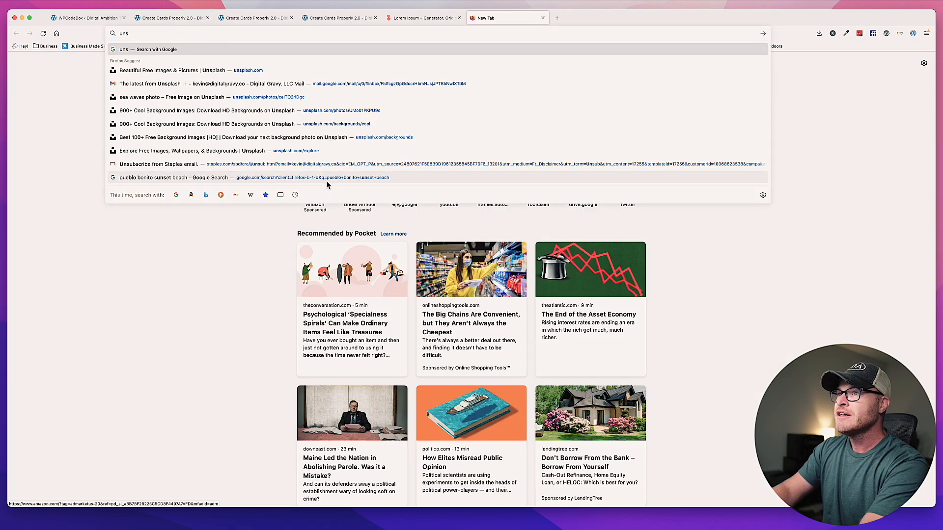
{"action": "key", "text": "Return"}
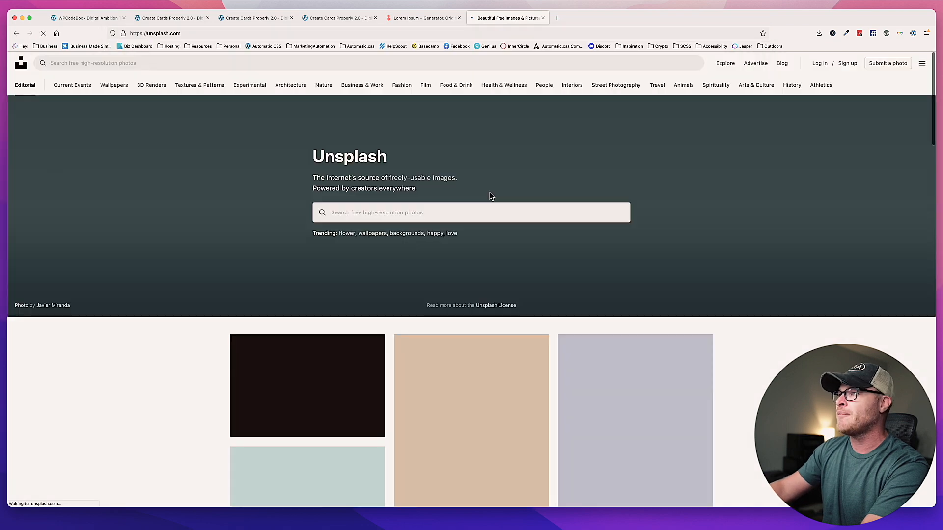
{"action": "left_click", "coordinate": [416, 212]}
{"action": "type", "text": "headshot"}
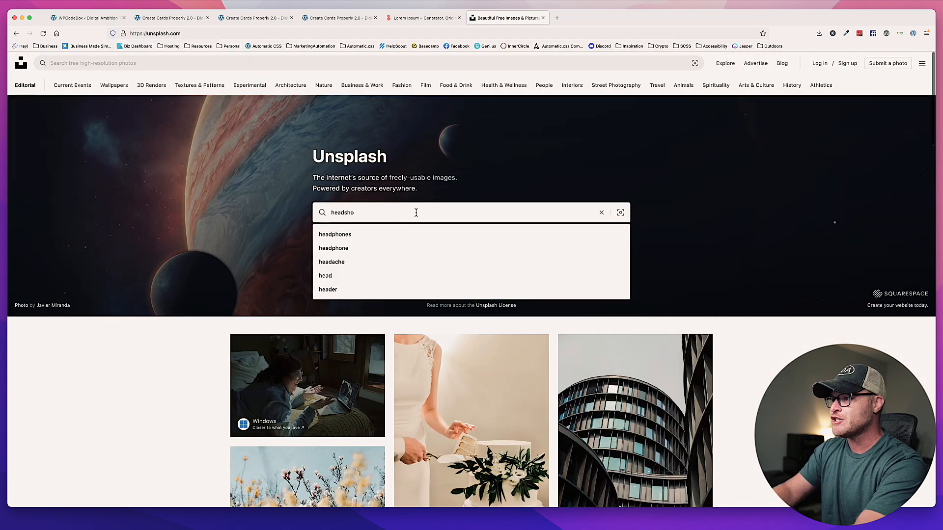
{"action": "key", "text": "Return"}
{"action": "left_click", "coordinate": [316, 335]}
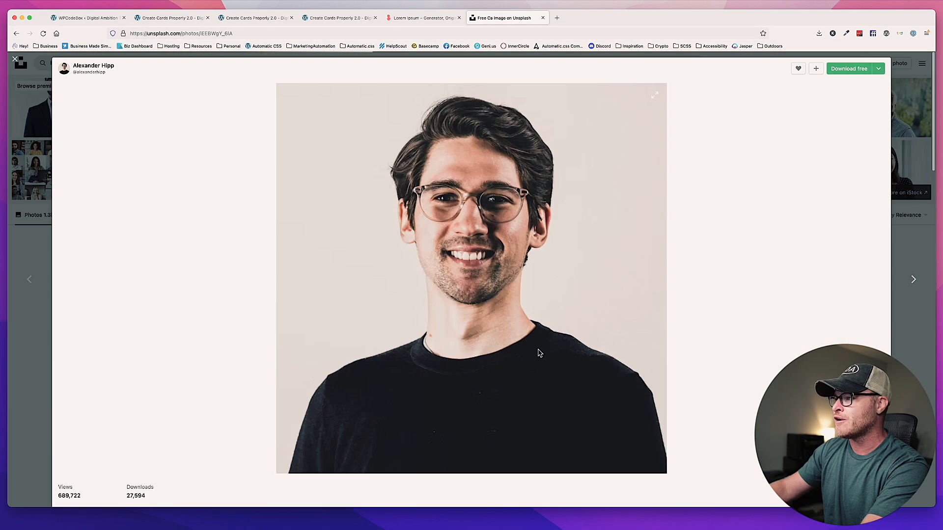
Try to save the portrait from the page as guy.avif in Downloads.
{"action": "right_click", "coordinate": [532, 231]}
{"action": "left_click", "coordinate": [554, 245]}
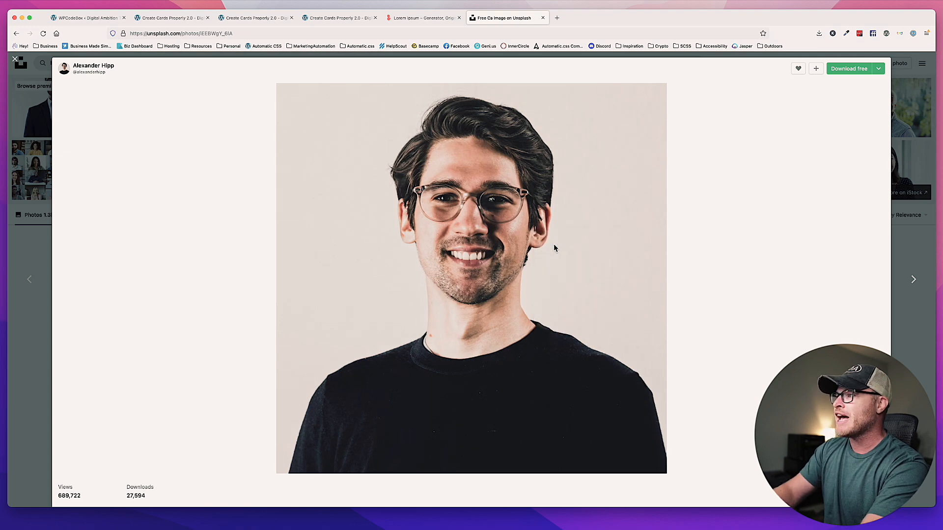
{"action": "type", "text": "guy.avif"}
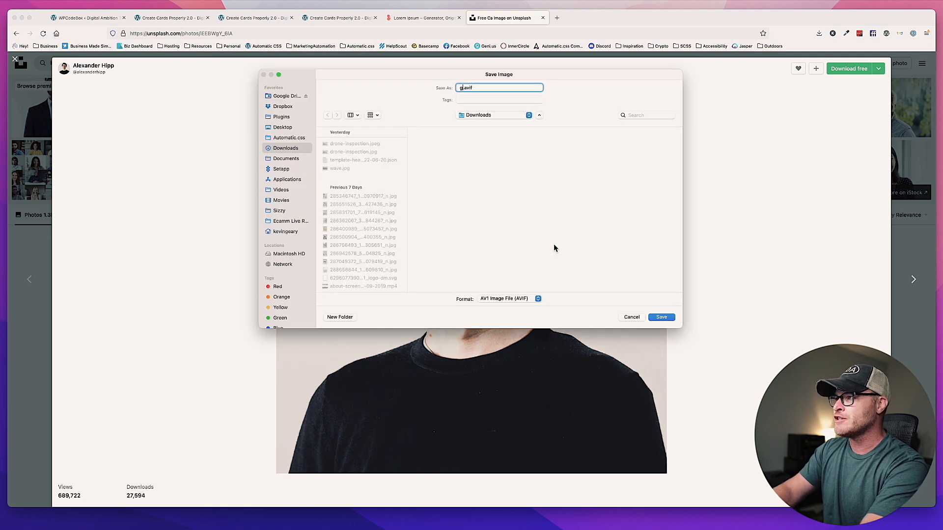
{"action": "left_click", "coordinate": [659, 317]}
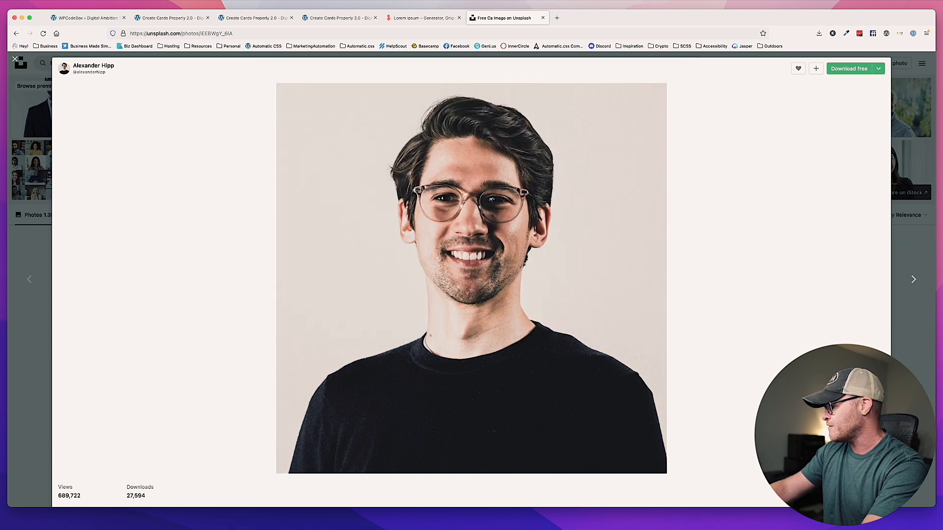
Download the full portrait from Unsplash and save it as headshot.jpg in Downloads.
{"action": "left_click", "coordinate": [852, 68]}
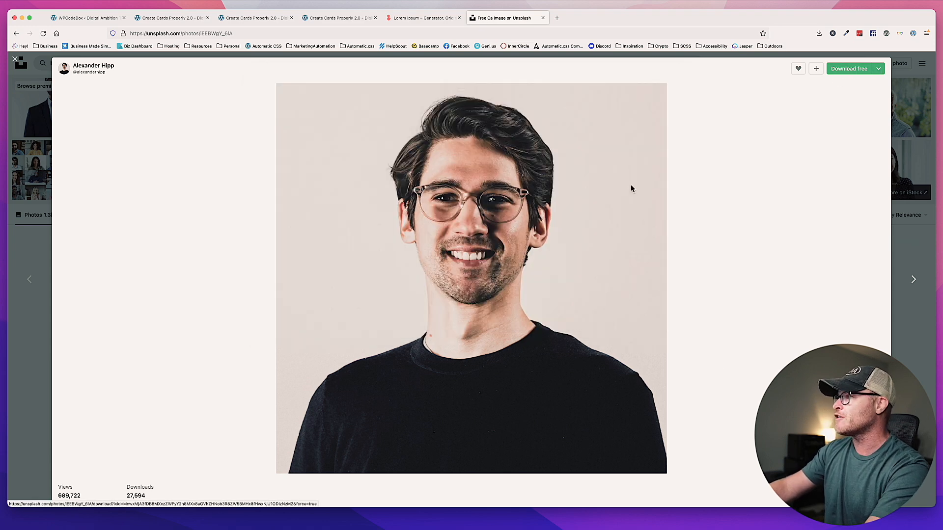
{"action": "left_click_drag", "start_coordinate": [521, 87], "coordinate": [568, 87]}
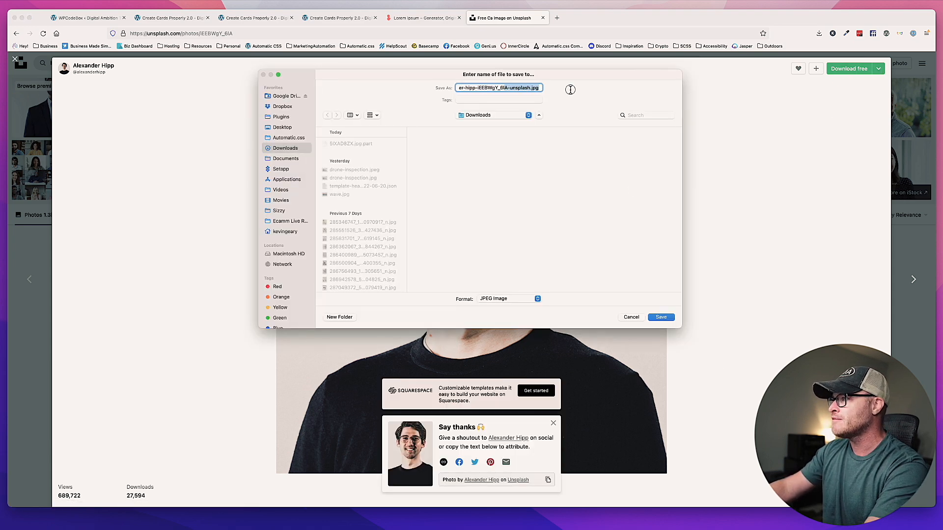
{"action": "key", "text": "super+a"}
{"action": "type", "text": "headshot"}
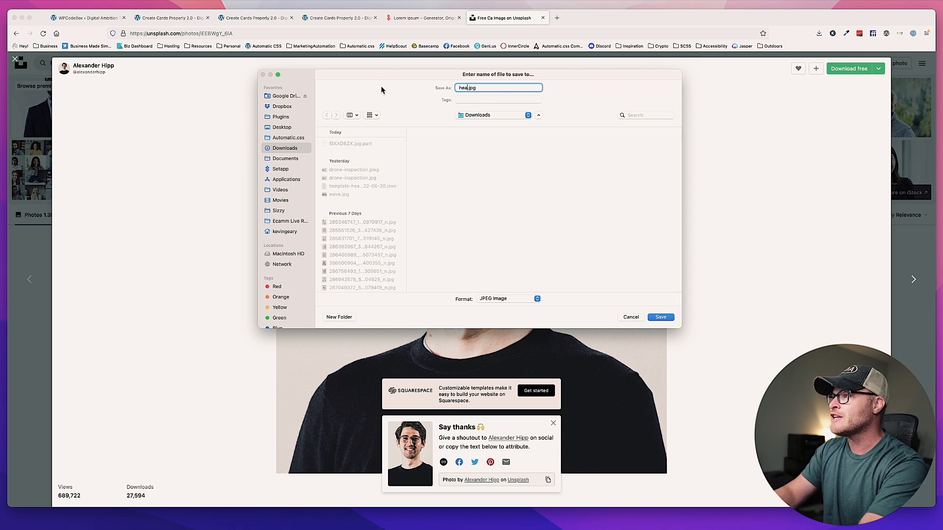
{"action": "key", "text": "Return"}
Open Squoosh in a new browser tab and load headshot.jpg into it from the Downloads folder.
{"action": "key", "text": "super+t"}
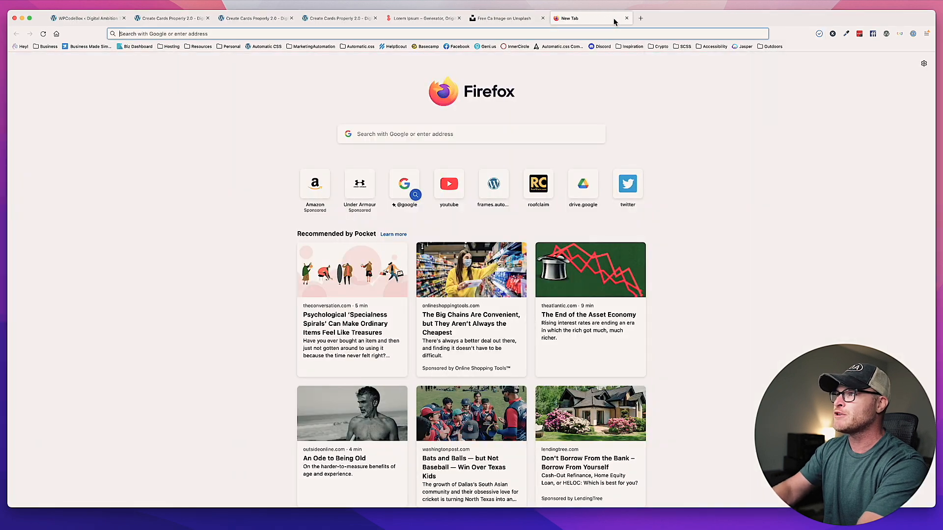
{"action": "type", "text": "sq"}
{"action": "key", "text": "Return"}
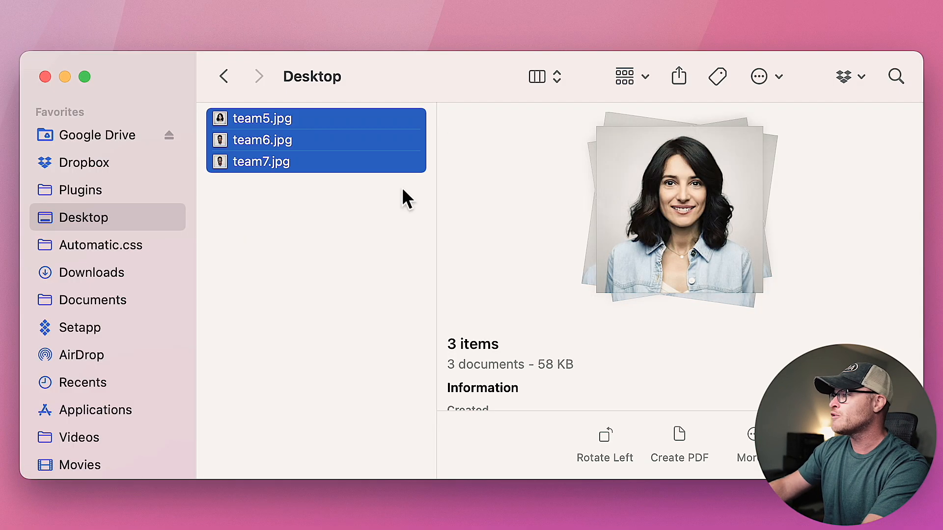
{"action": "left_click", "coordinate": [402, 187]}
{"action": "left_click", "coordinate": [116, 272]}
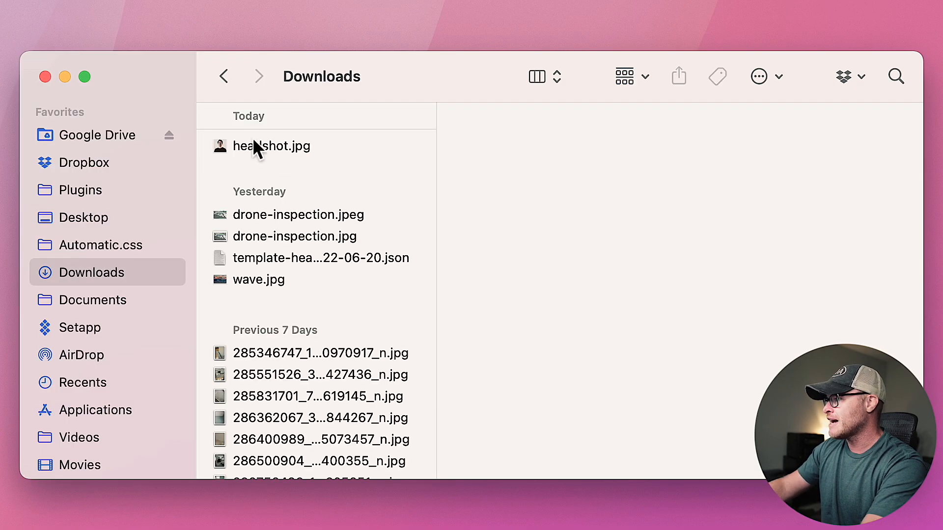
{"action": "left_click_drag", "start_coordinate": [253, 146], "coordinate": [93, 3]}
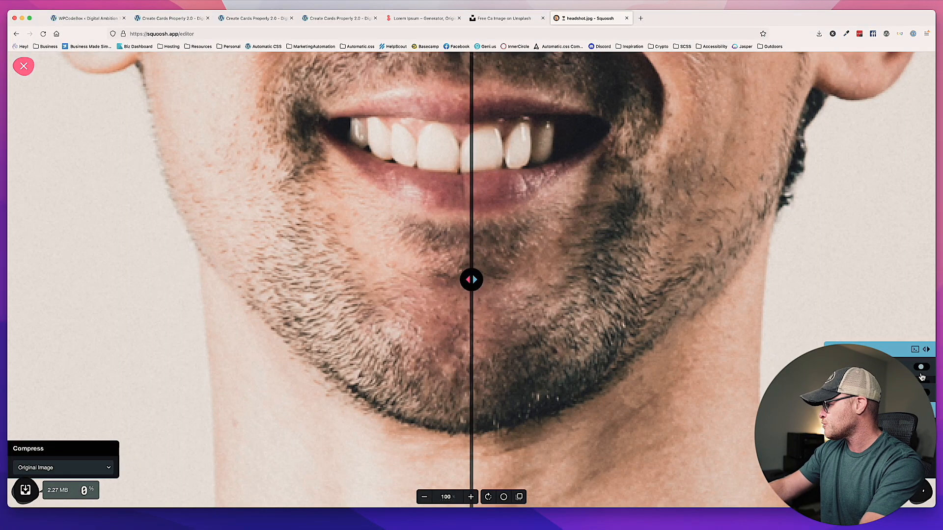
Set the resize dimensions of the headshot in Squoosh to 1200 by 1200.
{"action": "double_click", "coordinate": [896, 313]}
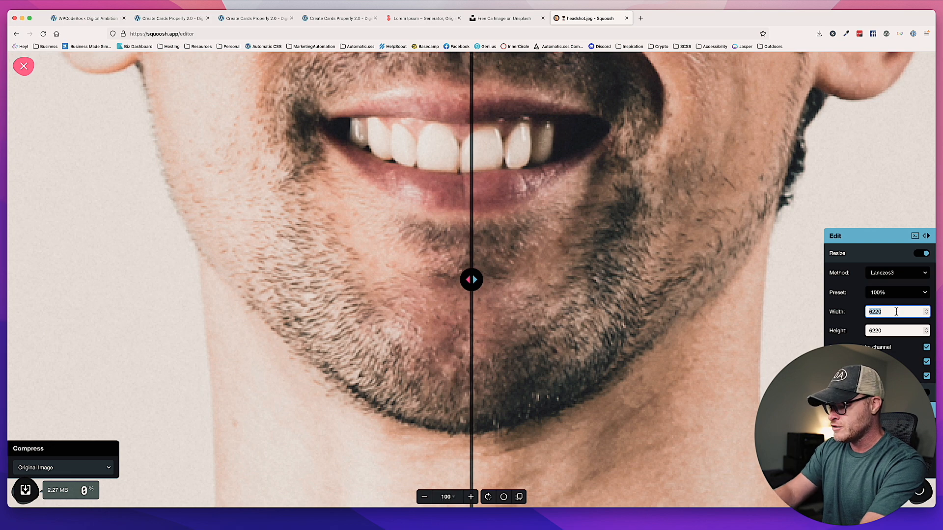
{"action": "type", "text": "800"}
{"action": "key", "text": "Tab"}
{"action": "left_click", "coordinate": [877, 312]}
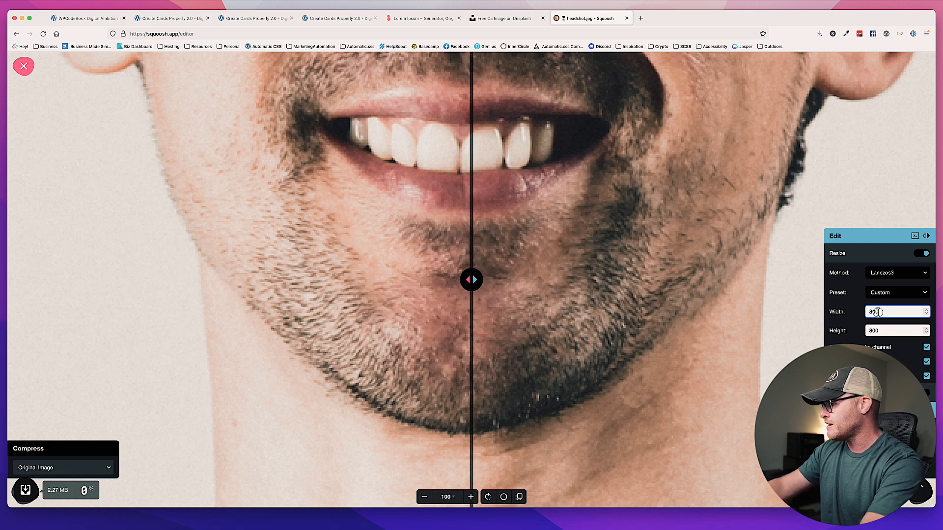
{"action": "type", "text": "1200"}
{"action": "key", "text": "Tab"}
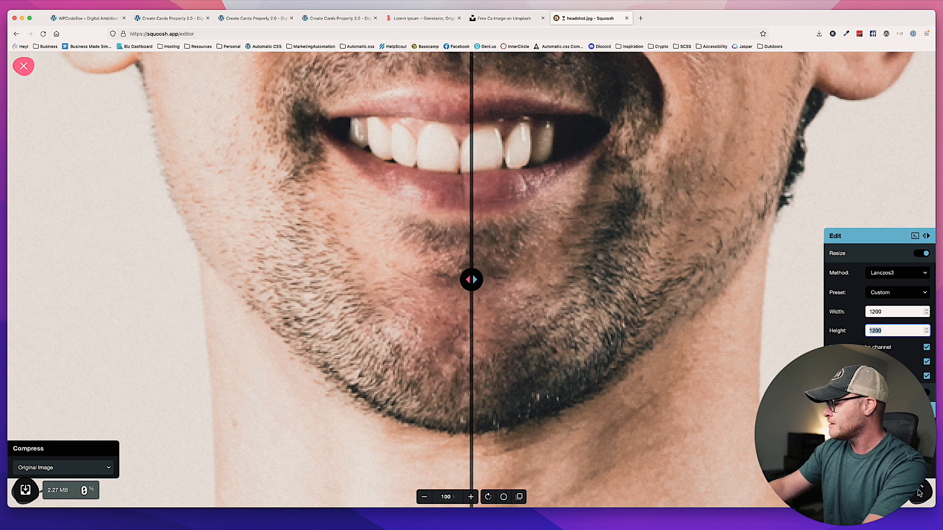
Save the resized image over headshot.jpg in Downloads, and return to the team card in Oxygen.
{"action": "left_click", "coordinate": [920, 491]}
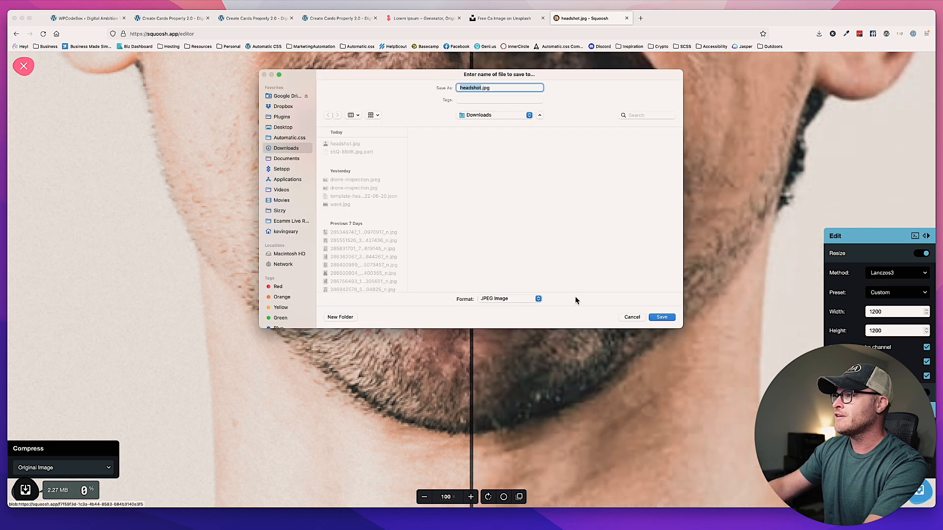
{"action": "left_click", "coordinate": [662, 317]}
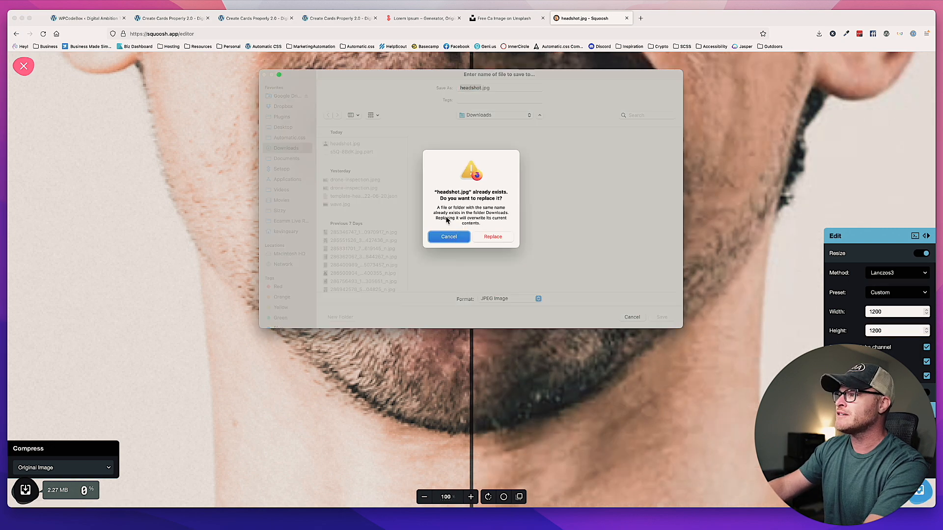
{"action": "left_click", "coordinate": [493, 236]}
{"action": "left_click", "coordinate": [253, 19]}
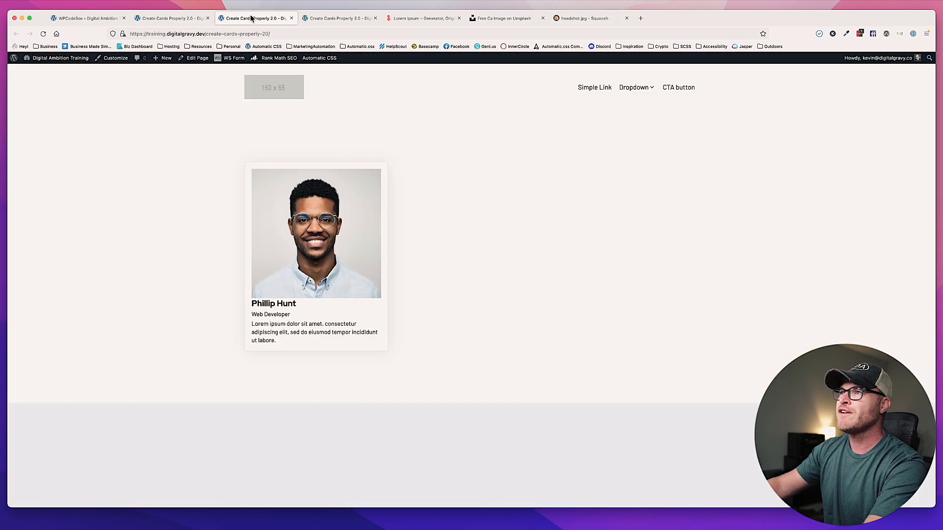
{"action": "left_click", "coordinate": [179, 19]}
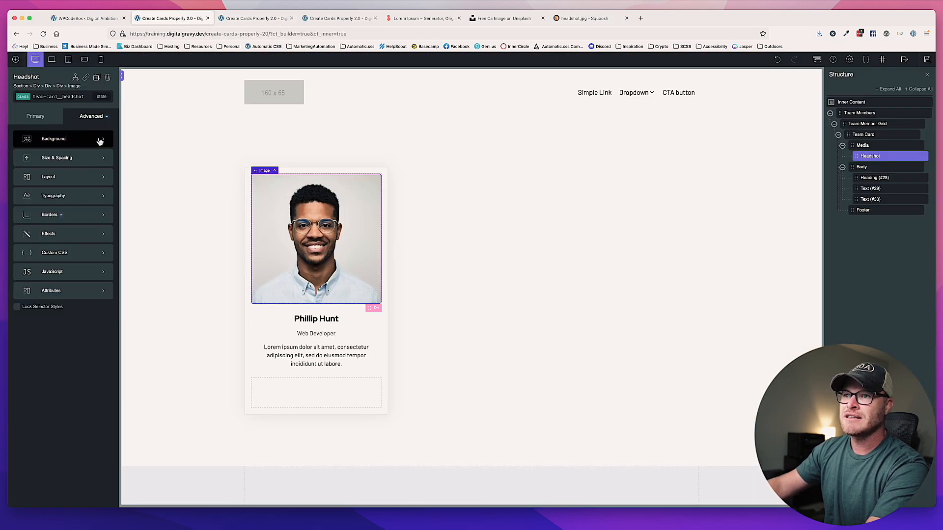
Replace the team card's headshot in Oxygen with headshot.jpg, uploaded from Downloads to the media library.
{"action": "left_click", "coordinate": [41, 118]}
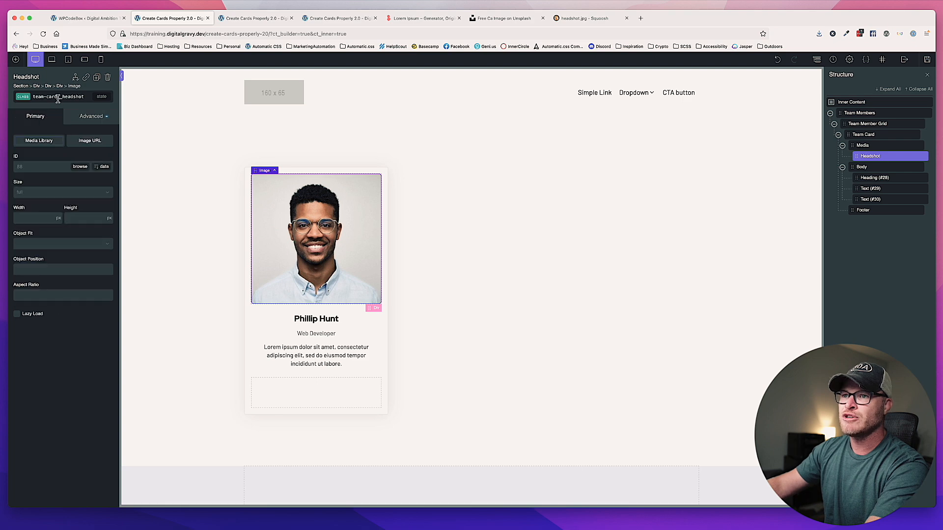
{"action": "left_click", "coordinate": [80, 166]}
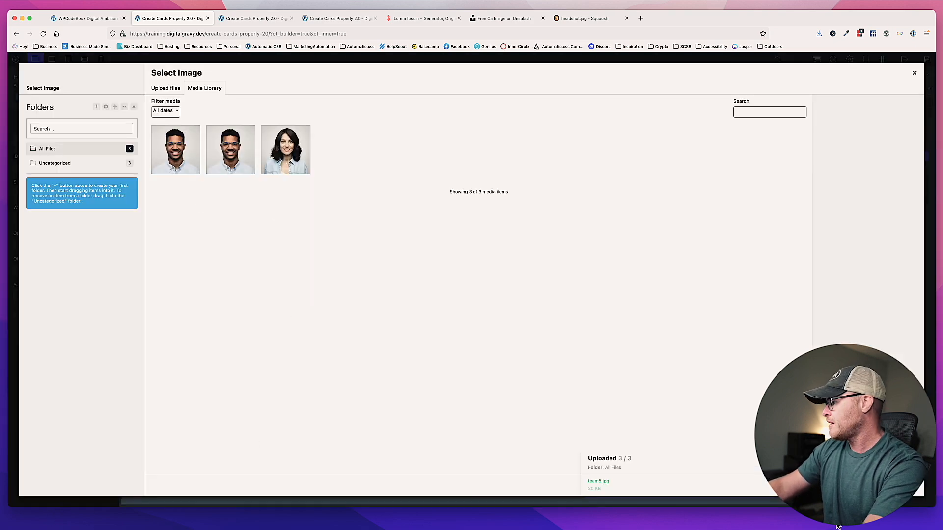
{"action": "left_click_drag", "start_coordinate": [798, 338], "coordinate": [363, 135]}
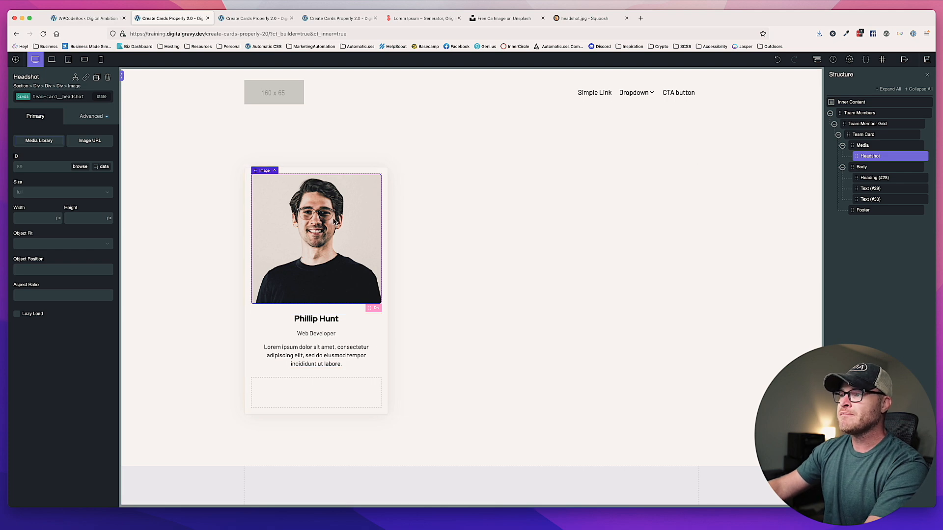
{"action": "left_click", "coordinate": [437, 263]}
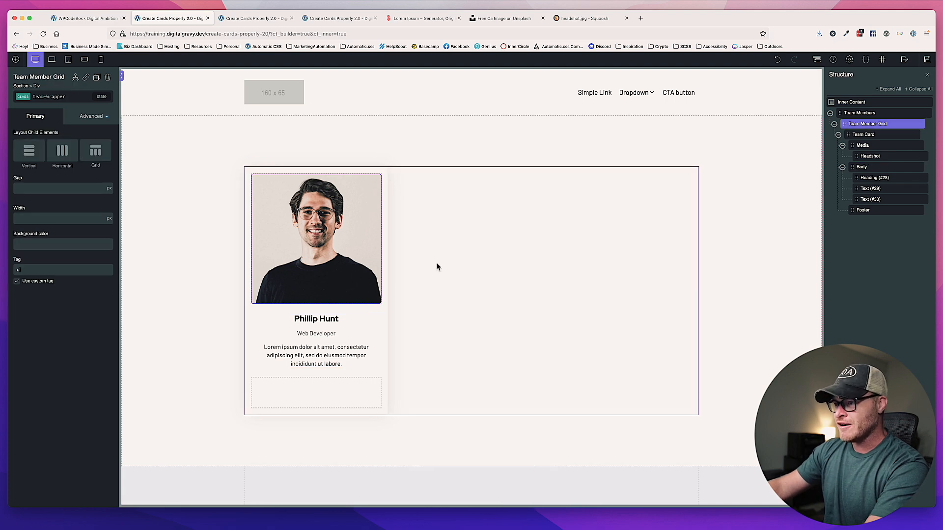
{"action": "left_click", "coordinate": [366, 266]}
Examine the square proportions of the whole headshot in Squoosh and compare it with the original photo on Unsplash.
{"action": "left_click", "coordinate": [577, 18]}
{"action": "left_click", "coordinate": [425, 497]}
{"action": "left_click", "coordinate": [425, 497]}
{"action": "left_click", "coordinate": [424, 497]}
{"action": "left_click", "coordinate": [424, 496]}
{"action": "left_click", "coordinate": [424, 497]}
{"action": "left_click", "coordinate": [425, 497]}
{"action": "left_click", "coordinate": [425, 497]}
{"action": "left_click", "coordinate": [424, 497]}
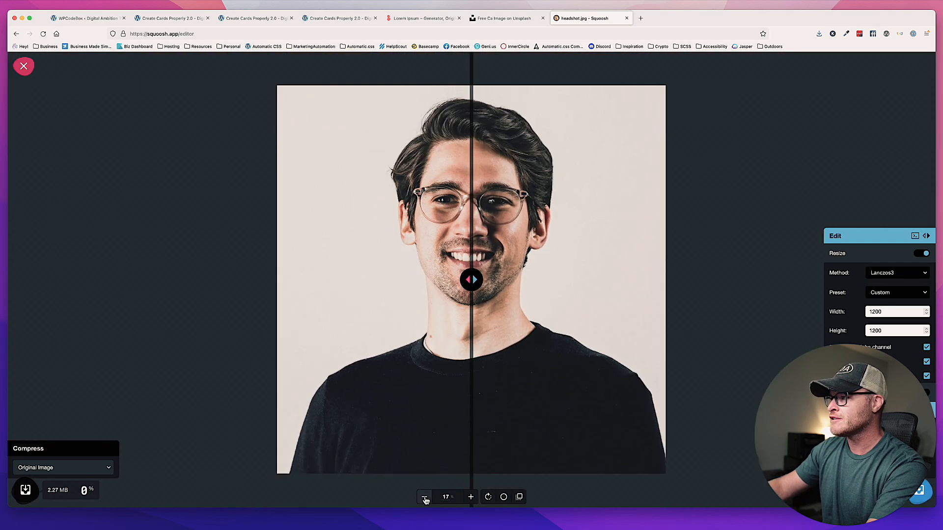
{"action": "left_click", "coordinate": [424, 497]}
{"action": "left_click", "coordinate": [424, 497]}
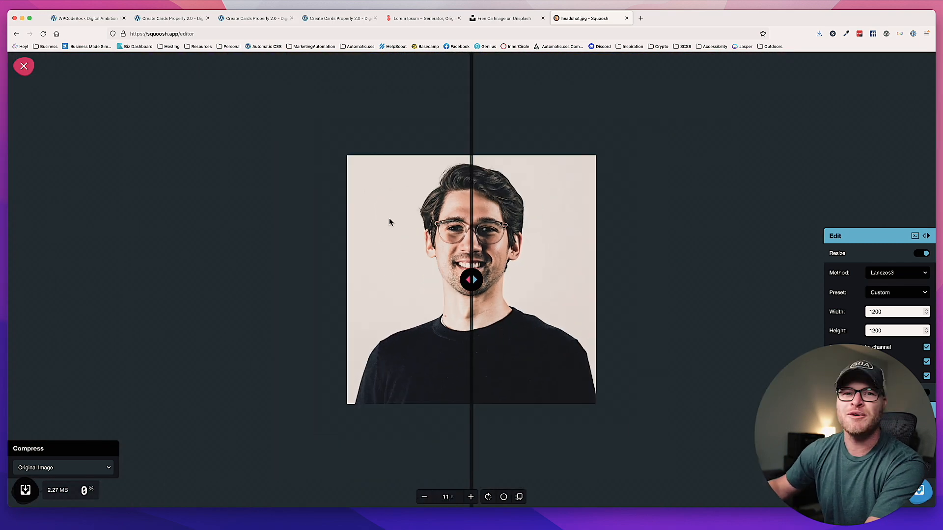
{"action": "left_click", "coordinate": [515, 18]}
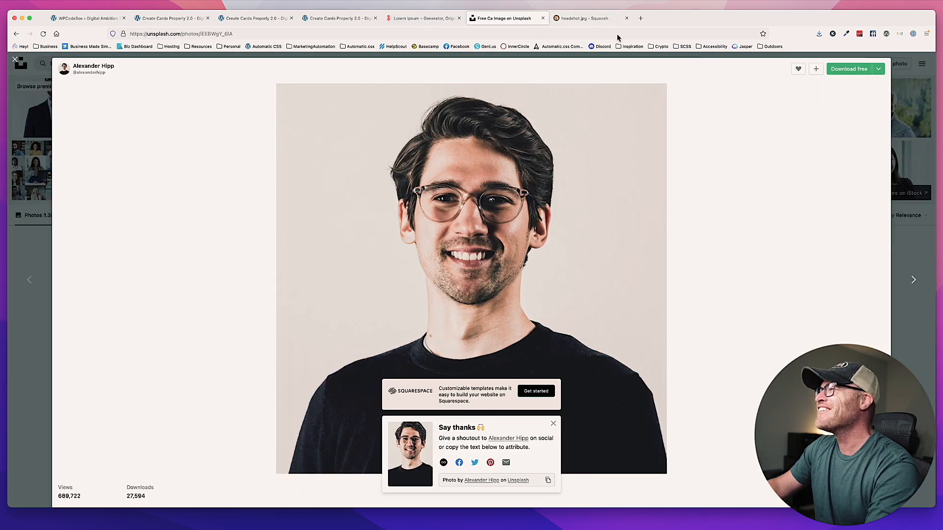
{"action": "left_click", "coordinate": [615, 18]}
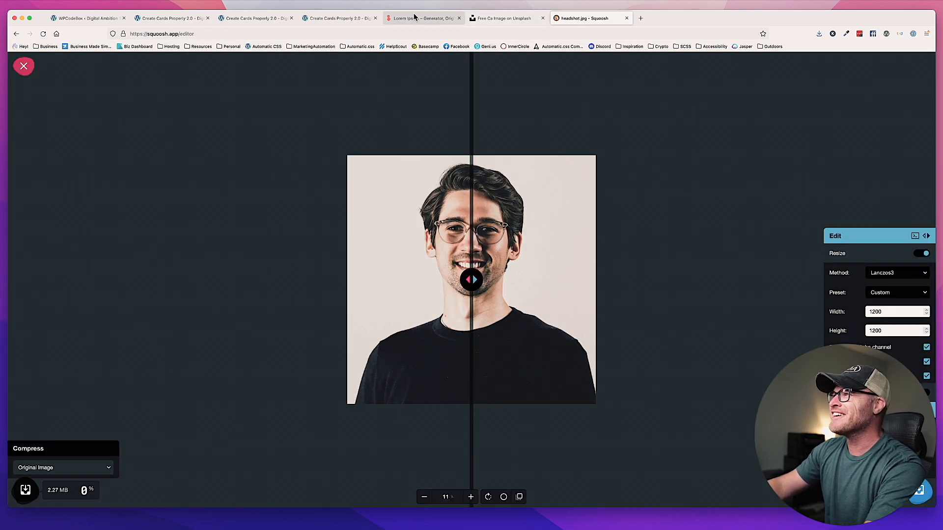
Download the portrait of the woman in the red cardigan from Unsplash's headshot results and save it as female-headshot.jpg in Downloads.
{"action": "left_click", "coordinate": [476, 20]}
{"action": "left_click", "coordinate": [16, 61]}
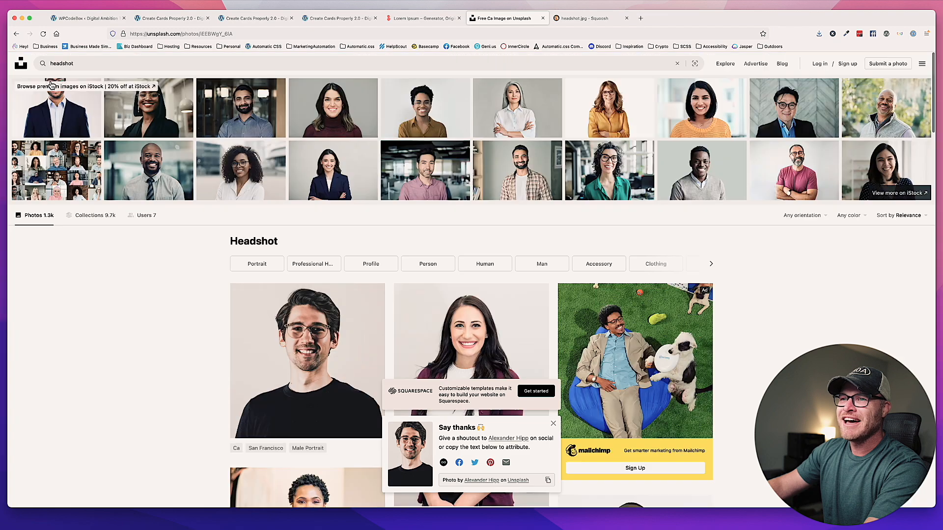
{"action": "scroll", "coordinate": [154, 269], "scroll_direction": "down", "scroll_amount": 5}
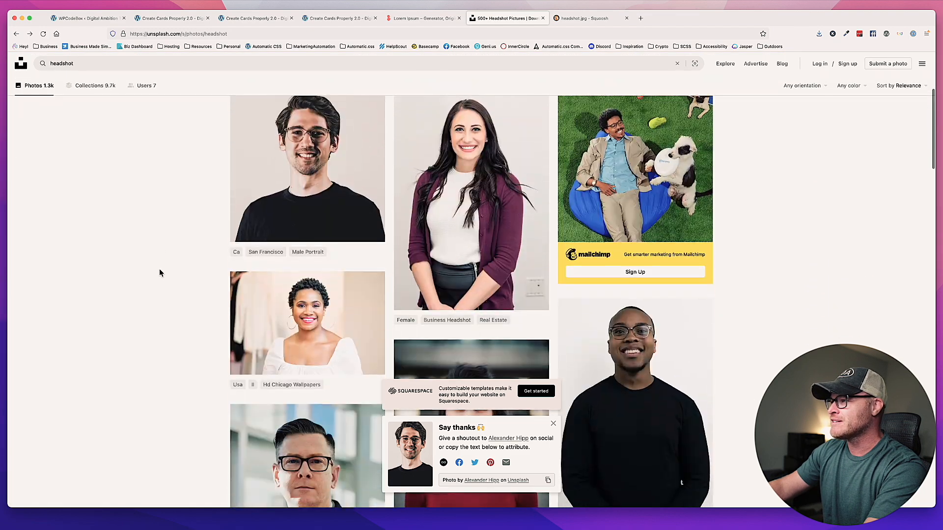
{"action": "left_click", "coordinate": [471, 255]}
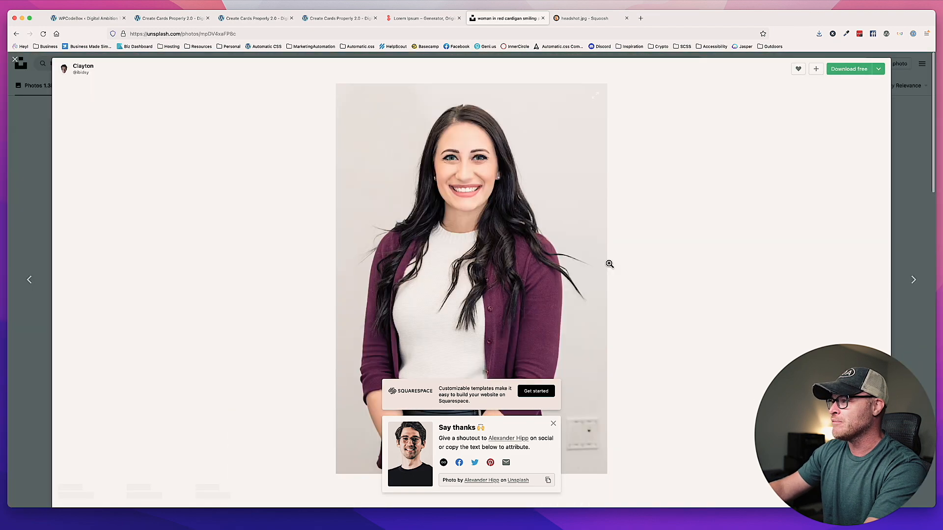
{"action": "left_click", "coordinate": [871, 69]}
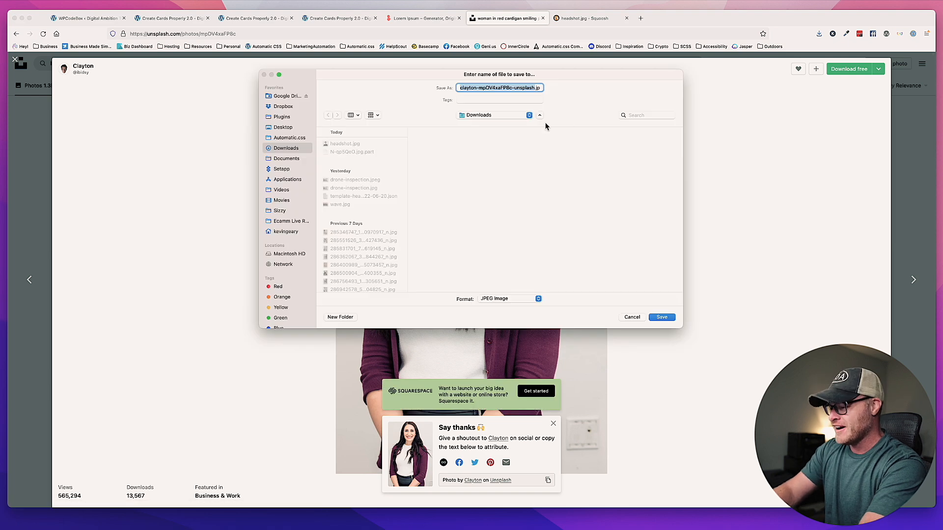
{"action": "type", "text": "female-headshot.jpg"}
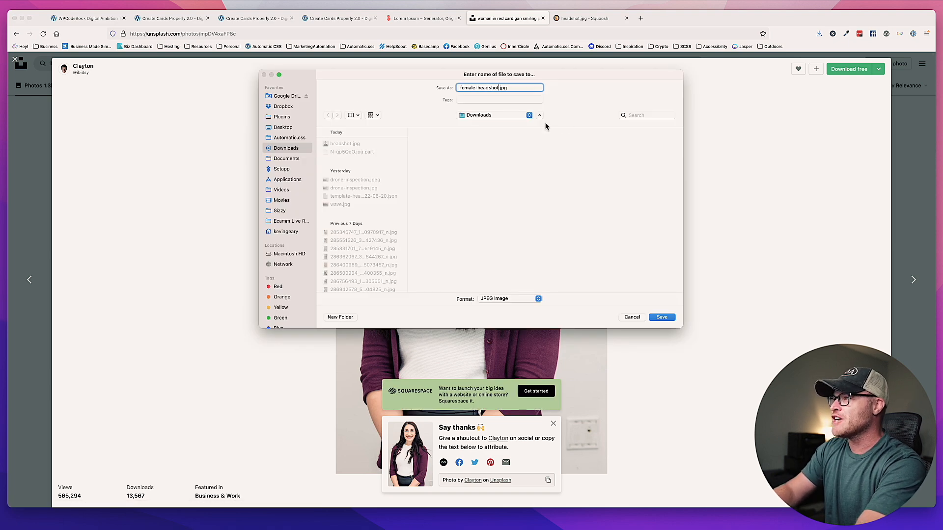
{"action": "key", "text": "Return"}
{"action": "left_click", "coordinate": [615, 135]}
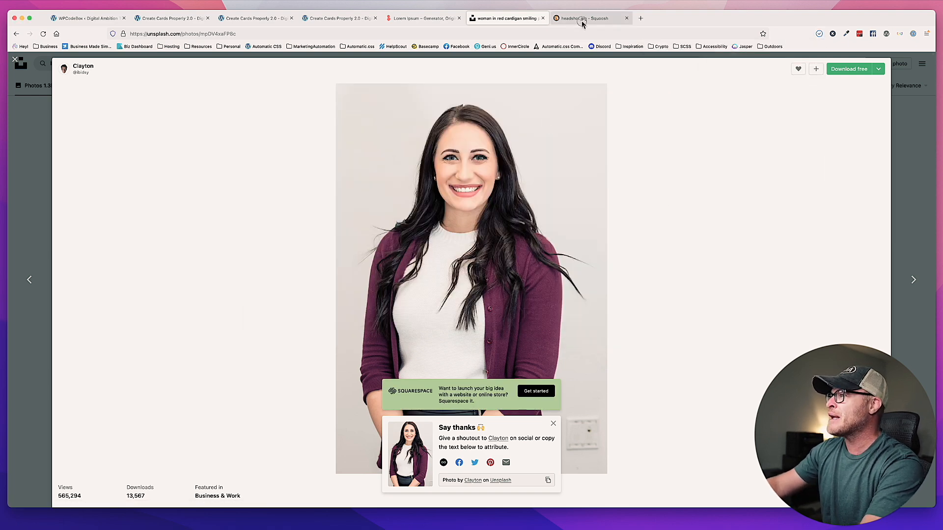
Load female-headshot.jpg from Downloads into Squoosh and resize it proportionally to a width of 1200.
{"action": "left_click", "coordinate": [585, 18]}
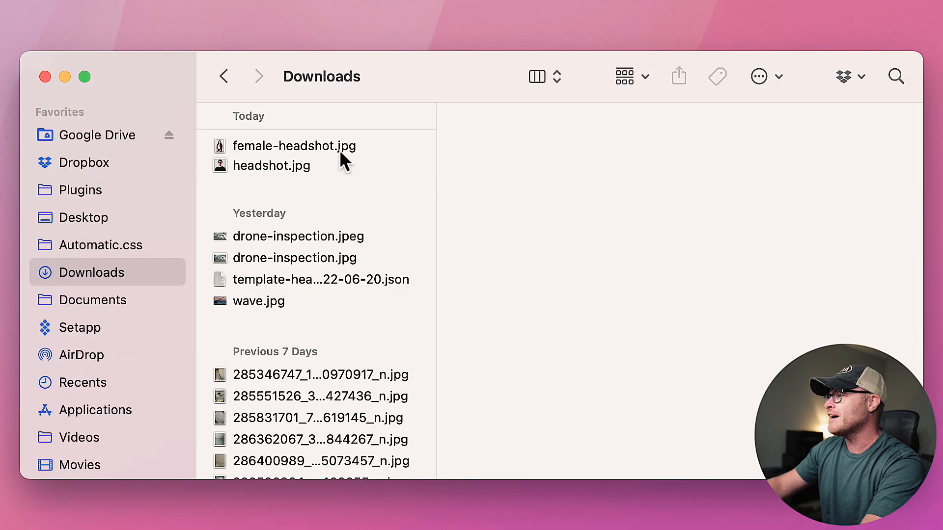
{"action": "left_click", "coordinate": [339, 147]}
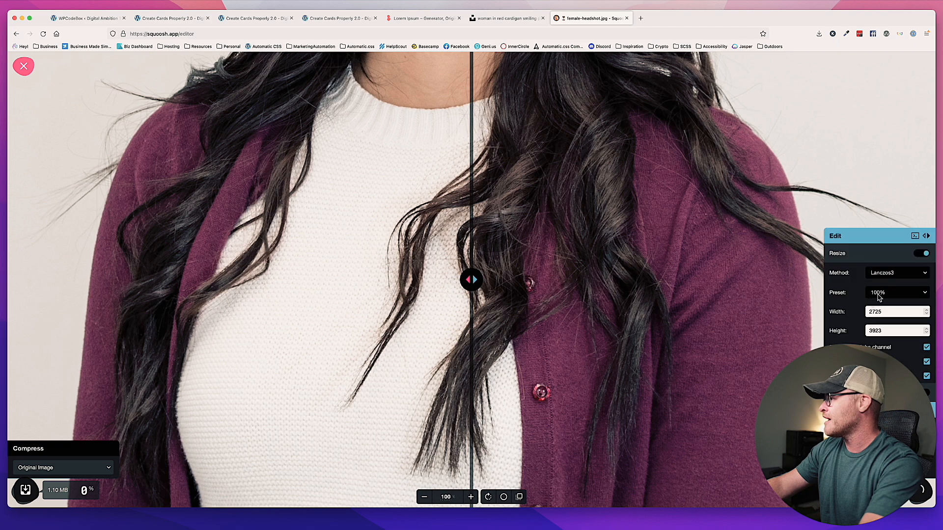
{"action": "left_click", "coordinate": [896, 313]}
{"action": "key", "text": "BackSpace"}
{"action": "key", "text": "BackSpace"}
{"action": "key", "text": "BackSpace"}
{"action": "key", "text": "BackSpace"}
{"action": "type", "text": "1200"}
{"action": "key", "text": "Tab"}
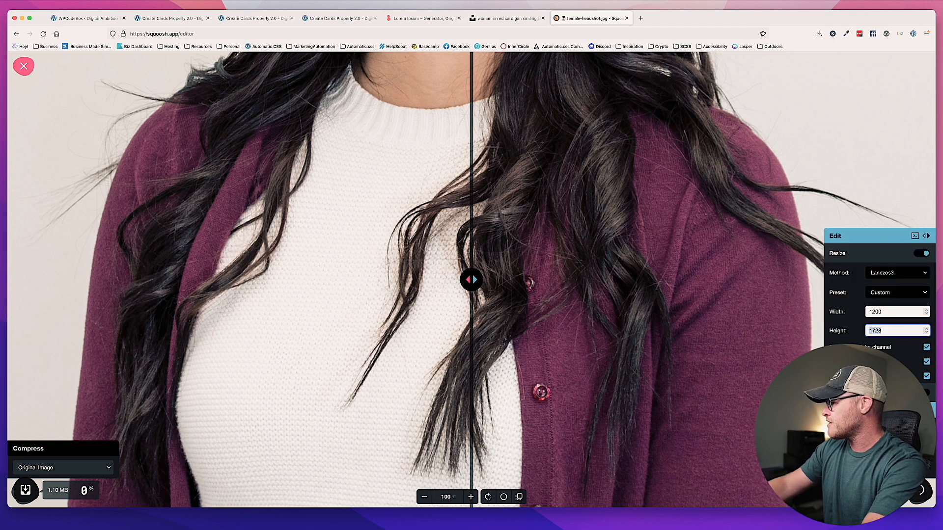
Save the resized portrait over female-headshot.jpg in Downloads.
{"action": "left_click", "coordinate": [920, 490]}
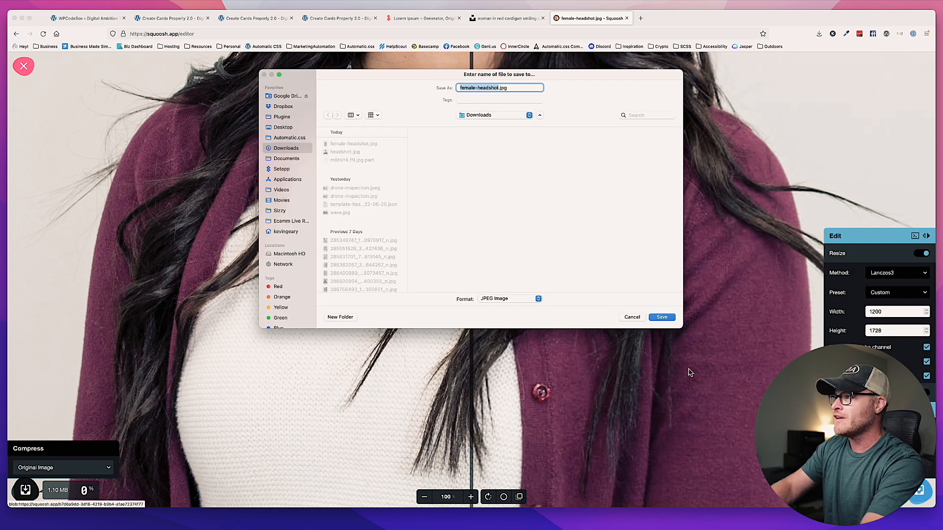
{"action": "key", "text": "Return"}
{"action": "key", "text": "Return"}
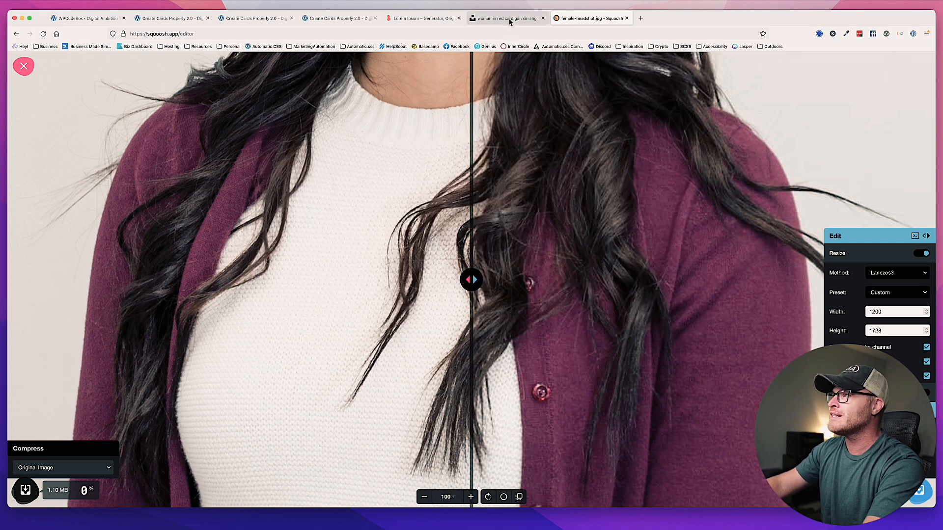
Return to Oxygen and replace the card's headshot with female-headshot.jpg, uploaded from Downloads to the media library.
{"action": "left_click", "coordinate": [509, 22]}
{"action": "left_click", "coordinate": [407, 19]}
{"action": "left_click", "coordinate": [339, 20]}
{"action": "left_click", "coordinate": [261, 19]}
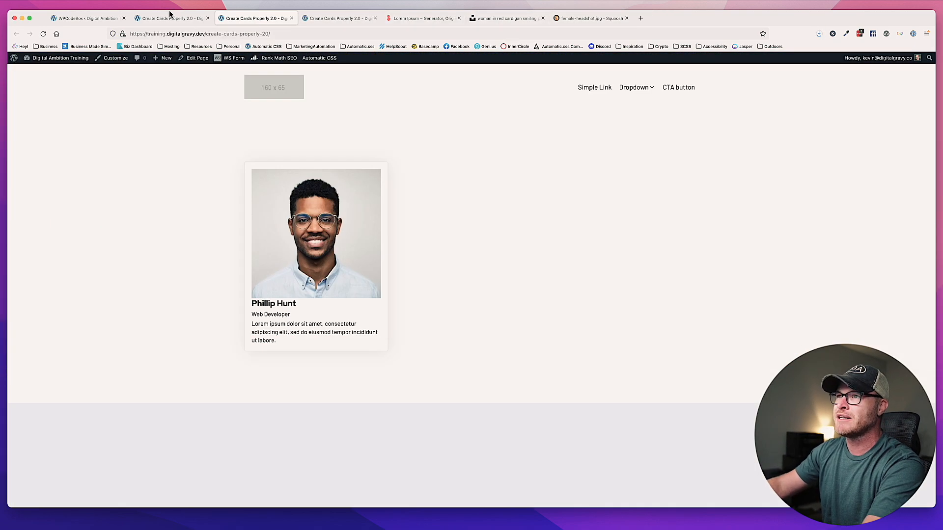
{"action": "left_click", "coordinate": [169, 18]}
{"action": "left_click", "coordinate": [80, 175]}
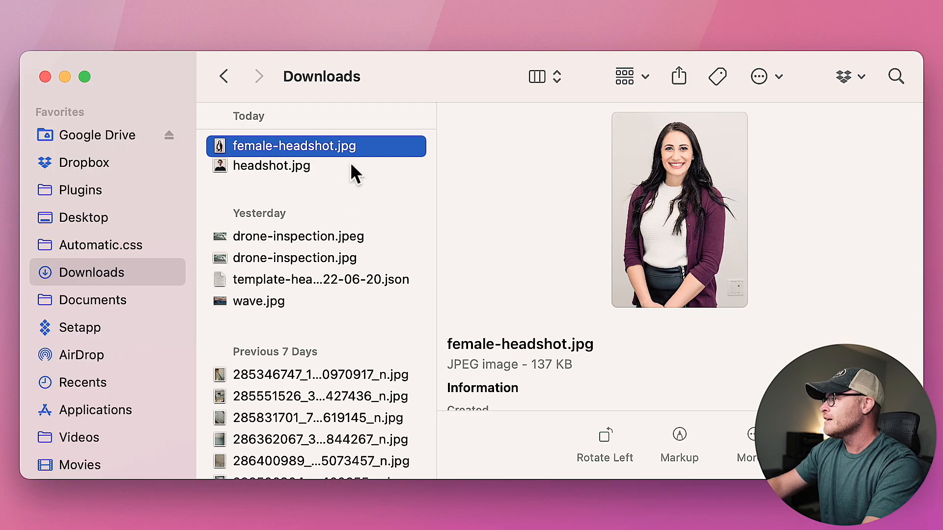
{"action": "left_click", "coordinate": [351, 166]}
{"action": "left_click", "coordinate": [346, 150]}
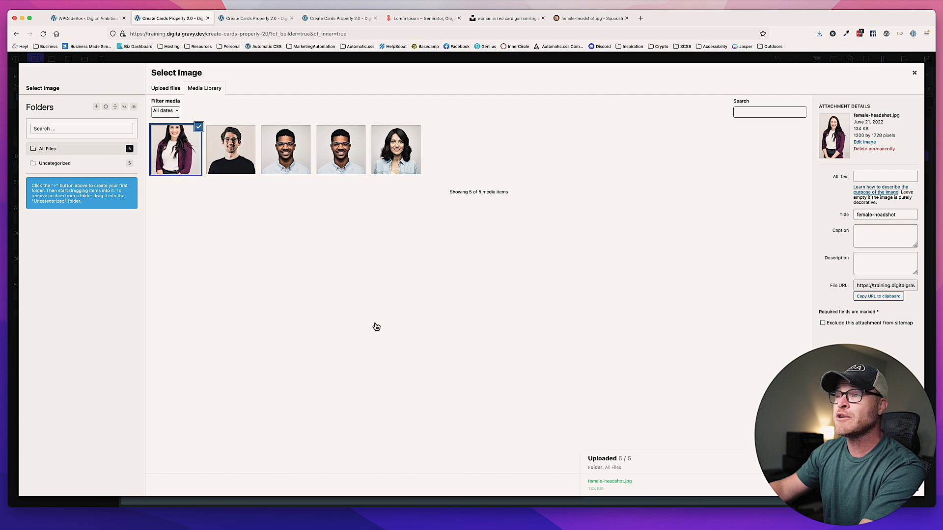
{"action": "key", "text": "Return"}
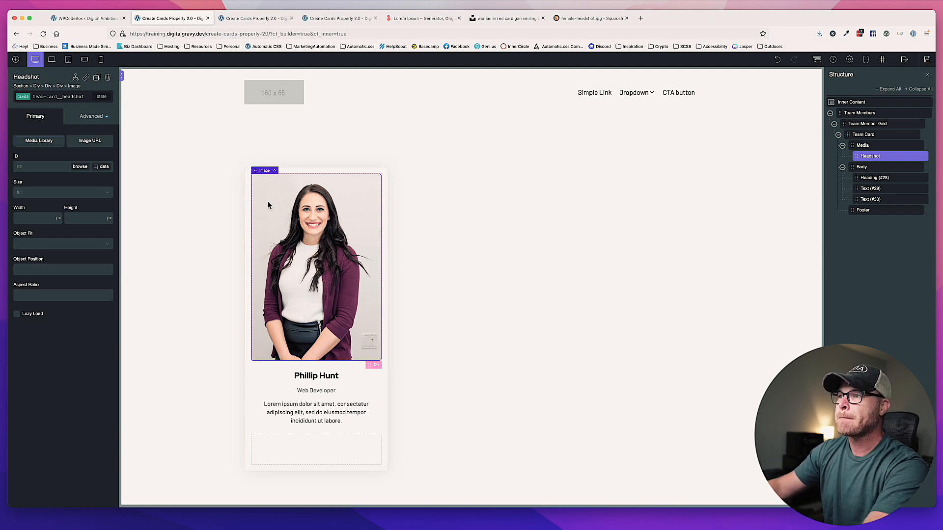
{"action": "left_click", "coordinate": [412, 294]}
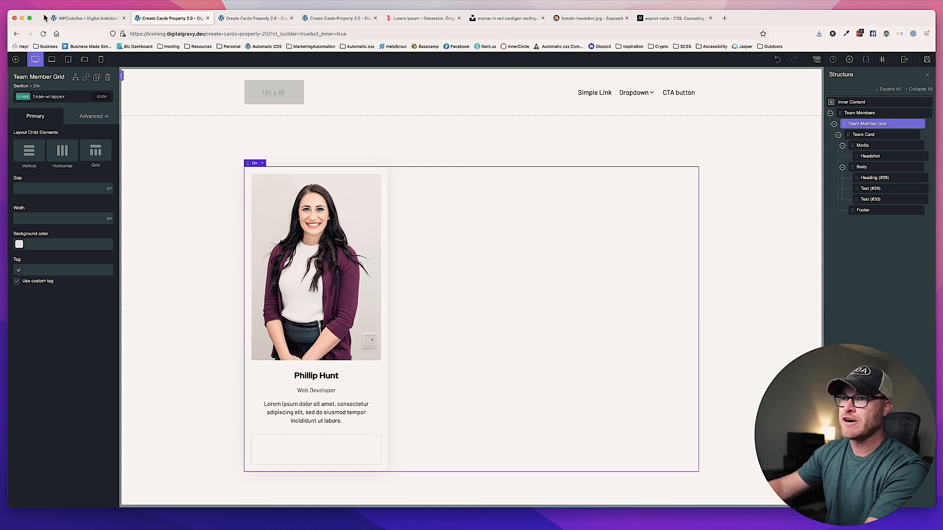
Switch to WPCodeBox and nest an &__headshot rule inside the .team-card block of the Global Styling snippet.
{"action": "left_click", "coordinate": [92, 19]}
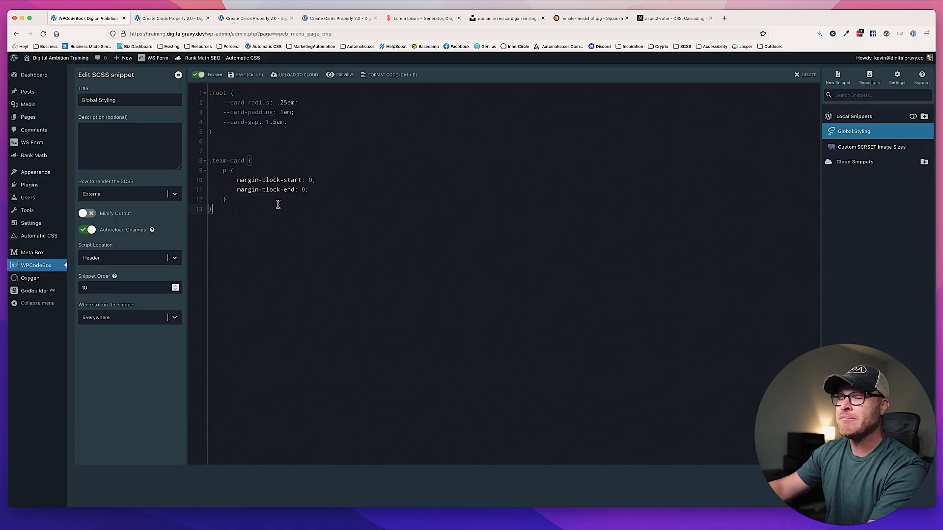
{"action": "key", "text": "Return"}
{"action": "key", "text": "Return"}
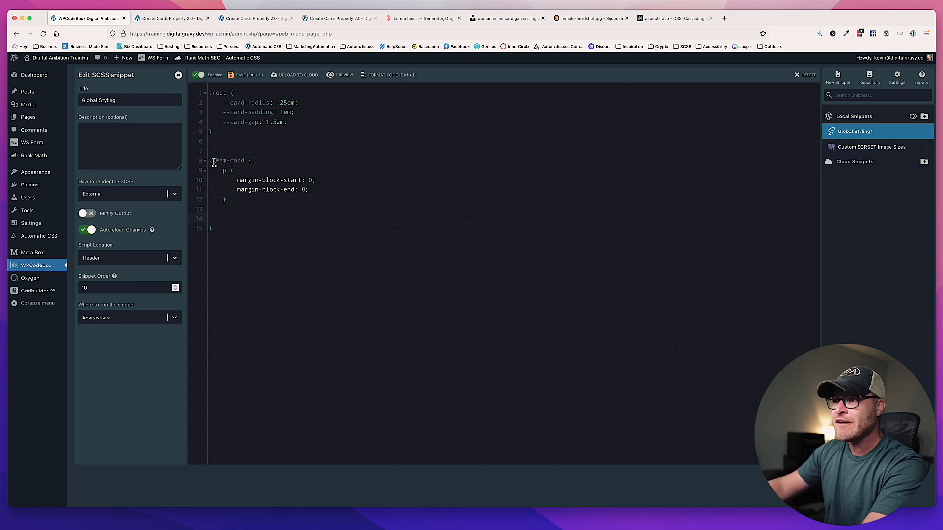
{"action": "type", "text": "&"}
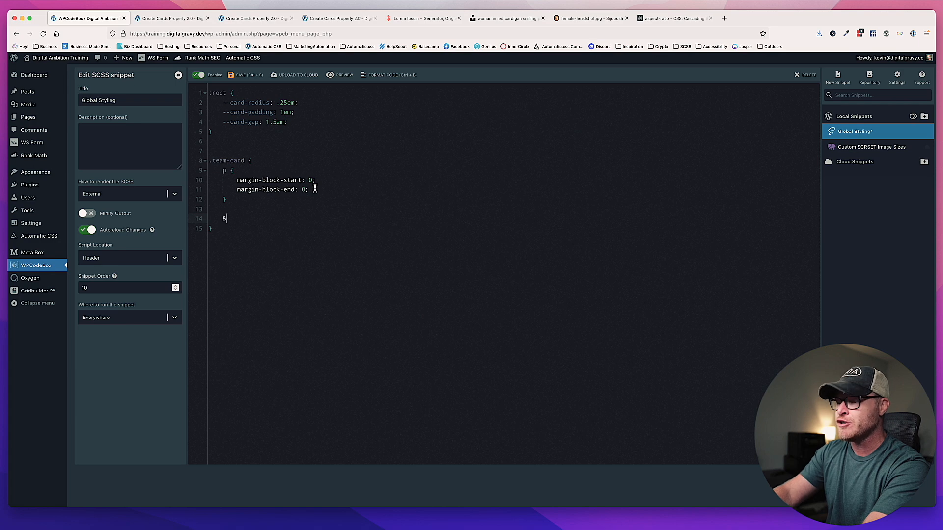
{"action": "type", "text": "__headshot {"}
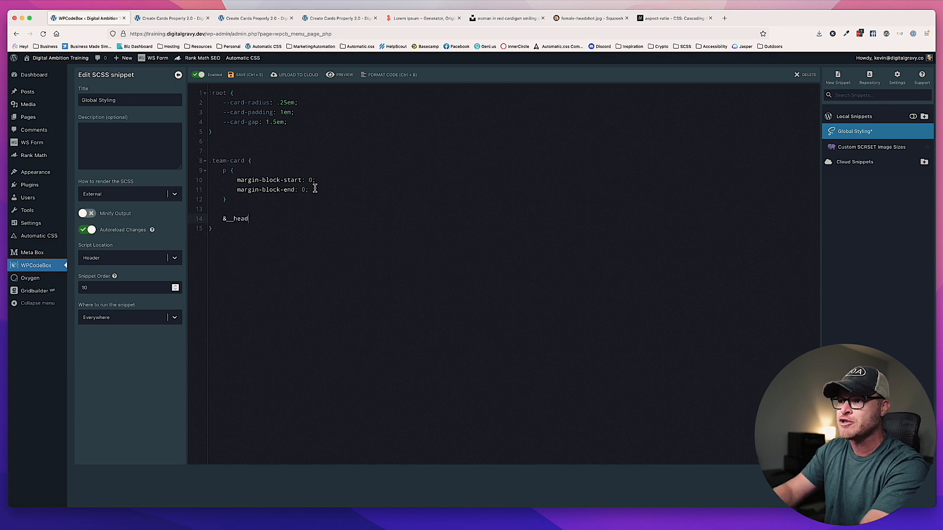
{"action": "key", "text": "Return"}
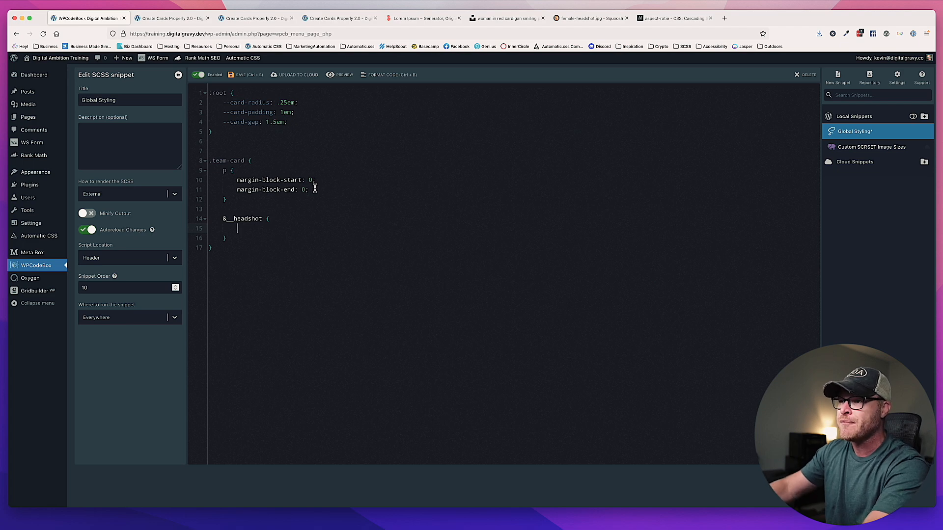
Give the headshot rule aspect-ratio: 1 / 1, width: 100% and object-fit: cover, save the snippet, and check the card in Oxygen.
{"action": "type", "text": "aspect-"}
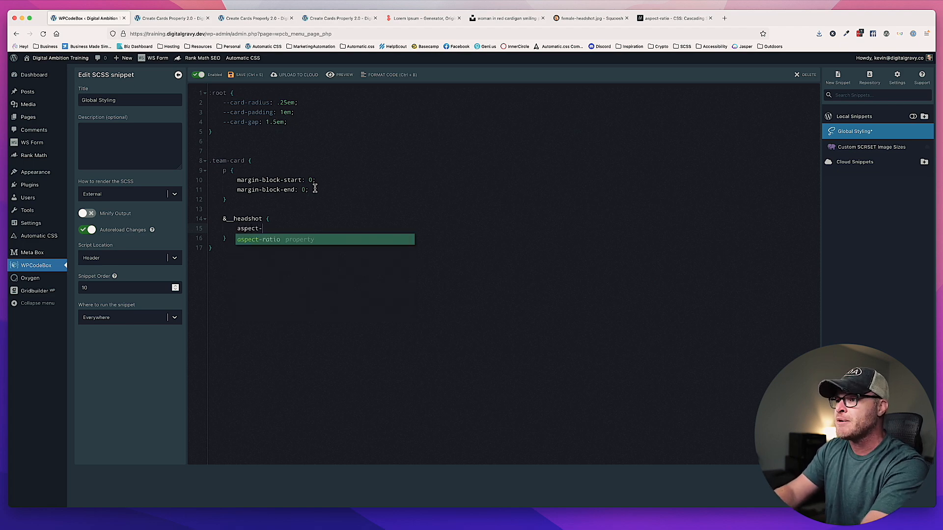
{"action": "key", "text": "Return"}
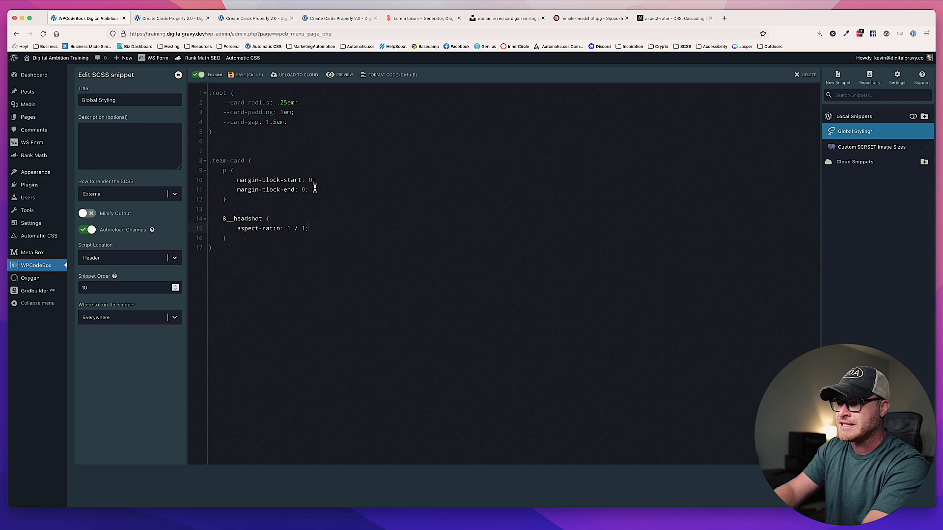
{"action": "type", "text": "width: 100%;"}
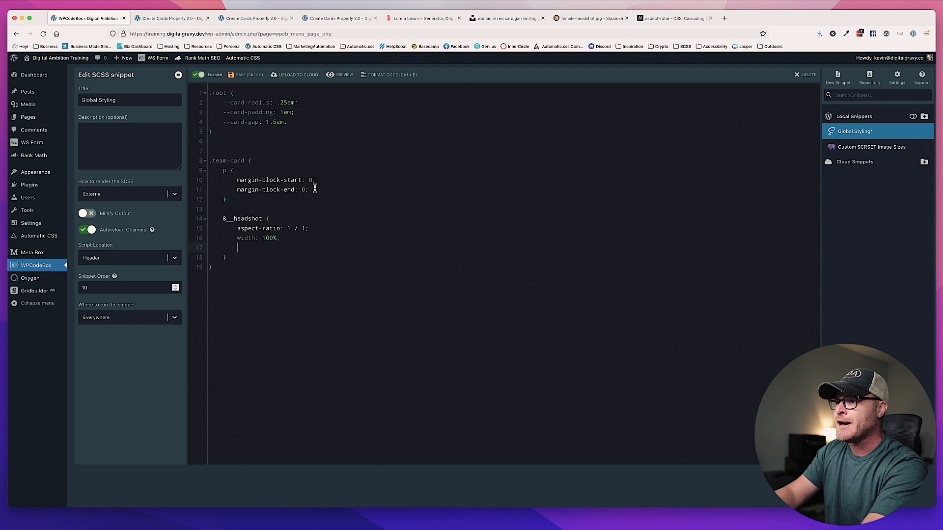
{"action": "type", "text": "object-fit: cover;"}
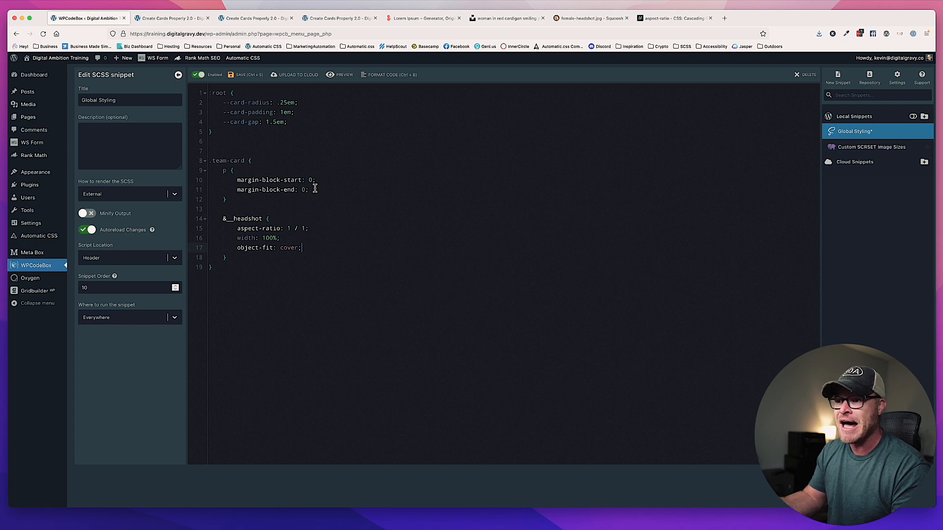
{"action": "left_click", "coordinate": [169, 19]}
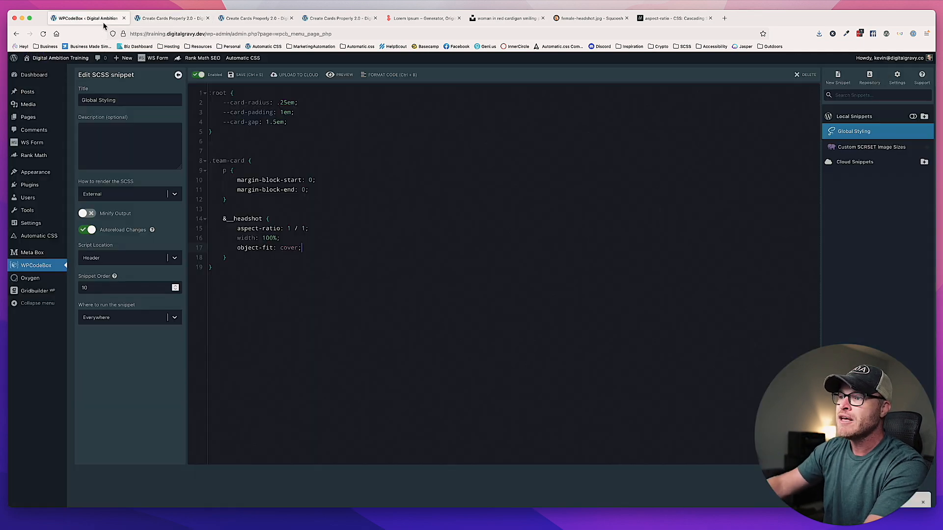
Switch to WPCodeBox, add object-position: 50% 80% to the &__headshot rule, save the snippet, and check the card in Oxygen.
{"action": "left_click", "coordinate": [101, 19]}
{"action": "type", "text": "object-position:"}
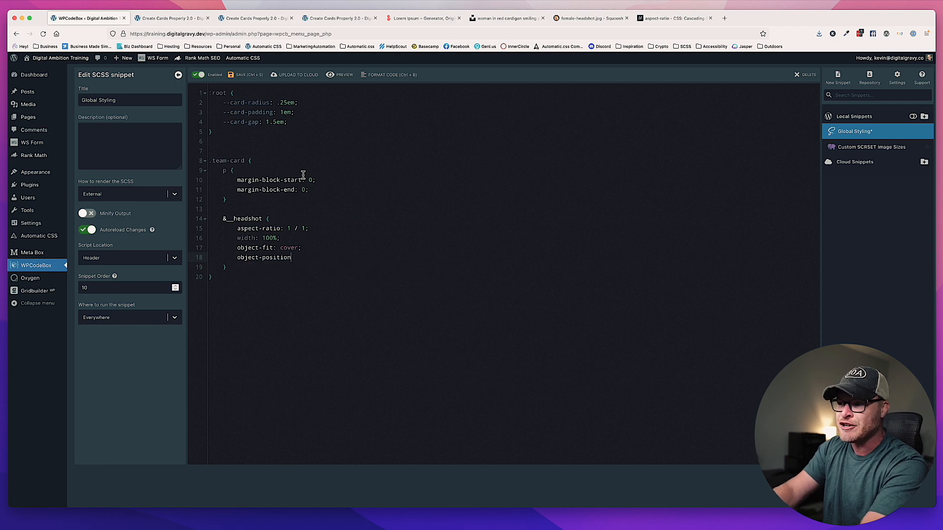
{"action": "key", "text": "BackSpace"}
{"action": "key", "text": "BackSpace"}
{"action": "key", "text": "BackSpace"}
{"action": "key", "text": "BackSpace"}
{"action": "key", "text": "BackSpace"}
{"action": "key", "text": "BackSpace"}
{"action": "key", "text": "BackSpace"}
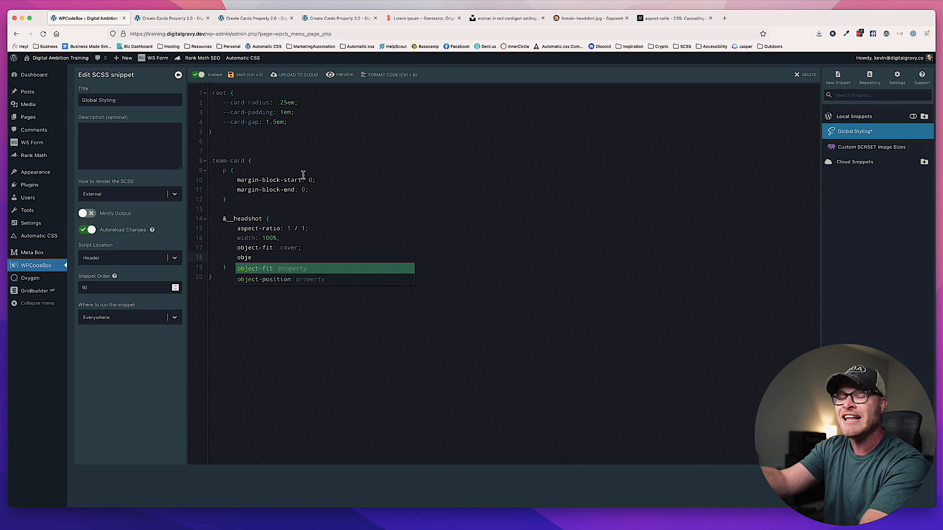
{"action": "key", "text": "Down"}
{"action": "key", "text": "Return"}
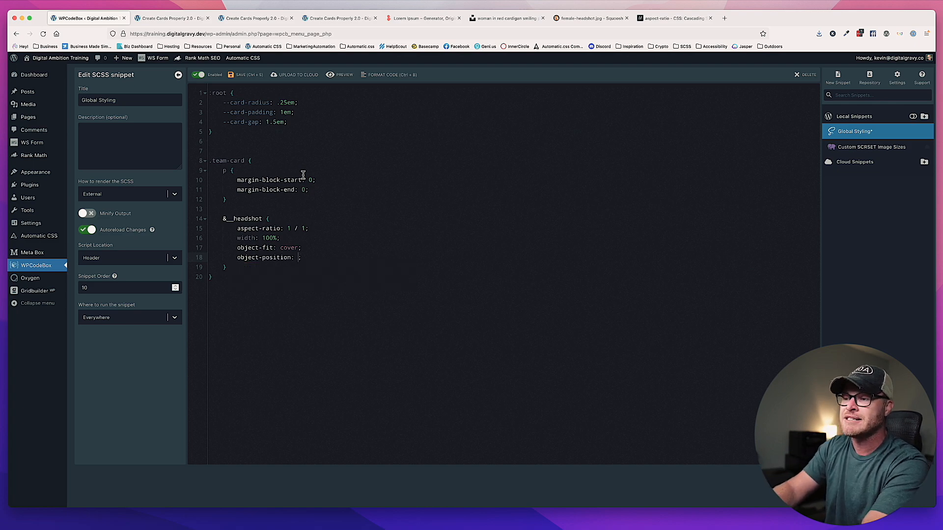
{"action": "type", "text": "50% 80%"}
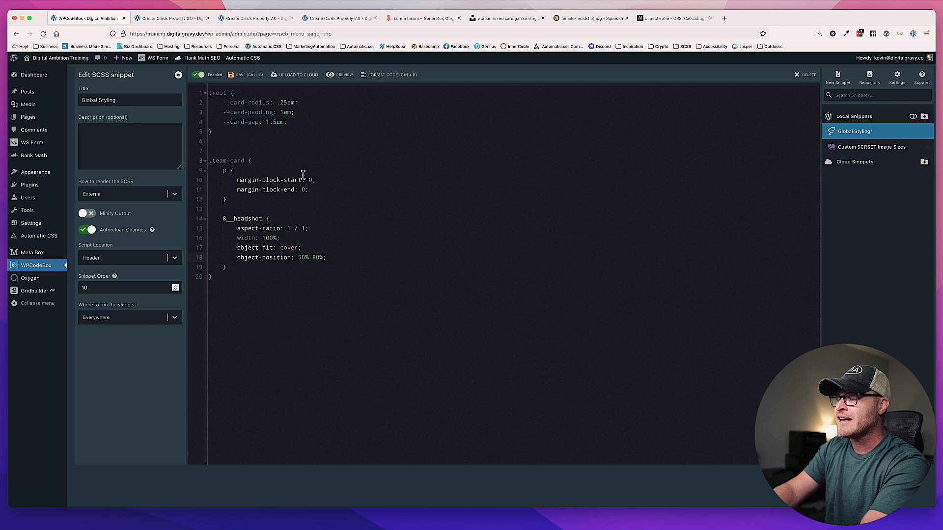
{"action": "key", "text": "ctrl+s"}
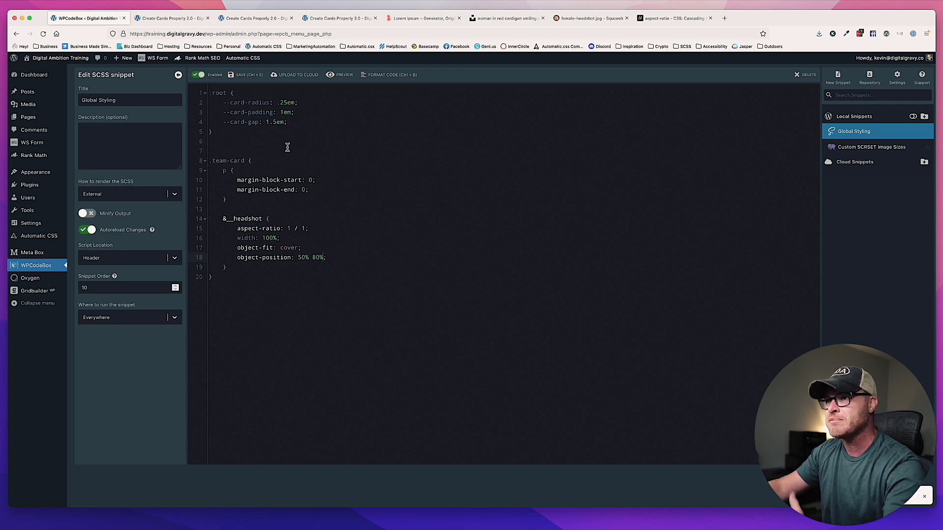
{"action": "left_click", "coordinate": [177, 21]}
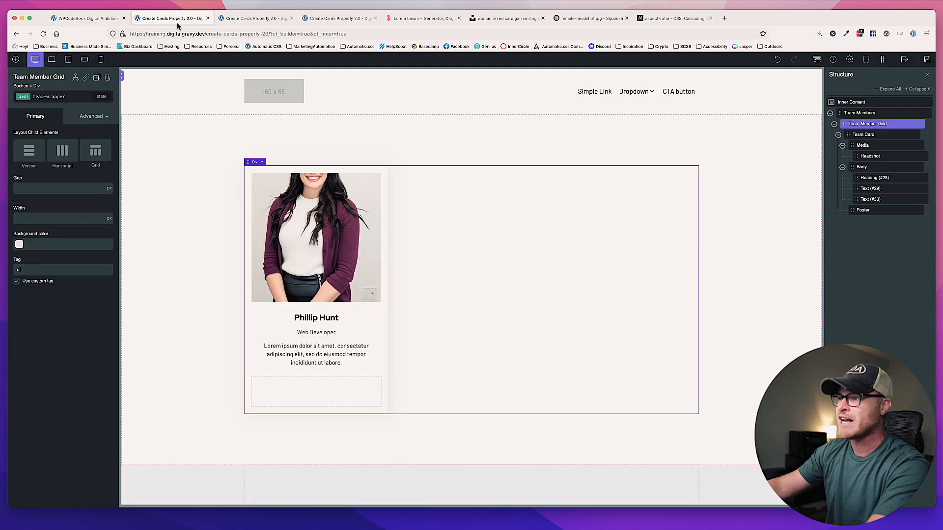
Change the headshot rule's object-position in WPCodeBox to 50% 20%, save the snippet, and check the card in Oxygen.
{"action": "left_click", "coordinate": [86, 18]}
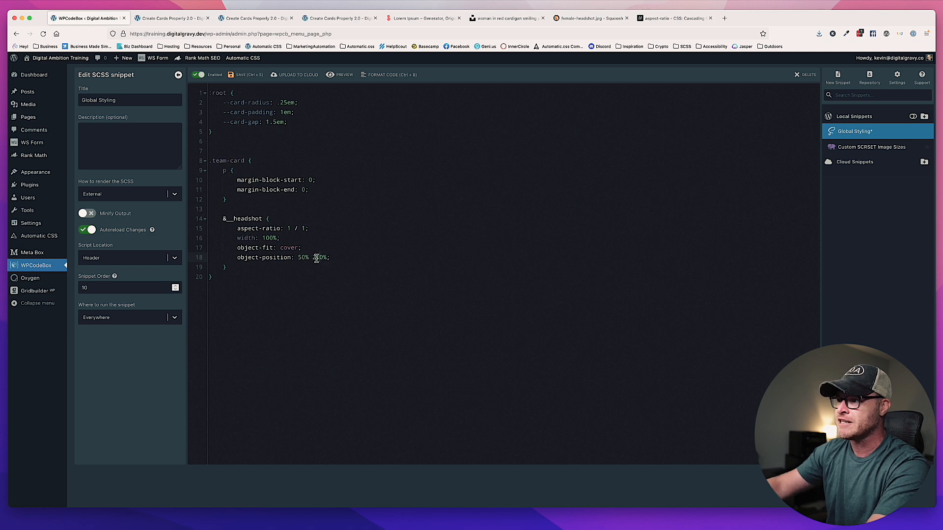
{"action": "key", "text": "BackSpace"}
{"action": "key", "text": "ctrl+s"}
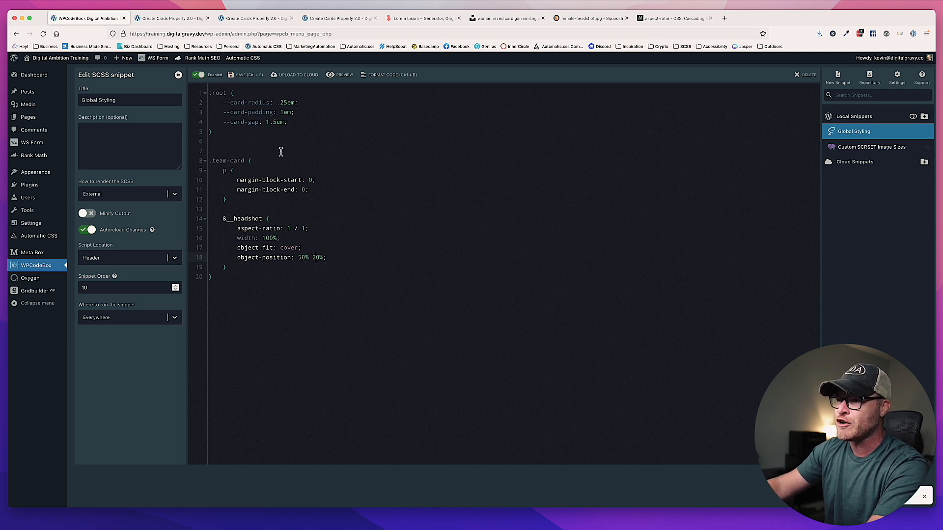
{"action": "left_click", "coordinate": [161, 21]}
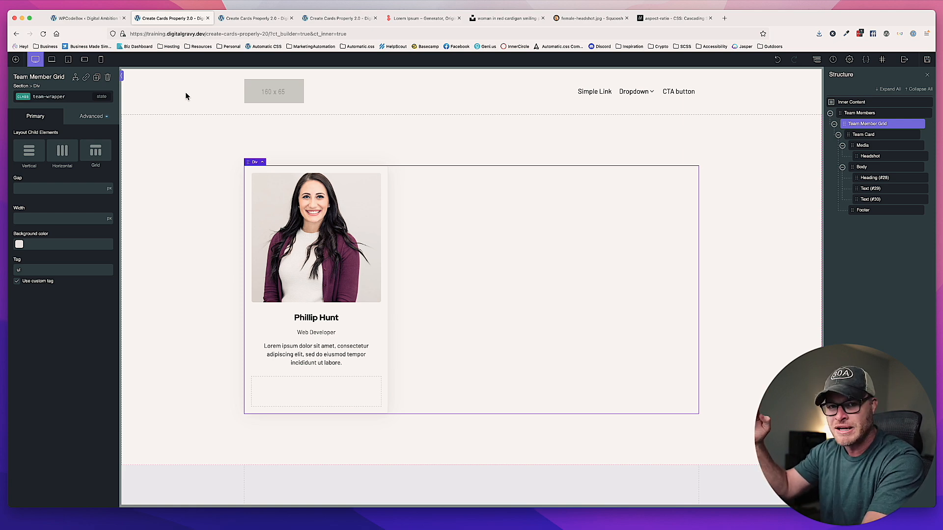
Select the card's headshot image, switch from its class to its ID, and add a custom attribute named alt.
{"action": "left_click", "coordinate": [338, 223]}
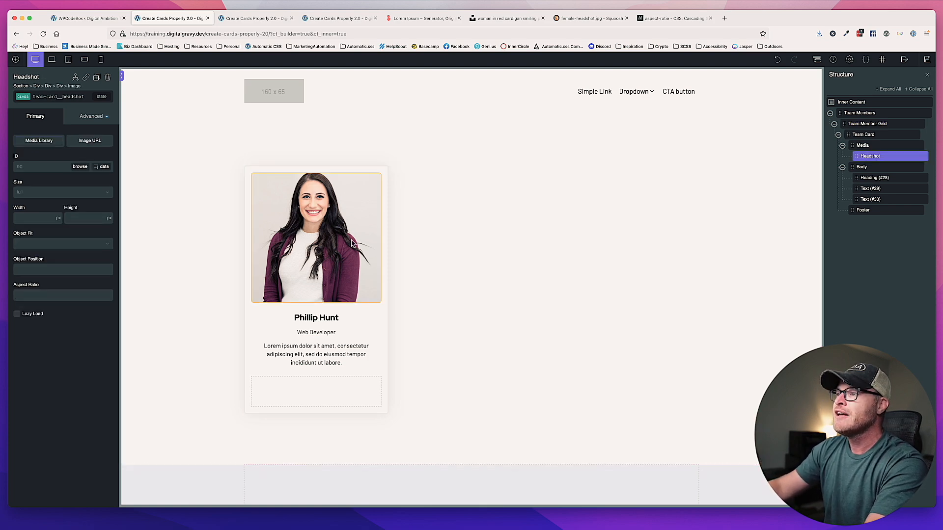
{"action": "left_click", "coordinate": [421, 266]}
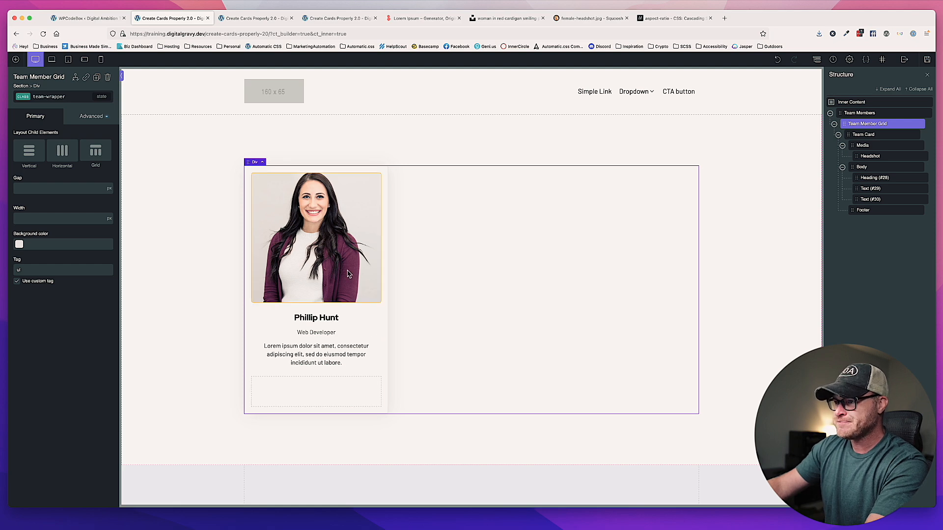
{"action": "left_click", "coordinate": [345, 224]}
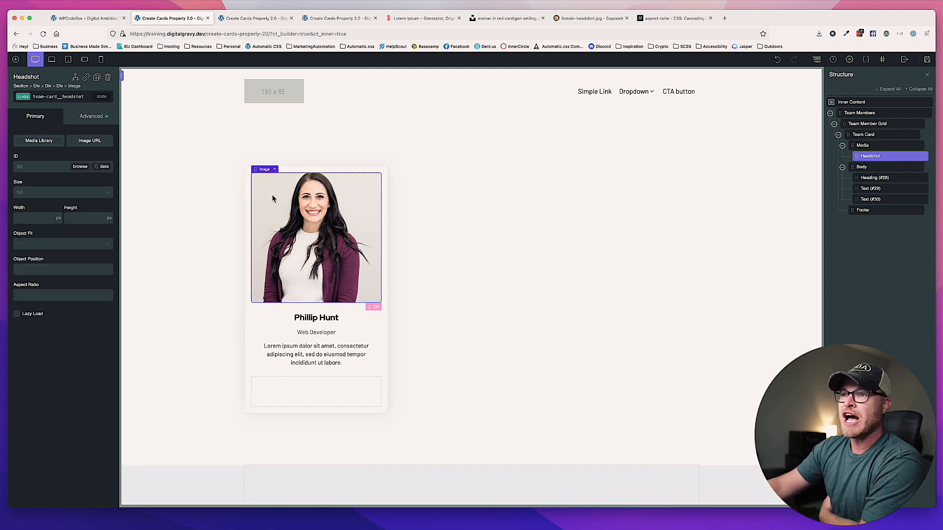
{"action": "left_click", "coordinate": [77, 117]}
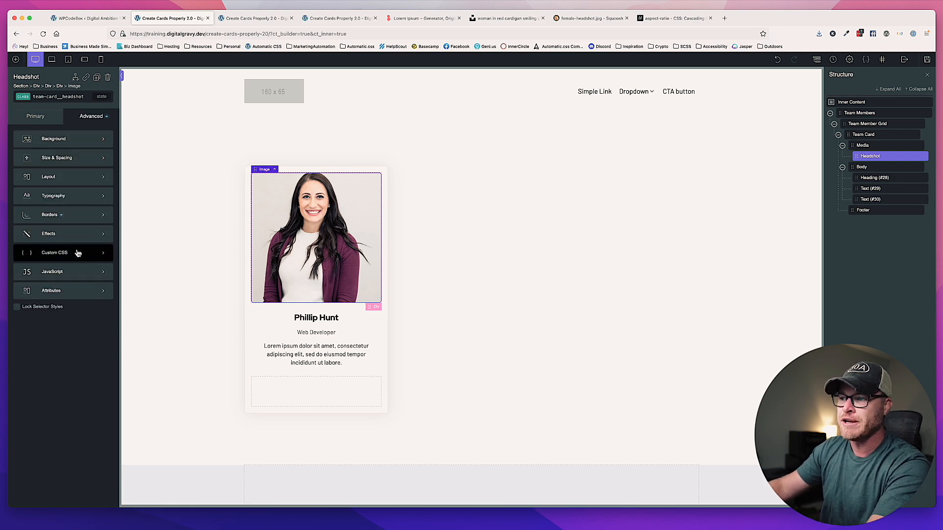
{"action": "left_click", "coordinate": [43, 121]}
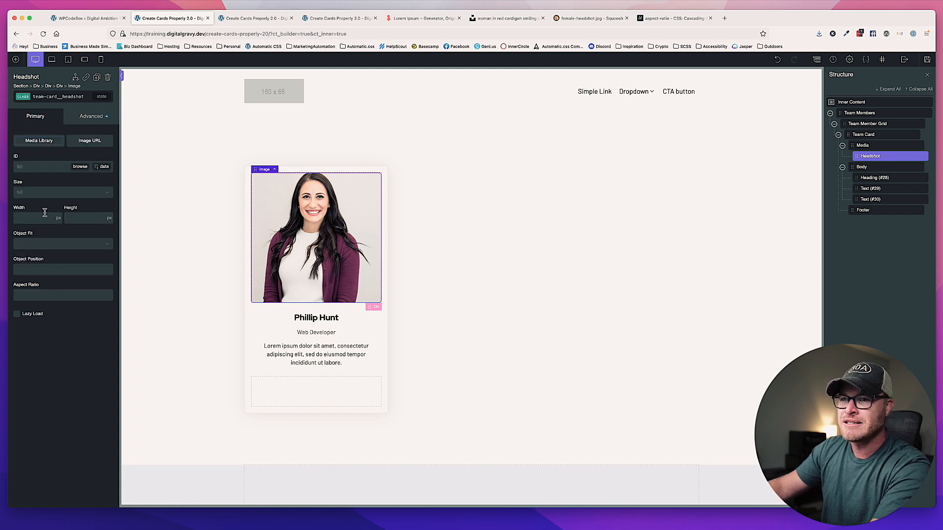
{"action": "left_click", "coordinate": [64, 96]}
{"action": "left_click", "coordinate": [56, 130]}
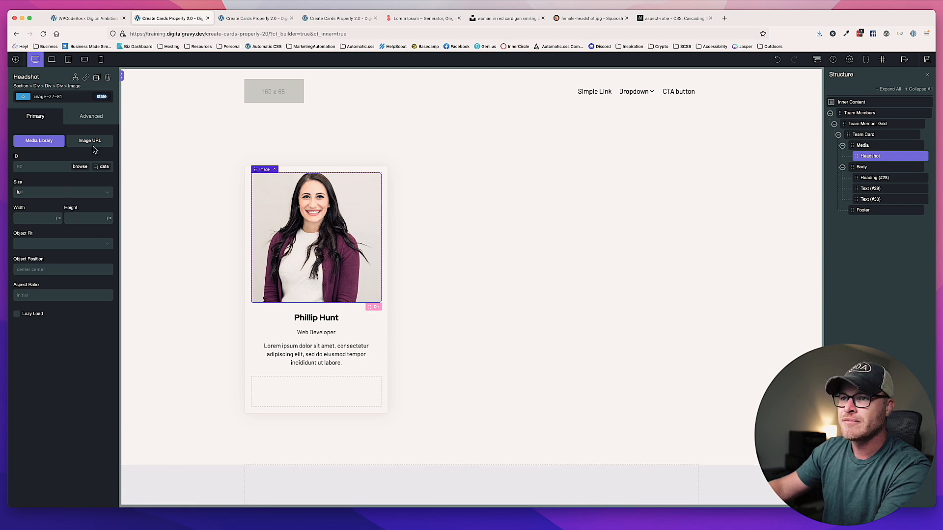
{"action": "left_click", "coordinate": [93, 121]}
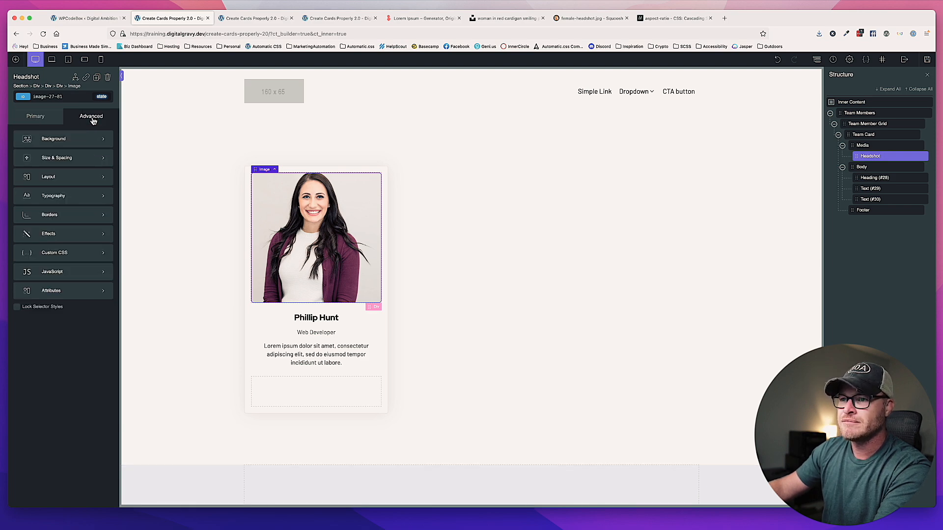
{"action": "left_click", "coordinate": [74, 291]}
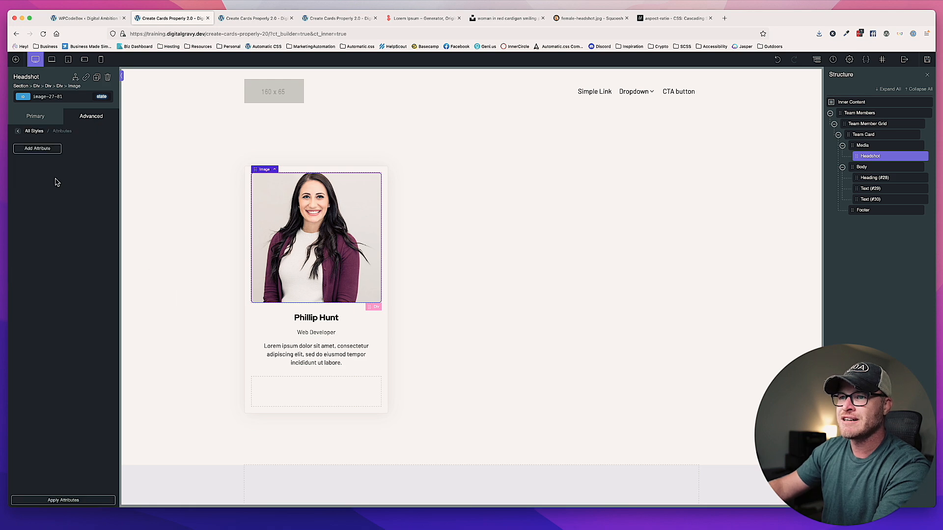
{"action": "left_click", "coordinate": [38, 148]}
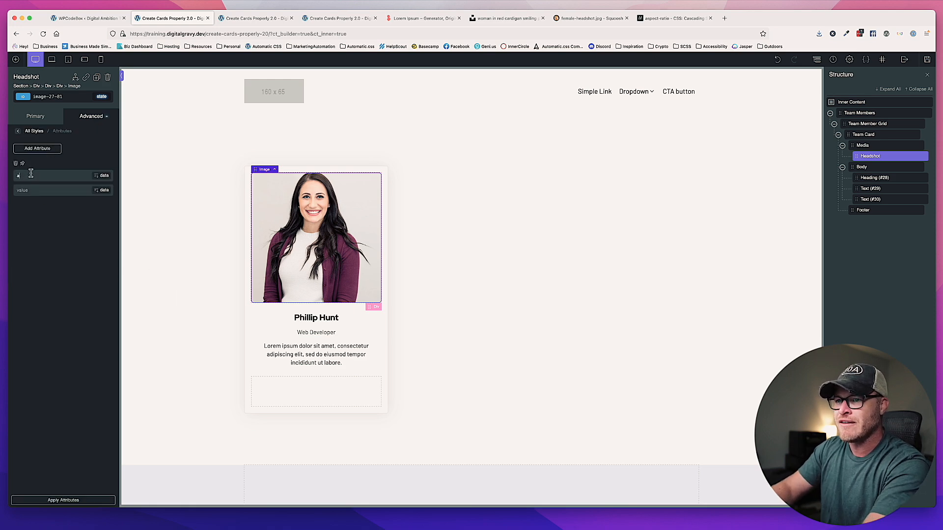
Examine the headshot's Image URL options for alt text, restore the Media Library source, and reopen the custom attributes.
{"action": "left_click", "coordinate": [40, 117]}
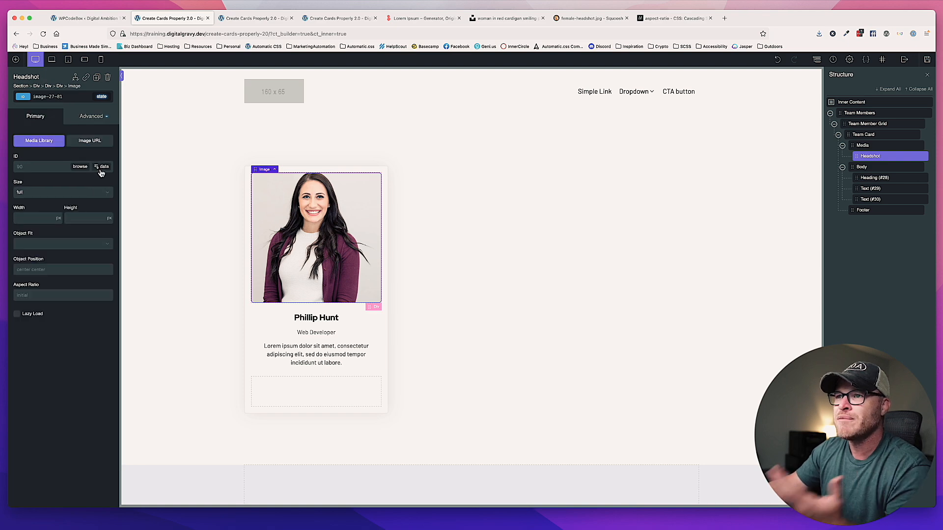
{"action": "left_click", "coordinate": [85, 146]}
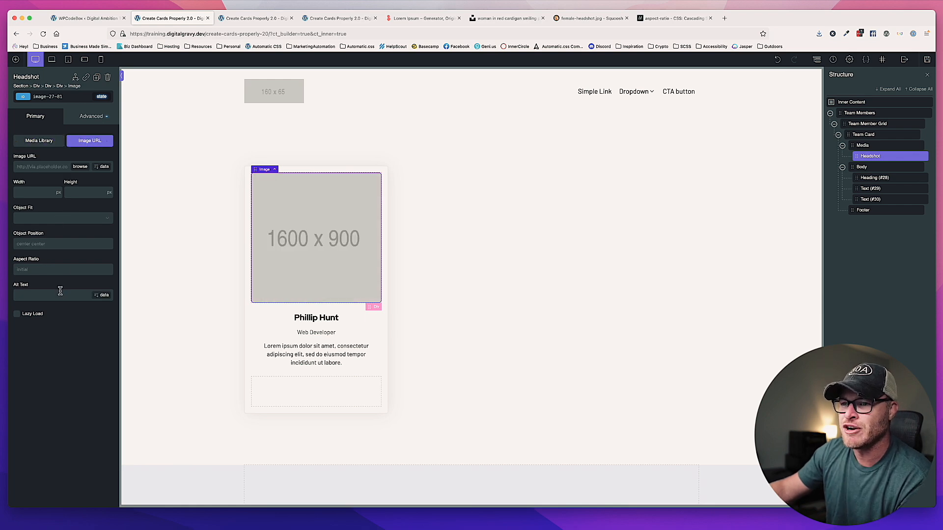
{"action": "left_click", "coordinate": [44, 142]}
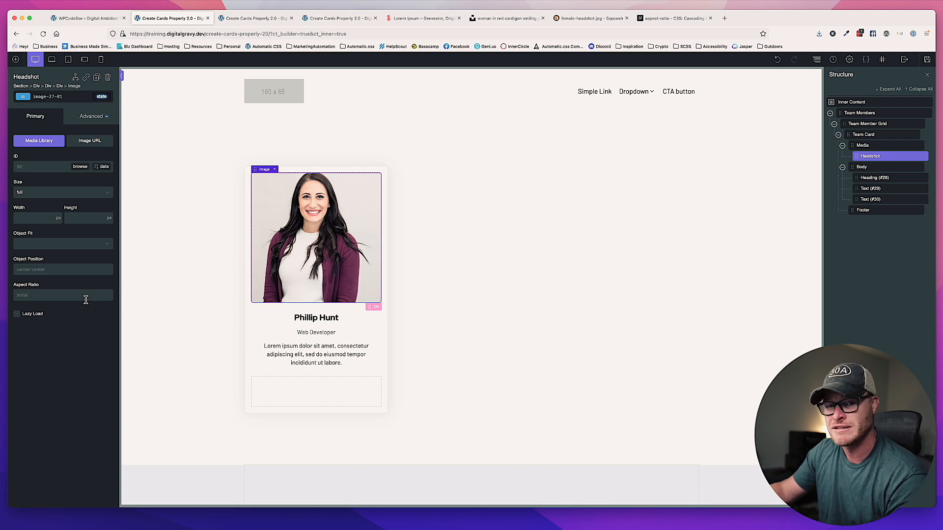
{"action": "left_click", "coordinate": [93, 116]}
{"action": "left_click", "coordinate": [74, 271]}
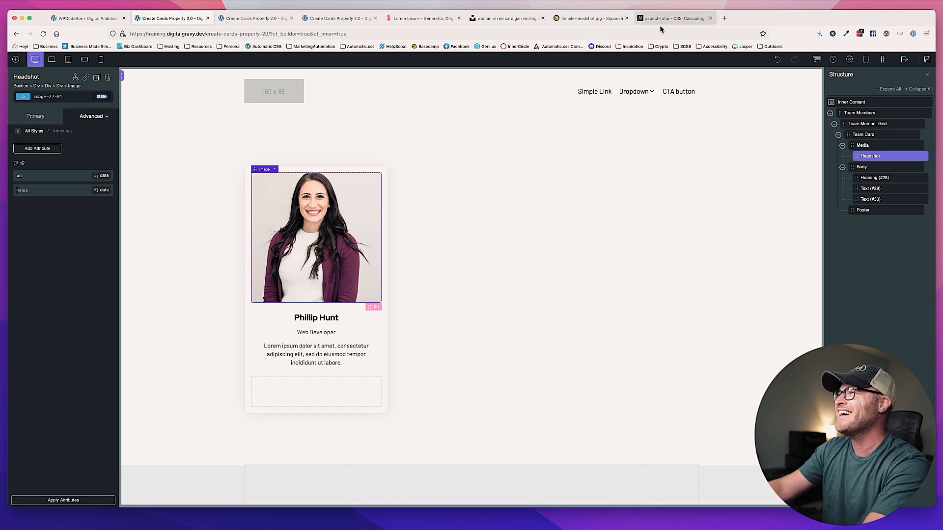
Replace the name in the card's heading with the new team member's full name.
{"action": "left_click", "coordinate": [315, 318]}
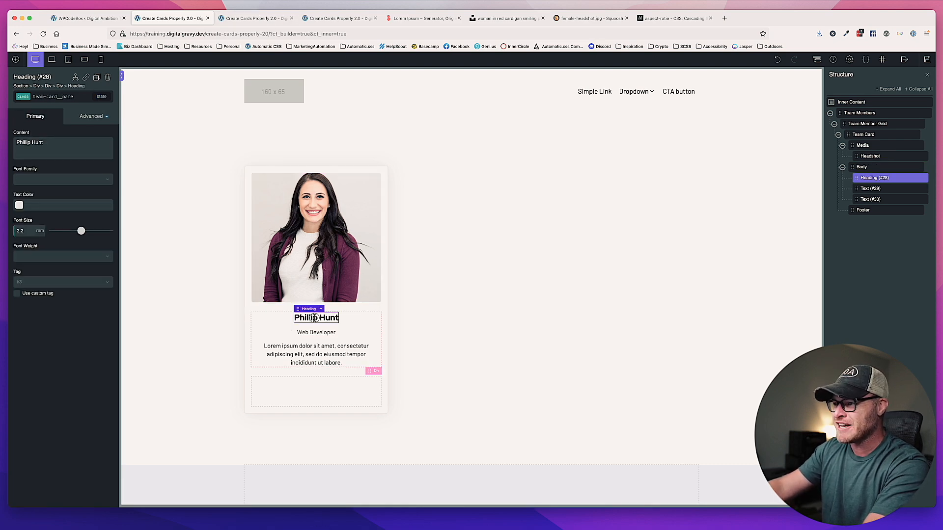
{"action": "double_click", "coordinate": [314, 319]}
{"action": "type", "text": "Alisha Keys"}
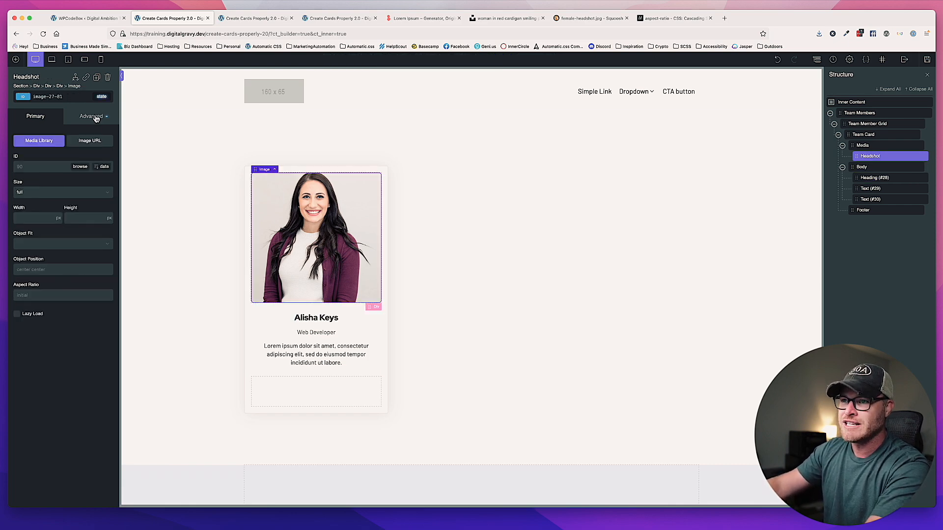
Pin the headshot's alt attribute to its primary settings and set its value to the team member's full name followed by "Headshot".
{"action": "left_click", "coordinate": [96, 119]}
{"action": "left_click", "coordinate": [58, 291]}
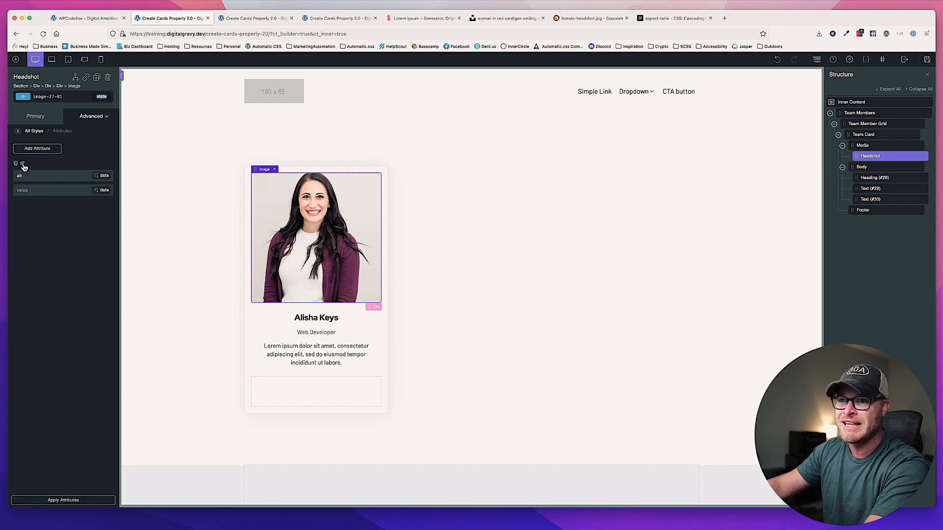
{"action": "left_click", "coordinate": [41, 119]}
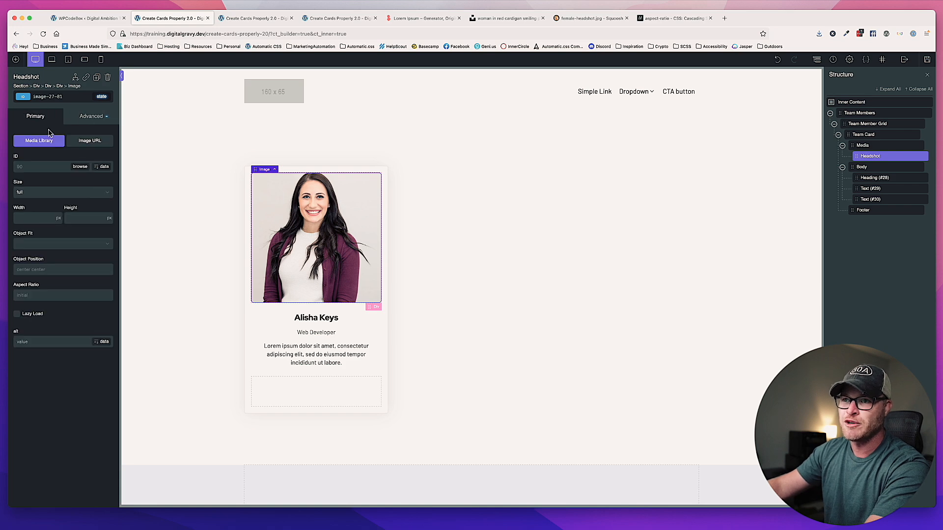
{"action": "left_click", "coordinate": [43, 342]}
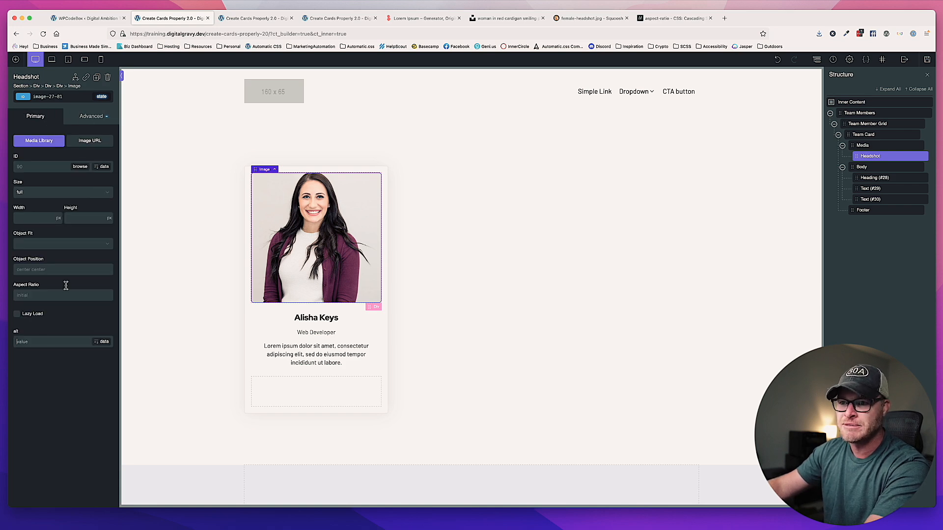
{"action": "left_click", "coordinate": [99, 115]}
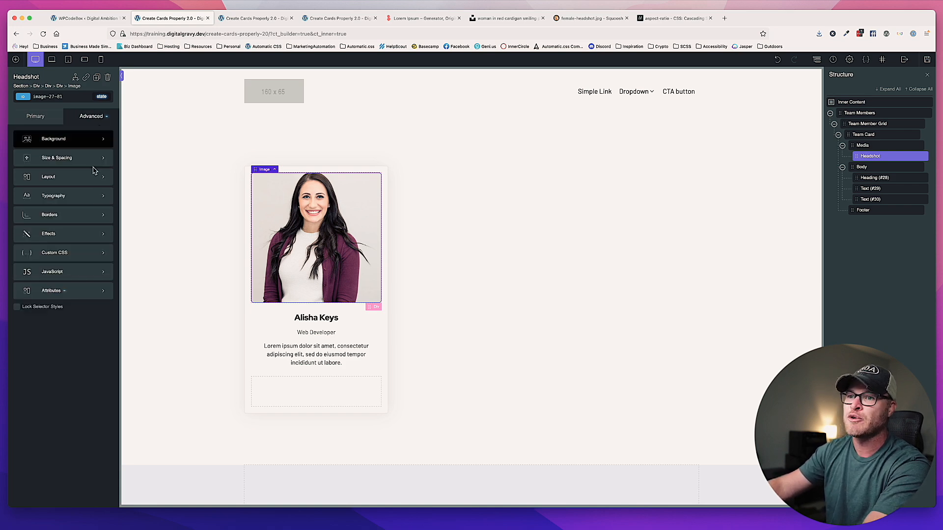
{"action": "left_click", "coordinate": [82, 289]}
{"action": "left_click", "coordinate": [33, 119]}
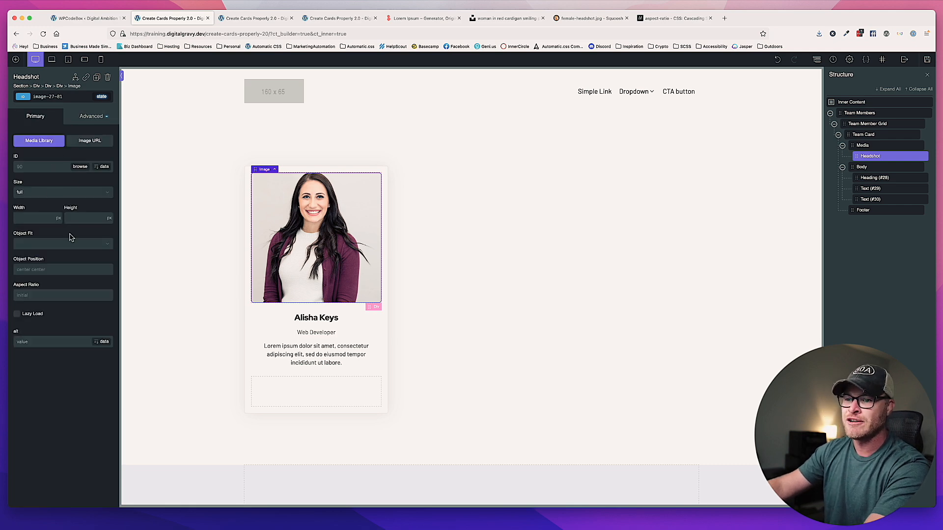
{"action": "type", "text": "Alisha Keys Headshot"}
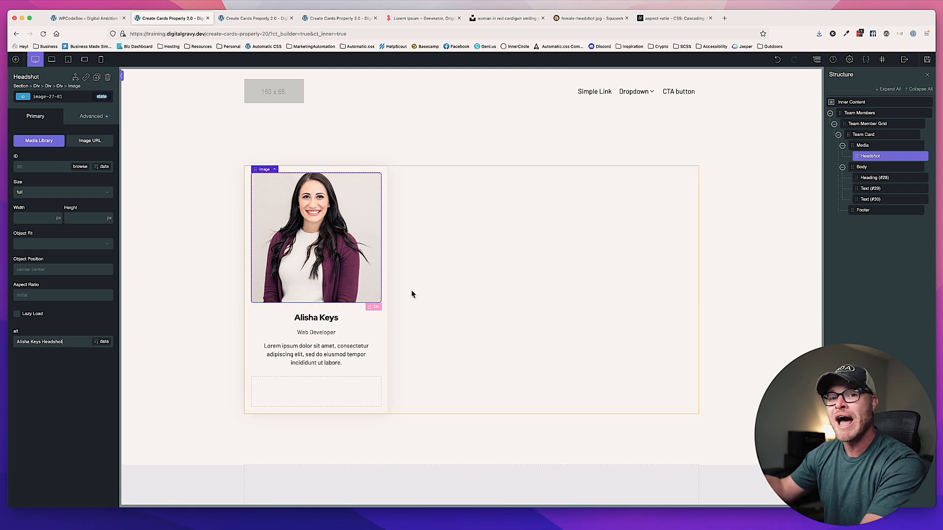
{"action": "left_click", "coordinate": [443, 313]}
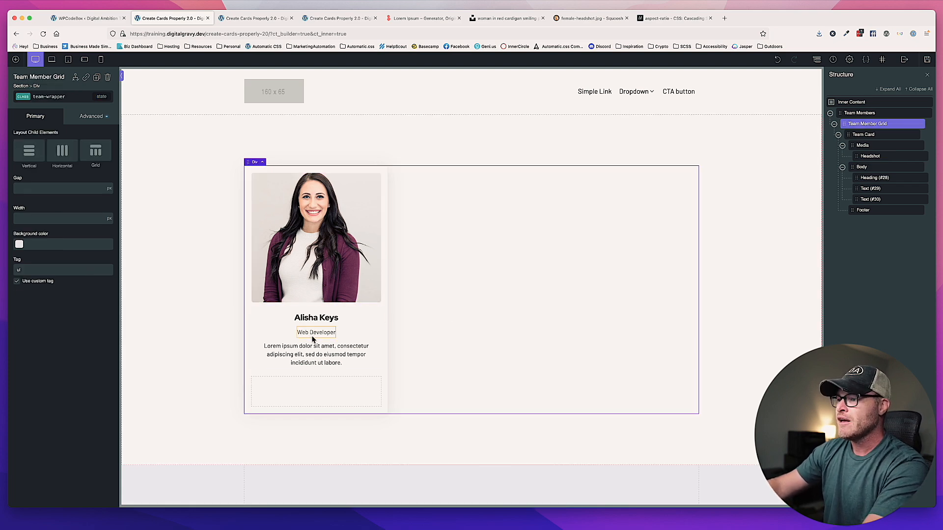
{"action": "left_click", "coordinate": [326, 249]}
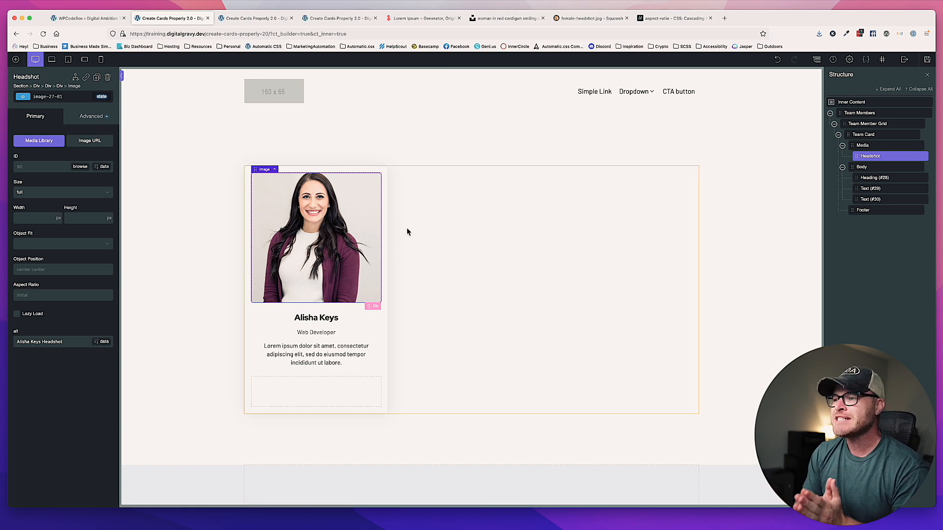
{"action": "left_click", "coordinate": [326, 319]}
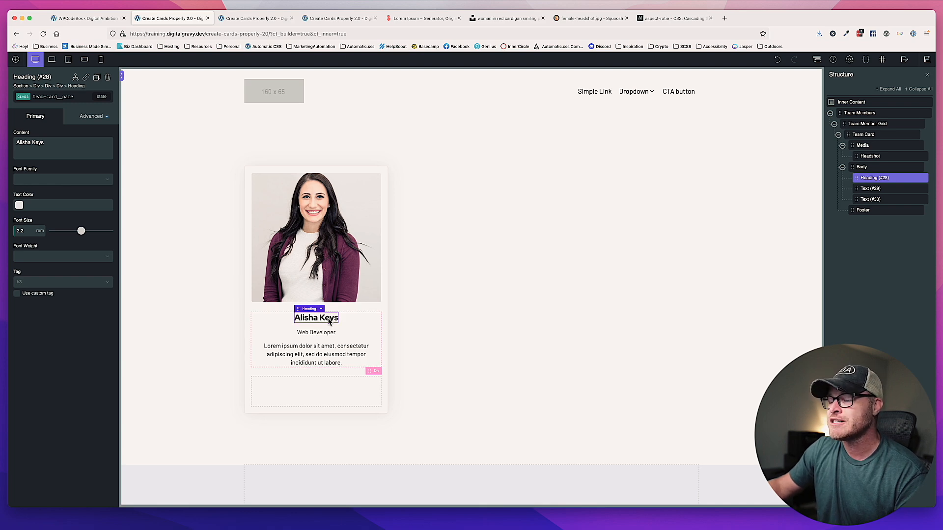
{"action": "left_click", "coordinate": [362, 275]}
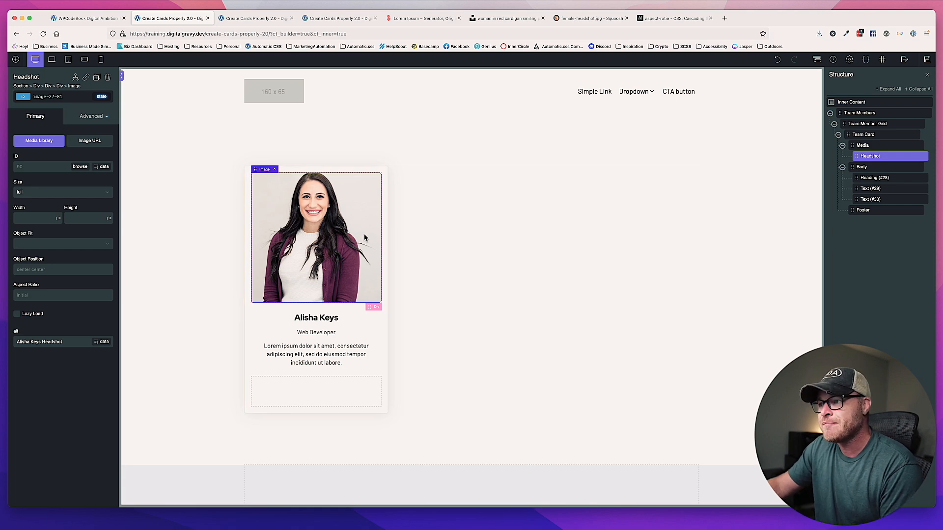
{"action": "left_click", "coordinate": [366, 332]}
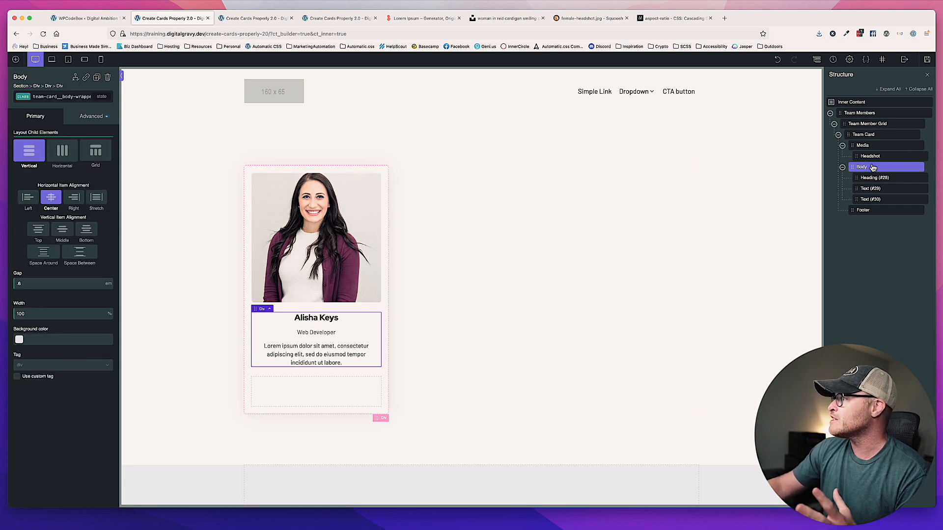
Collapse the Media and Body wrappers in the card's structure and move Body above Media.
{"action": "left_click", "coordinate": [842, 167]}
{"action": "left_click", "coordinate": [843, 147]}
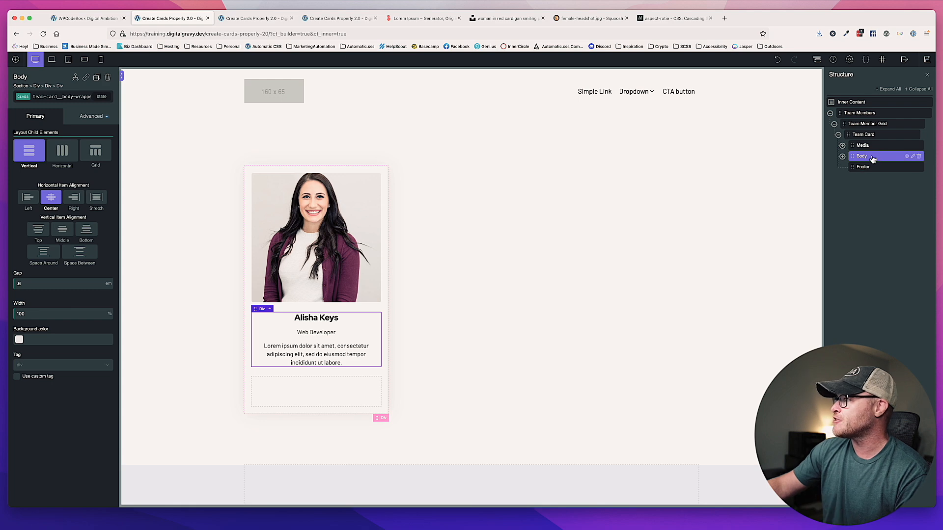
{"action": "left_click_drag", "start_coordinate": [869, 158], "coordinate": [865, 143]}
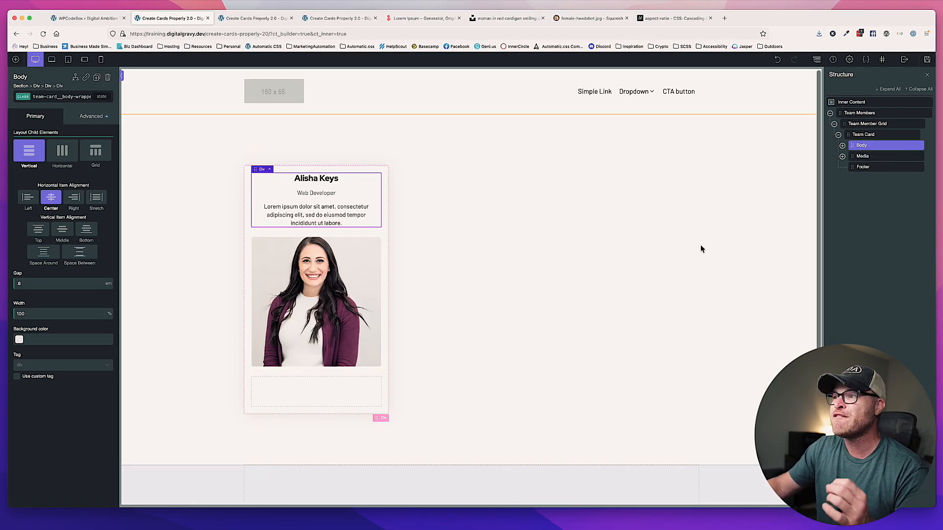
{"action": "left_click", "coordinate": [617, 213]}
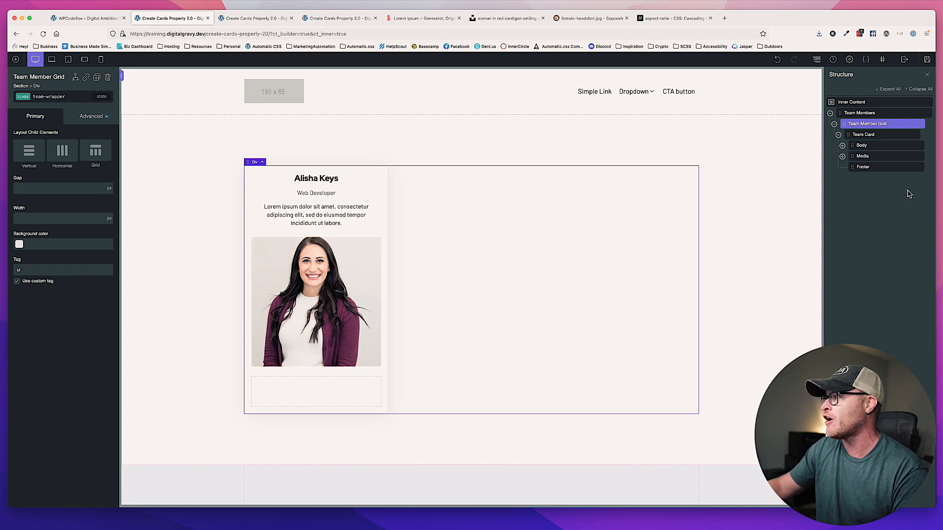
Check the Media div's class and add a nested &__media-wrapper rule with order: -1 to .team-card in WPCodeBox's Global Styling snippet.
{"action": "left_click", "coordinate": [864, 156]}
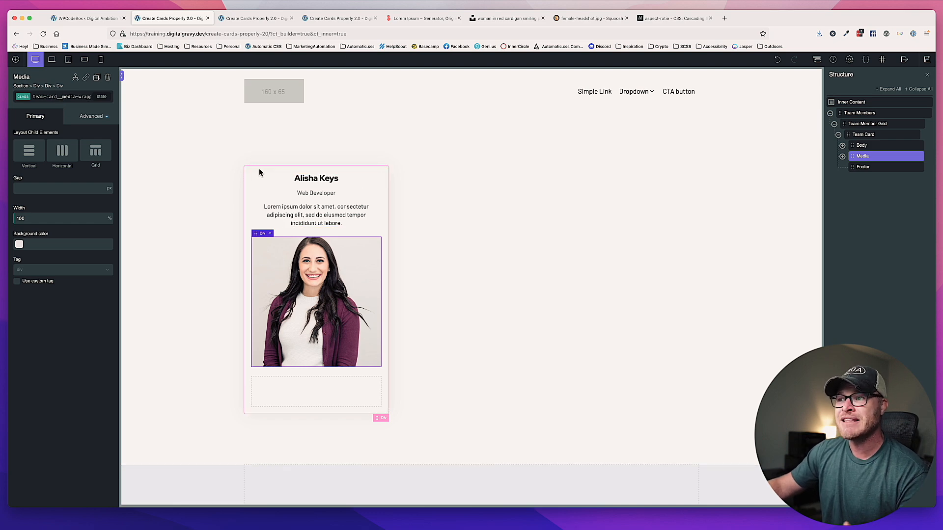
{"action": "left_click", "coordinate": [97, 118]}
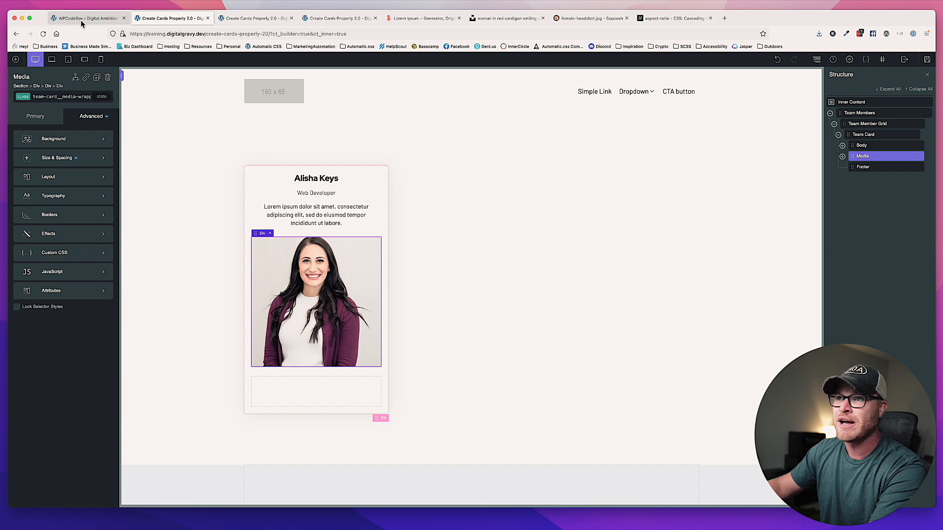
{"action": "left_click", "coordinate": [93, 18]}
{"action": "left_click", "coordinate": [152, 18]}
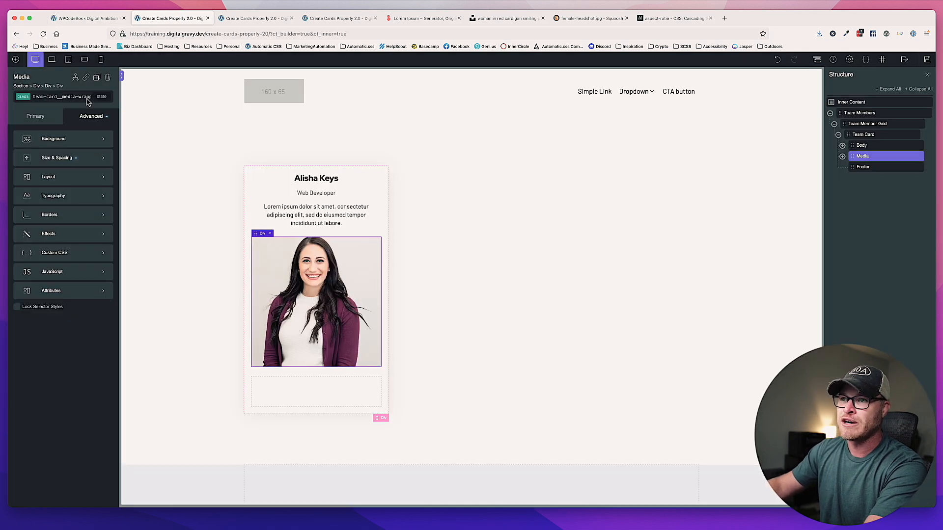
{"action": "left_click", "coordinate": [38, 97]}
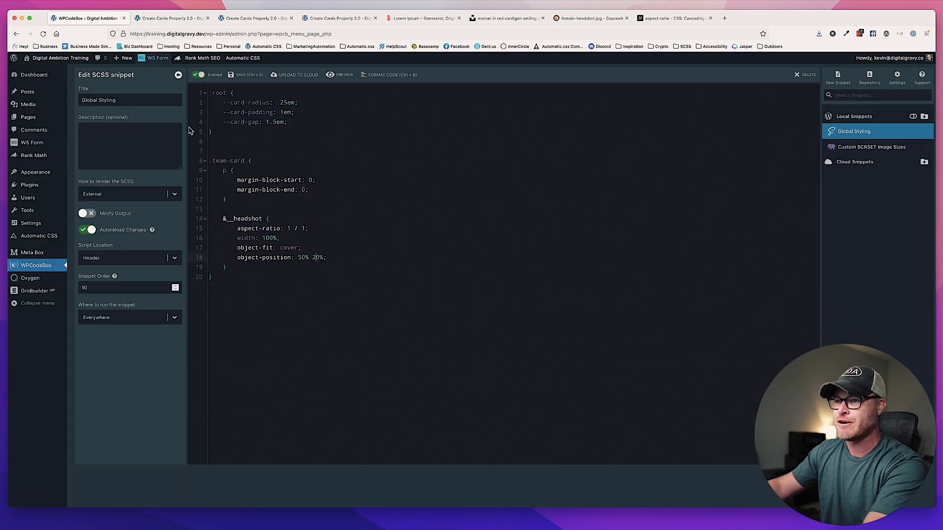
{"action": "left_click", "coordinate": [88, 18]}
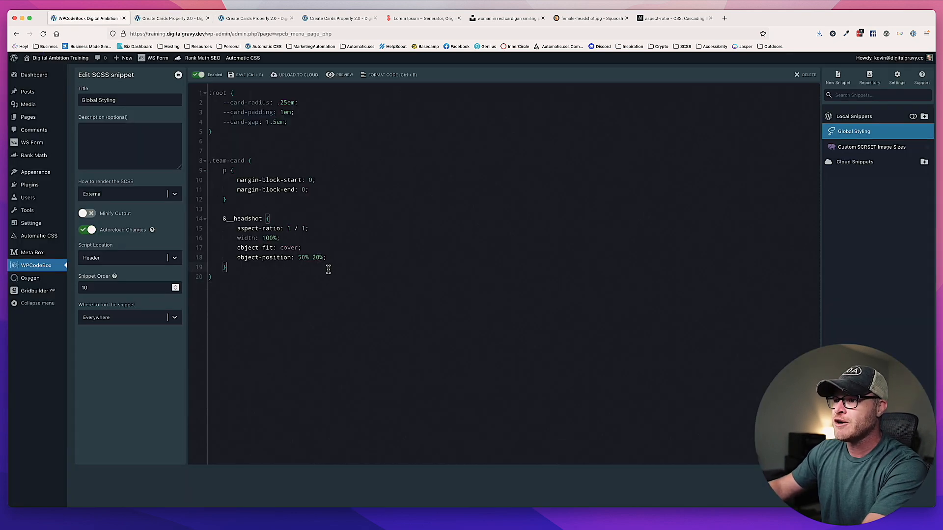
{"action": "key", "text": "Return"}
{"action": "key", "text": "Return"}
{"action": "type", "text": "&__media-wrapper {"}
{"action": "key", "text": "Return"}
{"action": "type", "text": "order: -1;"}
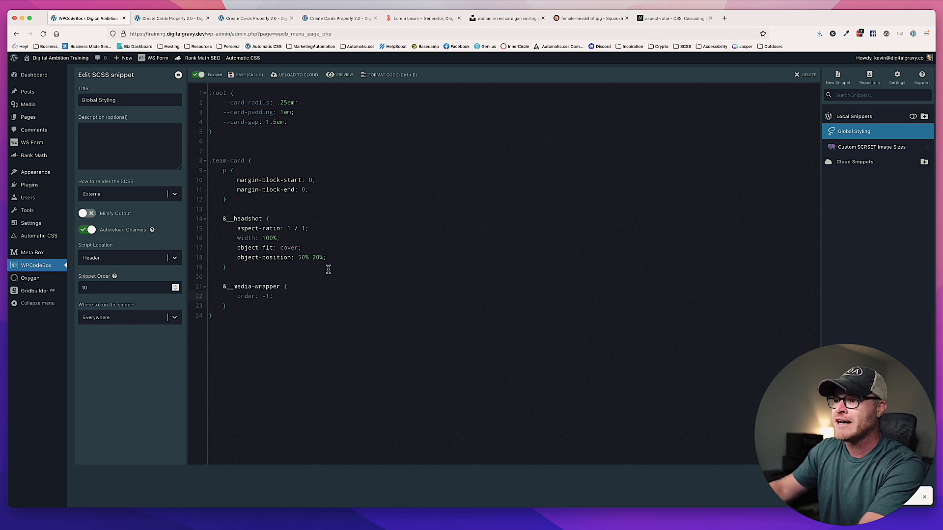
Return to the Oxygen builder, check the card's visual order, and save the page.
{"action": "key", "text": "ctrl+Tab"}
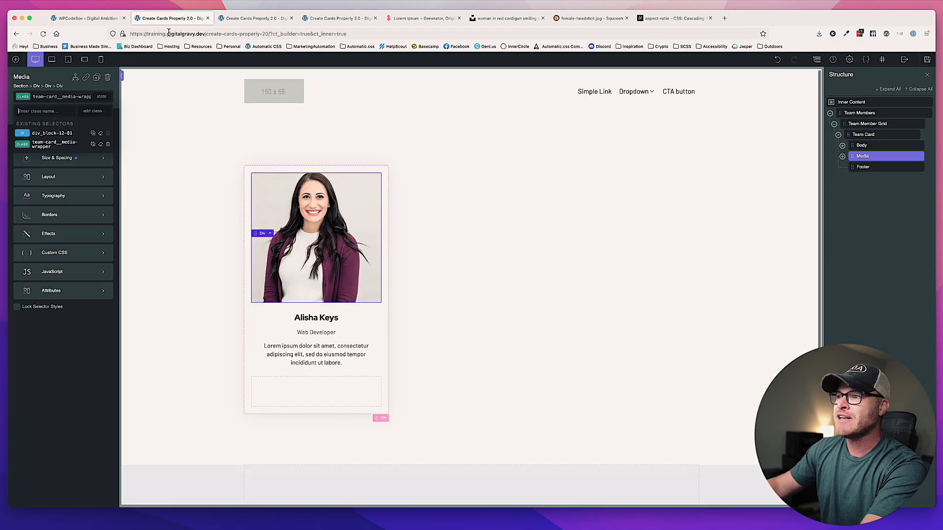
{"action": "left_click", "coordinate": [460, 258]}
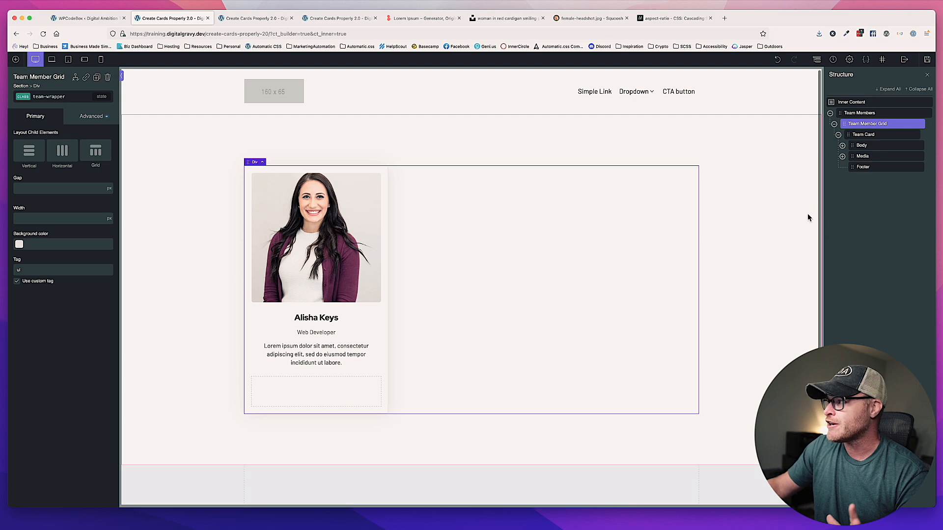
{"action": "left_click", "coordinate": [927, 60]}
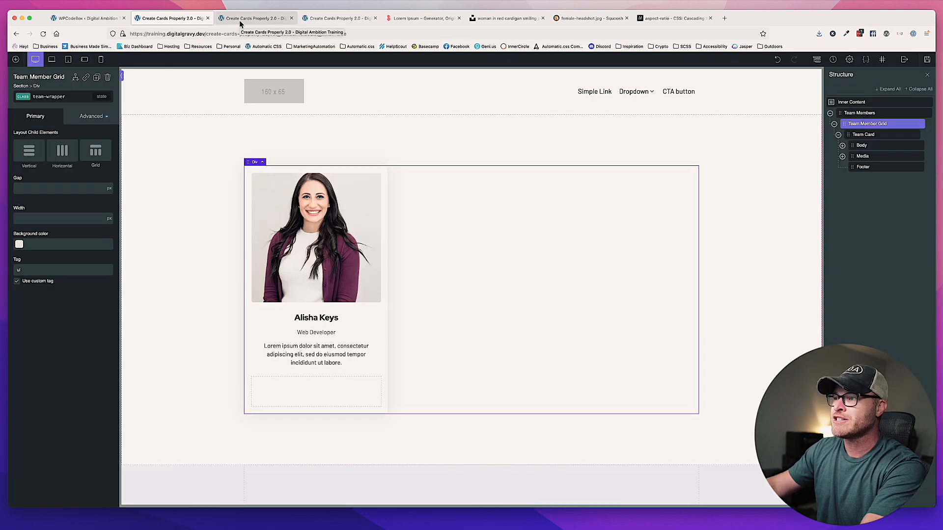
Inspect the card on the live page and expand its list item to examine the source order of its wrappers.
{"action": "left_click", "coordinate": [240, 20]}
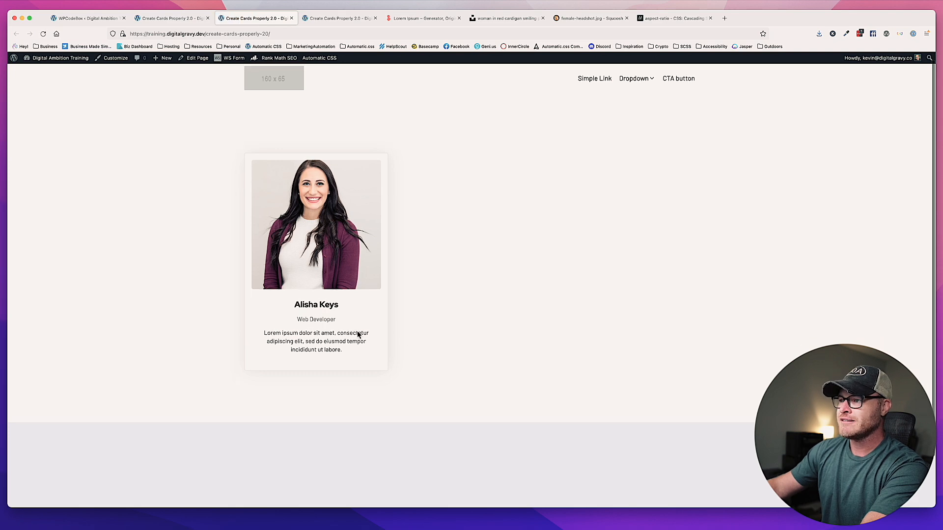
{"action": "right_click", "coordinate": [383, 306]}
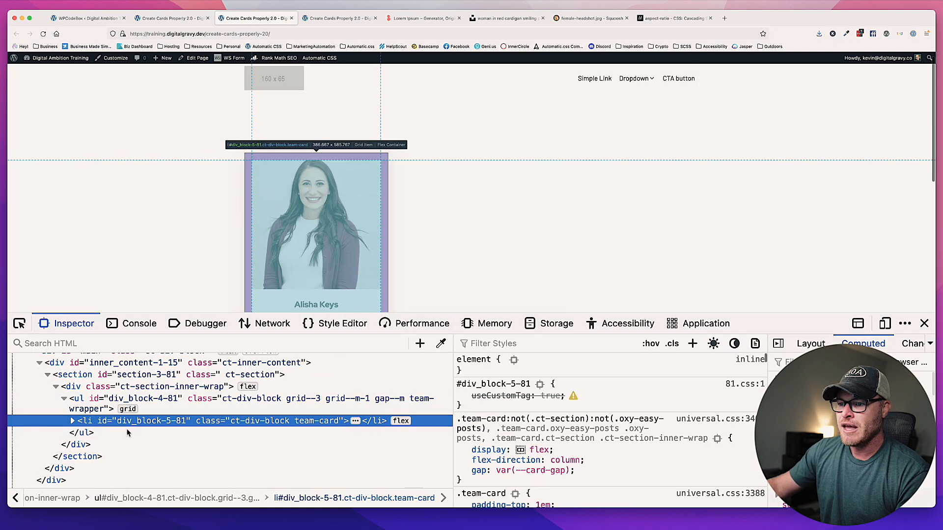
{"action": "left_click", "coordinate": [94, 399]}
{"action": "left_click", "coordinate": [96, 420]}
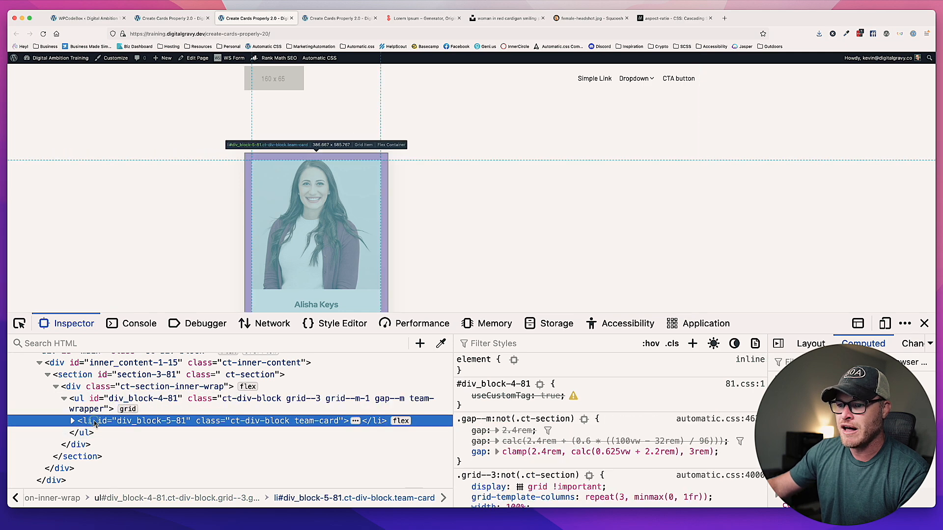
{"action": "left_click", "coordinate": [73, 421]}
{"action": "scroll", "coordinate": [221, 418], "scroll_direction": "down", "scroll_amount": 1}
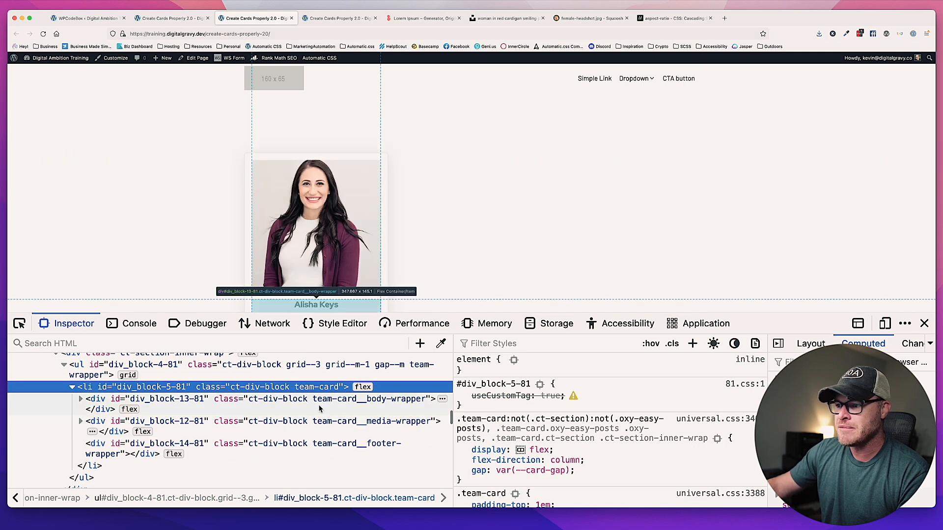
Examine the name, position and bio elements in the body wrapper and the media wrapper's styles, and close the inspector.
{"action": "left_click", "coordinate": [379, 401]}
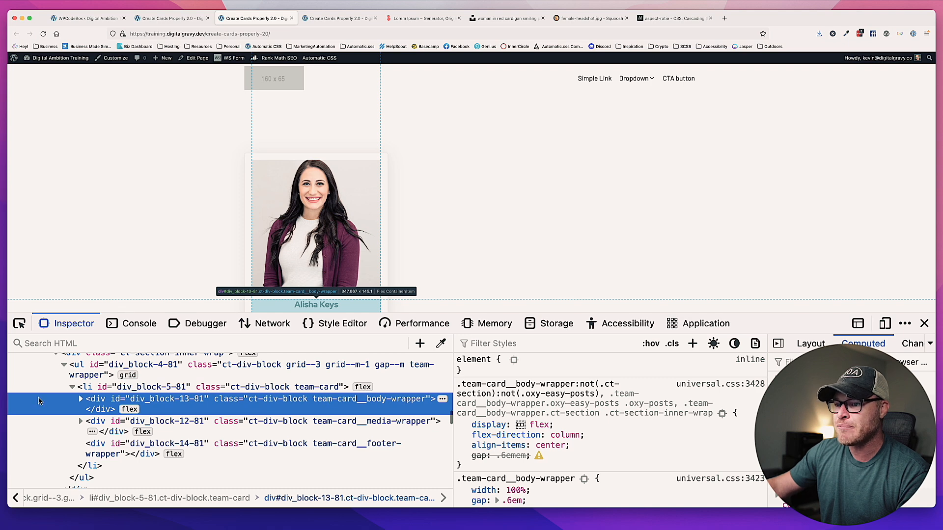
{"action": "left_click", "coordinate": [81, 399]}
{"action": "left_click", "coordinate": [147, 423]}
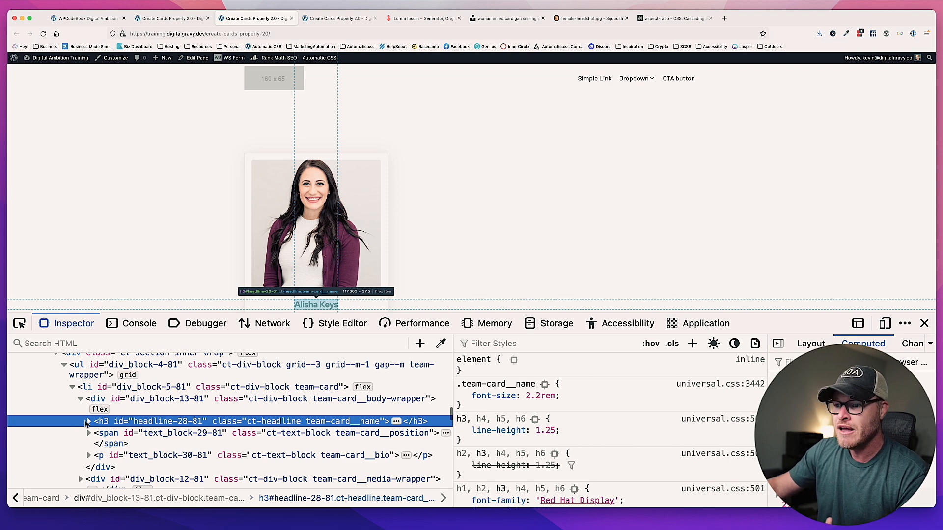
{"action": "scroll", "coordinate": [98, 442], "scroll_direction": "down", "scroll_amount": 2}
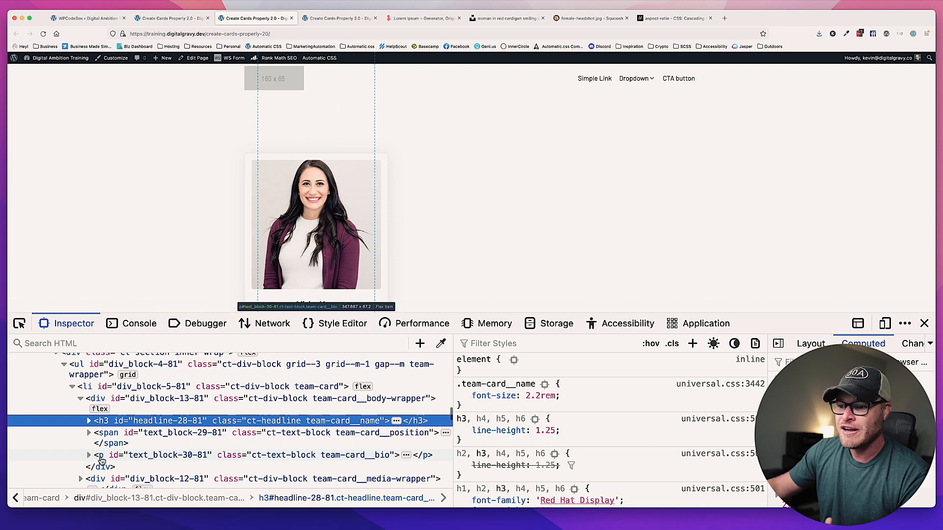
{"action": "left_click", "coordinate": [108, 448]}
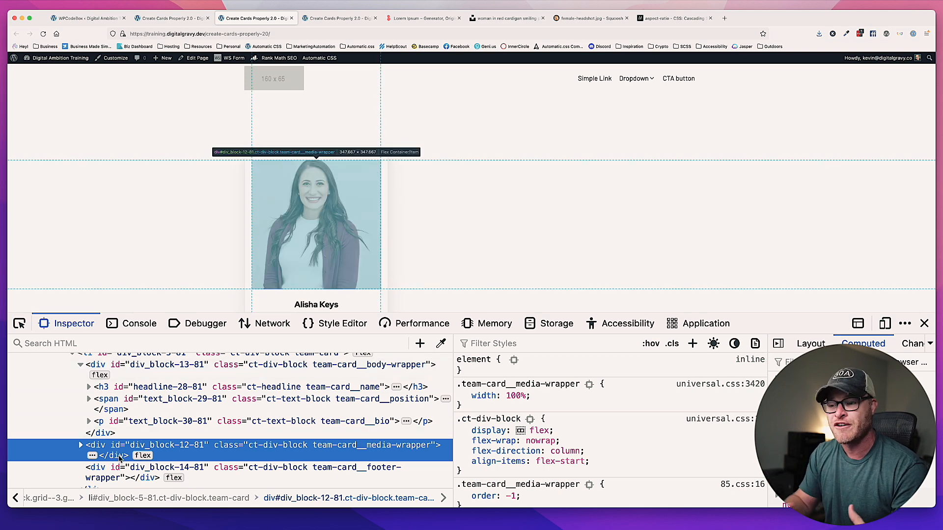
{"action": "left_click", "coordinate": [127, 388]}
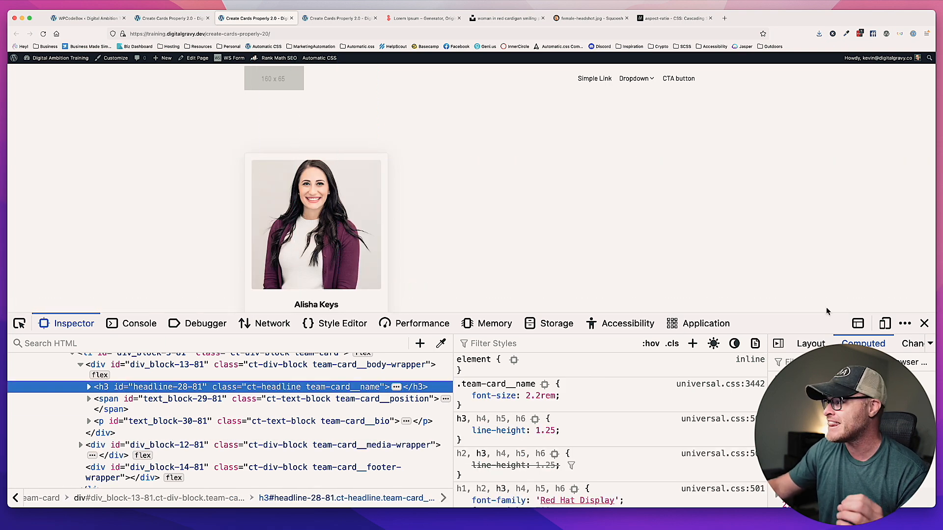
{"action": "left_click", "coordinate": [924, 323]}
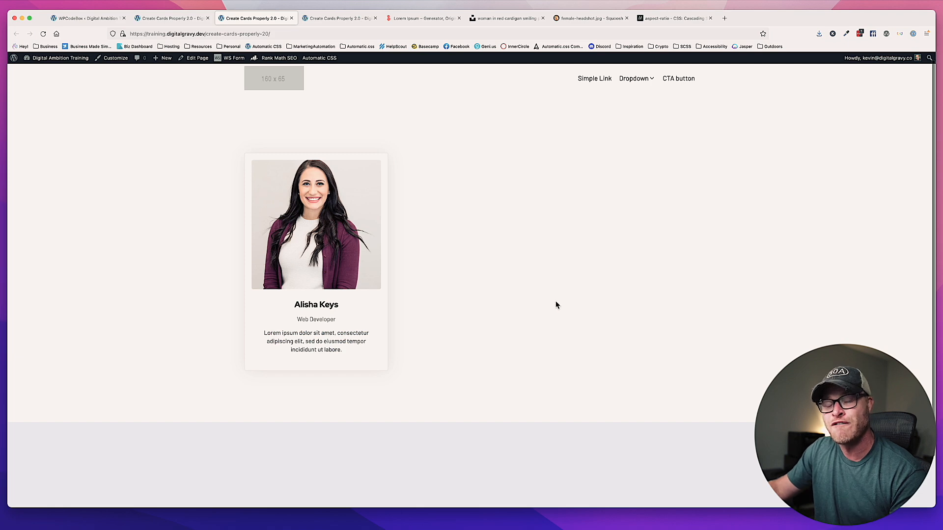
In the Oxygen builder, set the card's Footer div to a horizontal layout with middle vertical item alignment.
{"action": "key", "text": "ctrl+shift+Tab"}
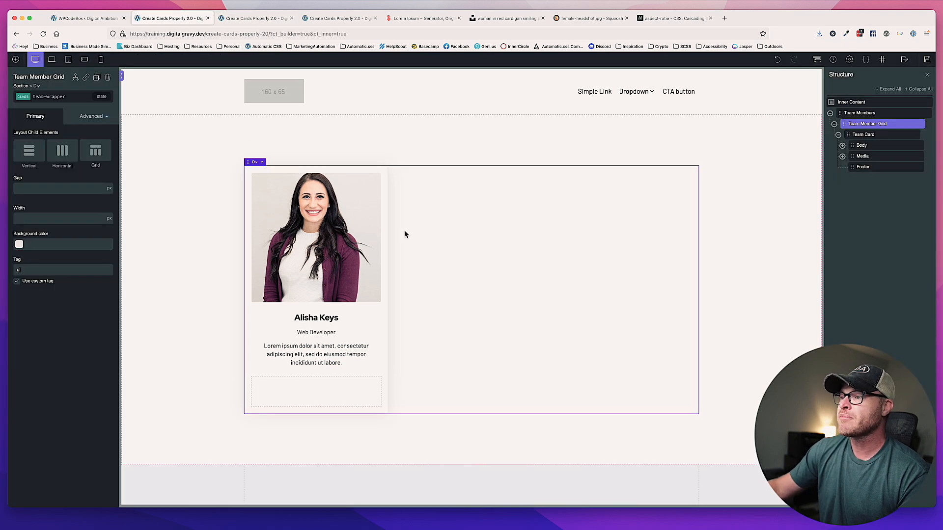
{"action": "left_click", "coordinate": [381, 308]}
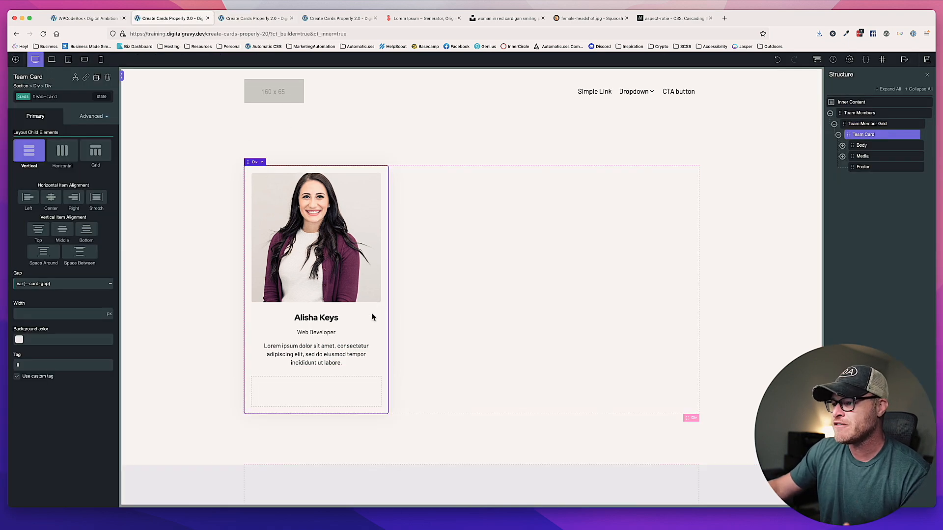
{"action": "left_click", "coordinate": [325, 384]}
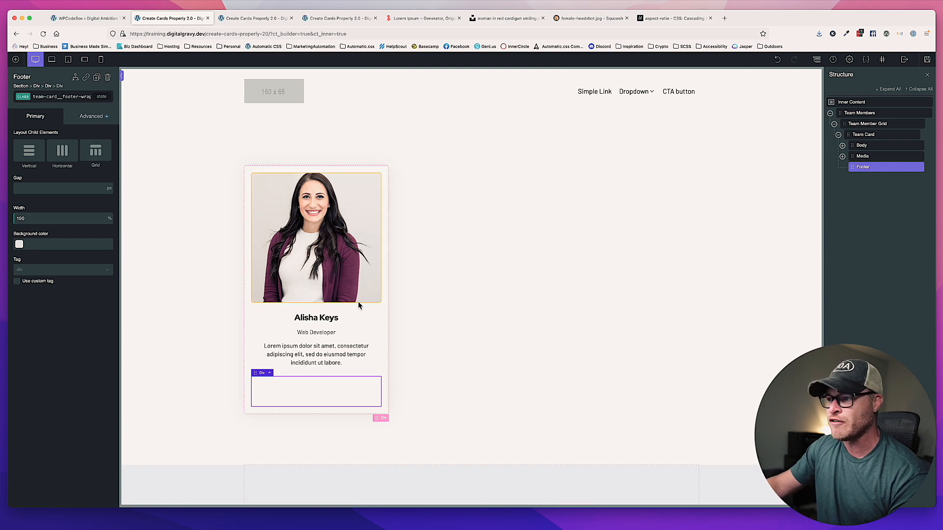
{"action": "left_click", "coordinate": [59, 94]}
{"action": "left_click", "coordinate": [62, 153]}
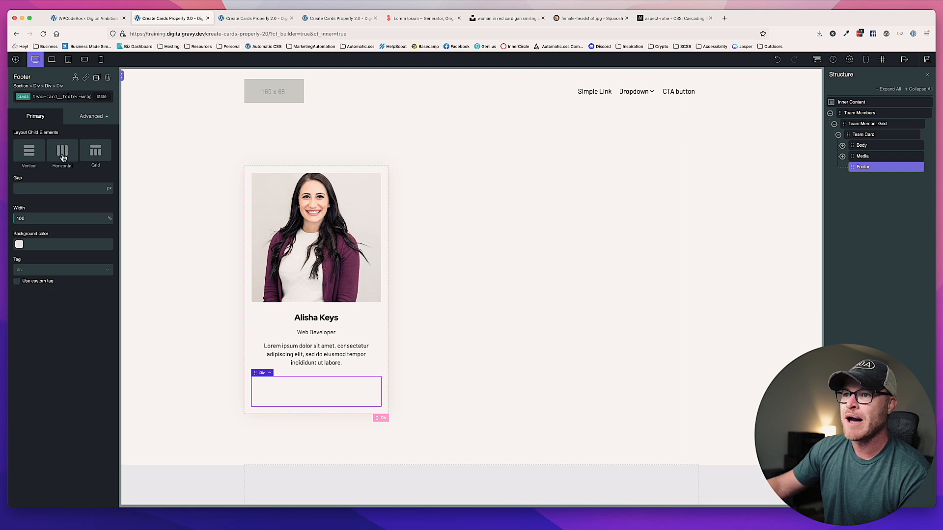
{"action": "left_click", "coordinate": [52, 228]}
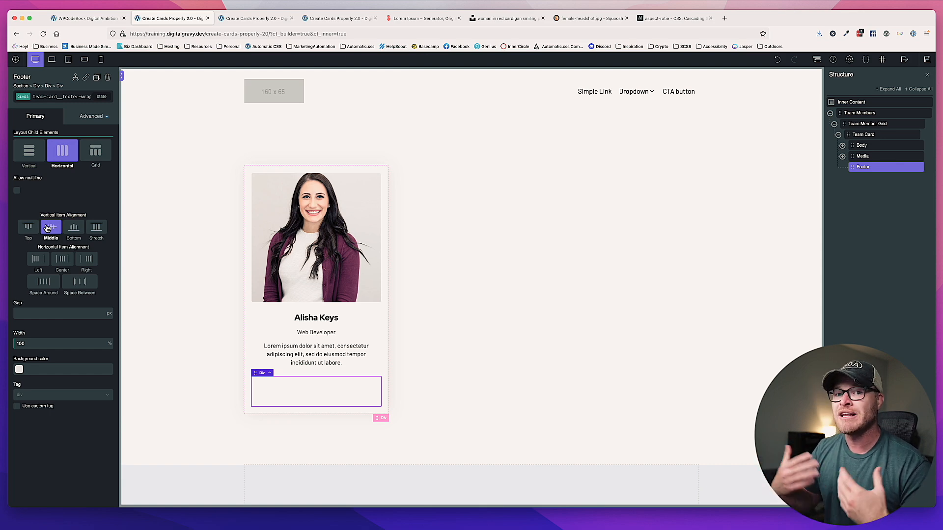
Insert a Link Wrapper into the card's Footer div.
{"action": "left_click", "coordinate": [15, 59]}
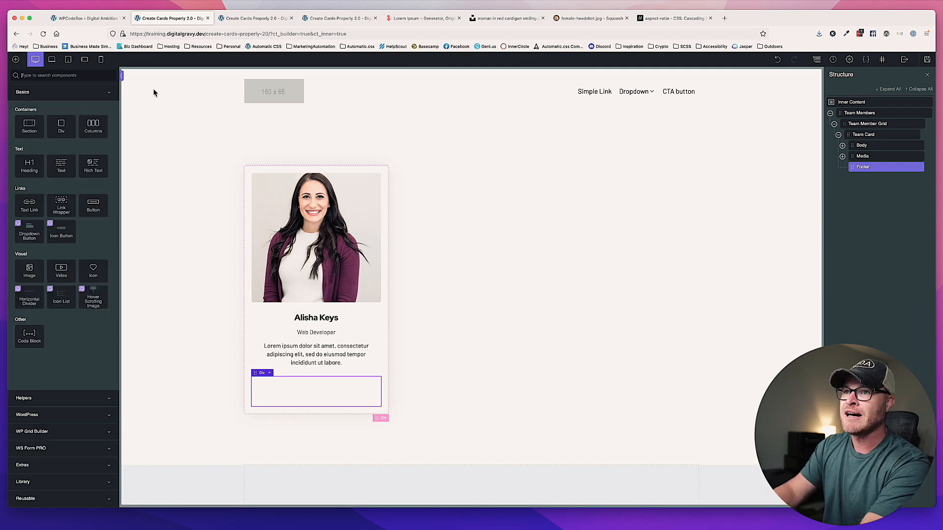
{"action": "type", "text": "link"}
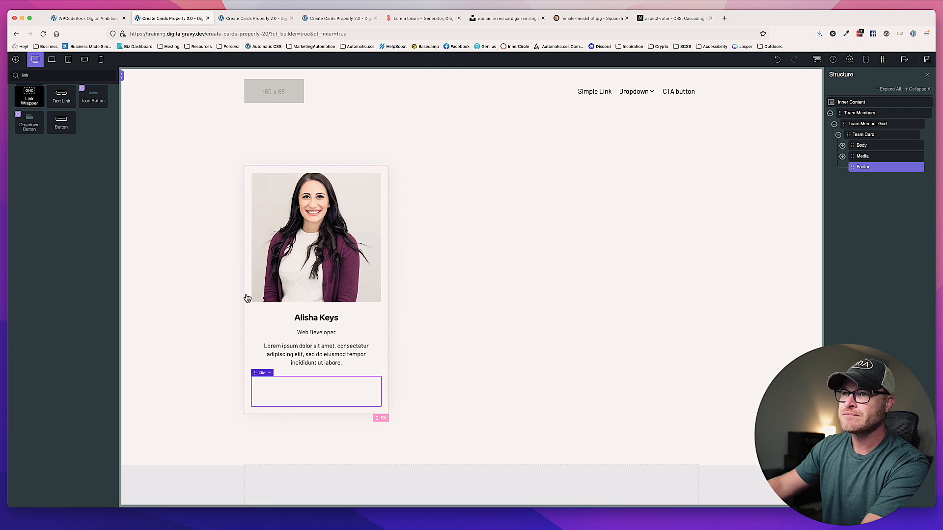
{"action": "key", "text": "Return"}
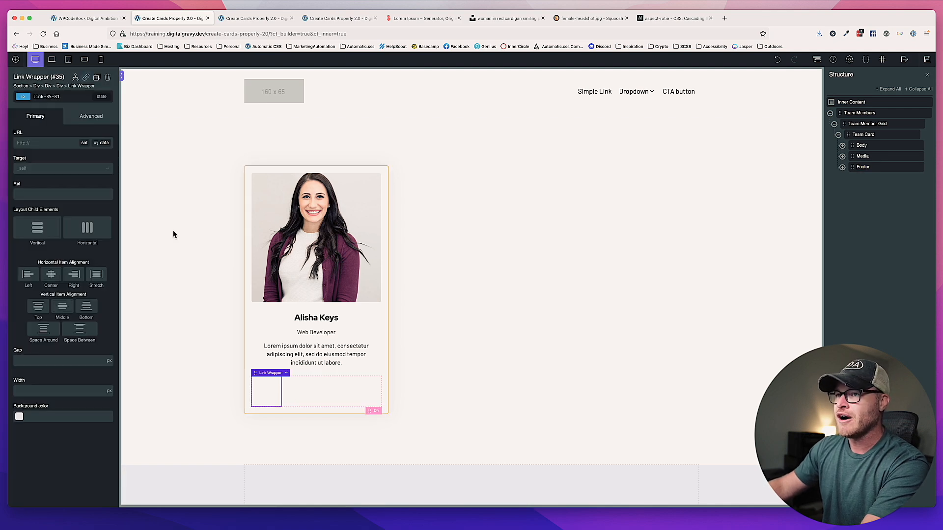
Add an Icon and a Text element inside the footer's link wrapper.
{"action": "left_click", "coordinate": [16, 59]}
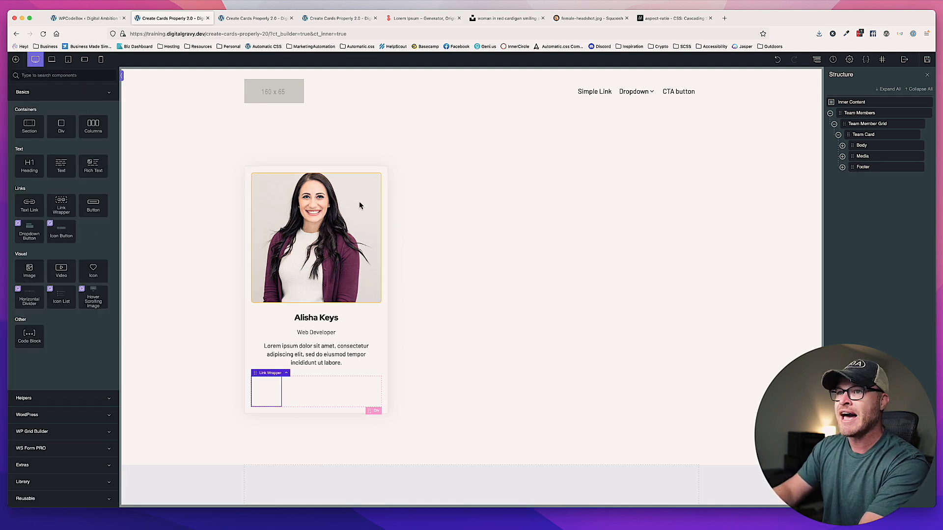
{"action": "type", "text": "icon"}
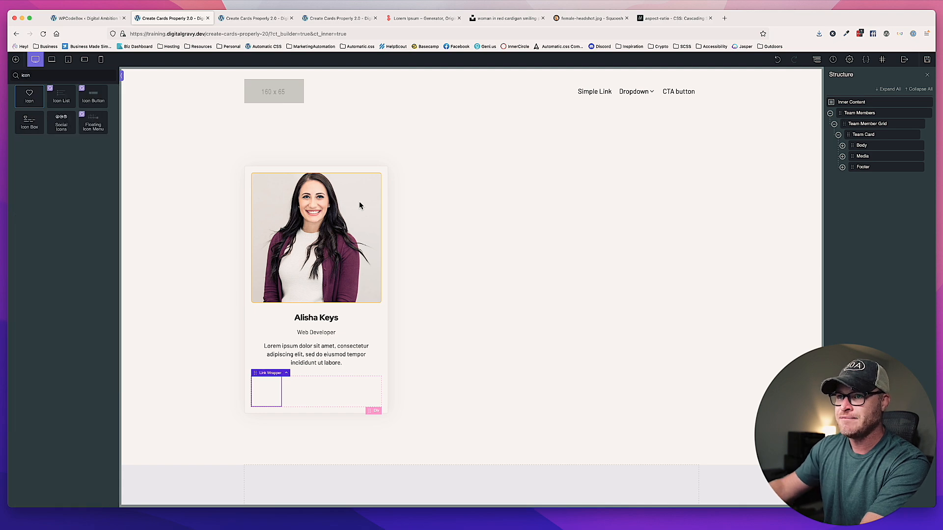
{"action": "left_click", "coordinate": [35, 98]}
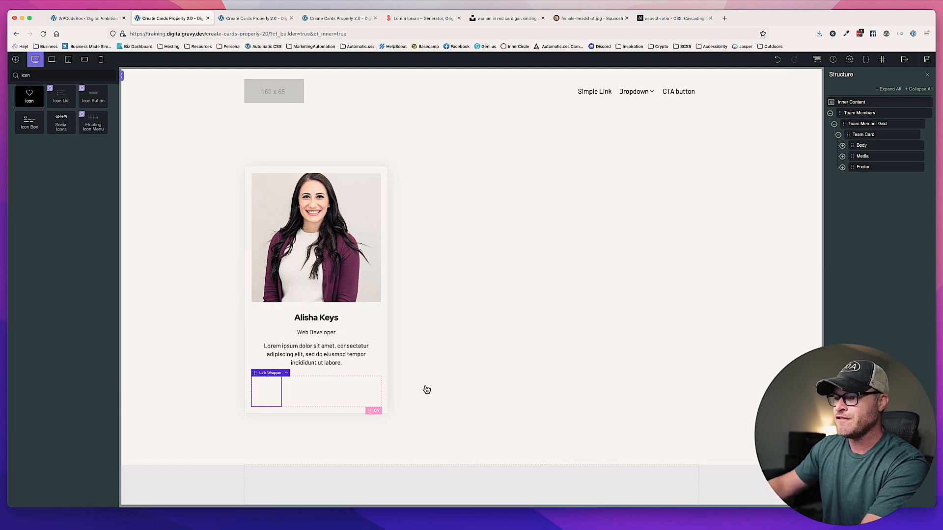
{"action": "left_click", "coordinate": [17, 60]}
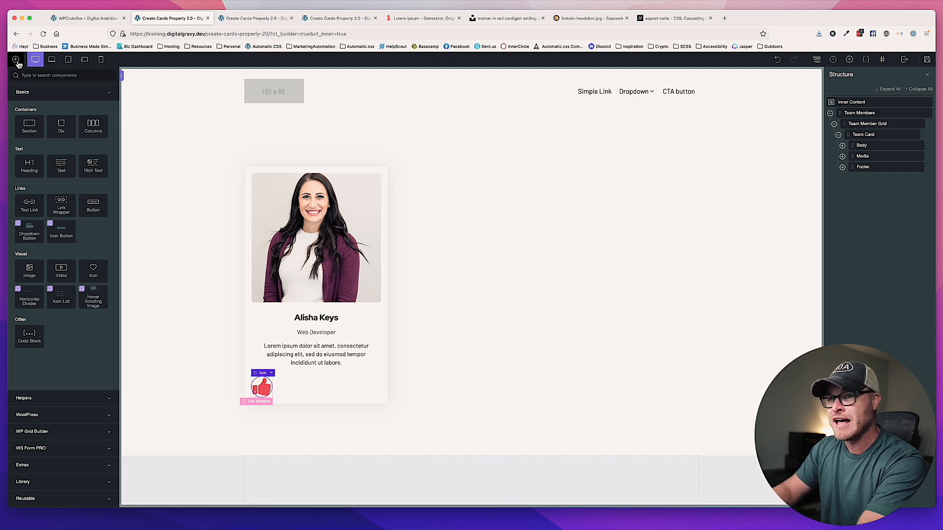
{"action": "type", "text": "text"}
{"action": "left_click", "coordinate": [27, 96]}
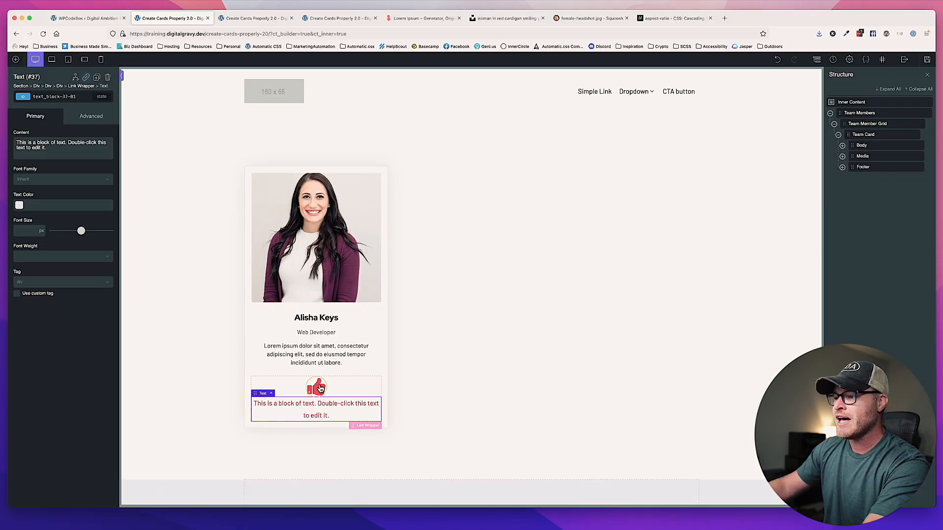
Add the class team-card__icon-wrapper to the link wrapper in the card's footer.
{"action": "left_click", "coordinate": [286, 391]}
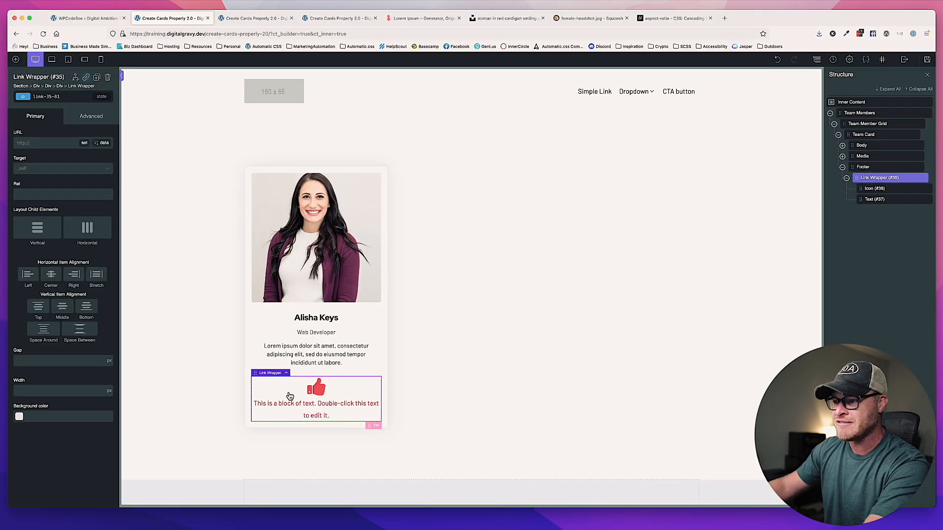
{"action": "left_click", "coordinate": [62, 98]}
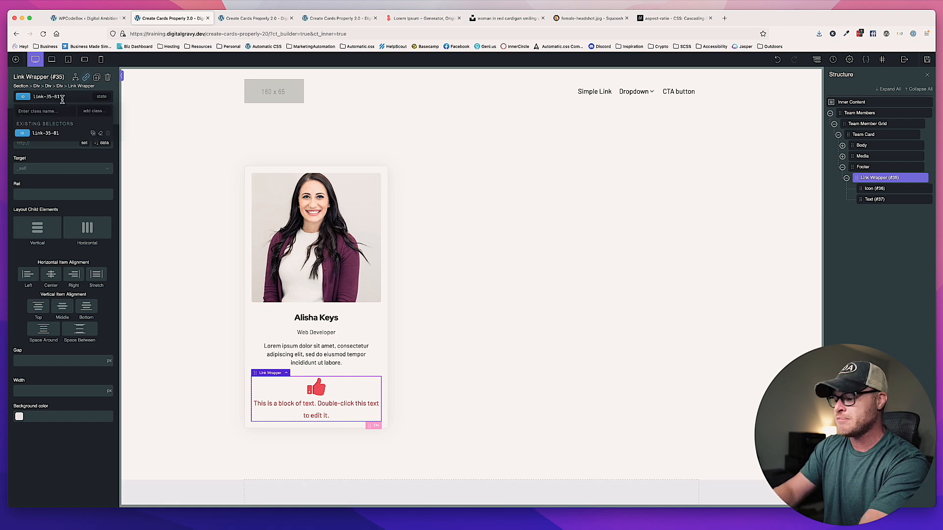
{"action": "type", "text": "team-card__icon-wrapper"}
{"action": "key", "text": "Return"}
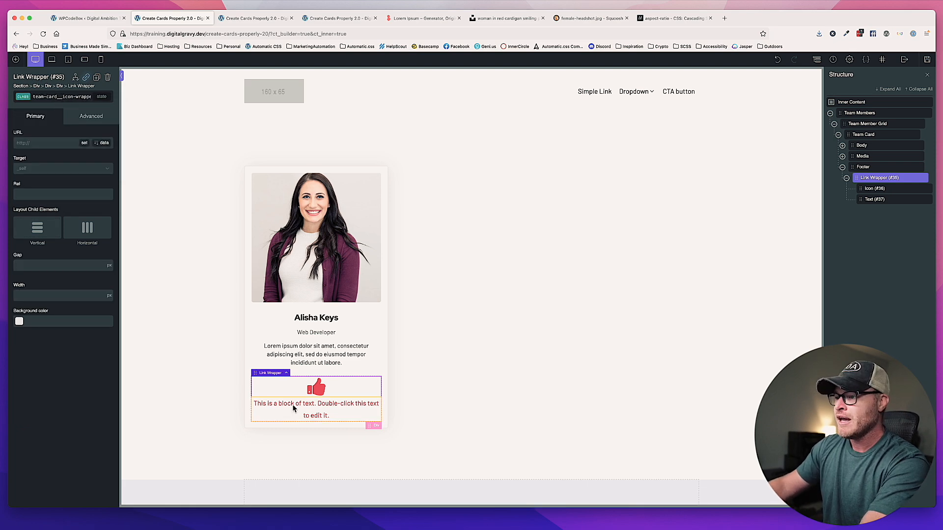
Add the class team-card__icon to the thumbs-up icon inside the footer's link wrapper.
{"action": "left_click", "coordinate": [324, 392]}
{"action": "left_click", "coordinate": [69, 97]}
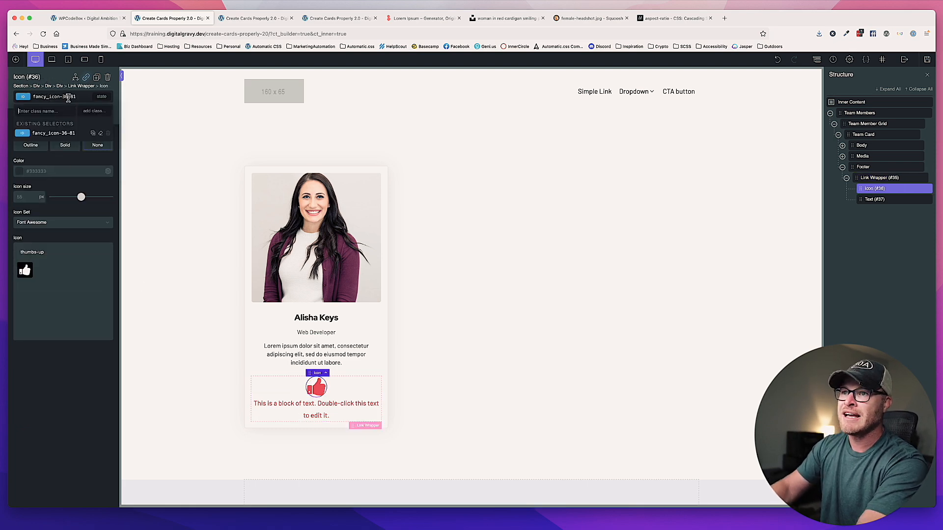
{"action": "type", "text": "team-card__icon"}
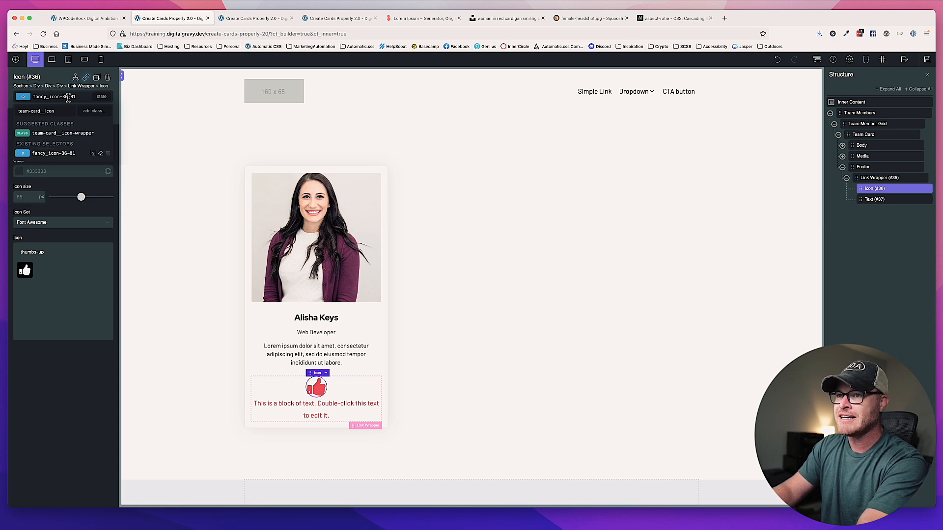
{"action": "key", "text": "Return"}
{"action": "left_click", "coordinate": [319, 415]}
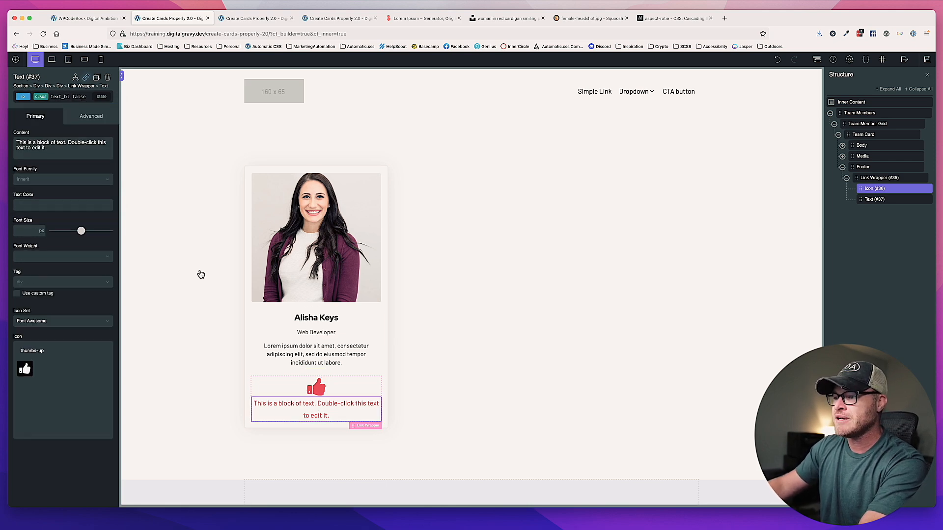
{"action": "left_click", "coordinate": [73, 98]}
{"action": "type", "text": "team"}
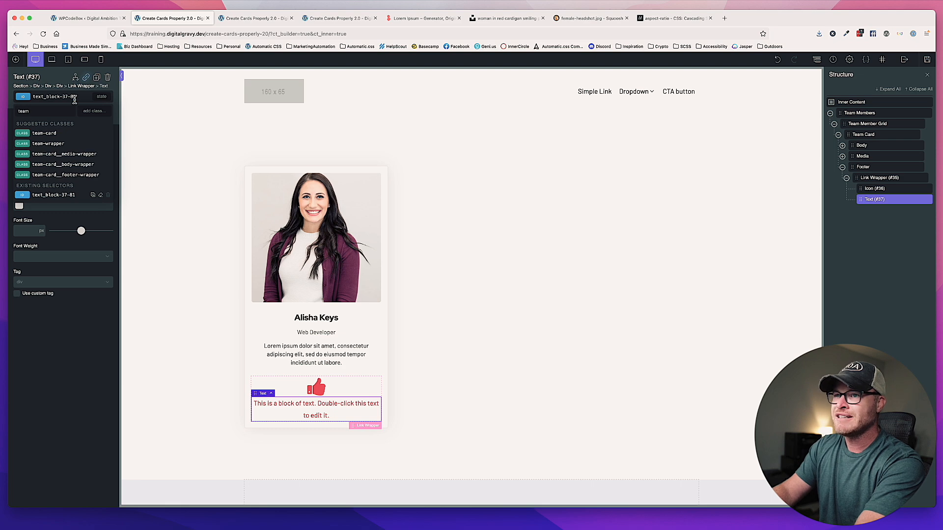
{"action": "key", "text": "BackSpace"}
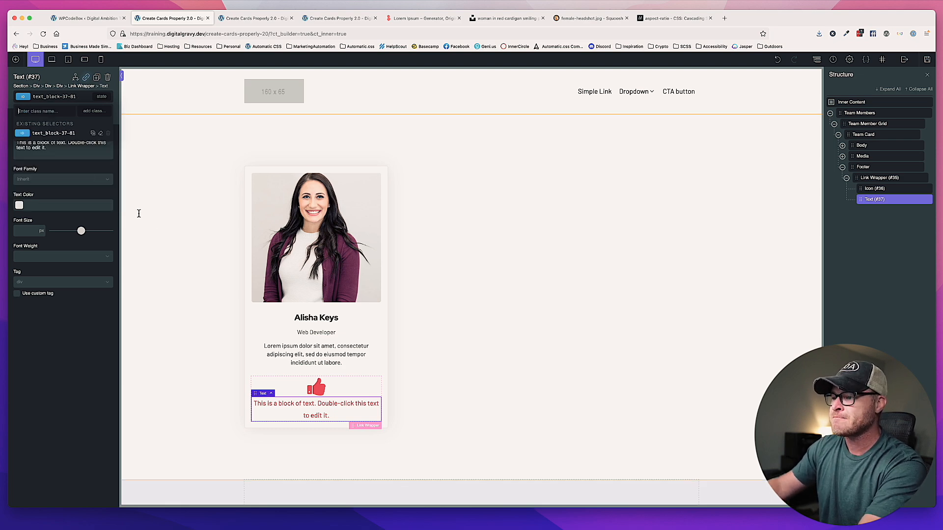
{"action": "left_click", "coordinate": [354, 388]}
{"action": "left_click", "coordinate": [324, 411]}
Try a horizontal layout with middle vertical item alignment on the footer's link wrapper.
{"action": "left_click", "coordinate": [360, 391]}
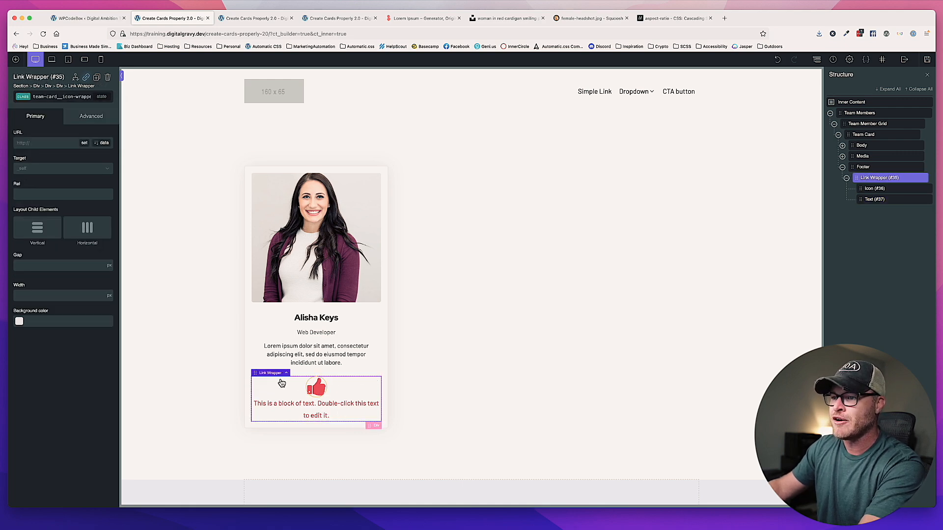
{"action": "left_click", "coordinate": [93, 228]}
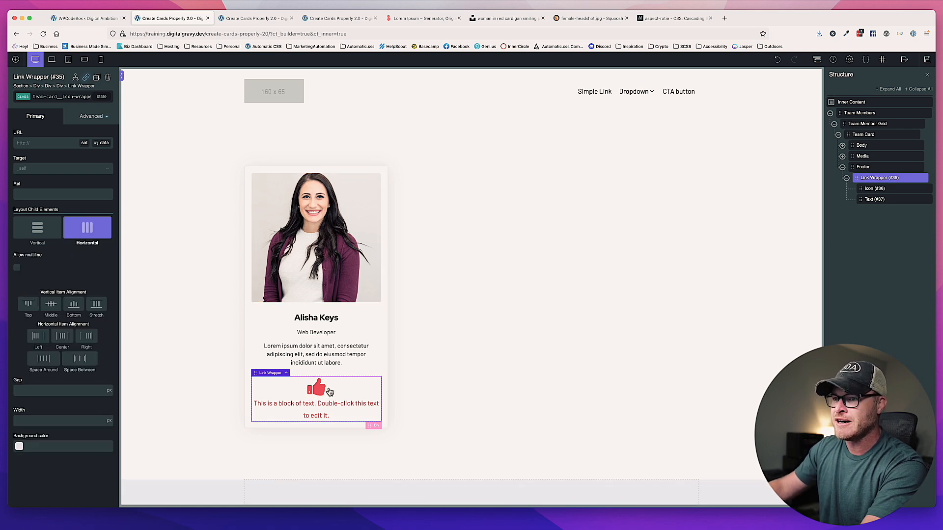
{"action": "left_click", "coordinate": [57, 308]}
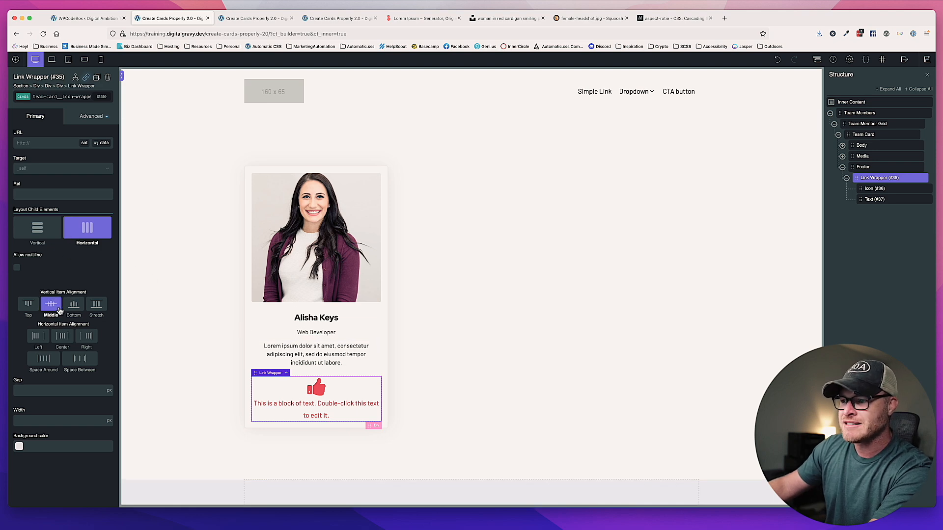
{"action": "left_click", "coordinate": [101, 227]}
Check the social icons in the Figma design and replace the footer's thumbs-up icon with the plain Facebook "f" icon.
{"action": "left_click", "coordinate": [324, 392]}
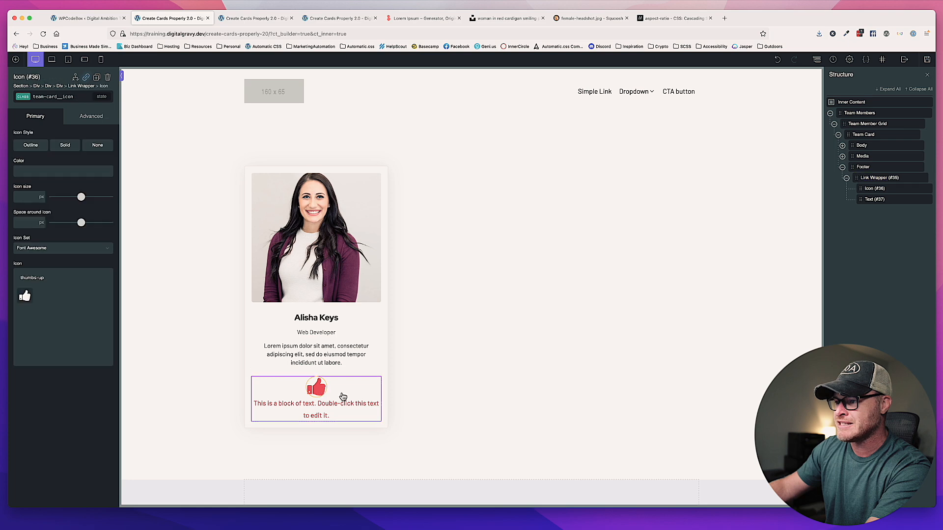
{"action": "left_click", "coordinate": [328, 412]}
{"action": "left_click", "coordinate": [320, 391]}
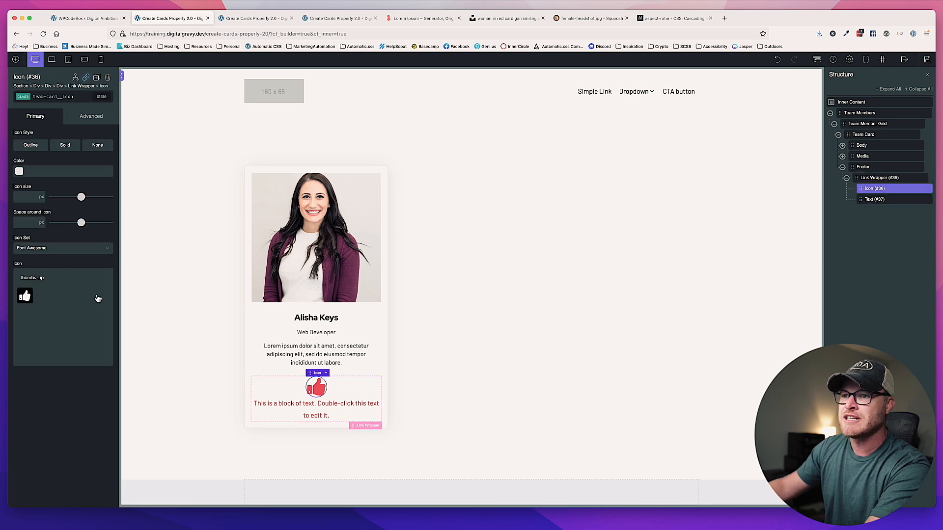
{"action": "left_click", "coordinate": [51, 277]}
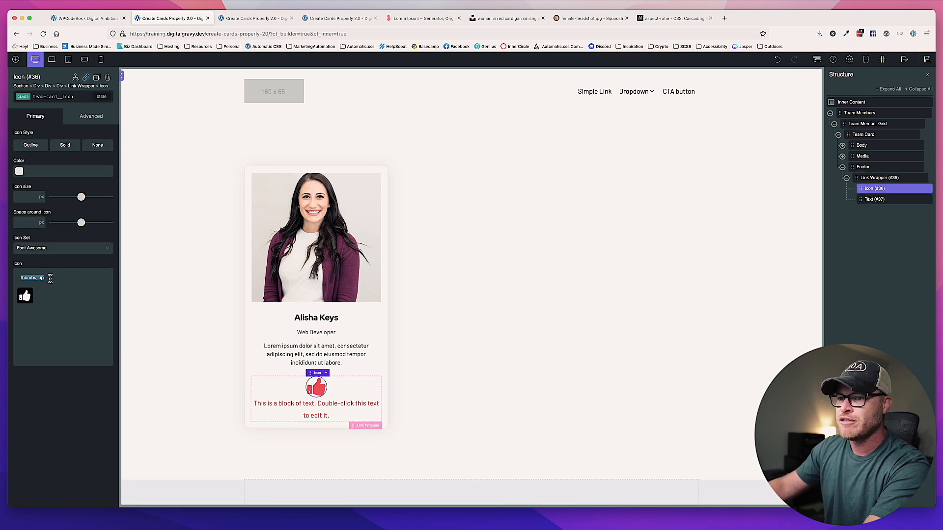
{"action": "type", "text": "facebook"}
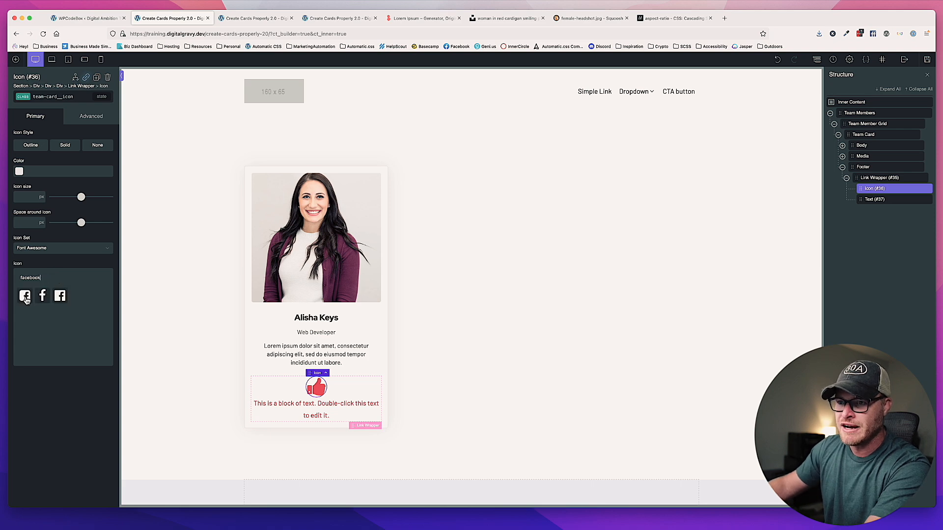
{"action": "left_click", "coordinate": [282, 529]}
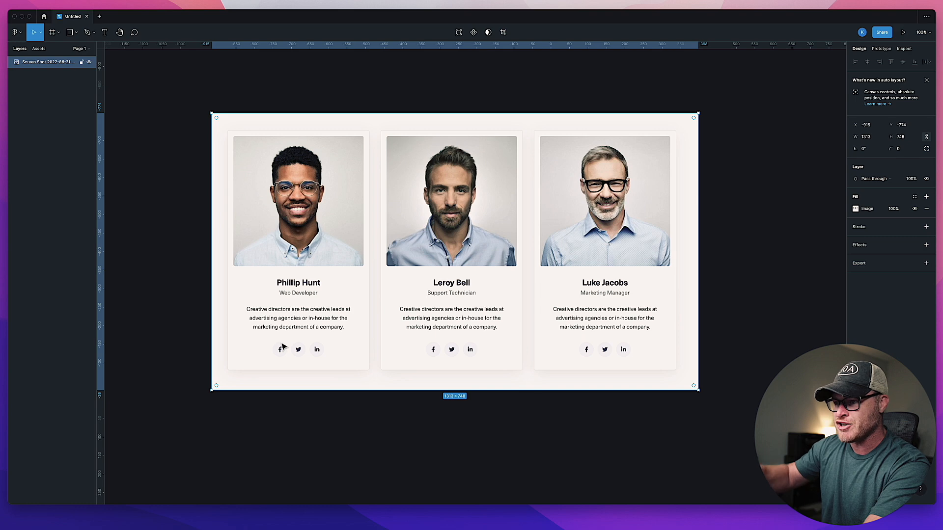
{"action": "left_click", "coordinate": [137, 521]}
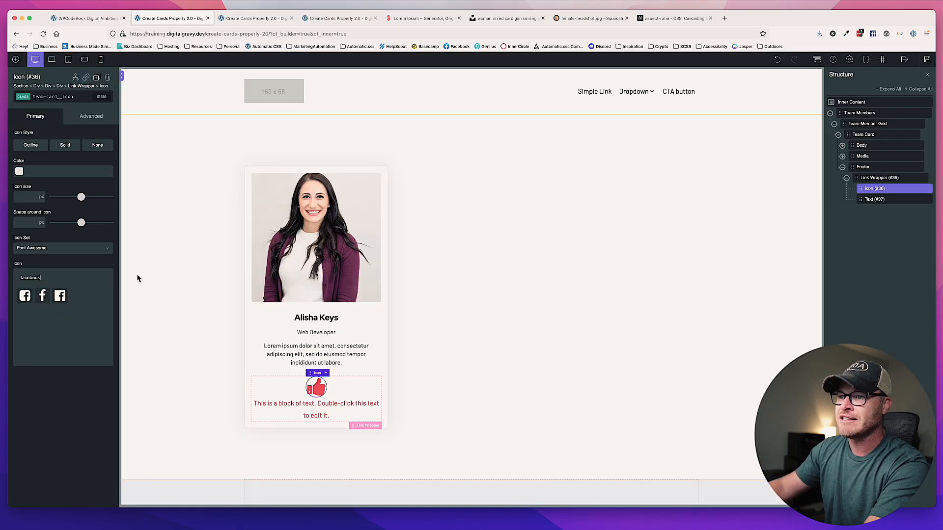
{"action": "left_click", "coordinate": [43, 296]}
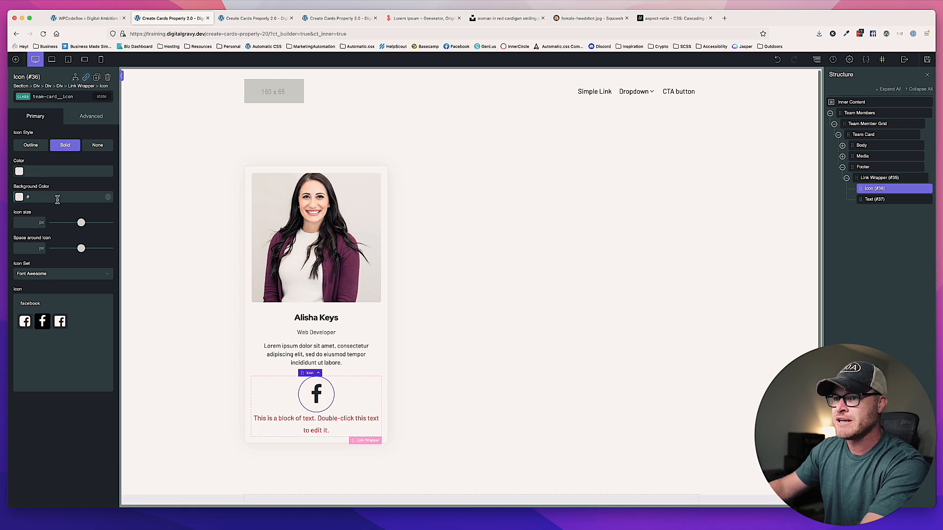
Give the Facebook icon the Solid style with background color #f5f5f5 and icon color #333.
{"action": "type", "text": "#ddd"}
{"action": "key", "text": "BackSpace"}
{"action": "key", "text": "BackSpace"}
{"action": "key", "text": "BackSpace"}
{"action": "type", "text": "f5f5f5"}
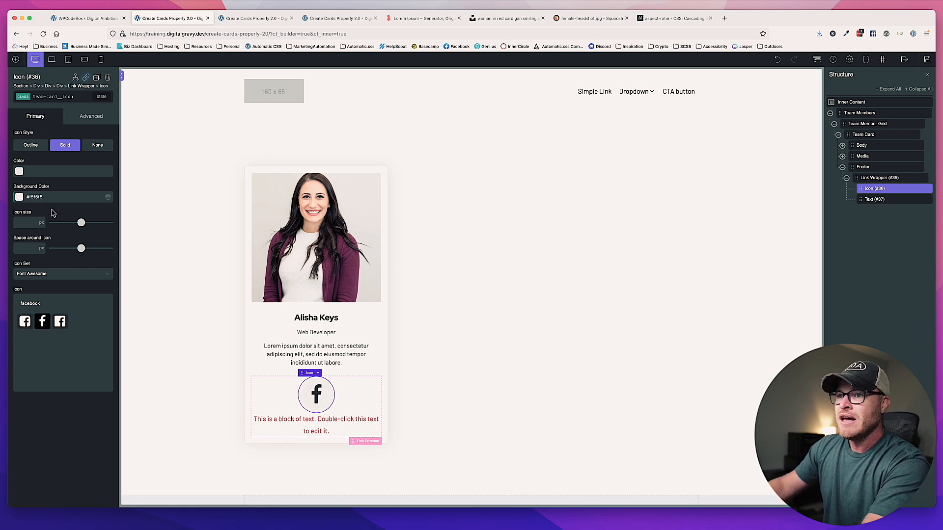
{"action": "left_click", "coordinate": [46, 170]}
{"action": "type", "text": "#333"}
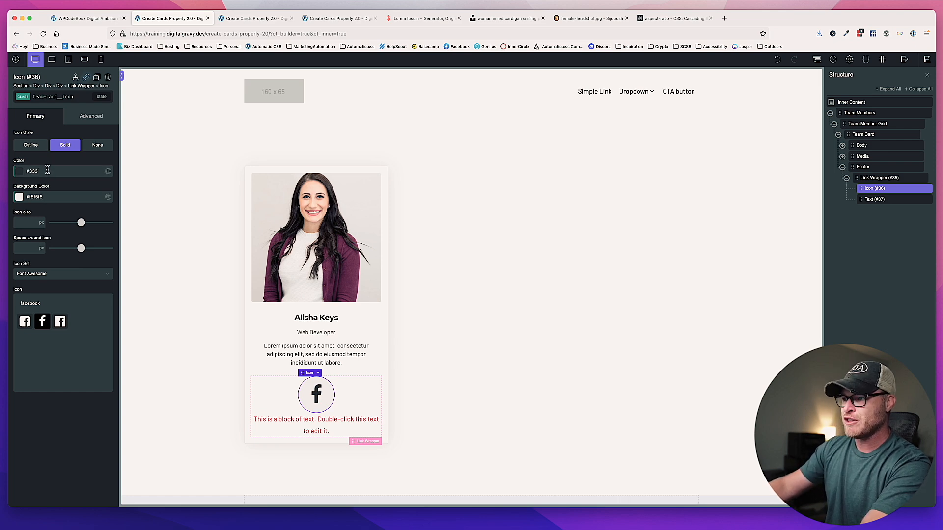
Set the Facebook icon's size to 18 px and the space around it to 8 px, and compare it with the Figma design.
{"action": "left_click", "coordinate": [24, 223]}
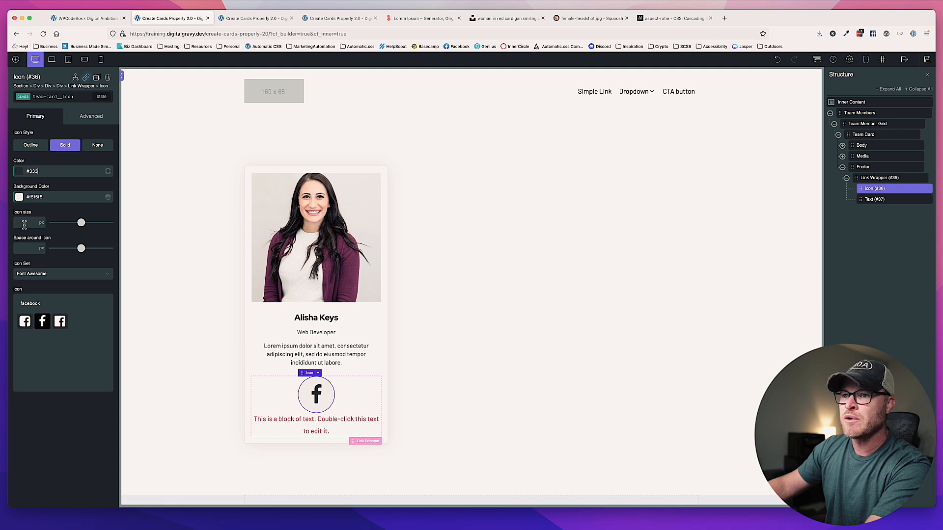
{"action": "type", "text": "32"}
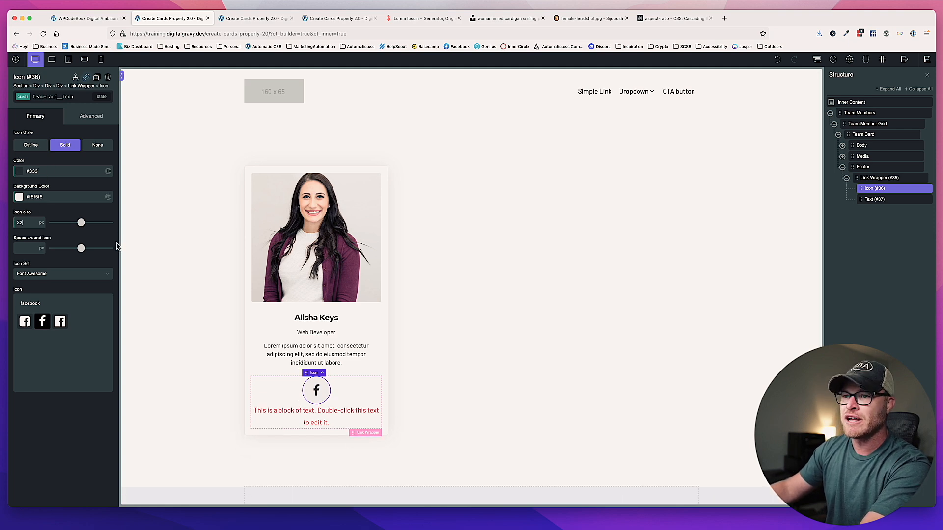
{"action": "left_click", "coordinate": [26, 247]}
{"action": "type", "text": "16"}
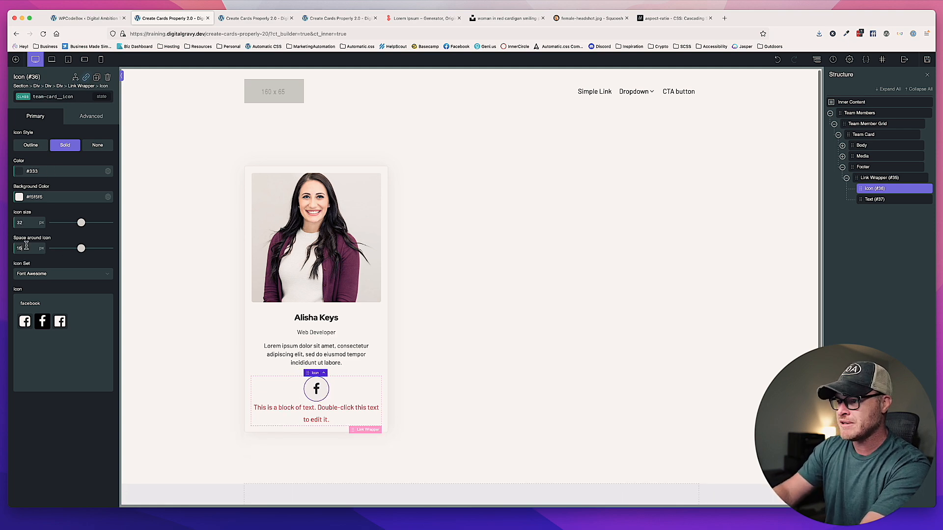
{"action": "double_click", "coordinate": [28, 223]}
{"action": "type", "text": "18"}
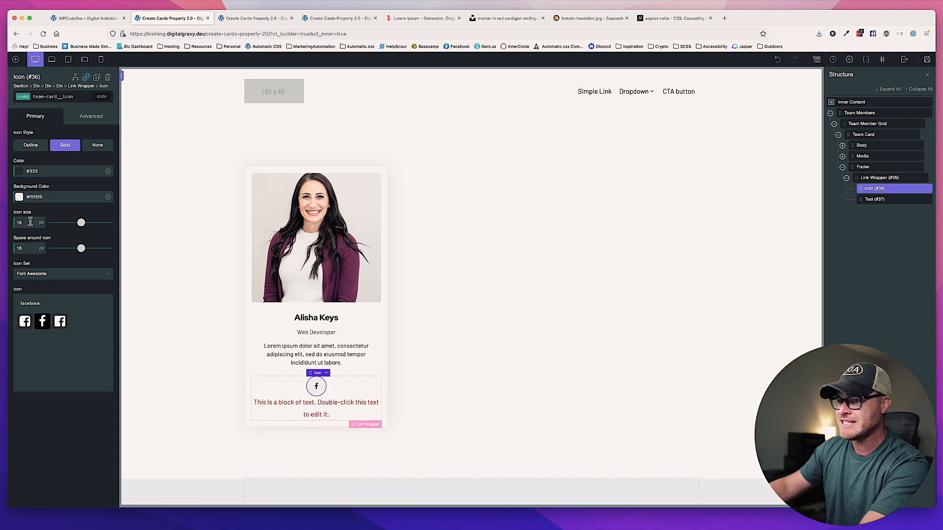
{"action": "double_click", "coordinate": [27, 248]}
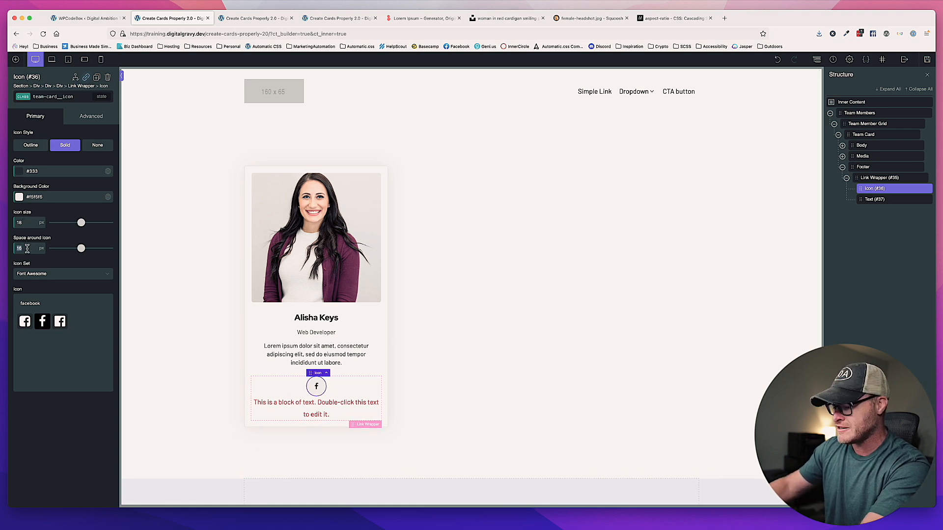
{"action": "type", "text": "8"}
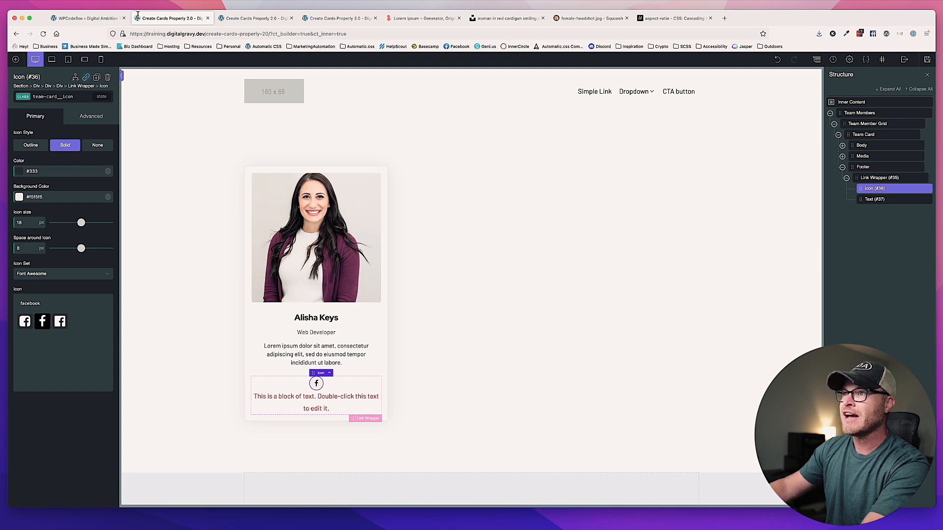
{"action": "left_click", "coordinate": [285, 523]}
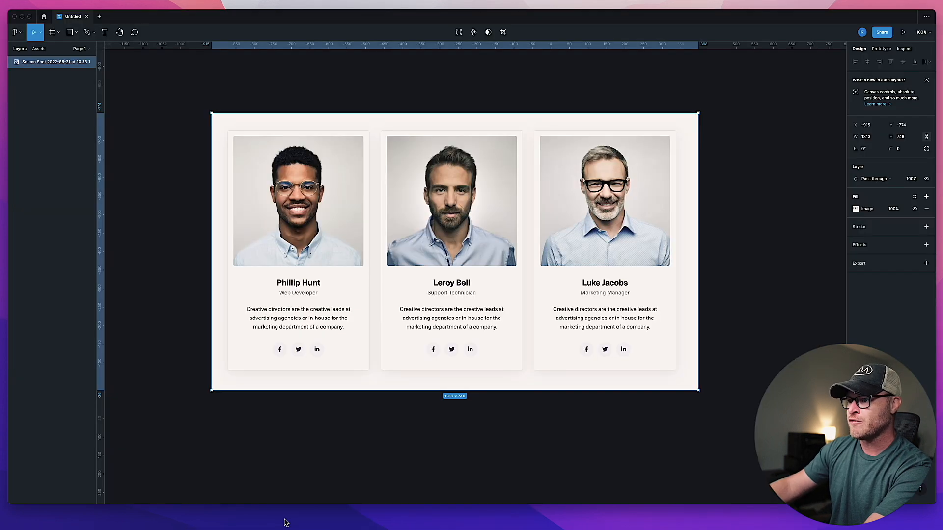
{"action": "left_click", "coordinate": [147, 525]}
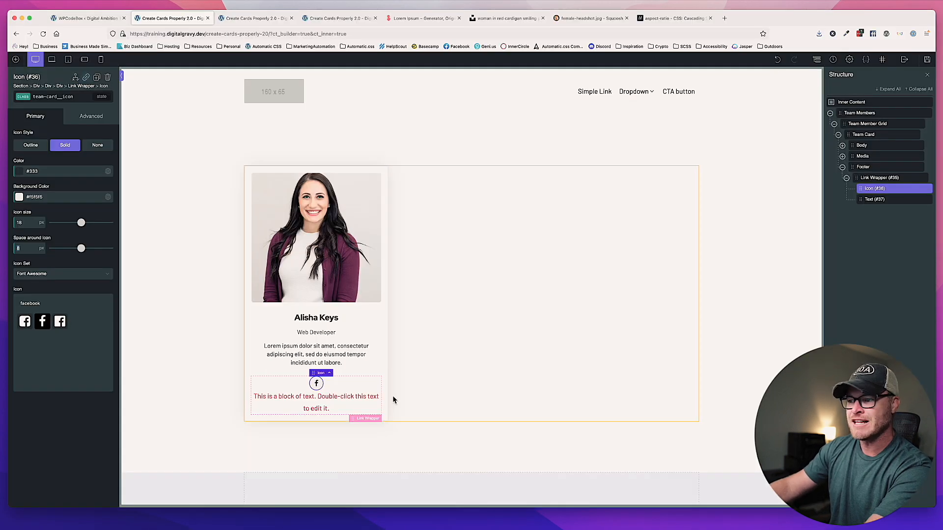
Replace the footer link's placeholder text with an invitation to follow the team member, by full name, on Facebook.
{"action": "left_click", "coordinate": [335, 397]}
{"action": "double_click", "coordinate": [335, 396]}
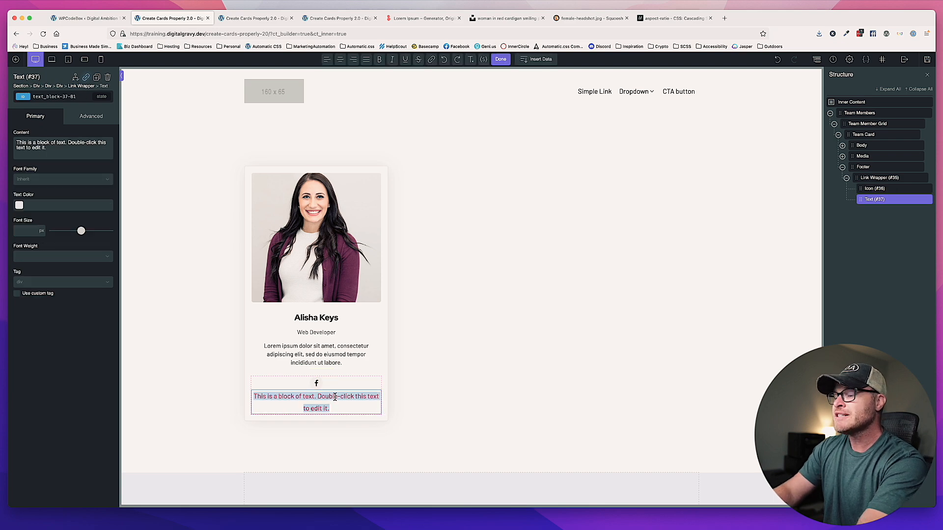
{"action": "type", "text": "Follow A"}
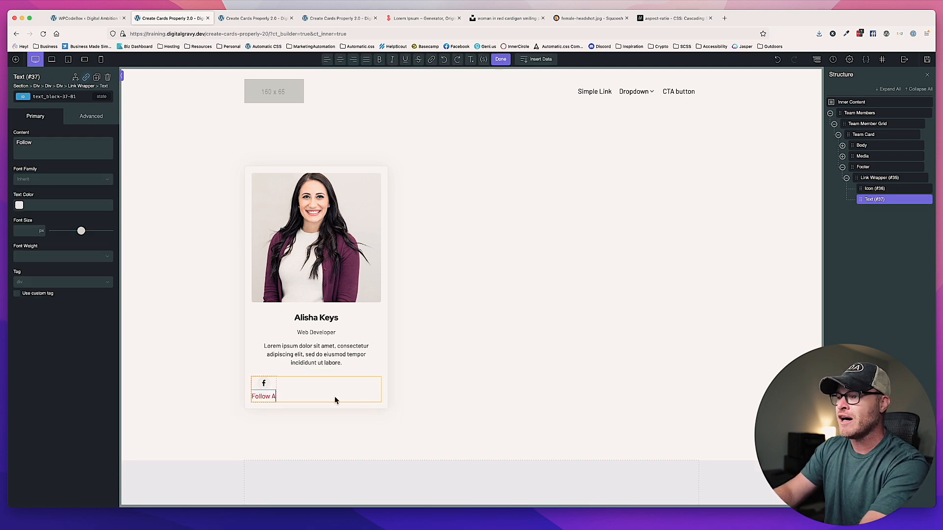
{"action": "type", "text": "lisha Ke"}
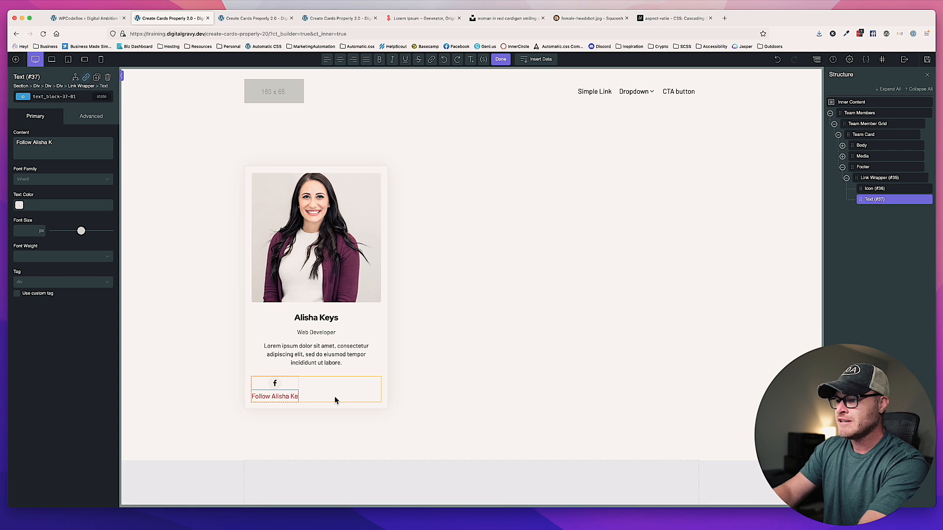
{"action": "type", "text": "ys on Facebook"}
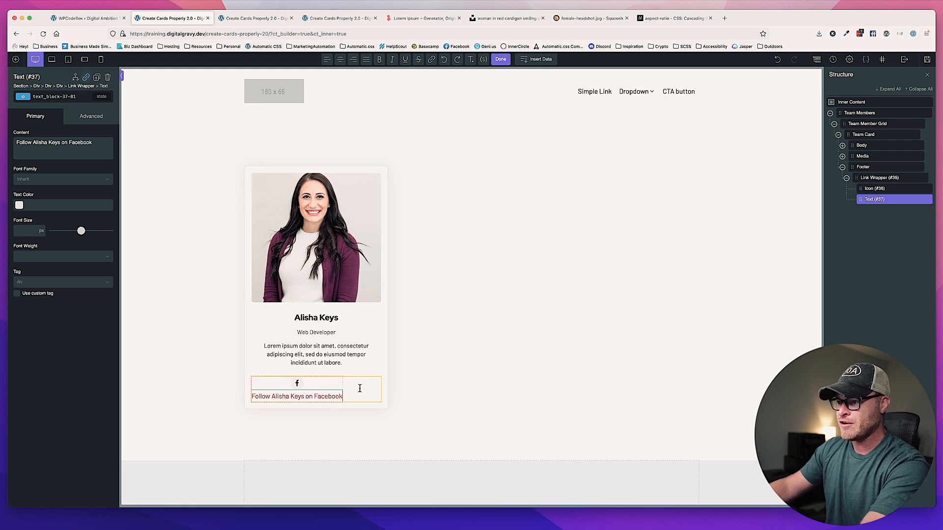
{"action": "left_click", "coordinate": [329, 402]}
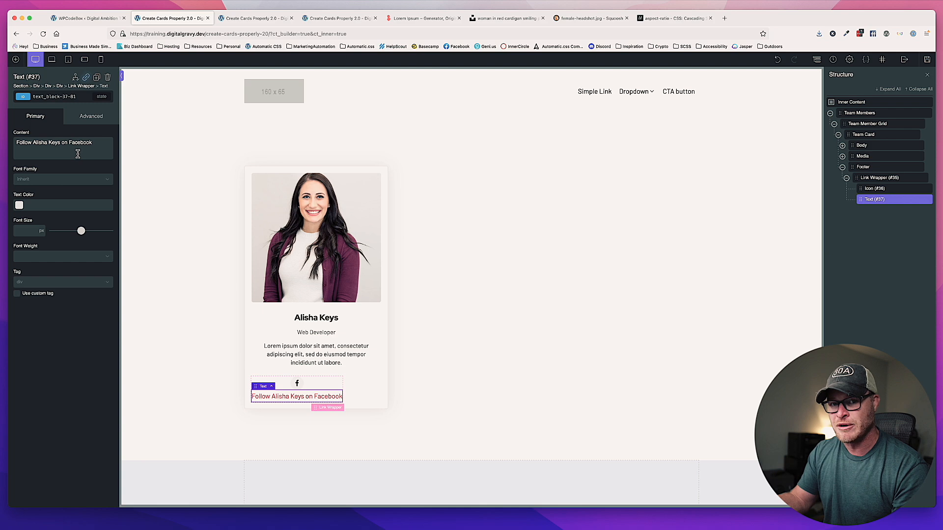
Apply the hidden-accessible class to the footer link's text and select the Footer div.
{"action": "left_click", "coordinate": [69, 96]}
{"action": "type", "text": "hidden"}
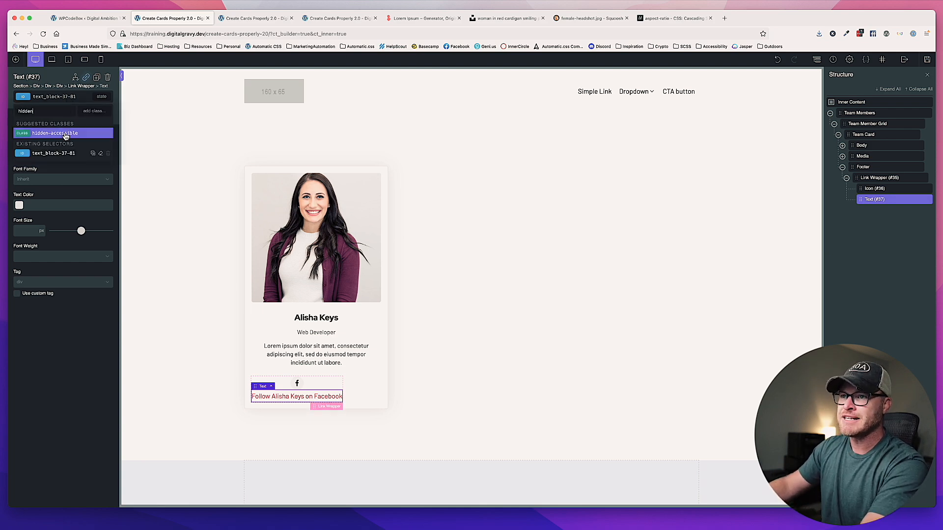
{"action": "left_click", "coordinate": [68, 135]}
{"action": "left_click", "coordinate": [336, 386]}
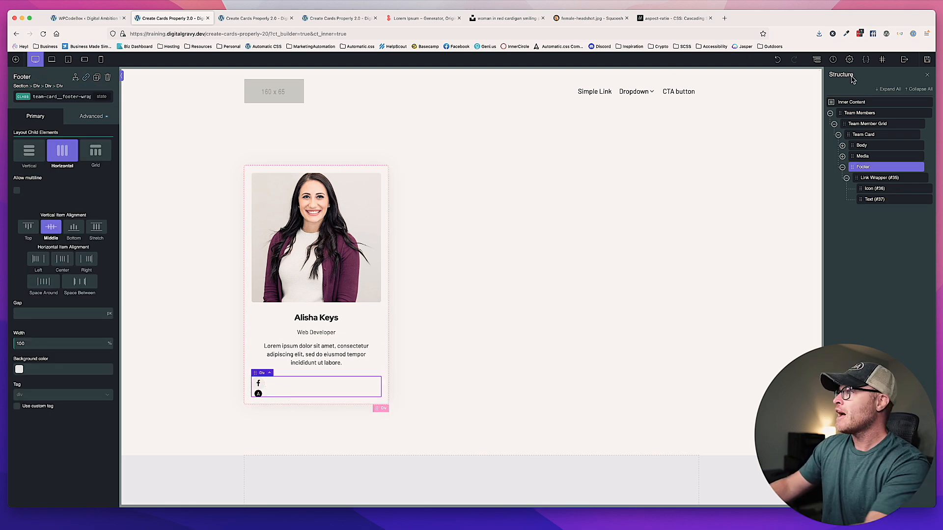
Save the page and check on the reloaded front end that the Facebook icon's text is visually hidden.
{"action": "left_click", "coordinate": [927, 59]}
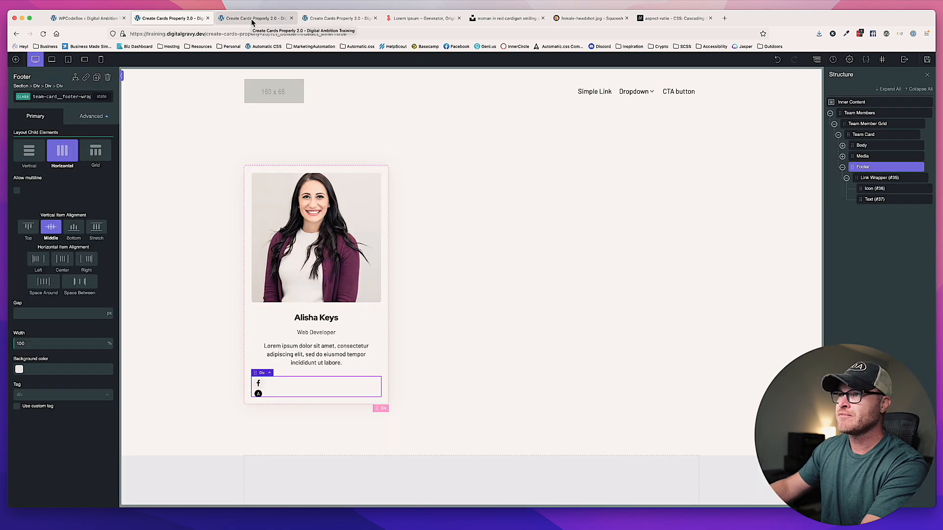
{"action": "left_click", "coordinate": [252, 18]}
{"action": "key", "text": "super+r"}
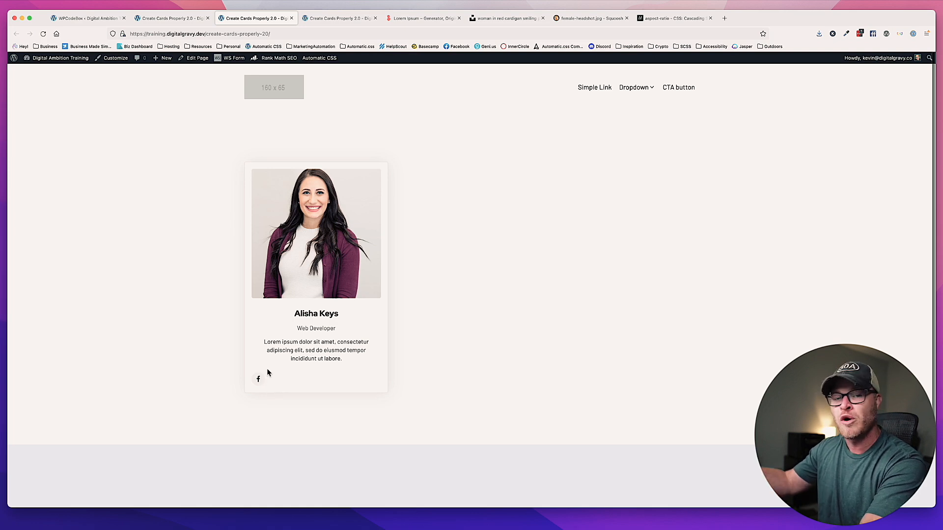
{"action": "left_click", "coordinate": [156, 20]}
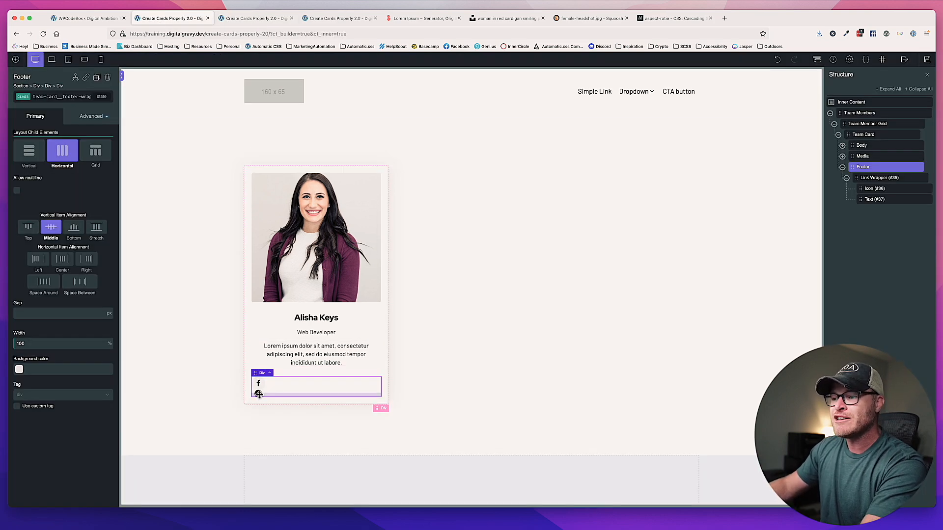
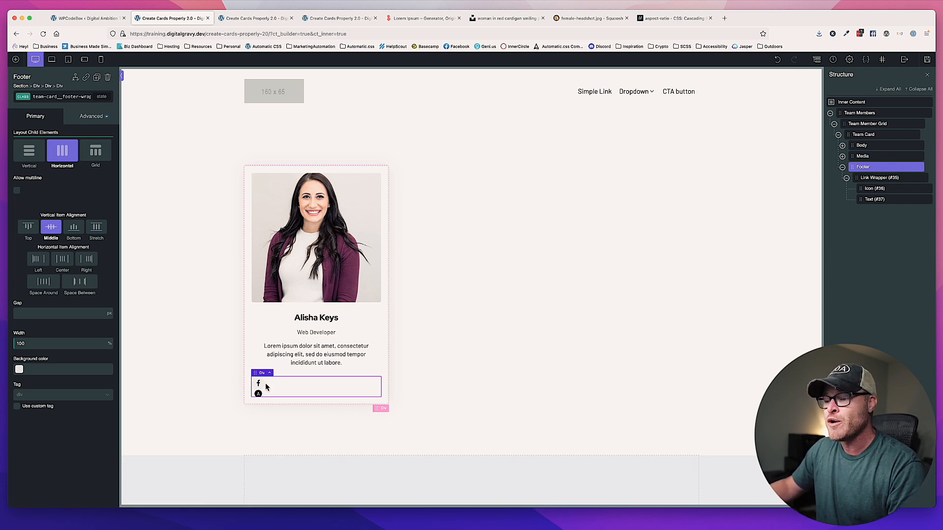
Rename the footer link's hidden text element as Accessibility Text in the structure.
{"action": "left_click", "coordinate": [872, 199]}
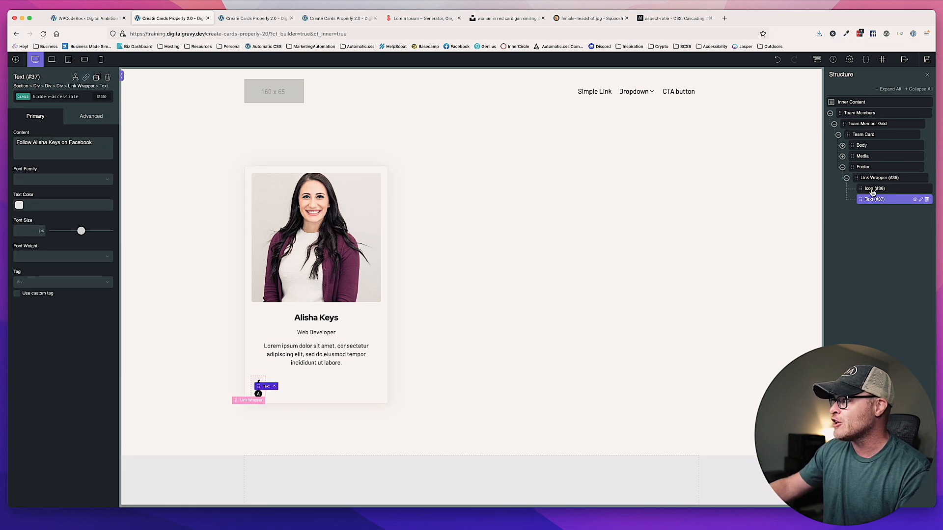
{"action": "double_click", "coordinate": [873, 199]}
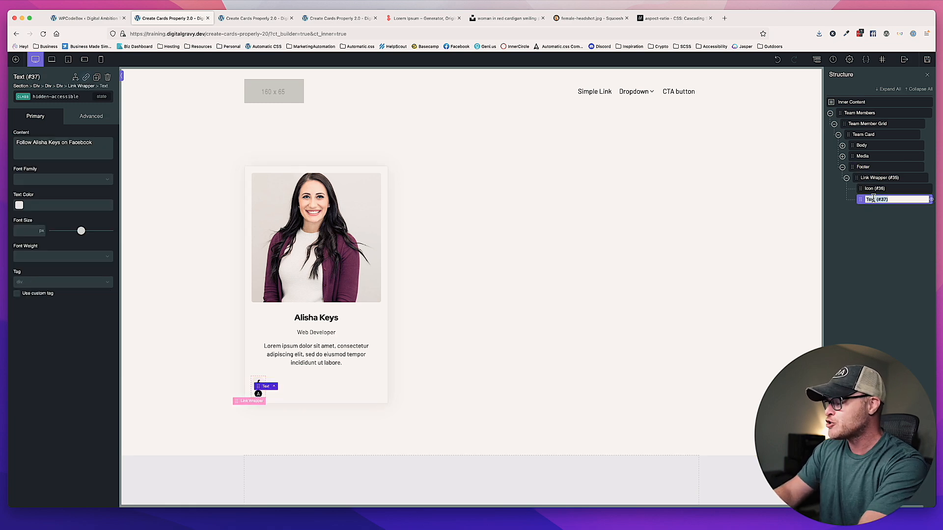
{"action": "type", "text": "Accessibility Text"}
{"action": "key", "text": "Return"}
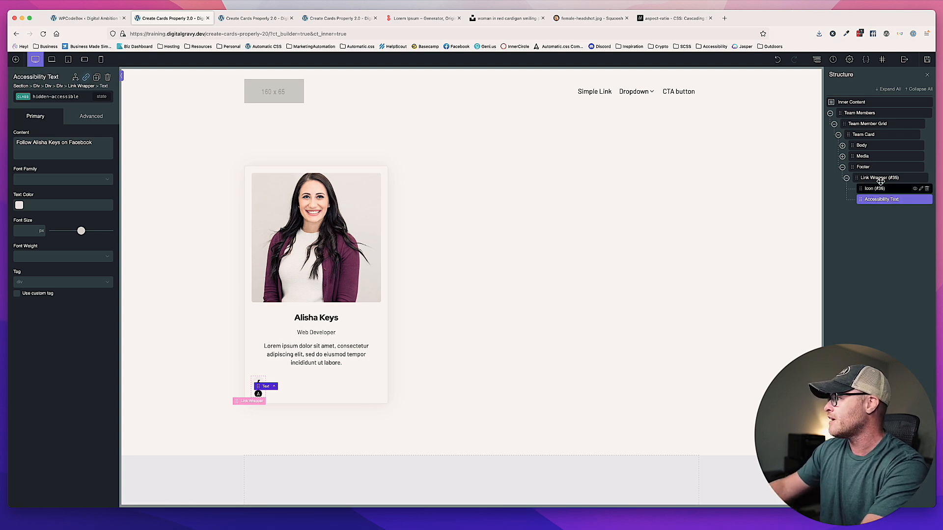
Rename the link wrapper in the footer as Icon Wrapper and save the page.
{"action": "left_click", "coordinate": [882, 181]}
{"action": "double_click", "coordinate": [882, 179]}
{"action": "type", "text": "Icon"}
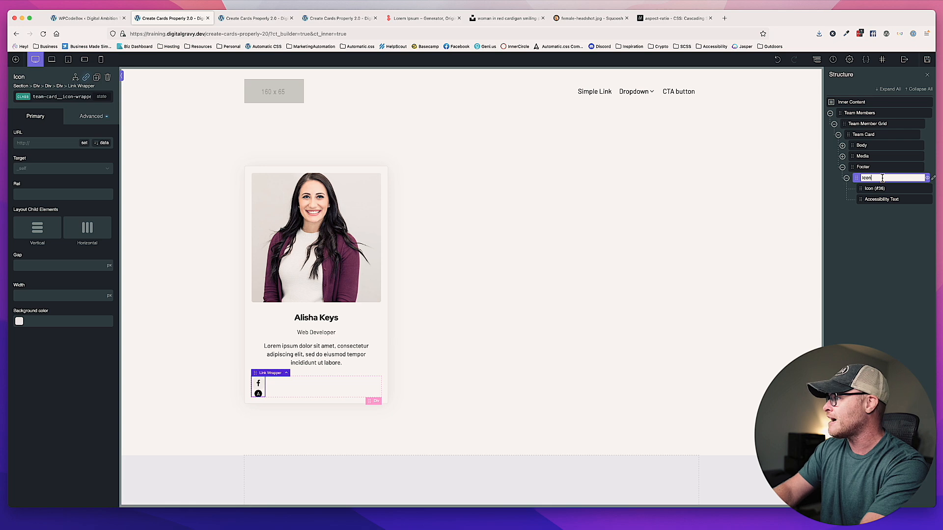
{"action": "type", "text": " Wrapper"}
{"action": "key", "text": "Return"}
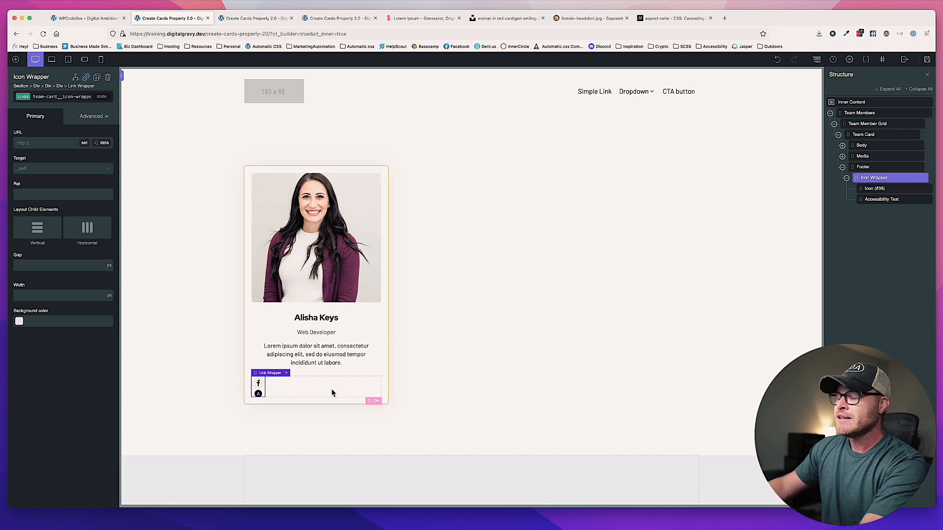
{"action": "left_click", "coordinate": [927, 59]}
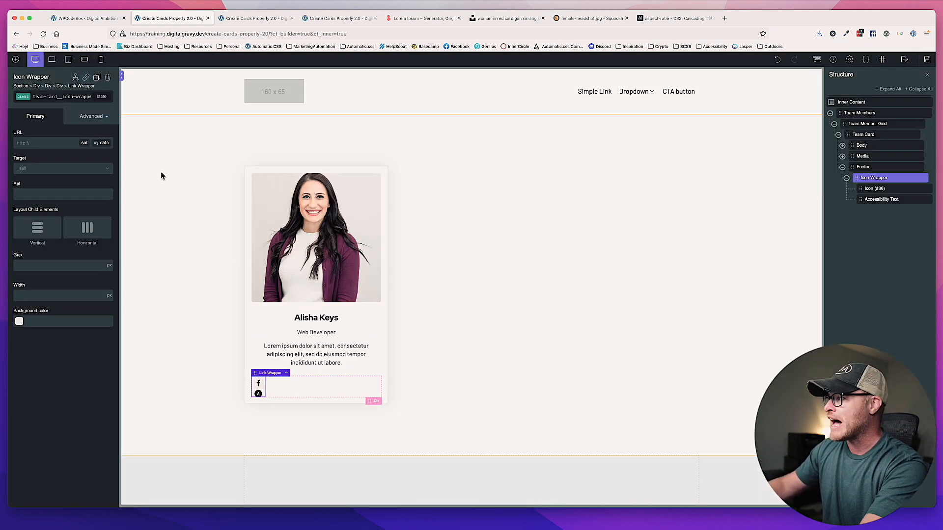
Duplicate the Icon Wrapper twice, center the Footer's items horizontally, and save the page.
{"action": "left_click", "coordinate": [96, 78]}
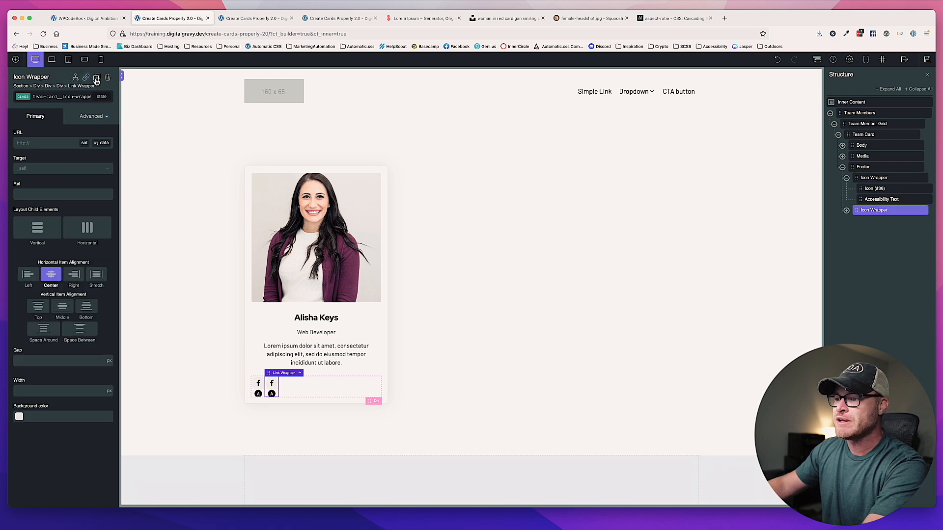
{"action": "left_click", "coordinate": [97, 77]}
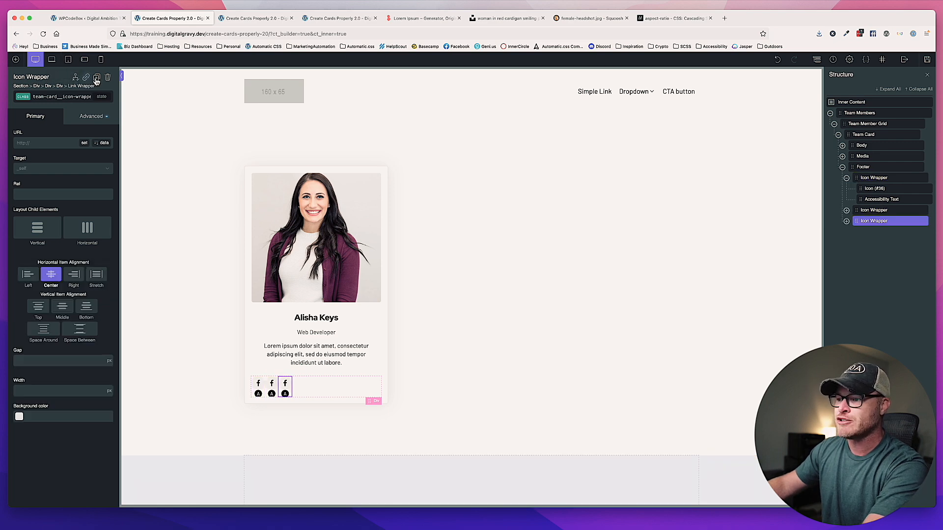
{"action": "left_click", "coordinate": [316, 385]}
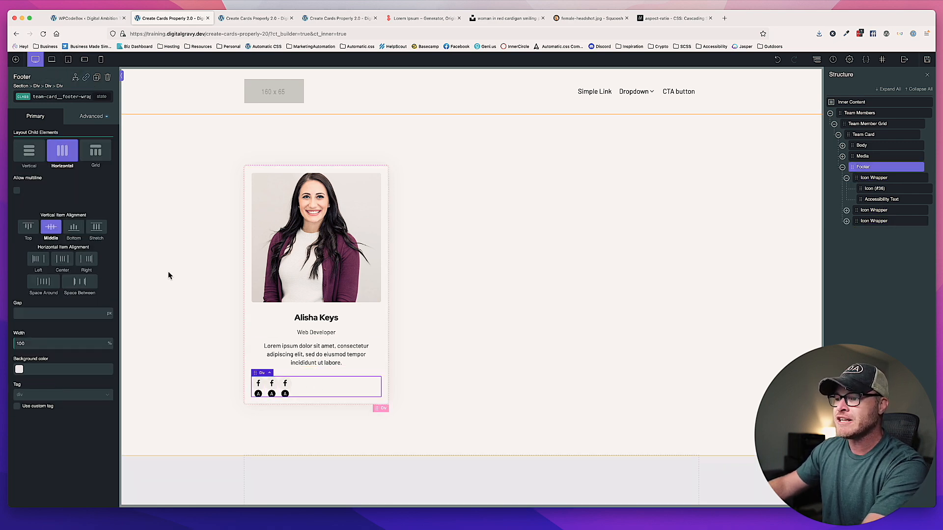
{"action": "left_click", "coordinate": [62, 264]}
{"action": "left_click", "coordinate": [927, 60]}
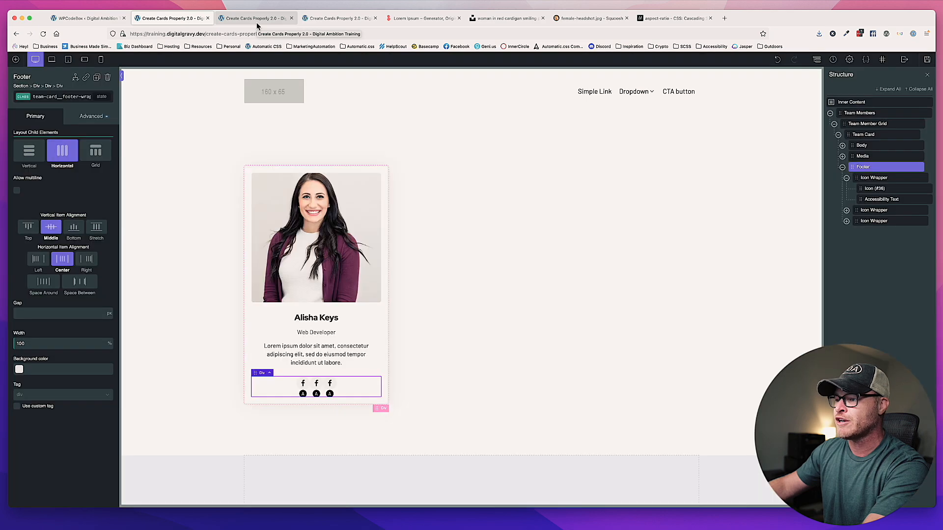
Reload the front-end page and compare the spacing of the three footer icons with the Figma design.
{"action": "left_click", "coordinate": [256, 19]}
{"action": "key", "text": "super+r"}
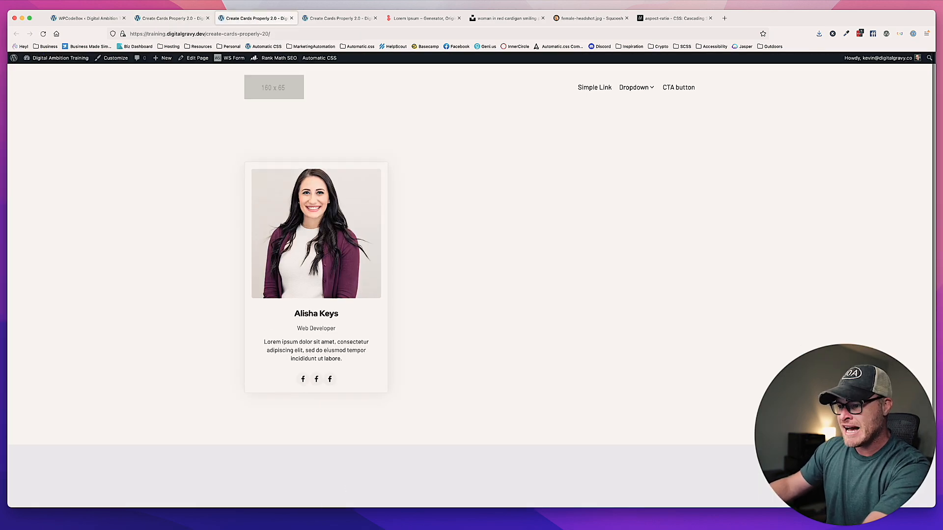
{"action": "left_click", "coordinate": [282, 528]}
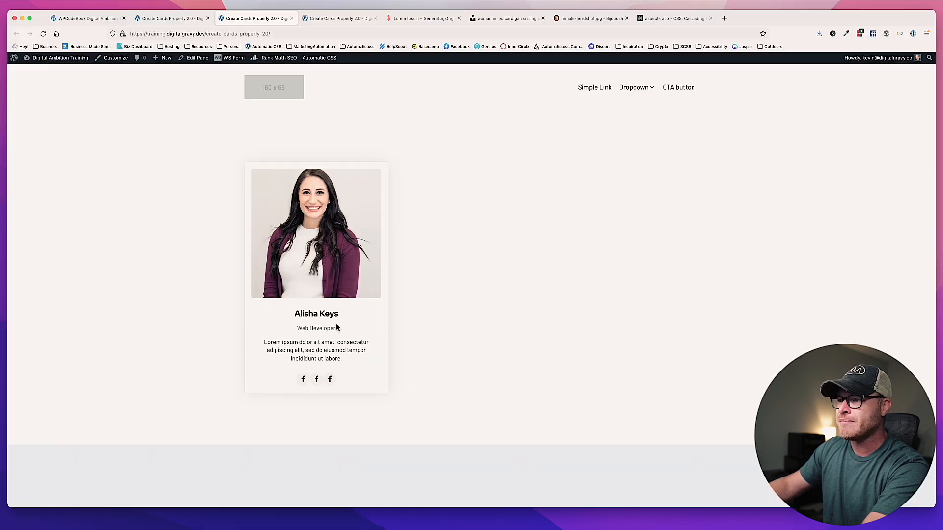
{"action": "left_click", "coordinate": [145, 524]}
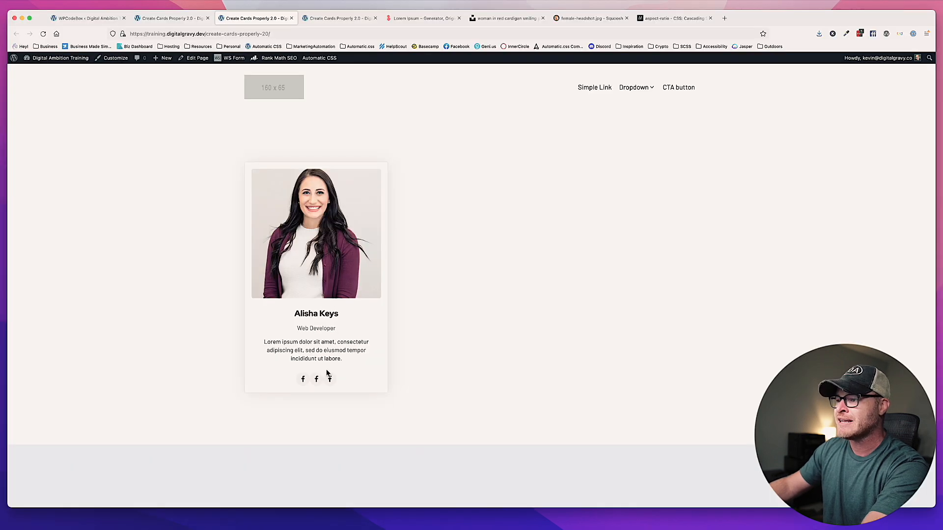
{"action": "left_click", "coordinate": [185, 18]}
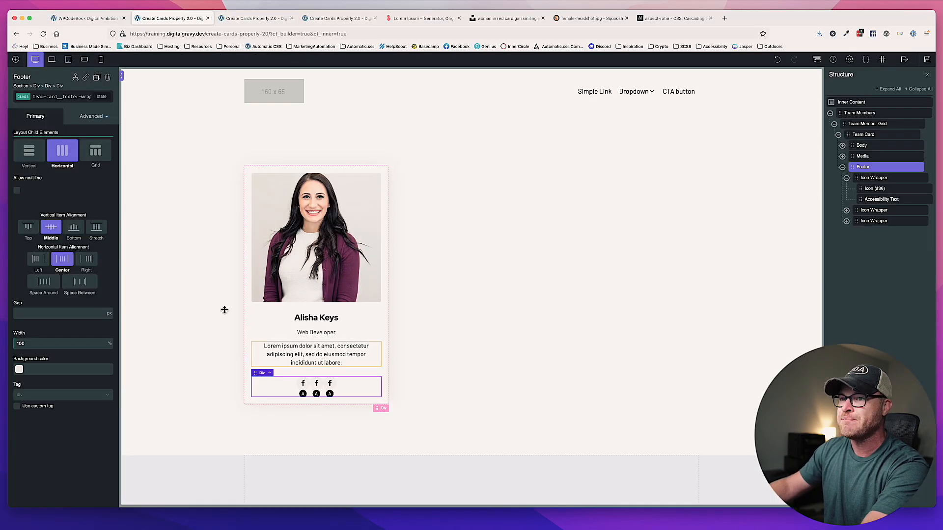
Set the gap between the Footer's icons to .5 em.
{"action": "left_click", "coordinate": [111, 314]}
{"action": "left_click", "coordinate": [72, 313]}
{"action": "type", "text": ".5"}
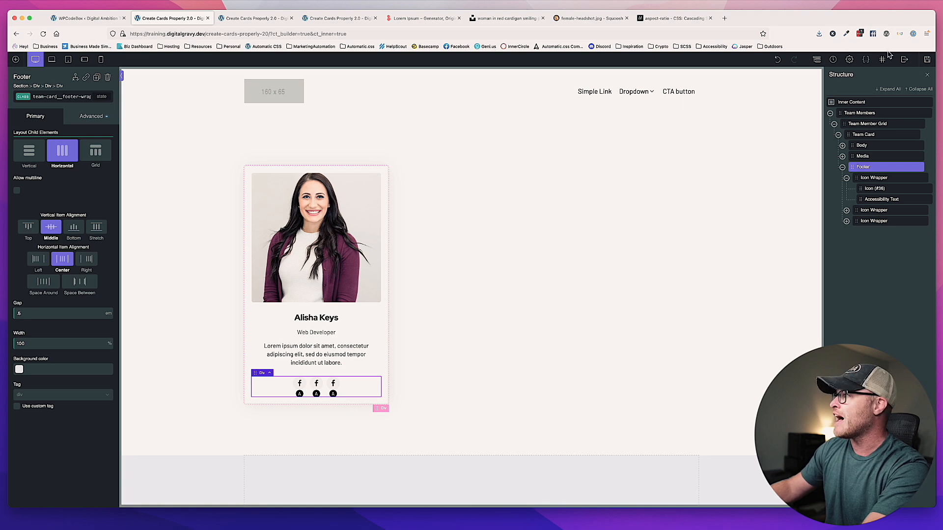
Change the second footer icon to the plain Font Awesome Twitter bird.
{"action": "left_click", "coordinate": [316, 383]}
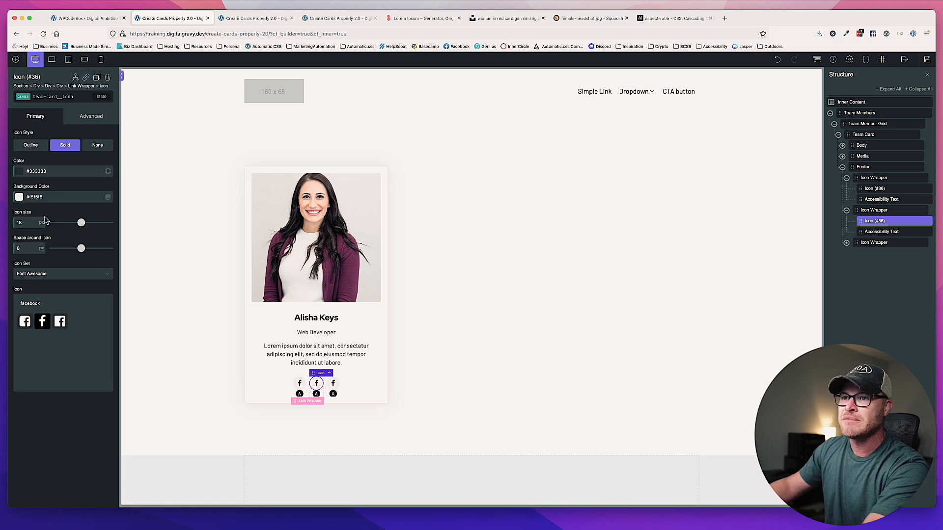
{"action": "double_click", "coordinate": [58, 304]}
{"action": "type", "text": "twitter"}
{"action": "left_click", "coordinate": [42, 321]}
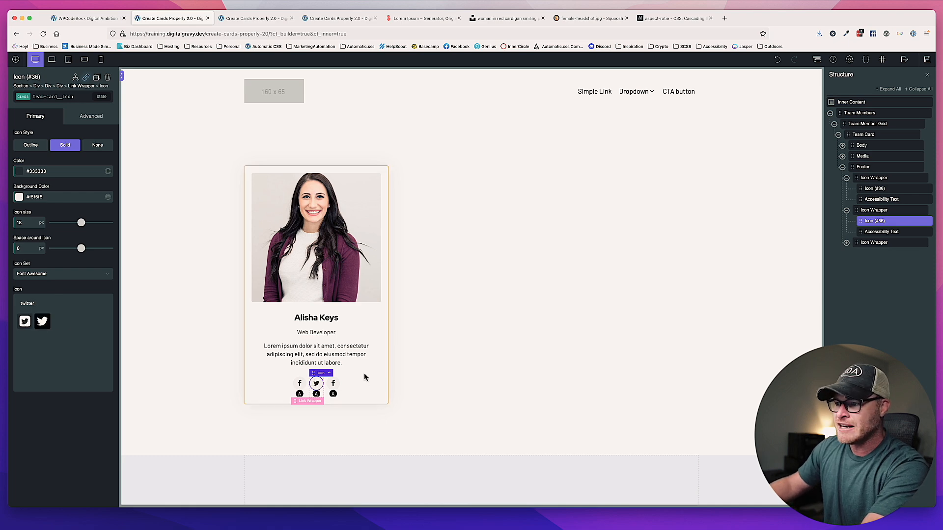
Change the third footer icon to the plain Font Awesome LinkedIn "in" logo.
{"action": "left_click", "coordinate": [333, 383]}
{"action": "double_click", "coordinate": [58, 303]}
{"action": "type", "text": "linked"}
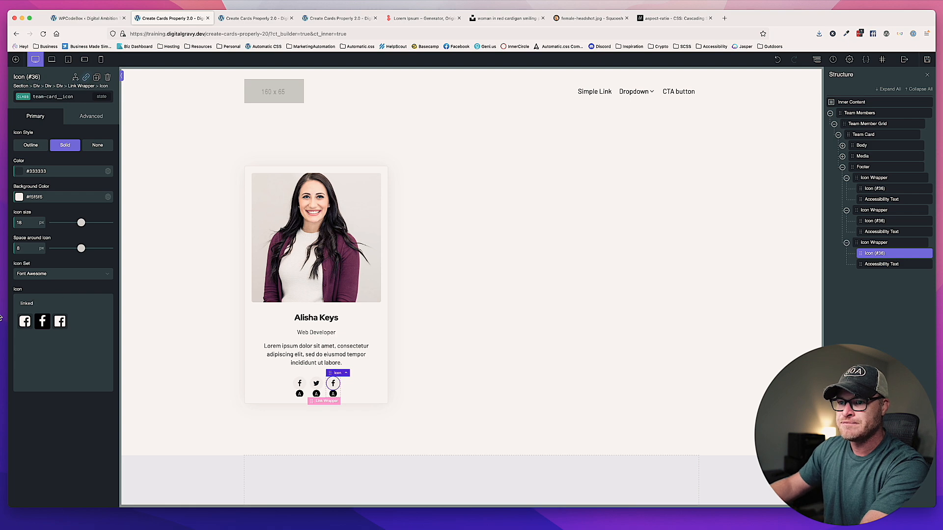
{"action": "type", "text": "in"}
{"action": "left_click", "coordinate": [42, 321]}
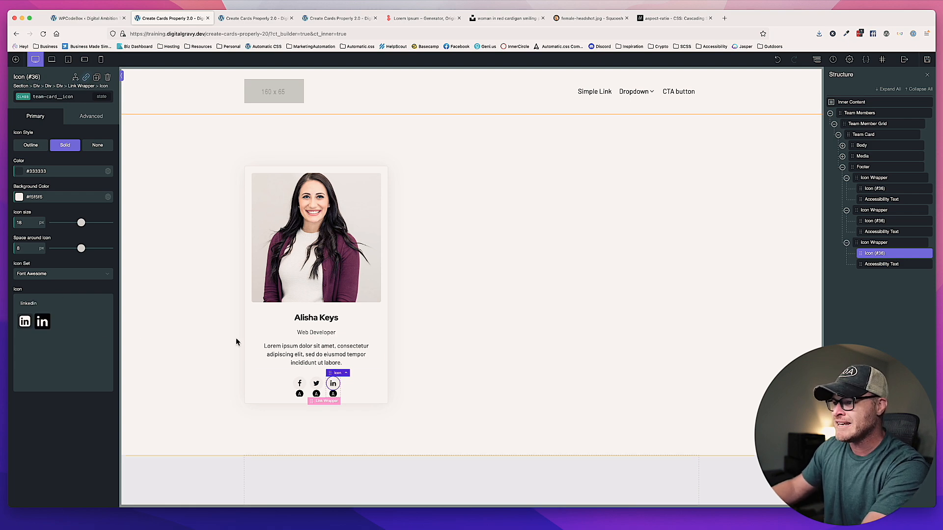
Save the page and compare the front-end card's social icons and bottom spacing with the Figma design.
{"action": "left_click", "coordinate": [473, 351]}
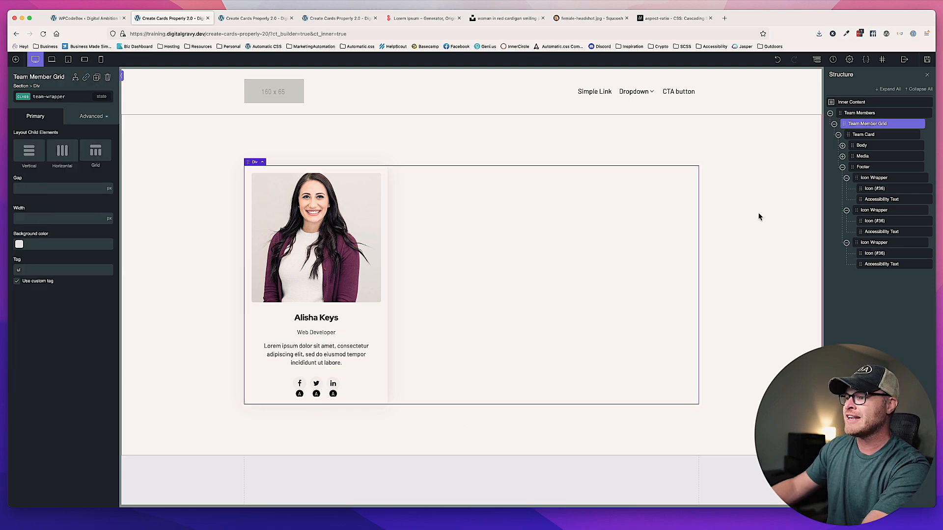
{"action": "left_click", "coordinate": [928, 59]}
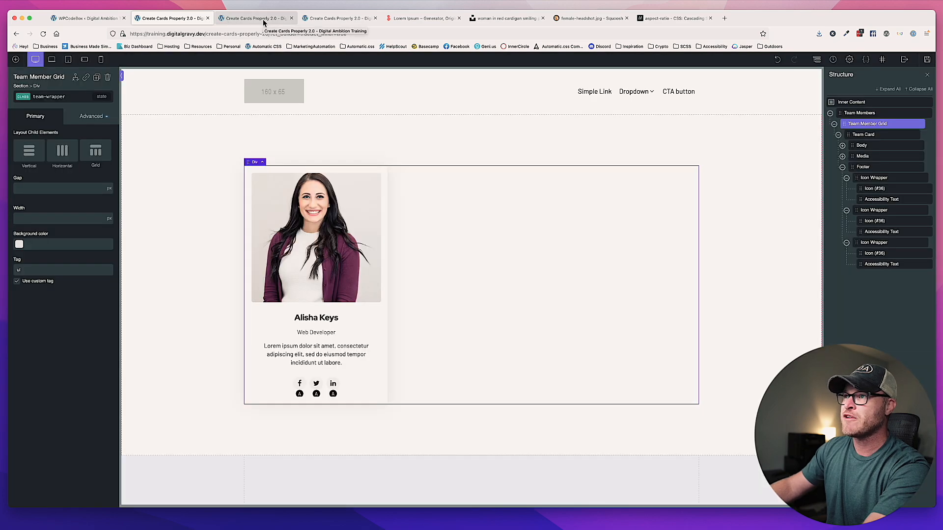
{"action": "left_click", "coordinate": [263, 19]}
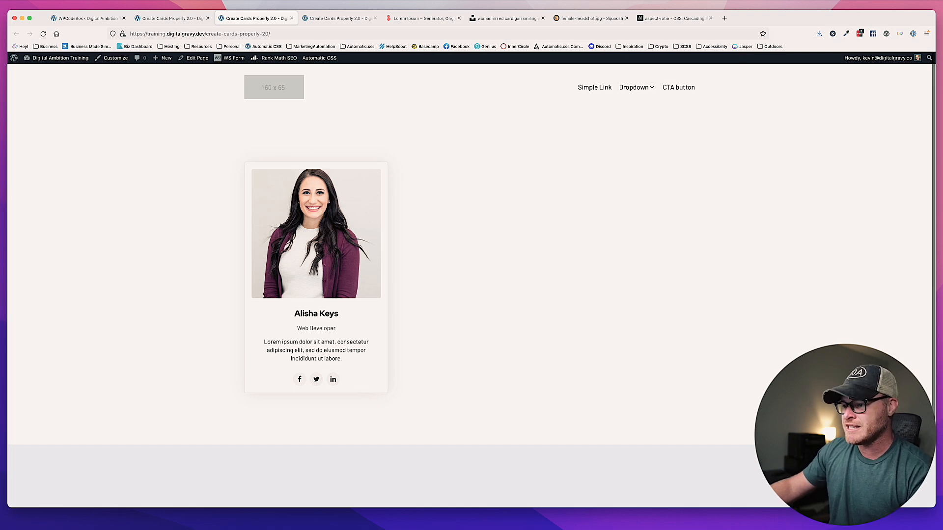
{"action": "left_click", "coordinate": [279, 519]}
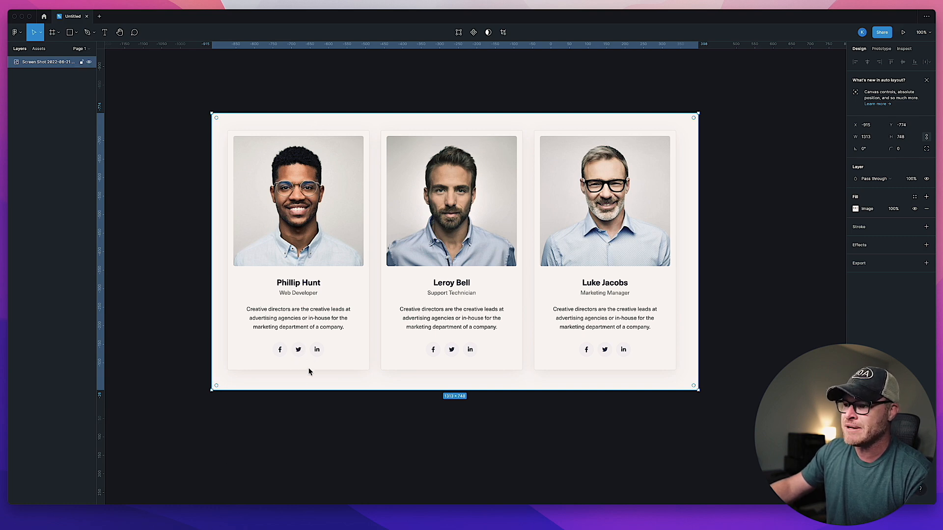
{"action": "left_click", "coordinate": [147, 526]}
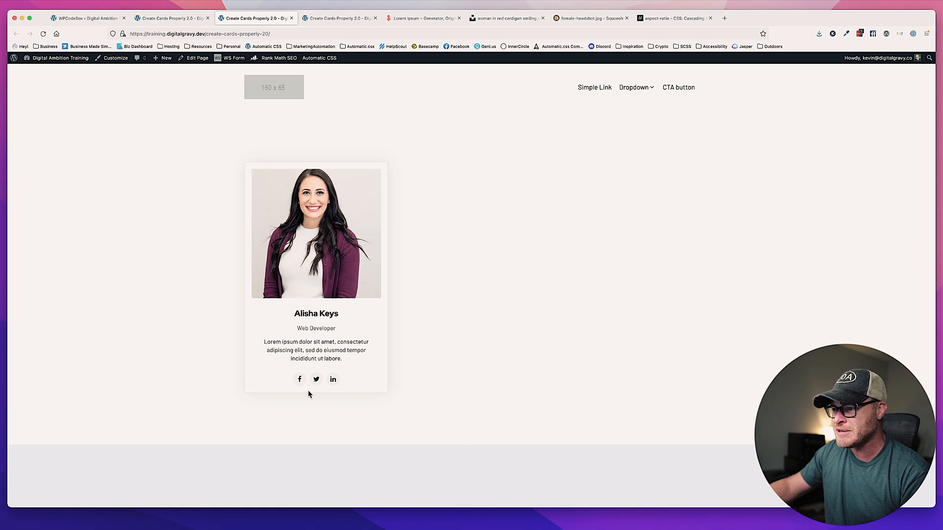
{"action": "left_click", "coordinate": [167, 18]}
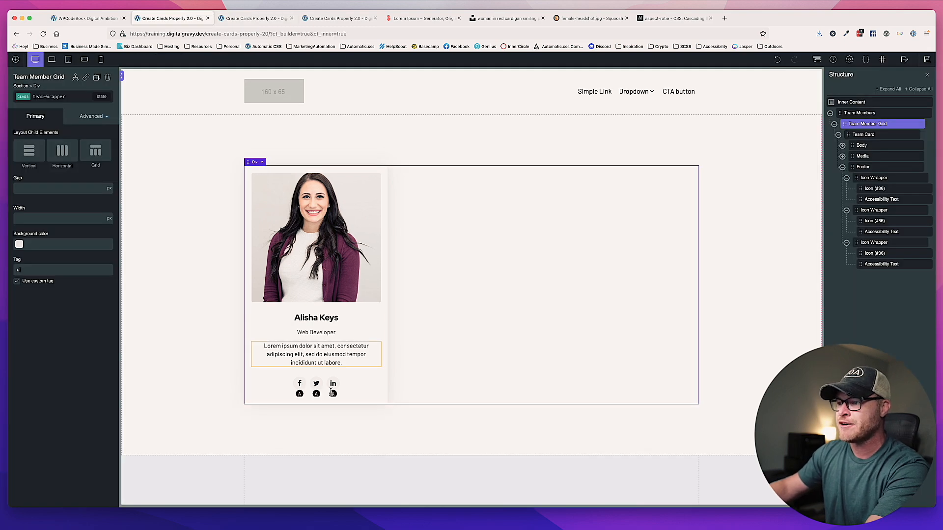
Set the Footer's bottom padding to 1 em and save the page.
{"action": "left_click", "coordinate": [358, 386]}
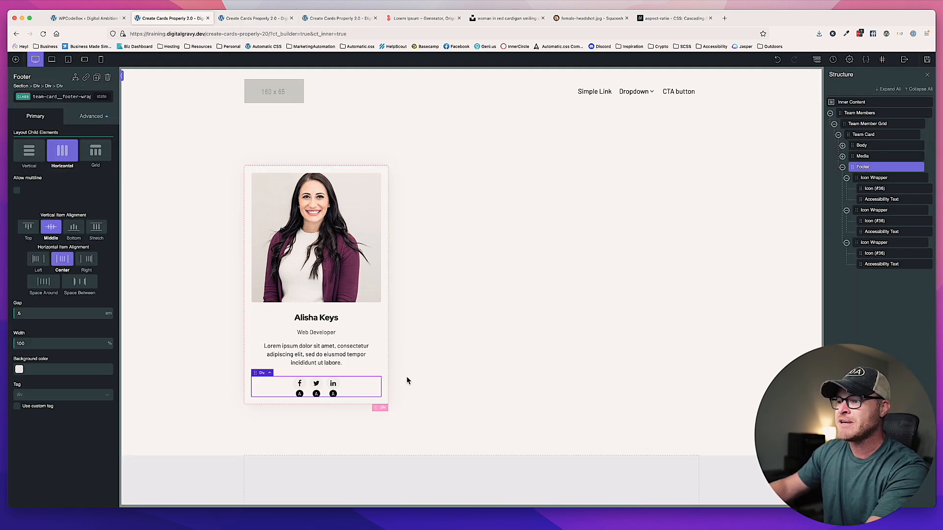
{"action": "left_click", "coordinate": [92, 116]}
{"action": "left_click", "coordinate": [72, 160]}
{"action": "left_click", "coordinate": [47, 189]}
{"action": "left_click", "coordinate": [47, 188]}
{"action": "left_click", "coordinate": [33, 188]}
{"action": "type", "text": "1"}
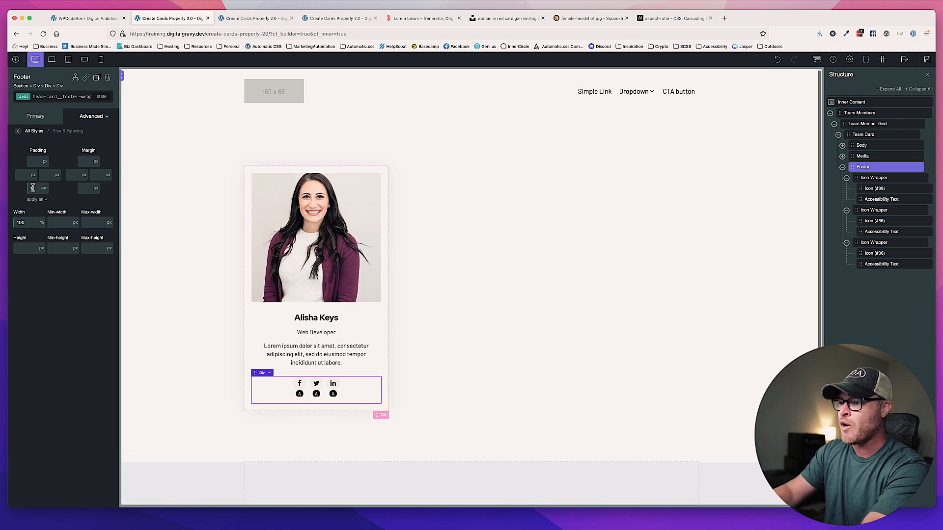
{"action": "left_click", "coordinate": [927, 59]}
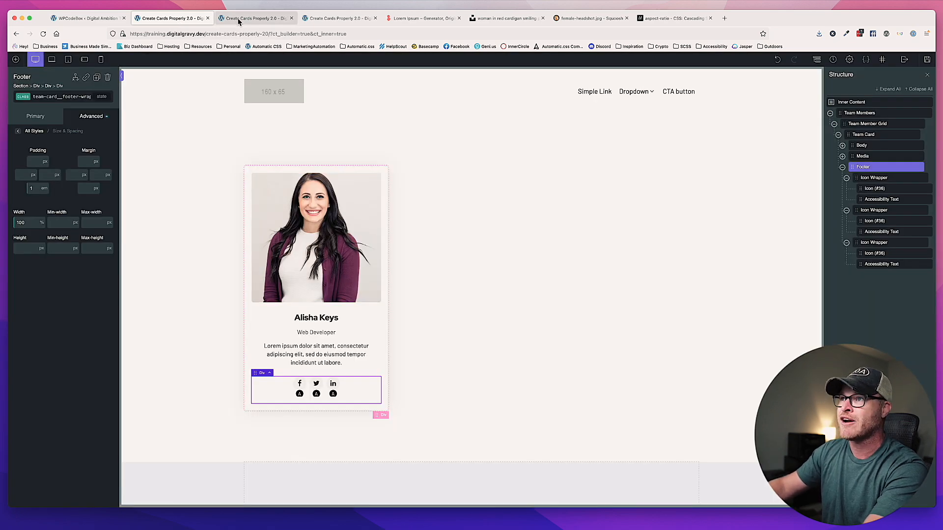
Review the card's footer spacing on the front-end page, and select the Facebook icon in the builder.
{"action": "left_click", "coordinate": [253, 19]}
{"action": "scroll", "coordinate": [470, 268], "scroll_direction": "down", "scroll_amount": 1}
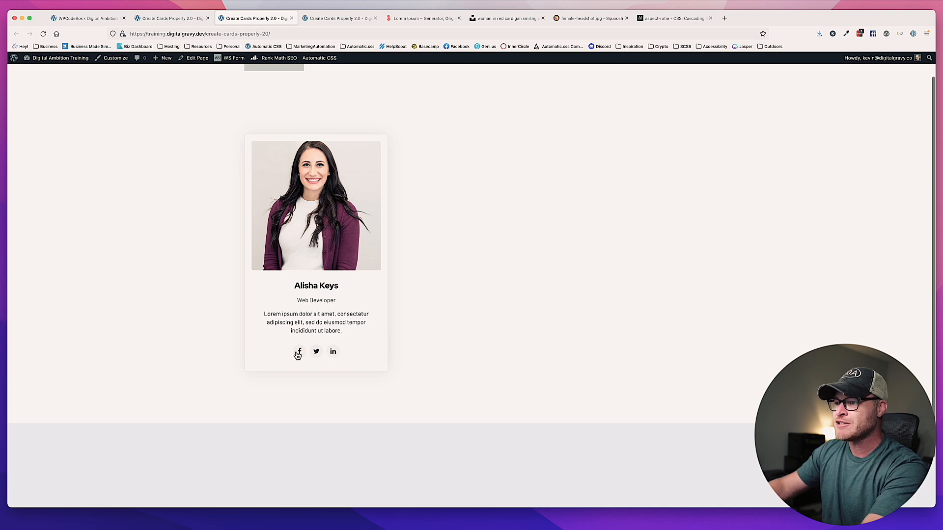
{"action": "left_click", "coordinate": [182, 18]}
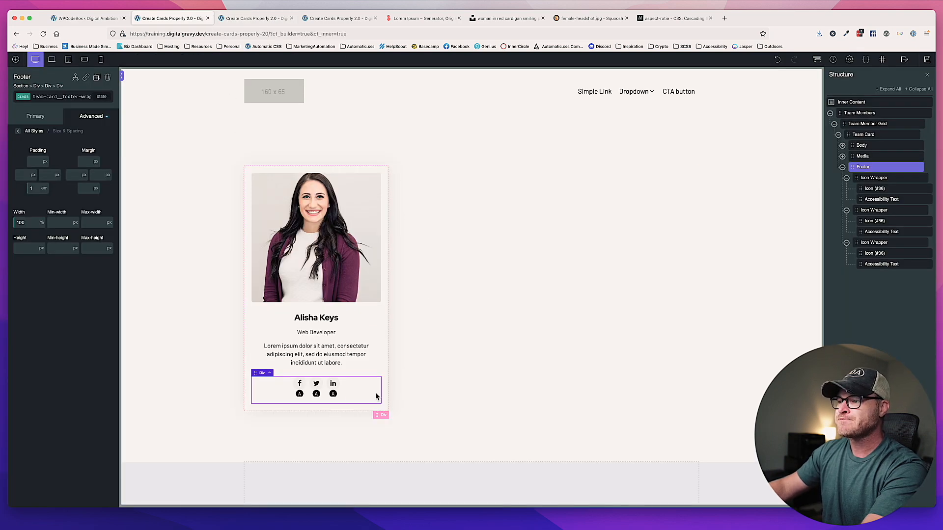
{"action": "left_click", "coordinate": [300, 384]}
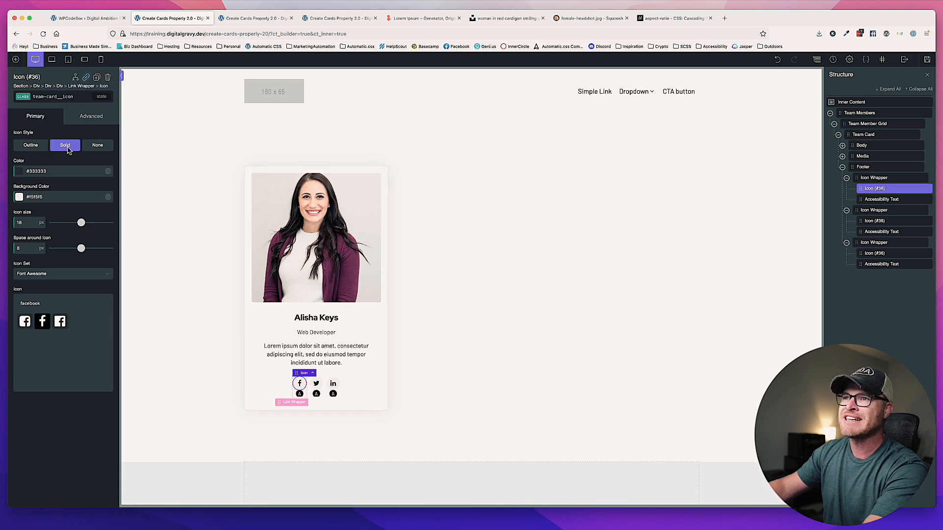
Set the hover-state color of the team-card__icon class to var(--primary).
{"action": "left_click", "coordinate": [101, 98]}
{"action": "left_click", "coordinate": [81, 120]}
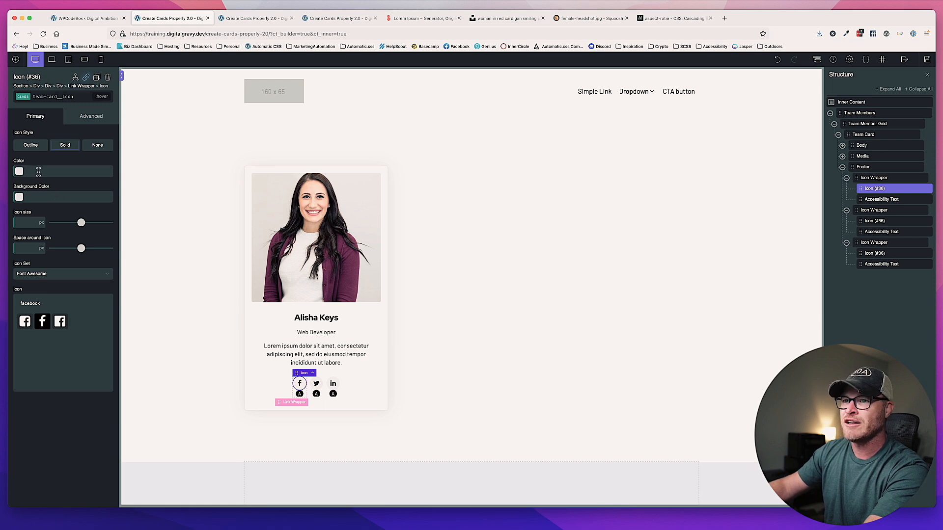
{"action": "left_click", "coordinate": [19, 171]}
{"action": "left_click", "coordinate": [64, 189]}
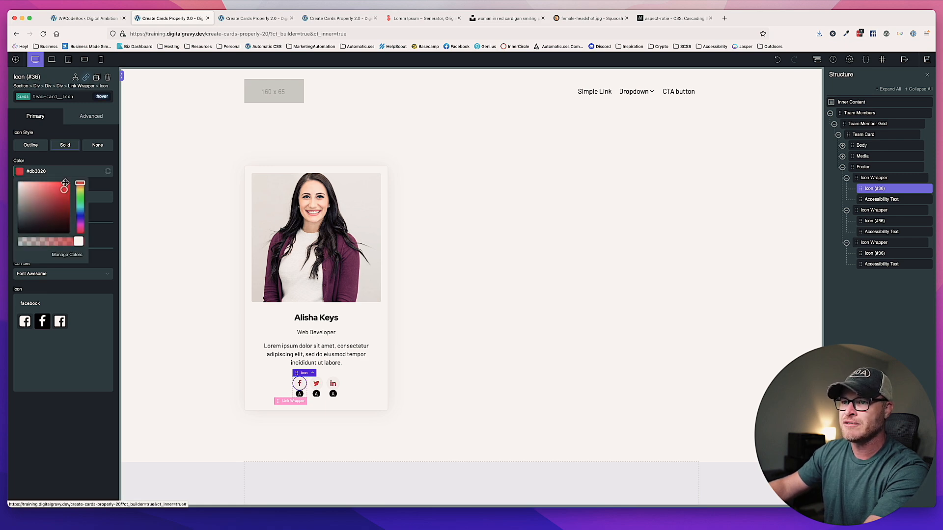
{"action": "triple_click", "coordinate": [62, 171]}
{"action": "type", "text": "var(--primary"}
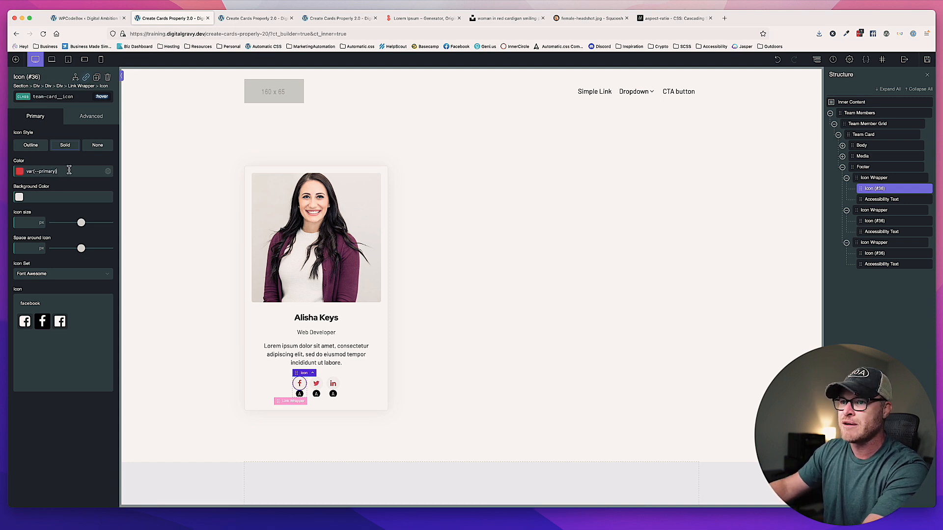
Save the page, check the social icons' hover color on the front-end page, and return to the builder.
{"action": "left_click", "coordinate": [928, 60]}
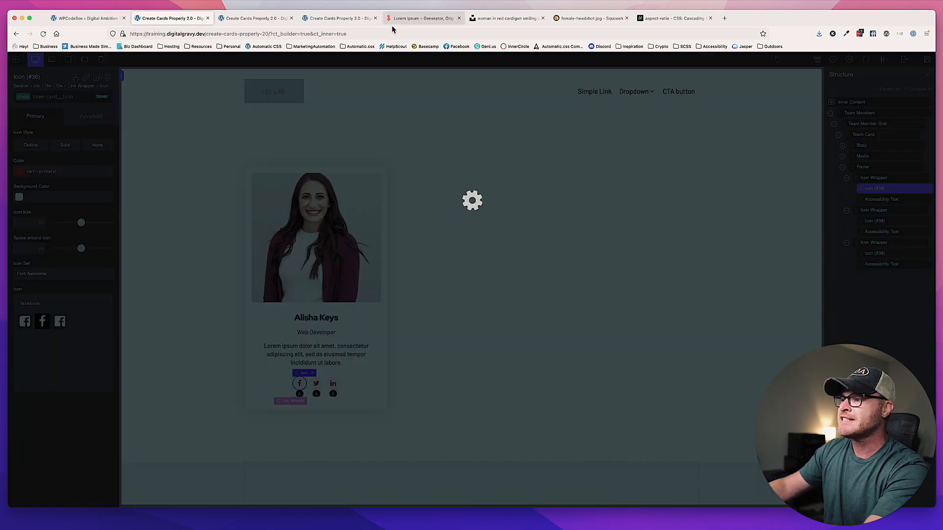
{"action": "left_click", "coordinate": [266, 21]}
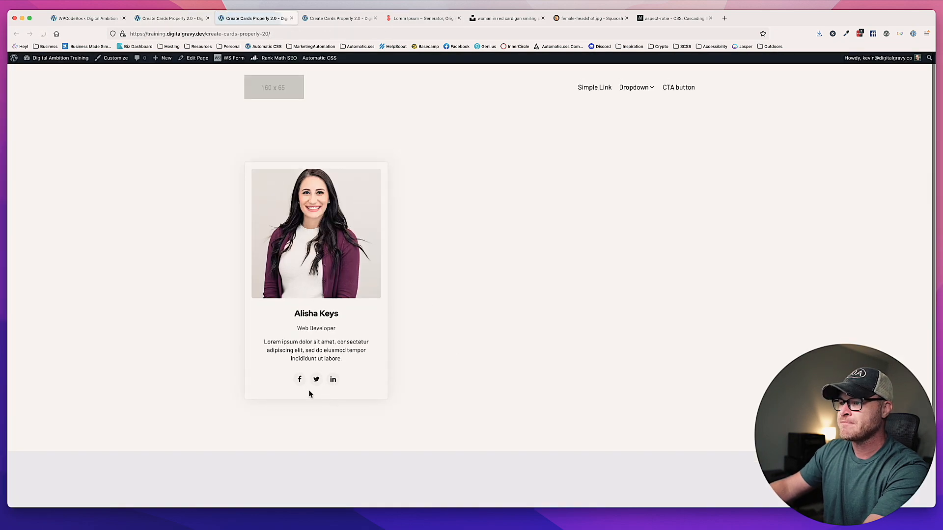
{"action": "left_click", "coordinate": [165, 18]}
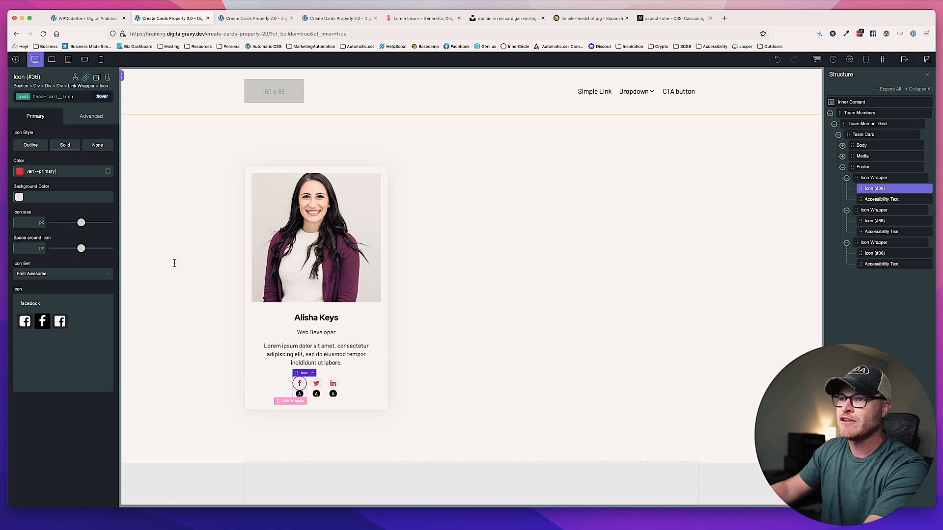
Give the icon class's hover state a non-inset box shadow colored black at 10% opacity, rgba(0,0,0,0.1).
{"action": "left_click", "coordinate": [92, 118]}
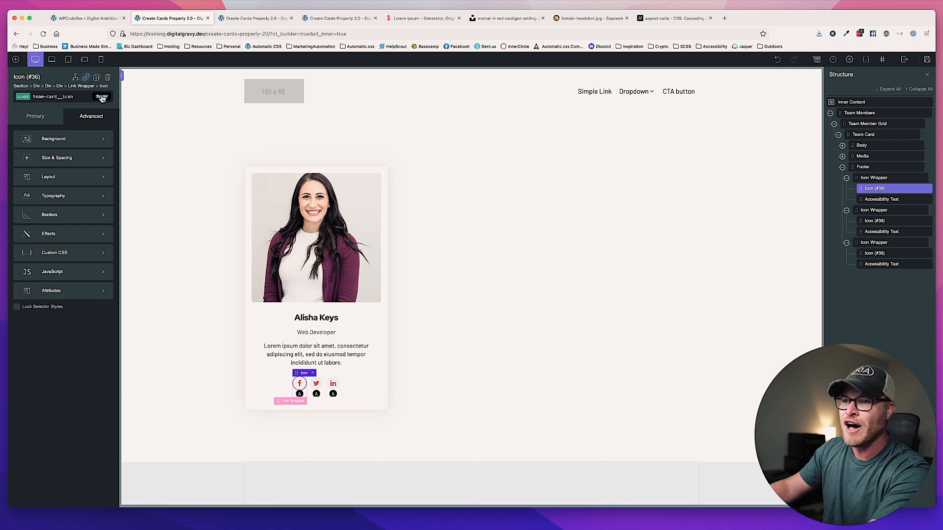
{"action": "left_click", "coordinate": [60, 234]}
{"action": "left_click", "coordinate": [66, 209]}
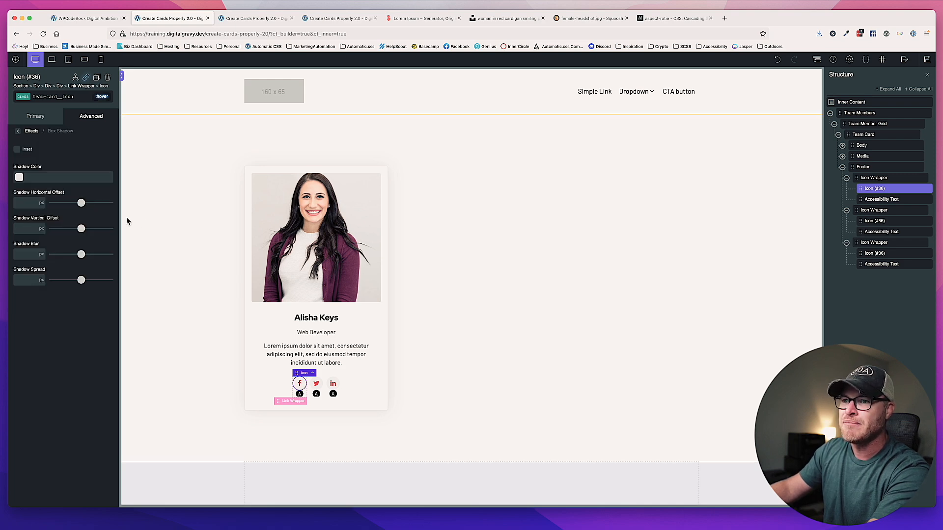
{"action": "left_click", "coordinate": [19, 178]}
{"action": "left_click_drag", "start_coordinate": [28, 232], "coordinate": [19, 242]}
{"action": "left_click", "coordinate": [65, 149]}
{"action": "left_click", "coordinate": [18, 178]}
{"action": "left_click", "coordinate": [18, 150]}
{"action": "left_click", "coordinate": [17, 150]}
{"action": "left_click", "coordinate": [22, 179]}
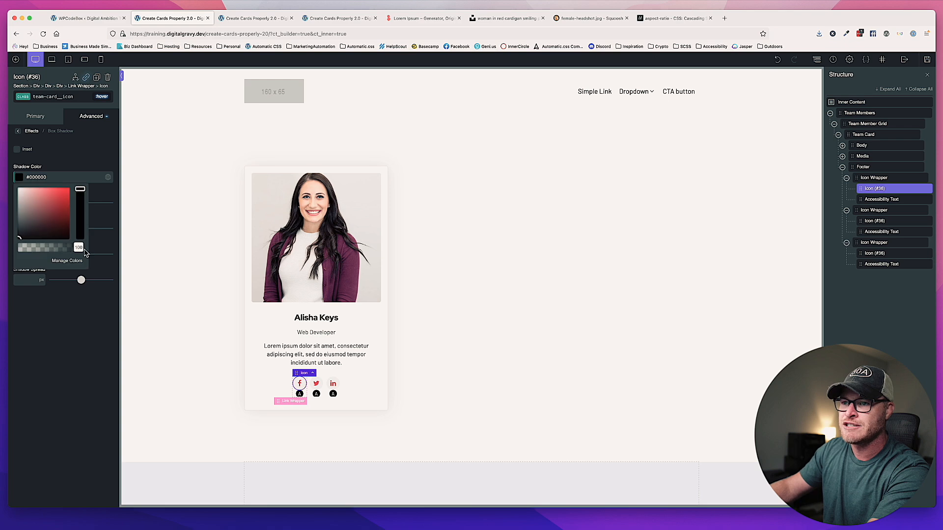
{"action": "left_click_drag", "start_coordinate": [75, 249], "coordinate": [26, 254]}
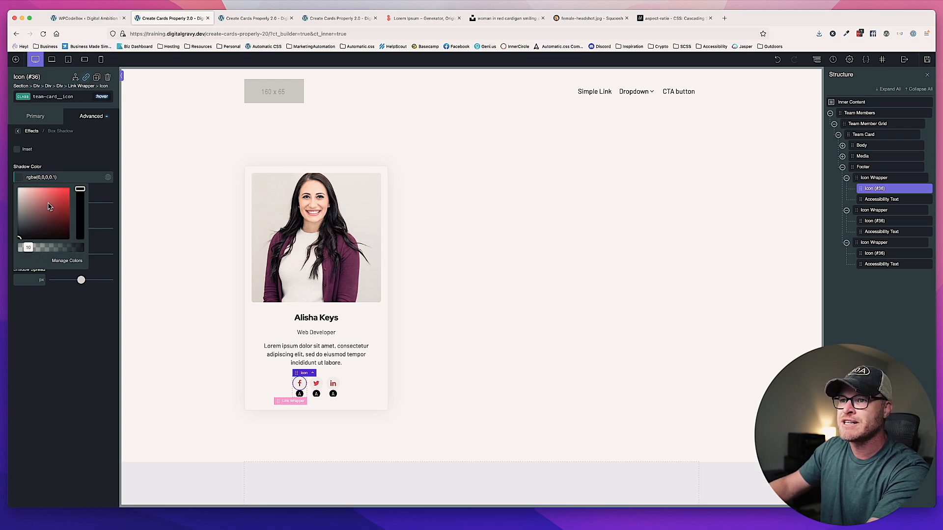
Set the hover shadow's horizontal and vertical offsets to 0, its blur to 20 px and its spread to 0.
{"action": "type", "text": "0"}
{"action": "left_click", "coordinate": [29, 229]}
{"action": "type", "text": "0"}
{"action": "left_click", "coordinate": [28, 254]}
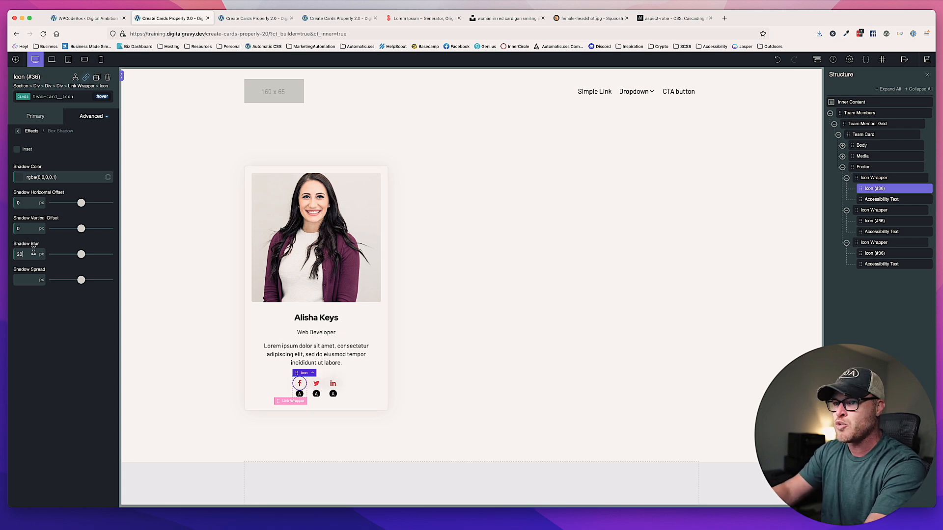
{"action": "left_click", "coordinate": [32, 280]}
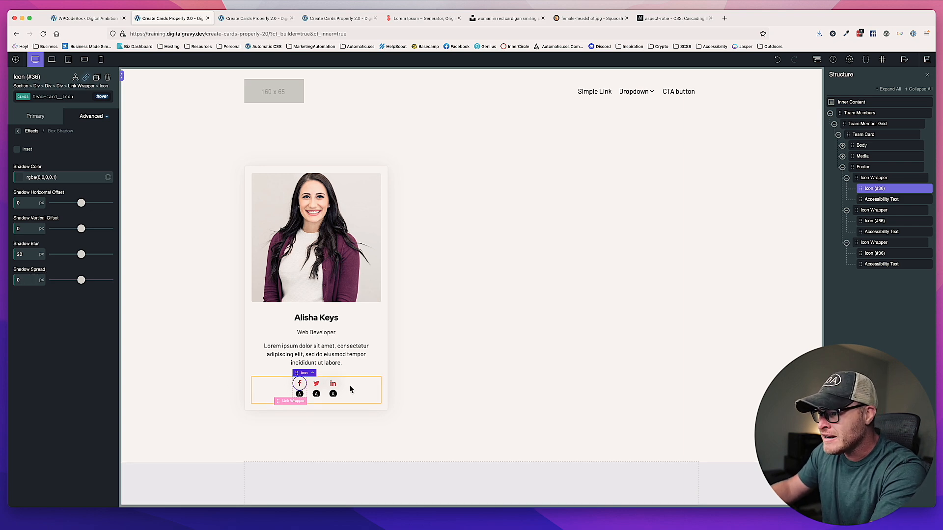
Strengthen the hover shadow color to rgba(0,0,0,0.2) and save the page.
{"action": "left_click", "coordinate": [96, 181]}
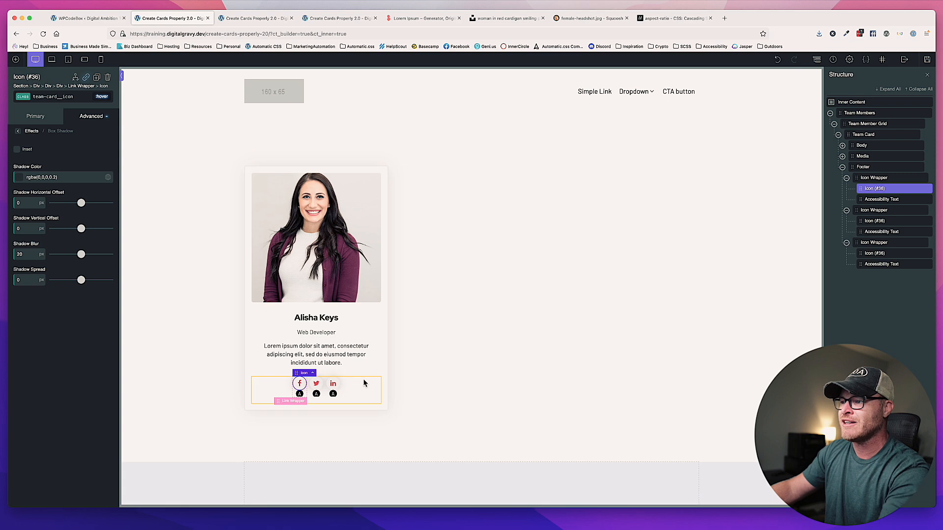
{"action": "left_click", "coordinate": [928, 63]}
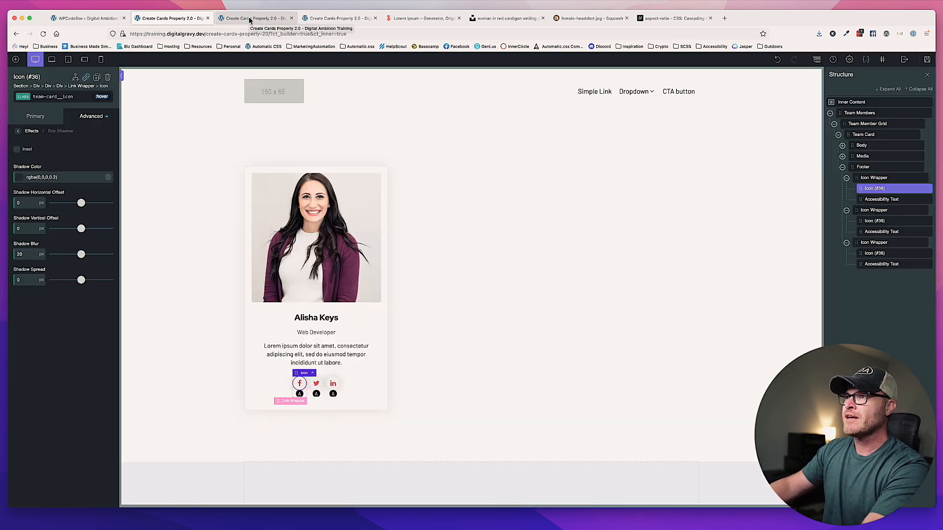
Check the social icons' hover effect on the live page and clear the shadow color from the team-card__icon hover state.
{"action": "left_click", "coordinate": [250, 19]}
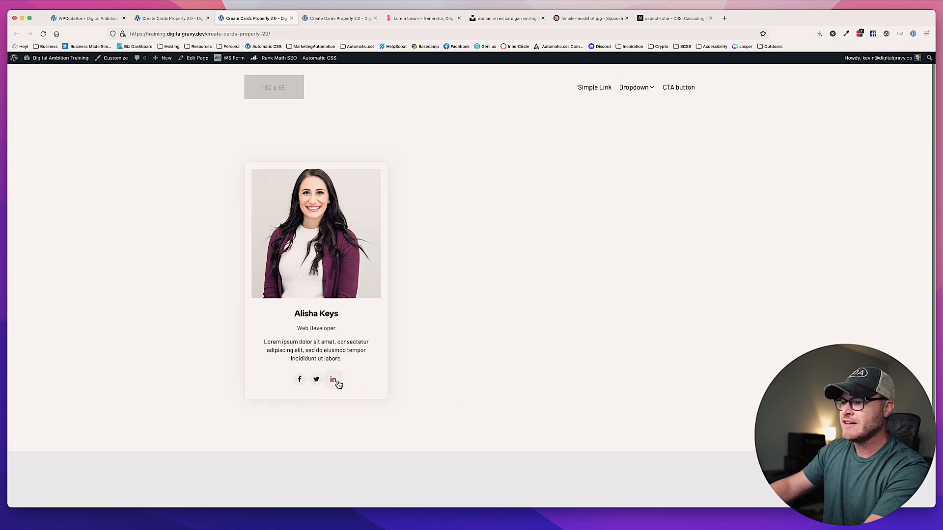
{"action": "left_click", "coordinate": [180, 21]}
{"action": "left_click", "coordinate": [85, 118]}
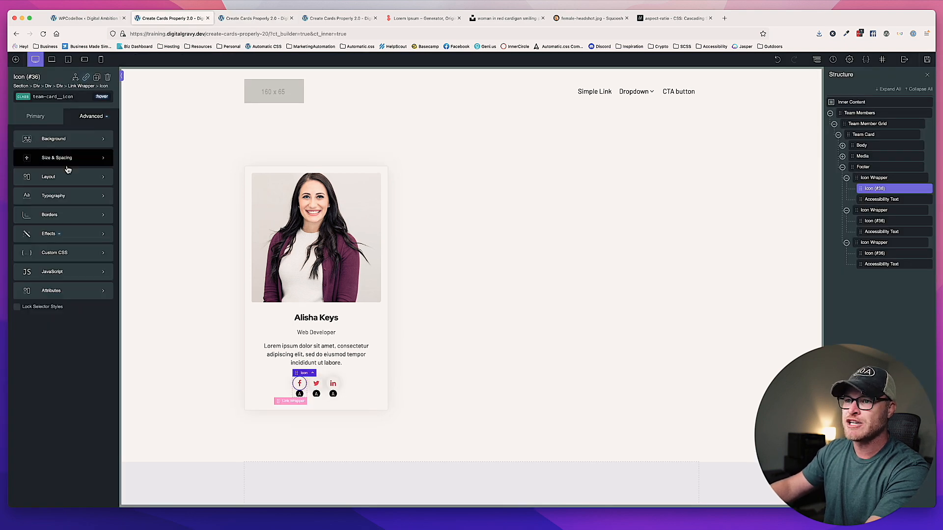
{"action": "left_click", "coordinate": [58, 234]}
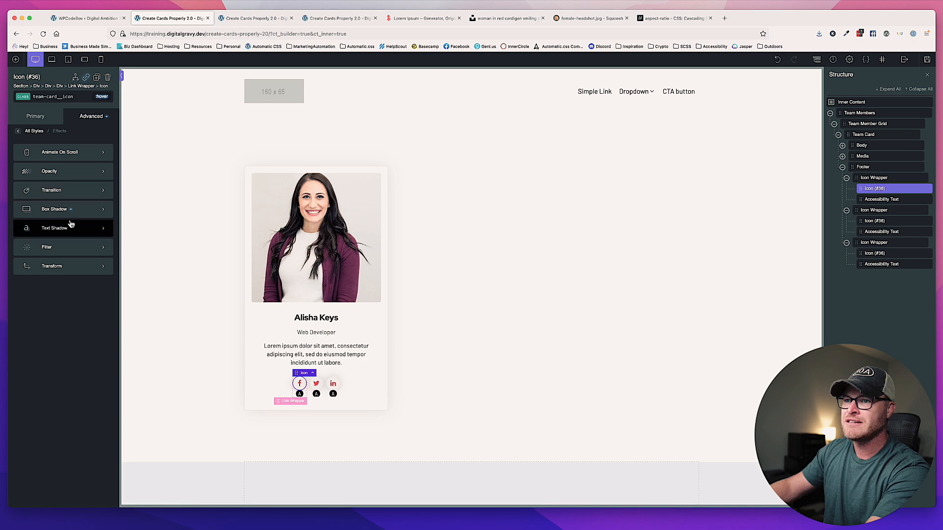
{"action": "left_click", "coordinate": [84, 209]}
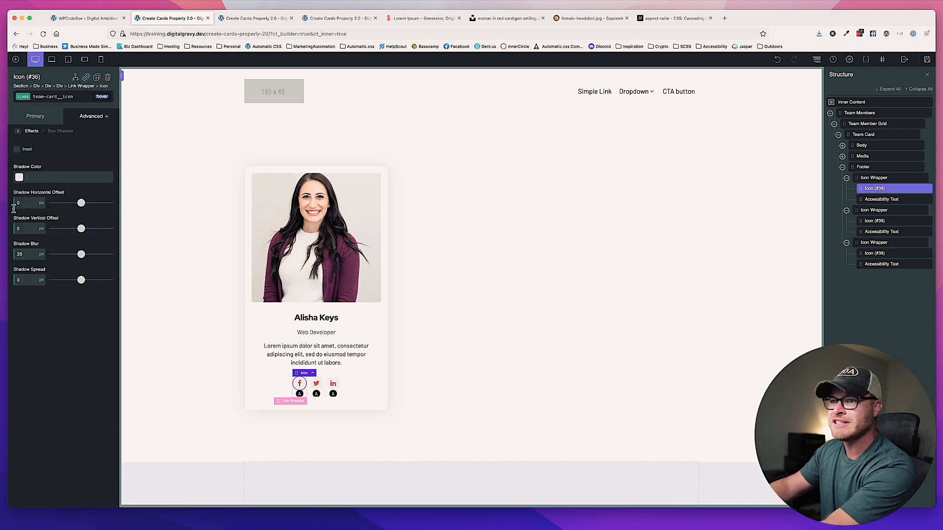
Clear the horizontal offset, vertical offset, blur and spread of the icon class's hover box shadow.
{"action": "double_click", "coordinate": [29, 201]}
{"action": "key", "text": "BackSpace"}
{"action": "double_click", "coordinate": [29, 232]}
{"action": "key", "text": "BackSpace"}
{"action": "double_click", "coordinate": [26, 250]}
{"action": "key", "text": "BackSpace"}
{"action": "double_click", "coordinate": [21, 280]}
{"action": "key", "text": "BackSpace"}
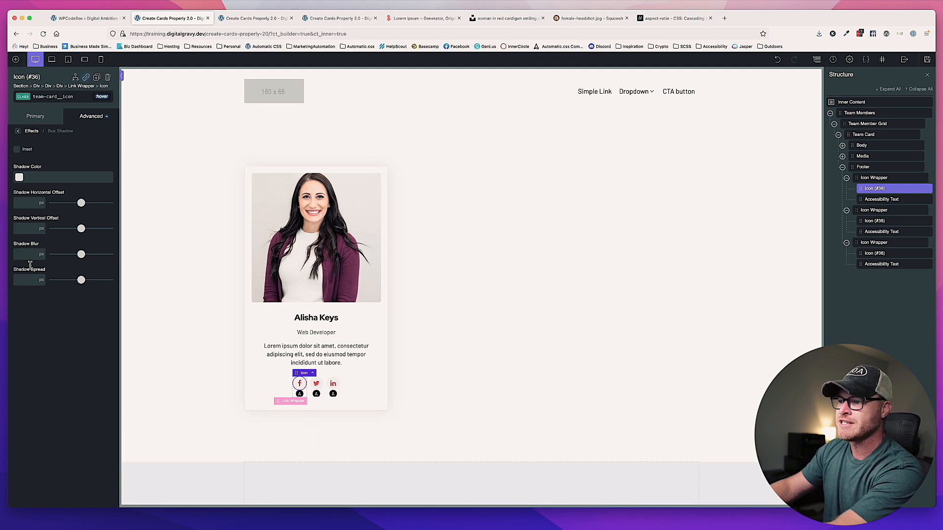
Add an &__icon rule with a nested &:hover block below the media-wrapper rule in the Global Styling SCSS snippet.
{"action": "left_click", "coordinate": [87, 117]}
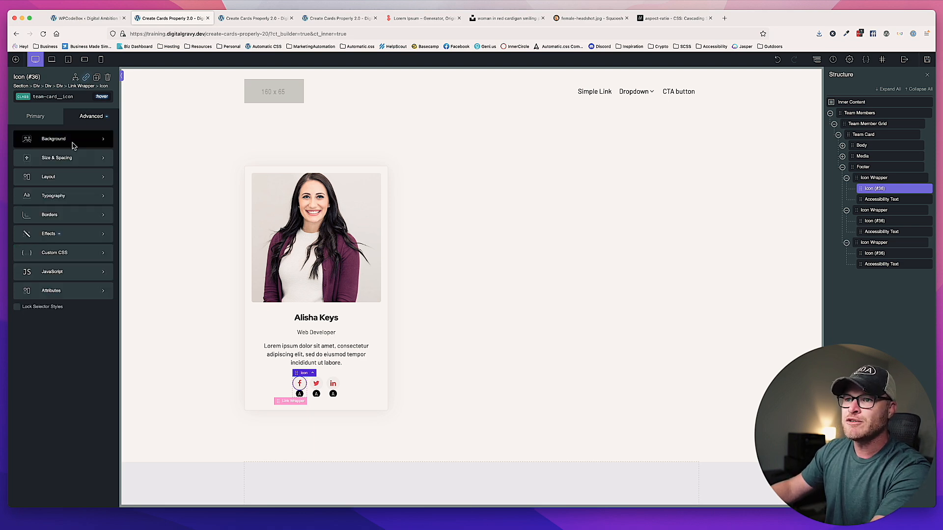
{"action": "left_click", "coordinate": [63, 212]}
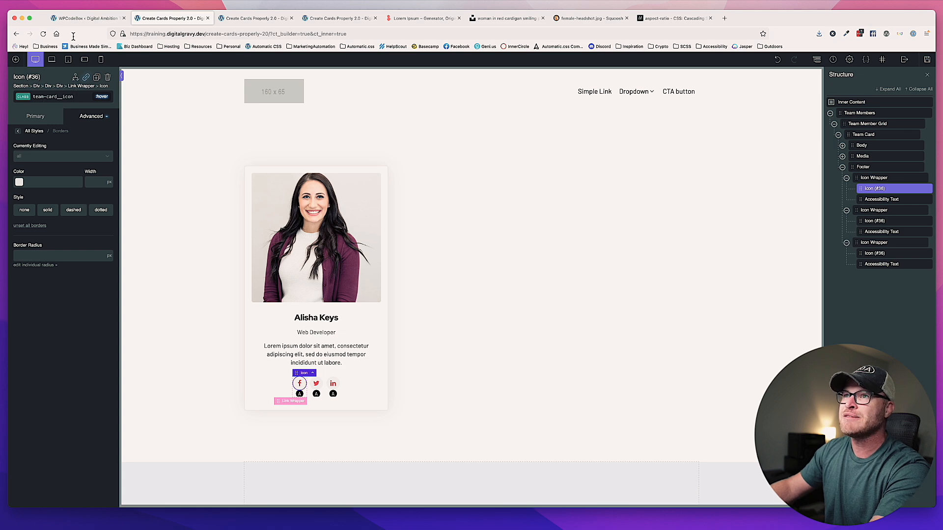
{"action": "left_click", "coordinate": [85, 18]}
{"action": "left_click", "coordinate": [240, 303]}
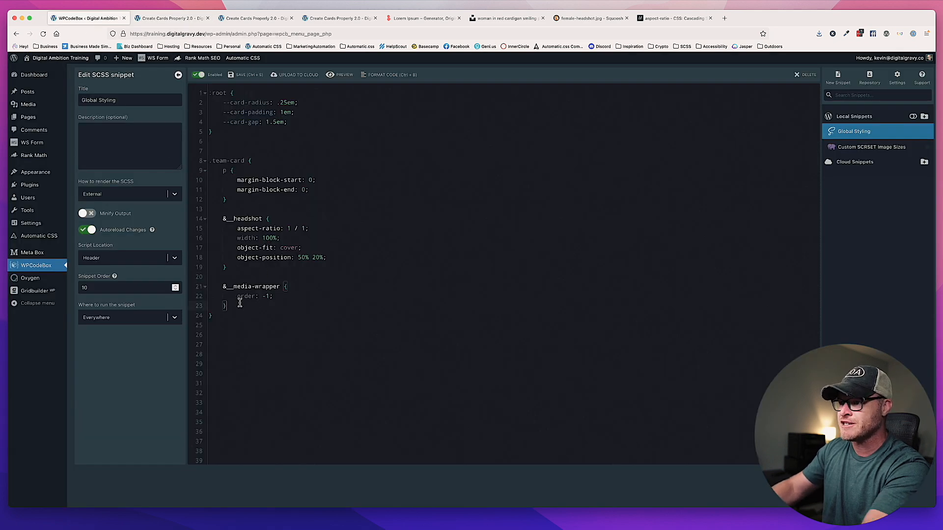
{"action": "key", "text": "Return"}
{"action": "key", "text": "Return"}
{"action": "type", "text": "&__"}
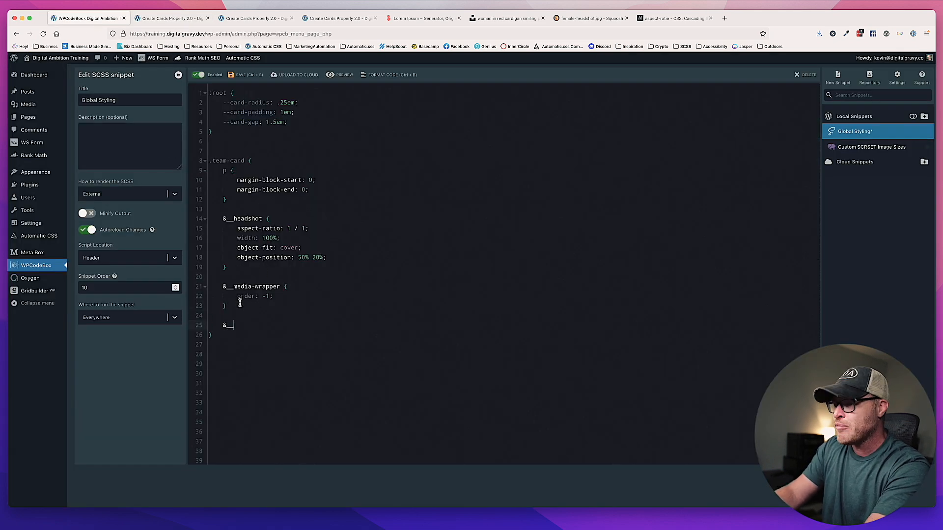
{"action": "type", "text": "icon {"}
{"action": "key", "text": "Return"}
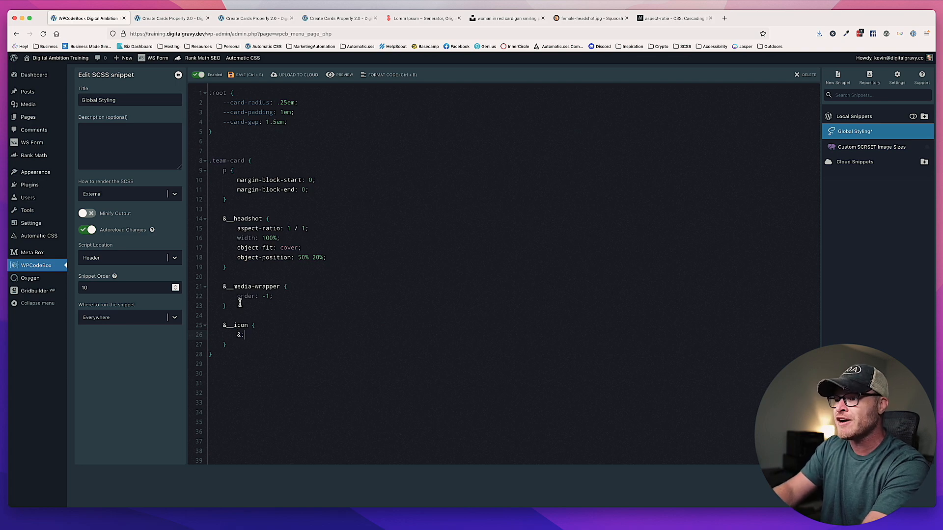
{"action": "type", "text": "&:hover {"}
{"action": "key", "text": "Return"}
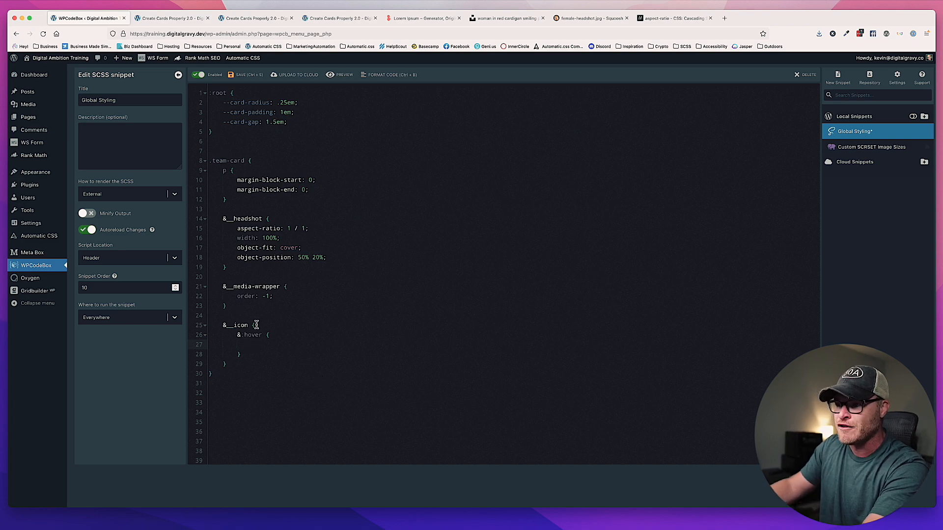
Give the icon hover rule a border of 1.5px solid #ddd and save the snippet.
{"action": "type", "text": "bo"}
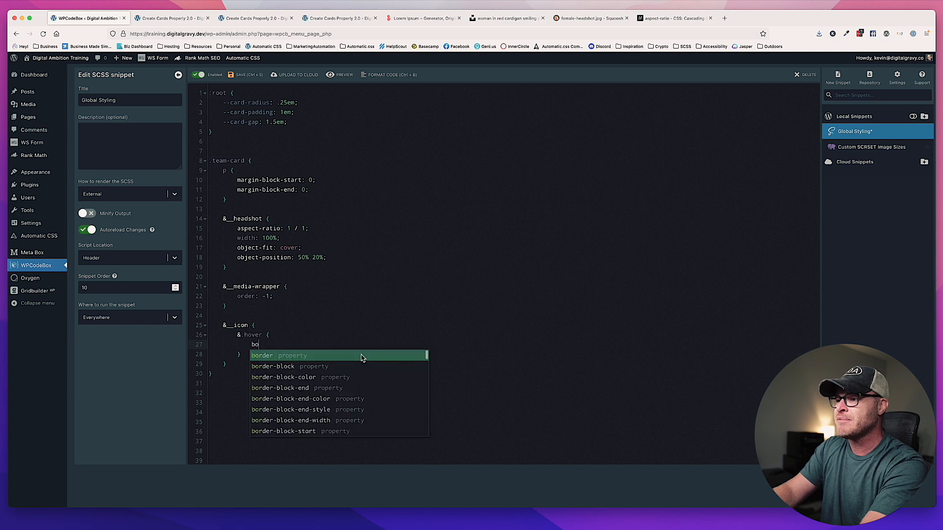
{"action": "type", "text": "rder"}
{"action": "key", "text": "Return"}
{"action": "type", "text": "1"}
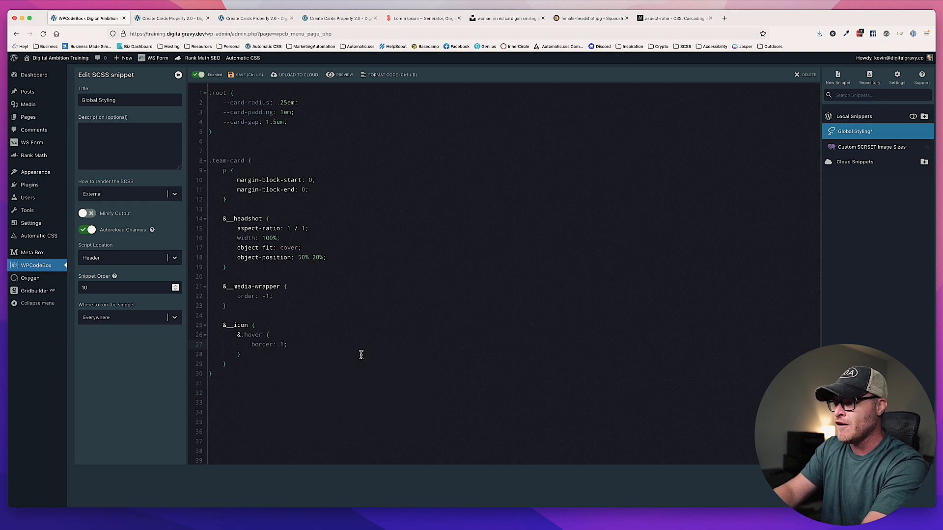
{"action": "type", "text": "px solid #"}
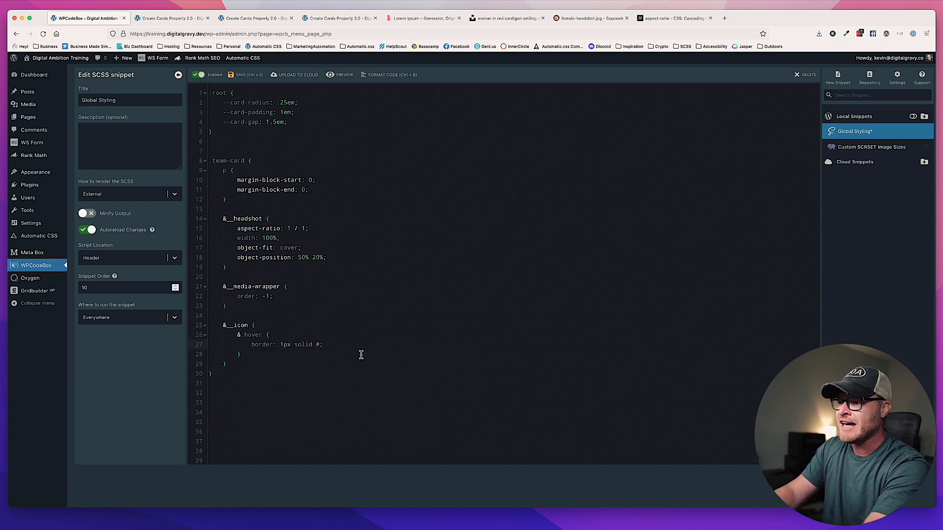
{"action": "type", "text": "ddd"}
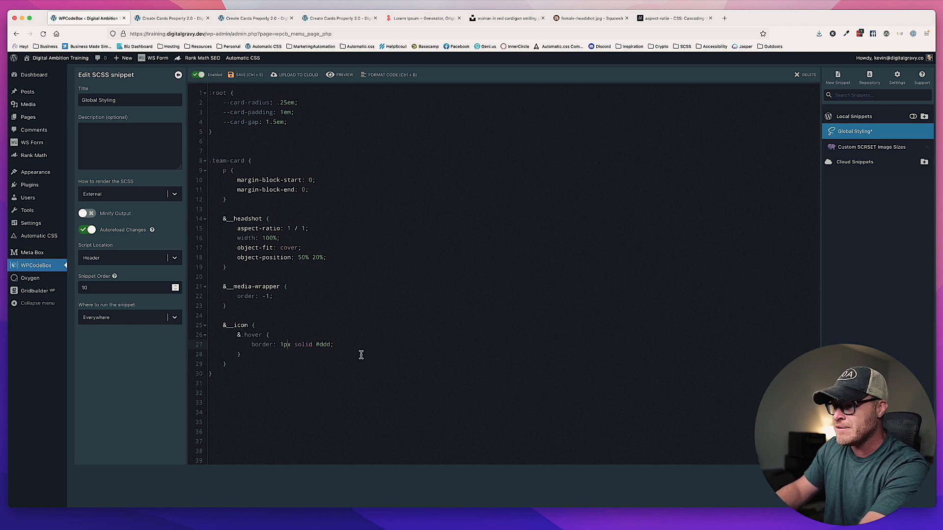
{"action": "type", "text": ".5"}
{"action": "key", "text": "ctrl+s"}
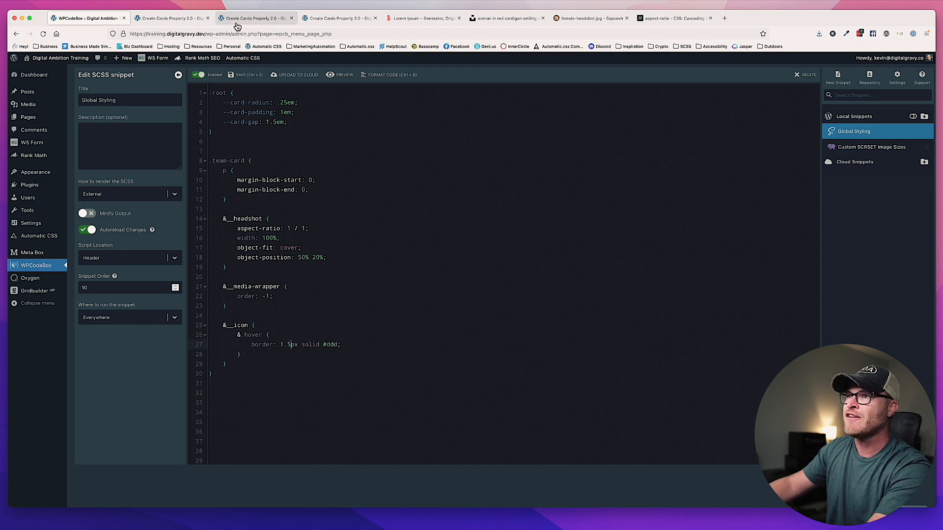
Save the page in the builder and check the social icons' hover border on the live page.
{"action": "left_click", "coordinate": [180, 20]}
{"action": "key", "text": "ctrl+Tab"}
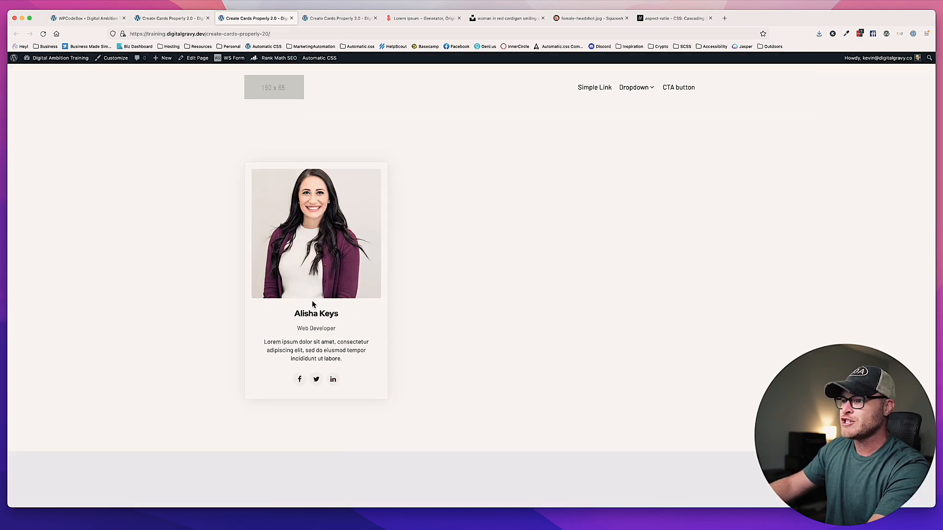
{"action": "left_click", "coordinate": [181, 19]}
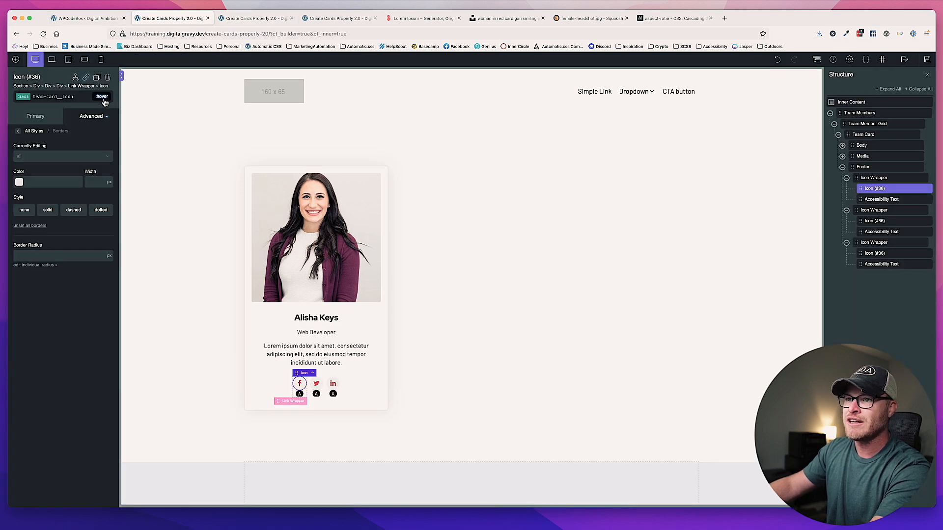
{"action": "left_click", "coordinate": [926, 60]}
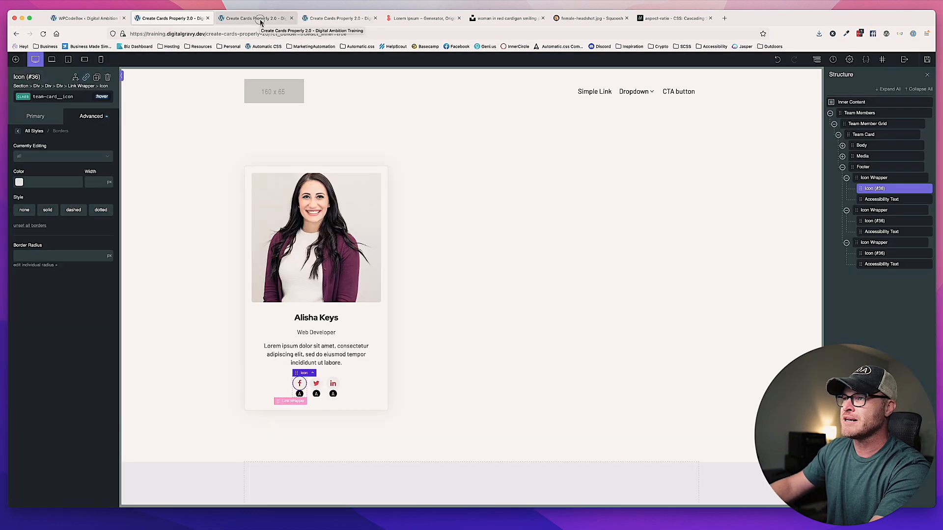
{"action": "left_click", "coordinate": [261, 20]}
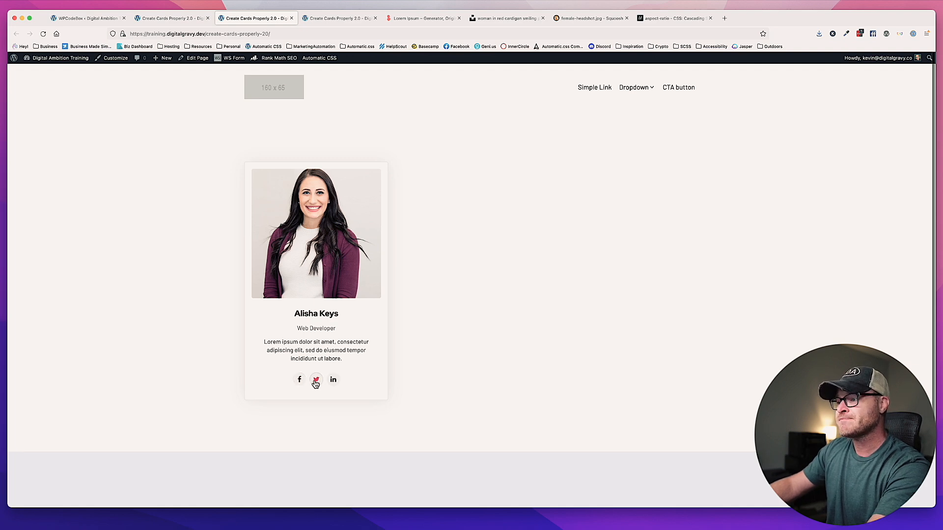
{"action": "left_click", "coordinate": [162, 18]}
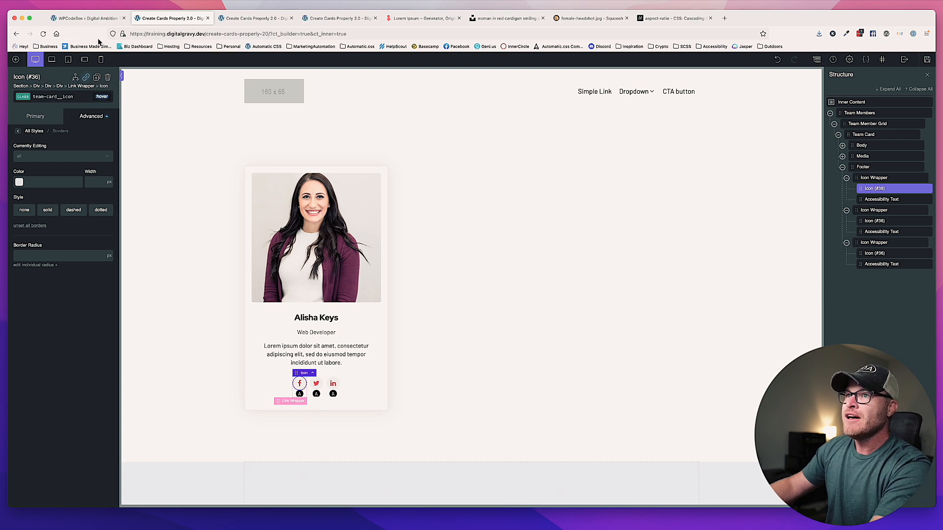
Delete the whole &__icon hover rule from the Global Styling snippet.
{"action": "left_click", "coordinate": [95, 19]}
{"action": "left_click_drag", "start_coordinate": [349, 343], "coordinate": [225, 327]}
{"action": "key", "text": "BackSpace"}
{"action": "key", "text": "BackSpace"}
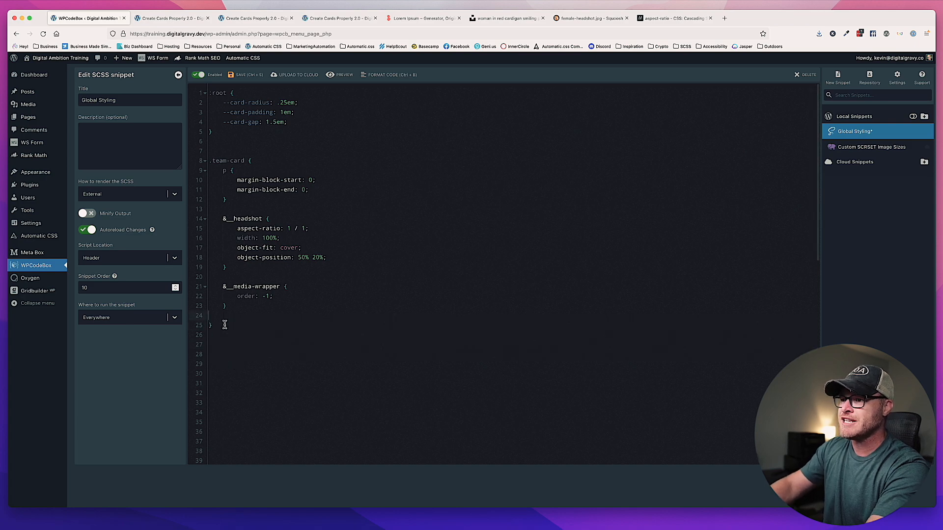
Set the box shadow color of the team-card__icon hover state to #ddd in the page builder.
{"action": "left_click", "coordinate": [162, 20]}
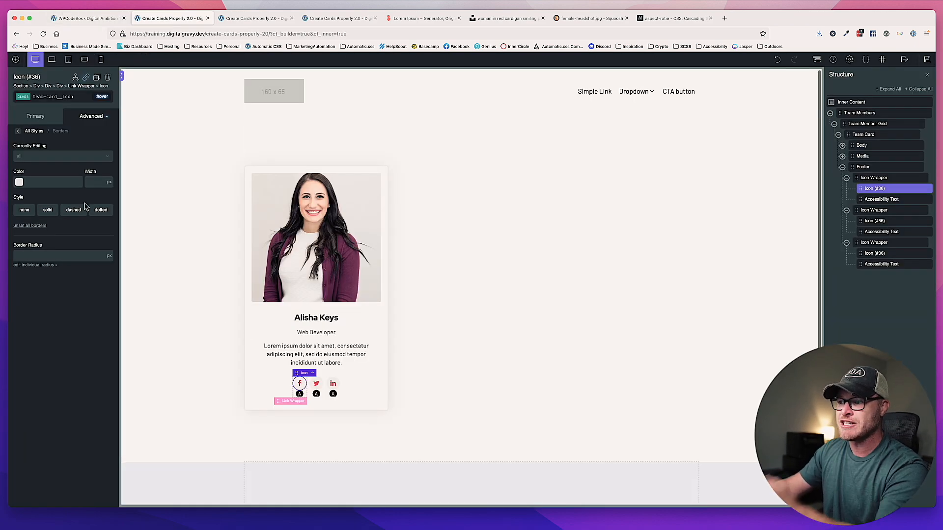
{"action": "left_click", "coordinate": [85, 118]}
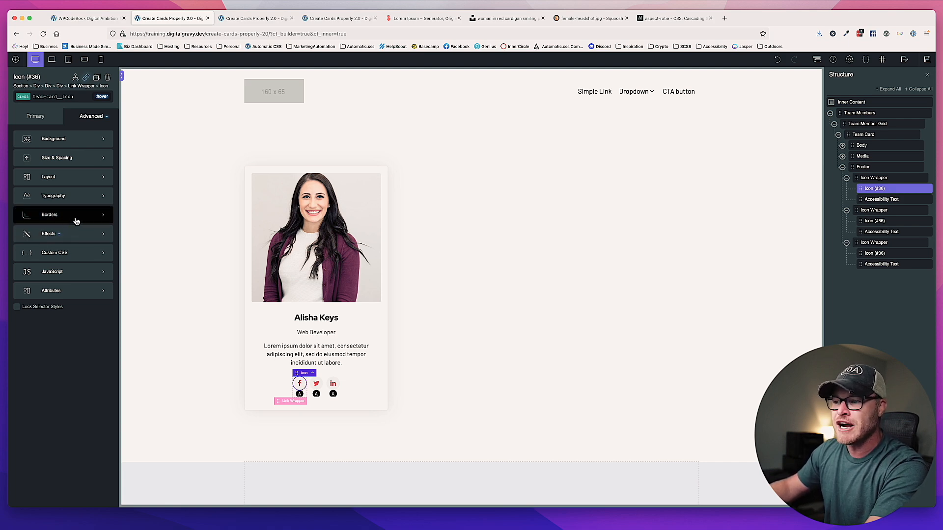
{"action": "left_click", "coordinate": [76, 221]}
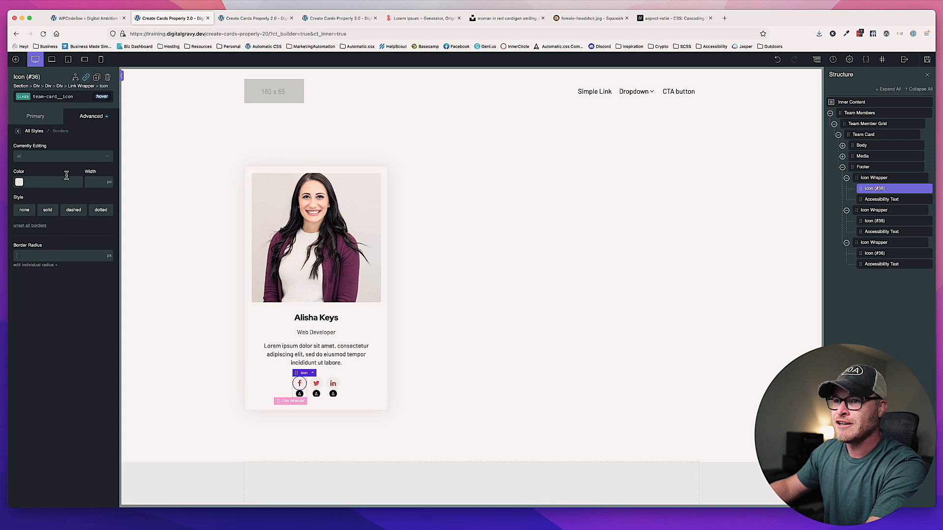
{"action": "left_click", "coordinate": [94, 118]}
{"action": "left_click", "coordinate": [61, 234]}
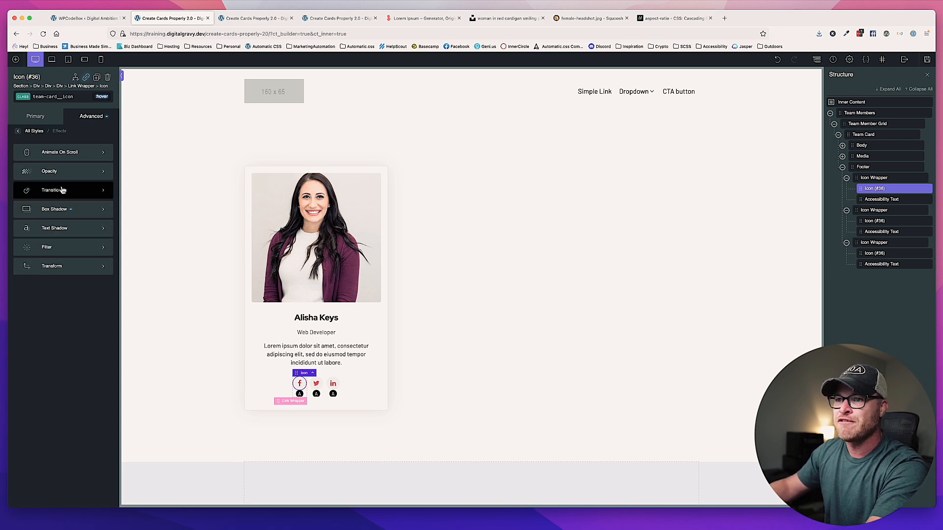
{"action": "left_click", "coordinate": [64, 203]}
{"action": "left_click", "coordinate": [19, 178]}
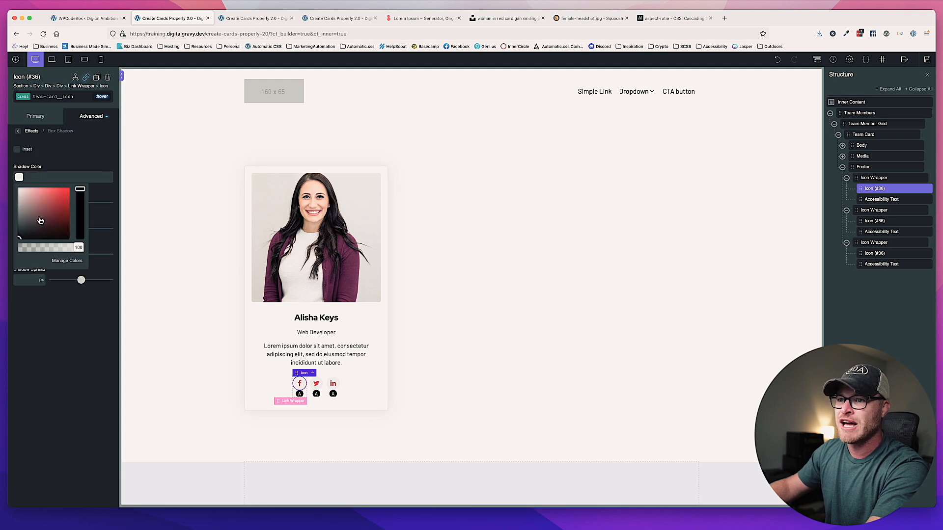
{"action": "left_click", "coordinate": [23, 206]}
{"action": "triple_click", "coordinate": [60, 177]}
{"action": "type", "text": "#ddd"}
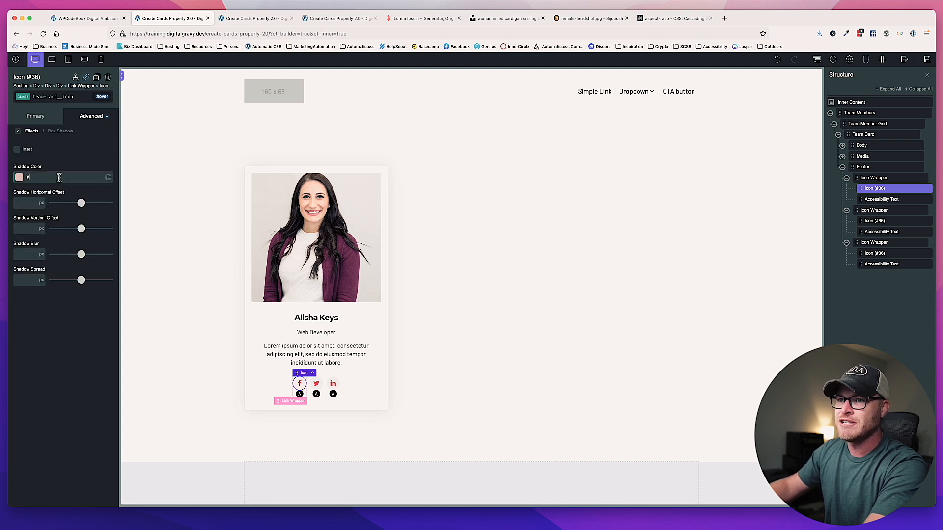
Set the hover box shadow's horizontal offset, vertical offset and blur to 0 px and its spread to 1.5 px.
{"action": "left_click", "coordinate": [30, 206]}
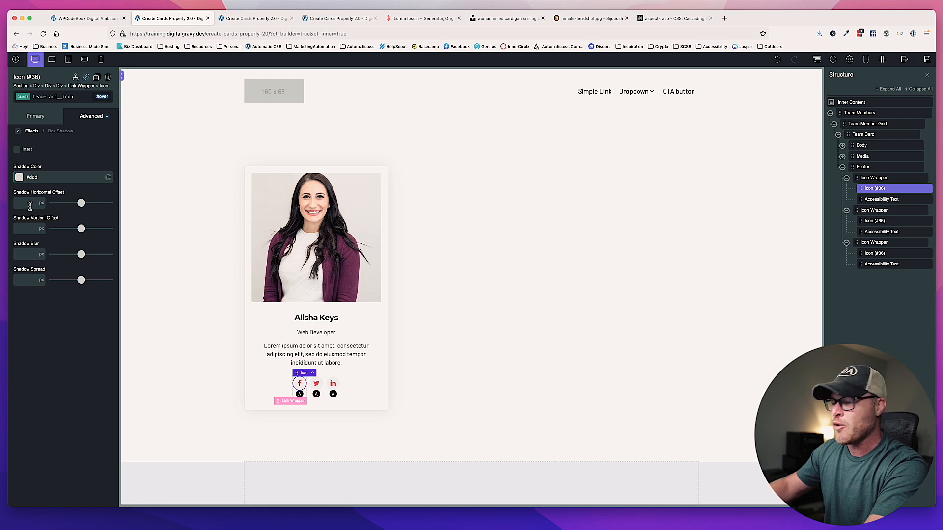
{"action": "left_click", "coordinate": [28, 230]}
{"action": "type", "text": "0"}
{"action": "left_click", "coordinate": [24, 256]}
{"action": "type", "text": "0"}
{"action": "left_click", "coordinate": [25, 280]}
{"action": "type", "text": "1"}
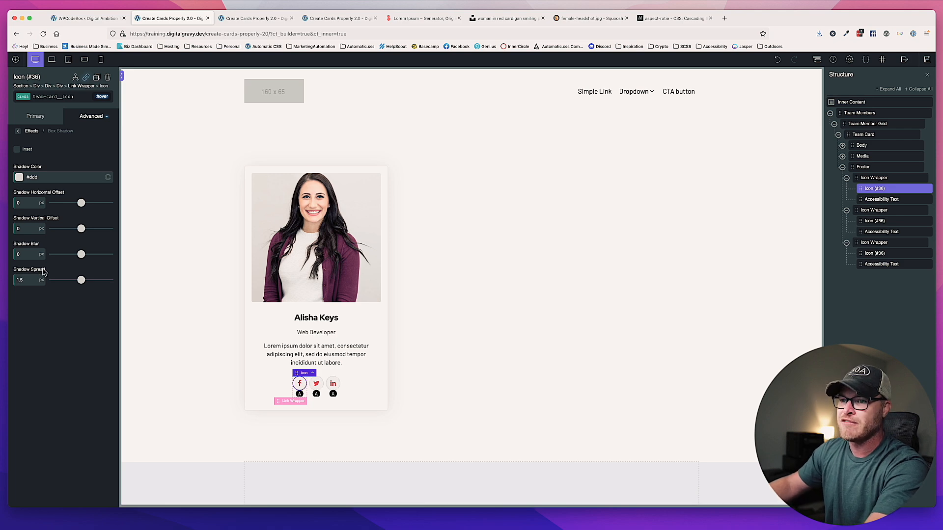
{"action": "type", "text": ".5"}
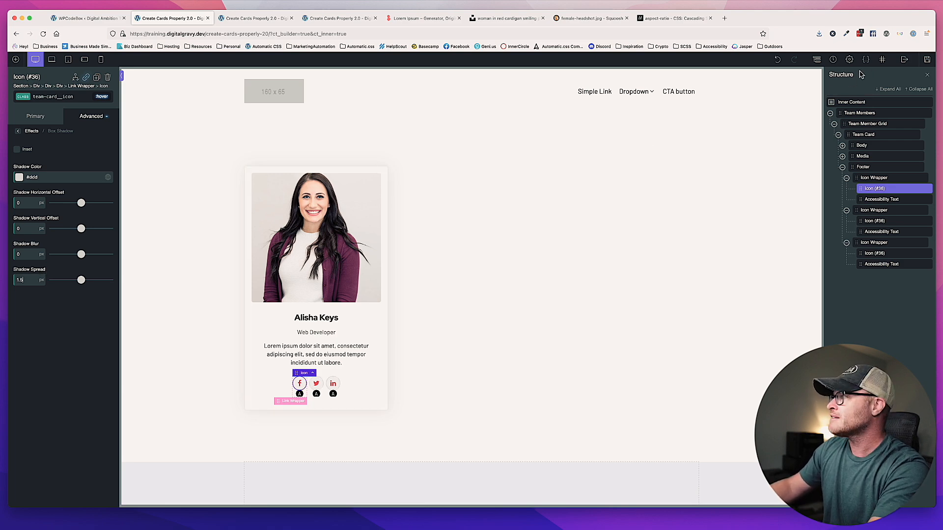
Save the page and reload the live page to check the icons' hover outline.
{"action": "left_click", "coordinate": [927, 60]}
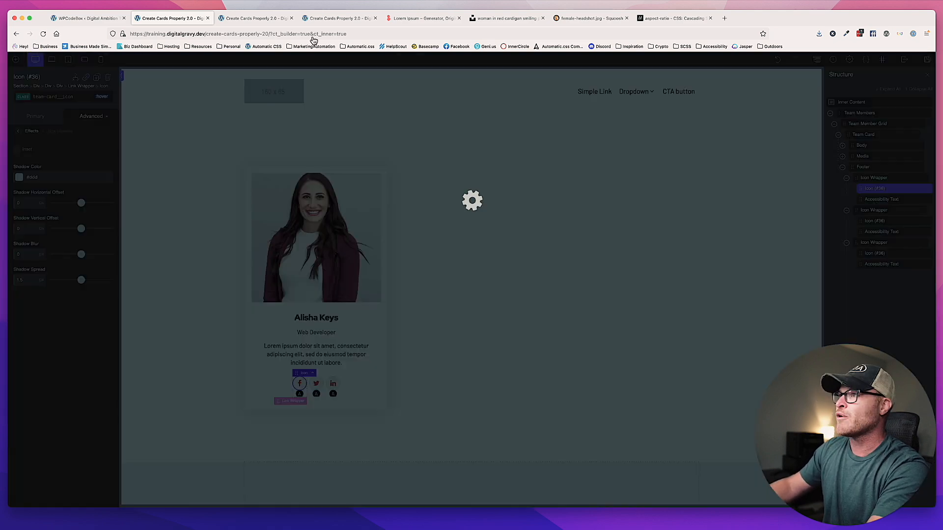
{"action": "left_click", "coordinate": [239, 17]}
{"action": "key", "text": "super+r"}
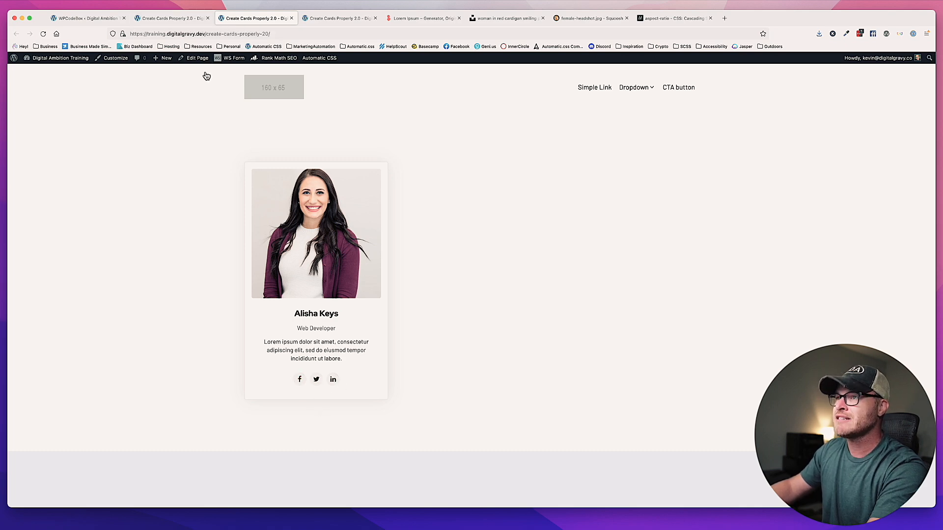
Return to the page builder and select the team card's footer container.
{"action": "left_click", "coordinate": [147, 19]}
{"action": "left_click", "coordinate": [86, 18]}
{"action": "left_click", "coordinate": [146, 18]}
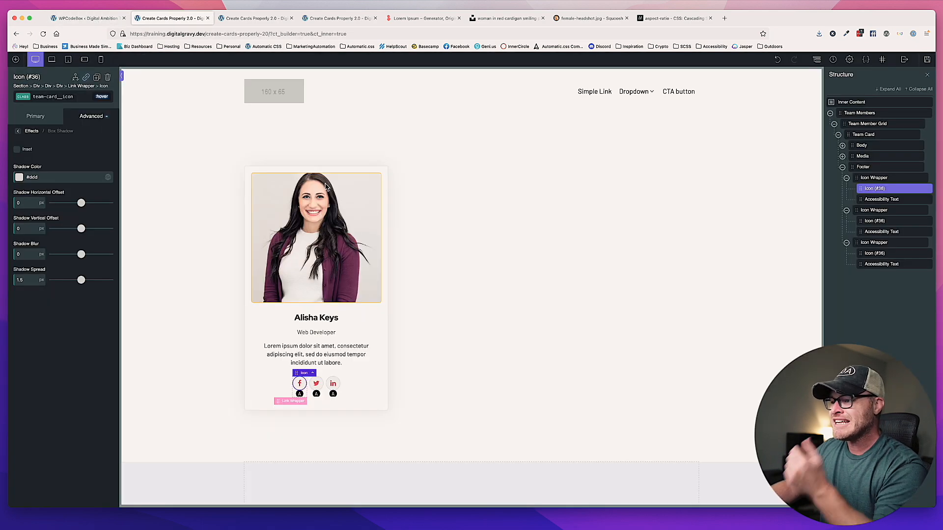
{"action": "left_click", "coordinate": [362, 391]}
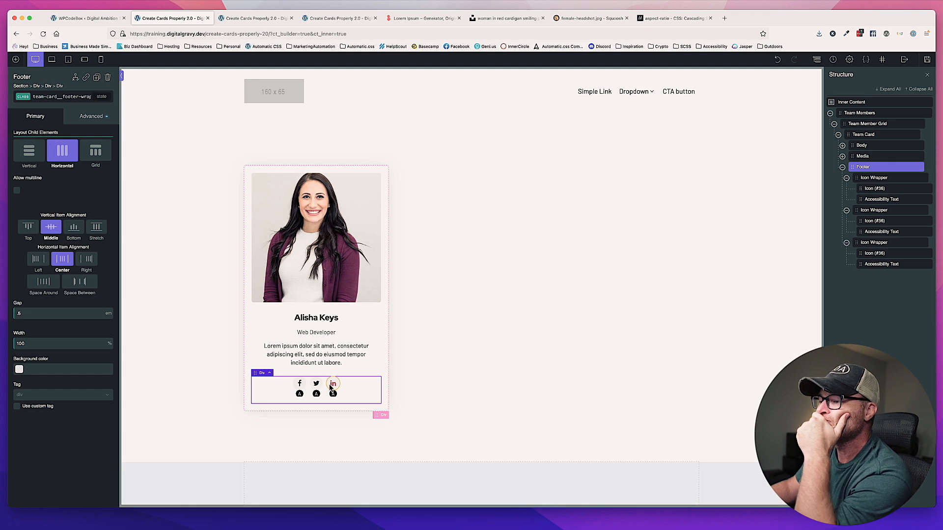
Change the network name in the second social icon's accessibility text to Twitter.
{"action": "left_click", "coordinate": [317, 394]}
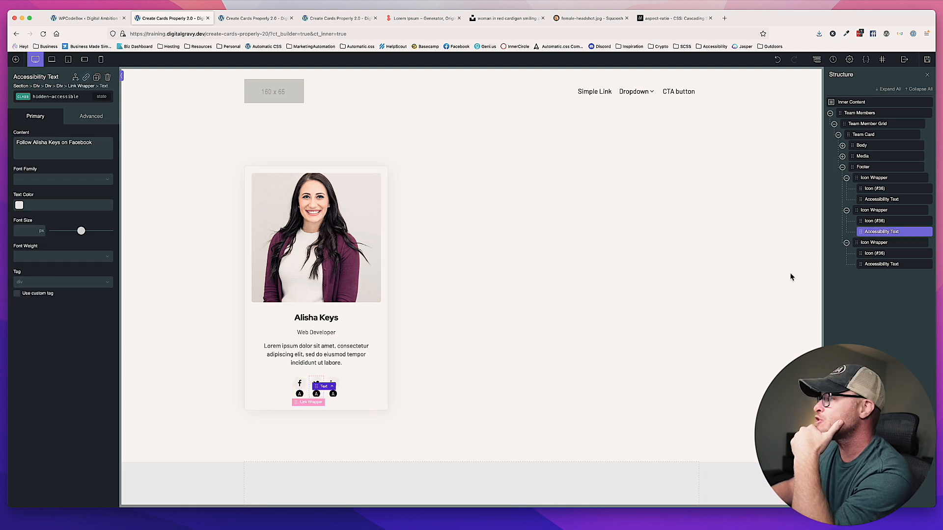
{"action": "triple_click", "coordinate": [86, 143]}
{"action": "type", "text": "Twi"}
{"action": "key", "text": "super+z"}
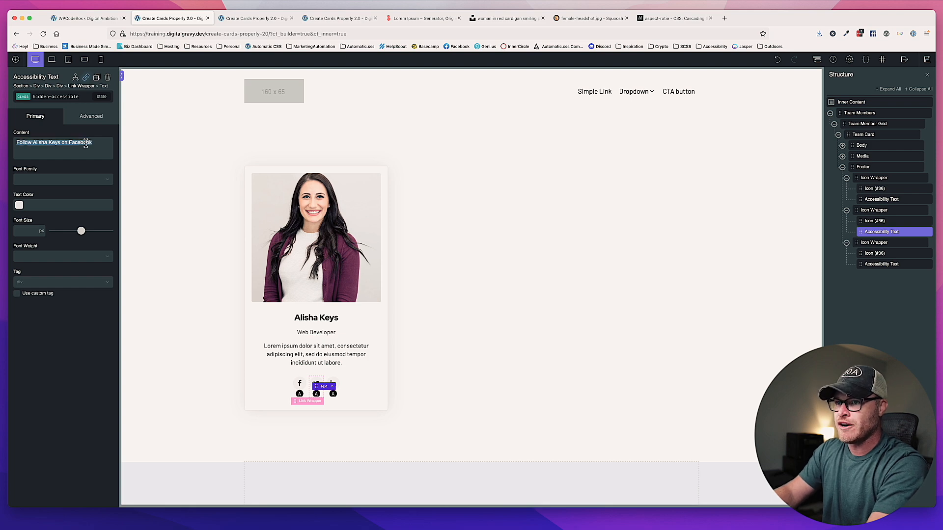
{"action": "double_click", "coordinate": [88, 143]}
{"action": "type", "text": "Twitt"}
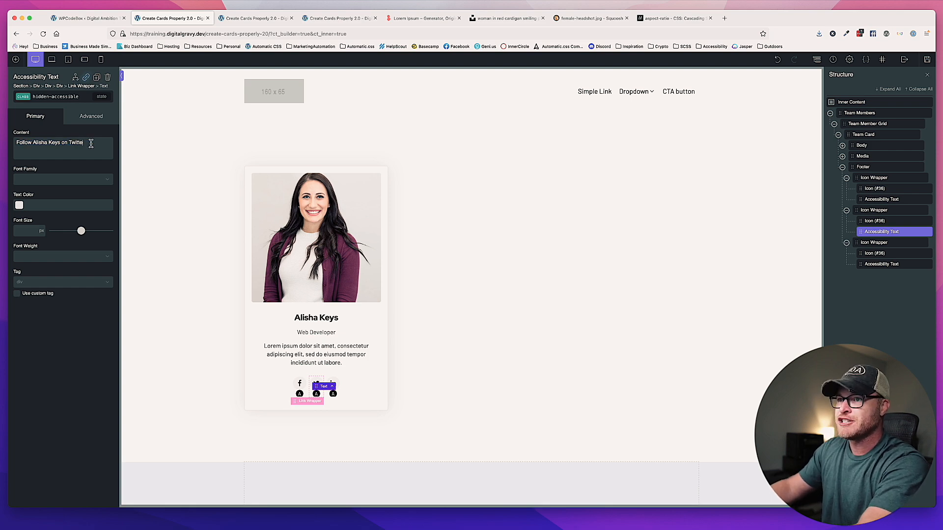
{"action": "type", "text": "e"}
Change the network name in the third social icon's accessibility text to LinkedIn, and save the page to view it live.
{"action": "left_click", "coordinate": [334, 393]}
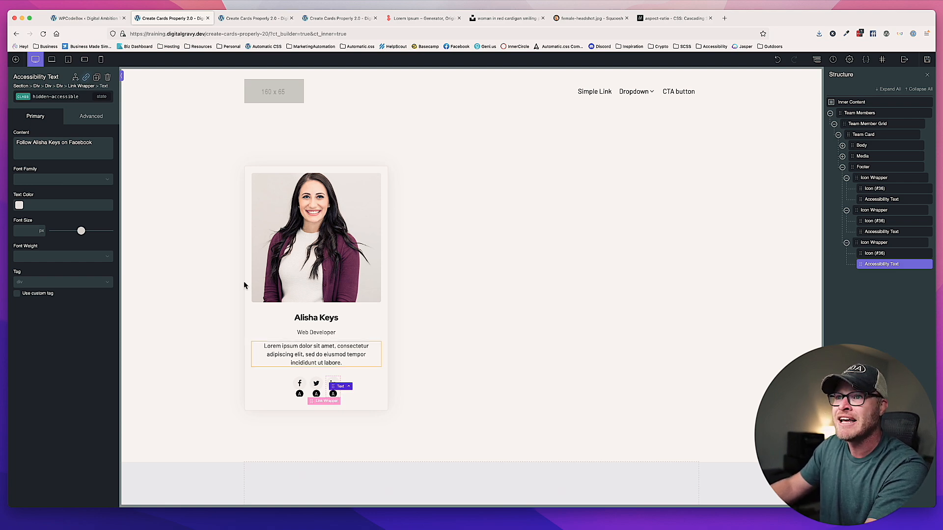
{"action": "double_click", "coordinate": [83, 142]}
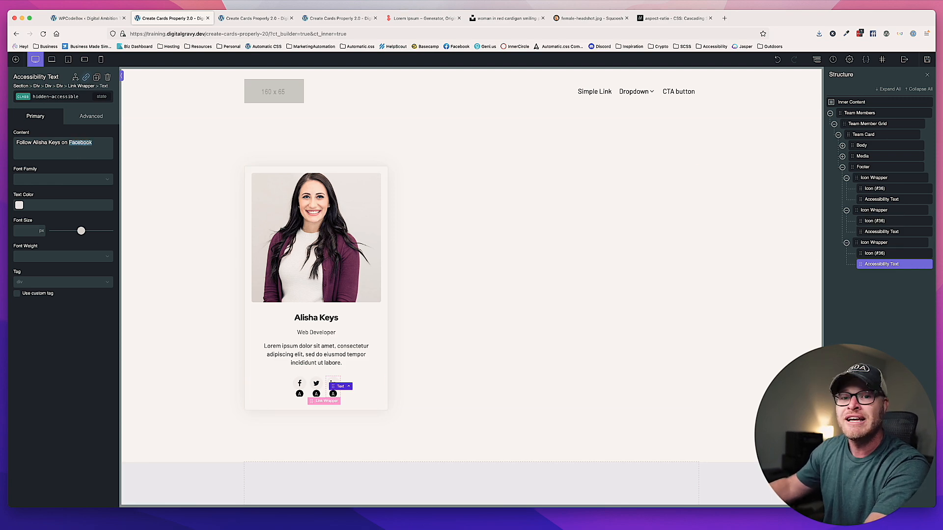
{"action": "left_click", "coordinate": [82, 141]}
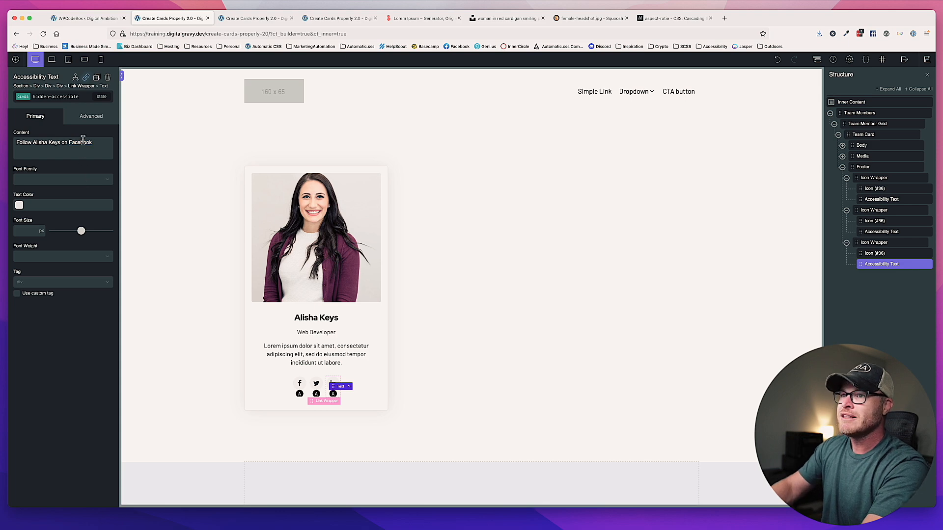
{"action": "double_click", "coordinate": [83, 142]}
{"action": "type", "text": "LinkedIn"}
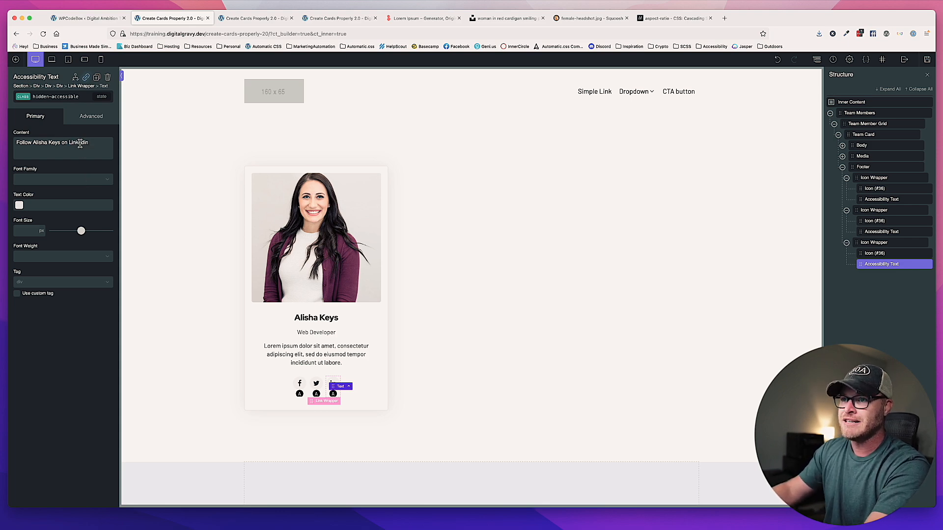
{"action": "left_click", "coordinate": [927, 60]}
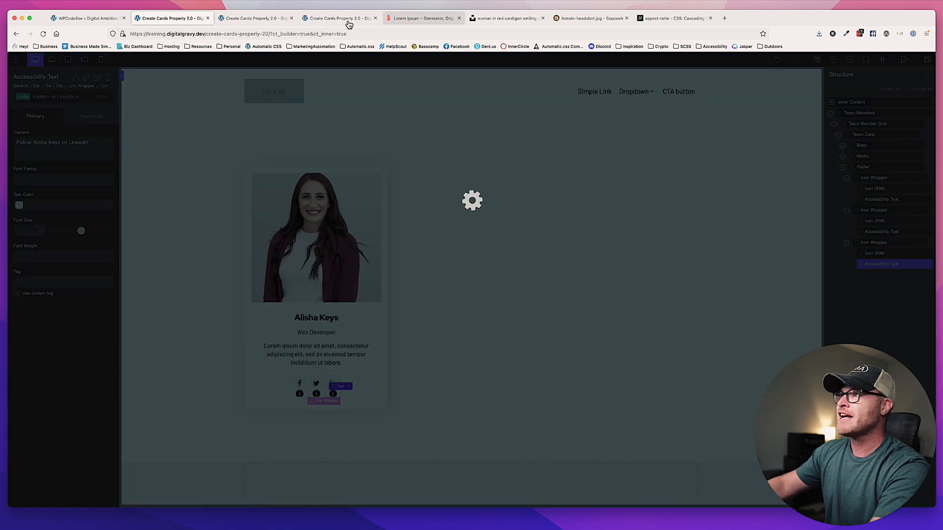
{"action": "left_click", "coordinate": [251, 20]}
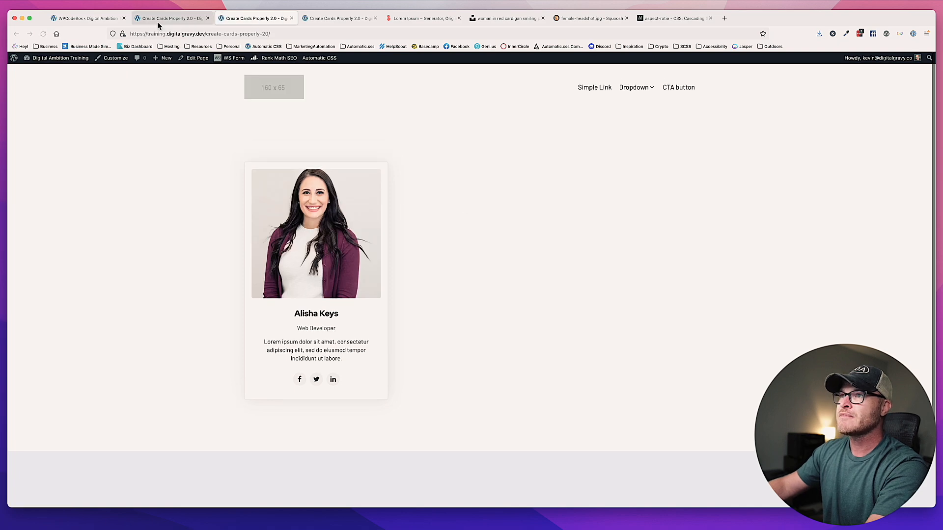
Return to the page builder and set the link URL of all three icon wrappers in the card footer to #.
{"action": "left_click", "coordinate": [158, 20]}
{"action": "left_click", "coordinate": [300, 384]}
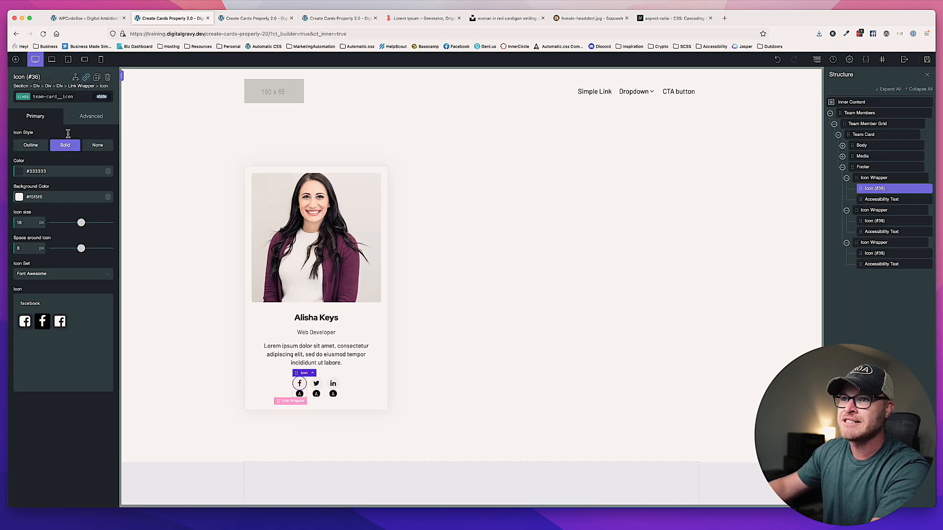
{"action": "left_click", "coordinate": [69, 97]}
{"action": "left_click", "coordinate": [39, 136]}
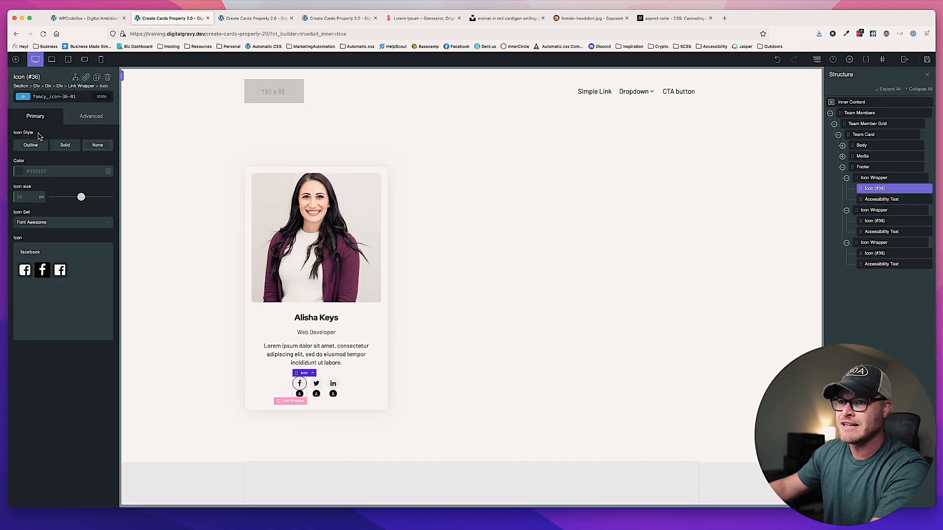
{"action": "left_click", "coordinate": [872, 177]}
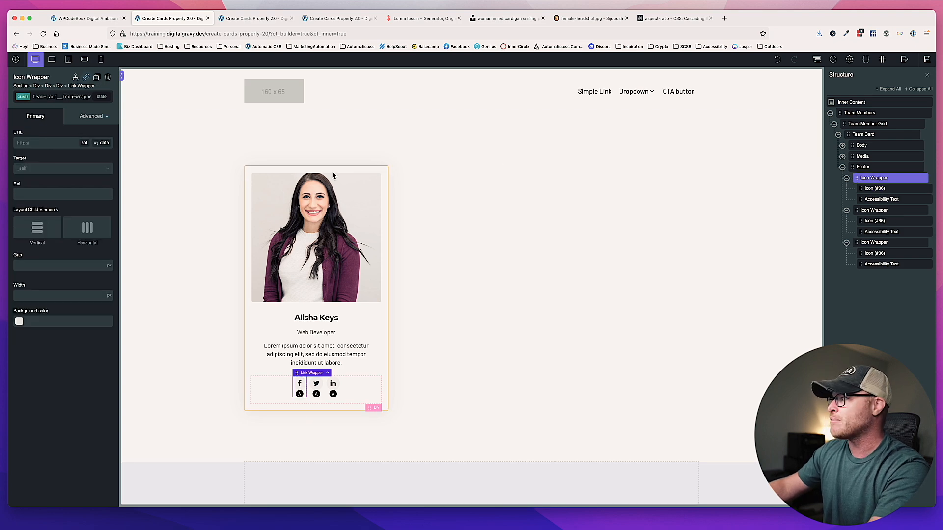
{"action": "left_click", "coordinate": [42, 143]}
{"action": "type", "text": "#"}
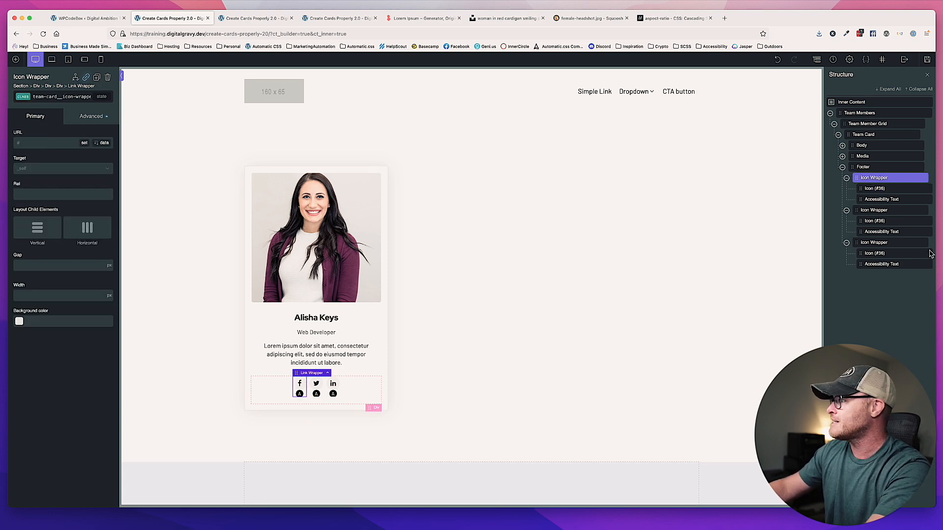
{"action": "left_click", "coordinate": [874, 210]}
{"action": "left_click", "coordinate": [44, 144]}
{"action": "type", "text": "#"}
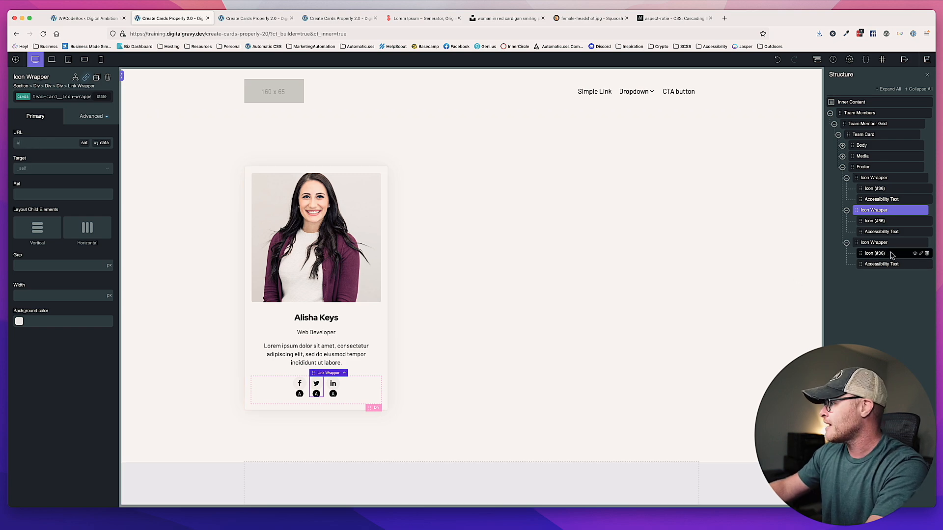
{"action": "left_click", "coordinate": [874, 243]}
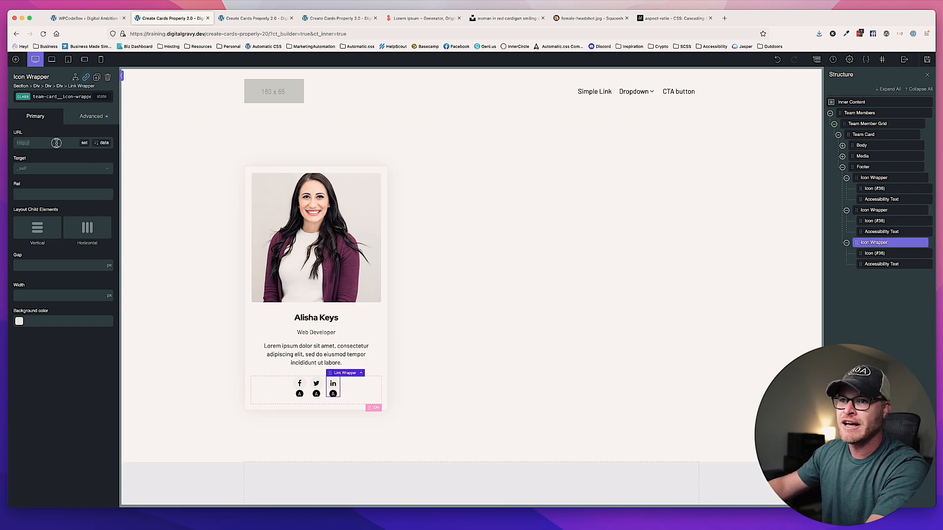
Save the page and move keyboard focus through the social icons on the live page to check their focus outline.
{"action": "left_click", "coordinate": [927, 59]}
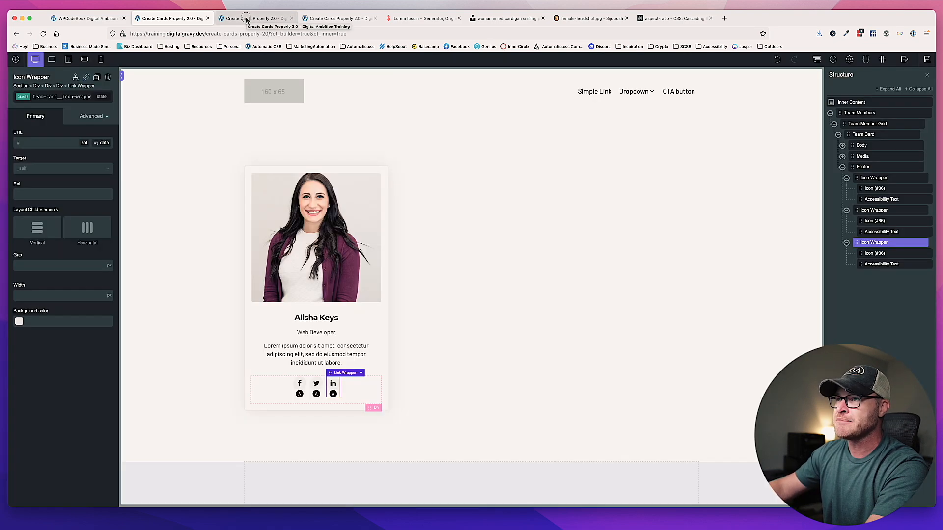
{"action": "left_click", "coordinate": [247, 18]}
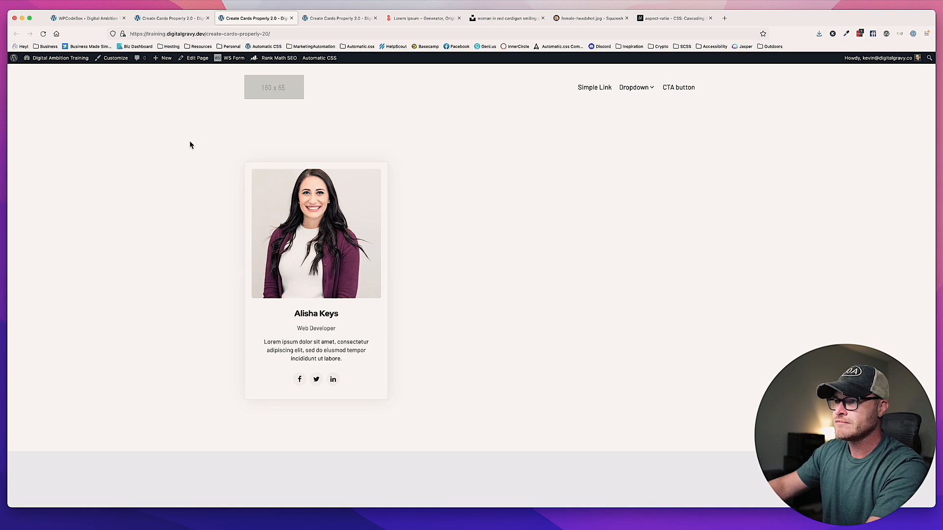
{"action": "key", "text": "Tab"}
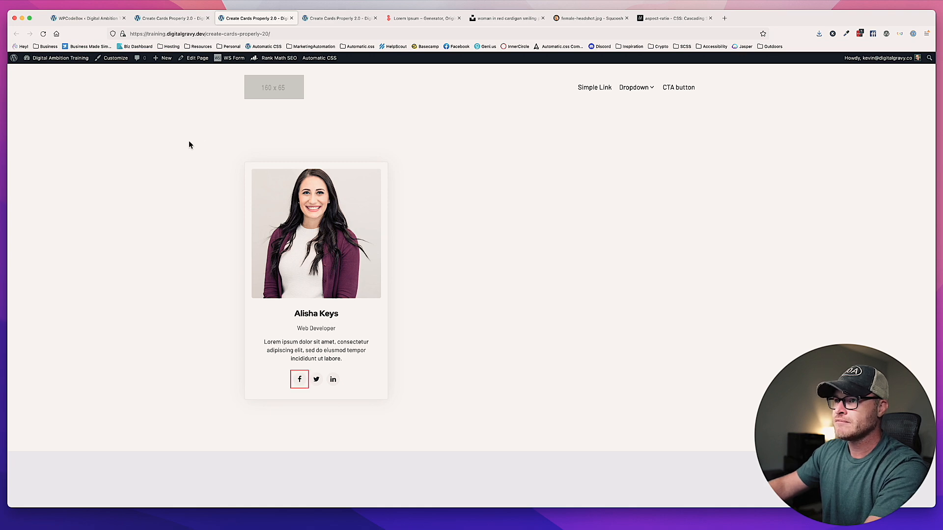
{"action": "key", "text": "Tab"}
{"action": "key", "text": "Tab"}
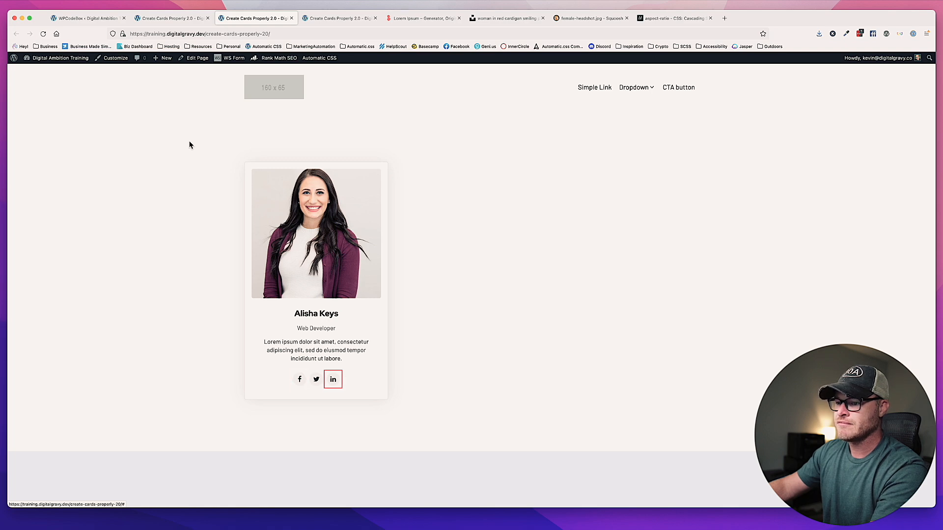
{"action": "key", "text": "shift+Tab"}
{"action": "key", "text": "shift+Tab"}
{"action": "key", "text": "super+F5"}
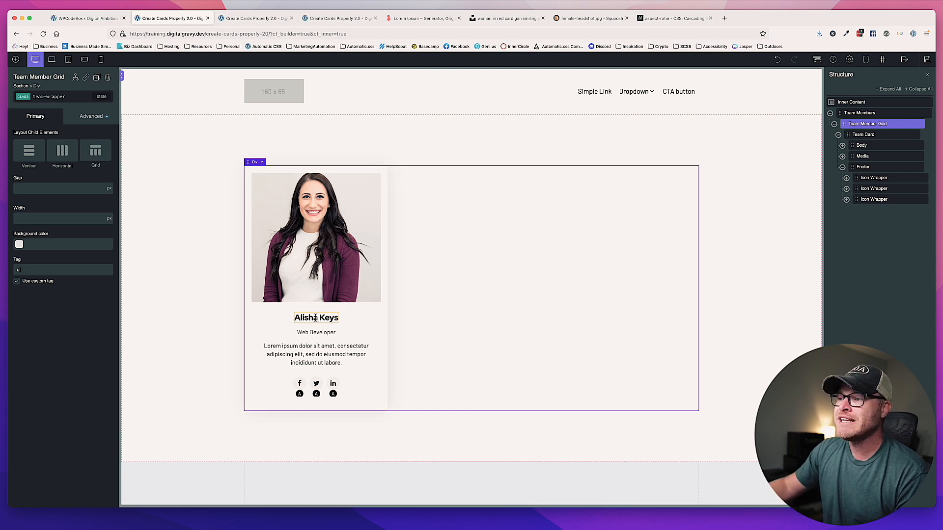
Wrap the team card's name heading in a link with the URL #.
{"action": "left_click", "coordinate": [322, 318]}
{"action": "left_click", "coordinate": [384, 307]}
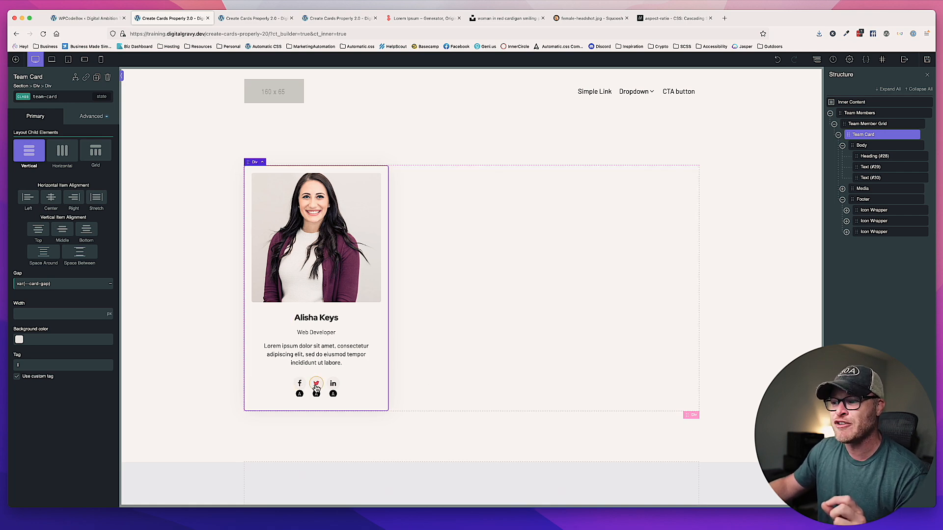
{"action": "left_click", "coordinate": [317, 319]}
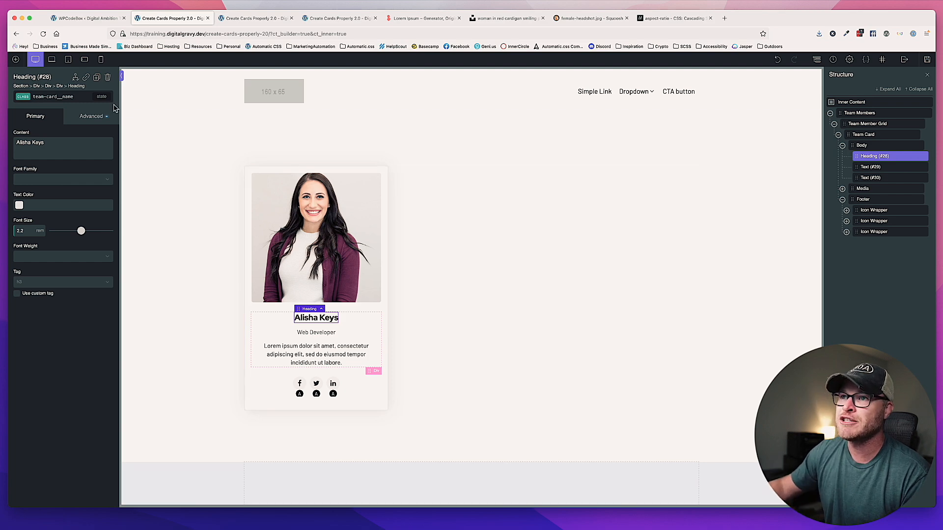
{"action": "left_click", "coordinate": [86, 78]}
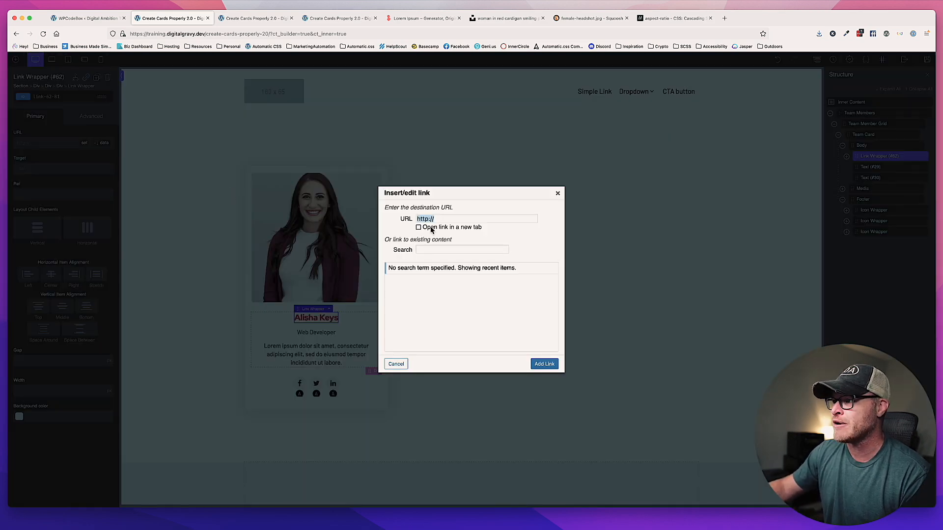
{"action": "type", "text": "#"}
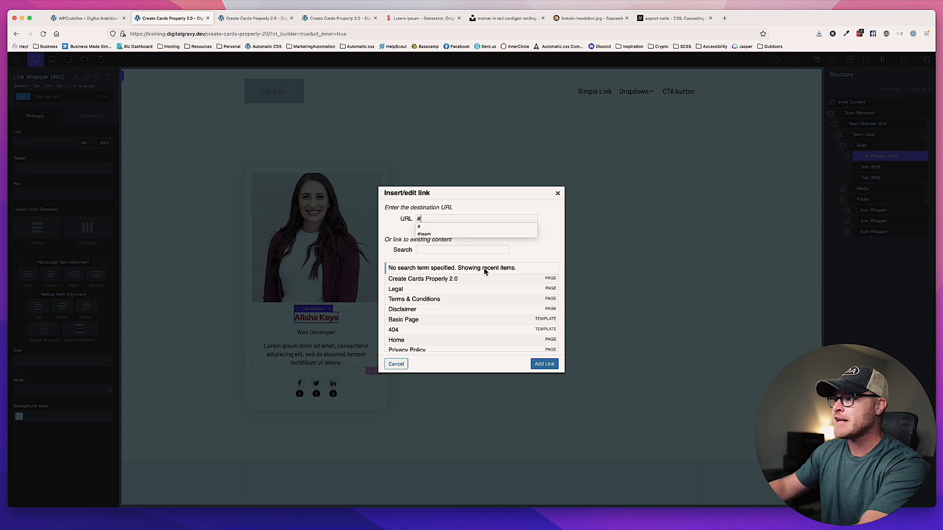
{"action": "left_click", "coordinate": [550, 368]}
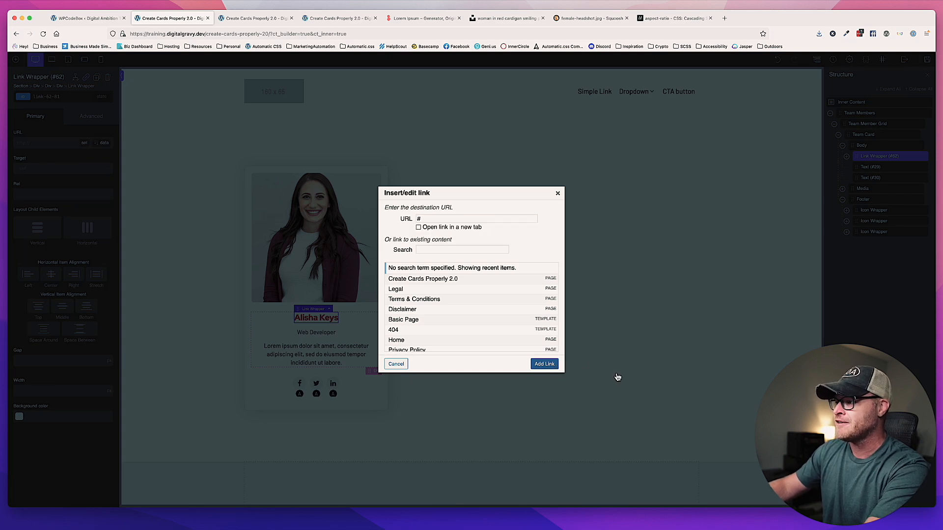
{"action": "left_click", "coordinate": [616, 375]}
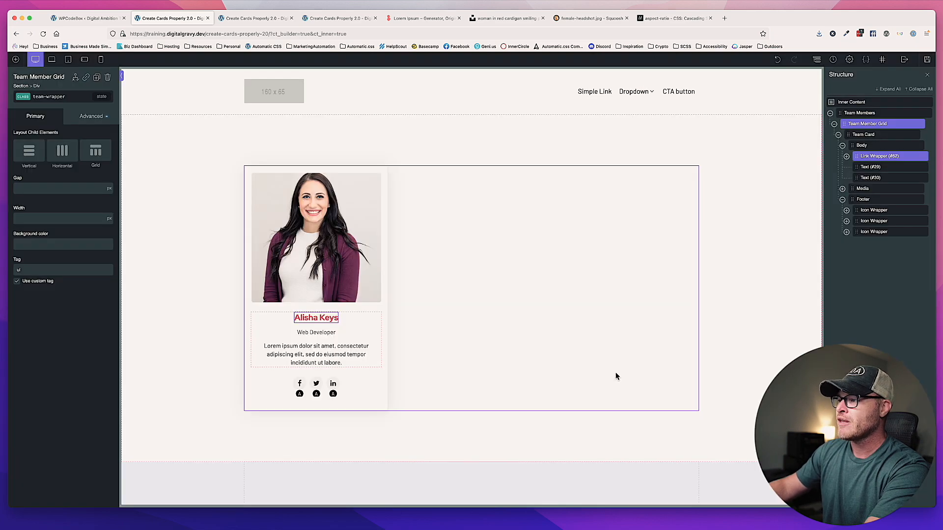
Set the text color of the linked name heading's team-card__name class to #333.
{"action": "left_click", "coordinate": [88, 118]}
{"action": "left_click", "coordinate": [72, 97]}
{"action": "left_click", "coordinate": [308, 318]}
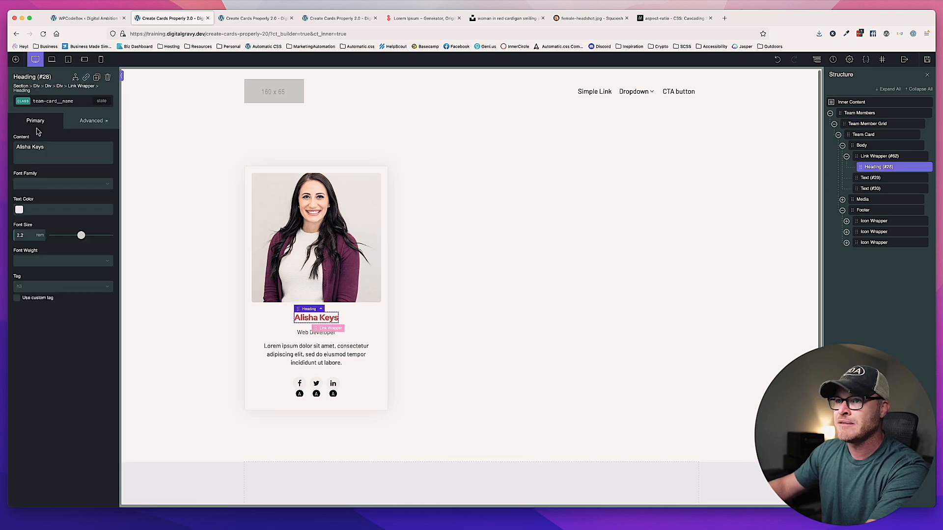
{"action": "left_click", "coordinate": [92, 122]}
{"action": "left_click", "coordinate": [54, 183]}
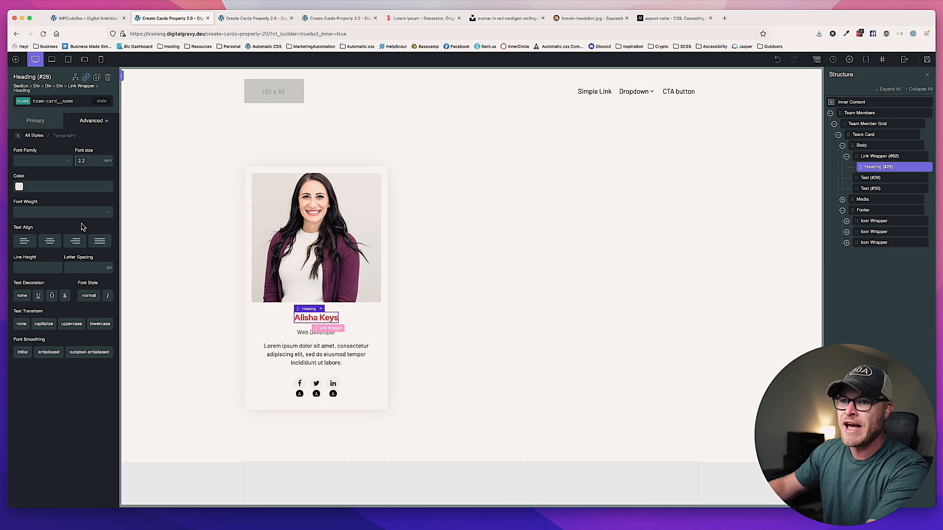
{"action": "left_click", "coordinate": [19, 186]}
{"action": "left_click", "coordinate": [27, 240]}
{"action": "left_click", "coordinate": [46, 187]}
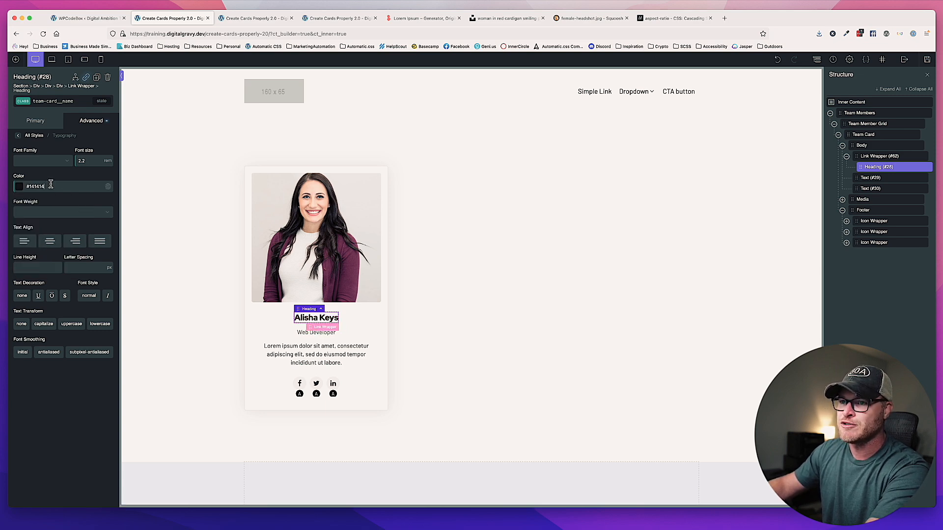
{"action": "double_click", "coordinate": [46, 186]}
{"action": "type", "text": "#333"}
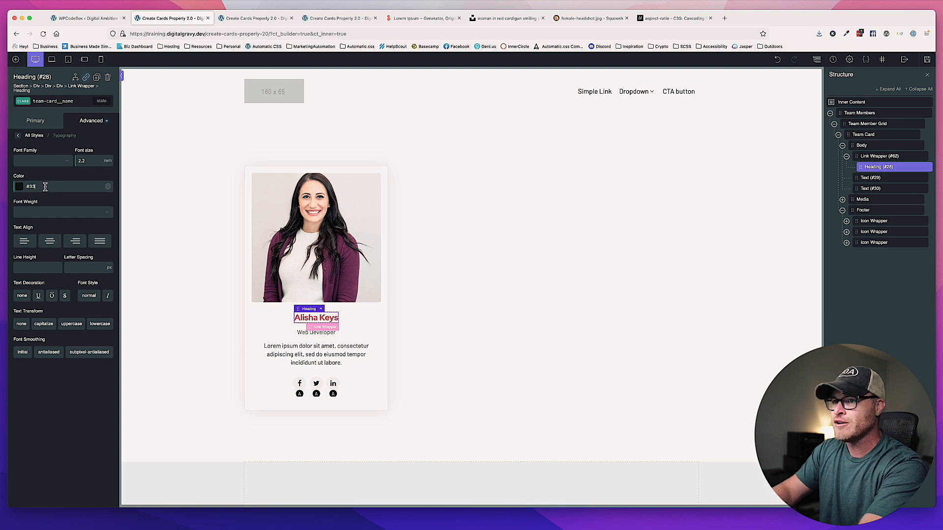
Save the page and check the linked name heading on the live page.
{"action": "left_click", "coordinate": [927, 60]}
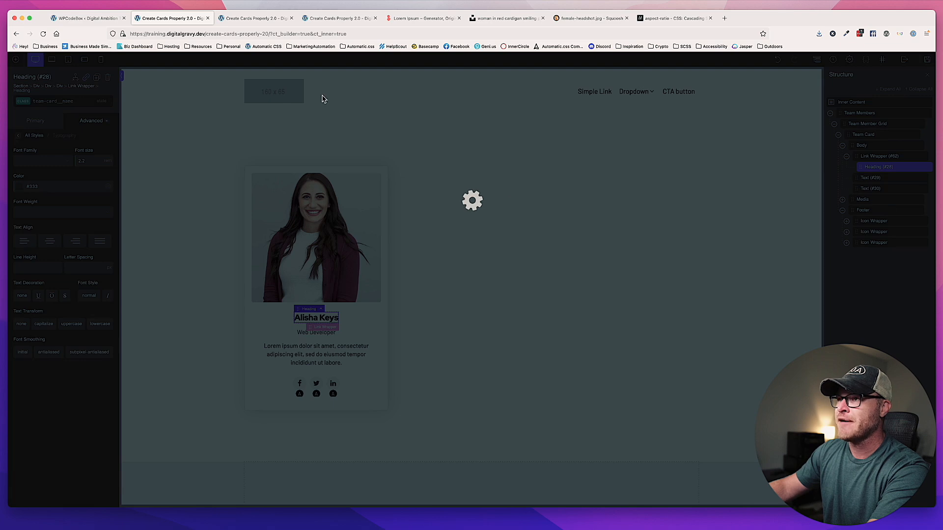
{"action": "left_click", "coordinate": [251, 18]}
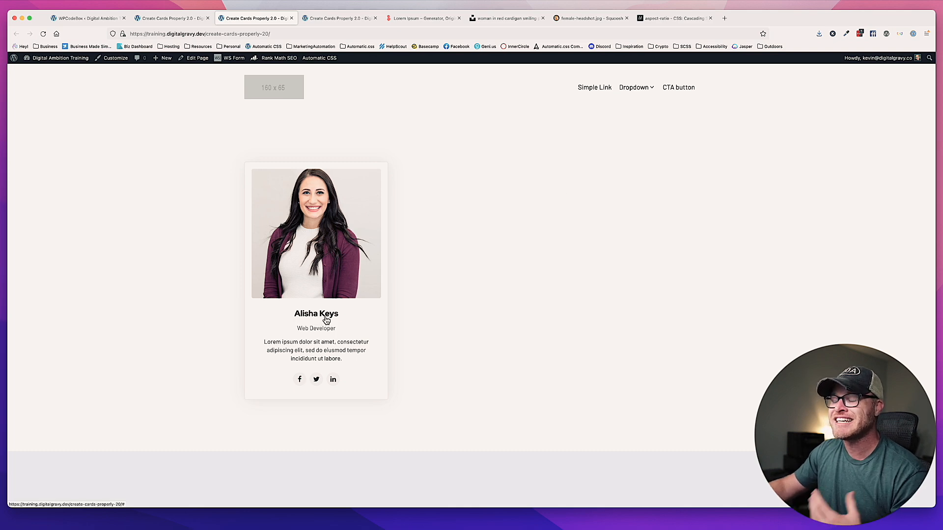
{"action": "scroll", "coordinate": [302, 400], "scroll_direction": "down", "scroll_amount": 1}
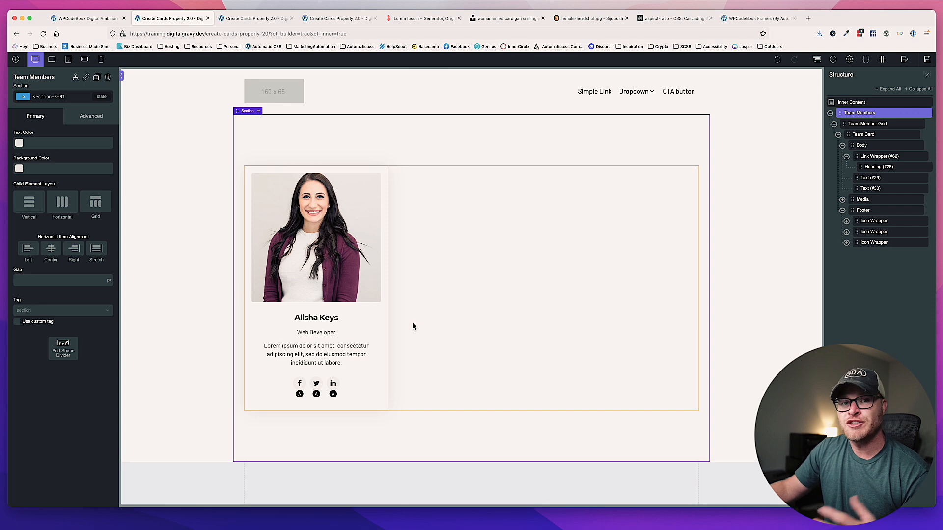
{"action": "left_click", "coordinate": [326, 321]}
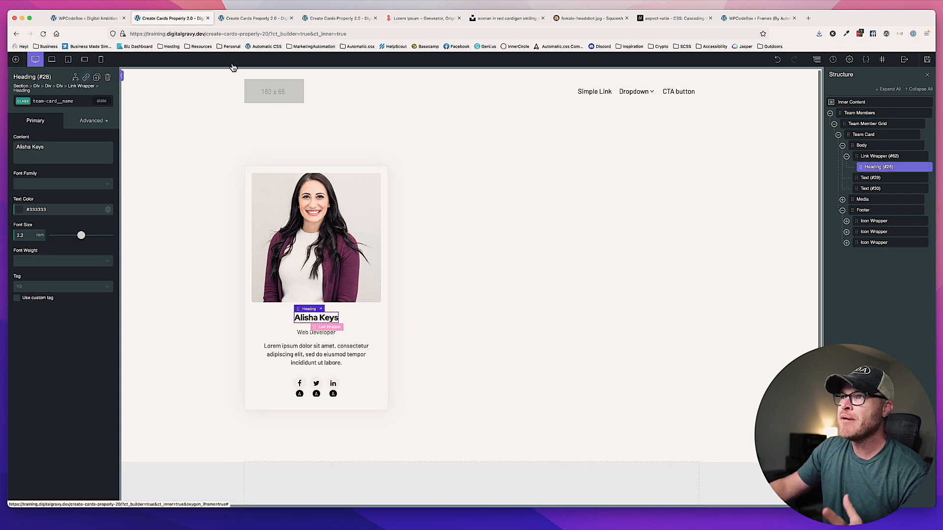
{"action": "left_click", "coordinate": [265, 18]}
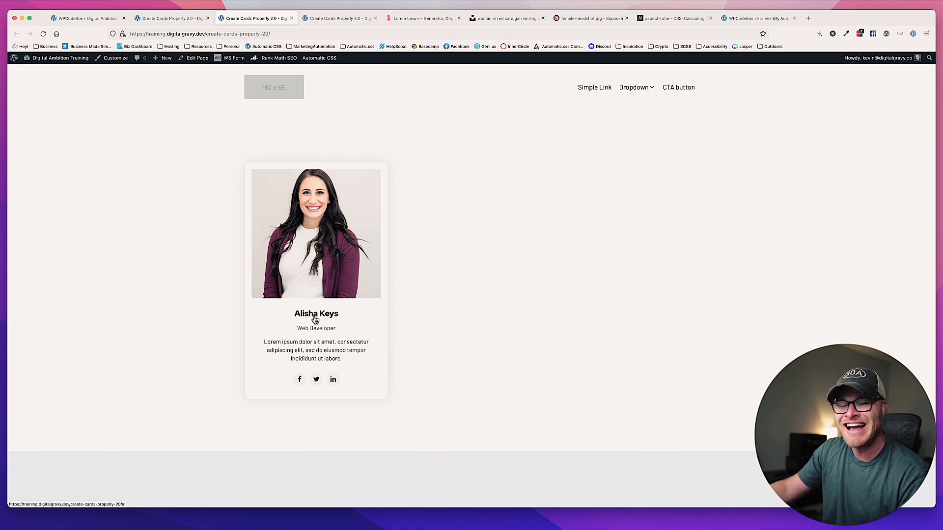
Set the hover text color of the heading's team-card__name class to var(--primary), and check the saved page live.
{"action": "scroll", "coordinate": [317, 321], "scroll_direction": "down", "scroll_amount": 1}
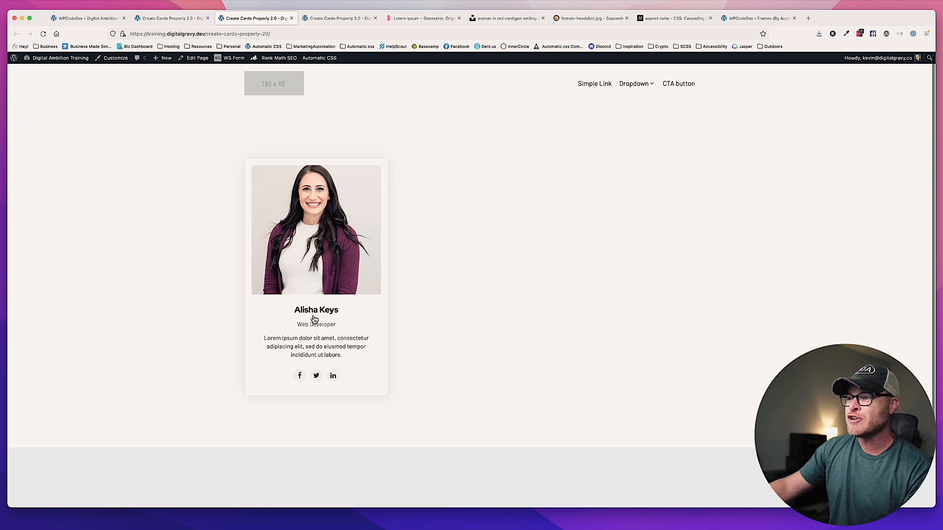
{"action": "left_click", "coordinate": [169, 22]}
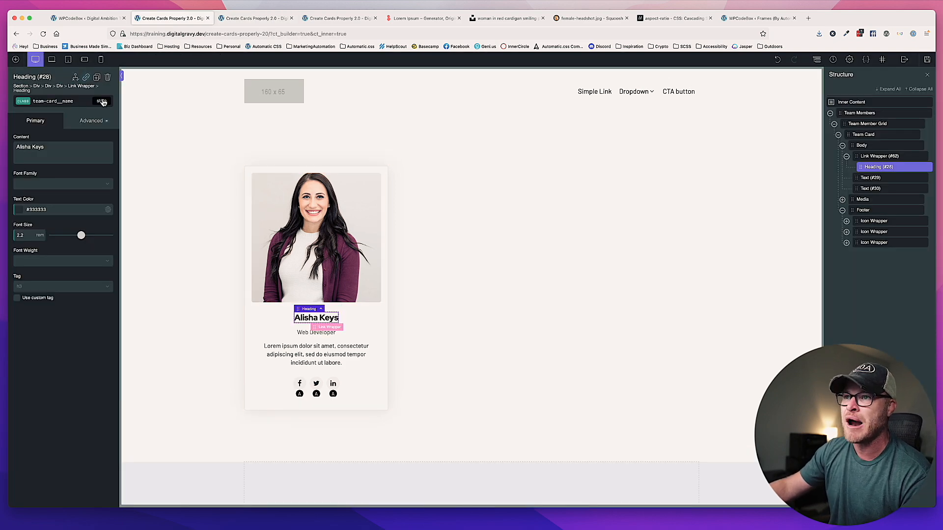
{"action": "left_click", "coordinate": [101, 100]}
{"action": "left_click", "coordinate": [83, 129]}
{"action": "left_click", "coordinate": [47, 211]}
{"action": "type", "text": "var(--primary)"}
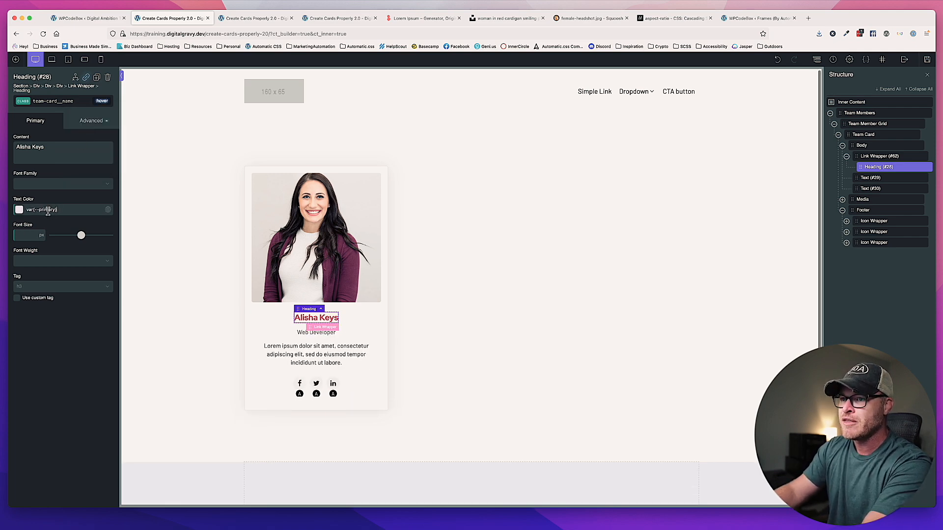
{"action": "left_click", "coordinate": [926, 59]}
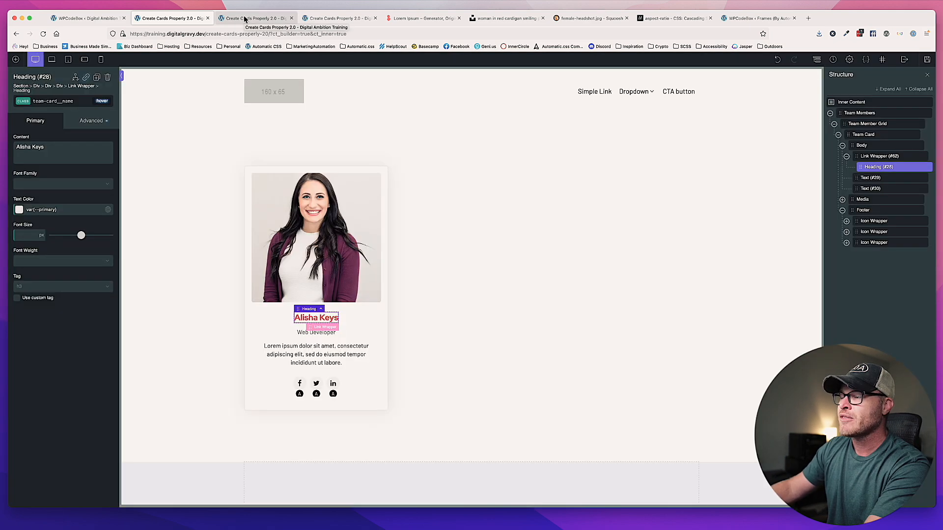
{"action": "left_click", "coordinate": [244, 18]}
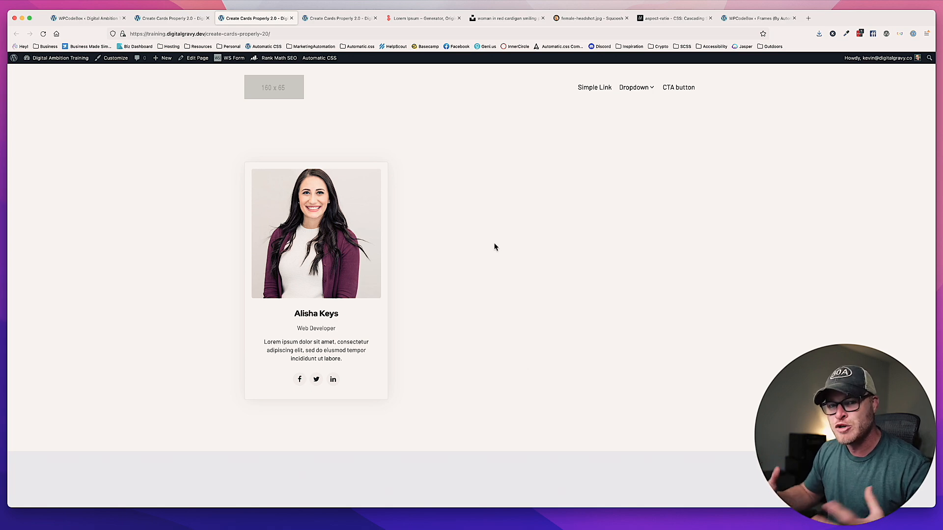
Add the class clickable-parent to the link wrapper around the team card's name heading.
{"action": "left_click", "coordinate": [169, 19]}
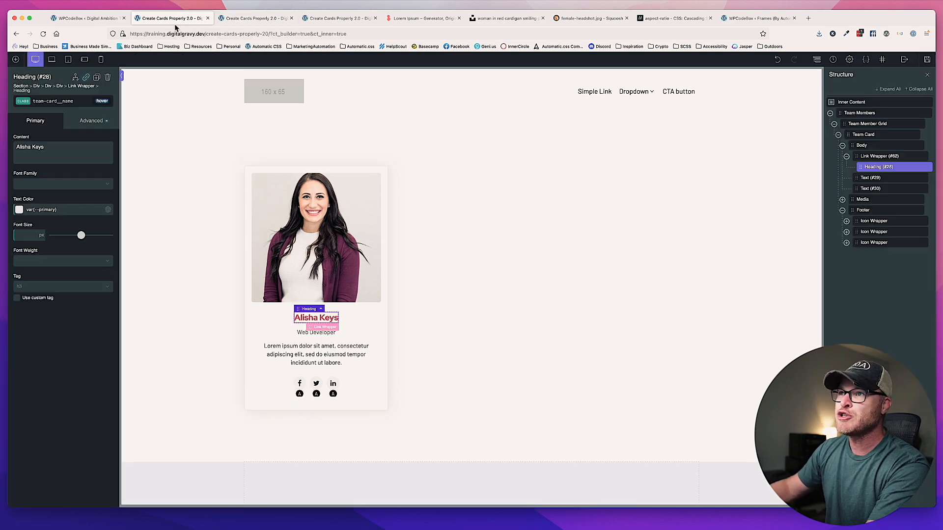
{"action": "left_click", "coordinate": [317, 325]}
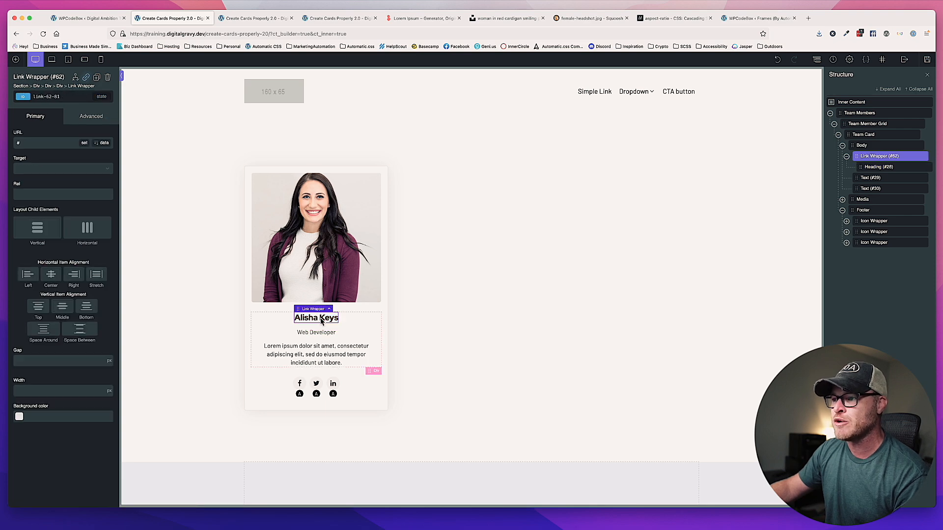
{"action": "left_click", "coordinate": [52, 96]}
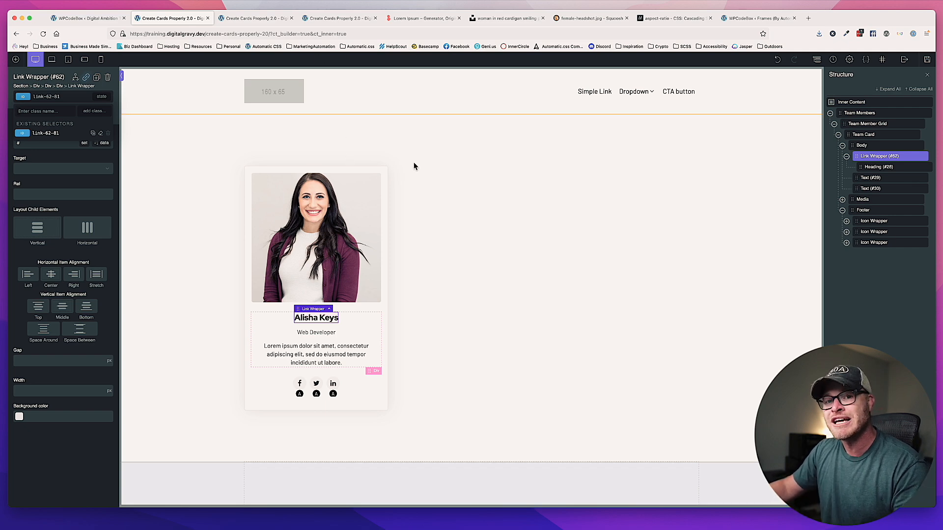
{"action": "type", "text": "clickable-care"}
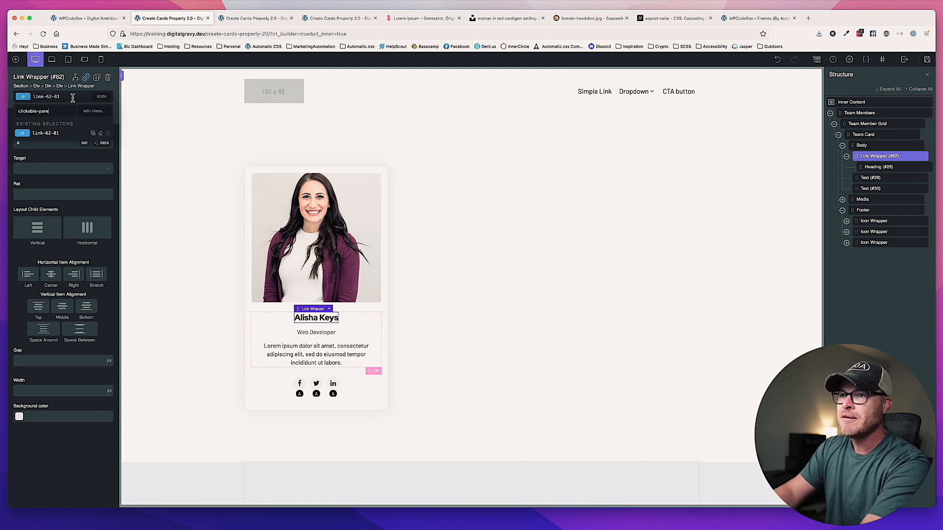
{"action": "type", "text": "nt"}
{"action": "key", "text": "Return"}
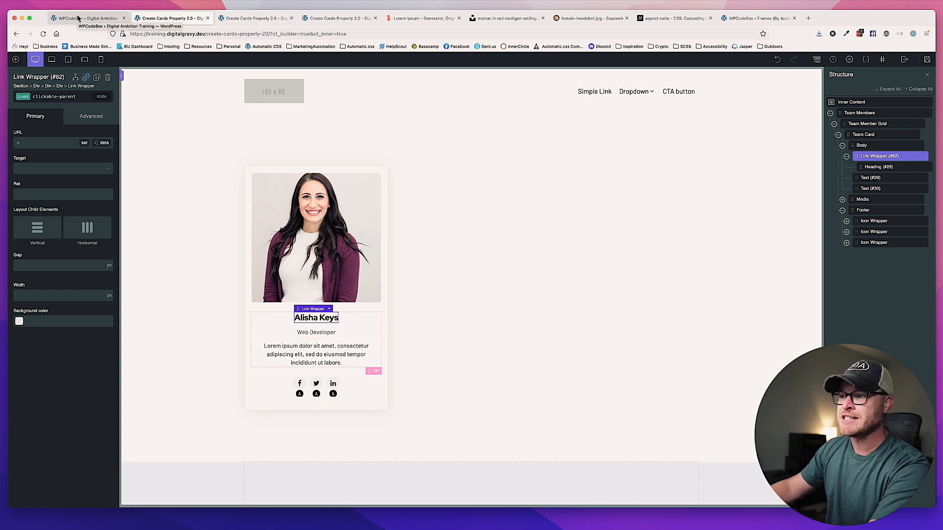
{"action": "left_click", "coordinate": [332, 321]}
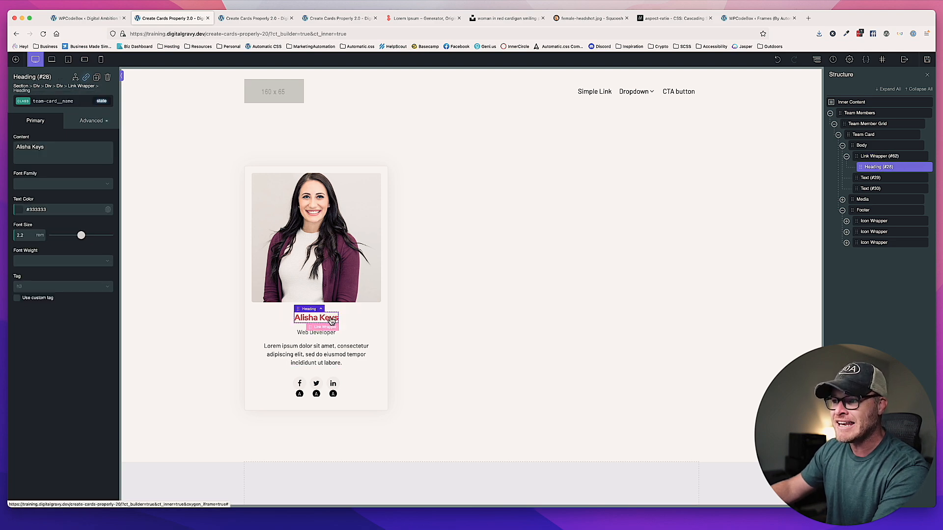
{"action": "left_click", "coordinate": [322, 310]}
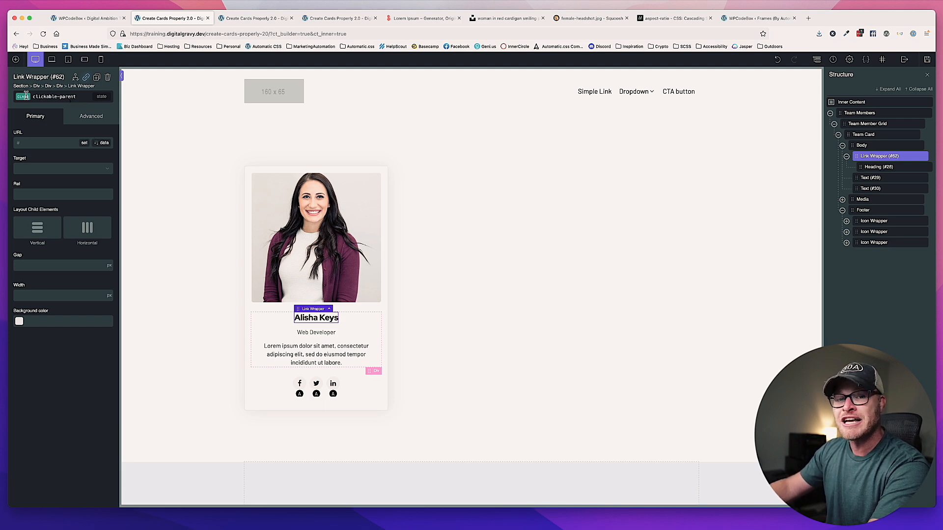
Add a .clickable-parent rule with a nested &::after block below the .team-card rule in the Global Styling SCSS snippet.
{"action": "left_click", "coordinate": [73, 18]}
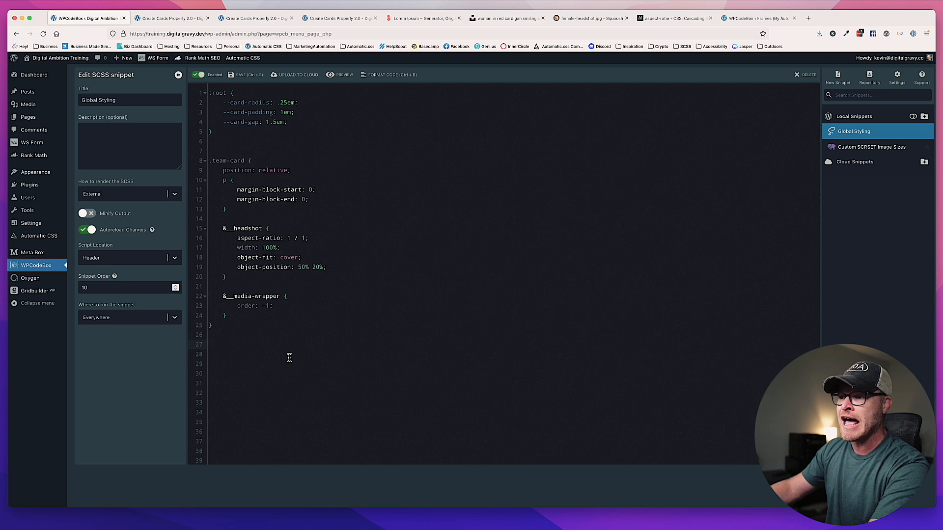
{"action": "left_click", "coordinate": [233, 171]}
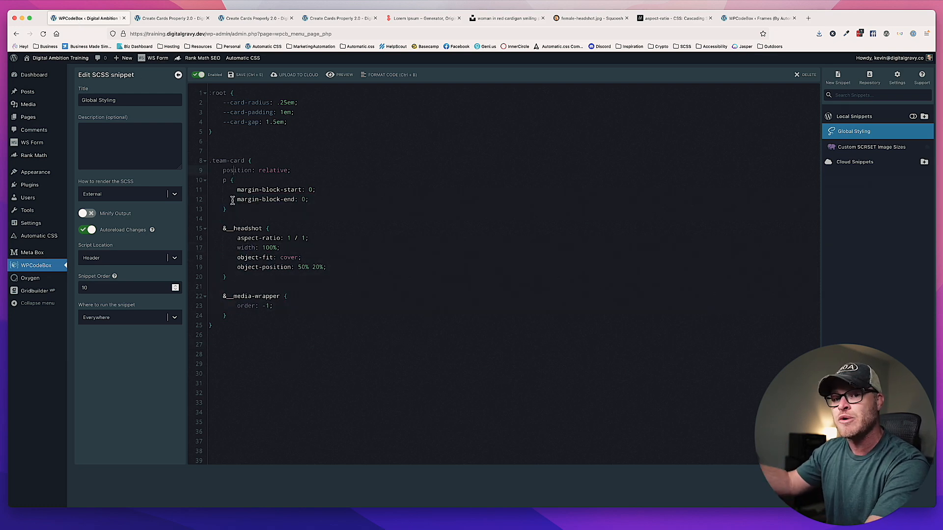
{"action": "left_click", "coordinate": [253, 334]}
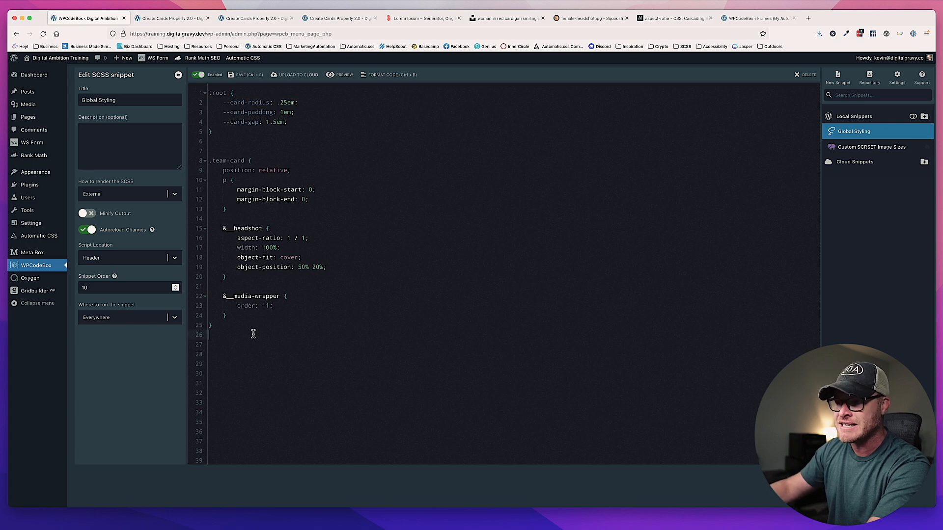
{"action": "key", "text": "Return"}
{"action": "type", "text": ".clickab"}
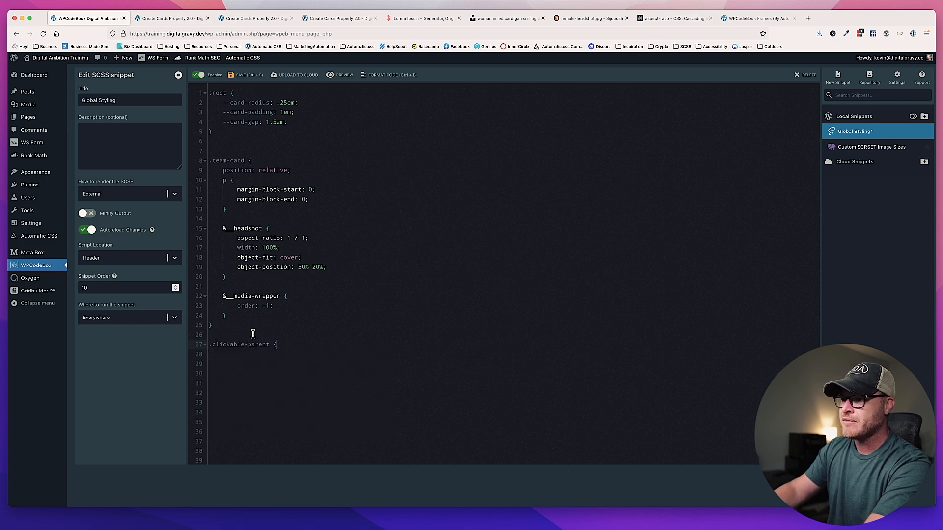
{"action": "type", "text": "le-parent {"}
{"action": "key", "text": "Return"}
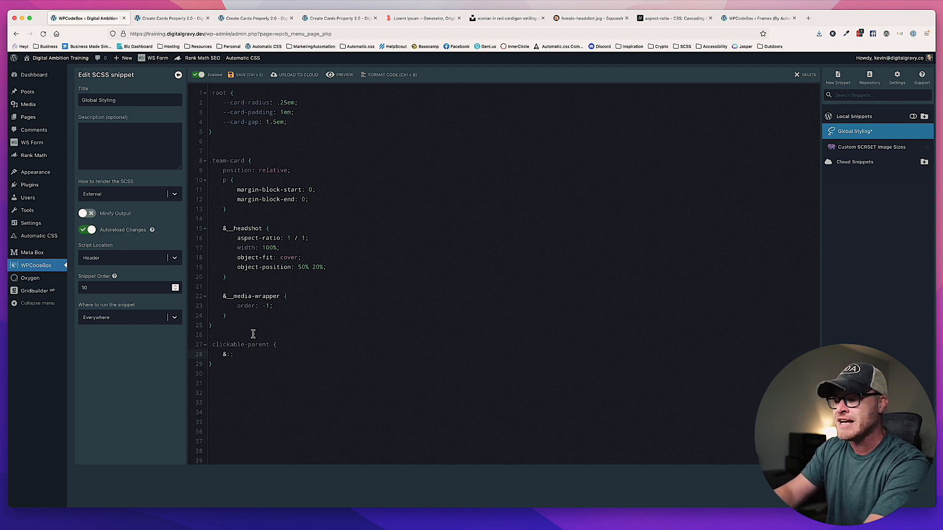
{"action": "type", "text": "&::after {"}
{"action": "key", "text": "Return"}
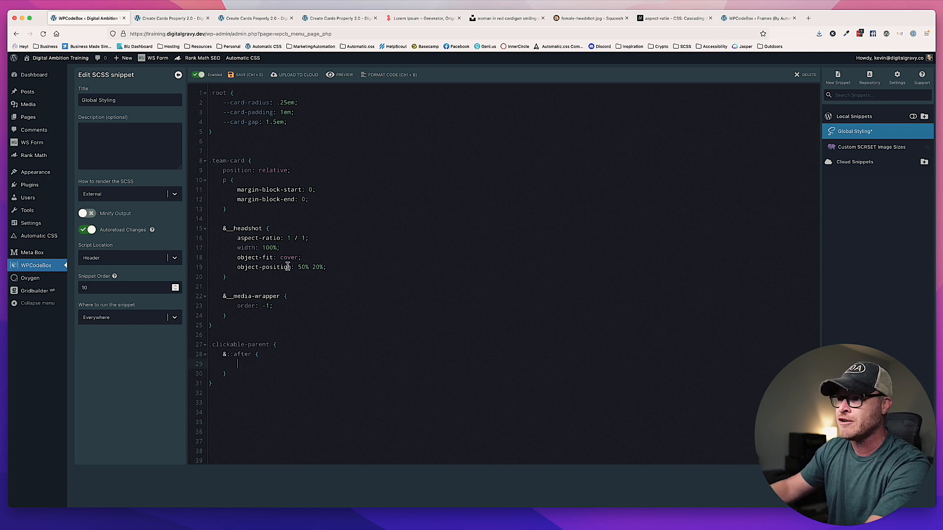
Remove the position: relative declaration from the .team-card rule.
{"action": "left_click_drag", "start_coordinate": [306, 170], "coordinate": [171, 172]}
{"action": "key", "text": "BackSpace"}
{"action": "key", "text": "BackSpace"}
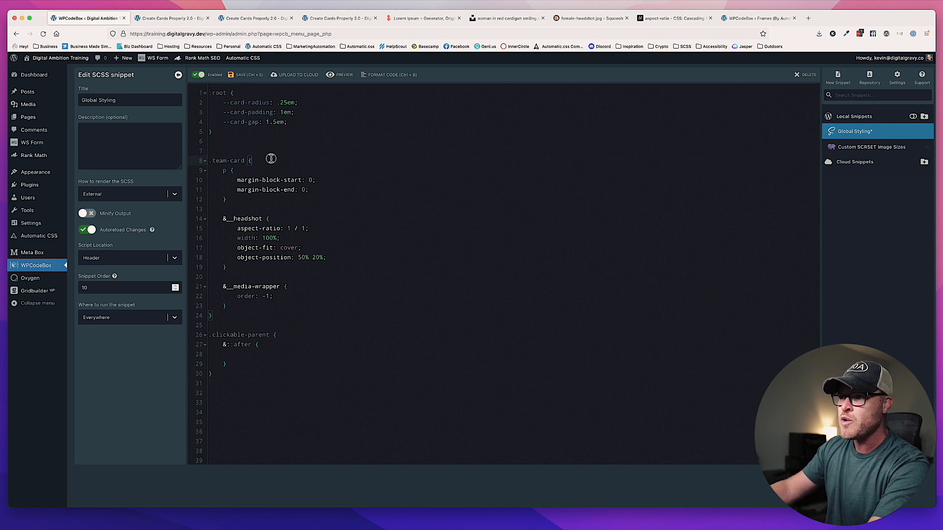
{"action": "left_click_drag", "start_coordinate": [273, 160], "coordinate": [196, 162]}
{"action": "left_click_drag", "start_coordinate": [259, 345], "coordinate": [229, 345]}
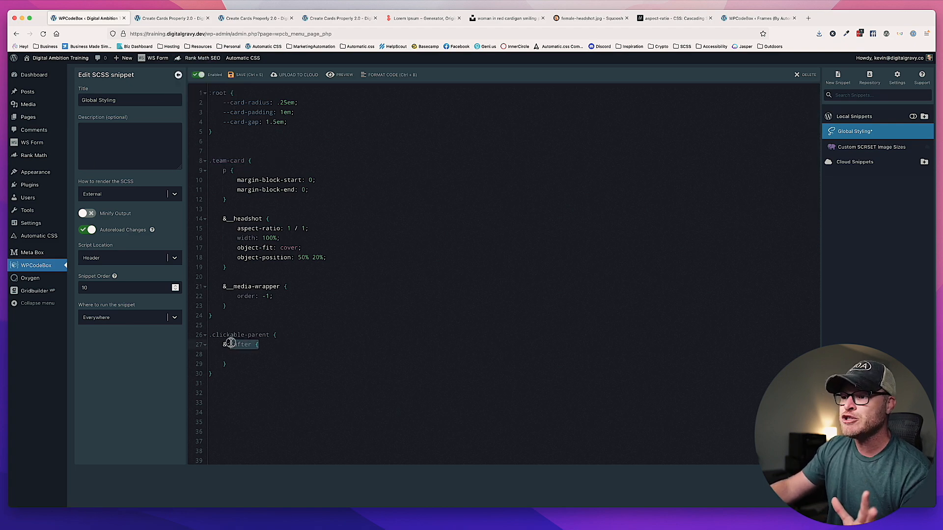
{"action": "left_click", "coordinate": [236, 352]}
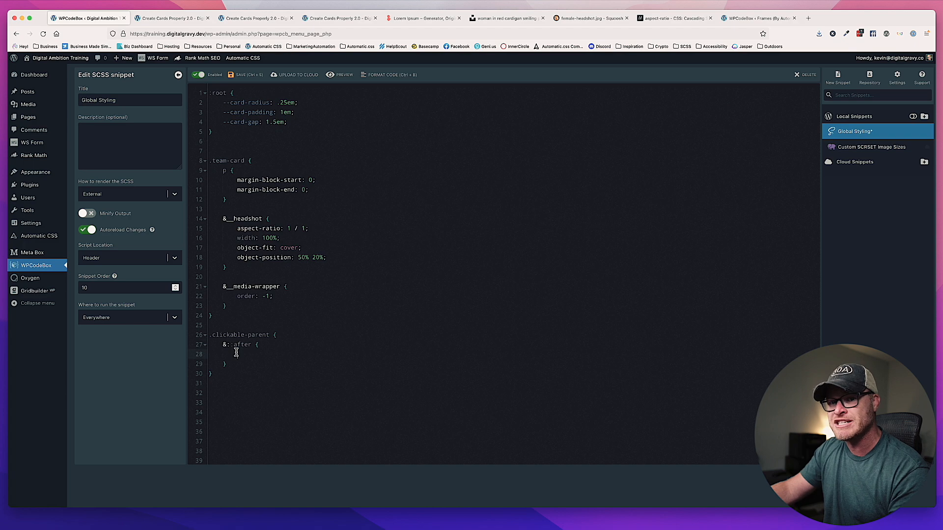
Add position: relative; as the first declaration inside the .team-card rule.
{"action": "left_click", "coordinate": [266, 162]}
{"action": "double_click", "coordinate": [229, 163]}
{"action": "left_click", "coordinate": [259, 162]}
{"action": "key", "text": "Return"}
{"action": "type", "text": "pos"}
{"action": "key", "text": "Return"}
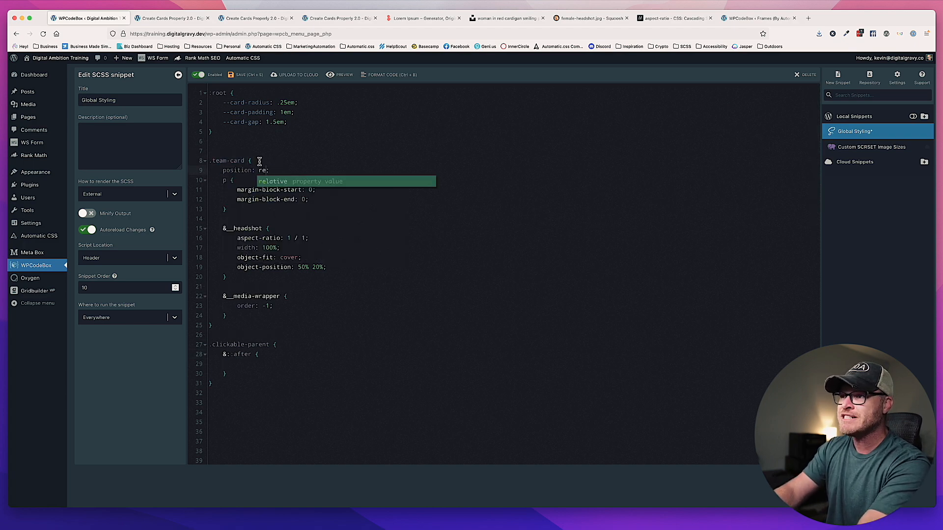
{"action": "type", "text": "rel"}
{"action": "key", "text": "Return"}
{"action": "type", "text": ";"}
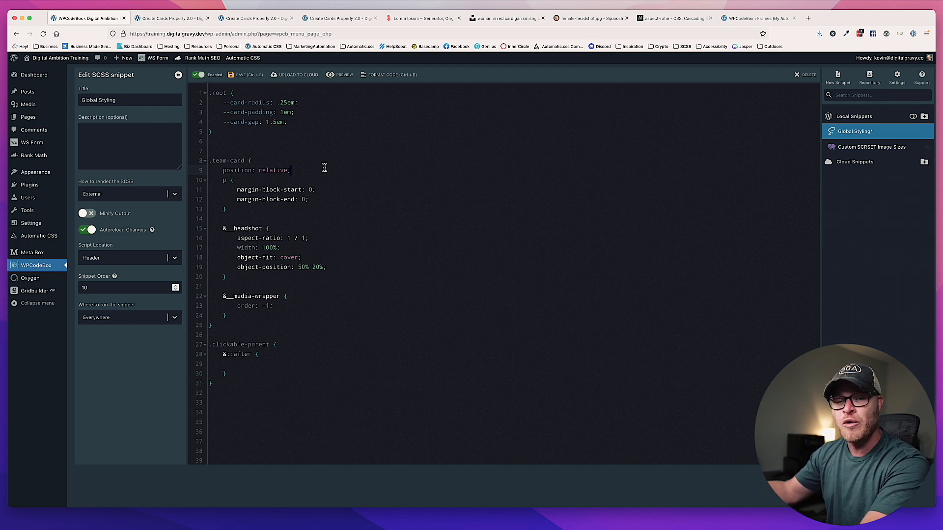
Delete the position: relative line from the .team-card rule and undo the deletion.
{"action": "left_click_drag", "start_coordinate": [326, 168], "coordinate": [221, 170]}
{"action": "key", "text": "BackSpace"}
{"action": "key", "text": "BackSpace"}
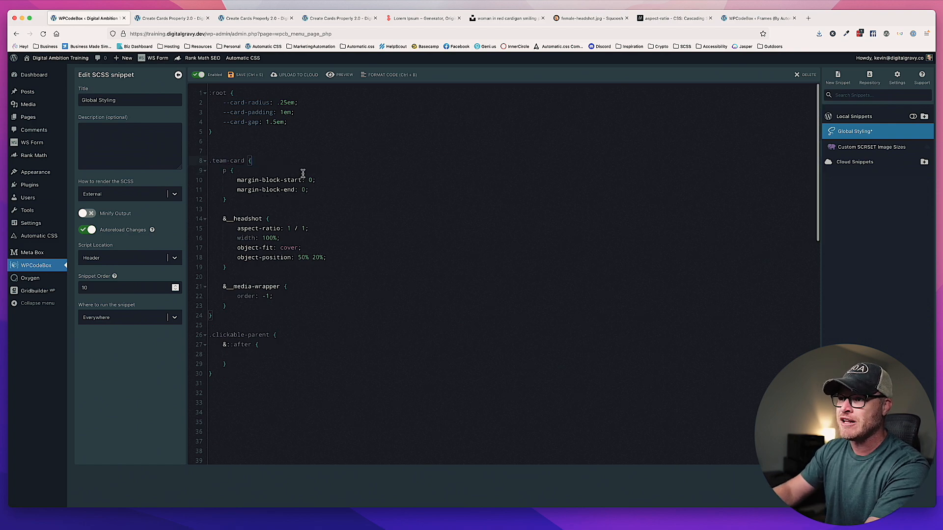
{"action": "key", "text": "super+z"}
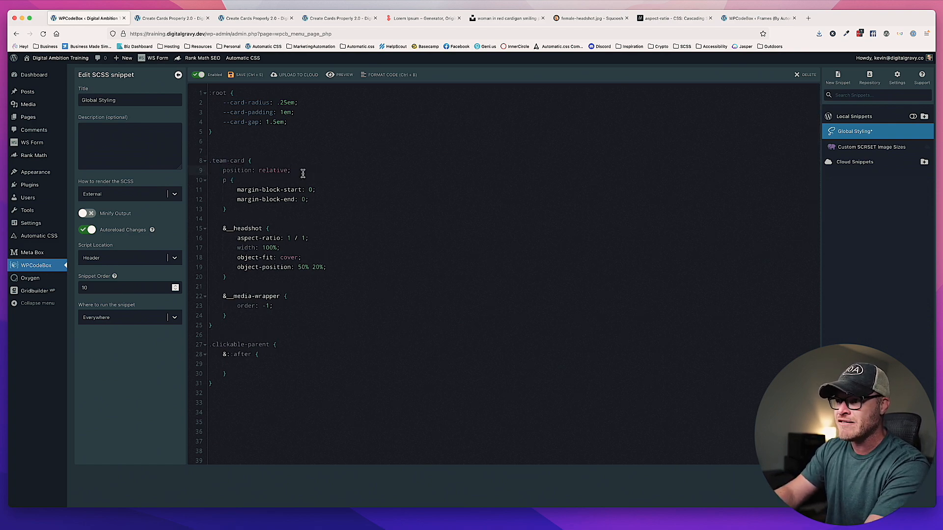
Compare the Team Card's position options in the page builder's layout settings with the position: relative line in the WPCodeBox snippet.
{"action": "left_click", "coordinate": [170, 18]}
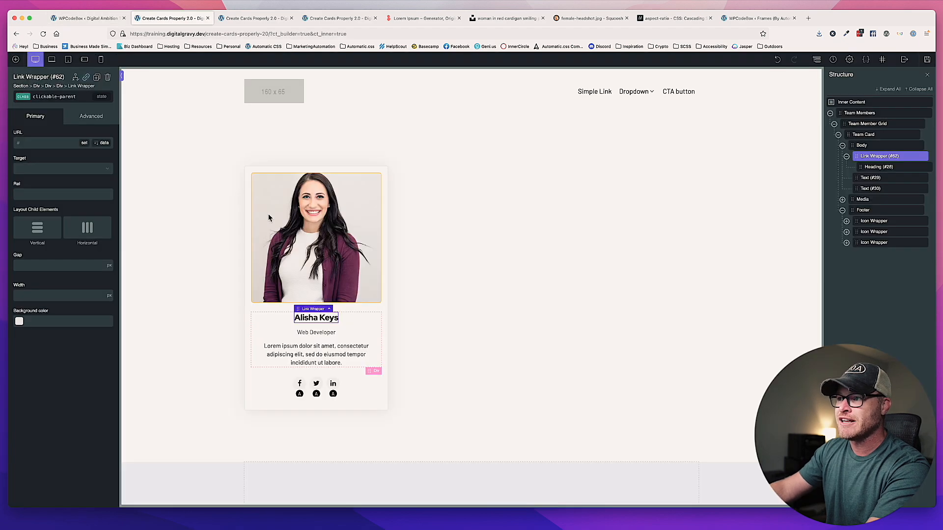
{"action": "left_click", "coordinate": [255, 170]}
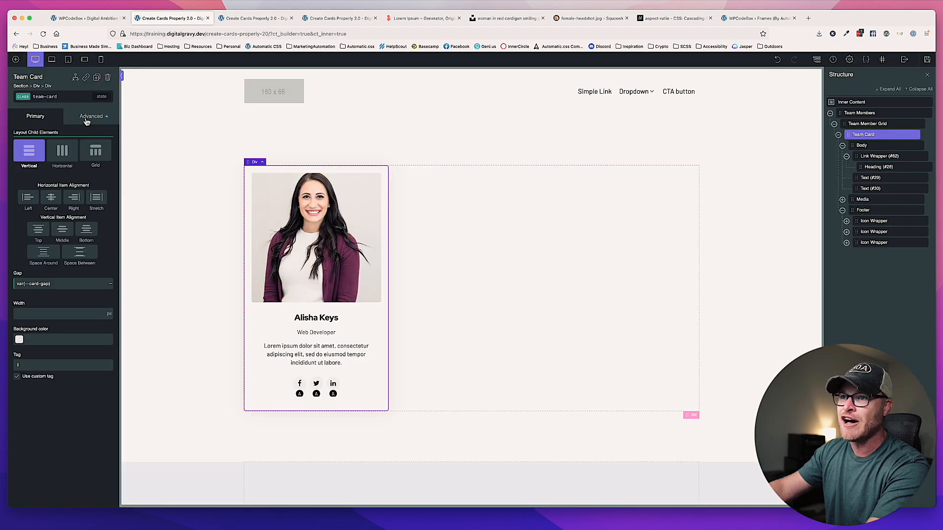
{"action": "left_click", "coordinate": [90, 116]}
{"action": "left_click", "coordinate": [54, 177]}
{"action": "scroll", "coordinate": [67, 383], "scroll_direction": "down", "scroll_amount": 3}
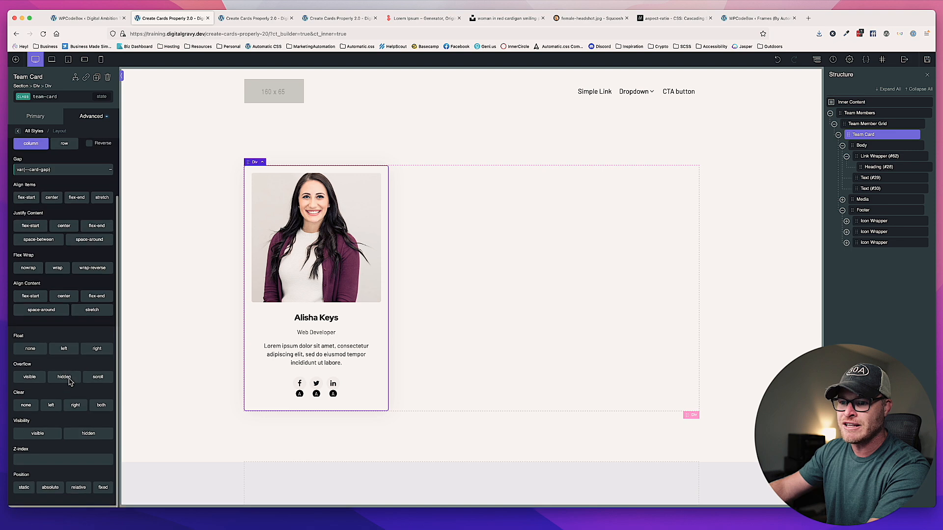
{"action": "left_click", "coordinate": [86, 18]}
{"action": "left_click_drag", "start_coordinate": [314, 172], "coordinate": [179, 170]}
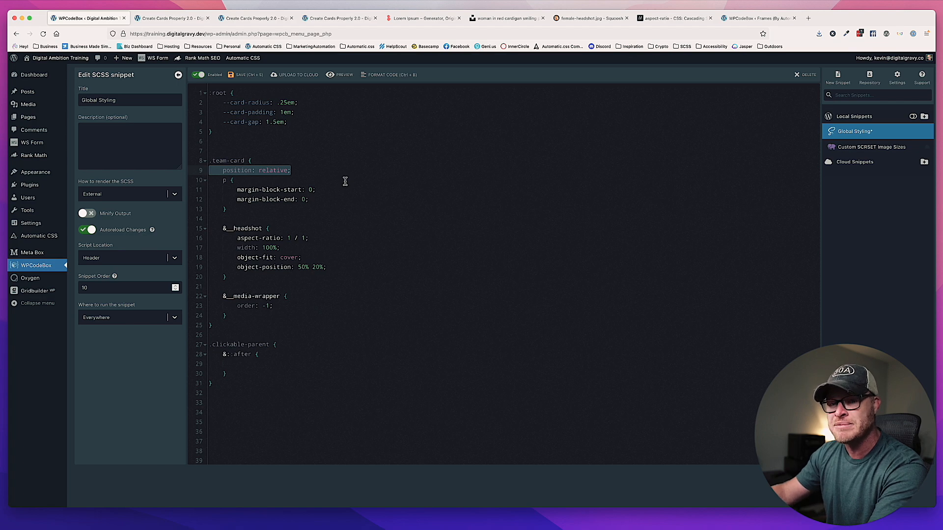
{"action": "left_click", "coordinate": [260, 161]}
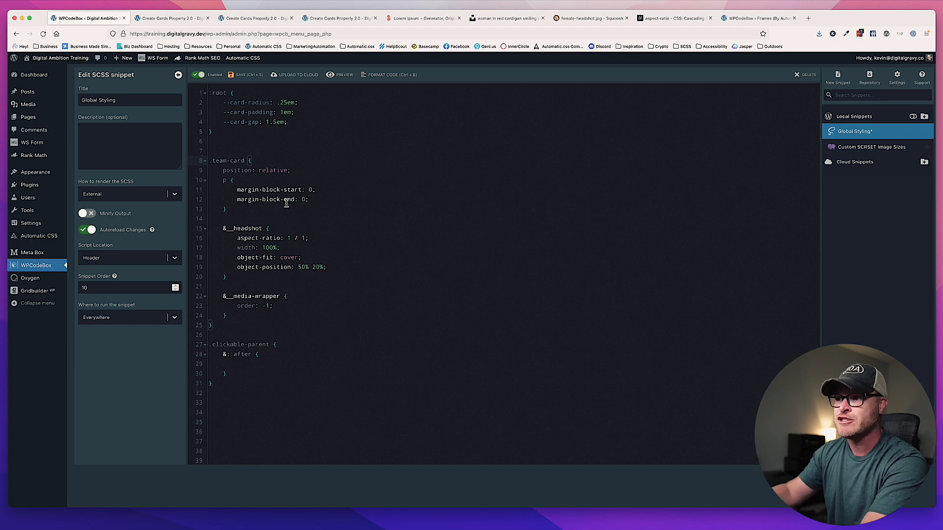
{"action": "left_click_drag", "start_coordinate": [301, 171], "coordinate": [185, 170]}
{"action": "left_click", "coordinate": [332, 238]}
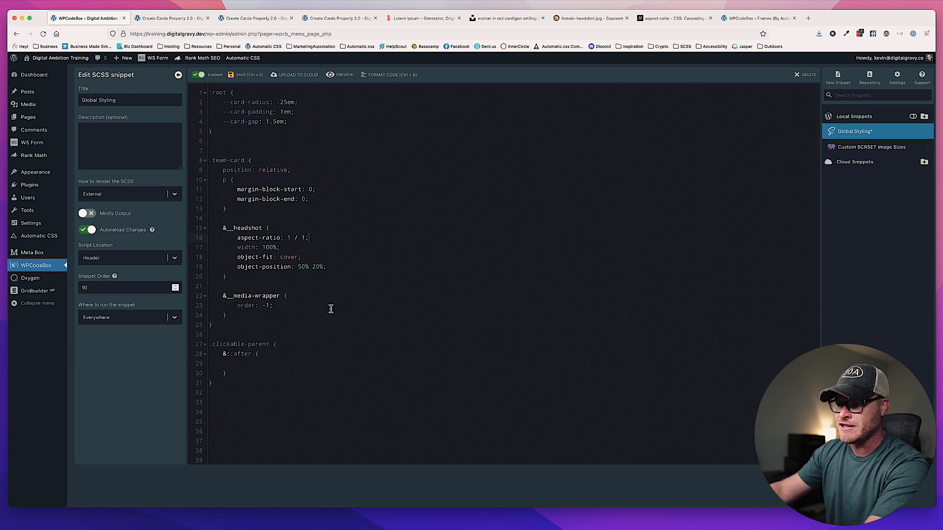
Add content: '';, display: flex; and position: absolute; to the ::after rule inside .clickable-parent.
{"action": "scroll", "coordinate": [338, 294], "scroll_direction": "down", "scroll_amount": 3}
{"action": "left_click", "coordinate": [245, 310]}
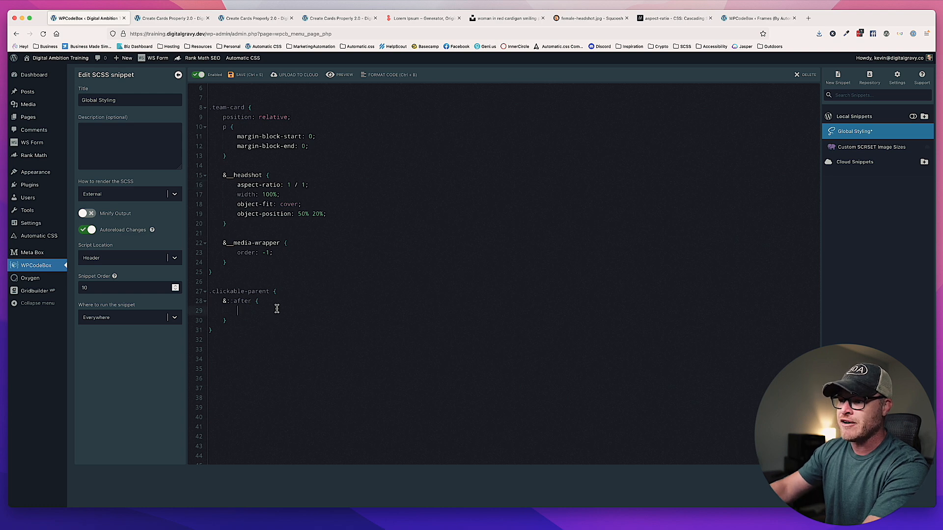
{"action": "type", "text": "content: ;"}
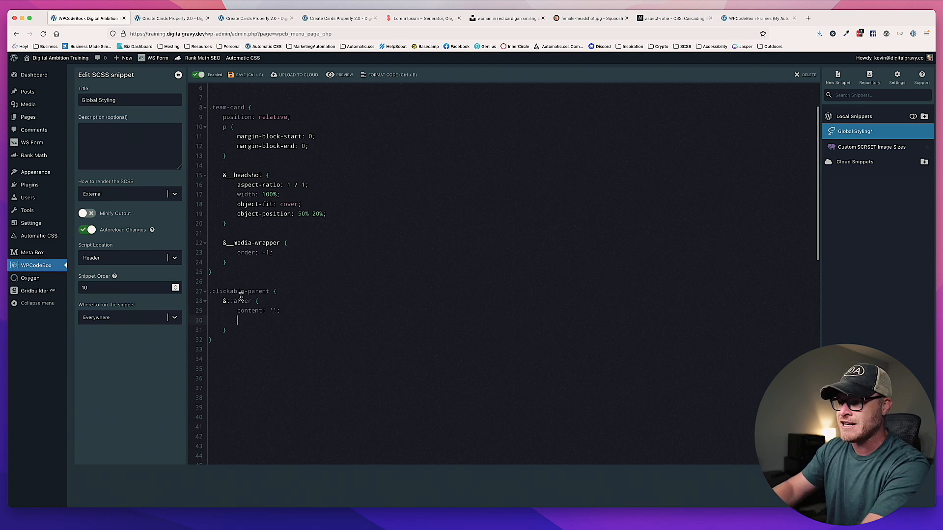
{"action": "key", "text": "Return"}
{"action": "type", "text": "display: flex;"}
{"action": "key", "text": "Return"}
{"action": "type", "text": "position: abs;"}
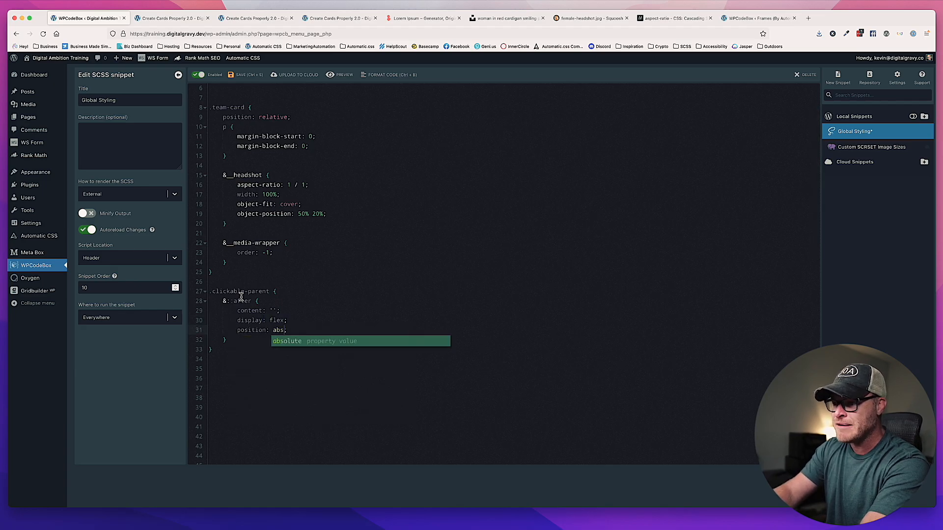
{"action": "key", "text": "Return"}
{"action": "key", "text": "Return"}
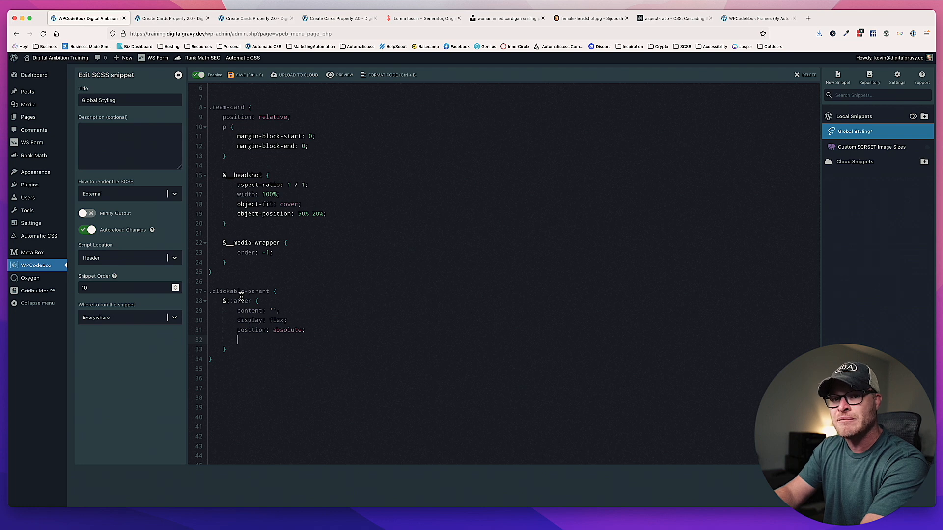
Set top, right, bottom and left to 0 in the .clickable-parent ::after rule.
{"action": "type", "text": "top"}
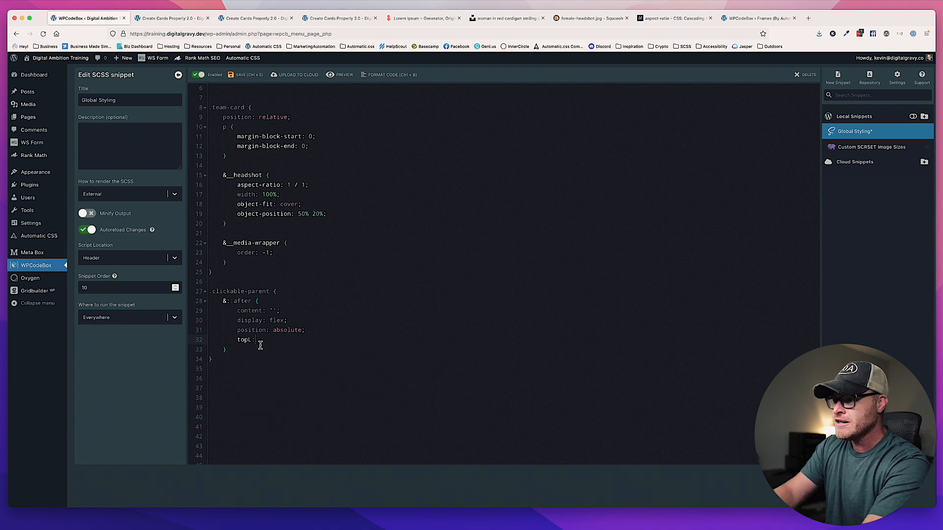
{"action": "type", "text": ": 0;"}
{"action": "key", "text": "Return"}
{"action": "type", "text": "right: 0;"}
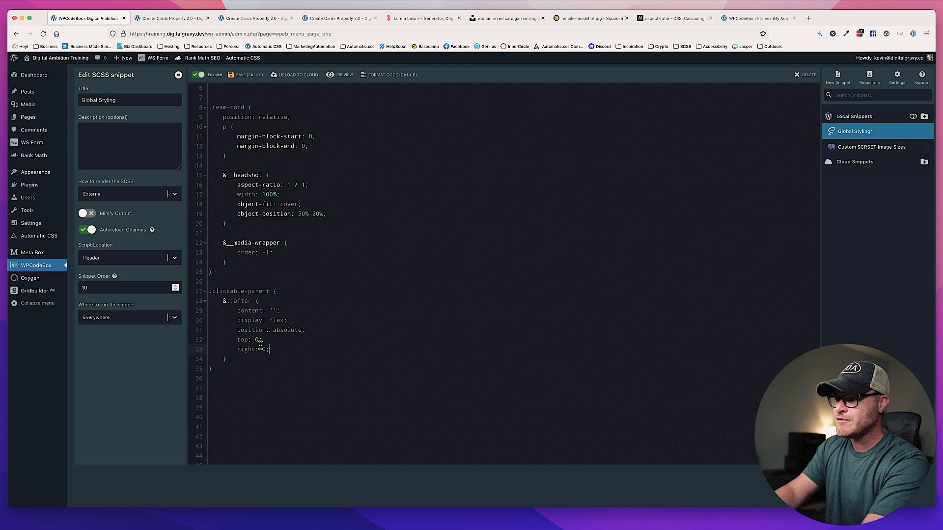
{"action": "key", "text": "Return"}
{"action": "type", "text": "bottom:0;"}
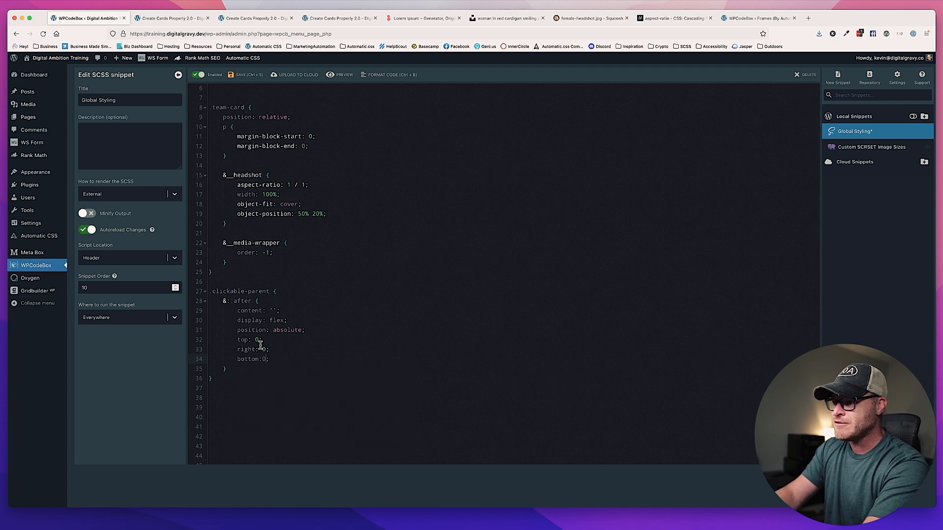
{"action": "key", "text": "Return"}
{"action": "type", "text": "left: 0;"}
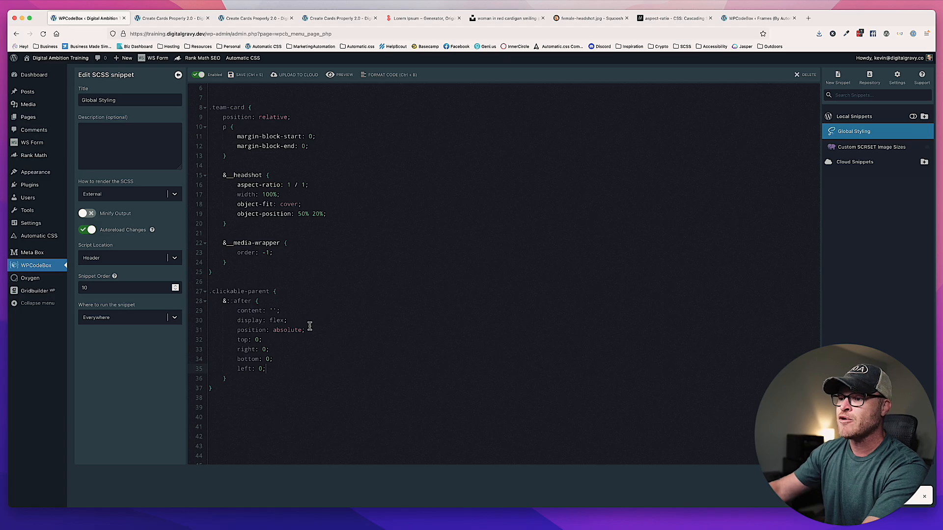
Add cursor: pointer; as the last declaration of the .clickable-parent ::after rule.
{"action": "key", "text": "Return"}
{"action": "type", "text": "cursor: poin"}
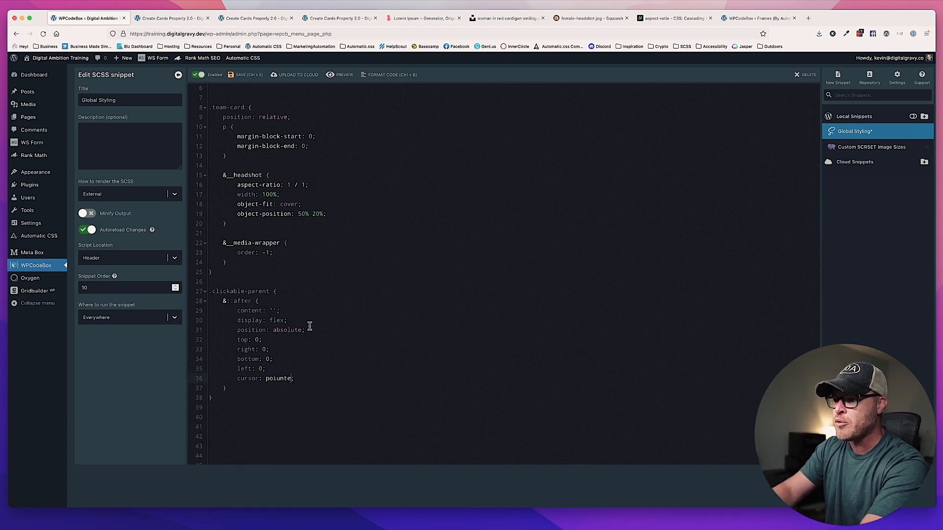
{"action": "type", "text": "ter;"}
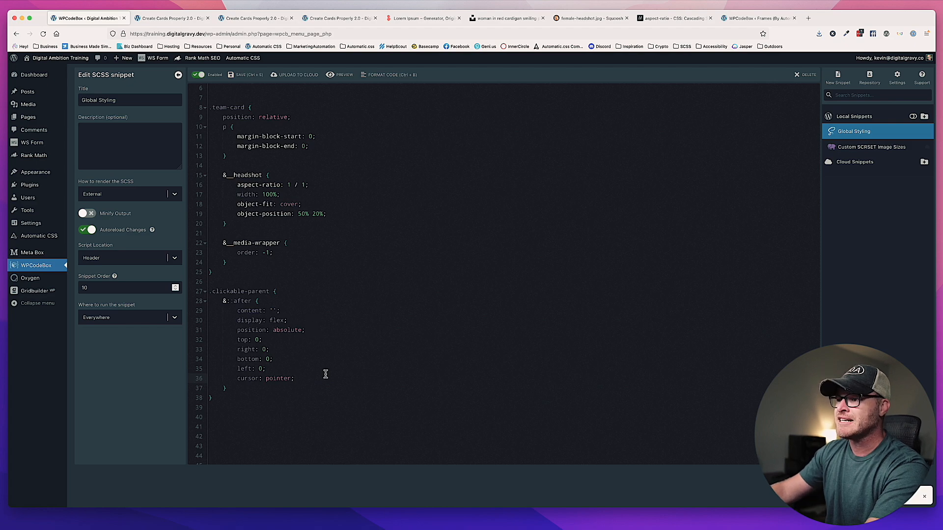
Reload the live page, save the page in the builder, and check the card's clickable area on the live page.
{"action": "left_click", "coordinate": [228, 20]}
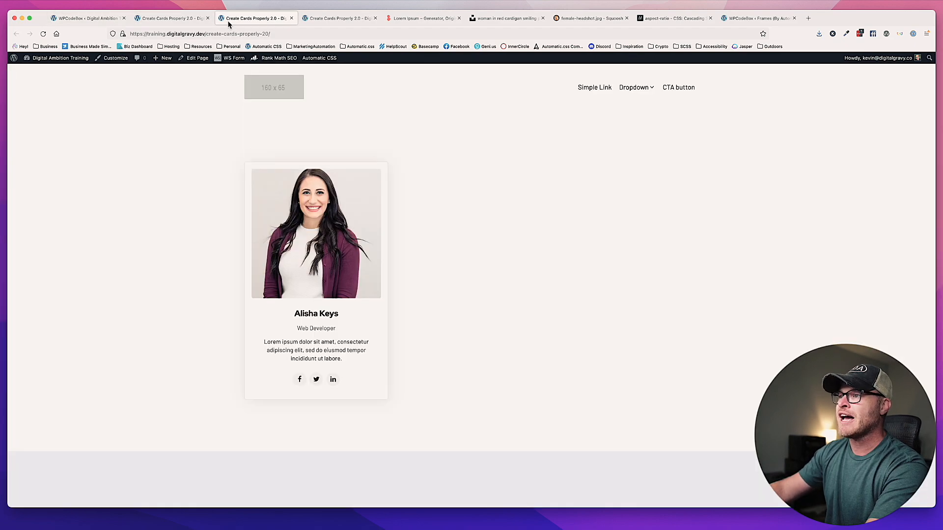
{"action": "key", "text": "super+r"}
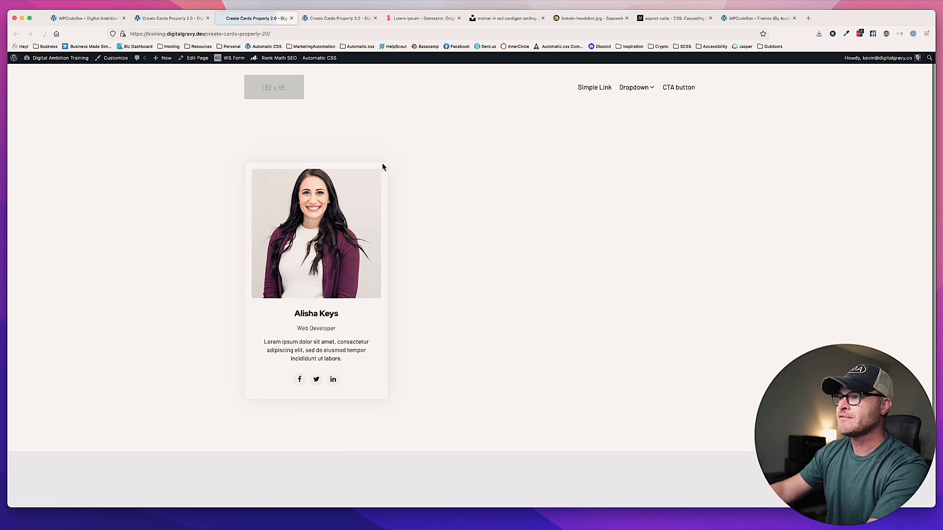
{"action": "left_click", "coordinate": [167, 19]}
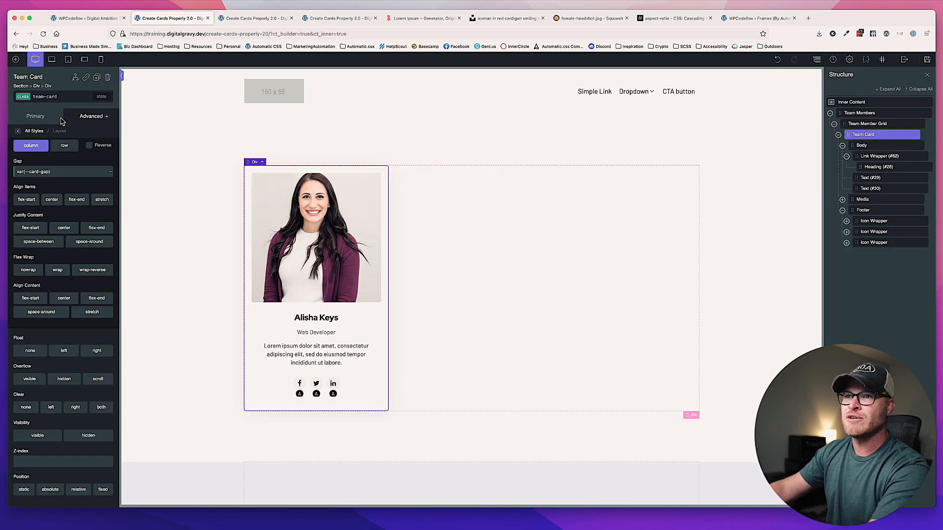
{"action": "left_click", "coordinate": [926, 60]}
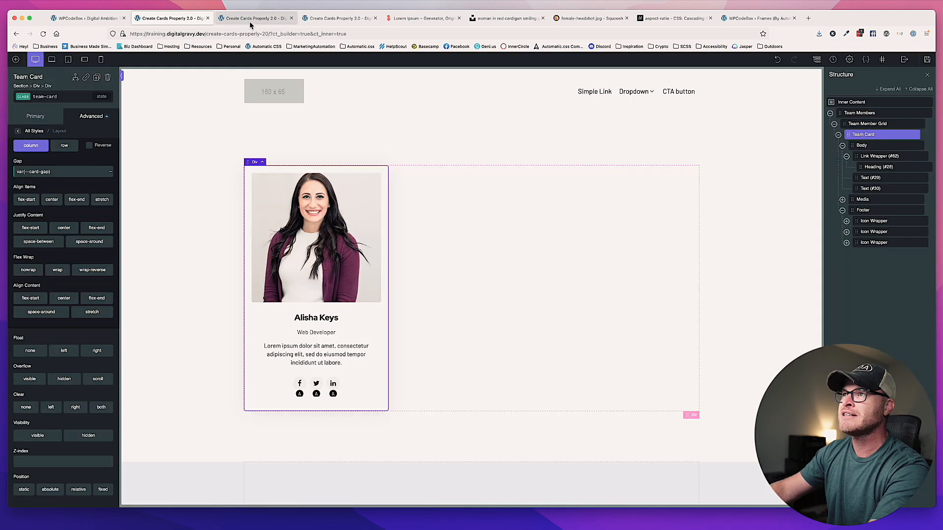
{"action": "left_click", "coordinate": [250, 18]}
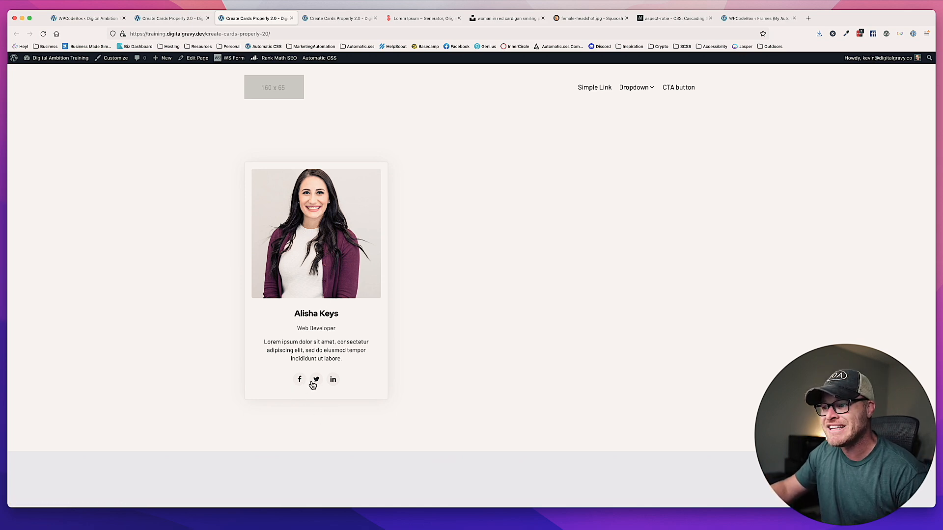
Set the card Footer's position to relative in the builder, save the page, and reload the live page.
{"action": "left_click", "coordinate": [87, 17]}
{"action": "left_click", "coordinate": [150, 19]}
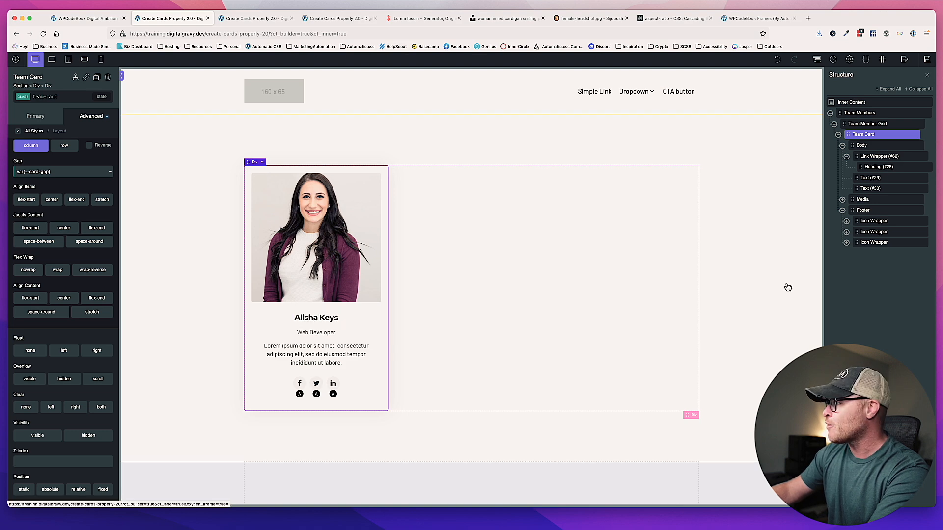
{"action": "left_click", "coordinate": [865, 210]}
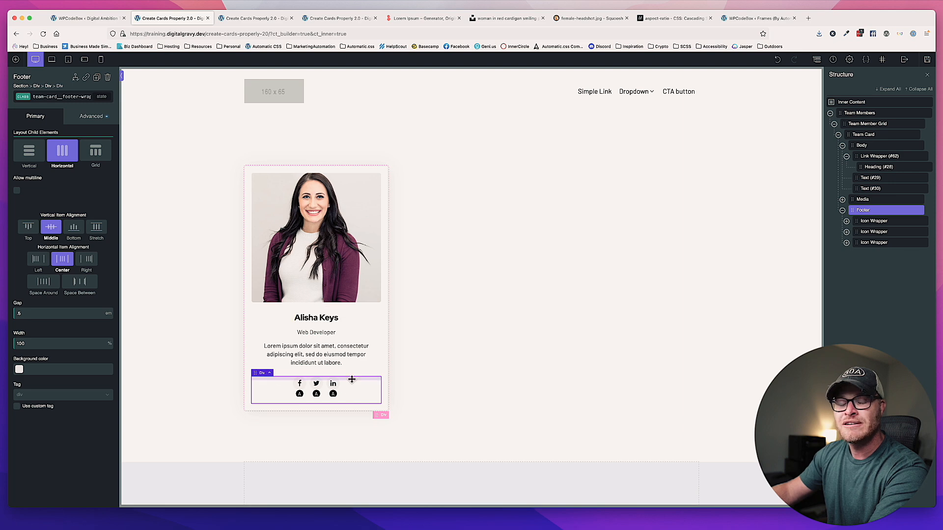
{"action": "left_click", "coordinate": [93, 117]}
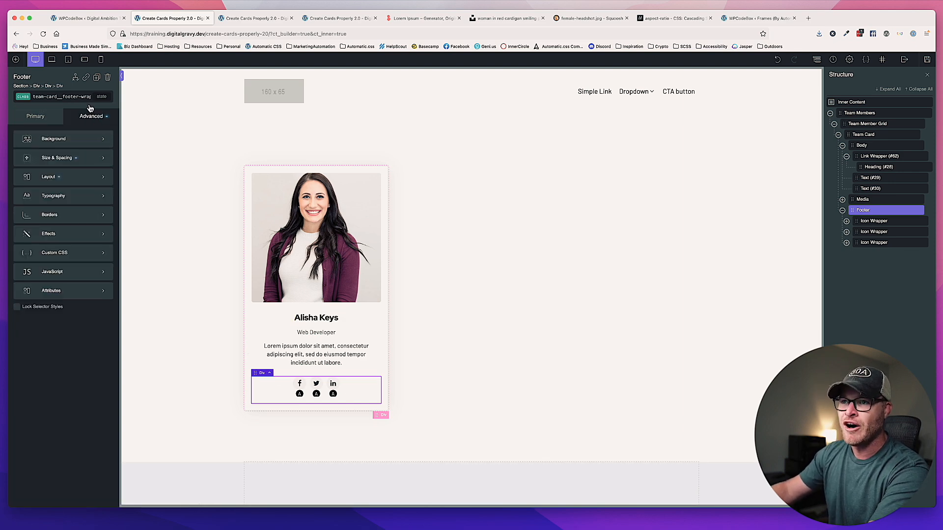
{"action": "left_click", "coordinate": [80, 178]}
{"action": "scroll", "coordinate": [74, 320], "scroll_direction": "down", "scroll_amount": 5}
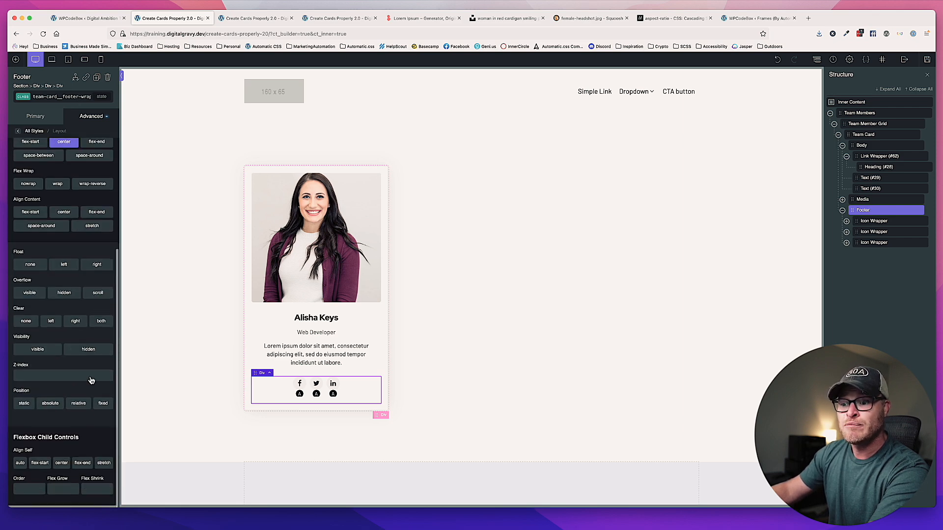
{"action": "left_click", "coordinate": [74, 410]}
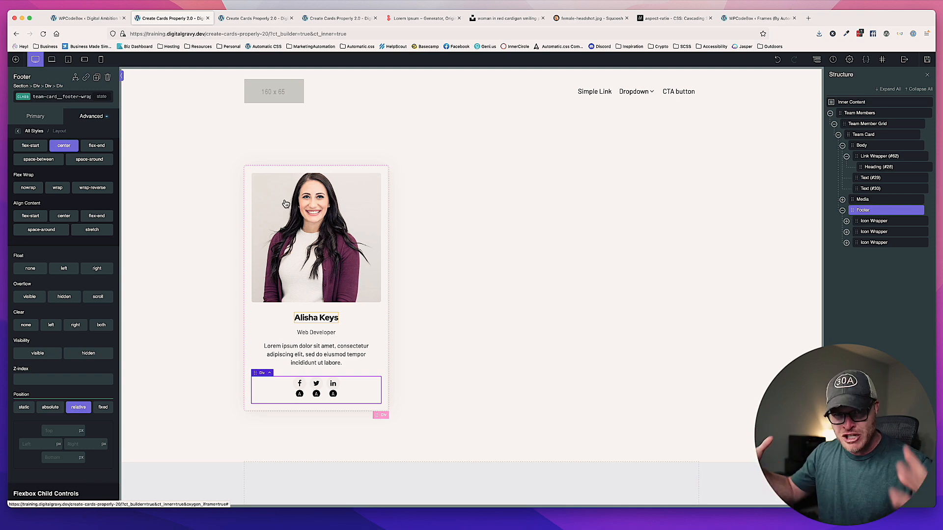
{"action": "left_click", "coordinate": [927, 60]}
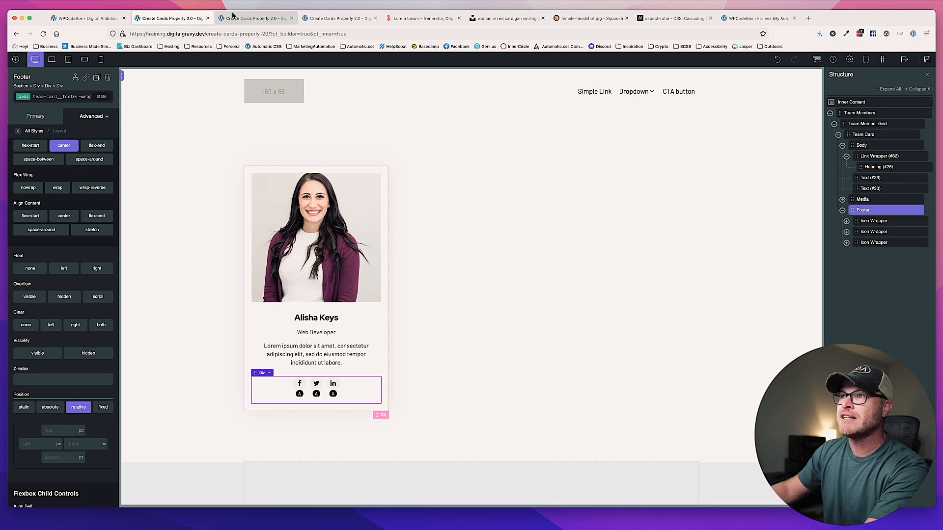
{"action": "left_click", "coordinate": [234, 19]}
{"action": "key", "text": "super+r"}
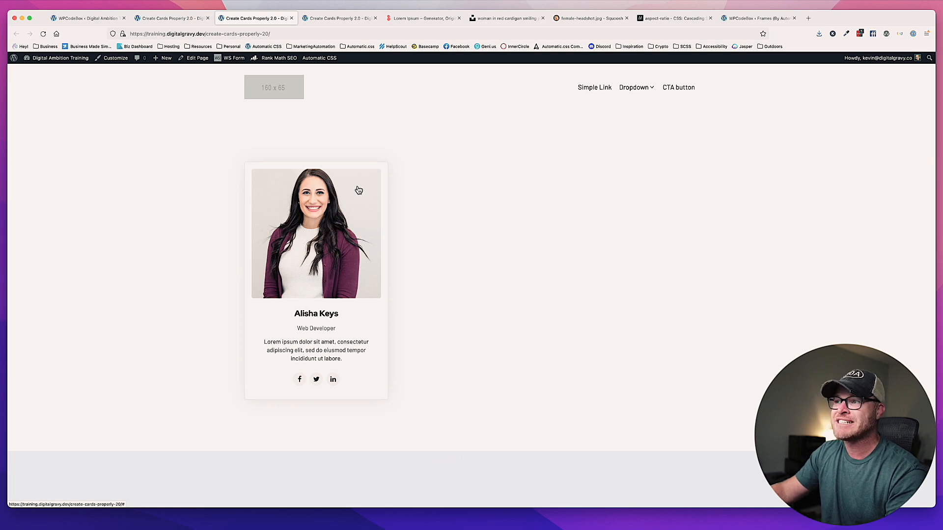
Add a transform of type translate to the hover state of the Team Card's team-card class.
{"action": "left_click", "coordinate": [158, 20]}
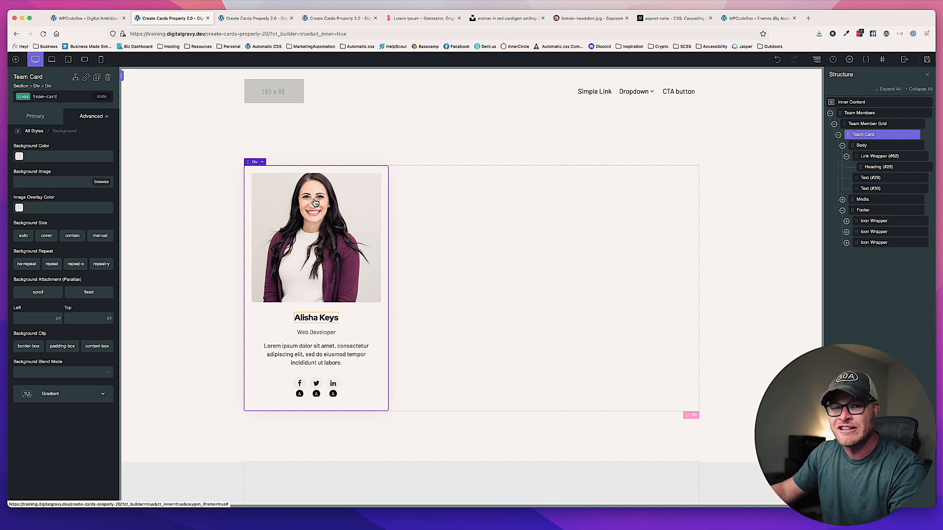
{"action": "left_click", "coordinate": [102, 98]}
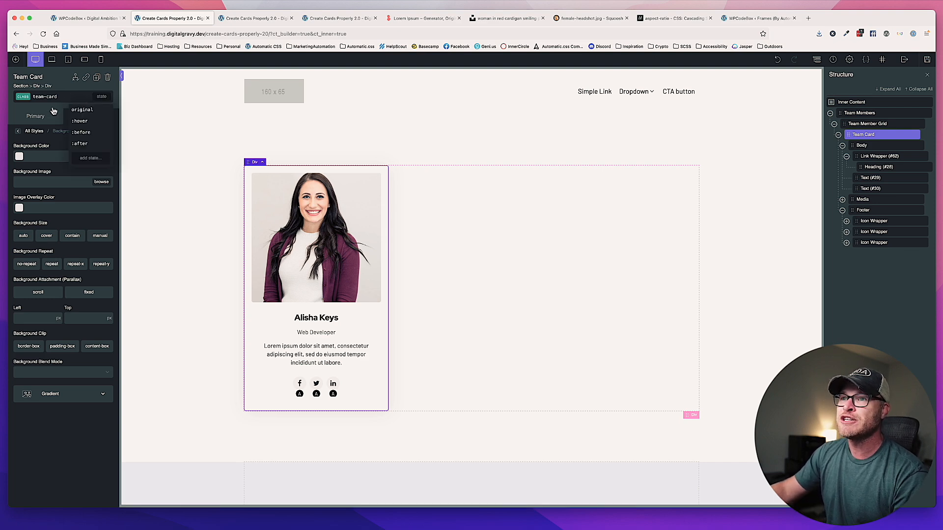
{"action": "left_click", "coordinate": [77, 121]}
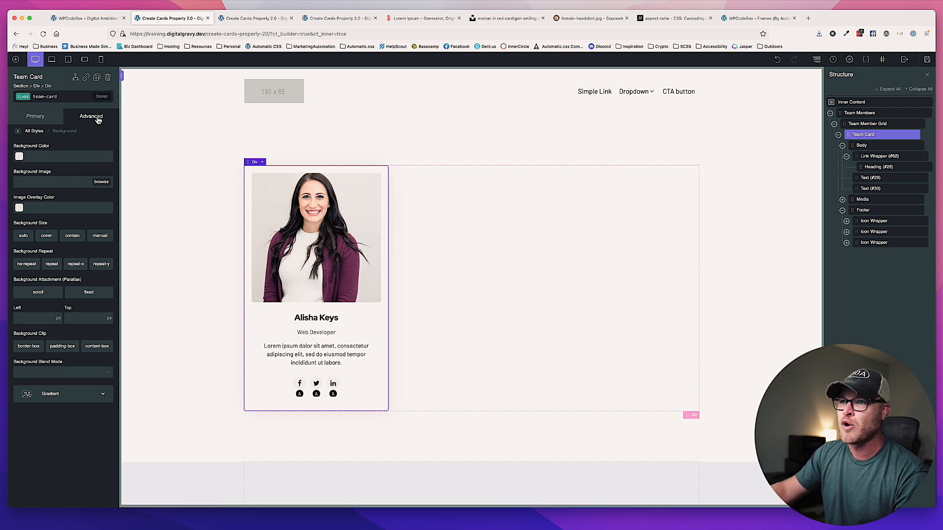
{"action": "left_click", "coordinate": [98, 118]}
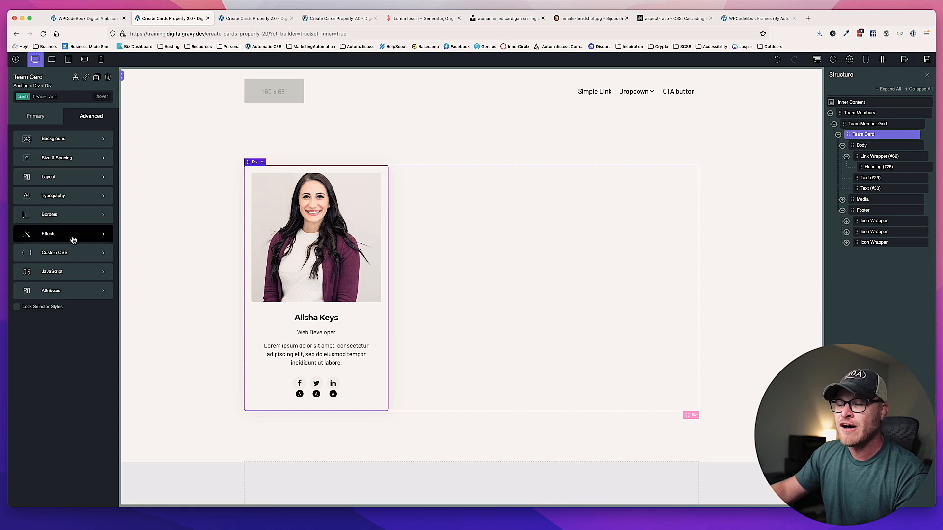
{"action": "left_click", "coordinate": [48, 235]}
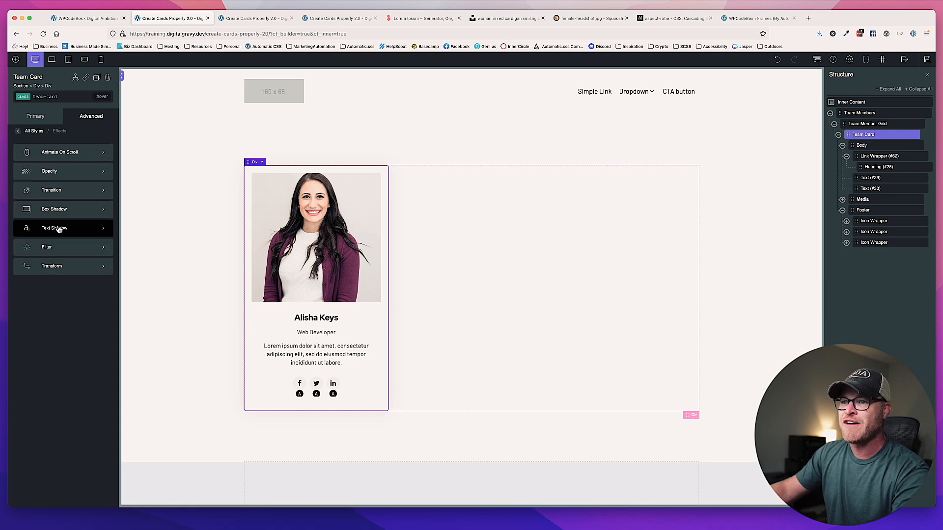
{"action": "left_click", "coordinate": [64, 269]}
{"action": "left_click", "coordinate": [43, 150]}
{"action": "left_click", "coordinate": [45, 179]}
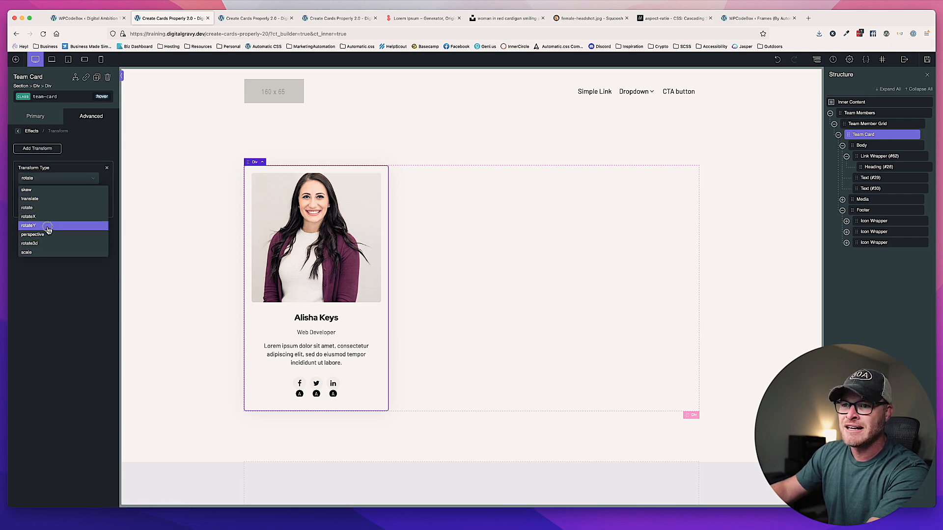
{"action": "left_click", "coordinate": [41, 207]}
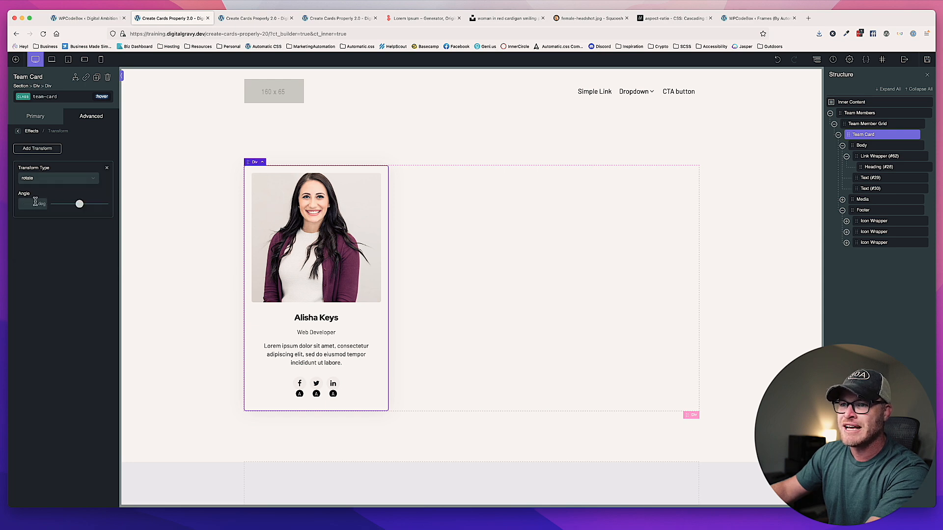
{"action": "left_click", "coordinate": [44, 179]}
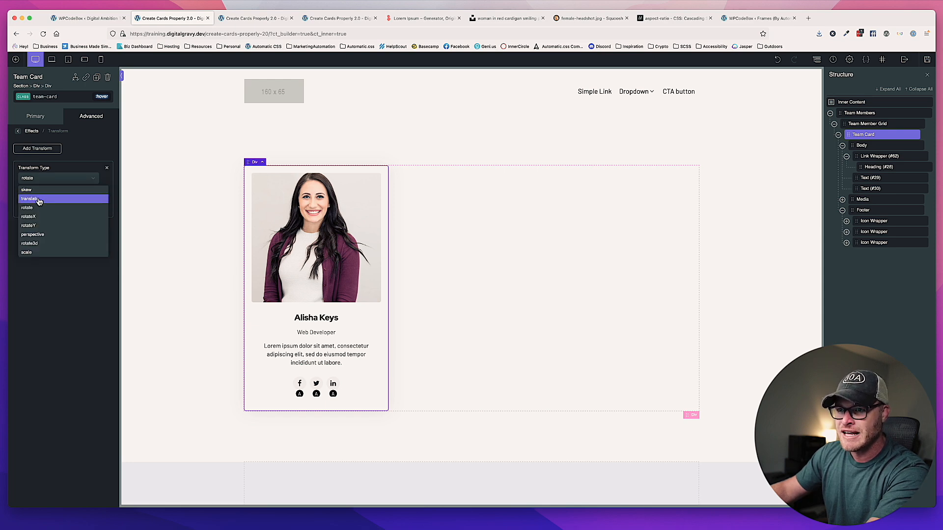
{"action": "left_click", "coordinate": [39, 199]}
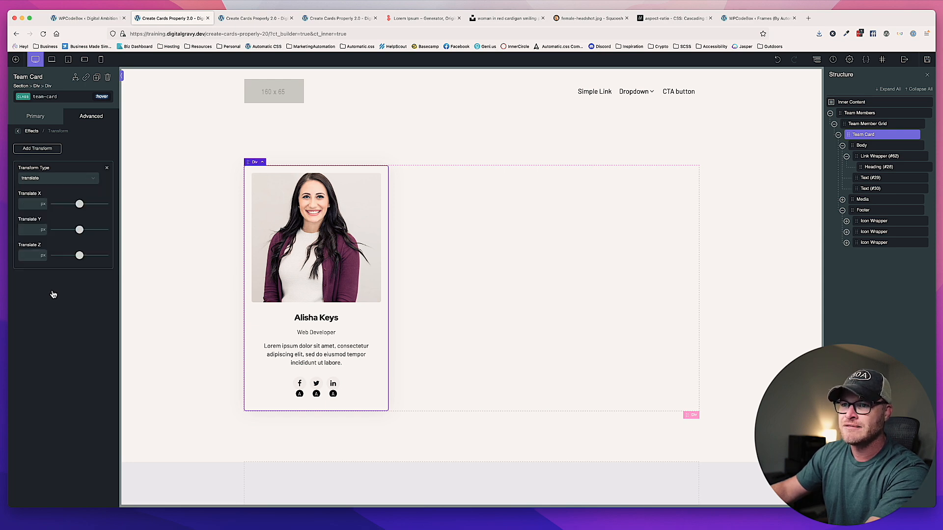
Set the hover transform's Translate Y to -.5 rem.
{"action": "left_click", "coordinate": [43, 229]}
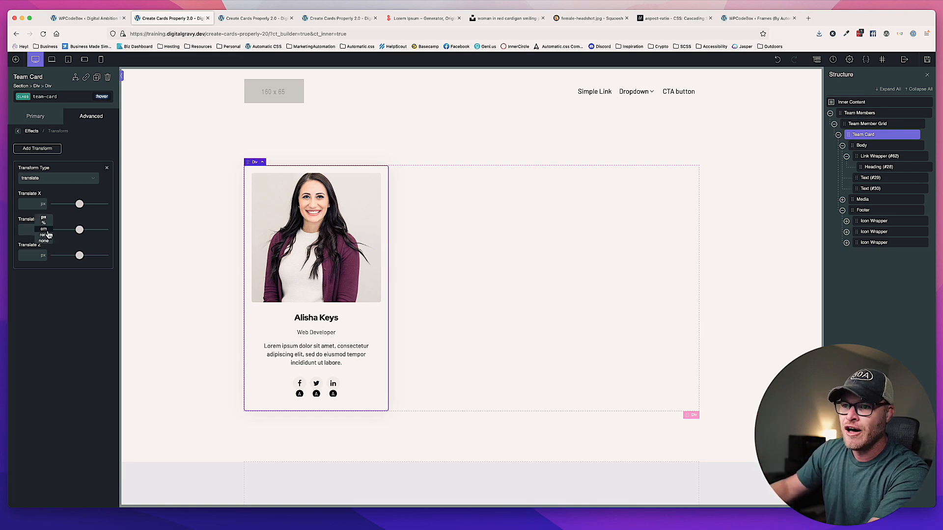
{"action": "left_click", "coordinate": [45, 232]}
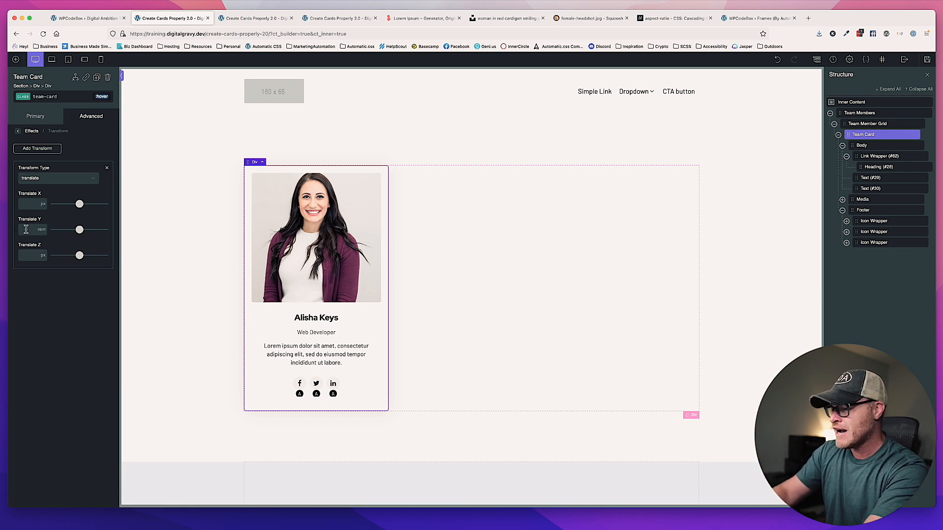
{"action": "type", "text": "-1"}
{"action": "key", "text": "BackSpace"}
{"action": "key", "text": "BackSpace"}
{"action": "type", "text": "-.25"}
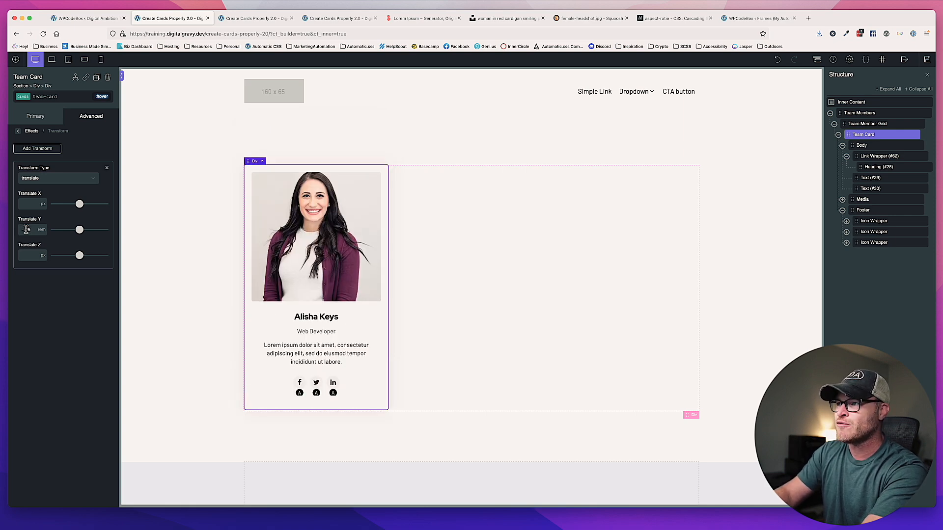
{"action": "key", "text": "BackSpace"}
{"action": "key", "text": "BackSpace"}
{"action": "type", "text": "5"}
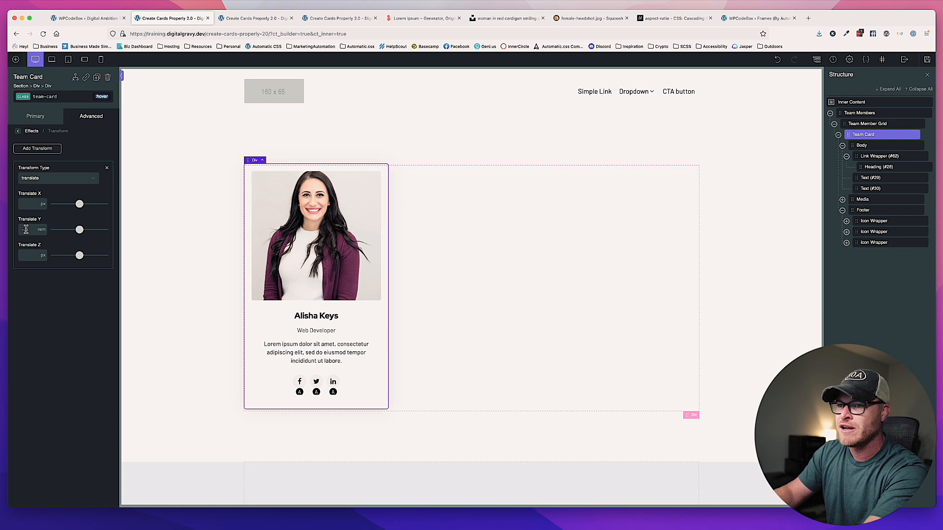
Set the Team Card's hover transform Translate Y to -1.5 rem.
{"action": "key", "text": "BackSpace"}
{"action": "key", "text": "BackSpace"}
{"action": "type", "text": "1"}
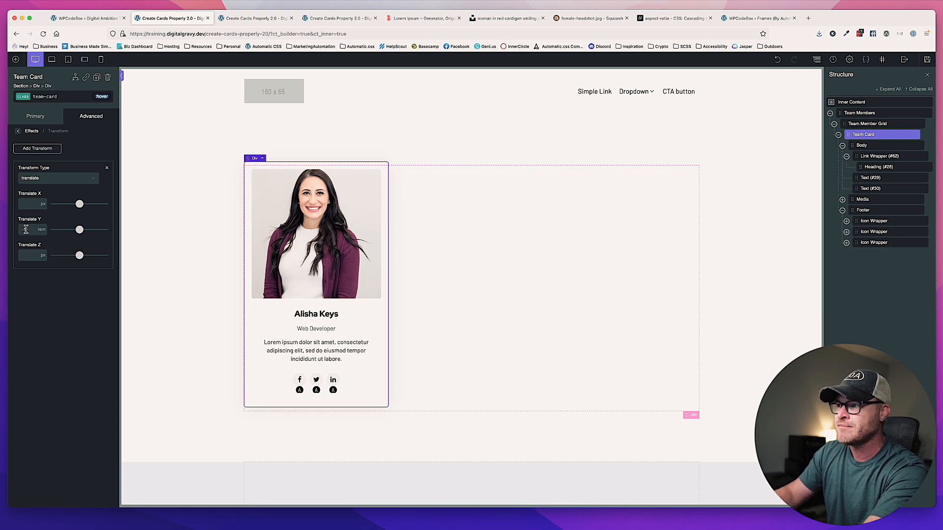
{"action": "type", "text": ".5"}
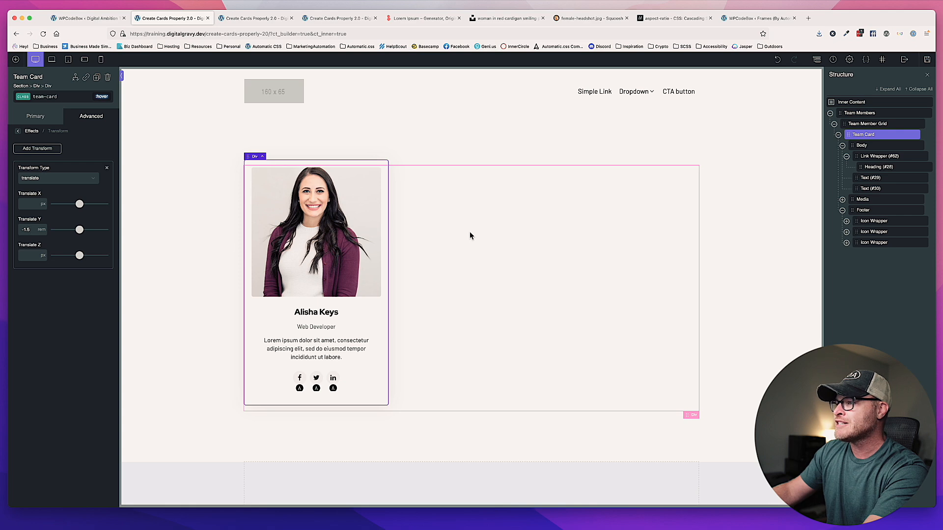
Give the team-card hover state a box shadow colour of rgba(0,0,0,0.3).
{"action": "left_click", "coordinate": [79, 116]}
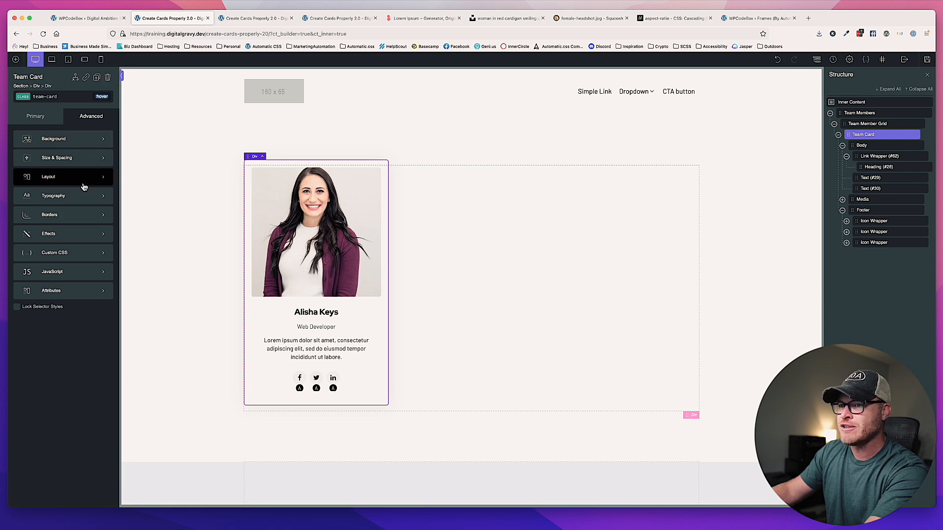
{"action": "left_click", "coordinate": [74, 234]}
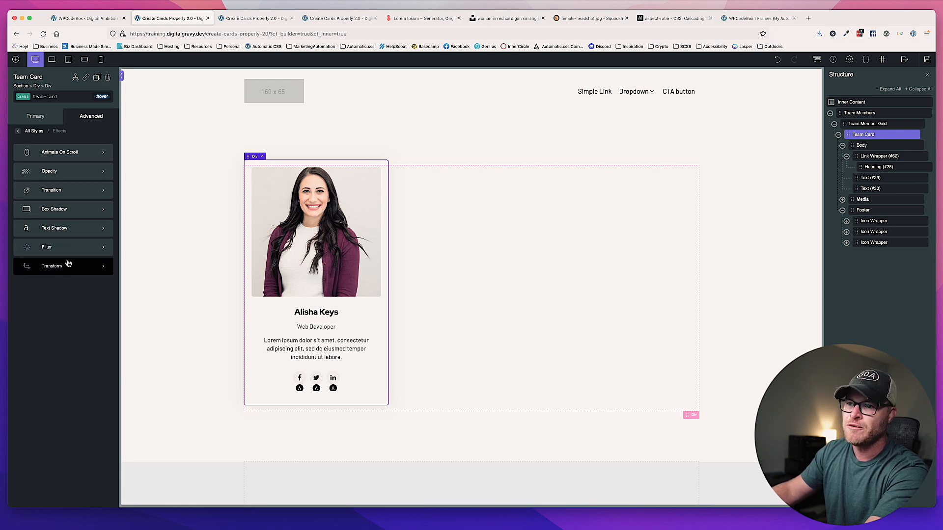
{"action": "left_click", "coordinate": [58, 209]}
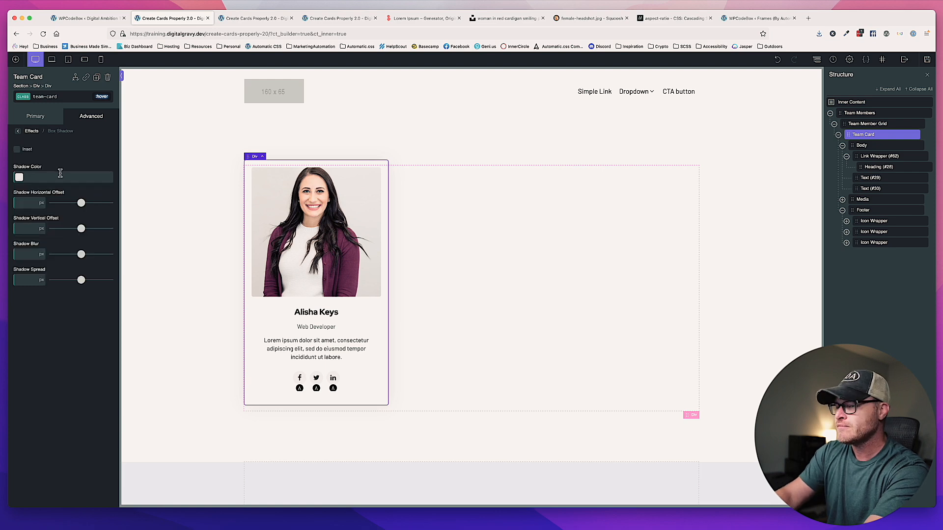
{"action": "left_click", "coordinate": [19, 177]}
{"action": "left_click", "coordinate": [15, 238]}
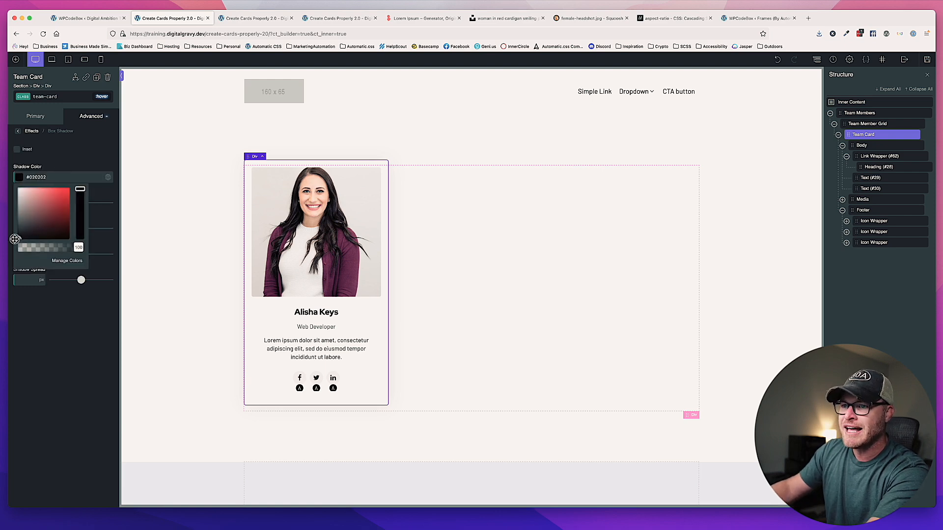
{"action": "left_click_drag", "start_coordinate": [78, 247], "coordinate": [38, 251]}
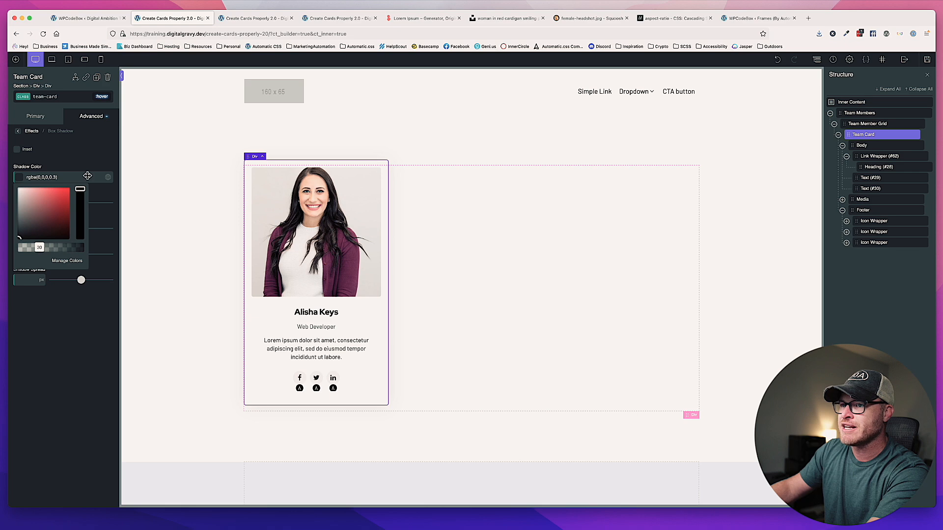
Set the hover box shadow's horizontal and vertical offsets to 2 px and blur to 40 px, with Inset off.
{"action": "left_click", "coordinate": [92, 149]}
{"action": "left_click", "coordinate": [41, 201]}
{"action": "type", "text": "2"}
{"action": "left_click", "coordinate": [24, 228]}
{"action": "type", "text": "2"}
{"action": "left_click", "coordinate": [18, 252]}
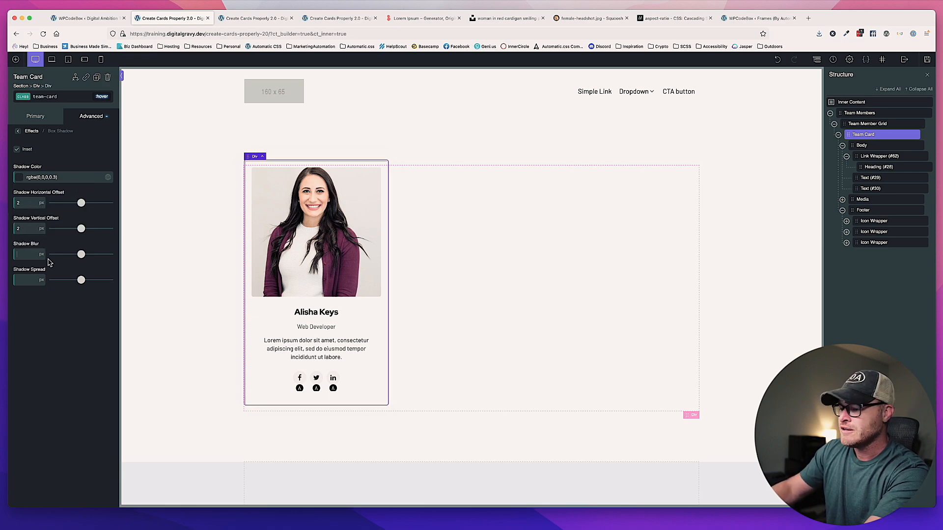
{"action": "type", "text": "40"}
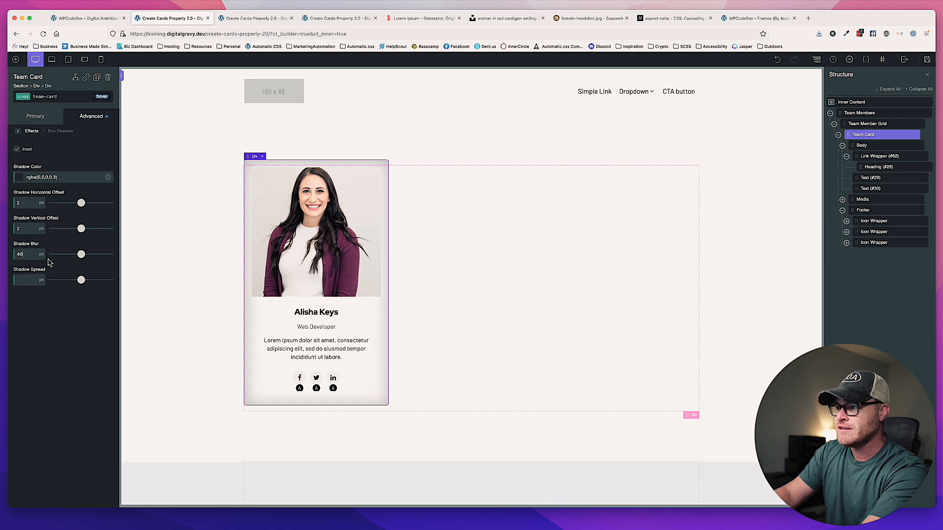
{"action": "left_click", "coordinate": [17, 149]}
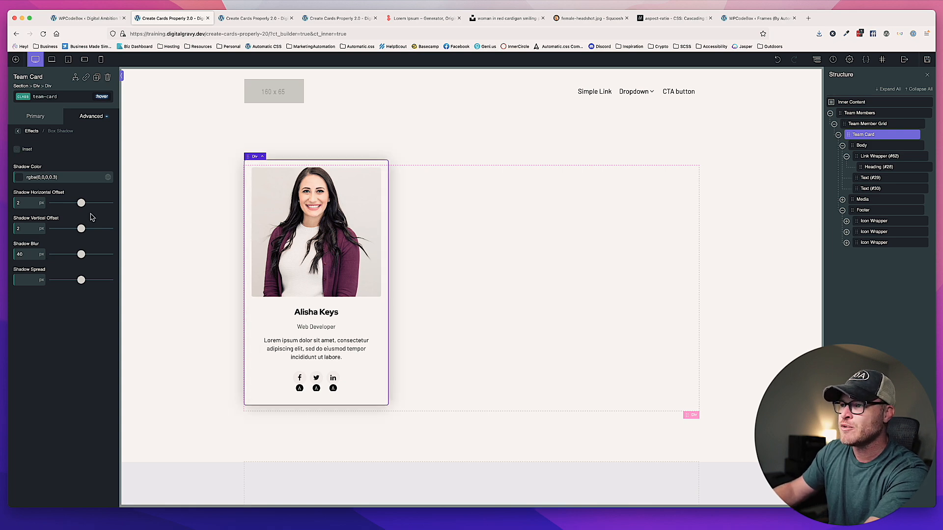
Set the hover box shadow's spread to -1 px and its colour to rgba(0,0,0,0.2).
{"action": "left_click", "coordinate": [34, 279]}
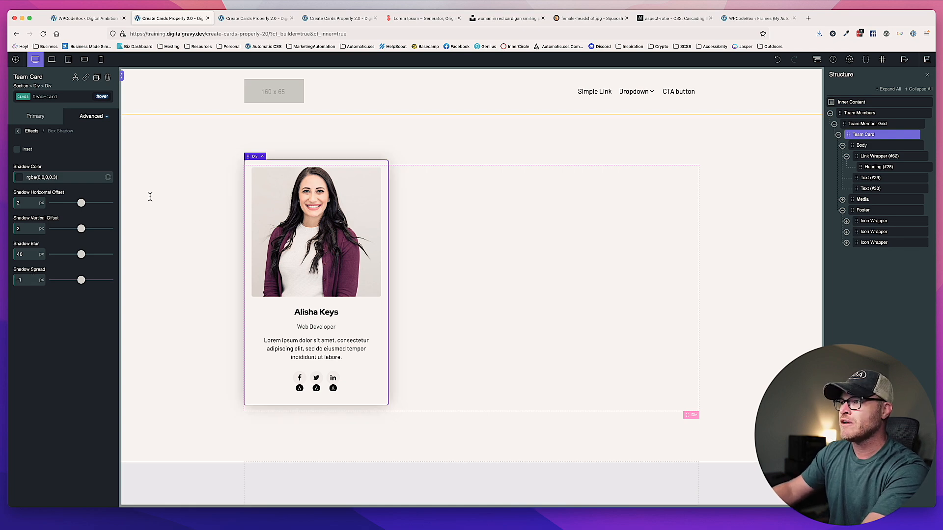
{"action": "left_click", "coordinate": [64, 178]}
{"action": "key", "text": "BackSpace"}
{"action": "type", "text": "2"}
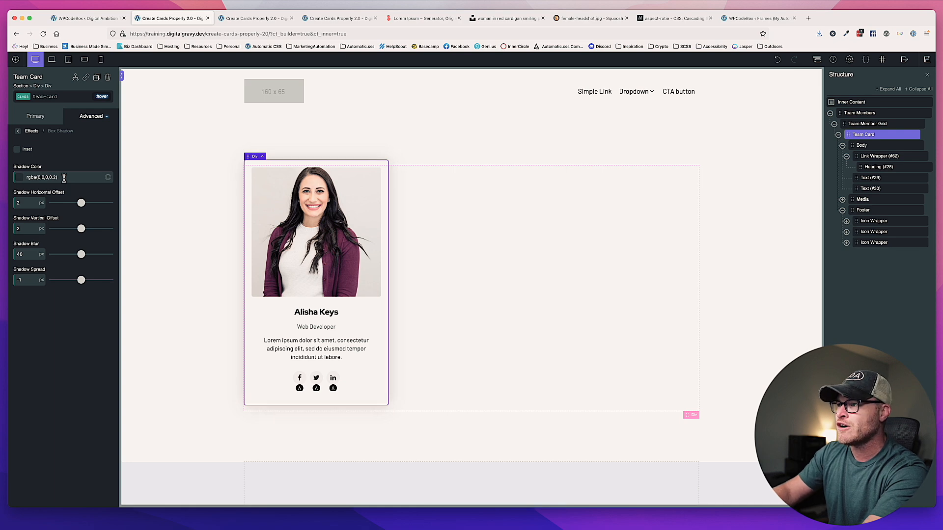
Compare the Team Card's original and hover states in the builder.
{"action": "left_click", "coordinate": [103, 97]}
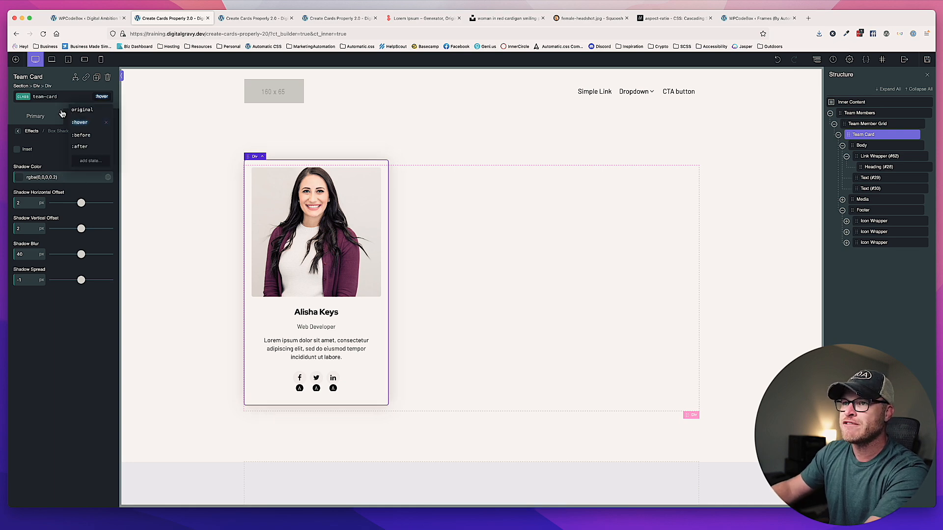
{"action": "left_click", "coordinate": [81, 110]}
{"action": "left_click", "coordinate": [102, 97]}
{"action": "left_click", "coordinate": [88, 125]}
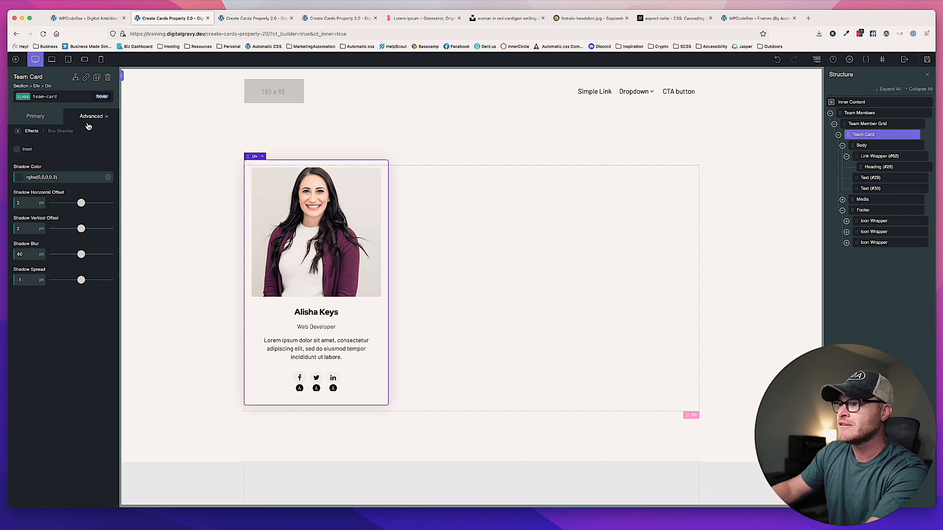
Save the page, check the card's hover effect on the live page, and return to the builder.
{"action": "left_click", "coordinate": [926, 59]}
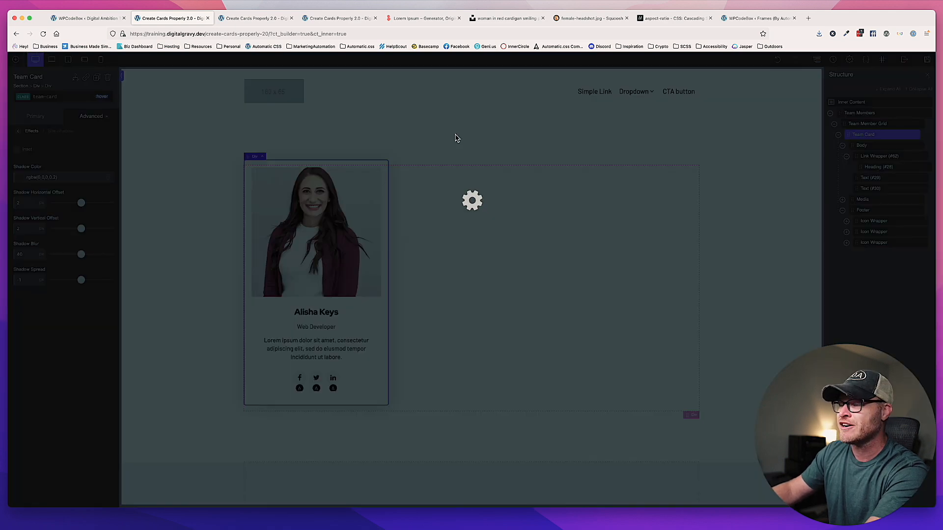
{"action": "left_click", "coordinate": [255, 19]}
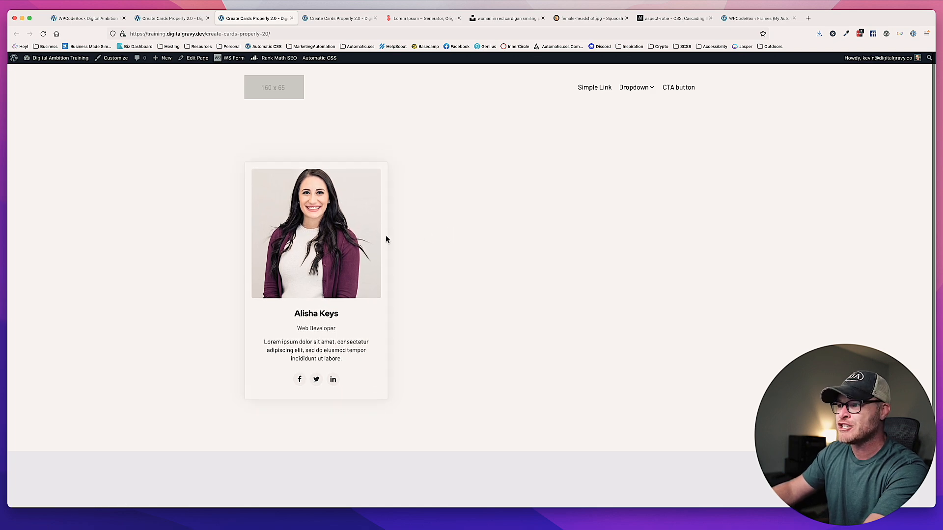
{"action": "key", "text": "ctrl+shift+Tab"}
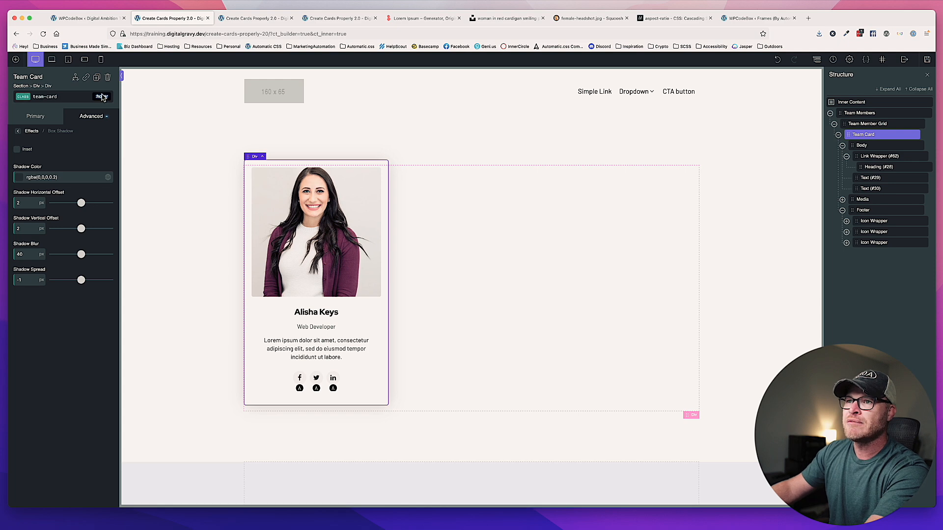
Add a transition to the team-card class's original state: .35 sec duration, ease-in-out timing, CSS property all, and 0 delay.
{"action": "left_click", "coordinate": [101, 97]}
{"action": "left_click", "coordinate": [82, 124]}
{"action": "left_click", "coordinate": [102, 97]}
{"action": "left_click", "coordinate": [82, 110]}
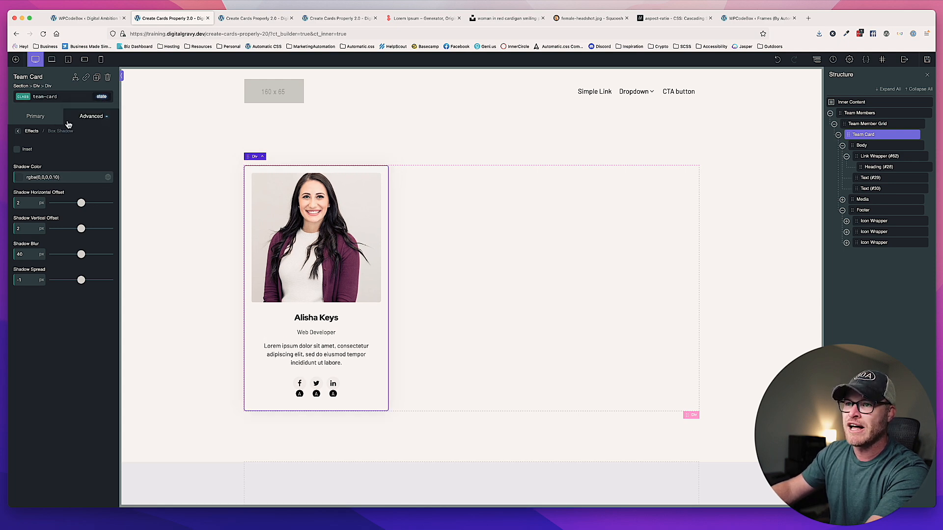
{"action": "left_click", "coordinate": [88, 116]}
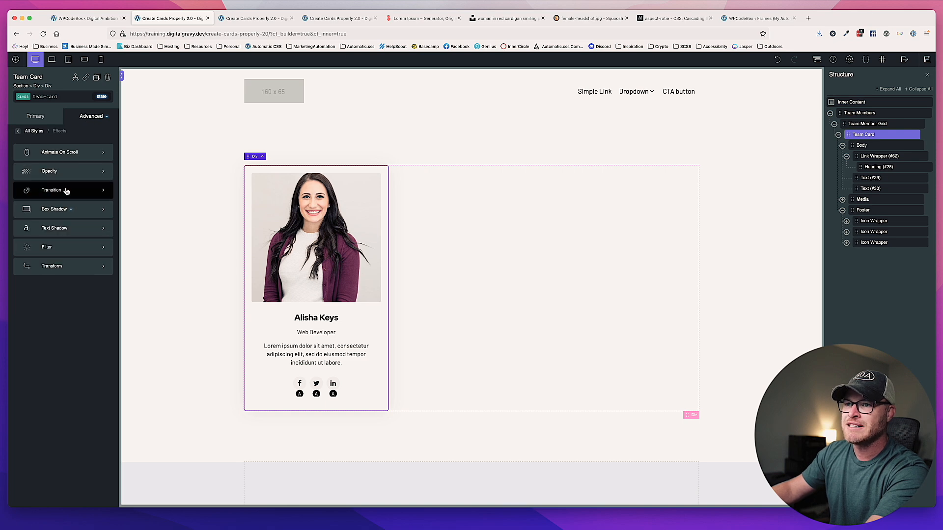
{"action": "left_click", "coordinate": [63, 190]}
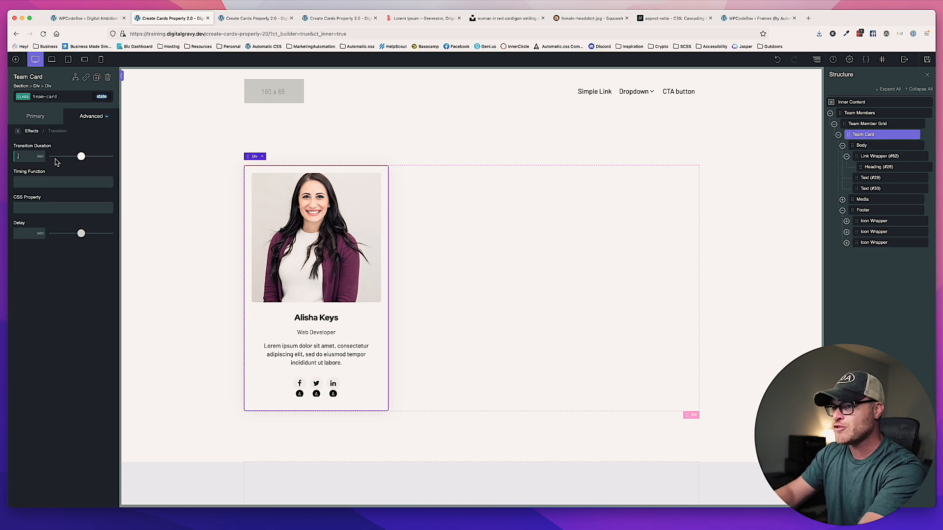
{"action": "type", "text": ".365"}
{"action": "left_click", "coordinate": [57, 180]}
{"action": "type", "text": "ease-in-out"}
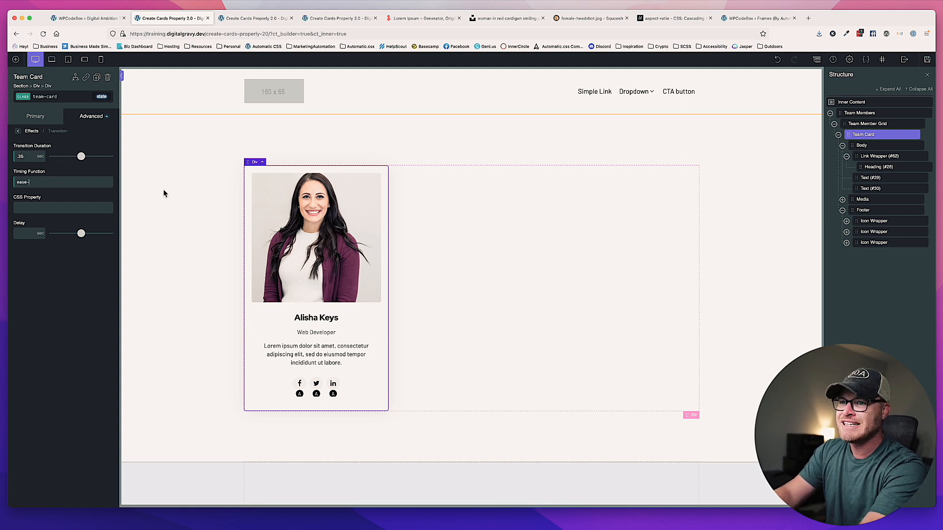
{"action": "key", "text": "Tab"}
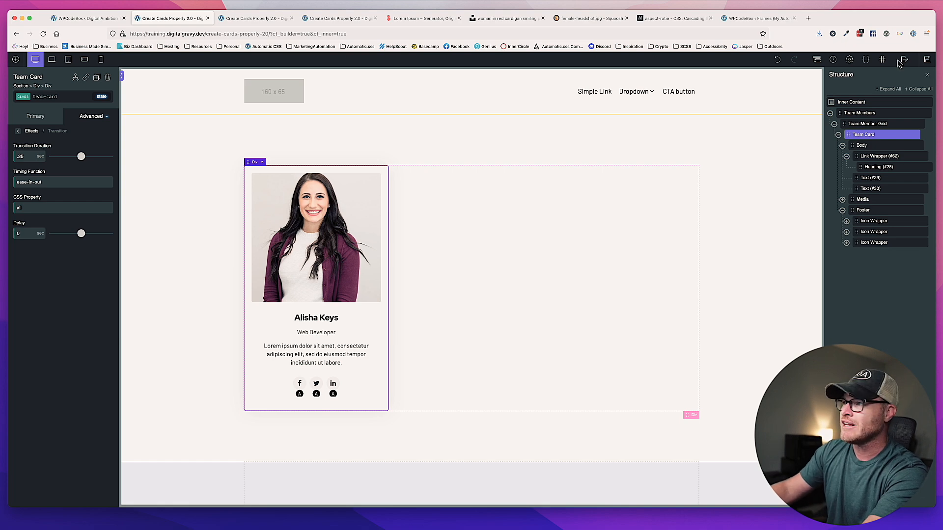
Save the page with the new transition and check the card's hover animation on the live page.
{"action": "left_click", "coordinate": [927, 60]}
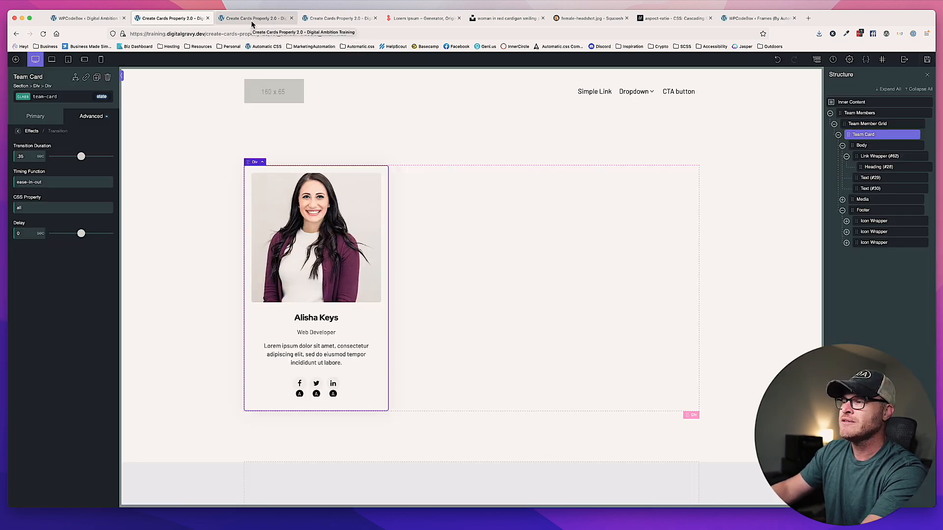
{"action": "left_click", "coordinate": [252, 19]}
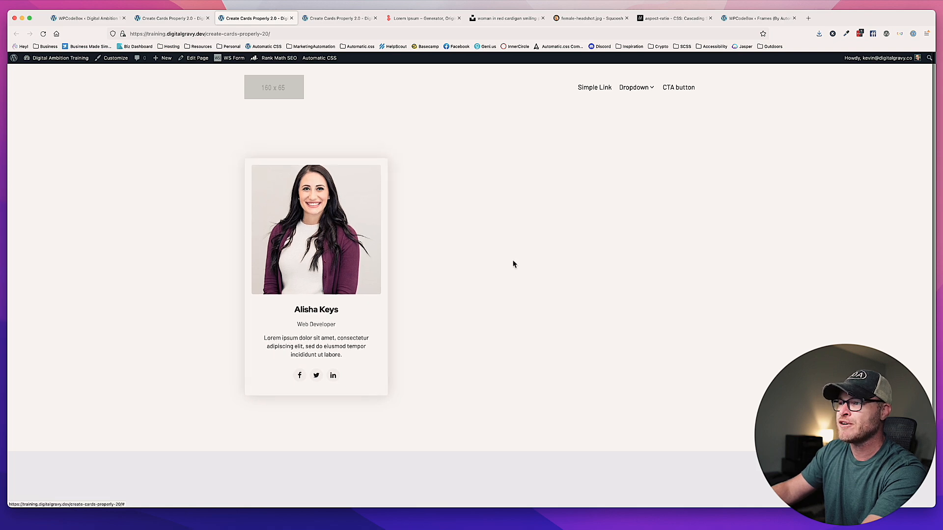
{"action": "left_click", "coordinate": [170, 18]}
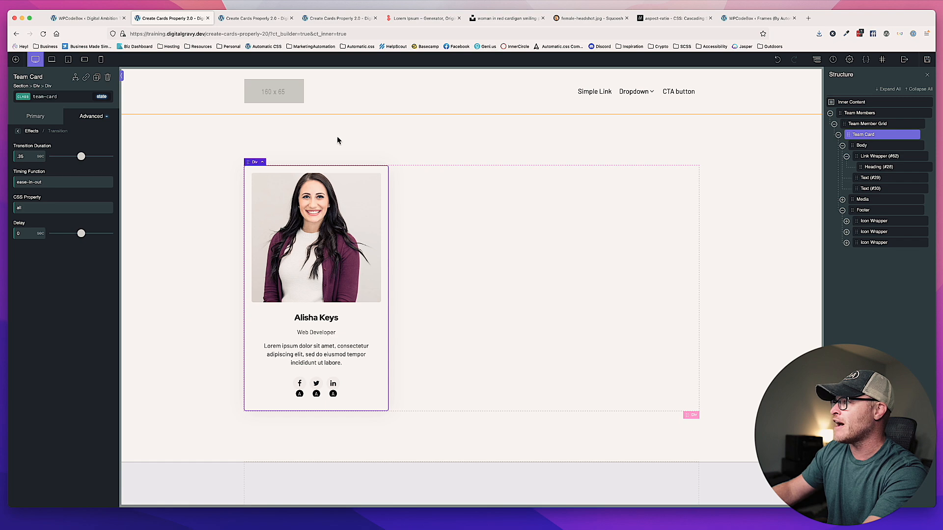
Duplicate the Team Card twice to make three cards, save the page, and reload the live page.
{"action": "left_click", "coordinate": [97, 77]}
{"action": "left_click", "coordinate": [97, 77]}
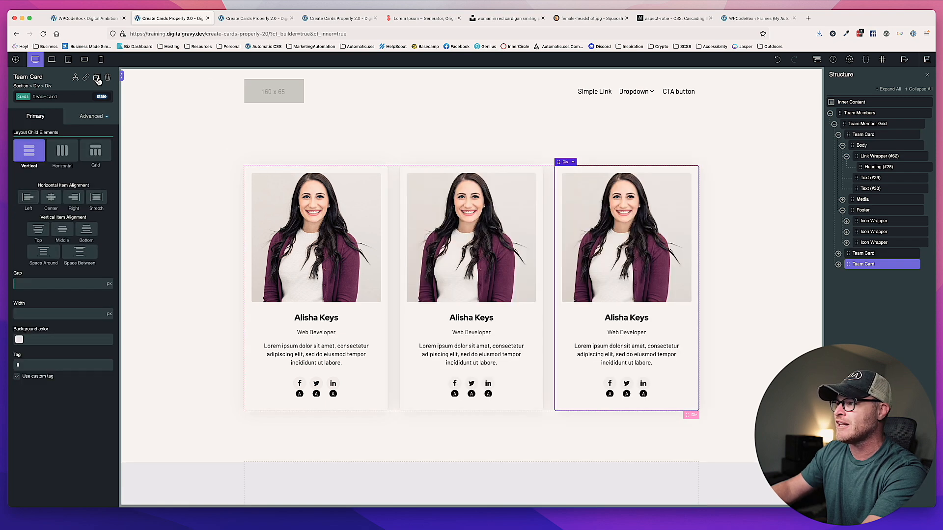
{"action": "left_click", "coordinate": [928, 59]}
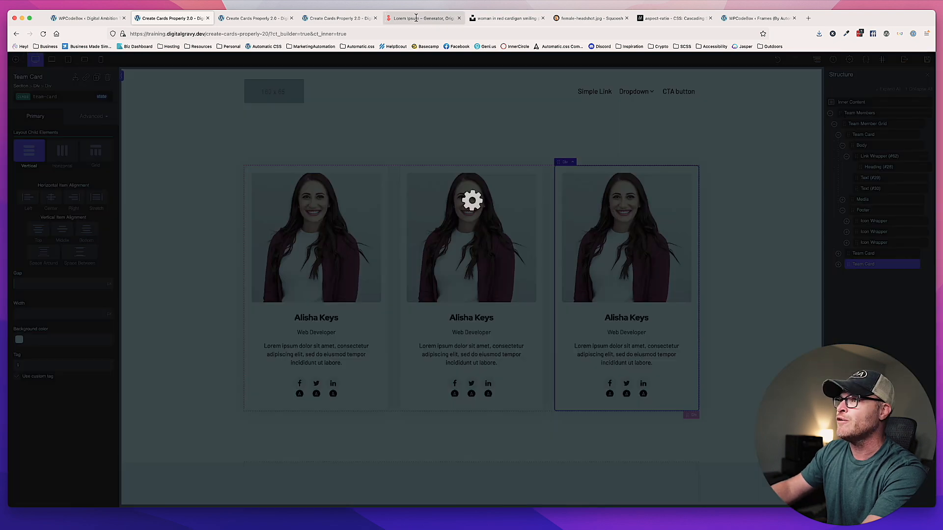
{"action": "left_click", "coordinate": [270, 18]}
{"action": "key", "text": "super+r"}
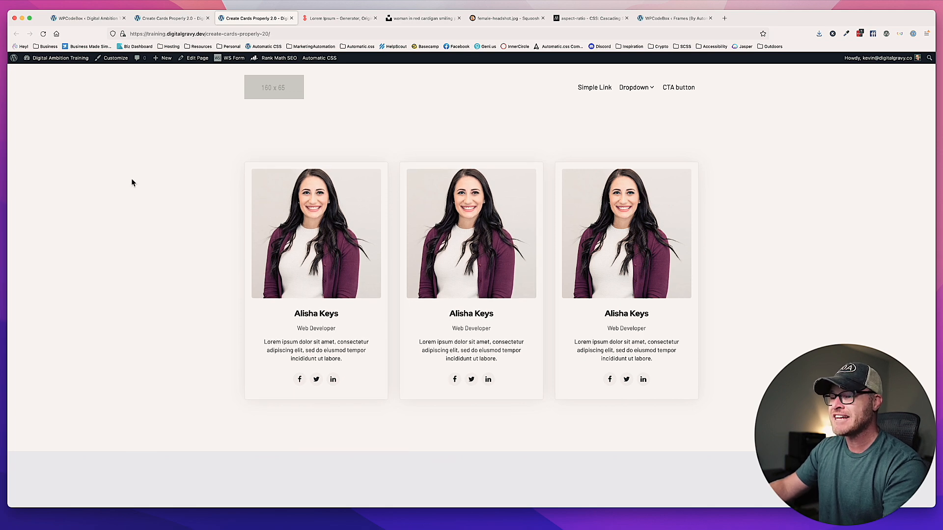
Check the keyboard focus order on the live page across the navigation, card heading links and social icons.
{"action": "key", "text": "shift+Tab"}
{"action": "key", "text": "shift+Tab"}
{"action": "key", "text": "shift+Tab"}
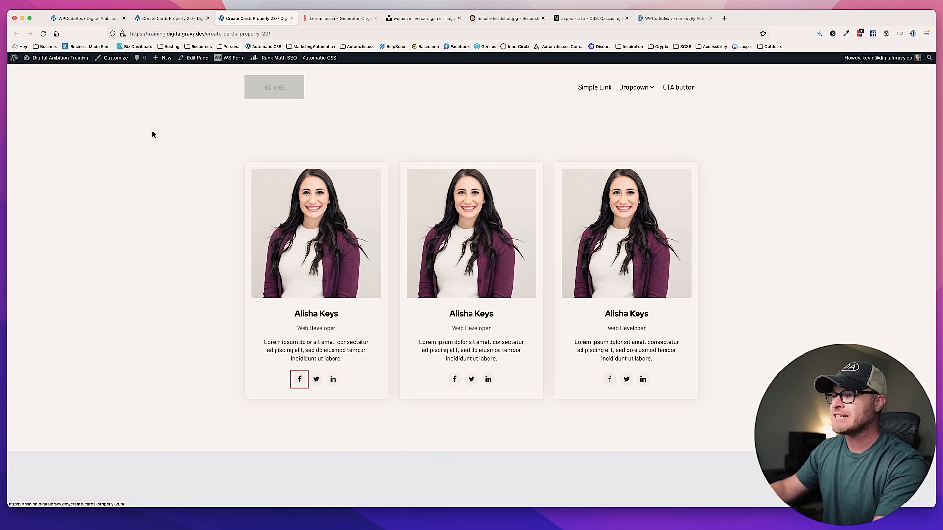
{"action": "key", "text": "shift+Tab"}
{"action": "key", "text": "Tab"}
{"action": "key", "text": "shift+Tab"}
{"action": "key", "text": "Tab"}
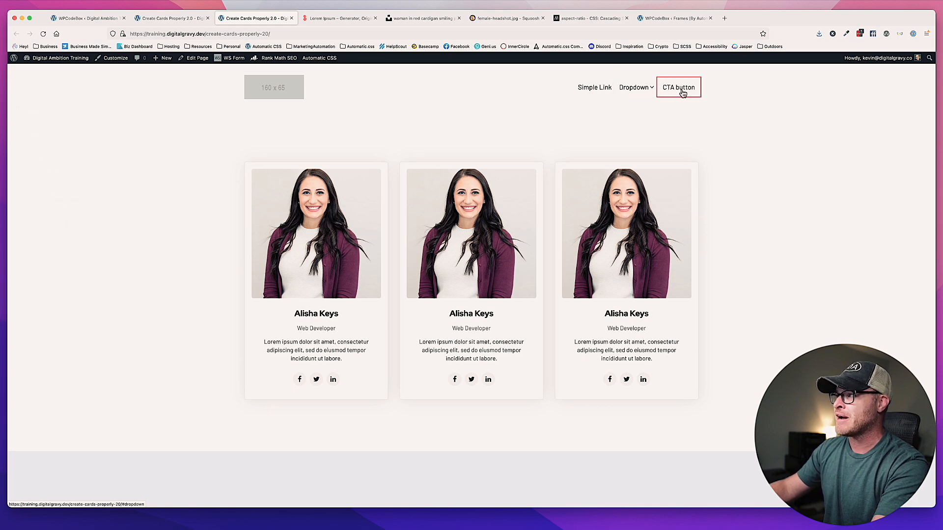
{"action": "key", "text": "Tab"}
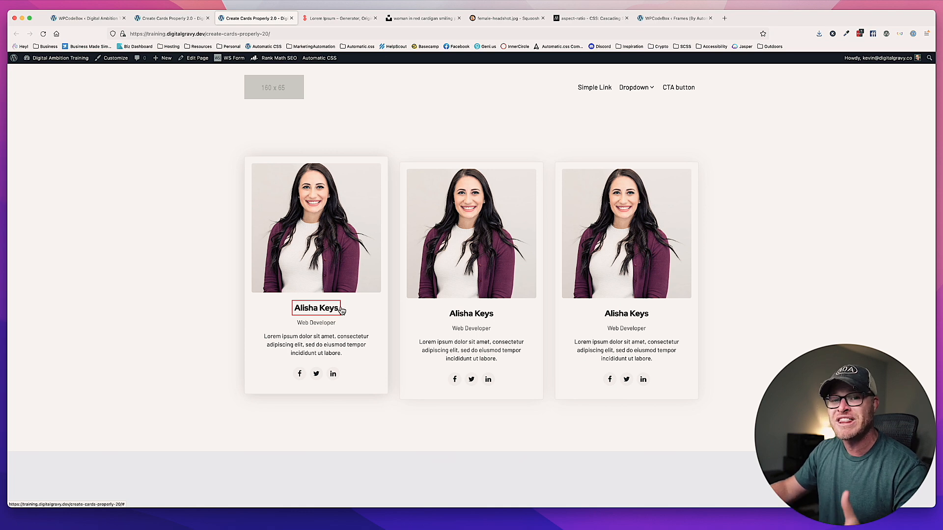
In the Global Styling SCSS snippet, add a nested &:focus-within rule after the media-wrapper rule inside .team-card.
{"action": "left_click", "coordinate": [139, 18]}
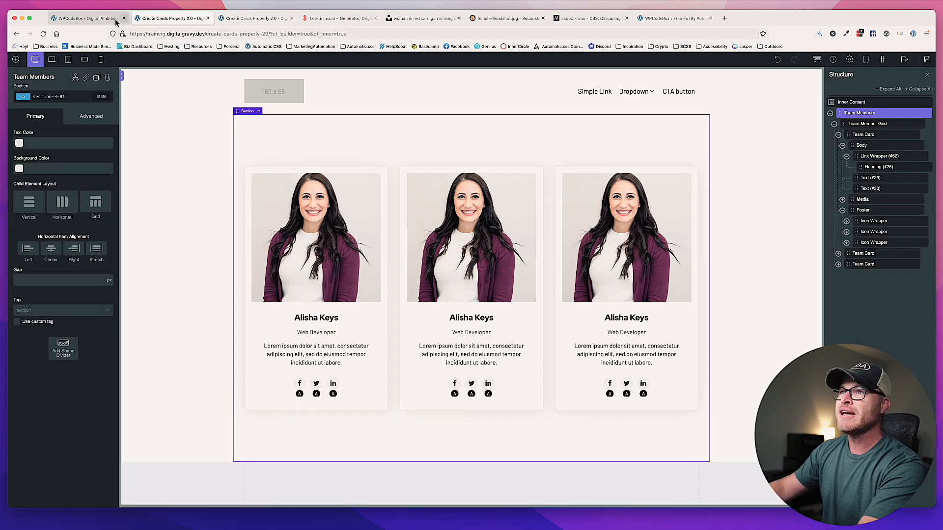
{"action": "left_click", "coordinate": [86, 18]}
{"action": "scroll", "coordinate": [259, 255], "scroll_direction": "down", "scroll_amount": 3}
{"action": "scroll", "coordinate": [258, 256], "scroll_direction": "up", "scroll_amount": 2}
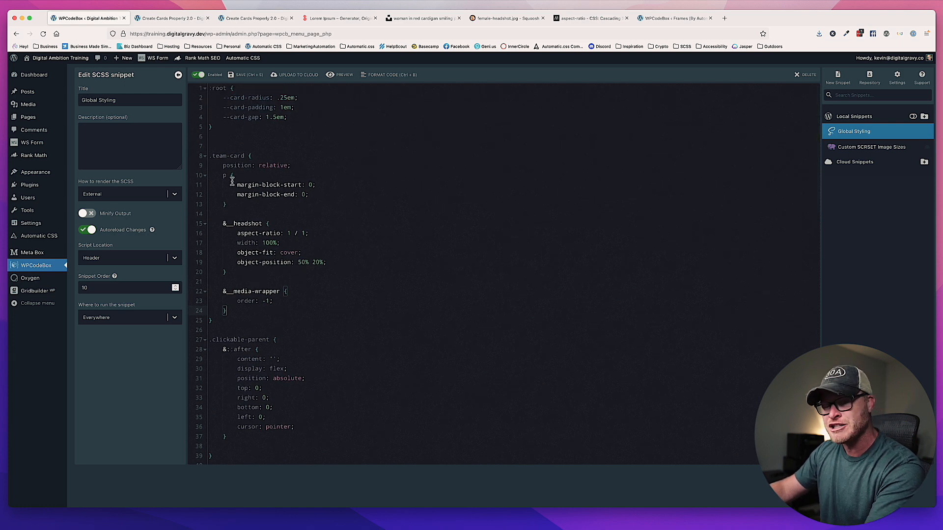
{"action": "left_click", "coordinate": [280, 310]}
{"action": "key", "text": "Return"}
{"action": "key", "text": "Return"}
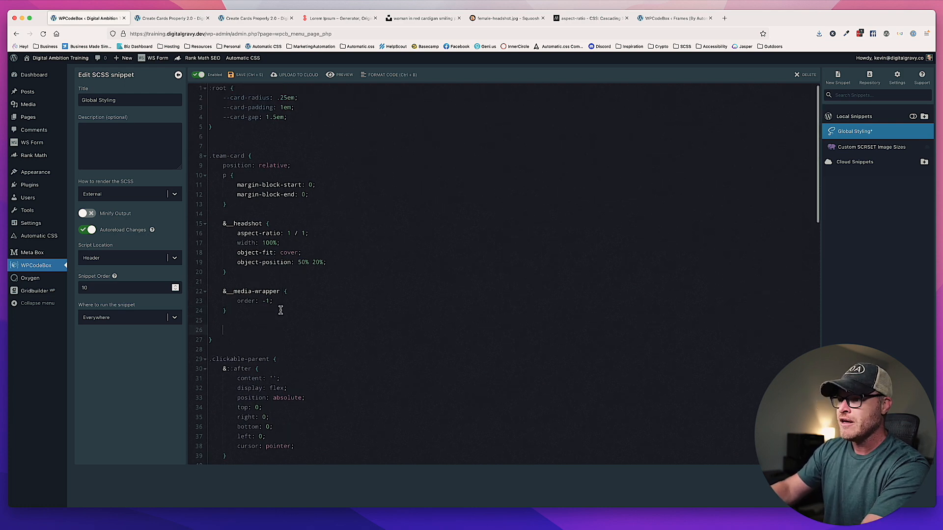
{"action": "key", "text": "BackSpace"}
{"action": "key", "text": "BackSpace"}
{"action": "type", "text": "&"}
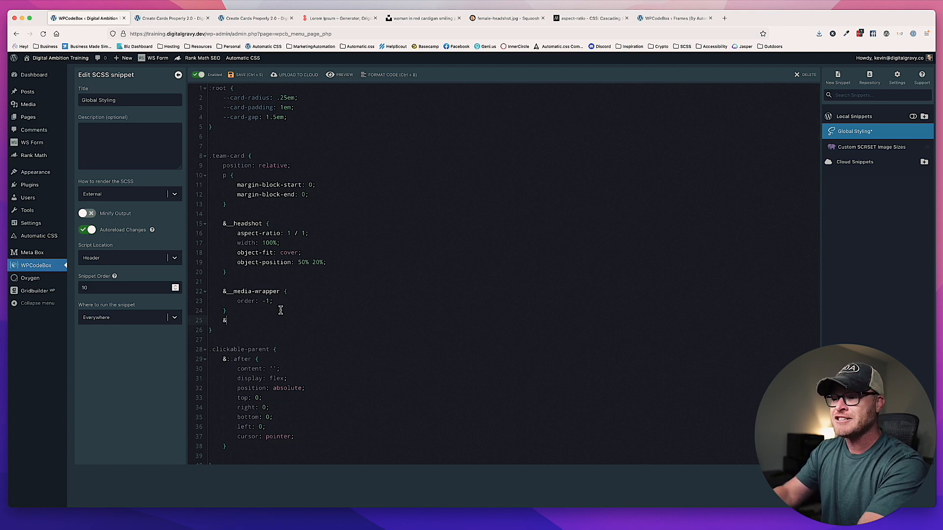
{"action": "type", "text": ":focus-"}
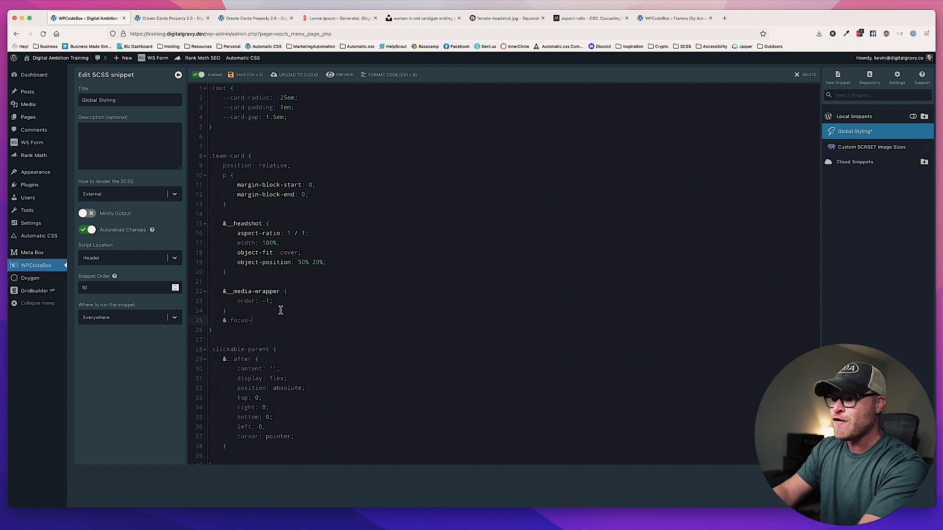
{"action": "type", "text": "within {"}
{"action": "key", "text": "Return"}
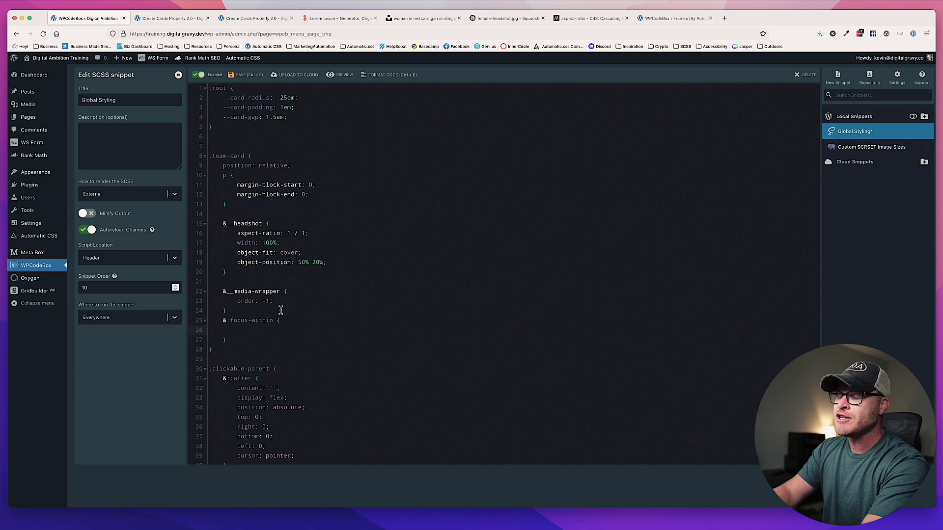
Give the focus-within rule a box-shadow of 0 0 0 1.5px var(--primary) and save the snippet.
{"action": "type", "text": "b"}
{"action": "key", "text": "BackSpace"}
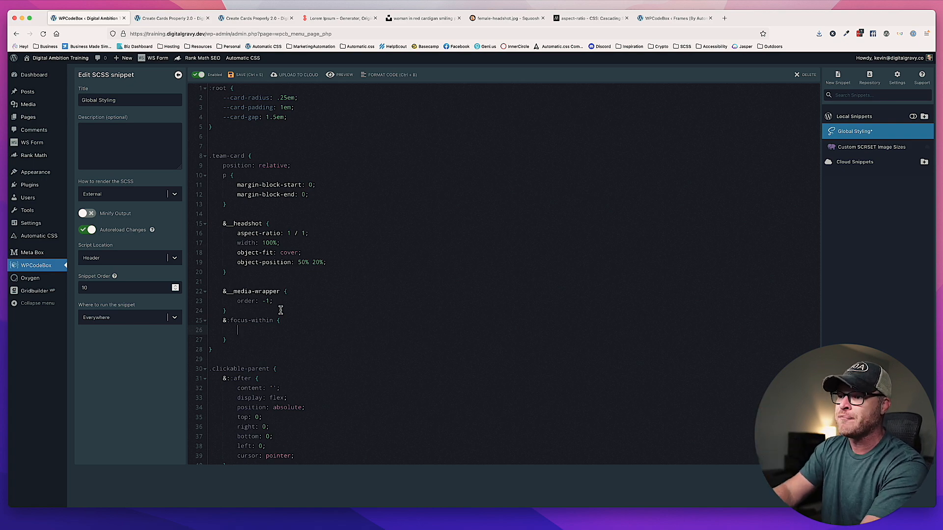
{"action": "type", "text": "box-shadow"}
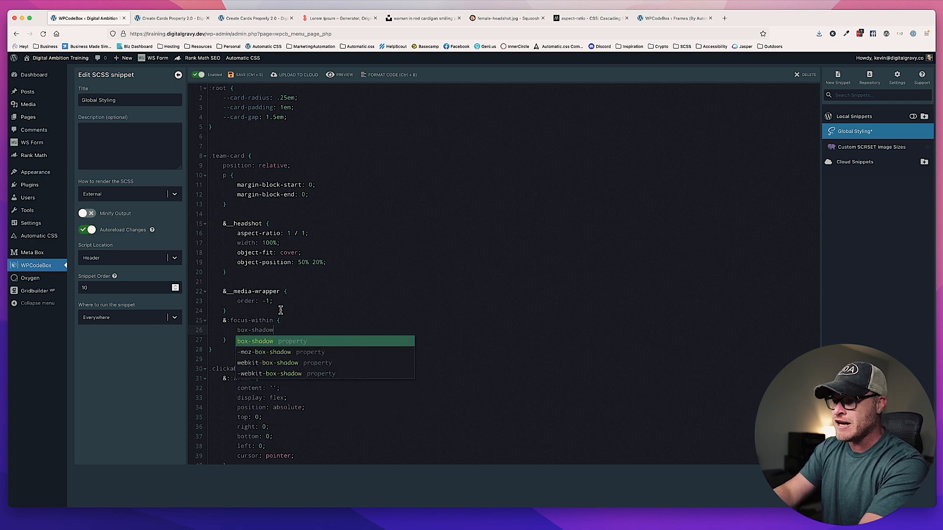
{"action": "key", "text": "Return"}
{"action": "type", "text": "0 0 0 1.5px;"}
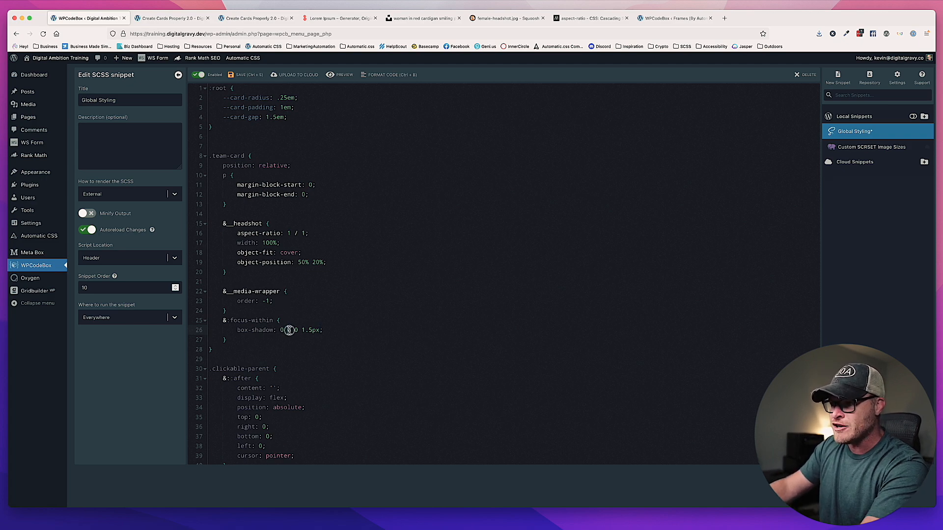
{"action": "left_click_drag", "start_coordinate": [302, 331], "coordinate": [320, 332]}
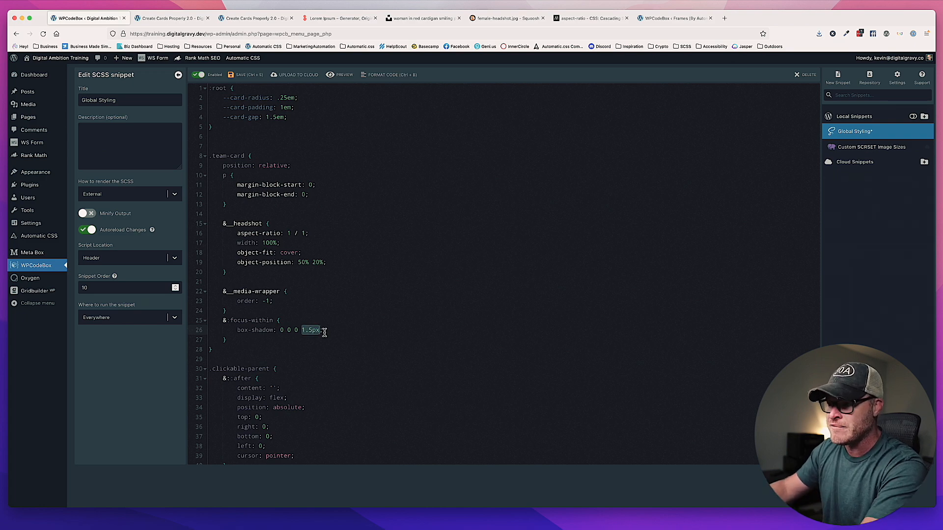
{"action": "key", "text": "Right"}
{"action": "type", "text": "var(--"}
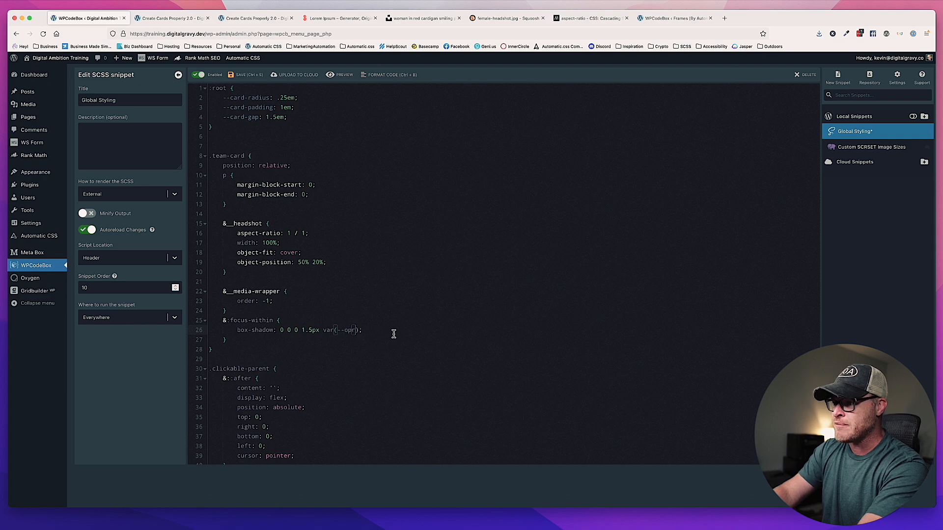
{"action": "type", "text": "primary"}
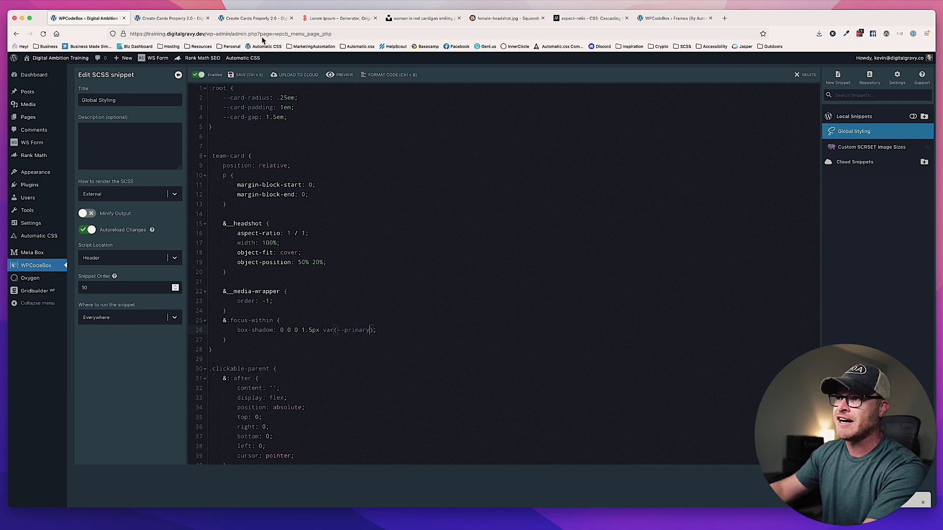
Check the first card's focus ring on the live page by moving keyboard focus from the CTA button to the card.
{"action": "left_click", "coordinate": [262, 19]}
{"action": "key", "text": "shift+Tab"}
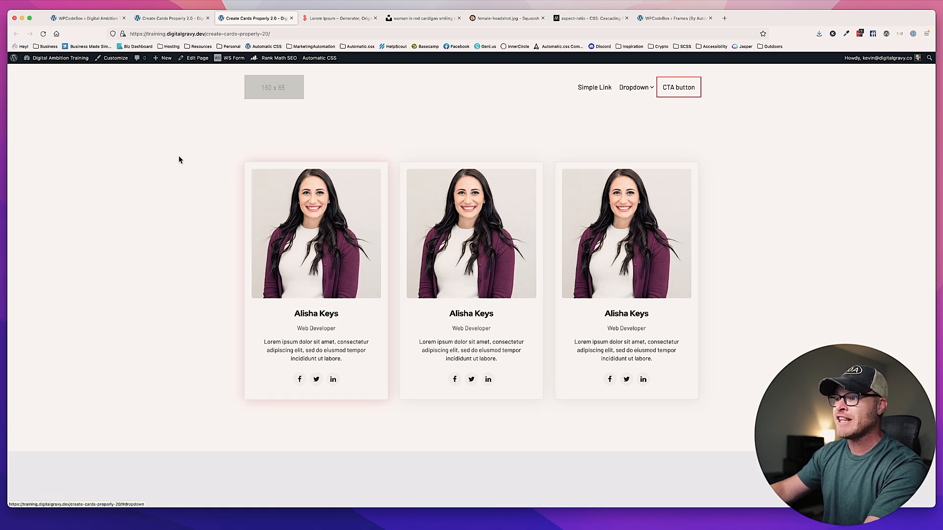
{"action": "key", "text": "Tab"}
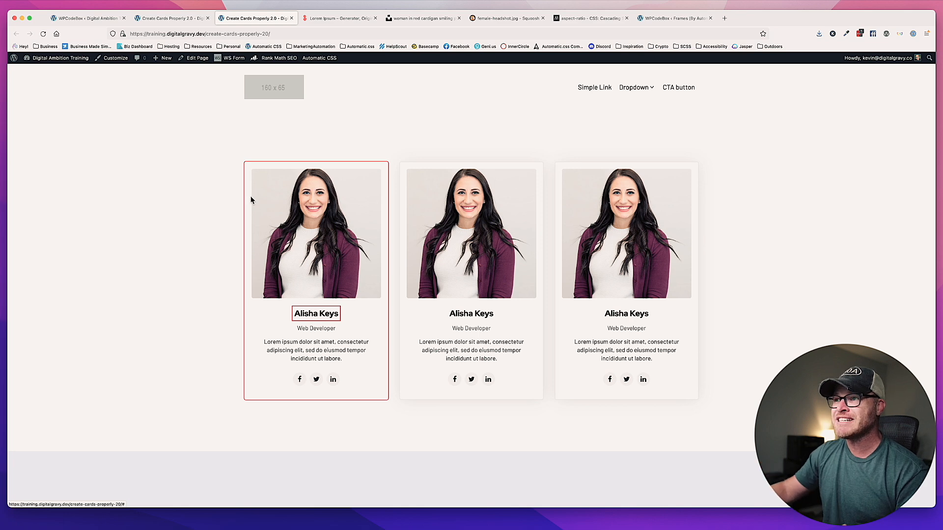
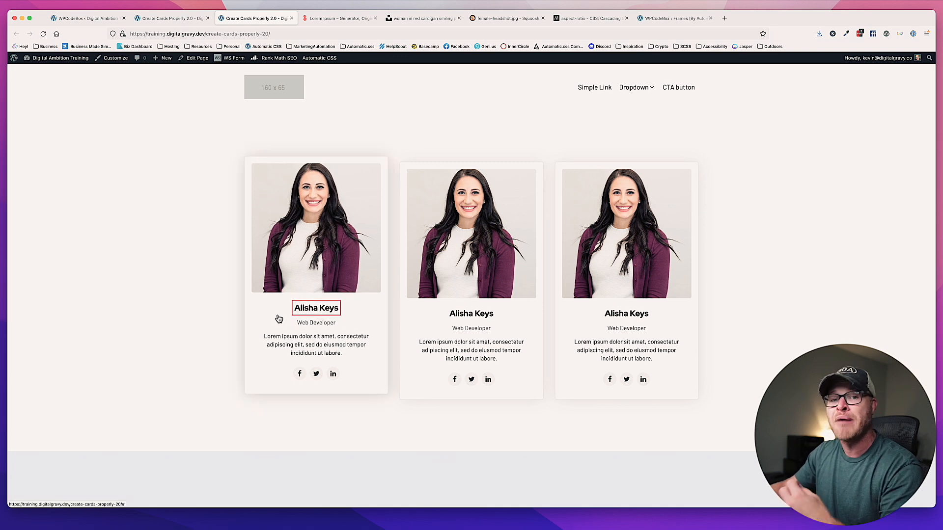
Back in the SCSS snippet, nest a .team-card__body-wrapper a rule inside the focus-within block, below the box-shadow.
{"action": "left_click", "coordinate": [170, 18]}
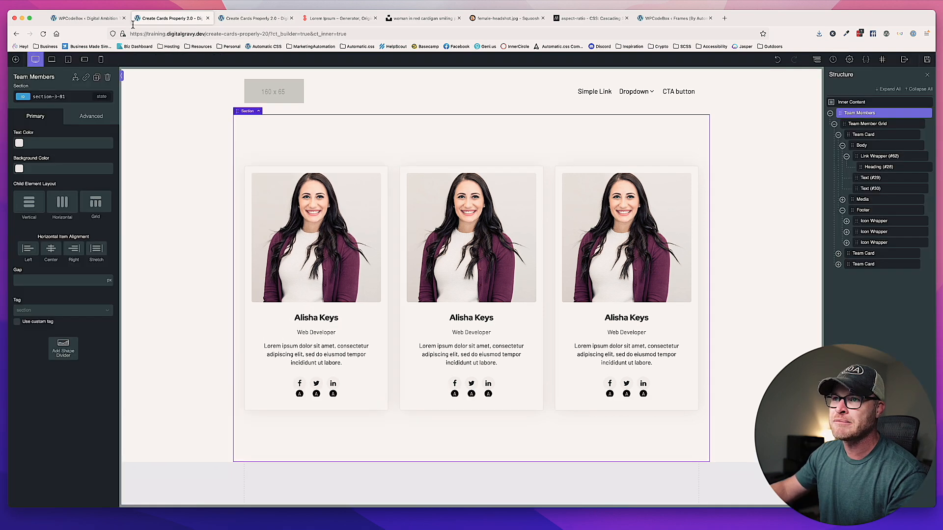
{"action": "left_click", "coordinate": [88, 22]}
{"action": "left_click", "coordinate": [411, 333]}
{"action": "key", "text": "Return"}
{"action": "key", "text": "Return"}
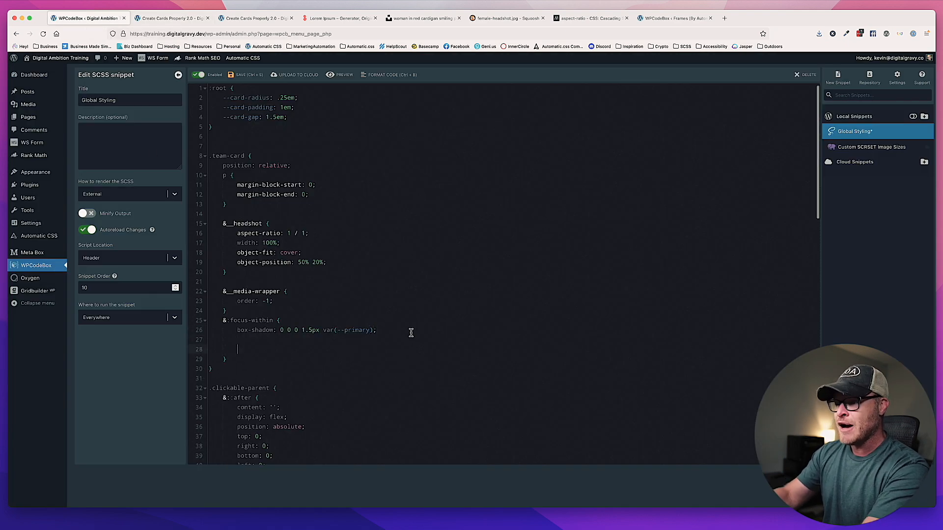
{"action": "type", "text": "&"}
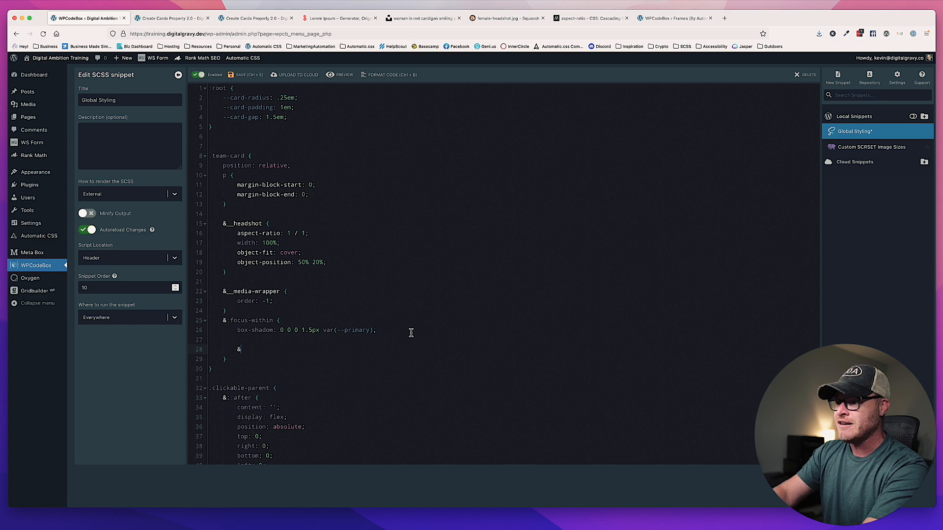
{"action": "key", "text": "BackSpace"}
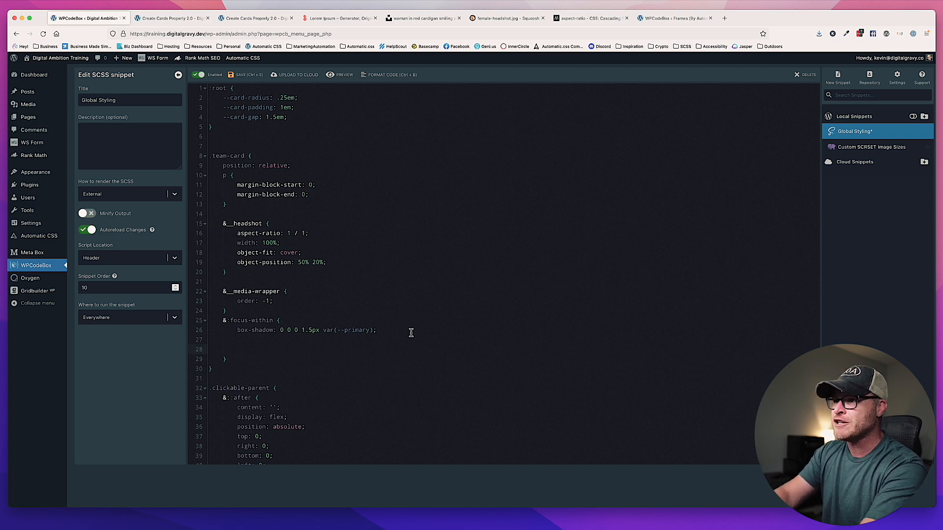
{"action": "type", "text": ".team-card"}
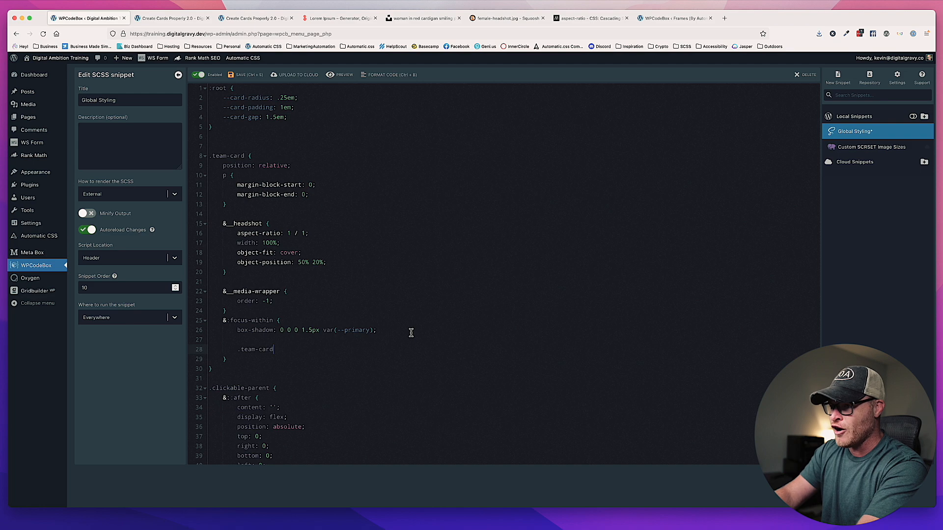
{"action": "type", "text": "__body-wrapper a {"}
{"action": "key", "text": "Return"}
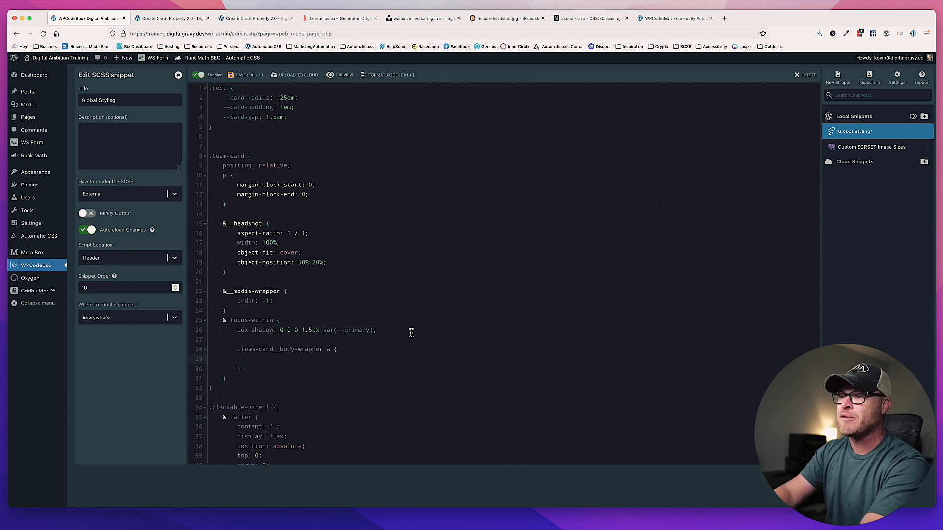
Inside the body-wrapper link rule, add an &:focus block with outline: none; and save the snippet.
{"action": "left_click_drag", "start_coordinate": [273, 320], "coordinate": [227, 322]}
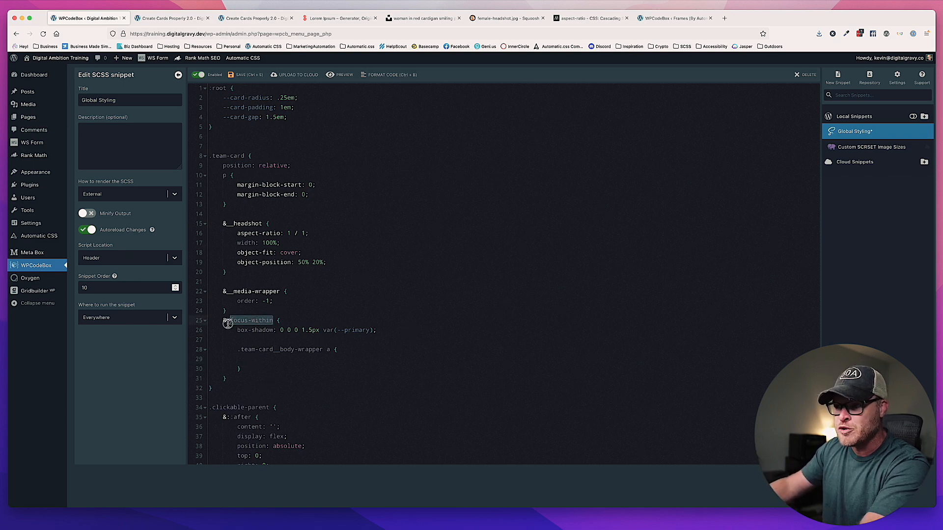
{"action": "left_click", "coordinate": [277, 359]}
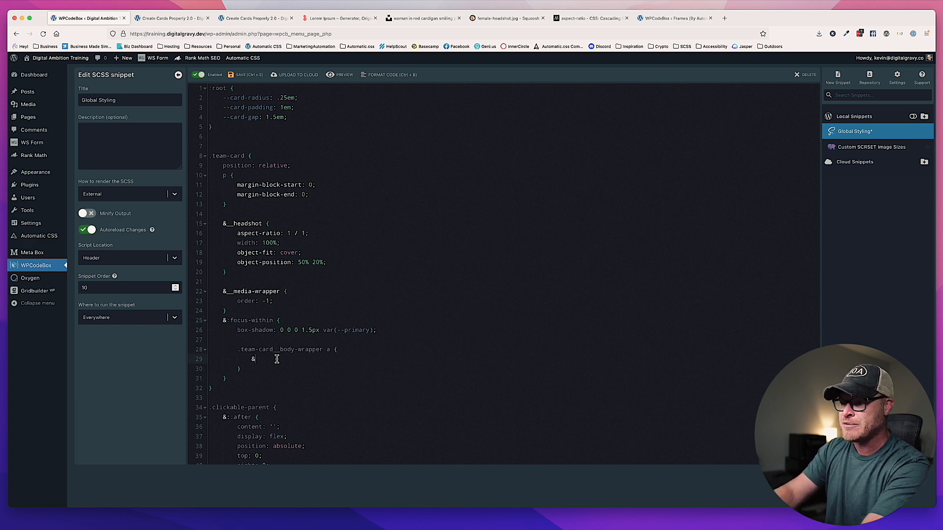
{"action": "type", "text": "&:focus {"}
{"action": "key", "text": "Return"}
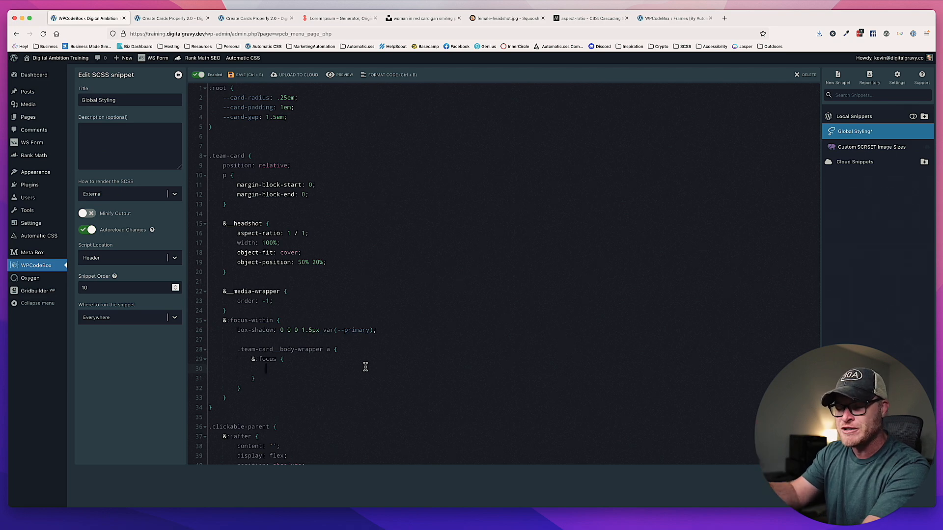
{"action": "type", "text": "outline: none;"}
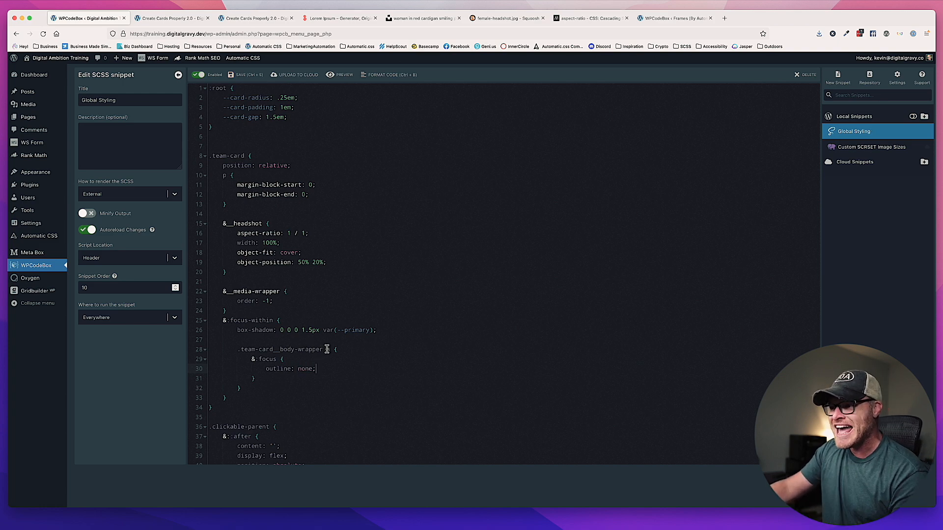
{"action": "left_click_drag", "start_coordinate": [324, 349], "coordinate": [243, 349]}
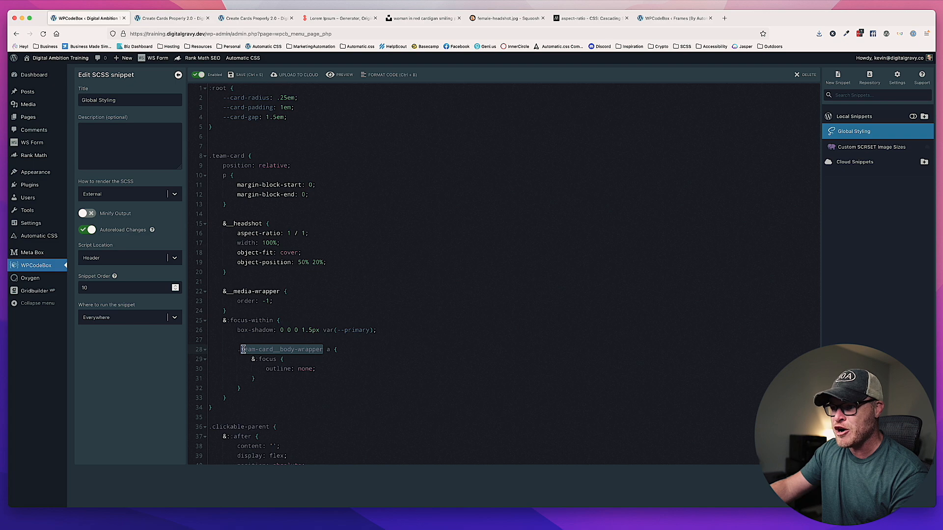
{"action": "left_click", "coordinate": [268, 361]}
{"action": "left_click_drag", "start_coordinate": [273, 322], "coordinate": [223, 321]}
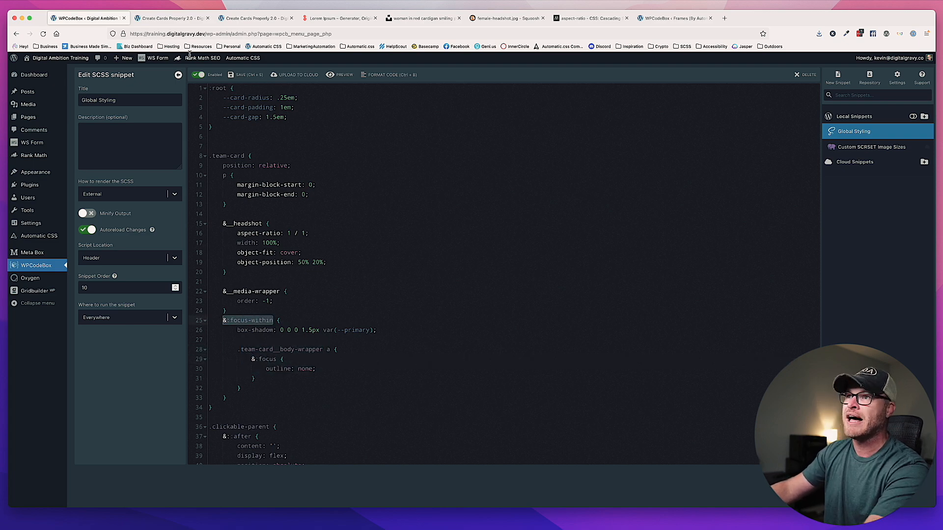
Reload the live page, check the keyboard focus styling across all three cards and their social icons, and return to the page builder.
{"action": "left_click", "coordinate": [238, 18]}
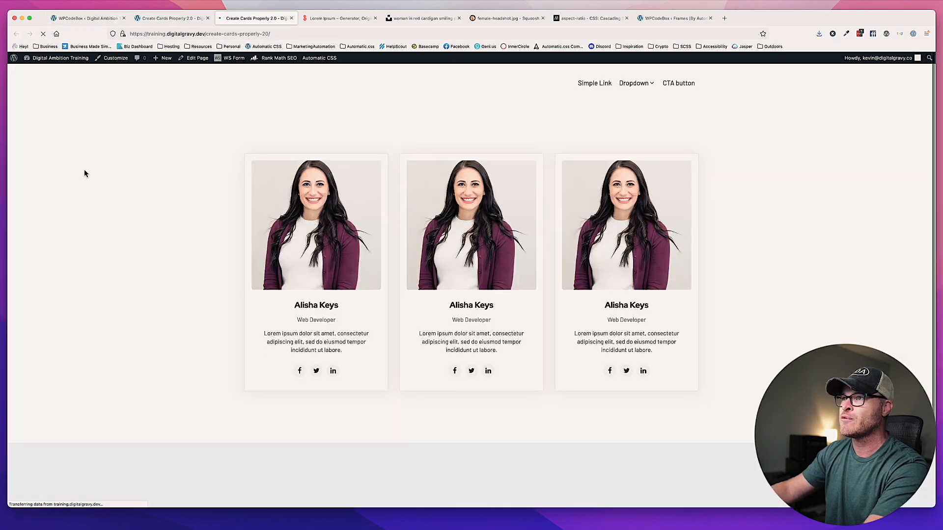
{"action": "key", "text": "Tab"}
{"action": "key", "text": "shift+Tab"}
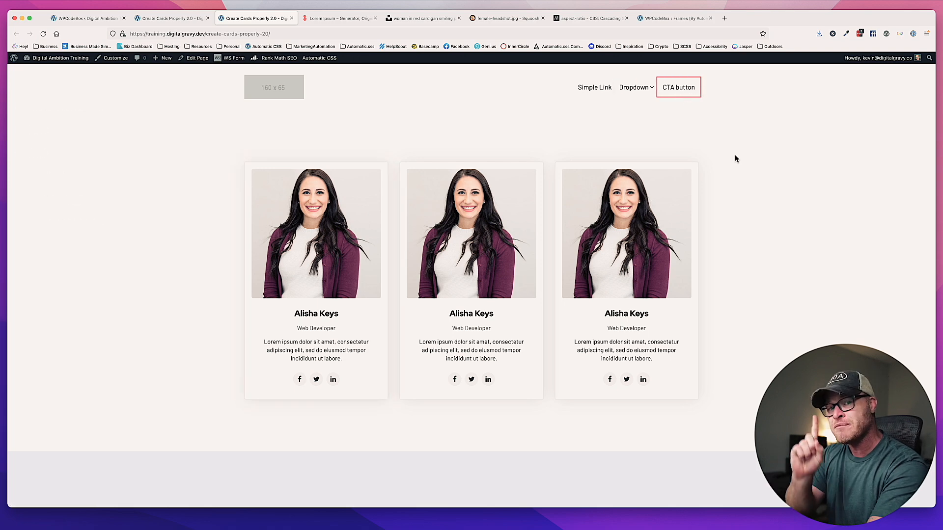
{"action": "key", "text": "Tab"}
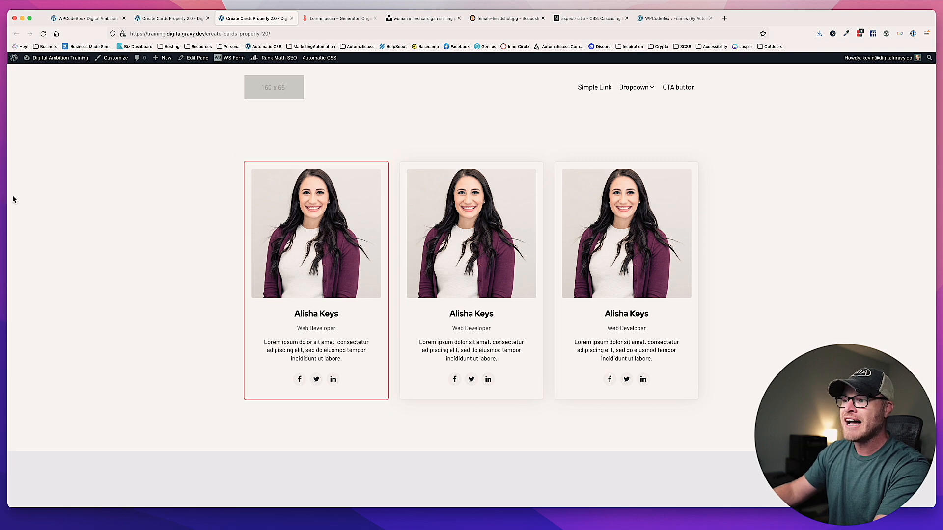
{"action": "key", "text": "Tab"}
{"action": "key", "text": "Tab"}
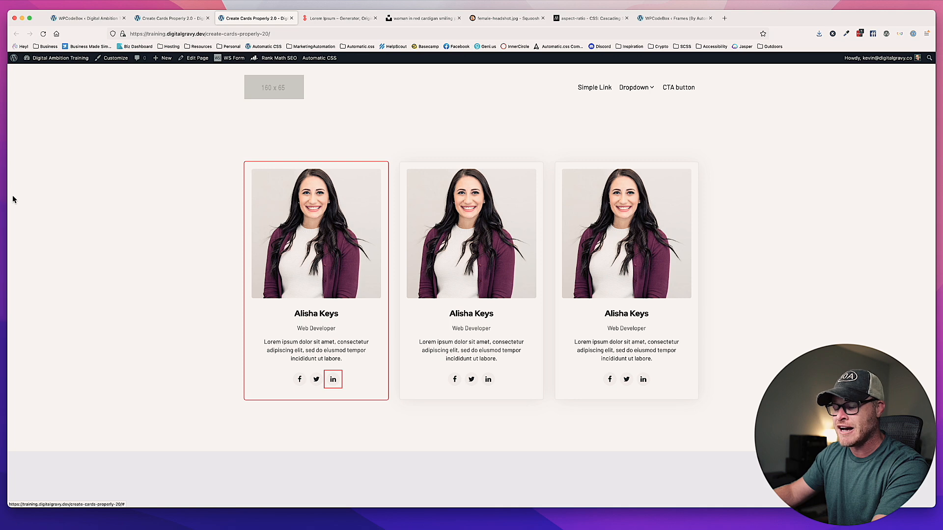
{"action": "key", "text": "Tab"}
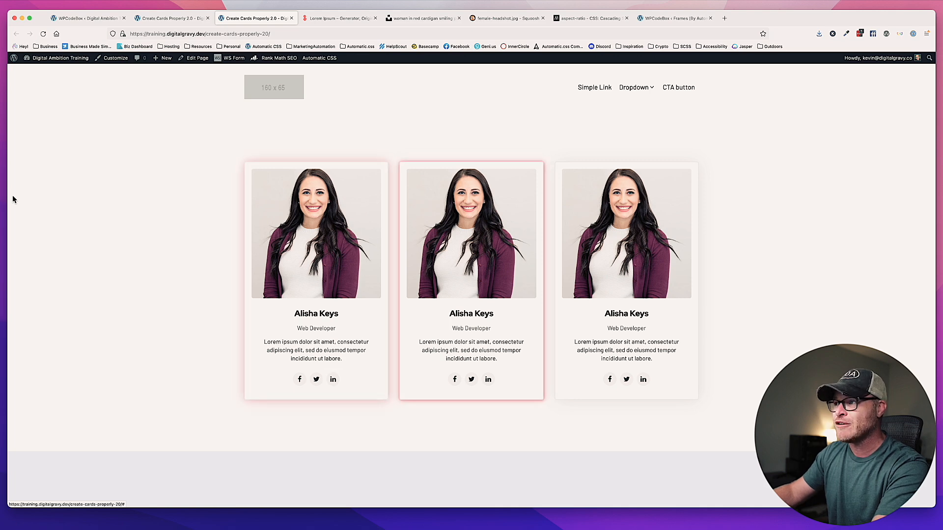
{"action": "key", "text": "Tab"}
{"action": "key", "text": "Tab"}
{"action": "key", "text": "Tab"}
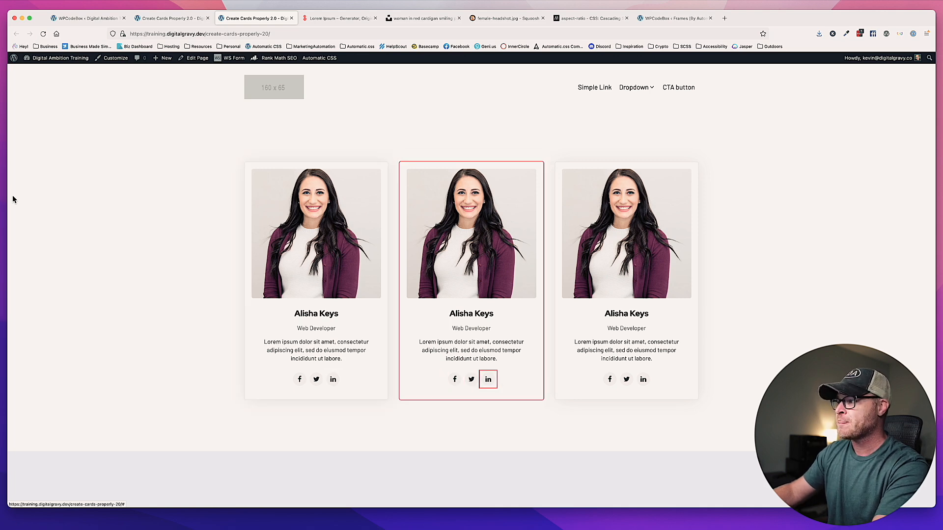
{"action": "key", "text": "Tab"}
{"action": "key", "text": "Tab"}
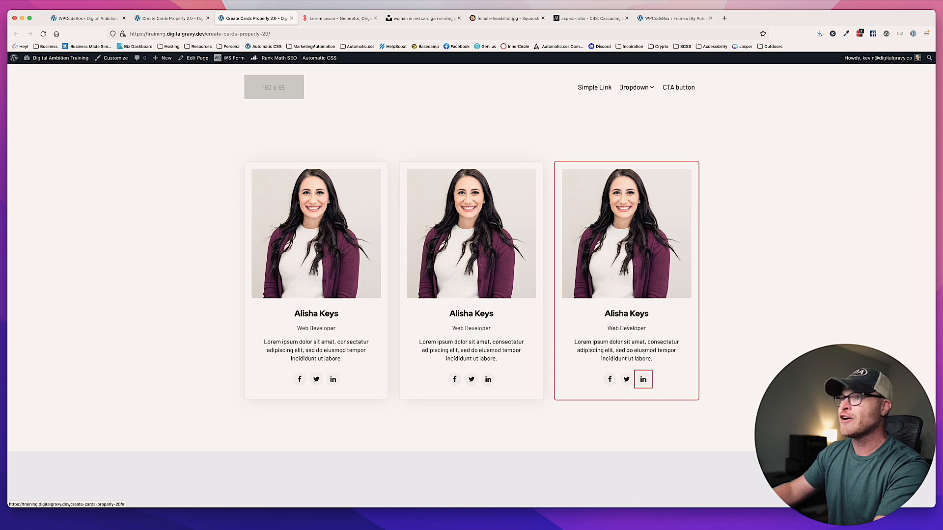
{"action": "left_click", "coordinate": [170, 18]}
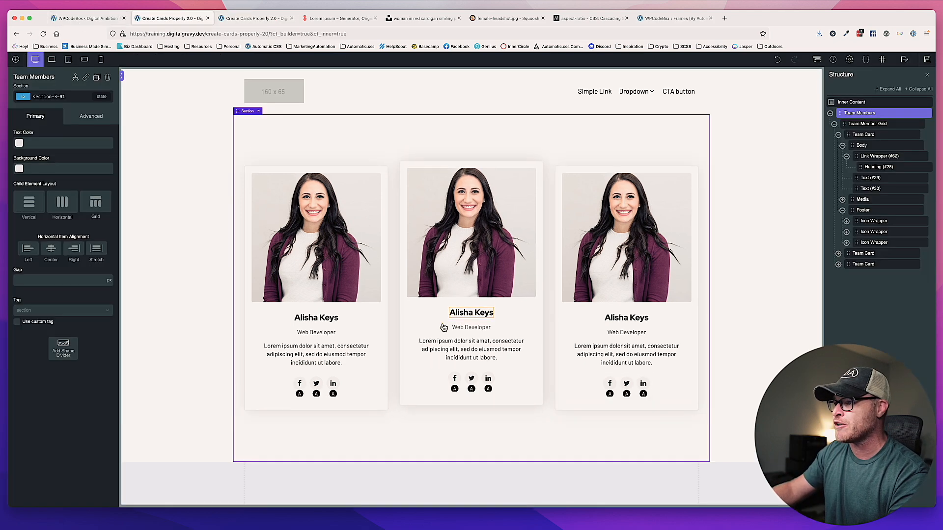
Replace the second team card's name heading with a different team member's full name.
{"action": "left_click", "coordinate": [483, 314]}
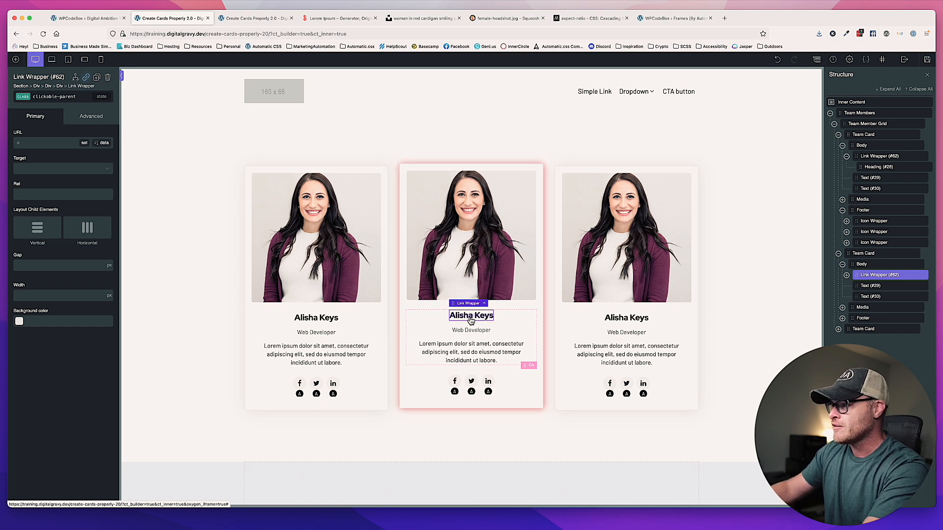
{"action": "left_click", "coordinate": [846, 276]}
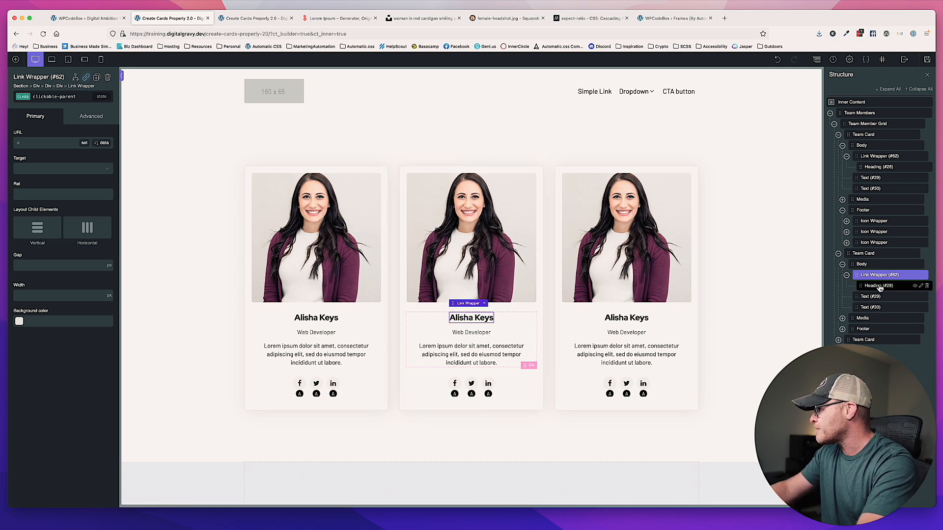
{"action": "left_click", "coordinate": [879, 285]}
{"action": "left_click", "coordinate": [92, 152]}
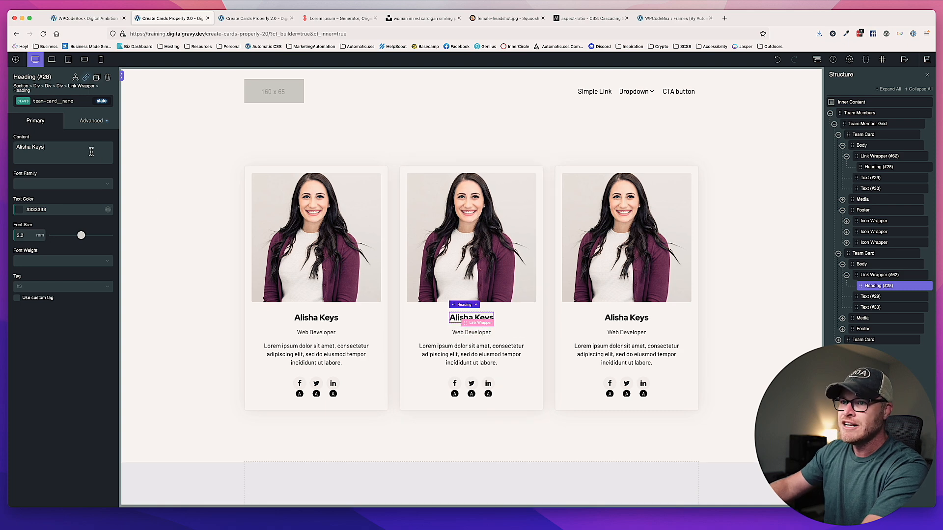
{"action": "key", "text": "super+a"}
{"action": "type", "text": "Joshua"}
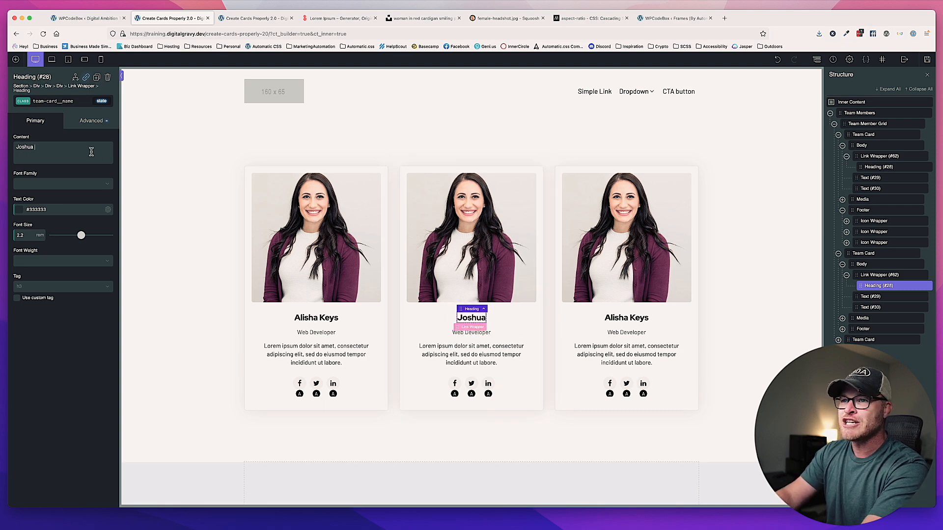
{"action": "type", "text": " Frederic"}
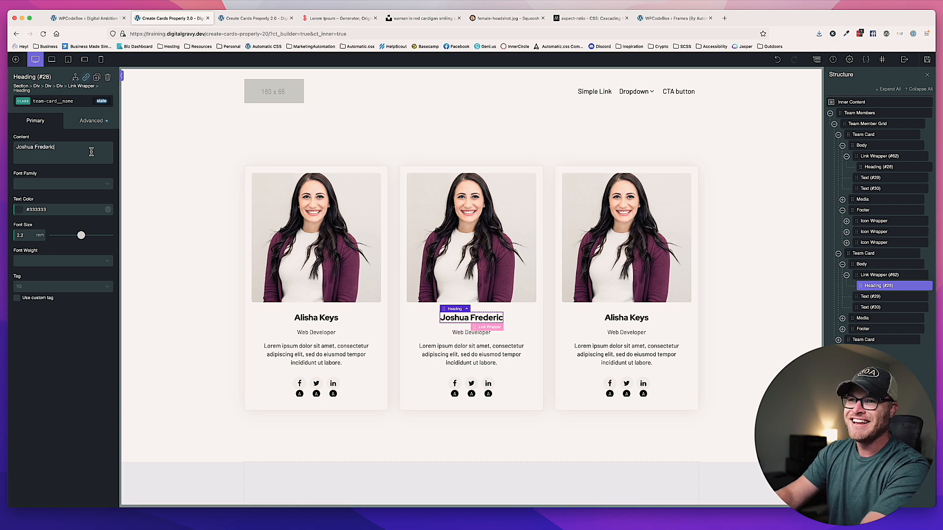
{"action": "type", "text": "ks"}
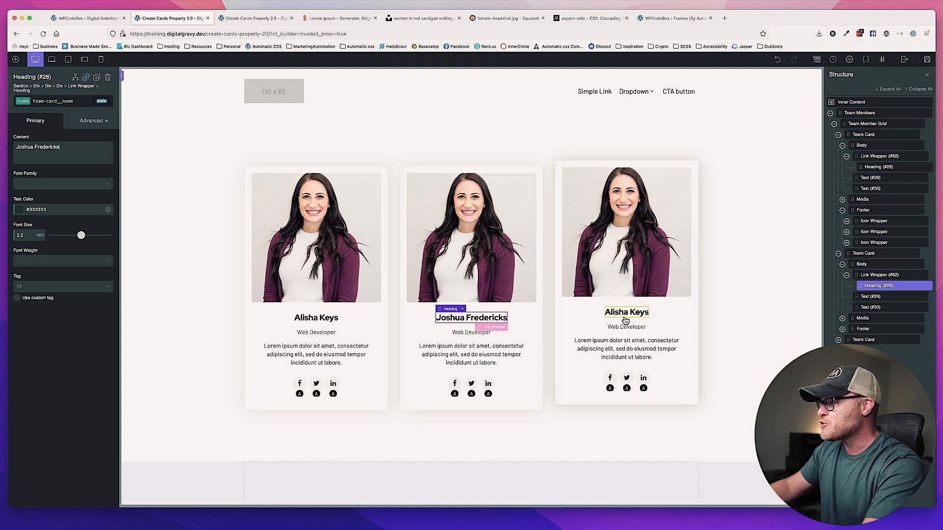
Change the third team card's name heading to "Olivia Wilde".
{"action": "left_click", "coordinate": [628, 314]}
{"action": "left_click", "coordinate": [628, 317]}
{"action": "triple_click", "coordinate": [77, 149]}
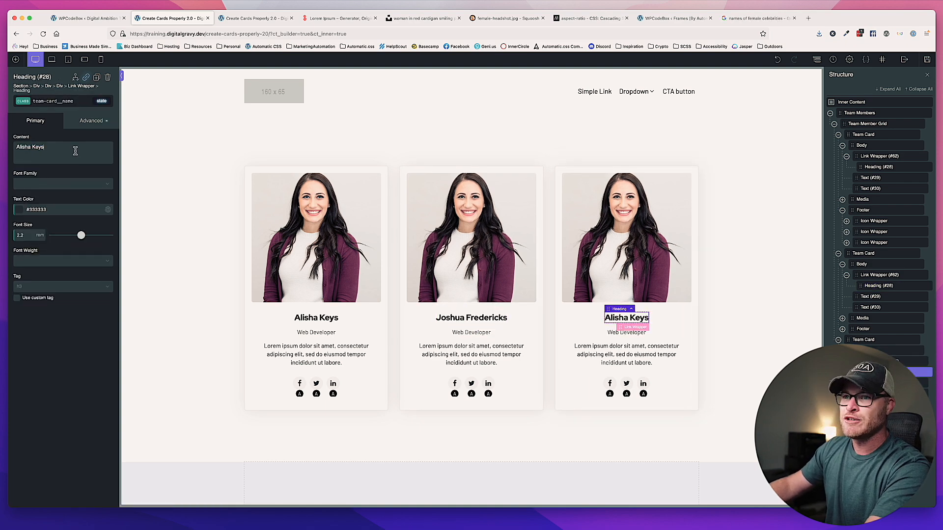
{"action": "type", "text": "Olivia Wilde"}
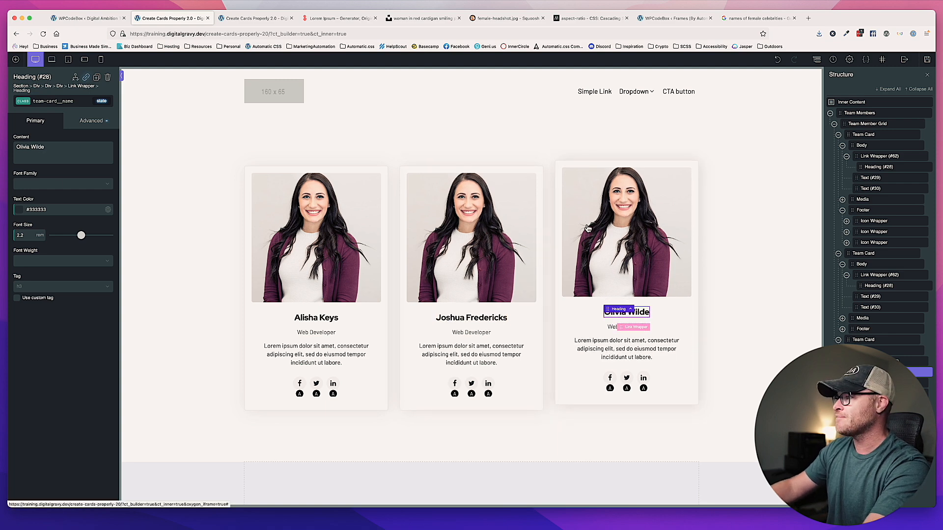
Swap the third card's headshot for the dark-haired woman in the denim shirt and set its alt text to "Olivia Wilde Headshot".
{"action": "left_click", "coordinate": [620, 229]}
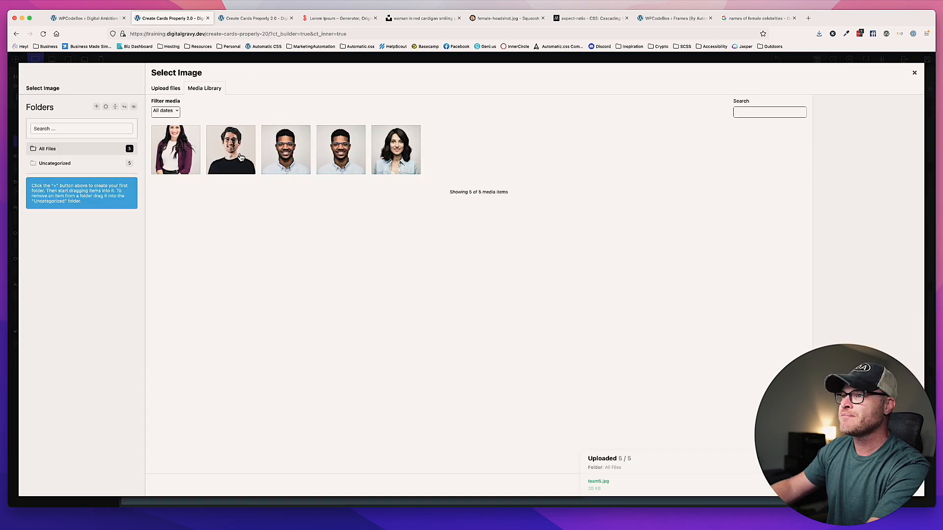
{"action": "left_click", "coordinate": [386, 163]}
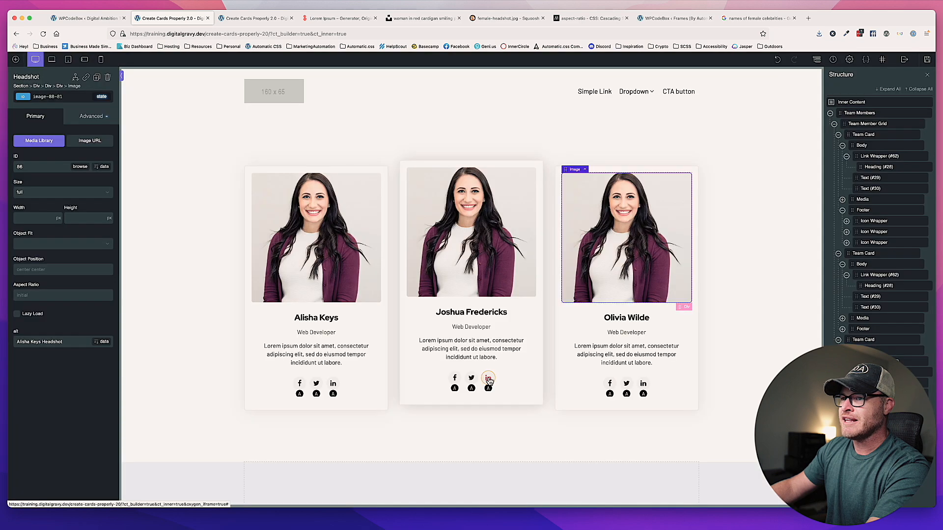
{"action": "left_click_drag", "start_coordinate": [41, 342], "coordinate": [12, 340]}
{"action": "type", "text": "Olivia Wilde"}
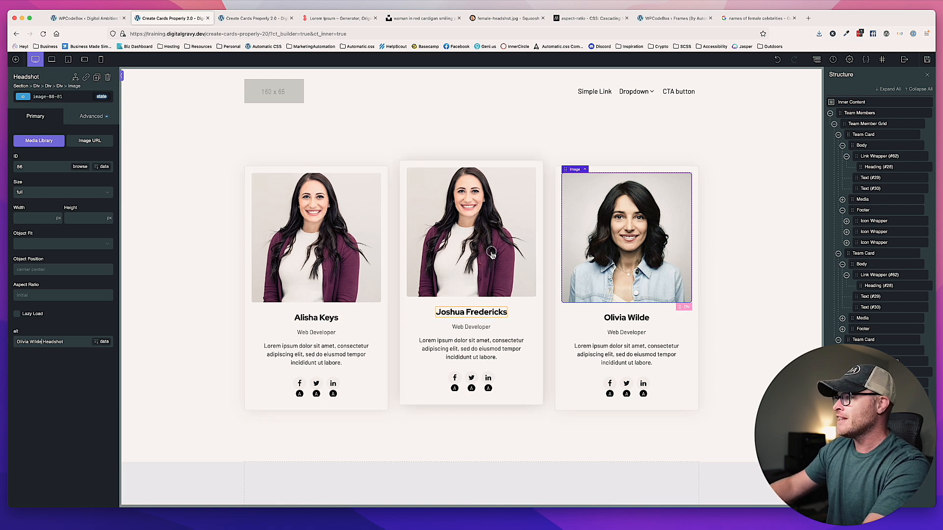
Swap the second card's headshot for the man with glasses and a light blue shirt, and put that member's full name in the alt text.
{"action": "left_click", "coordinate": [492, 256]}
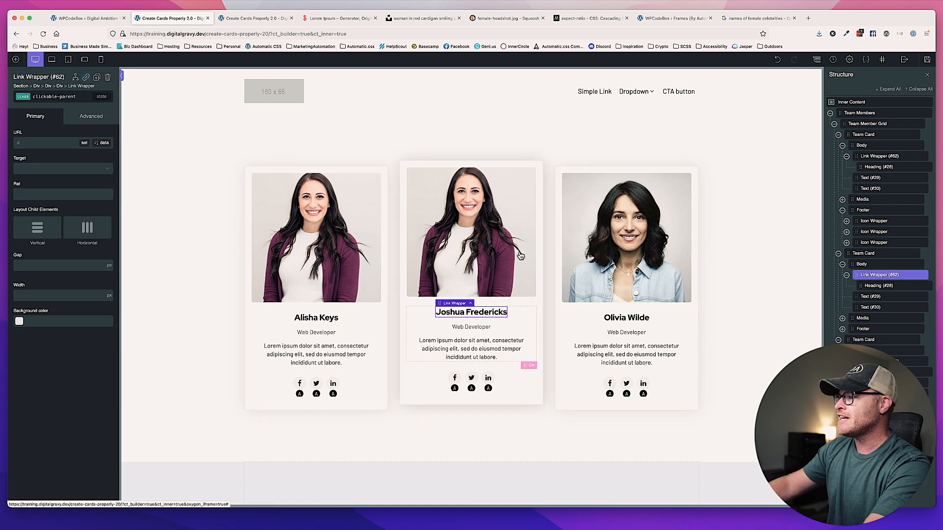
{"action": "left_click", "coordinate": [842, 318]}
{"action": "left_click", "coordinate": [520, 280]}
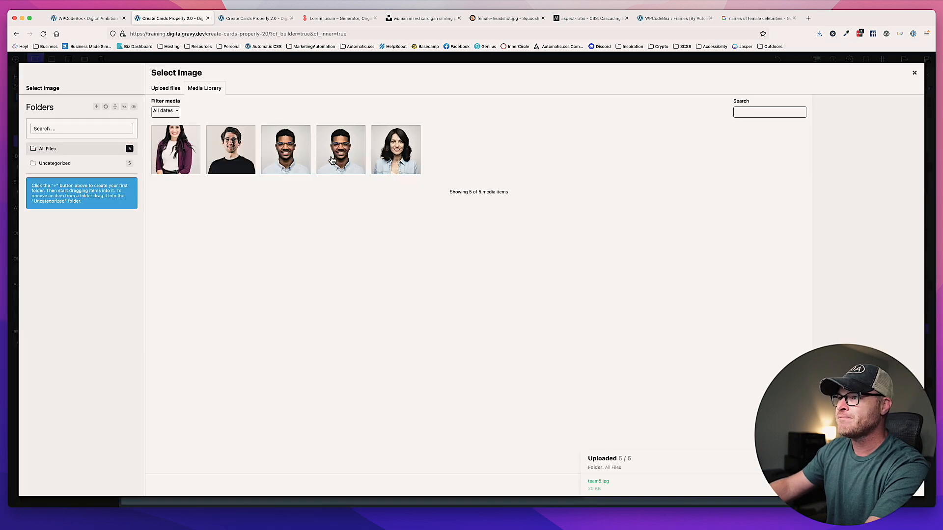
{"action": "left_click", "coordinate": [304, 161]}
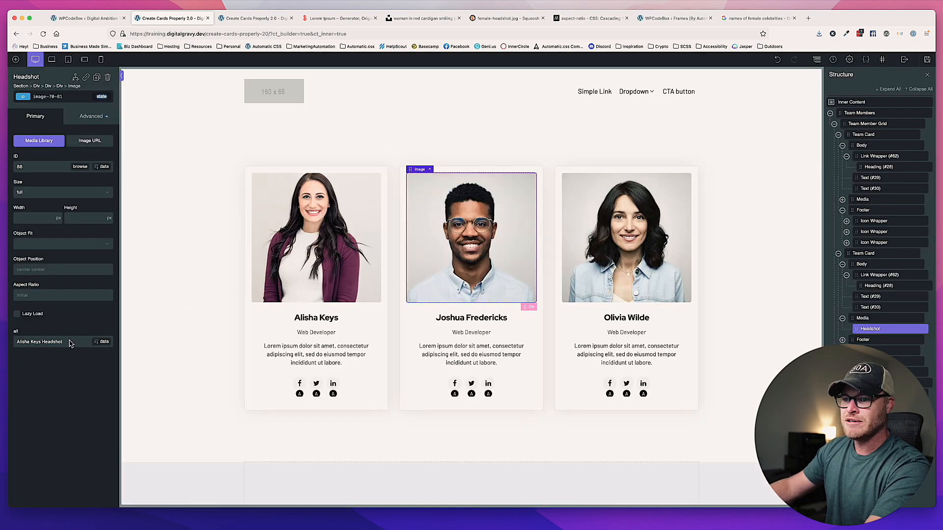
{"action": "left_click_drag", "start_coordinate": [40, 342], "coordinate": [7, 342]}
{"action": "type", "text": "Joshua"}
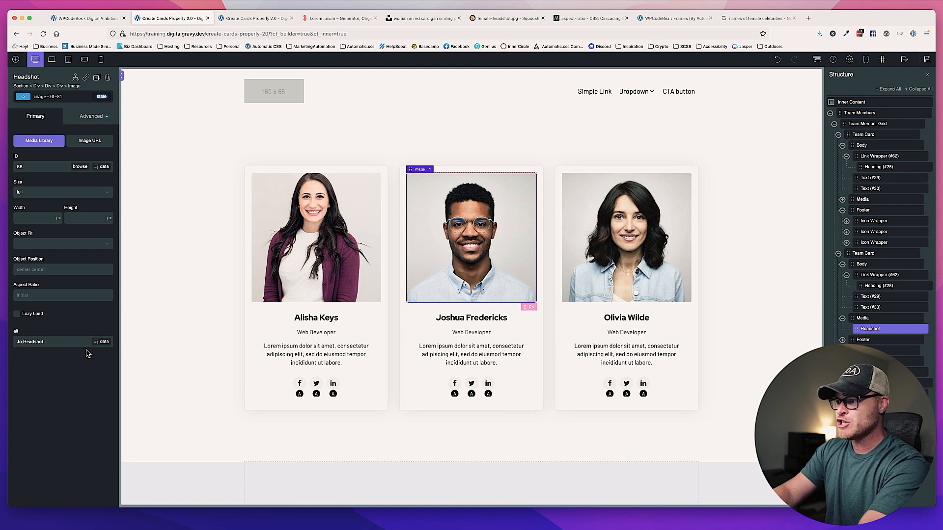
{"action": "type", "text": " Frederic"}
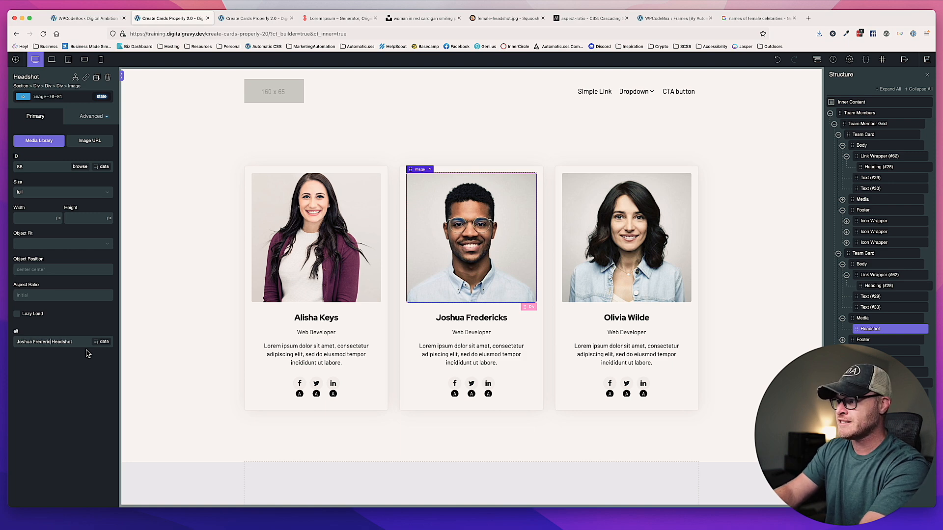
{"action": "type", "text": "ks"}
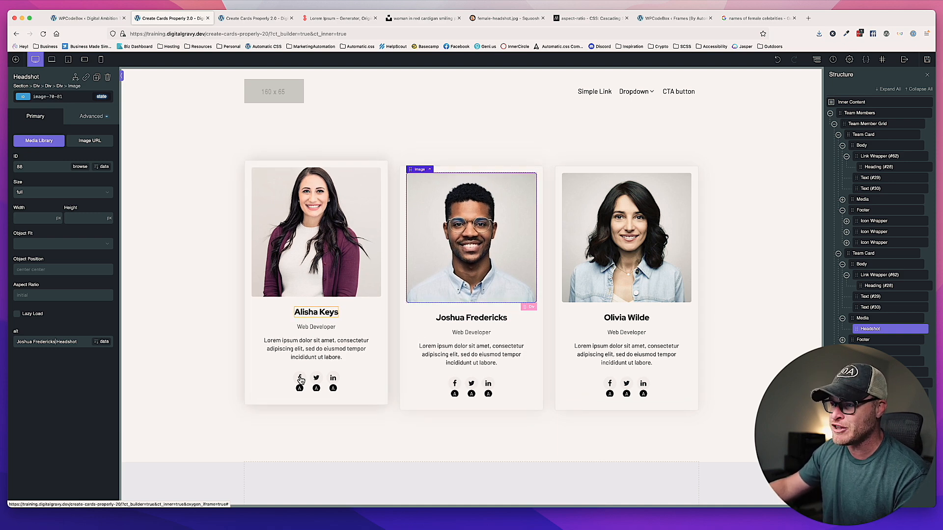
Replace the name in the second card's Facebook accessibility text with that card's member name.
{"action": "left_click", "coordinate": [456, 391]}
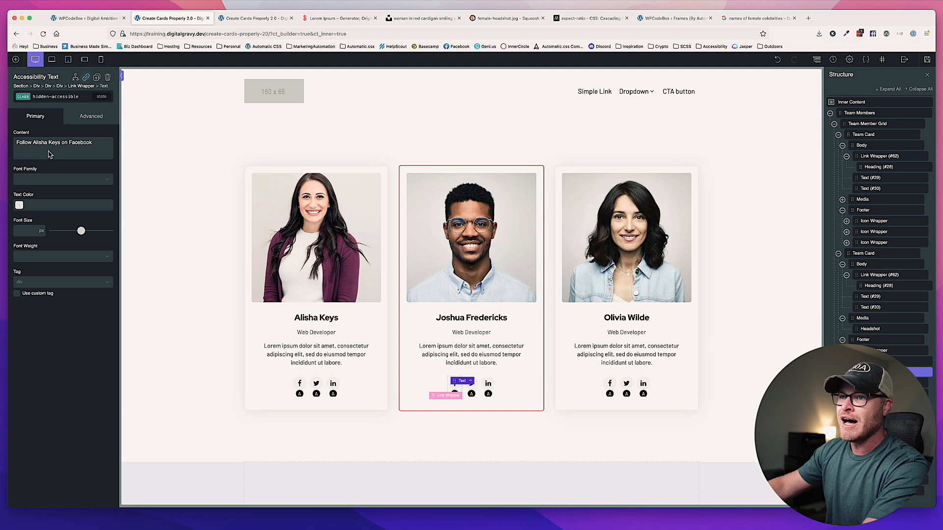
{"action": "left_click_drag", "start_coordinate": [60, 143], "coordinate": [33, 143]}
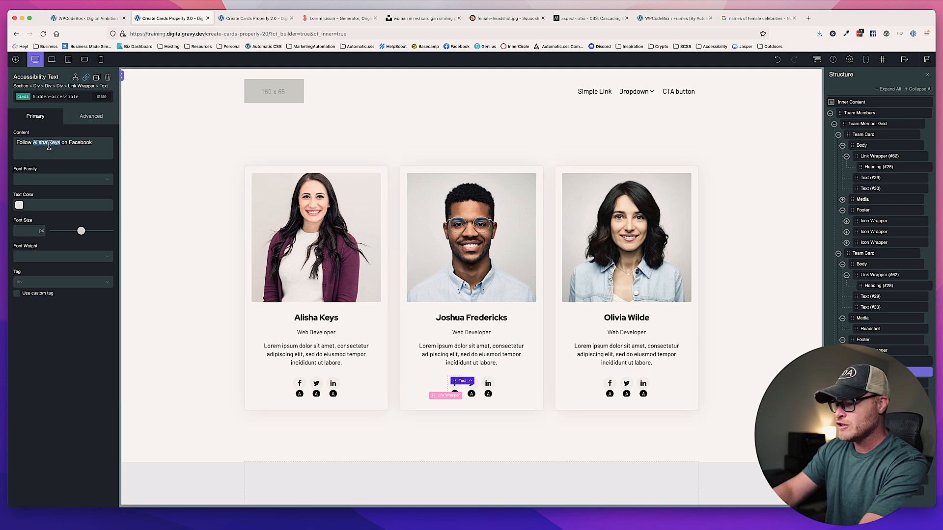
{"action": "type", "text": "Joshua Fredericks"}
Copy the member's name from the second card's Facebook accessibility text into its Twitter and LinkedIn accessibility texts, replacing the old name.
{"action": "left_click_drag", "start_coordinate": [33, 143], "coordinate": [75, 143]}
{"action": "key", "text": "super+c"}
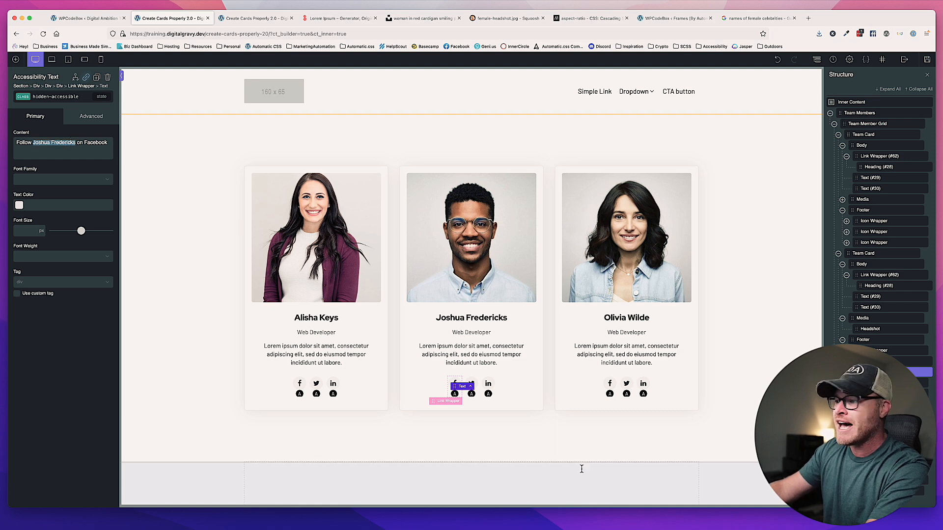
{"action": "left_click", "coordinate": [471, 393]}
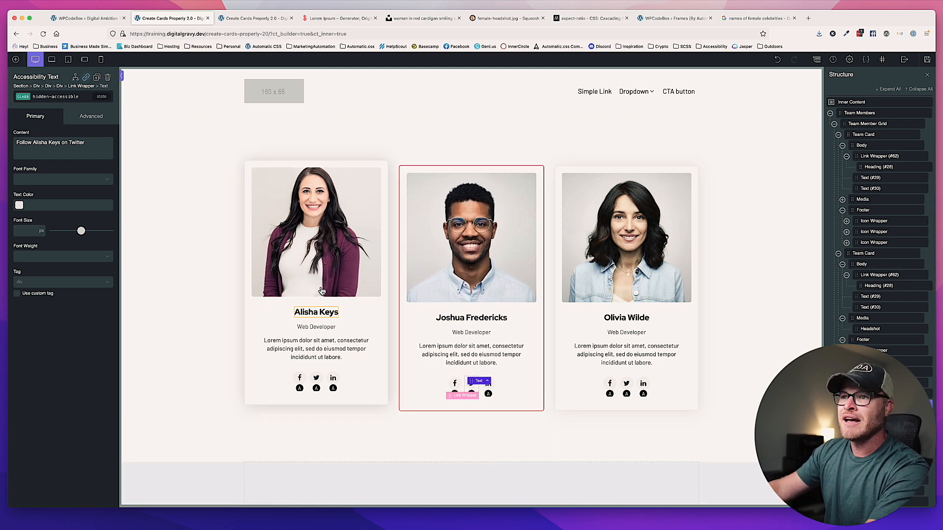
{"action": "left_click_drag", "start_coordinate": [61, 142], "coordinate": [33, 142]}
{"action": "key", "text": "super+v"}
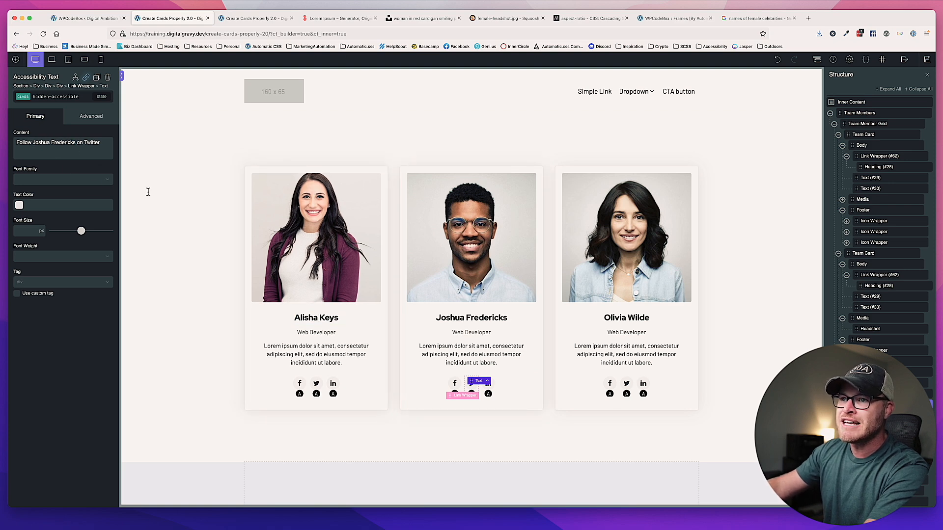
{"action": "left_click", "coordinate": [488, 392]}
{"action": "left_click_drag", "start_coordinate": [63, 142], "coordinate": [33, 143]}
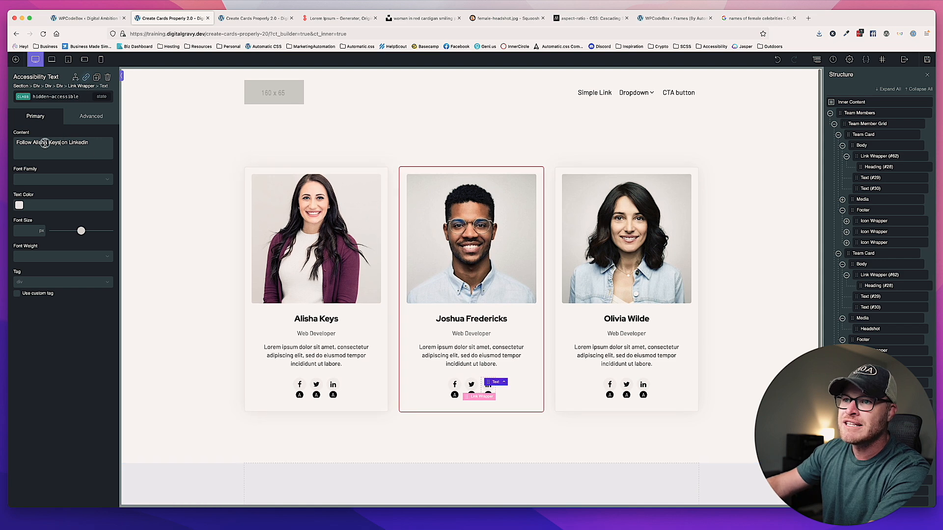
{"action": "key", "text": "super+v"}
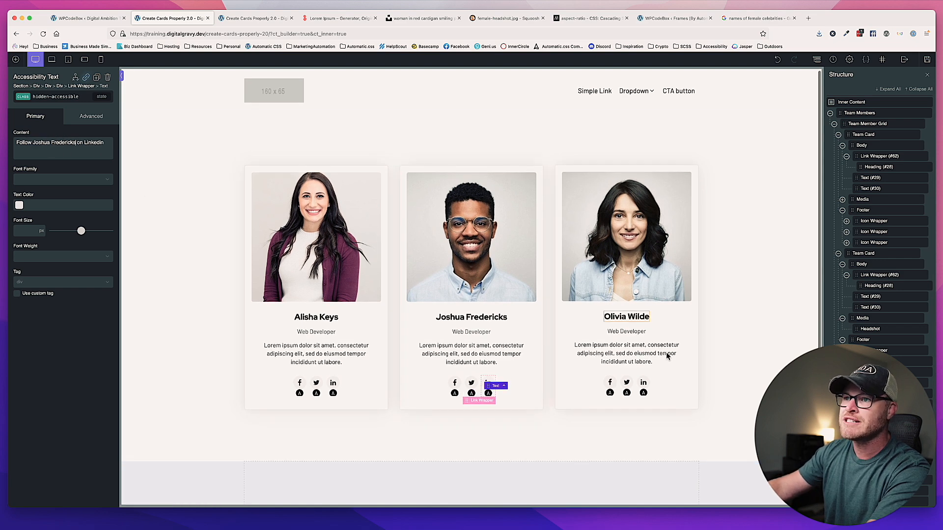
Copy the third card's heading name into its Facebook accessibility text so it reads "Follow Olivia Wilde on Facebook".
{"action": "left_click", "coordinate": [625, 317]}
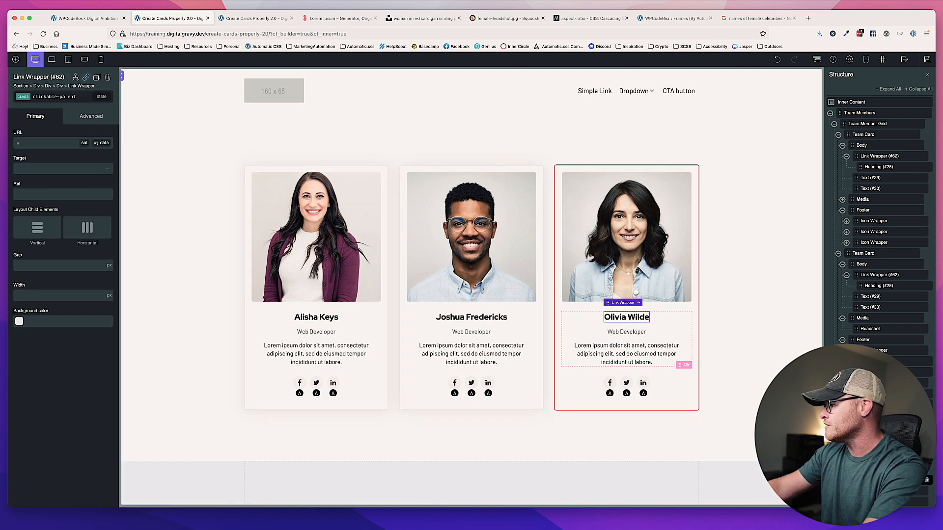
{"action": "left_click", "coordinate": [627, 317]}
{"action": "left_click", "coordinate": [44, 153]}
{"action": "key", "text": "super+a"}
{"action": "key", "text": "super+c"}
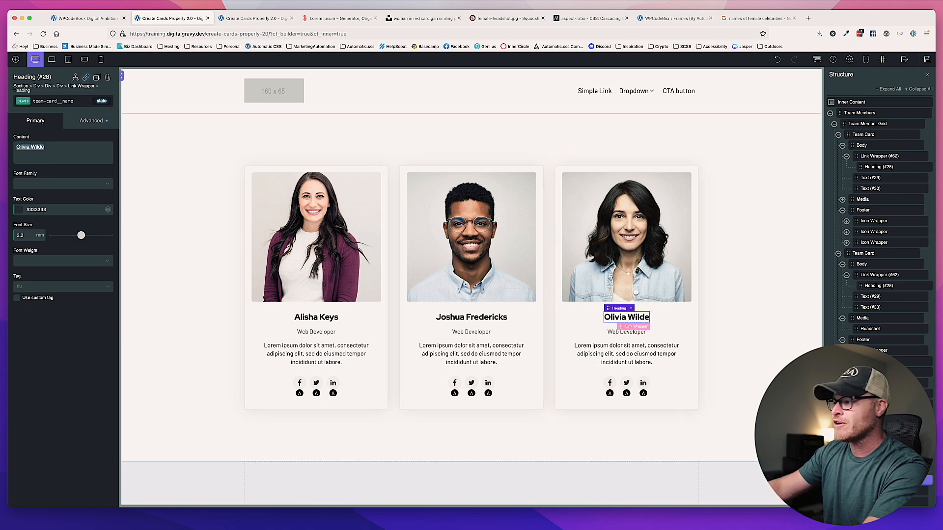
{"action": "left_click", "coordinate": [610, 393]}
{"action": "left_click_drag", "start_coordinate": [32, 142], "coordinate": [60, 143]}
{"action": "key", "text": "super+v"}
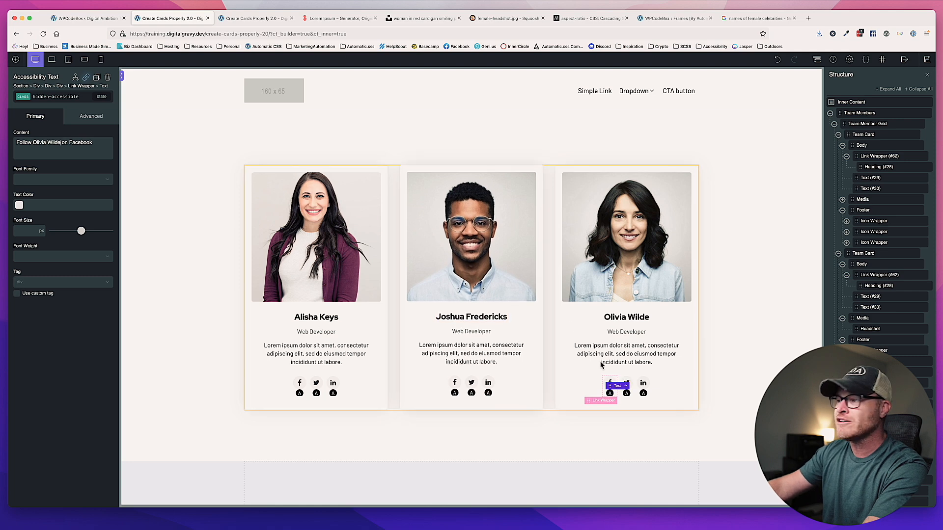
Replace the name with "Olivia Wilde" in the third card's Twitter and LinkedIn accessibility texts.
{"action": "left_click", "coordinate": [627, 390]}
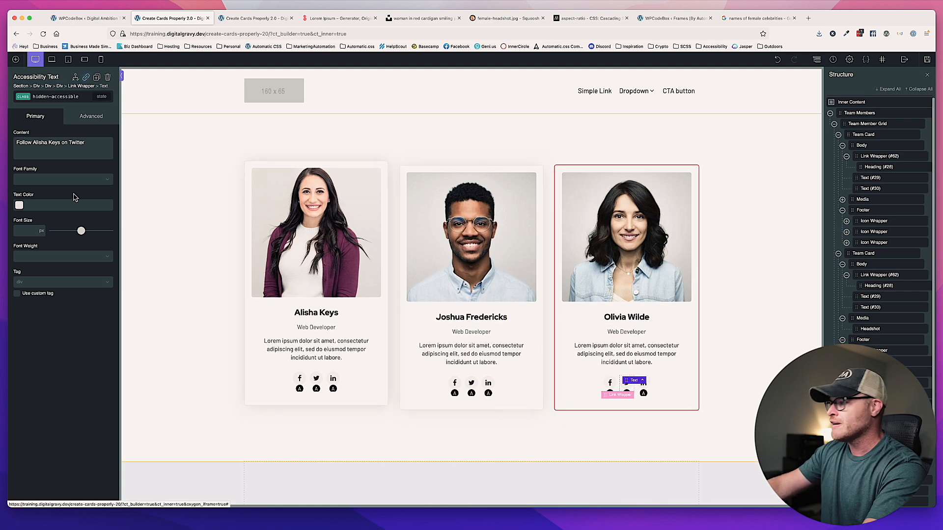
{"action": "left_click_drag", "start_coordinate": [33, 143], "coordinate": [60, 143]}
{"action": "key", "text": "super+v"}
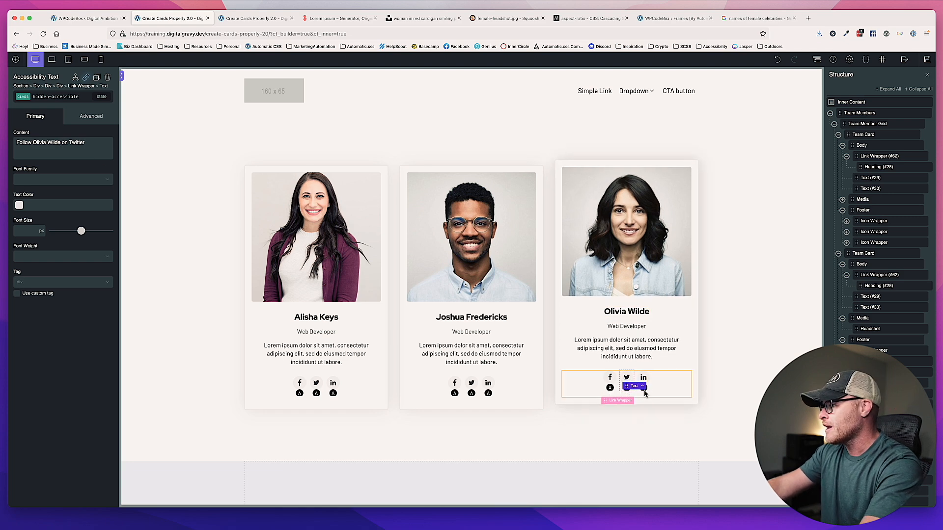
{"action": "left_click", "coordinate": [643, 393]}
{"action": "left_click_drag", "start_coordinate": [33, 143], "coordinate": [61, 143]}
{"action": "key", "text": "super+v"}
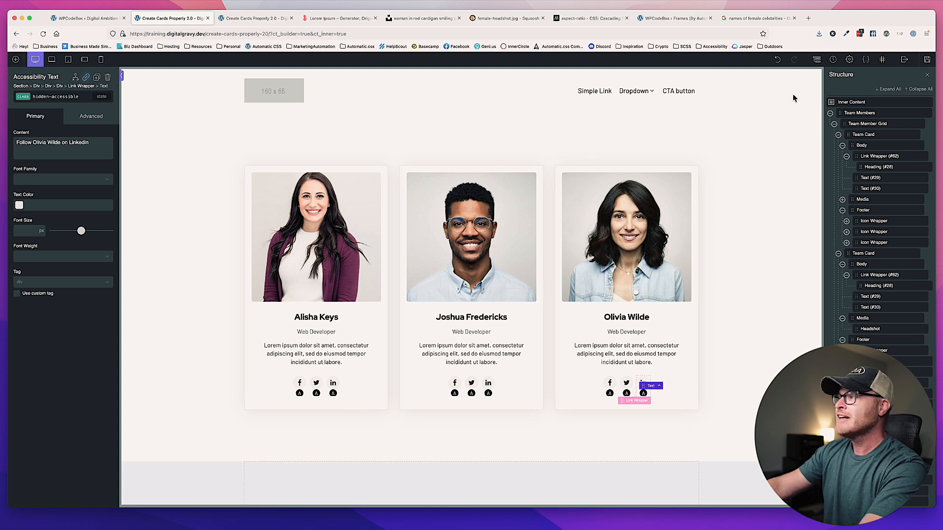
Save the page in the builder and reload the live page with the updated team cards.
{"action": "left_click", "coordinate": [927, 60]}
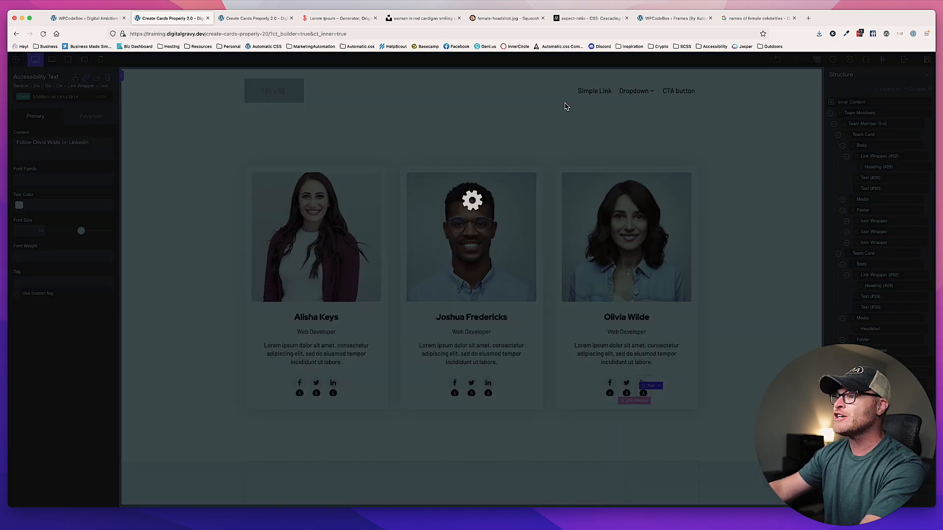
{"action": "left_click", "coordinate": [256, 22]}
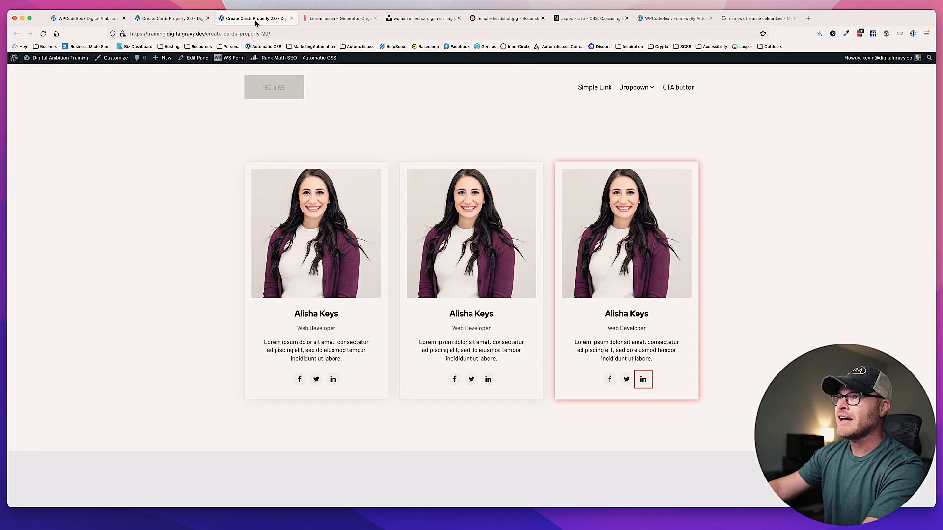
{"action": "key", "text": "super+r"}
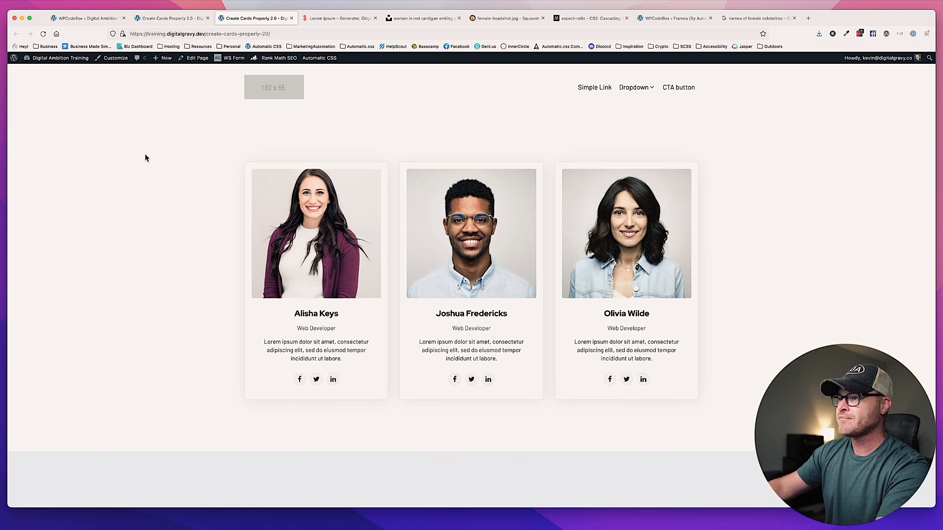
Move keyboard focus through all three team cards and their social icons on the live page, and return to the builder.
{"action": "left_click", "coordinate": [329, 116]}
{"action": "key", "text": "Tab"}
{"action": "key", "text": "shift+Tab"}
{"action": "key", "text": "Tab"}
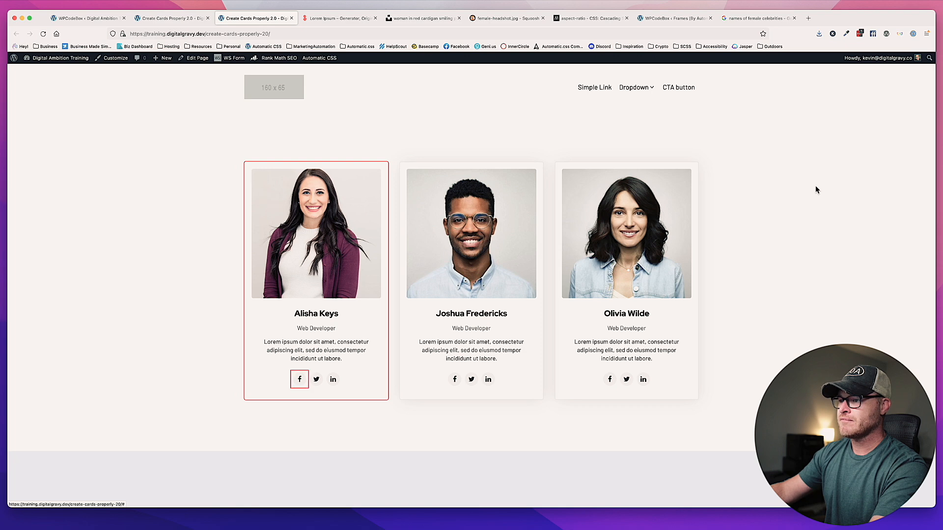
{"action": "key", "text": "Tab"}
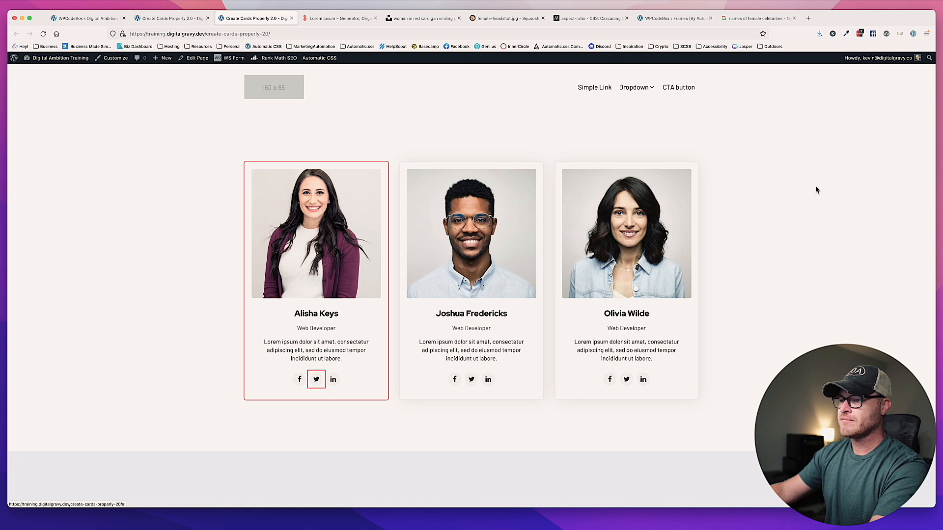
{"action": "key", "text": "Tab"}
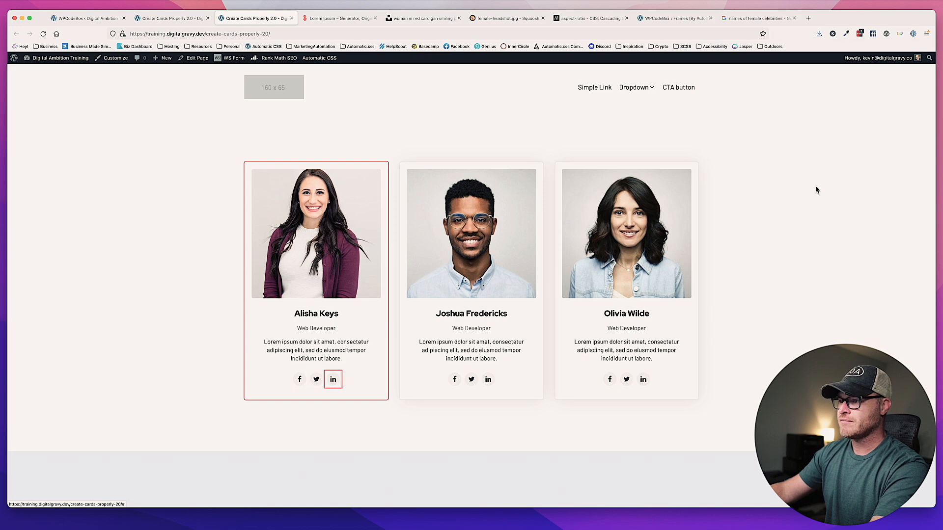
{"action": "key", "text": "Tab"}
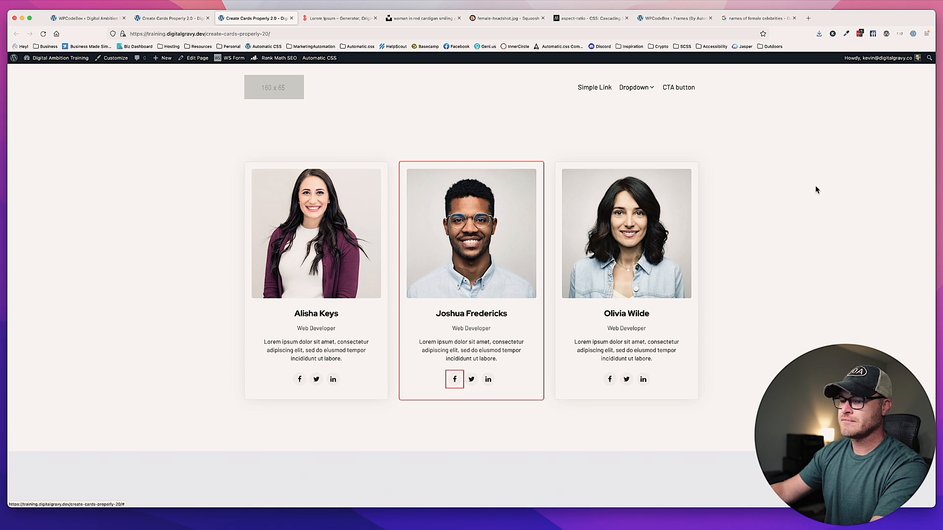
{"action": "key", "text": "Tab"}
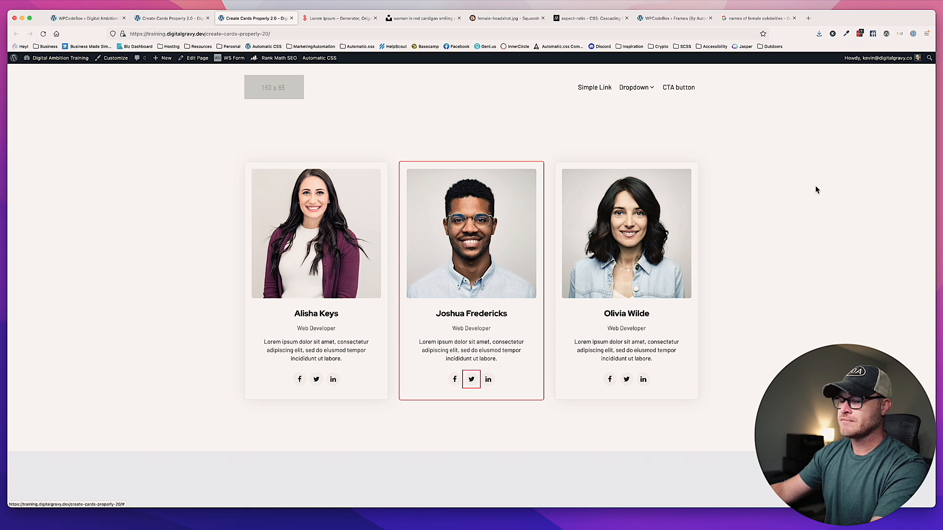
{"action": "key", "text": "Tab"}
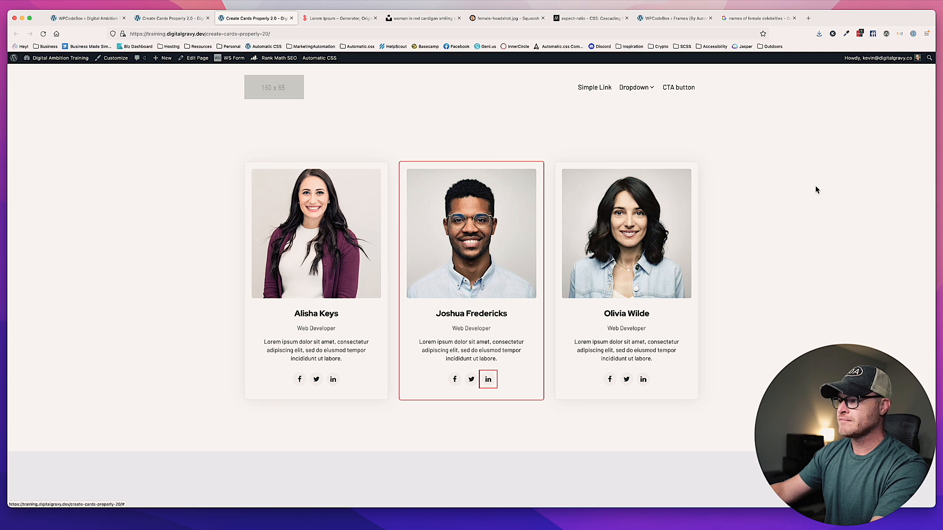
{"action": "key", "text": "Tab"}
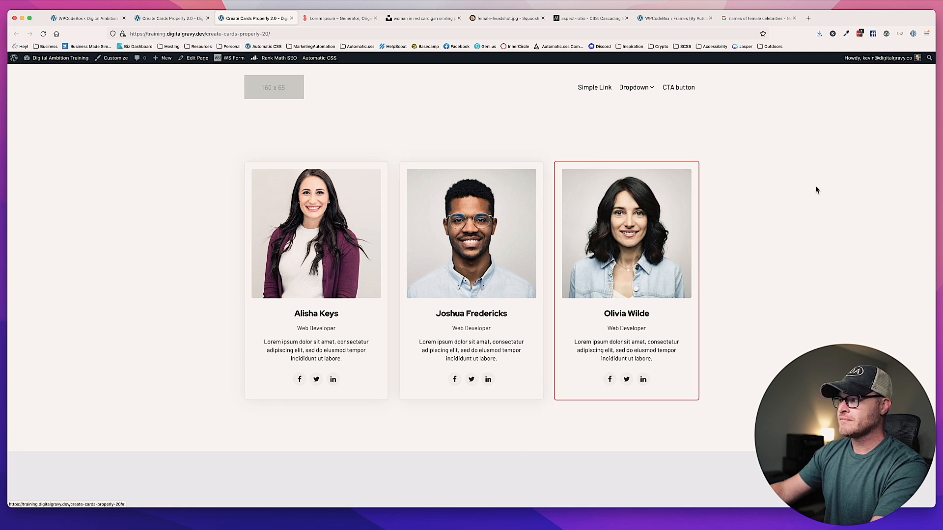
{"action": "key", "text": "Tab"}
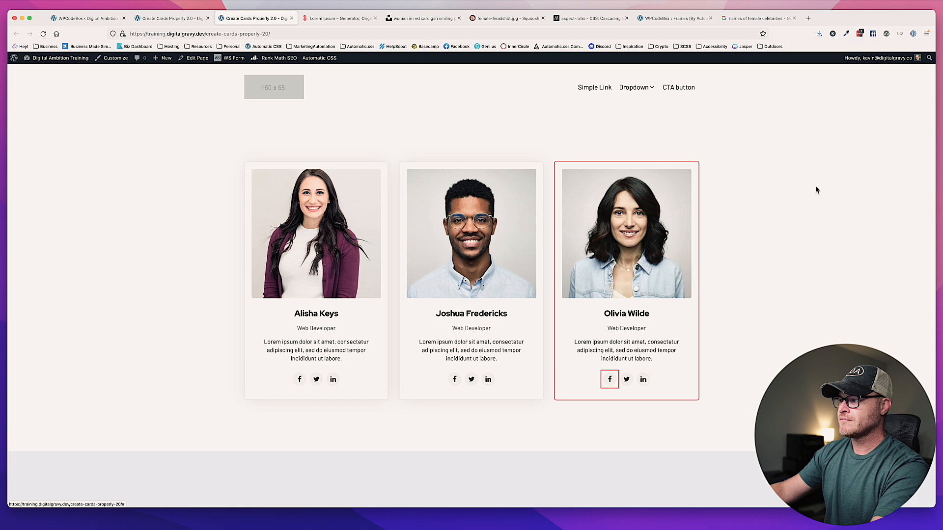
{"action": "key", "text": "Tab"}
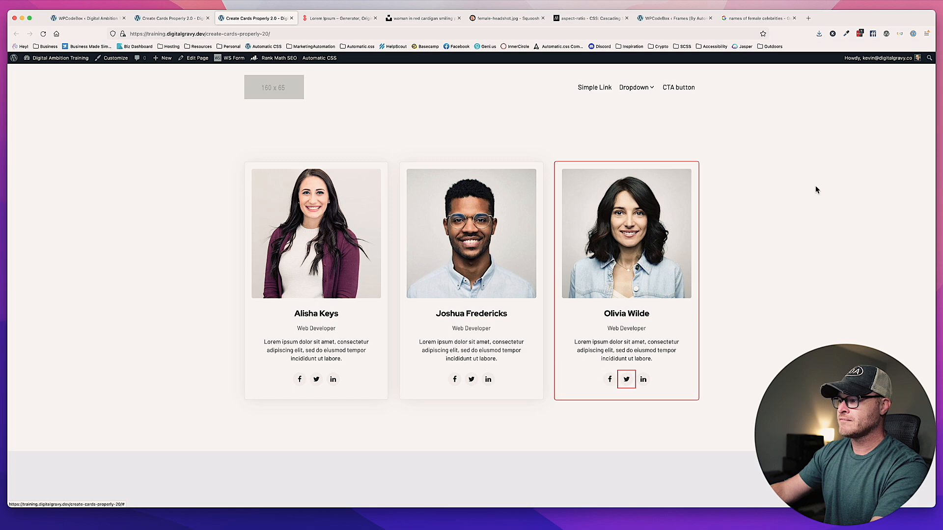
{"action": "key", "text": "Tab"}
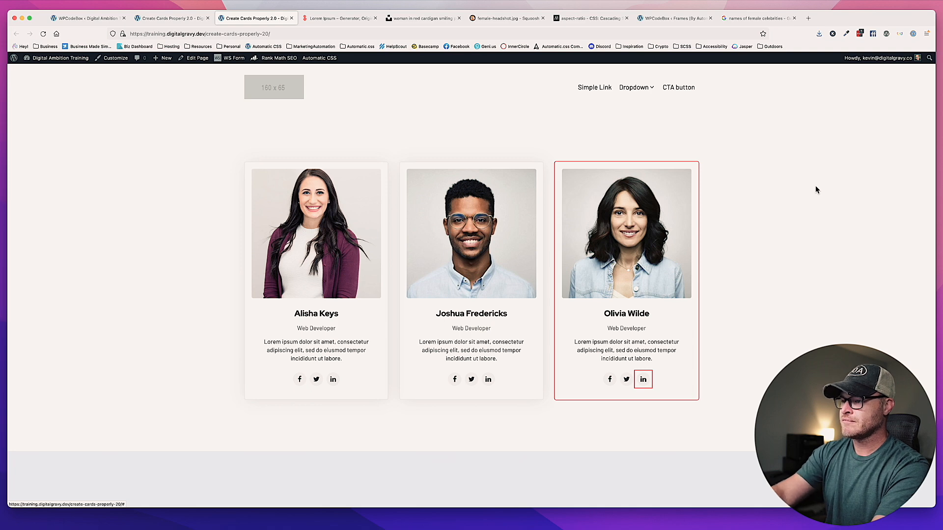
{"action": "key", "text": "ctrl+shift+Tab"}
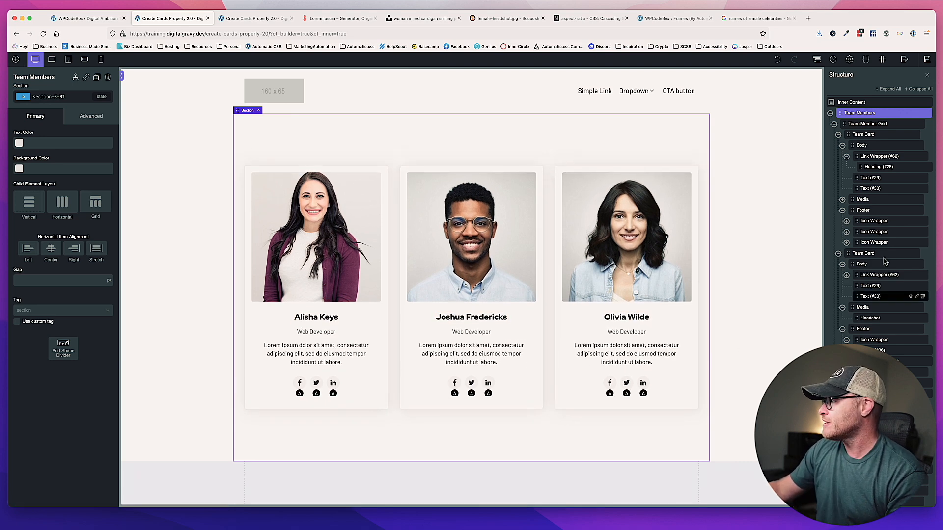
{"action": "left_click", "coordinate": [763, 309]}
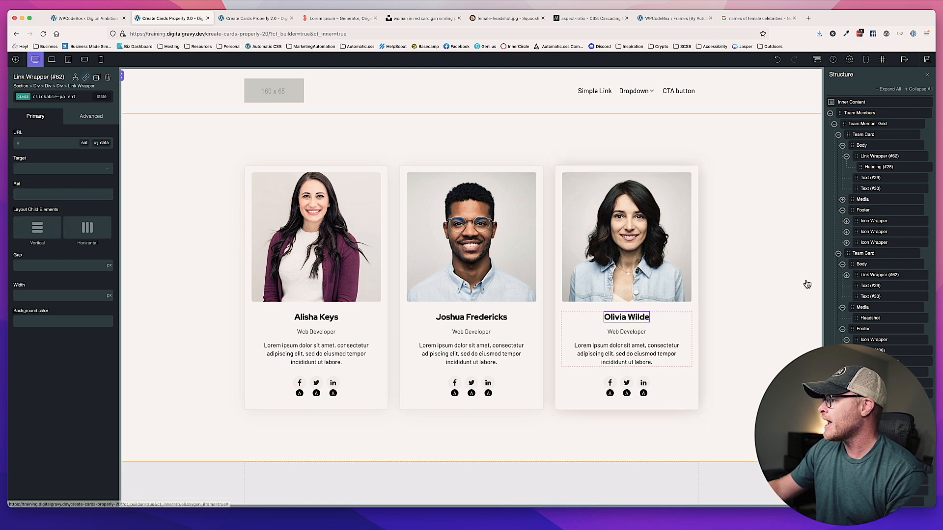
{"action": "scroll", "coordinate": [904, 301], "scroll_direction": "down", "scroll_amount": 3}
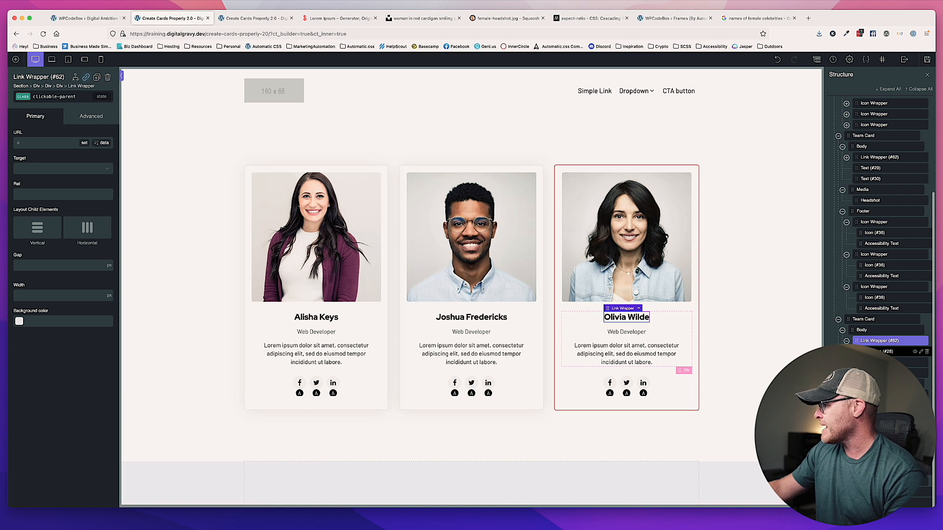
{"action": "left_click", "coordinate": [879, 351]}
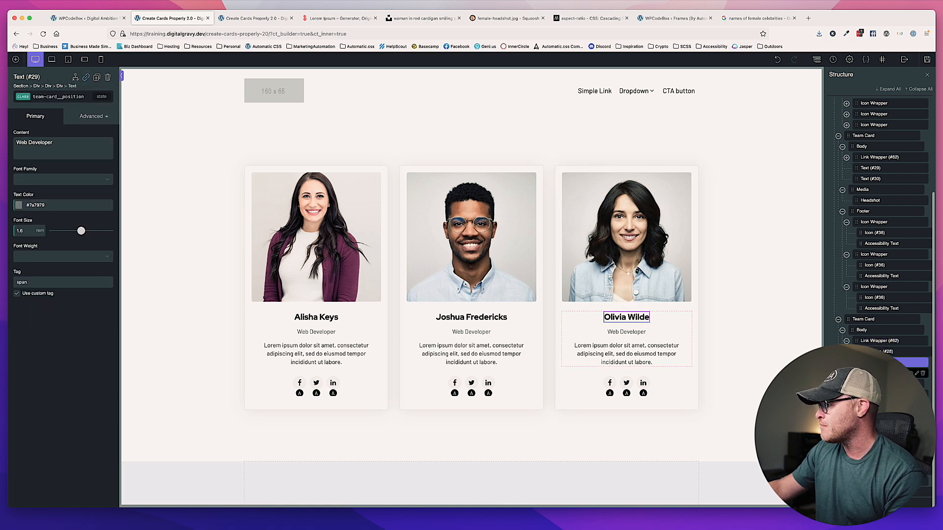
{"action": "left_click", "coordinate": [649, 357]}
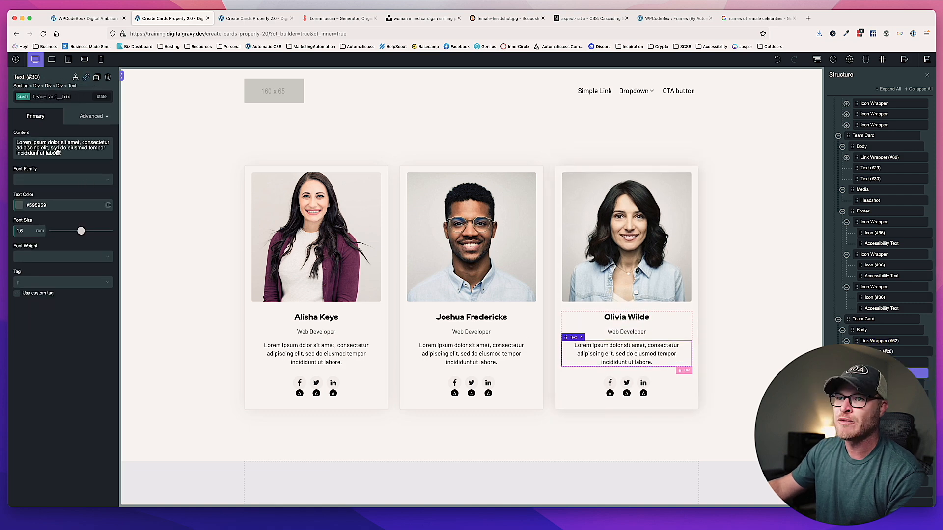
{"action": "left_click_drag", "start_coordinate": [48, 148], "coordinate": [14, 142]}
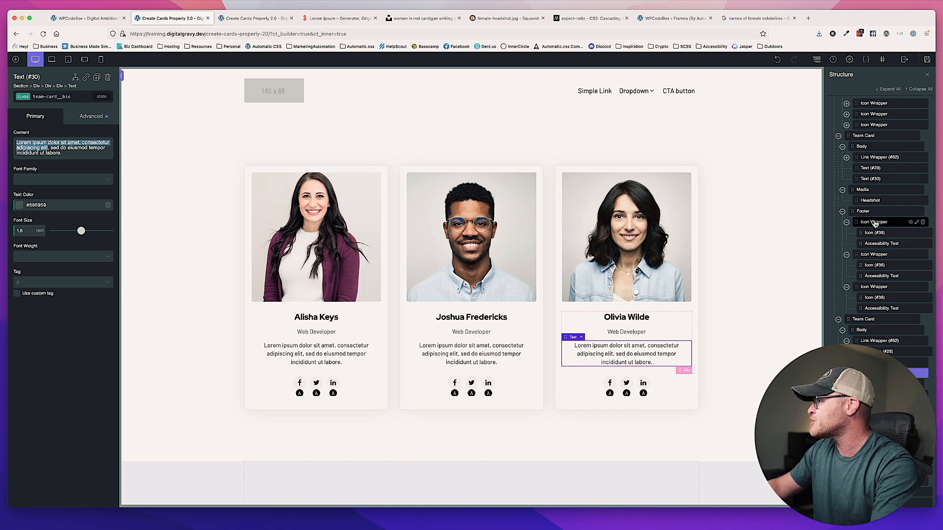
Copy the opening phrase "Lorem ipsum dolor sit amet, consectetur adipiscing elit" from the second card's bio text.
{"action": "left_click", "coordinate": [865, 202]}
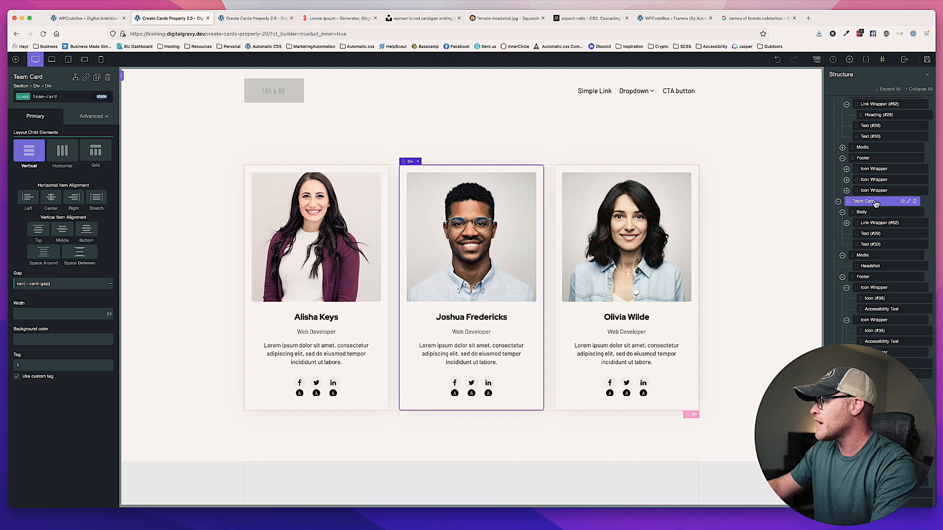
{"action": "scroll", "coordinate": [879, 221], "scroll_direction": "down", "scroll_amount": 3}
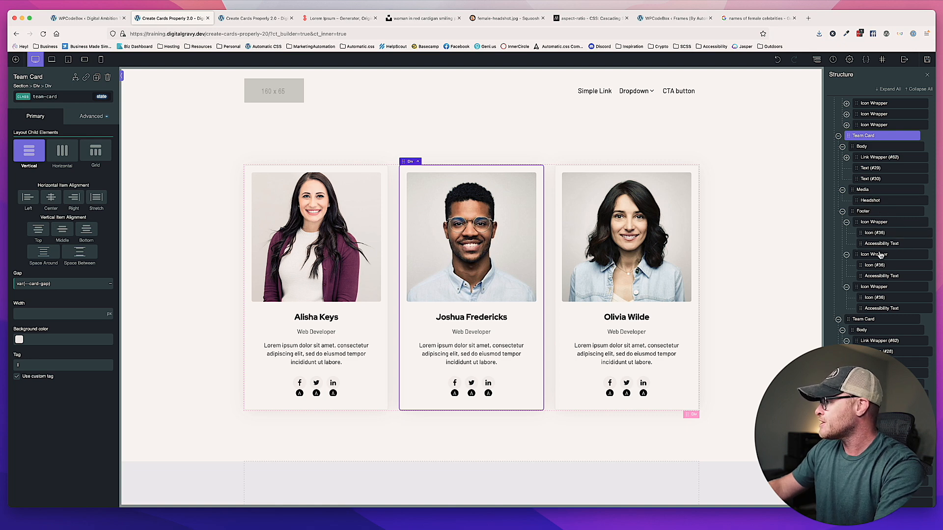
{"action": "left_click", "coordinate": [876, 180]}
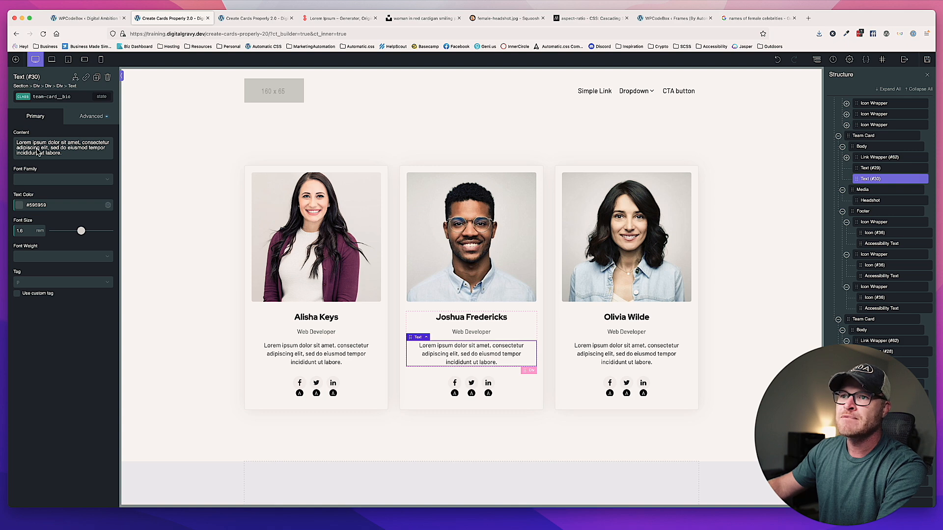
{"action": "left_click_drag", "start_coordinate": [49, 148], "coordinate": [14, 143]}
{"action": "key", "text": "super+c"}
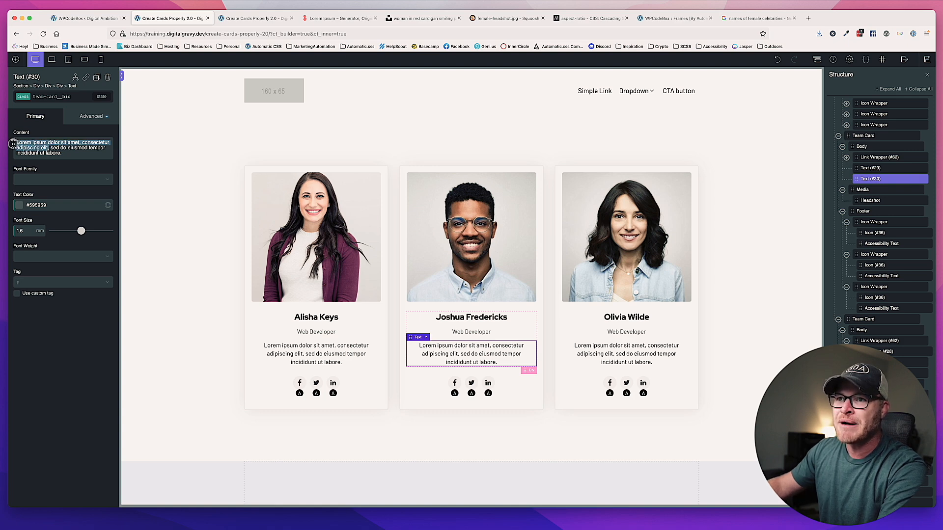
Append the copied phrase to the end of the second card's bio, finishing it with a single period.
{"action": "left_click", "coordinate": [82, 154]}
{"action": "key", "text": "super+v"}
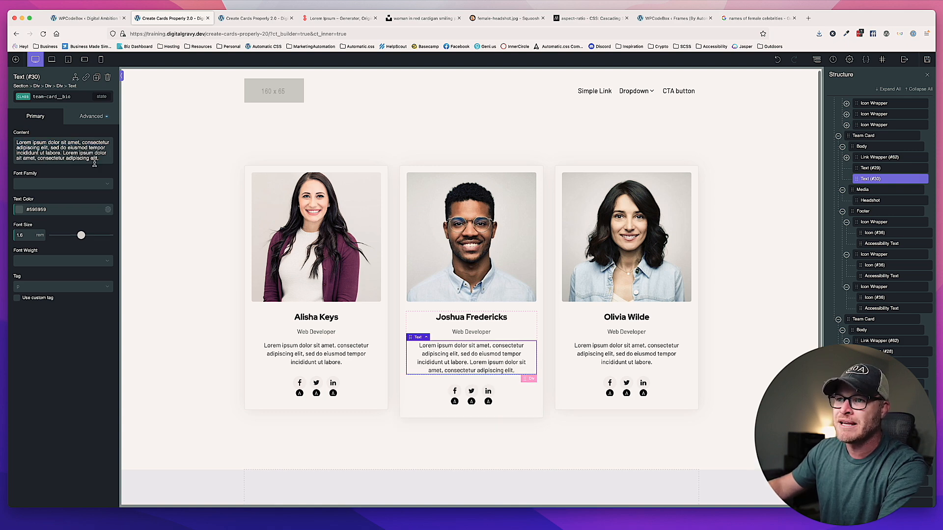
{"action": "type", "text": "."}
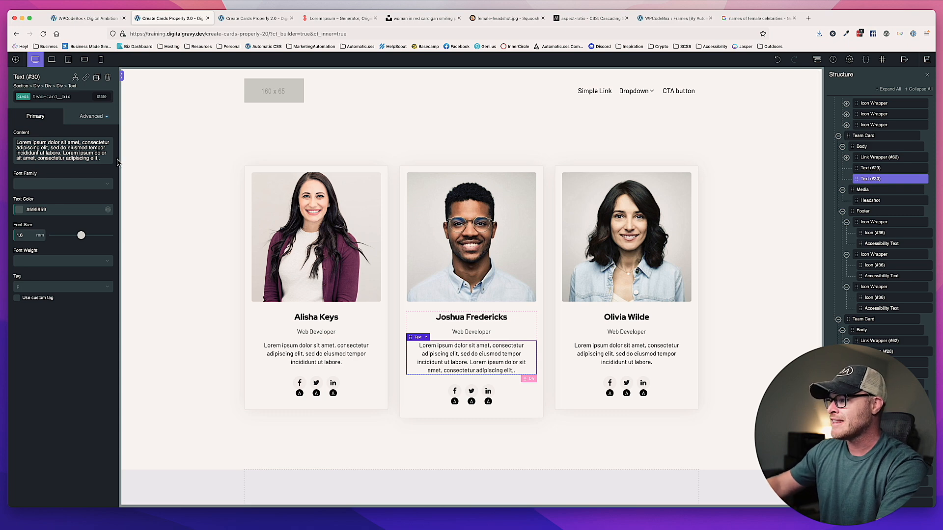
{"action": "type", "text": "/"}
{"action": "key", "text": "Left"}
{"action": "key", "text": "Left"}
{"action": "key", "text": "BackSpace"}
{"action": "key", "text": "BackSpace"}
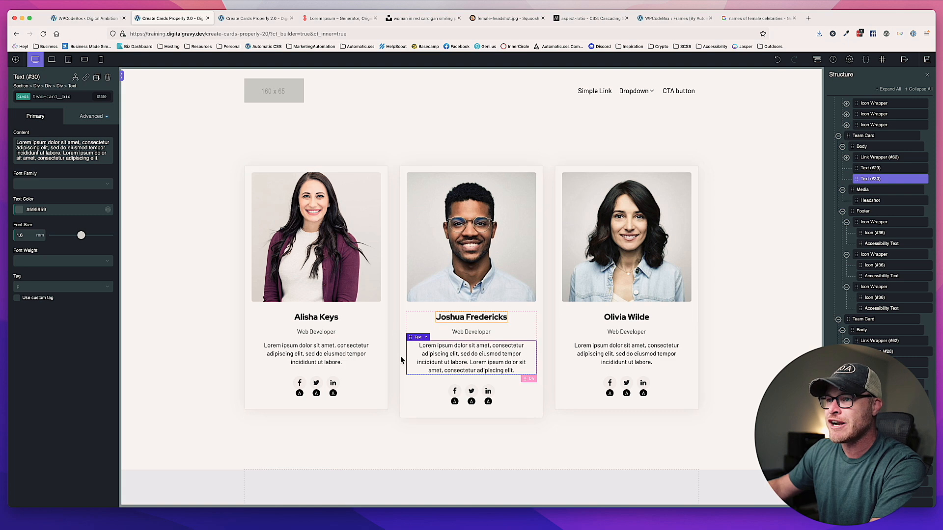
Save the page with the longer second bio and reload the live page to compare the card heights.
{"action": "left_click", "coordinate": [479, 456]}
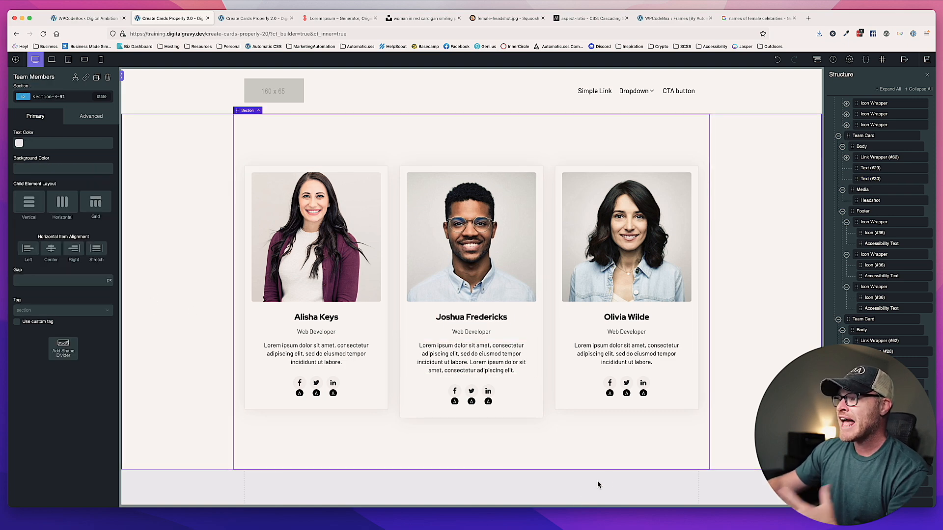
{"action": "left_click", "coordinate": [927, 59]}
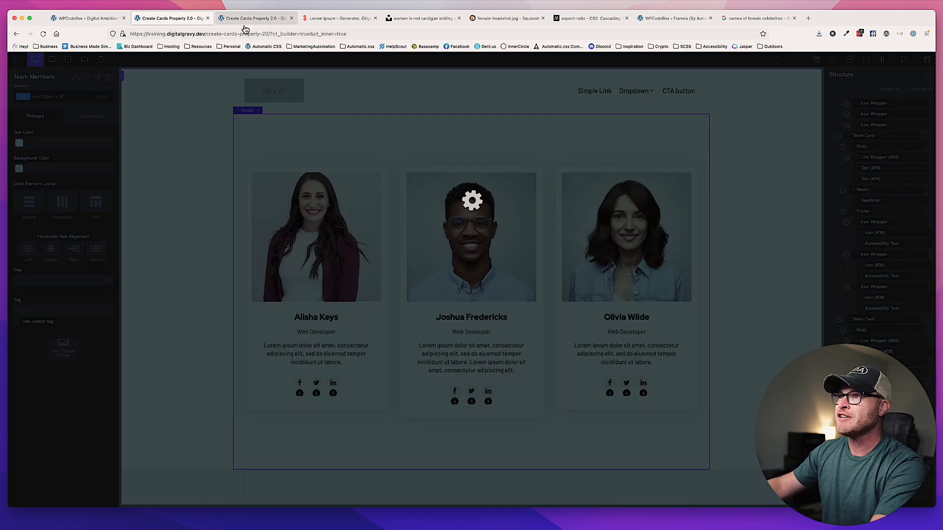
{"action": "left_click", "coordinate": [251, 18]}
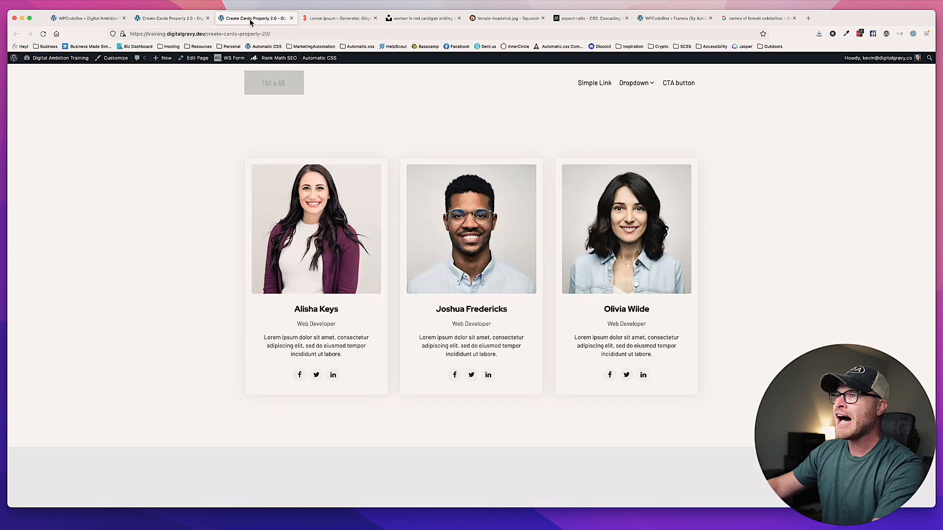
{"action": "key", "text": "super+r"}
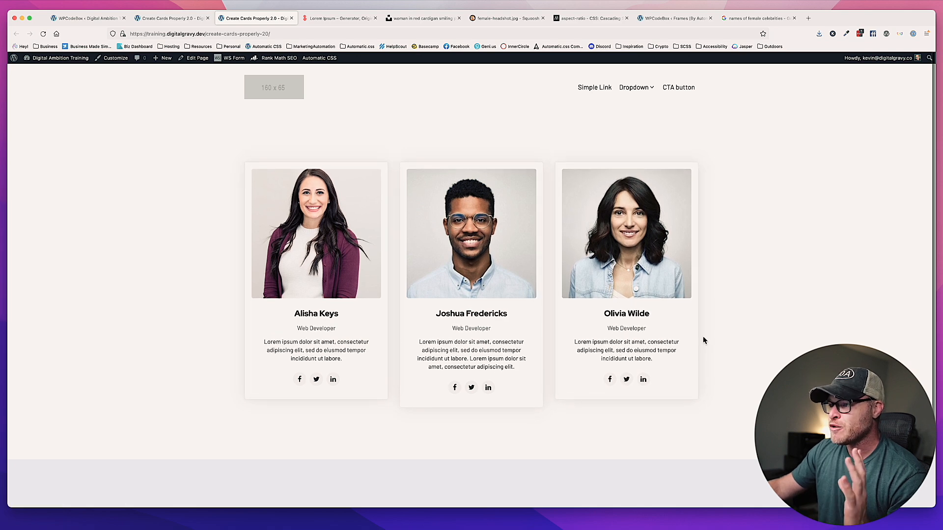
Add the "stretch" class to the Team Member Grid in the builder.
{"action": "left_click", "coordinate": [157, 20]}
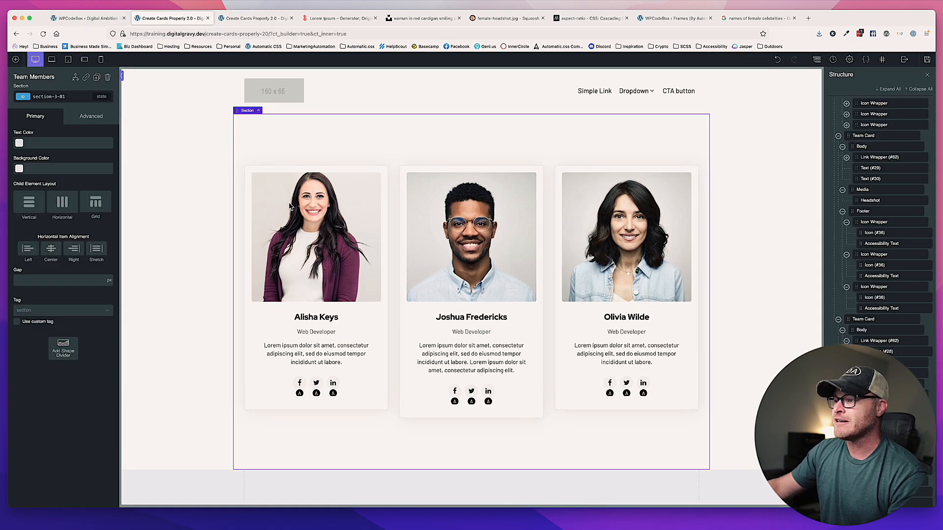
{"action": "left_click", "coordinate": [382, 355]}
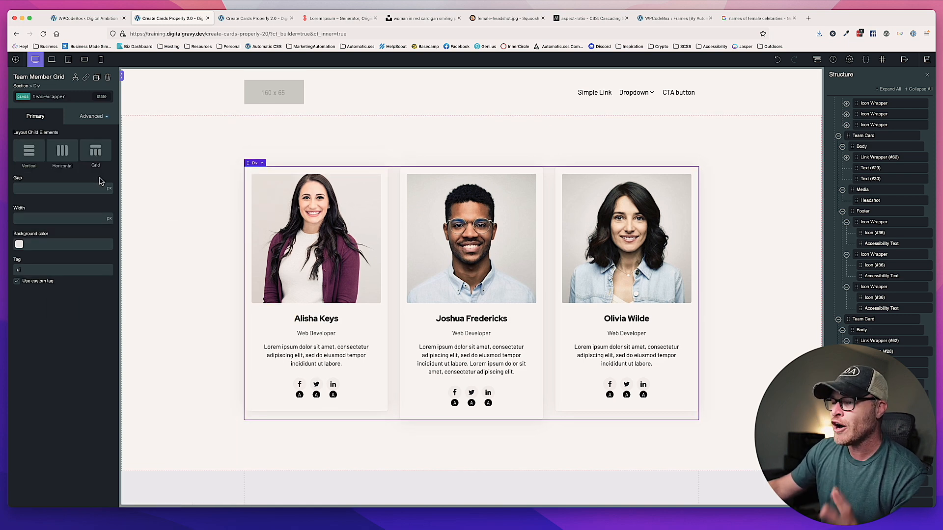
{"action": "left_click", "coordinate": [76, 97]}
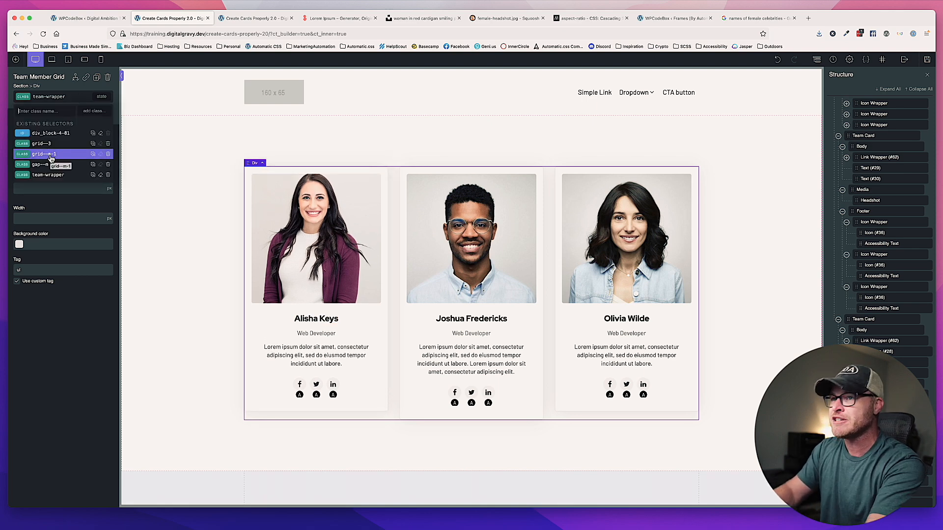
{"action": "type", "text": "stretch"}
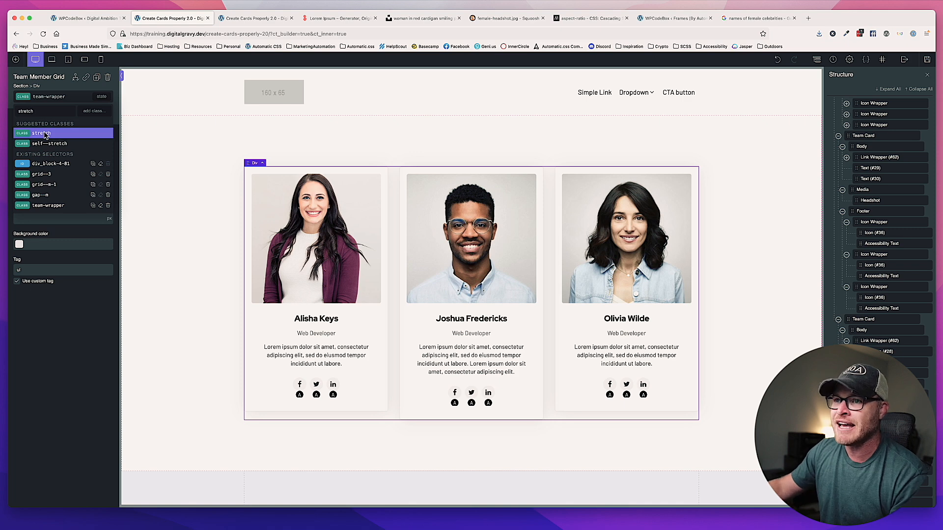
{"action": "left_click", "coordinate": [45, 135]}
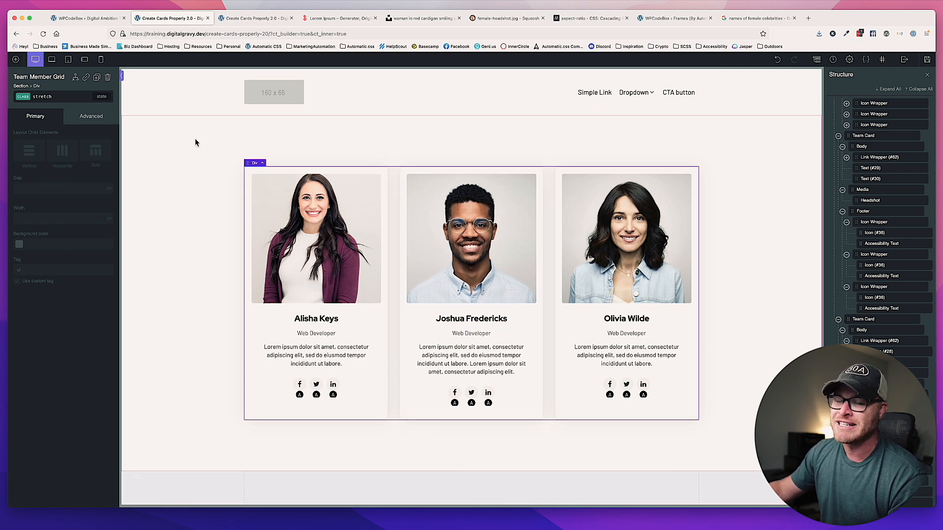
Remove the "stretch" class from the Team Member Grid and add it back to compare the card heights.
{"action": "left_click", "coordinate": [62, 101]}
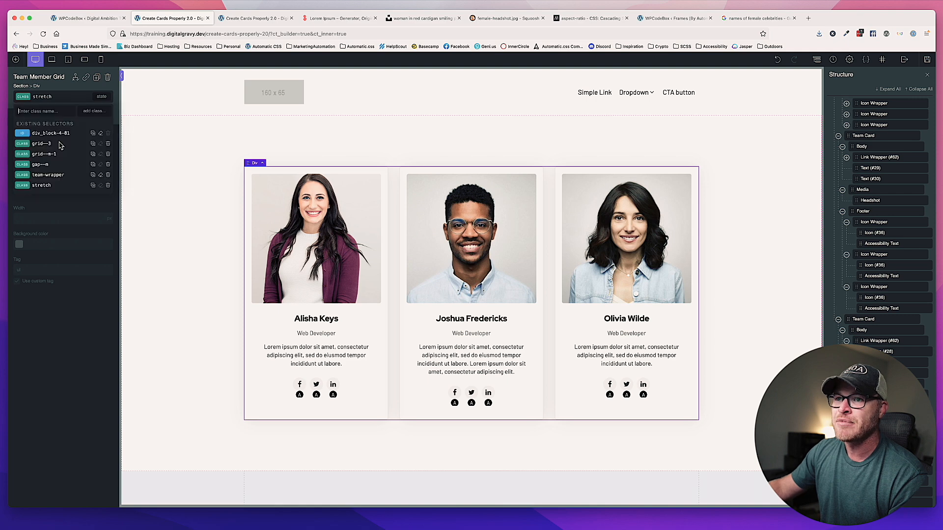
{"action": "left_click", "coordinate": [108, 186]}
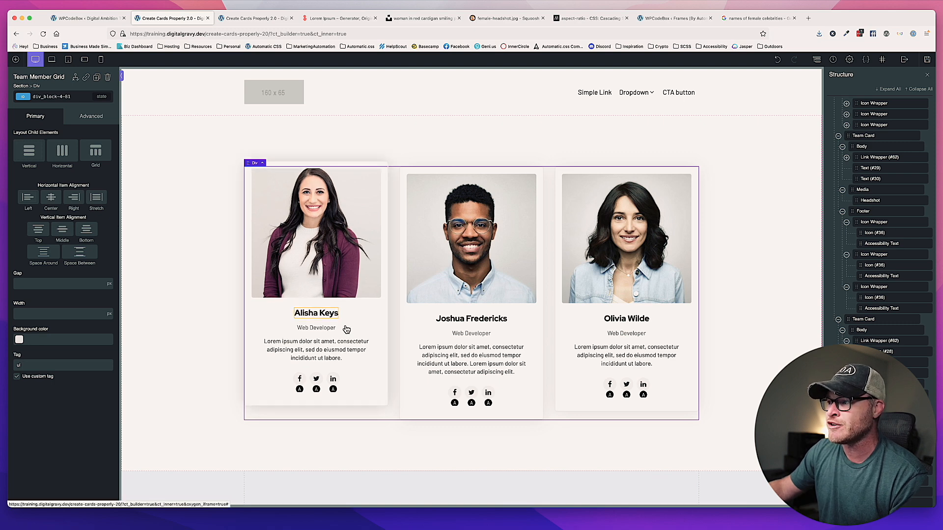
{"action": "left_click", "coordinate": [72, 97]}
{"action": "type", "text": "stret"}
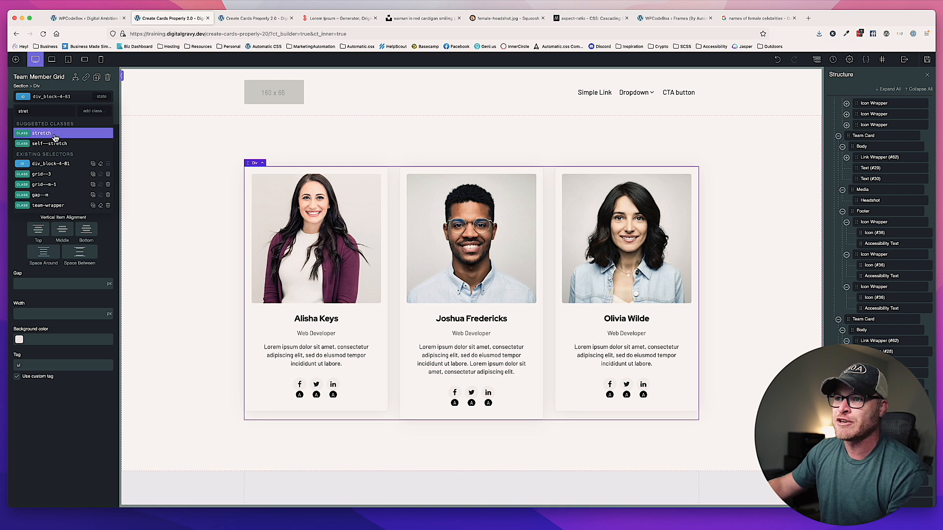
{"action": "left_click", "coordinate": [56, 136]}
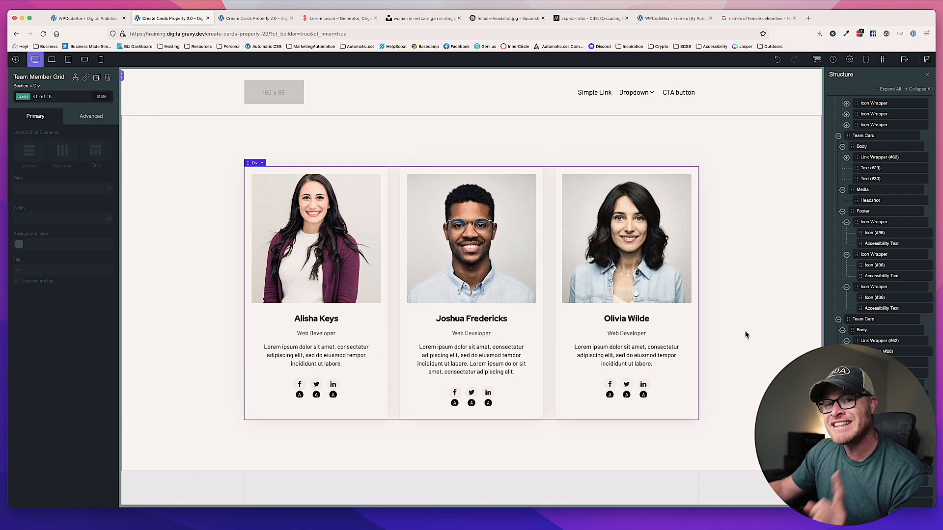
Save the page with the stretched grid and inspect the equal-height cards on the live page.
{"action": "left_click", "coordinate": [927, 62]}
{"action": "left_click", "coordinate": [264, 20]}
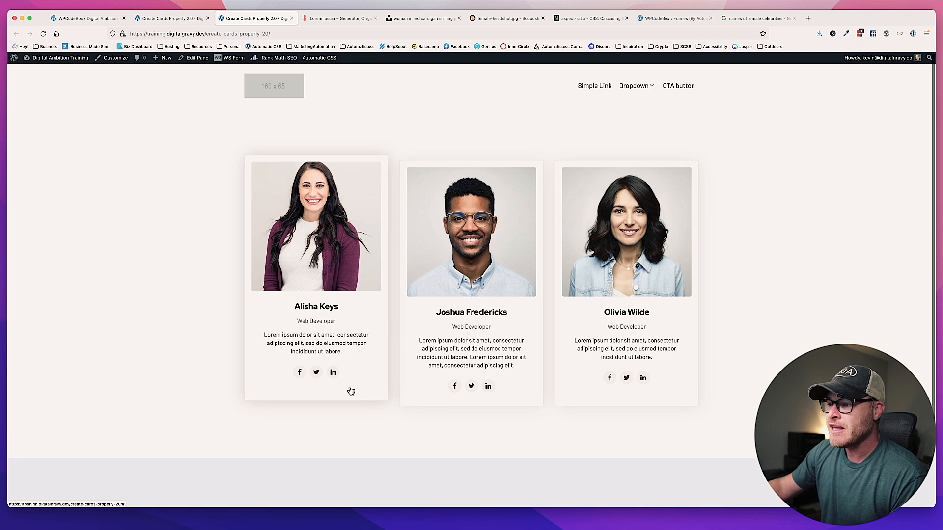
{"action": "scroll", "coordinate": [358, 358], "scroll_direction": "down", "scroll_amount": 1}
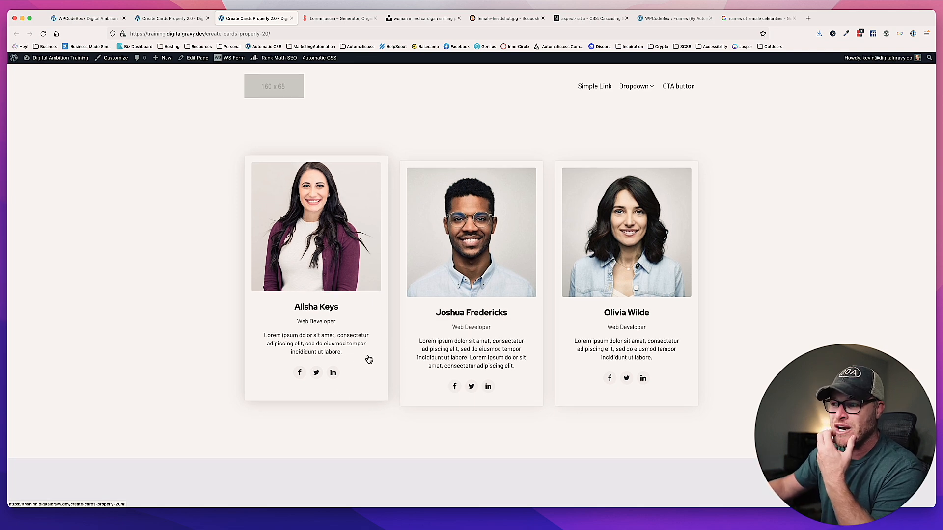
Try Space Between vertical item alignment on the Team Card and check the icon rows on the live page.
{"action": "left_click", "coordinate": [163, 20]}
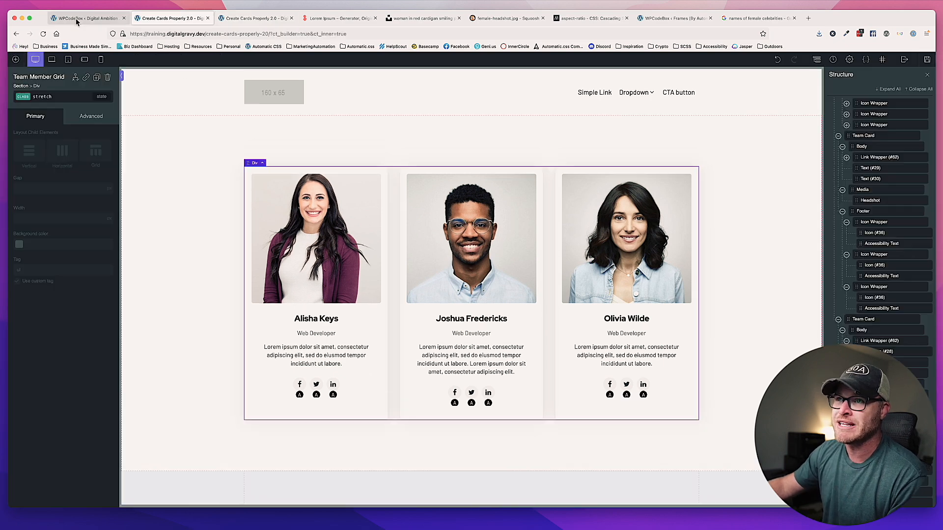
{"action": "left_click", "coordinate": [257, 314]}
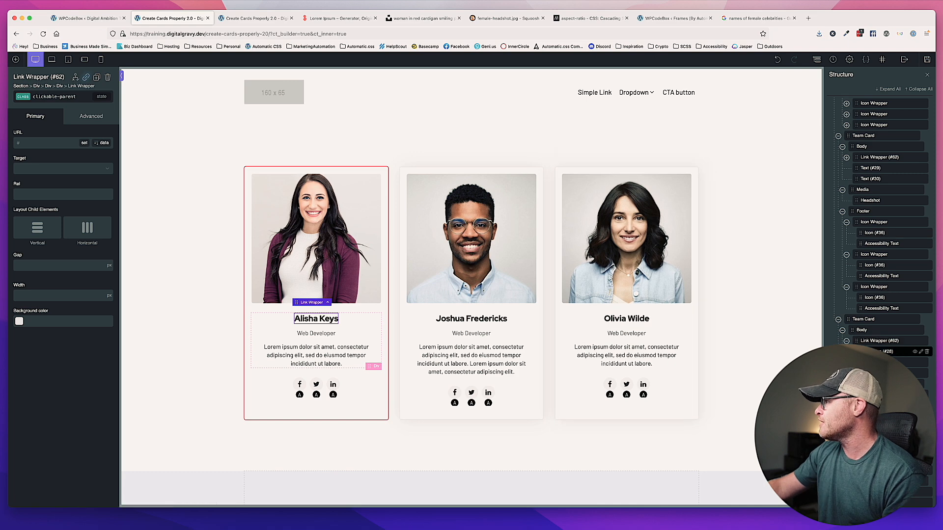
{"action": "left_click", "coordinate": [866, 156]}
{"action": "left_click", "coordinate": [864, 135]}
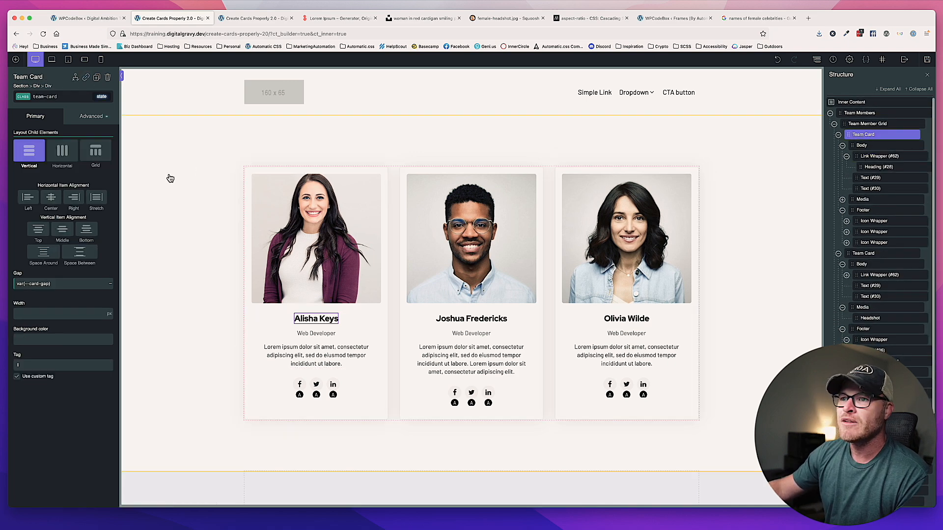
{"action": "left_click", "coordinate": [86, 254]}
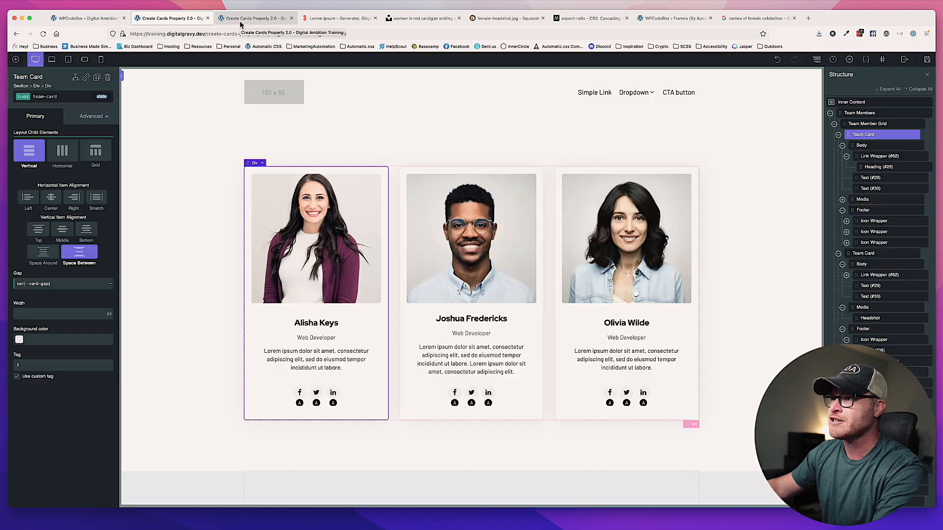
{"action": "left_click", "coordinate": [240, 21]}
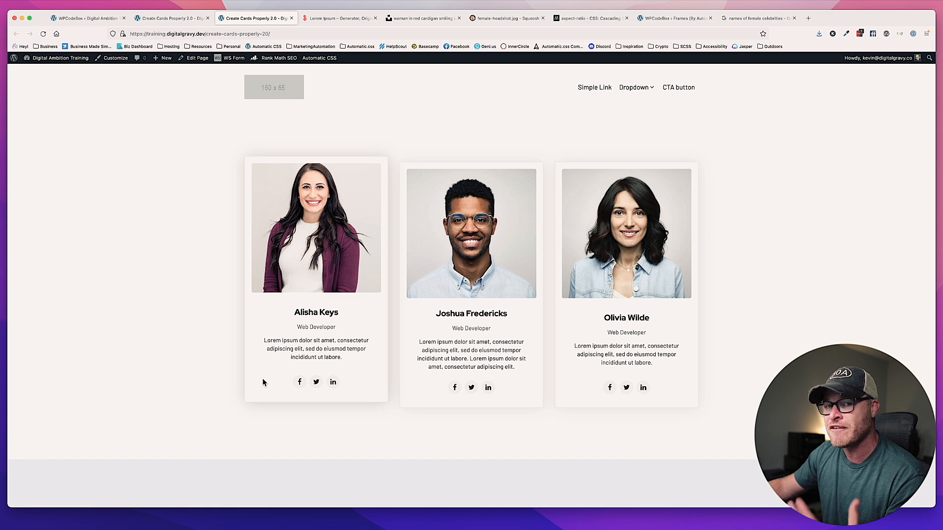
Clear the Space Between vertical alignment from the Team Card in the builder.
{"action": "left_click", "coordinate": [181, 17]}
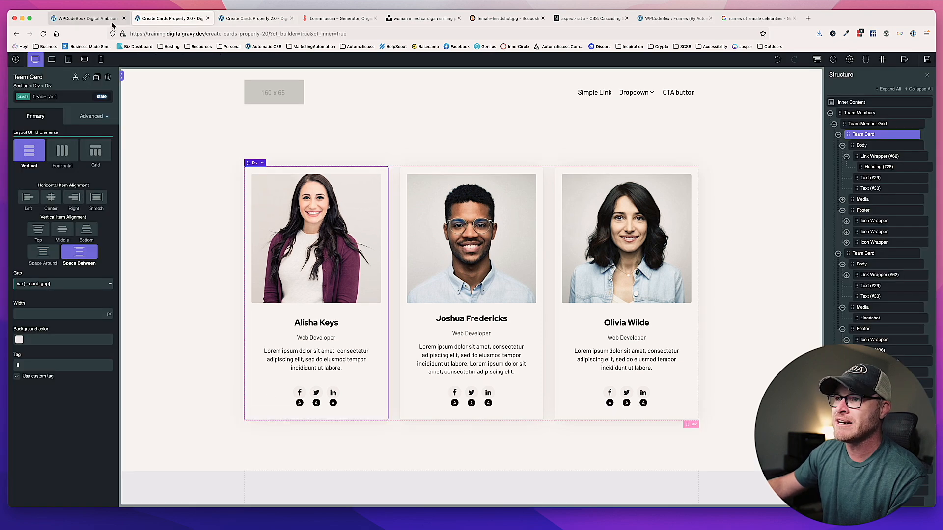
{"action": "left_click", "coordinate": [80, 257]}
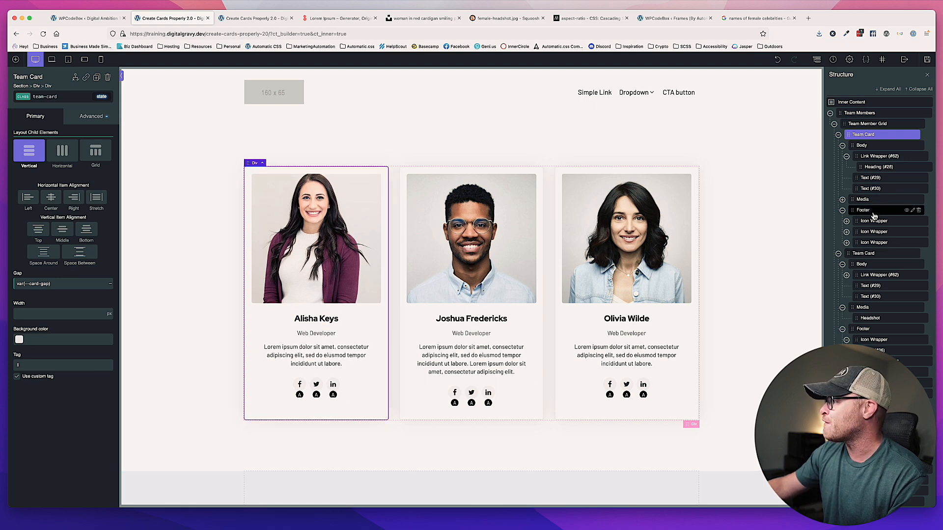
Set the top margin of the first card's Footer class to auto.
{"action": "left_click", "coordinate": [301, 400]}
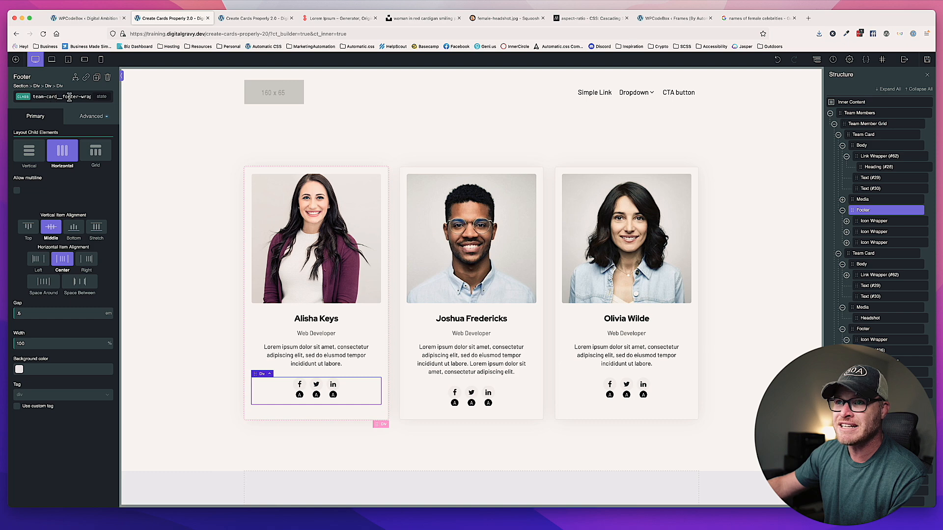
{"action": "left_click", "coordinate": [71, 117]}
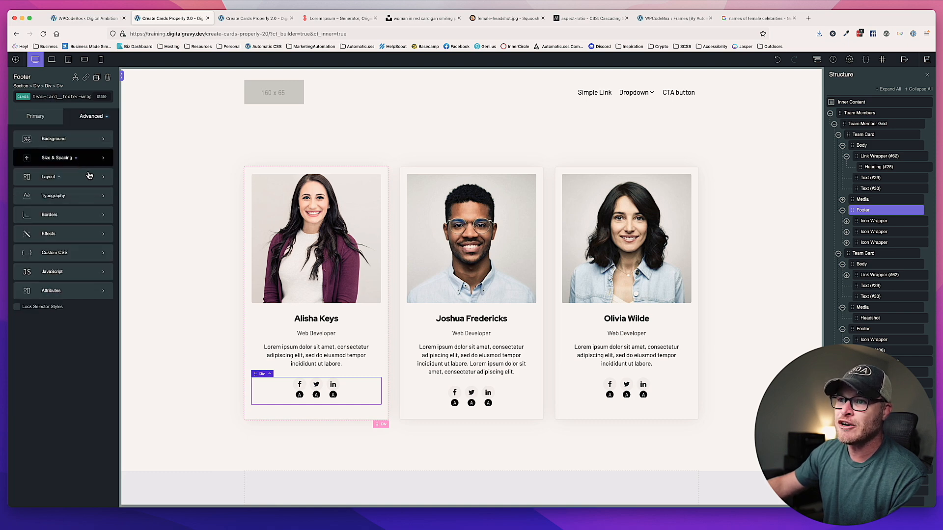
{"action": "left_click", "coordinate": [87, 162]}
{"action": "left_click", "coordinate": [96, 162]}
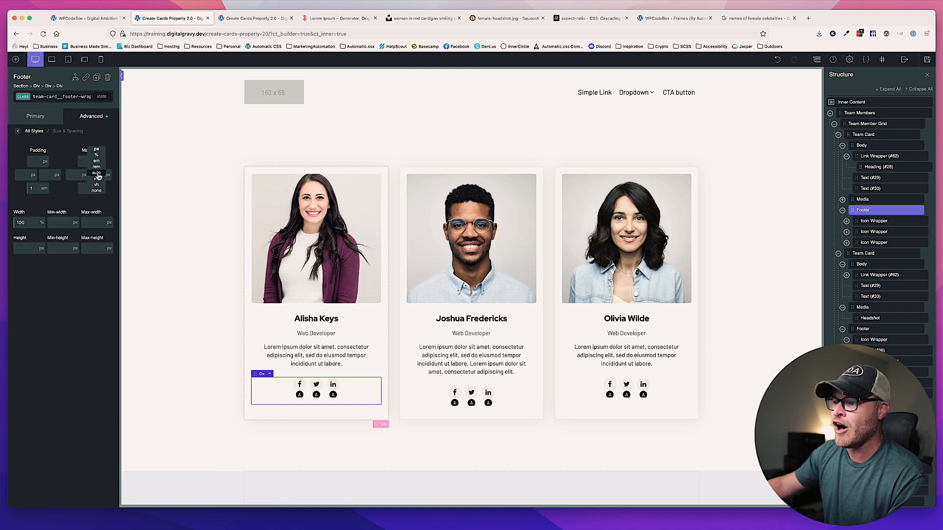
{"action": "left_click", "coordinate": [97, 174]}
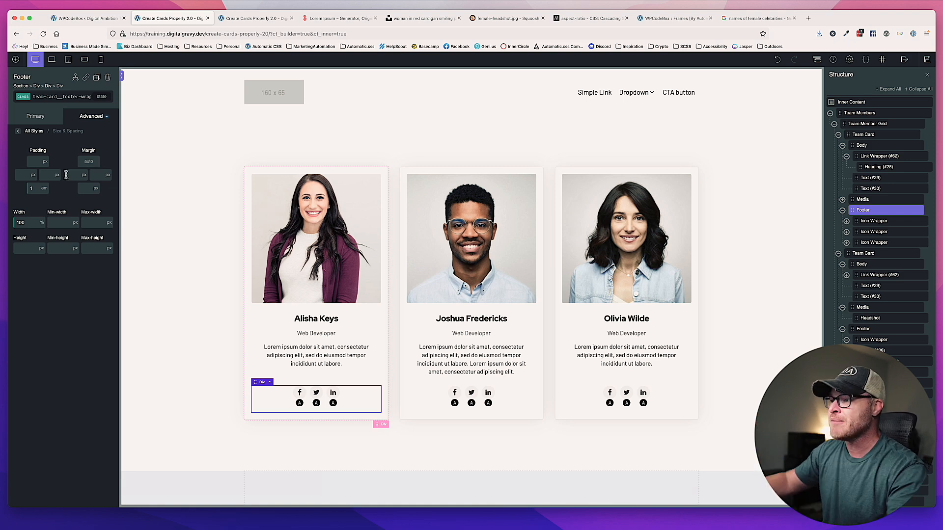
Save the page with the footer margin change and view the cards on the live page.
{"action": "left_click", "coordinate": [927, 59]}
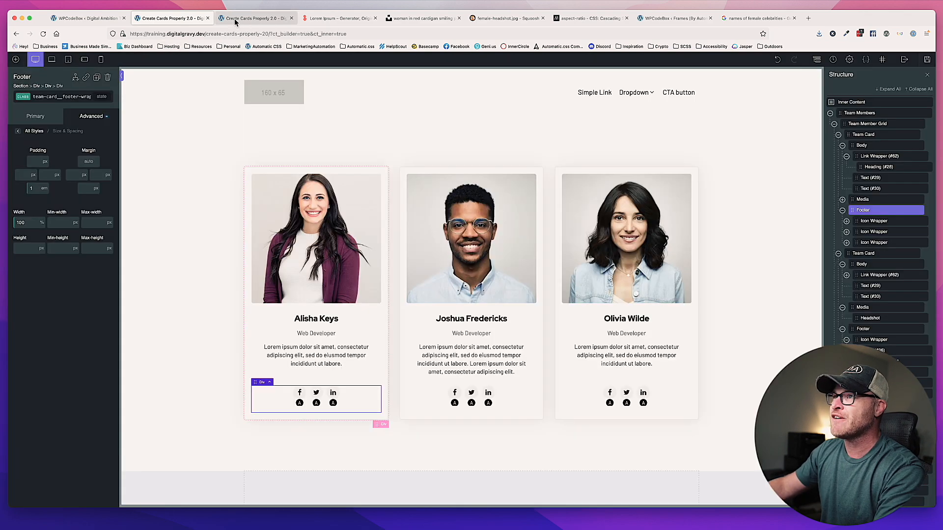
{"action": "left_click", "coordinate": [234, 19]}
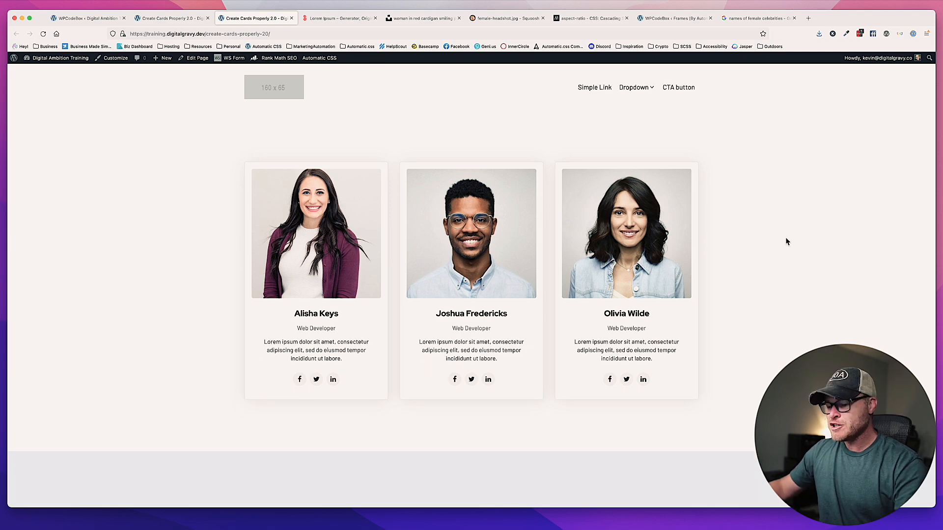
Move keyboard focus backward through the live cards' links and icons to check their focus styling, finishing with focus cleared.
{"action": "key", "text": "shift+Tab"}
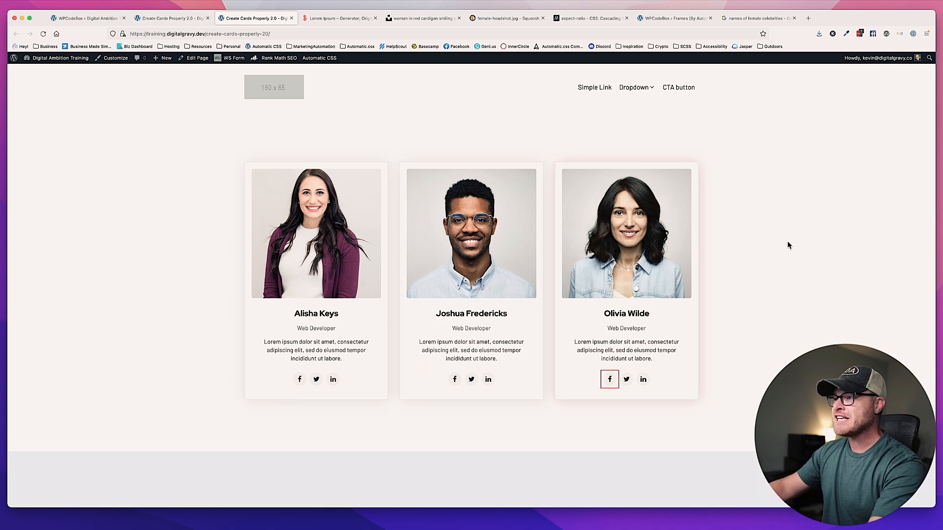
{"action": "key", "text": "shift+Tab"}
{"action": "key", "text": "shift+Tab"}
{"action": "key", "text": "shift+Tab"}
{"action": "key", "text": "shift+Tab"}
{"action": "key", "text": "shift+Tab"}
{"action": "key", "text": "shift+Tab"}
{"action": "key", "text": "shift+Tab"}
{"action": "key", "text": "shift+Tab"}
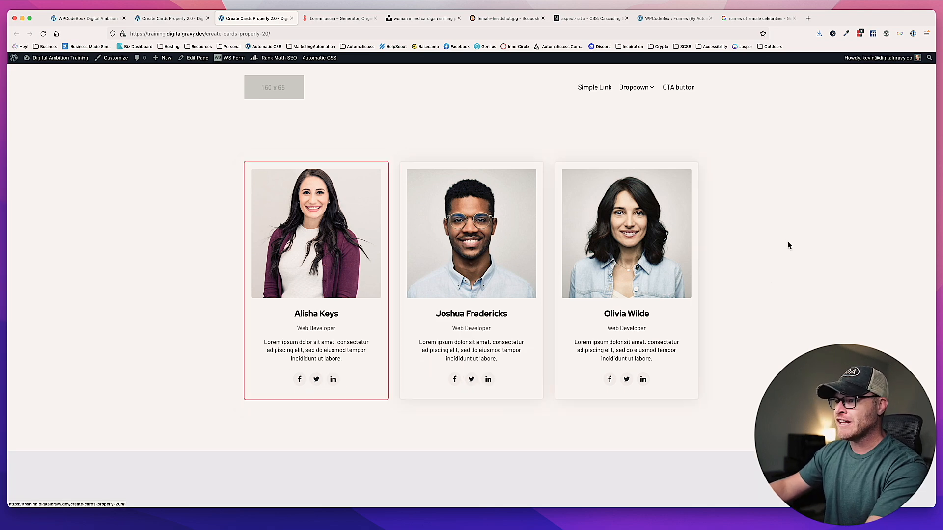
{"action": "key", "text": "Tab"}
{"action": "key", "text": "Tab"}
{"action": "left_click", "coordinate": [770, 280]}
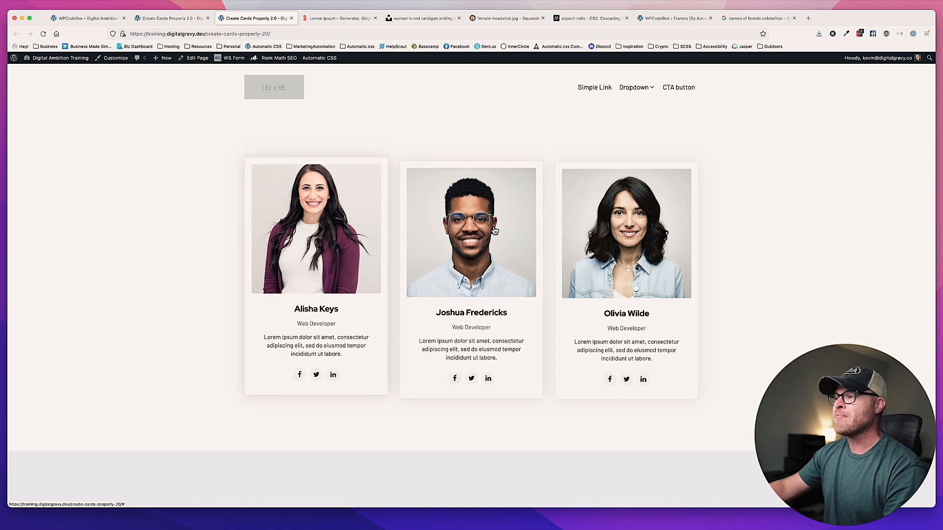